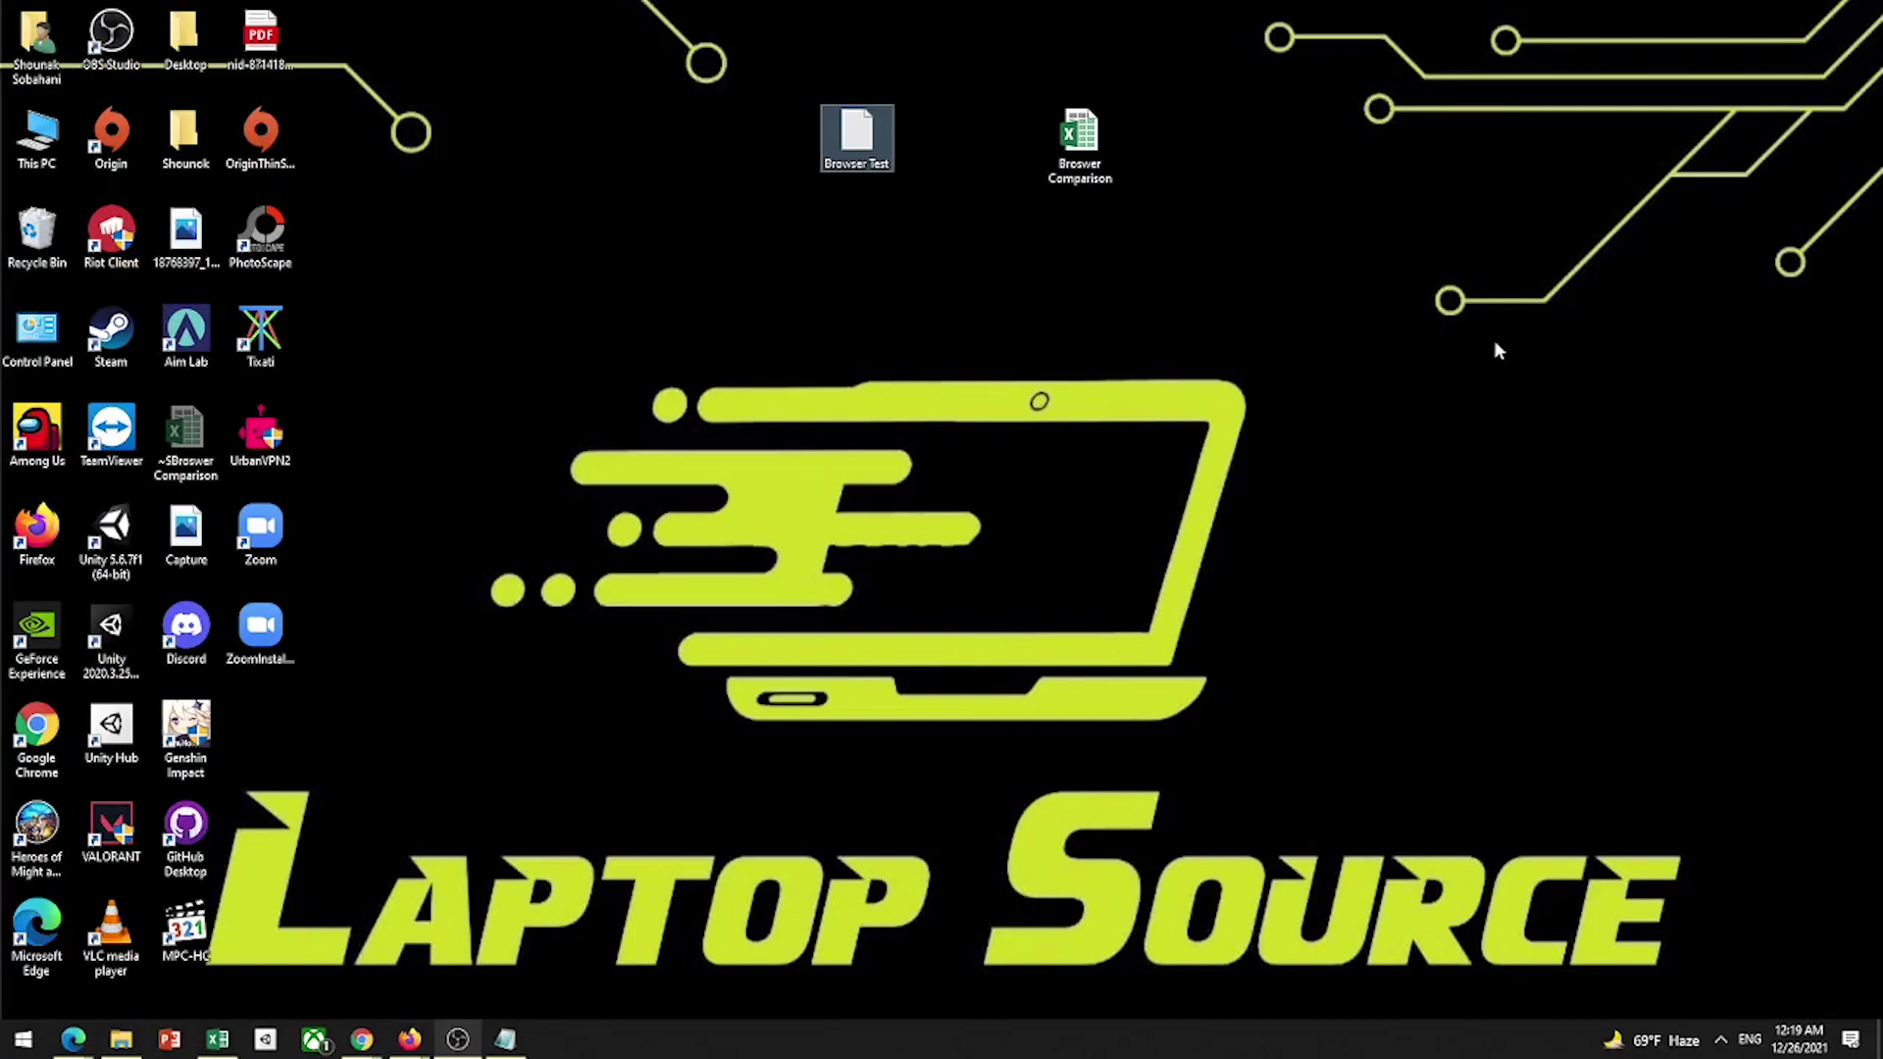
Step: Bring up Chrome on Apple's Safari support page, which names Safari 5.1.7 as the last Windows version
click(985, 307)
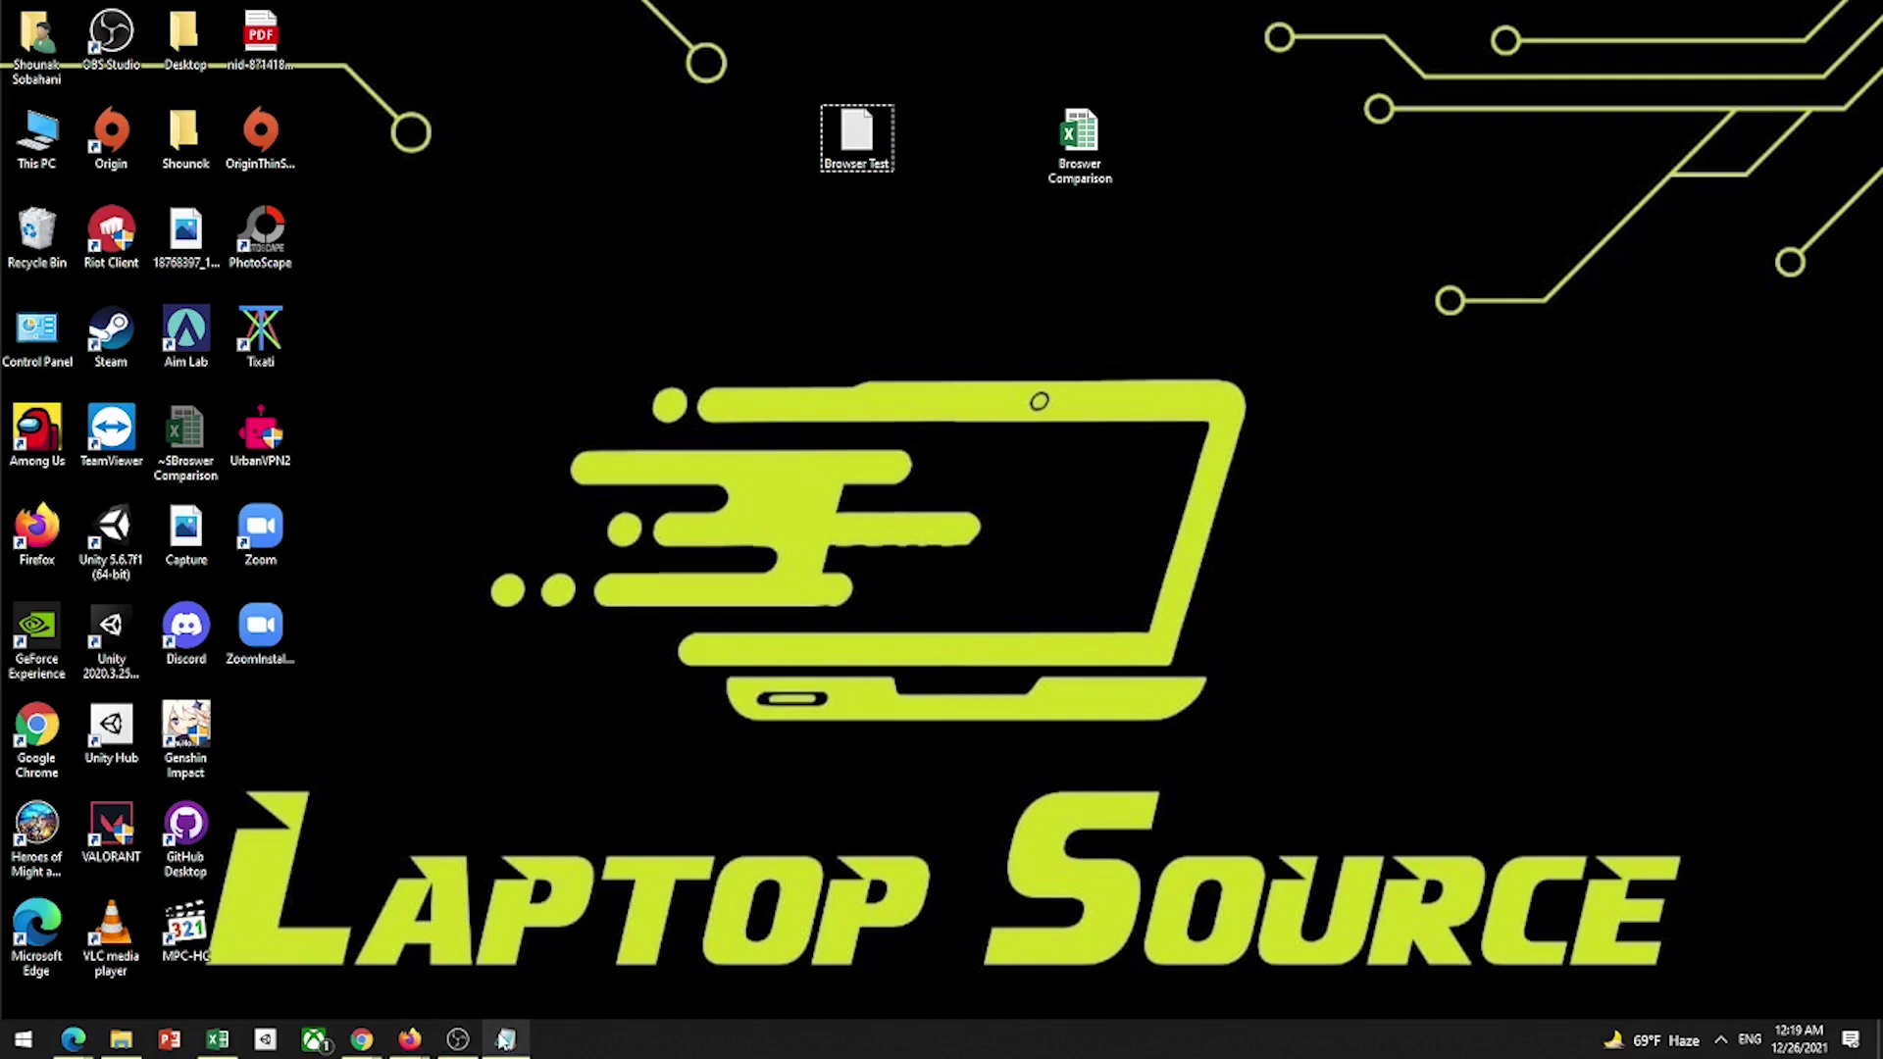
mouse_move(362, 1040)
click(546, 942)
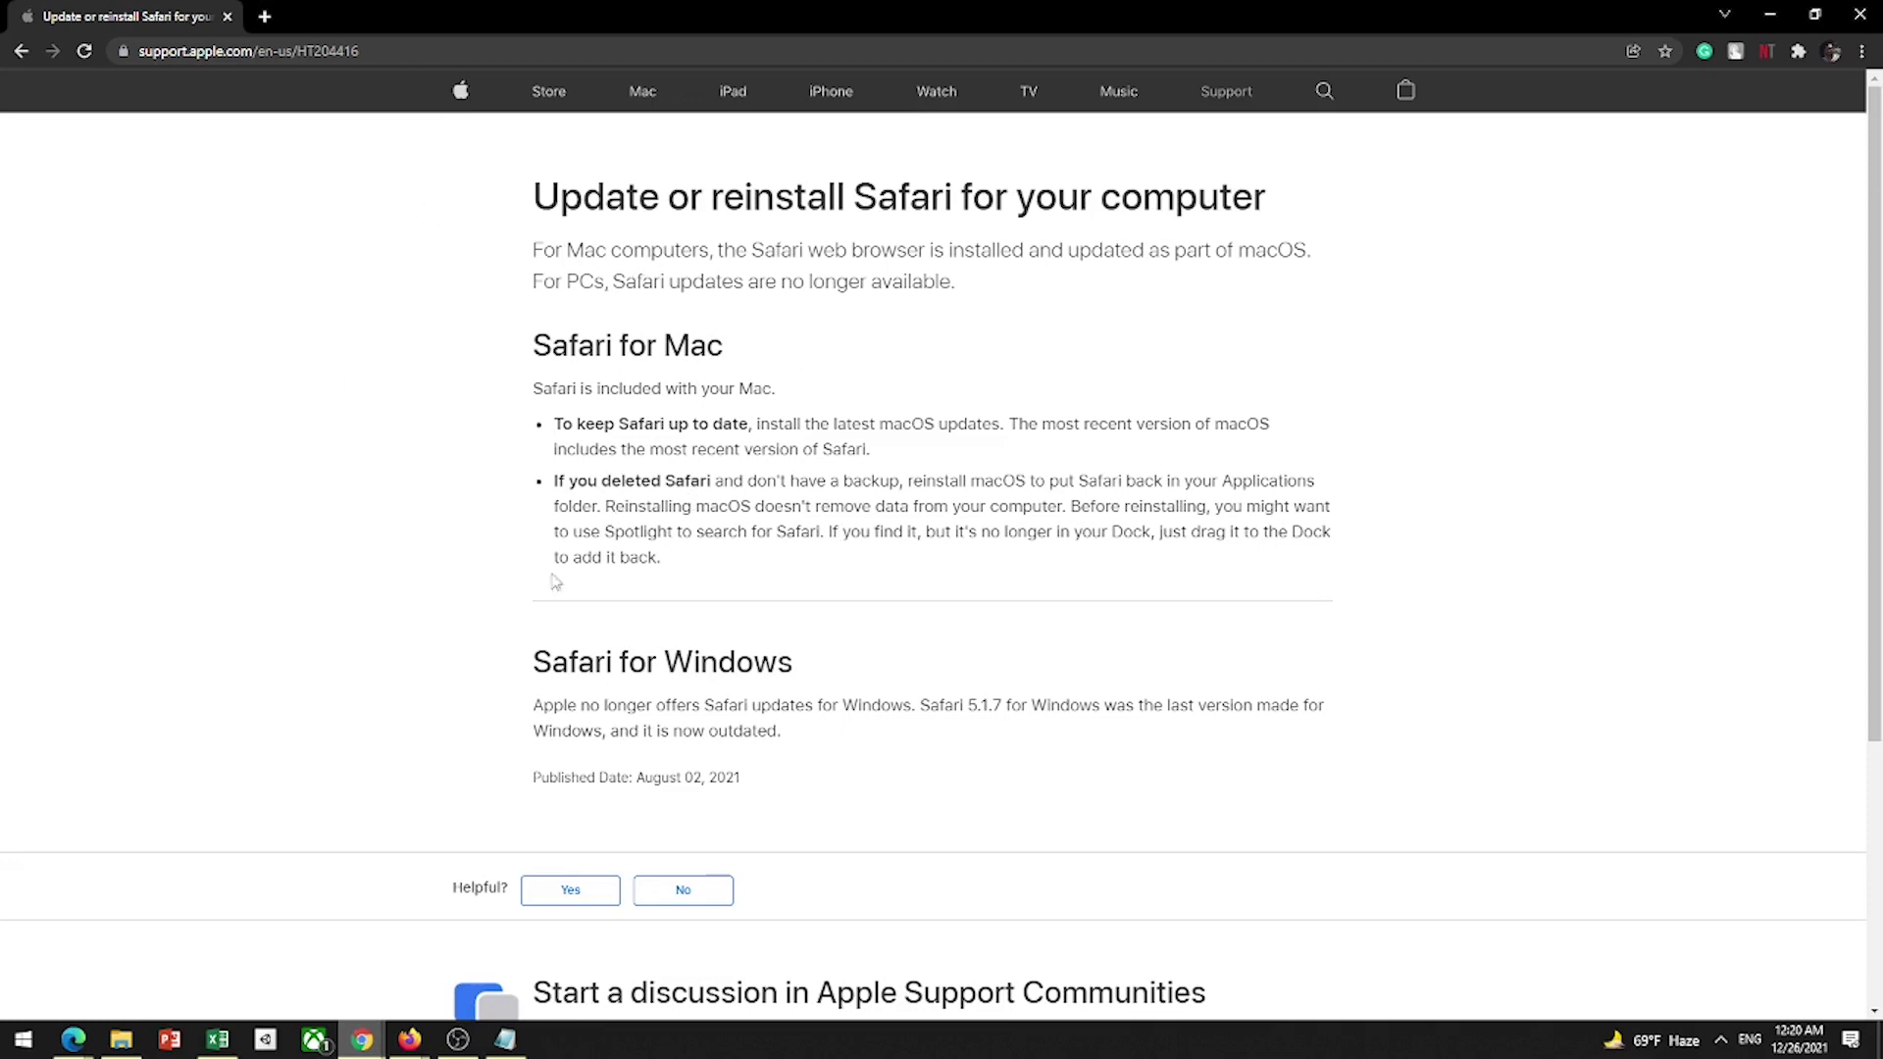
Step: Read the Safari for Windows notice, highlighting the Safari 5.1.7 version text
drag(530, 713, 997, 706)
click(810, 736)
scroll(667, 342, down, 2)
scroll(886, 559, up, 2)
drag(974, 706, 1141, 707)
click(1177, 686)
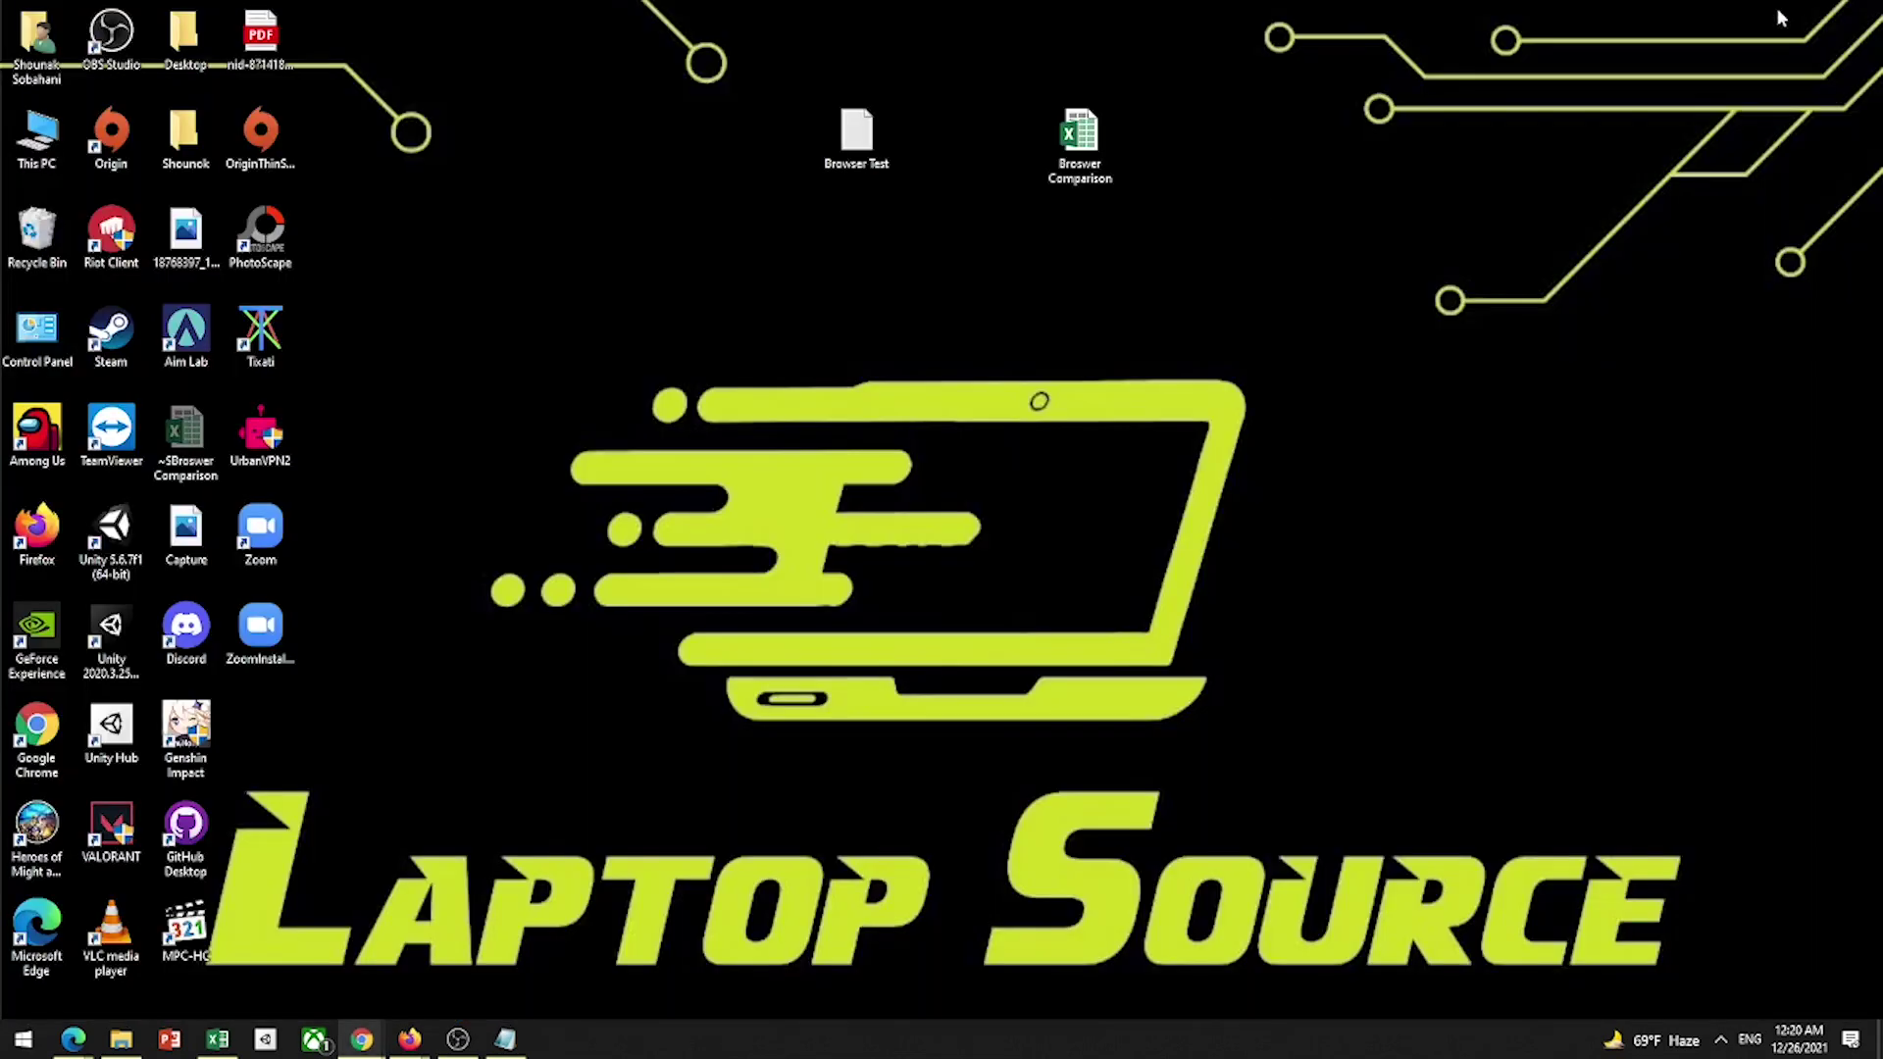
click(1864, 13)
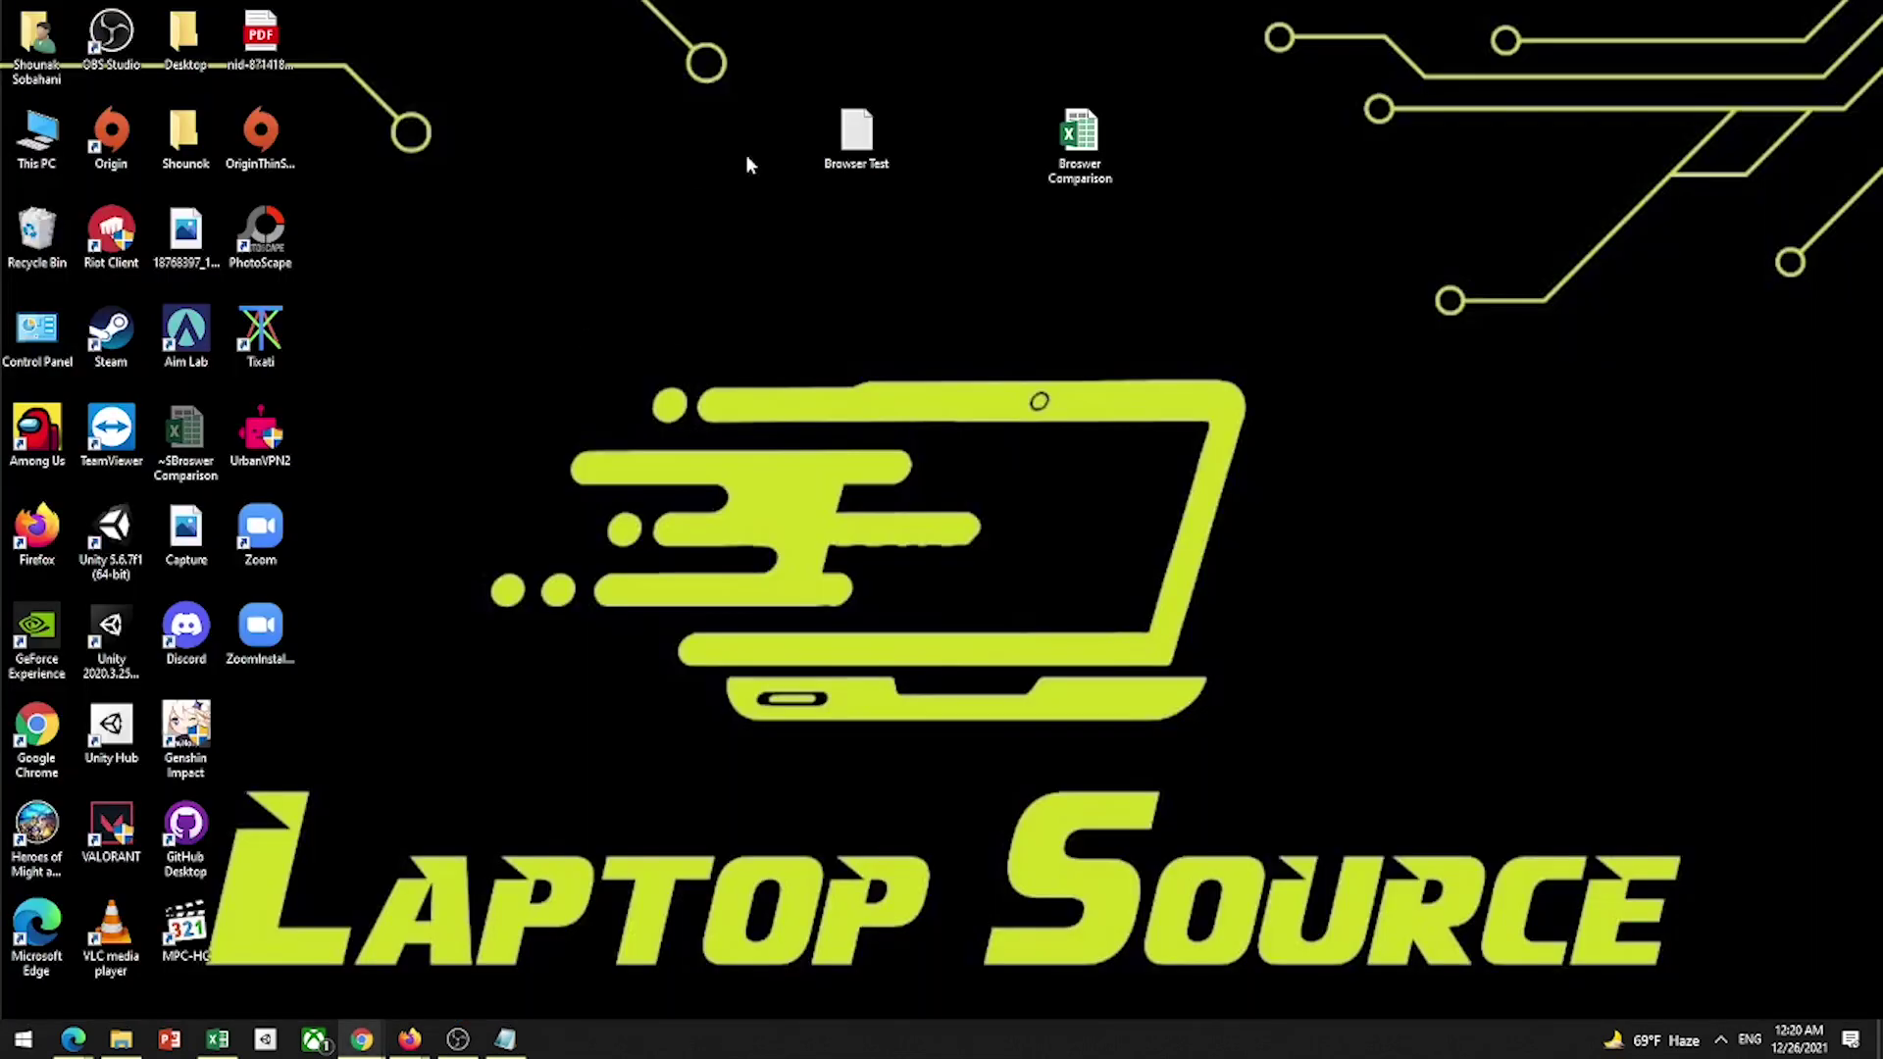
click(505, 1039)
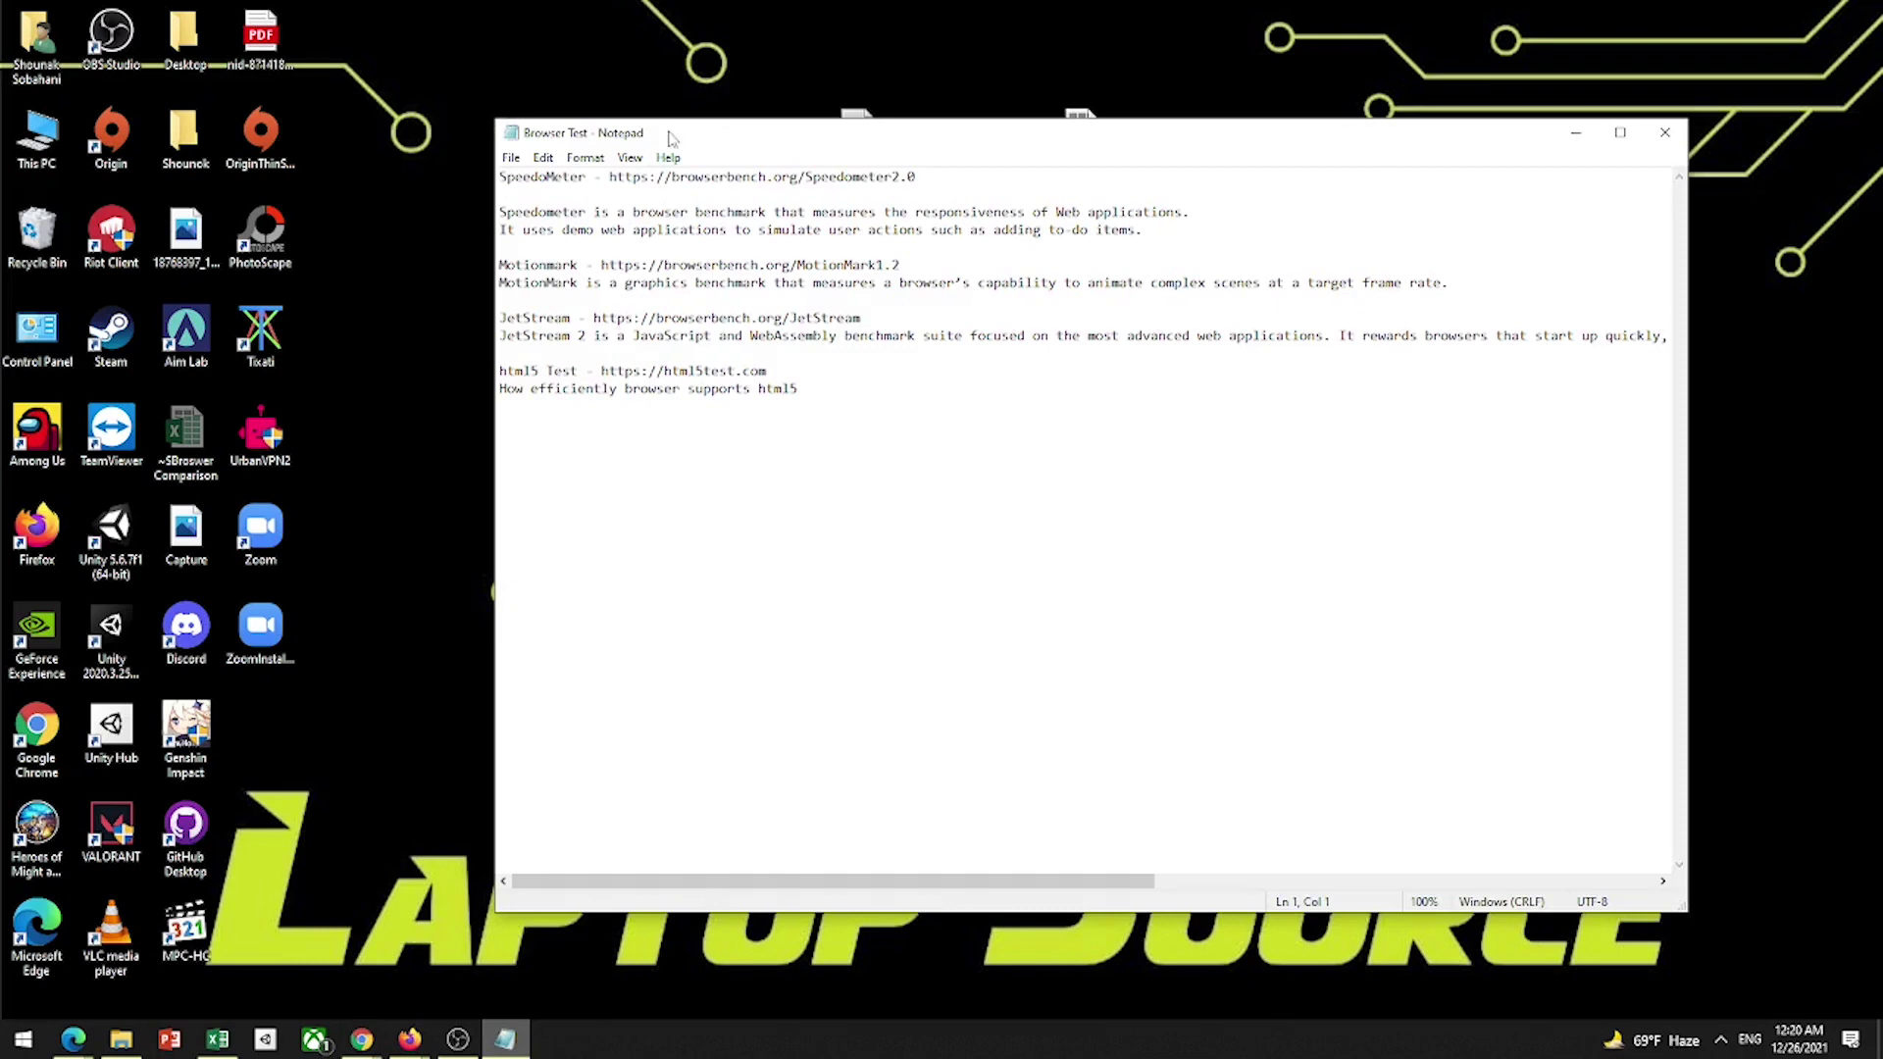
drag(664, 142, 817, 161)
click(706, 199)
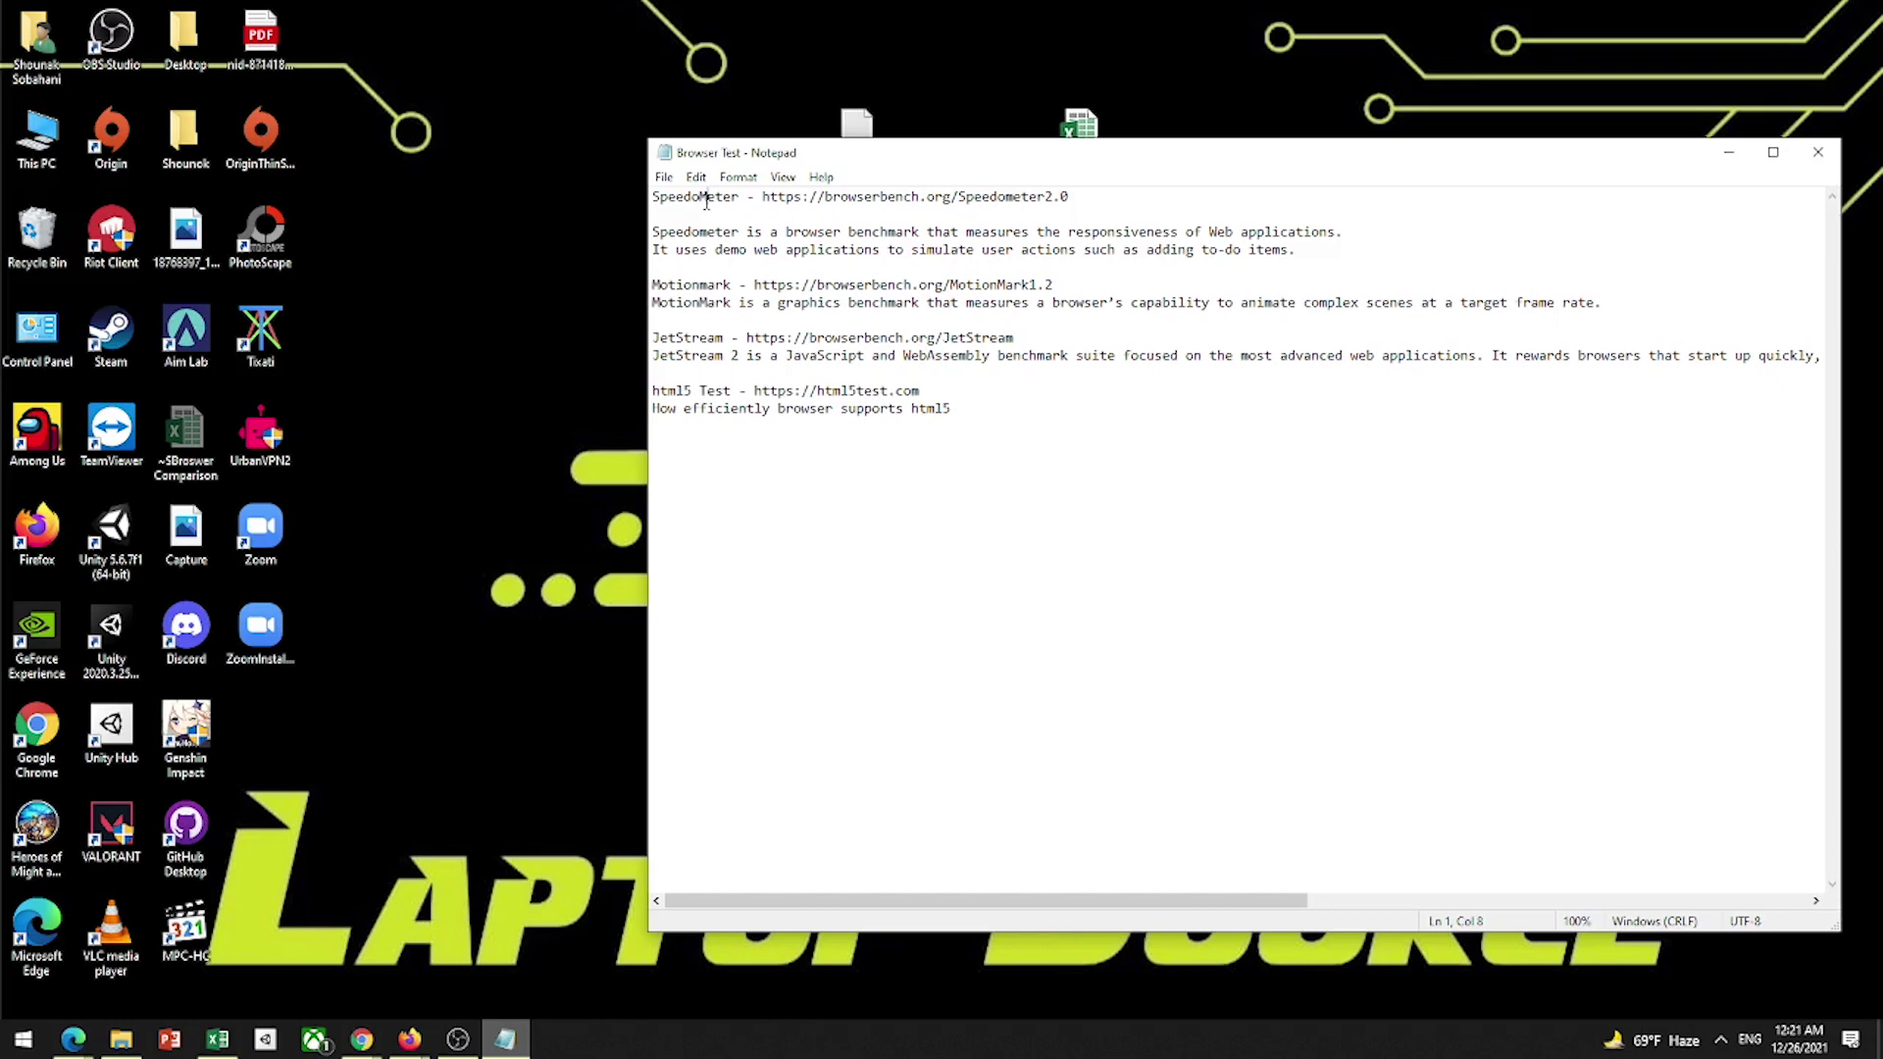
click(965, 320)
click(1144, 301)
click(763, 233)
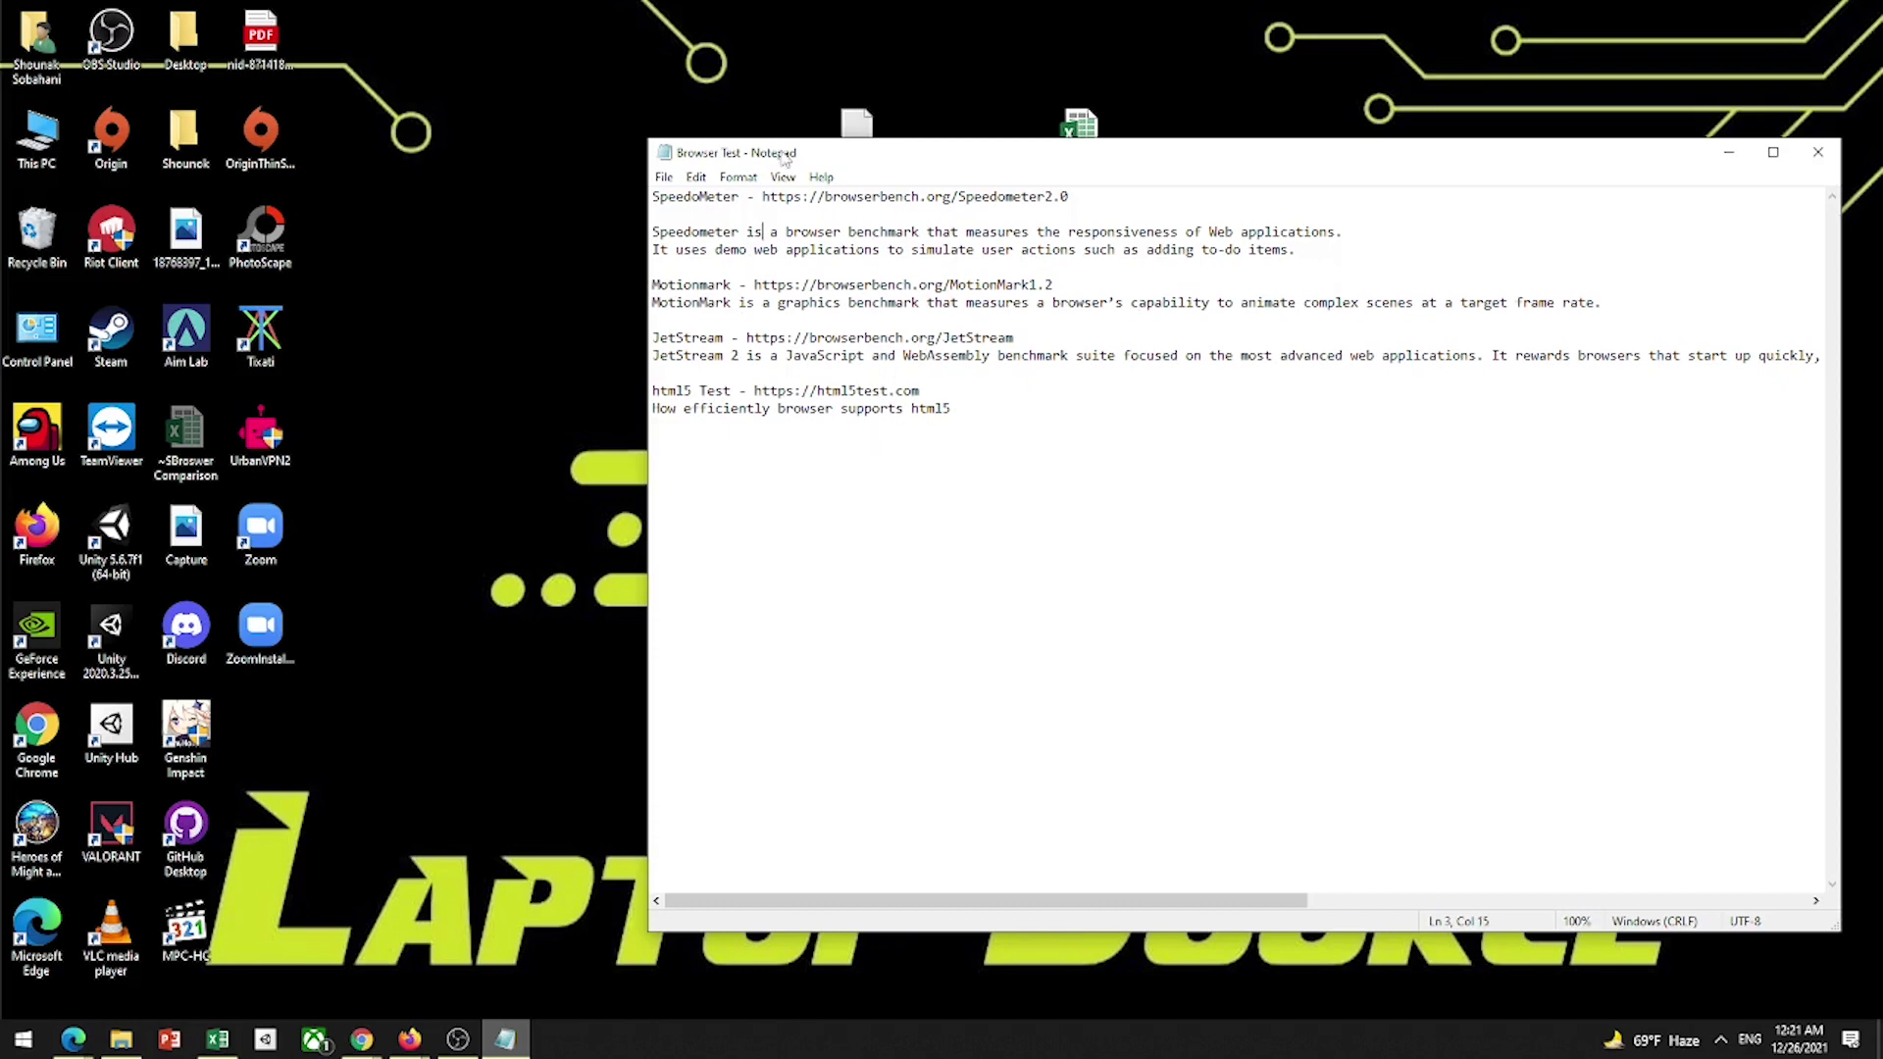
Step: Bring Chrome forward on its Speedometer 2.0 results after a brief look at the Browser Comparison workbook
click(1729, 155)
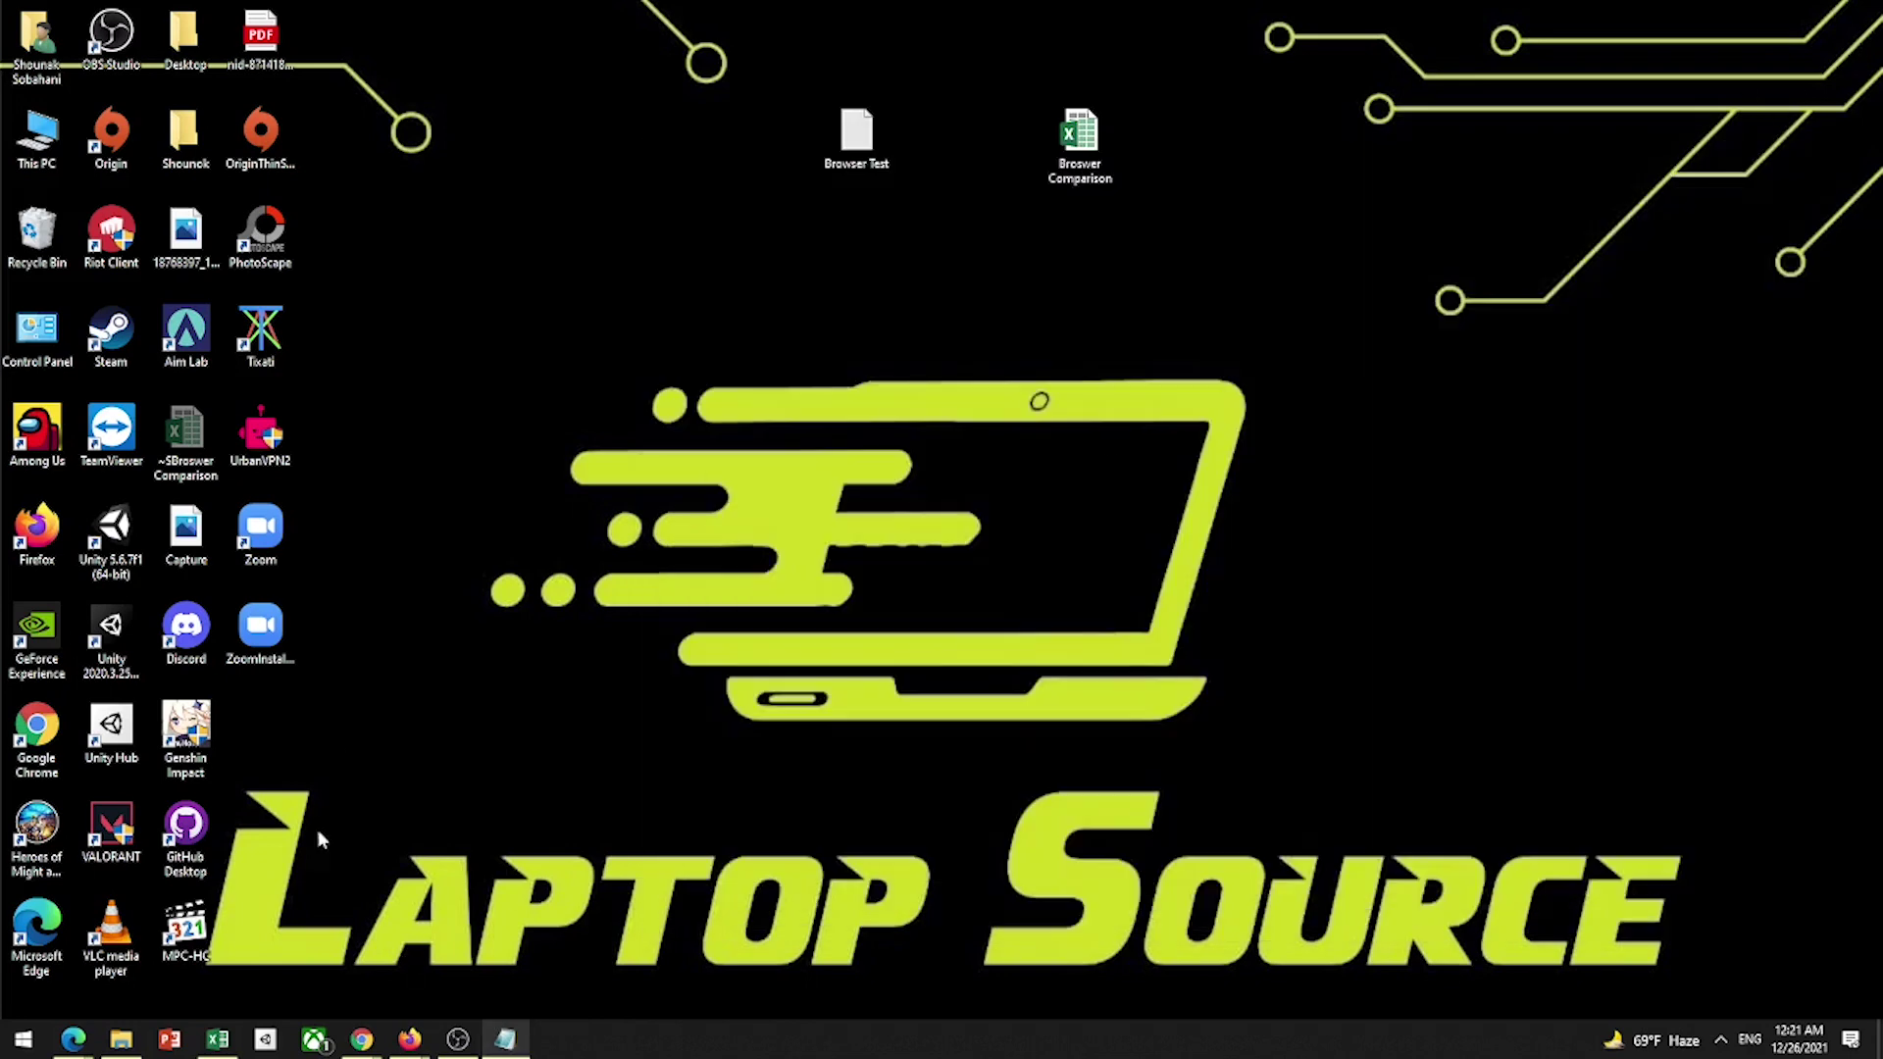
mouse_move(361, 1039)
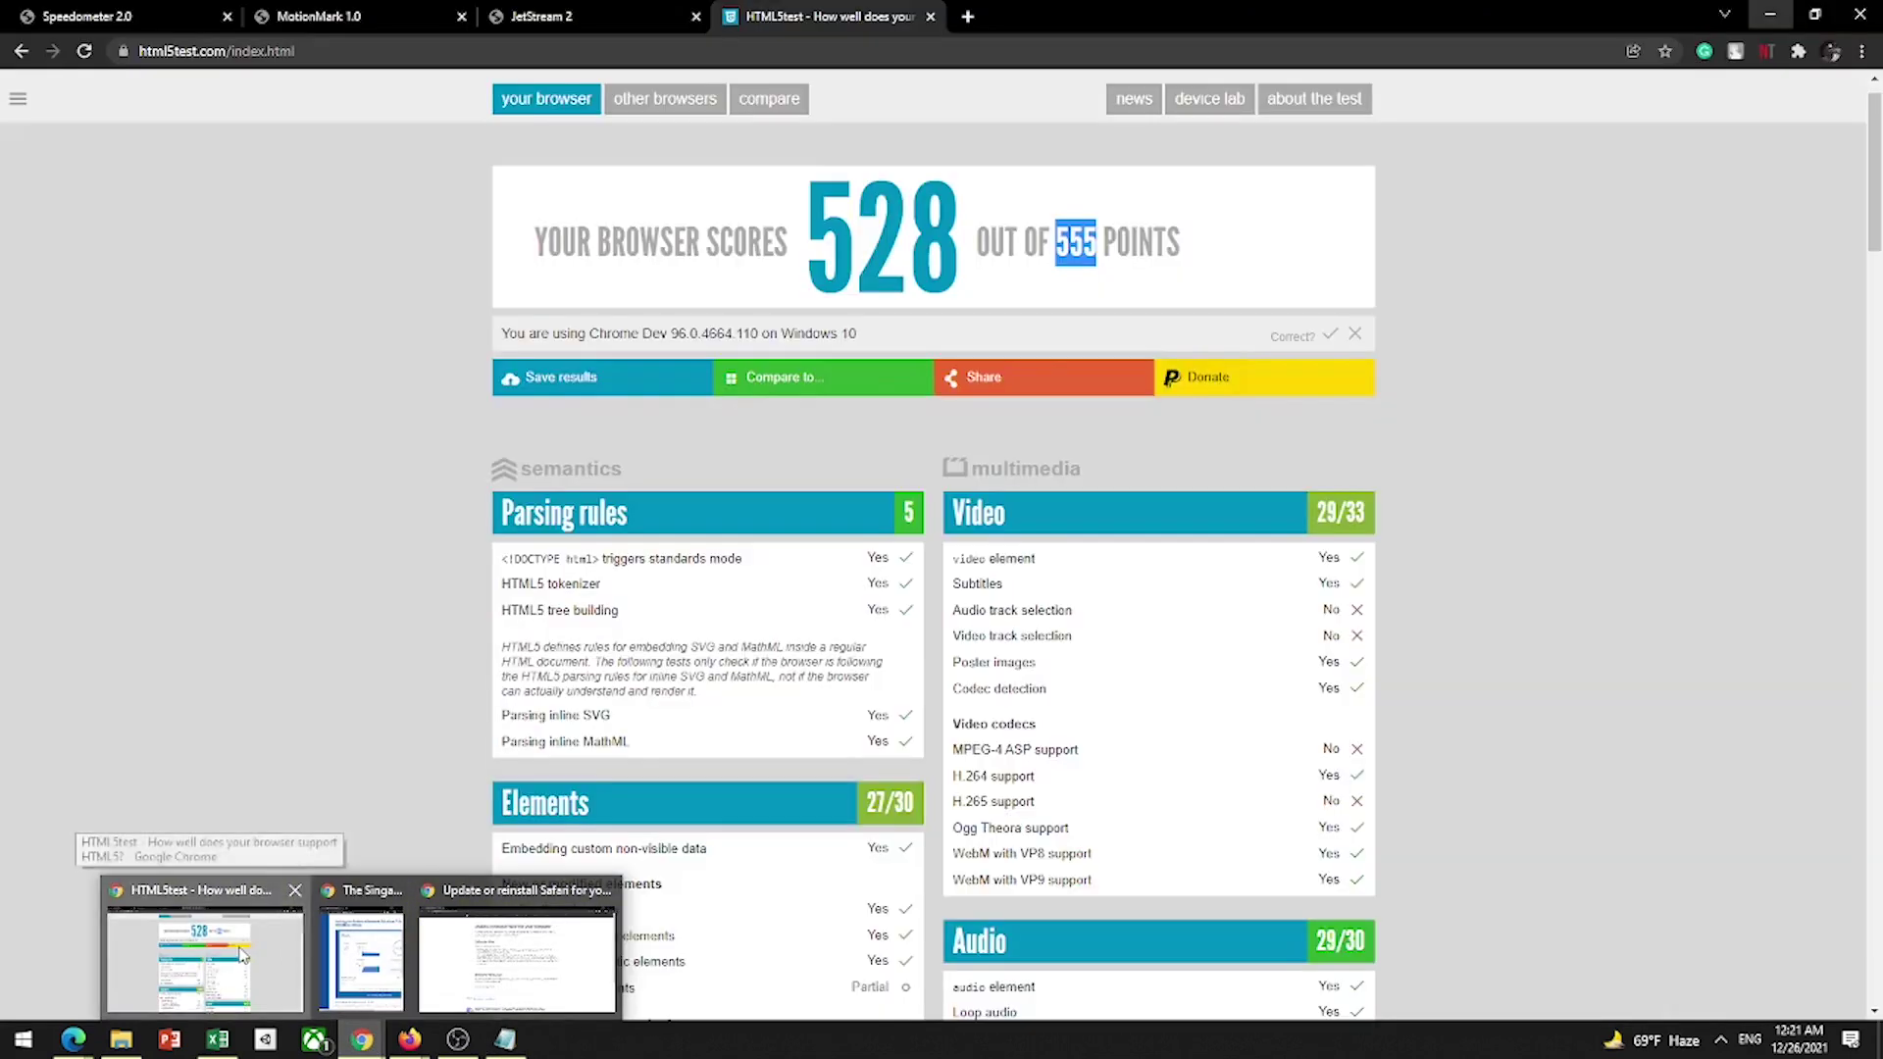
click(242, 957)
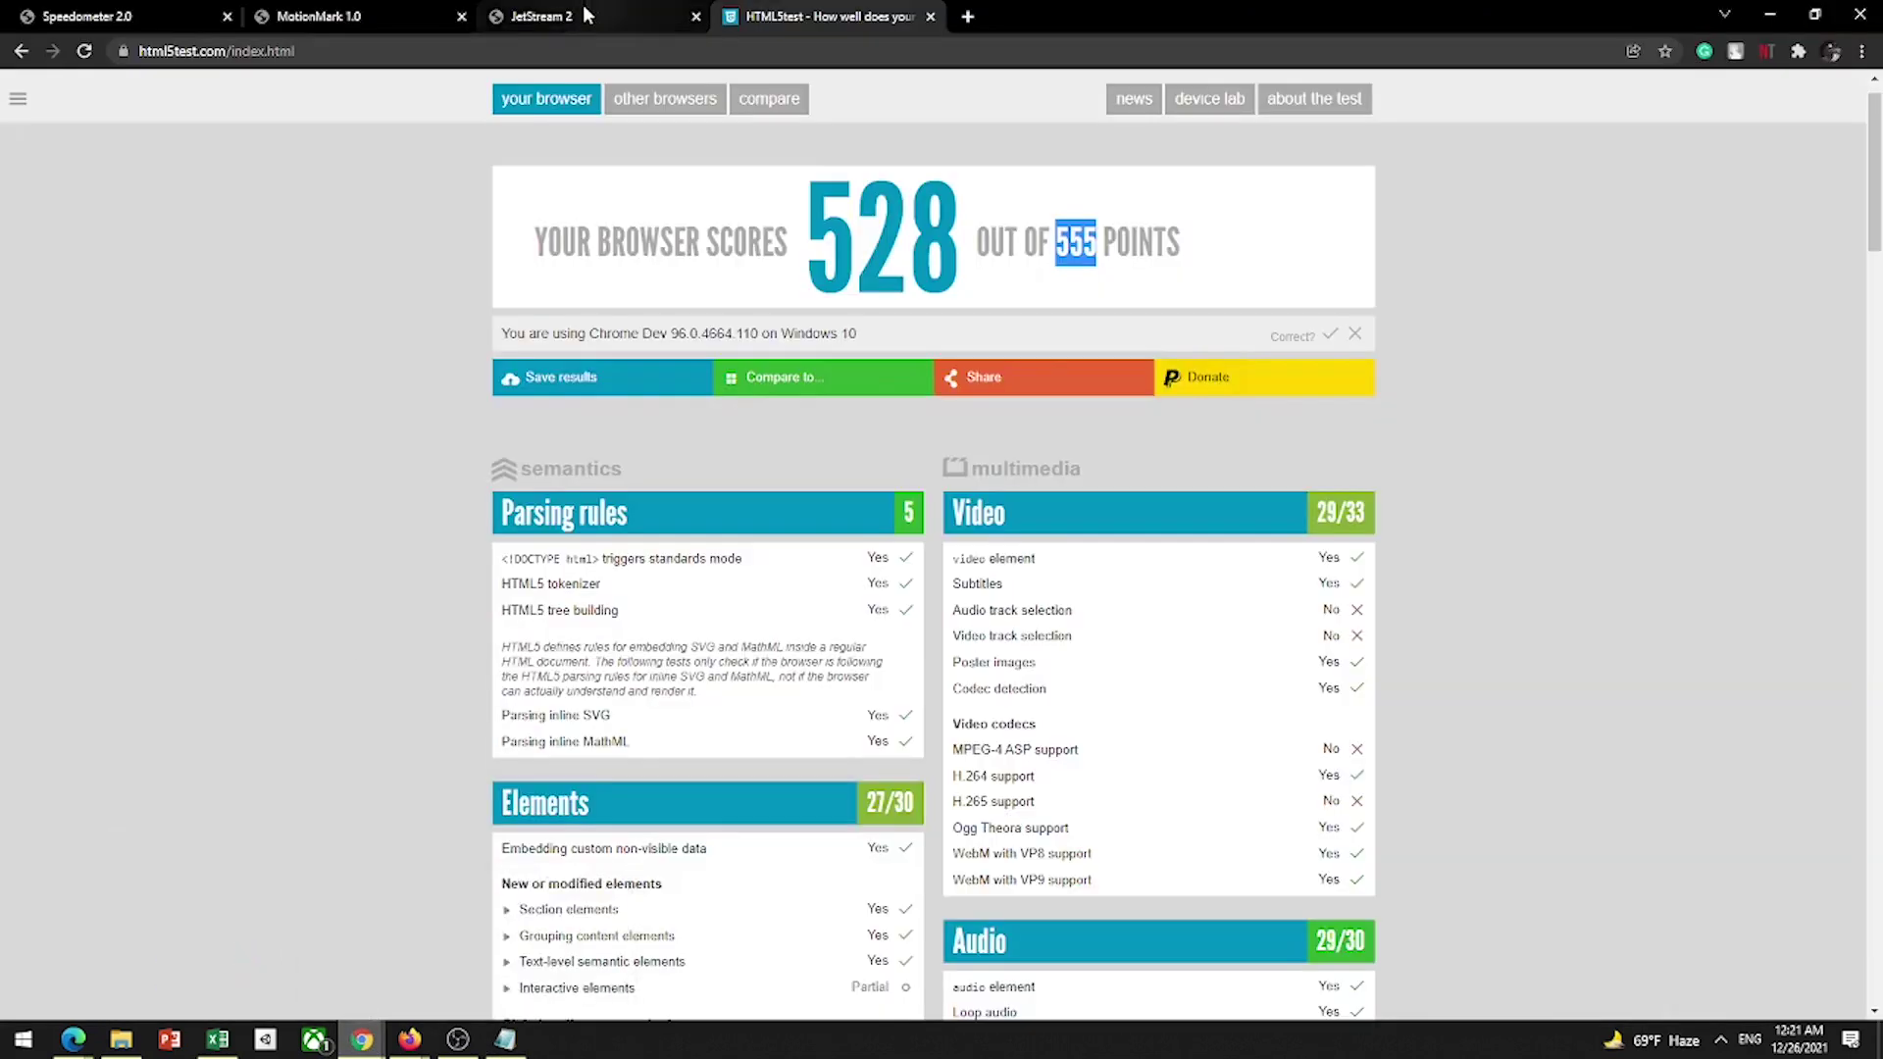
click(143, 12)
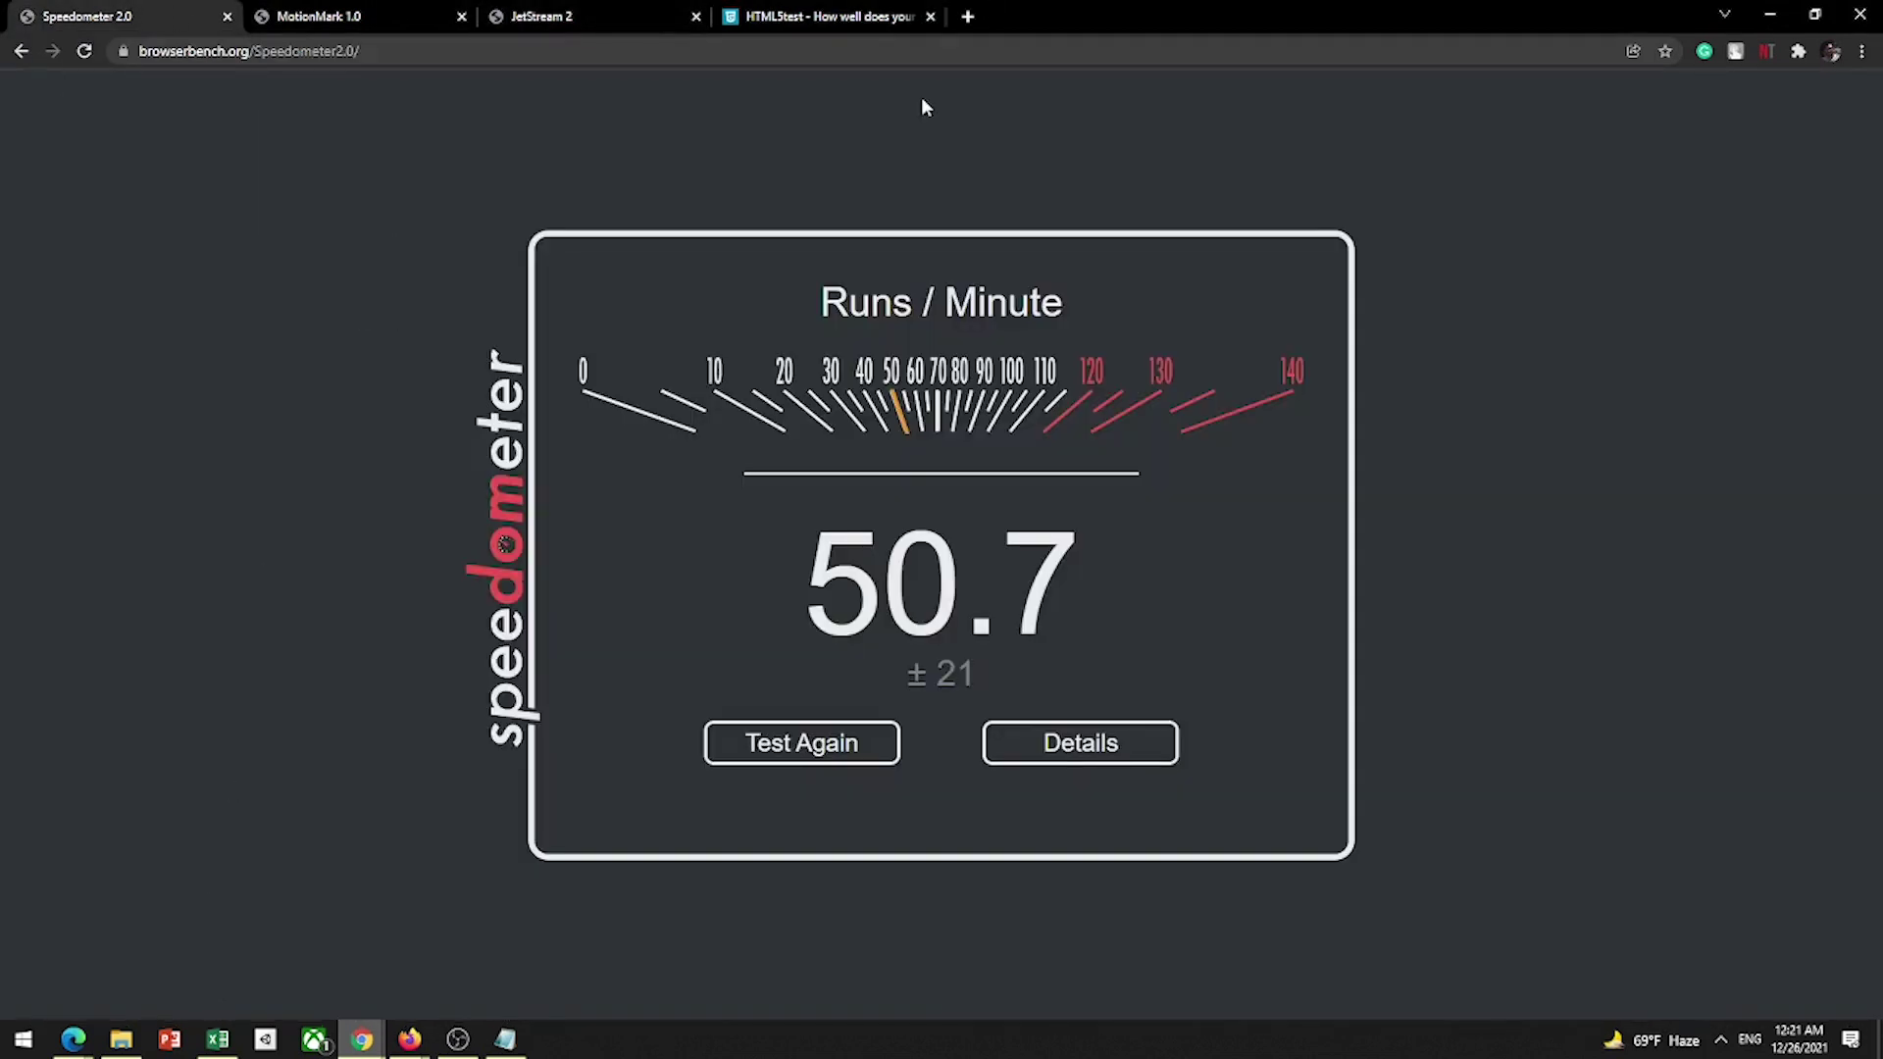
click(223, 1042)
click(225, 1045)
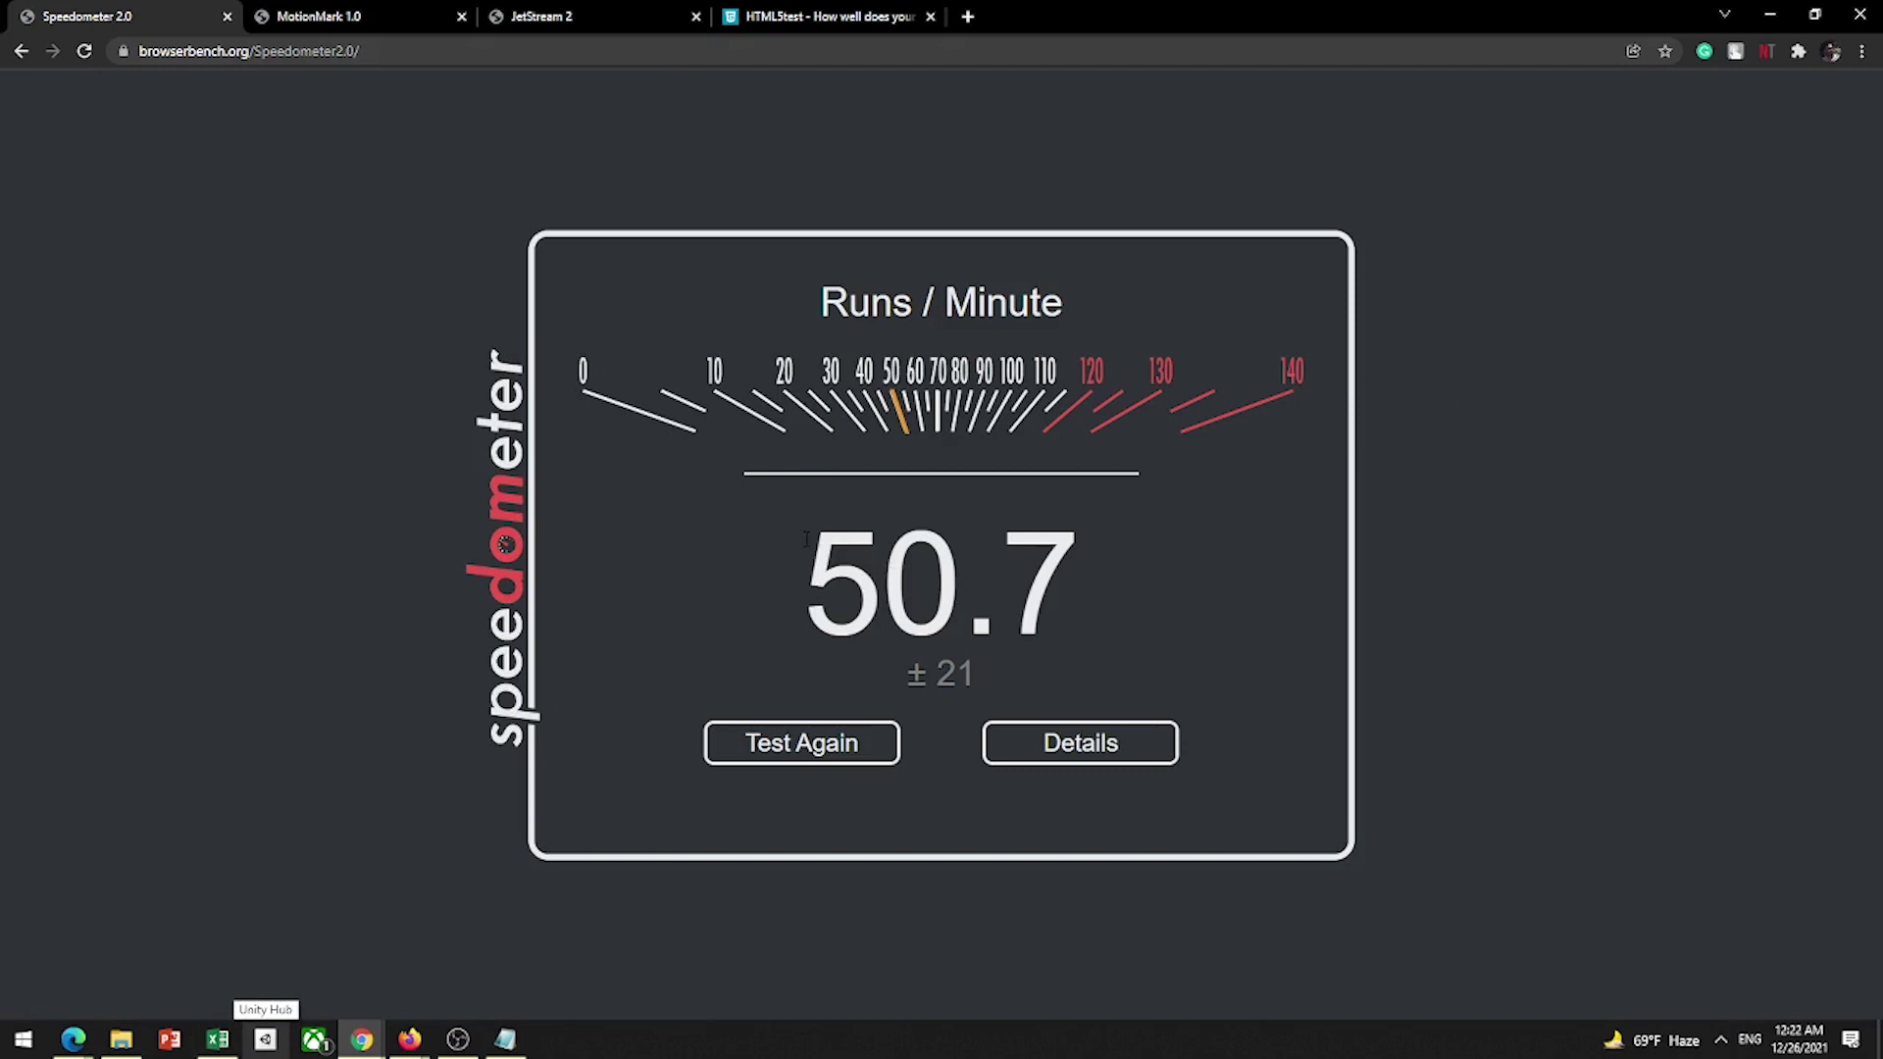
Step: Show the detailed Speedometer results and highlight Chrome's 50.7 arithmetic mean
click(1020, 740)
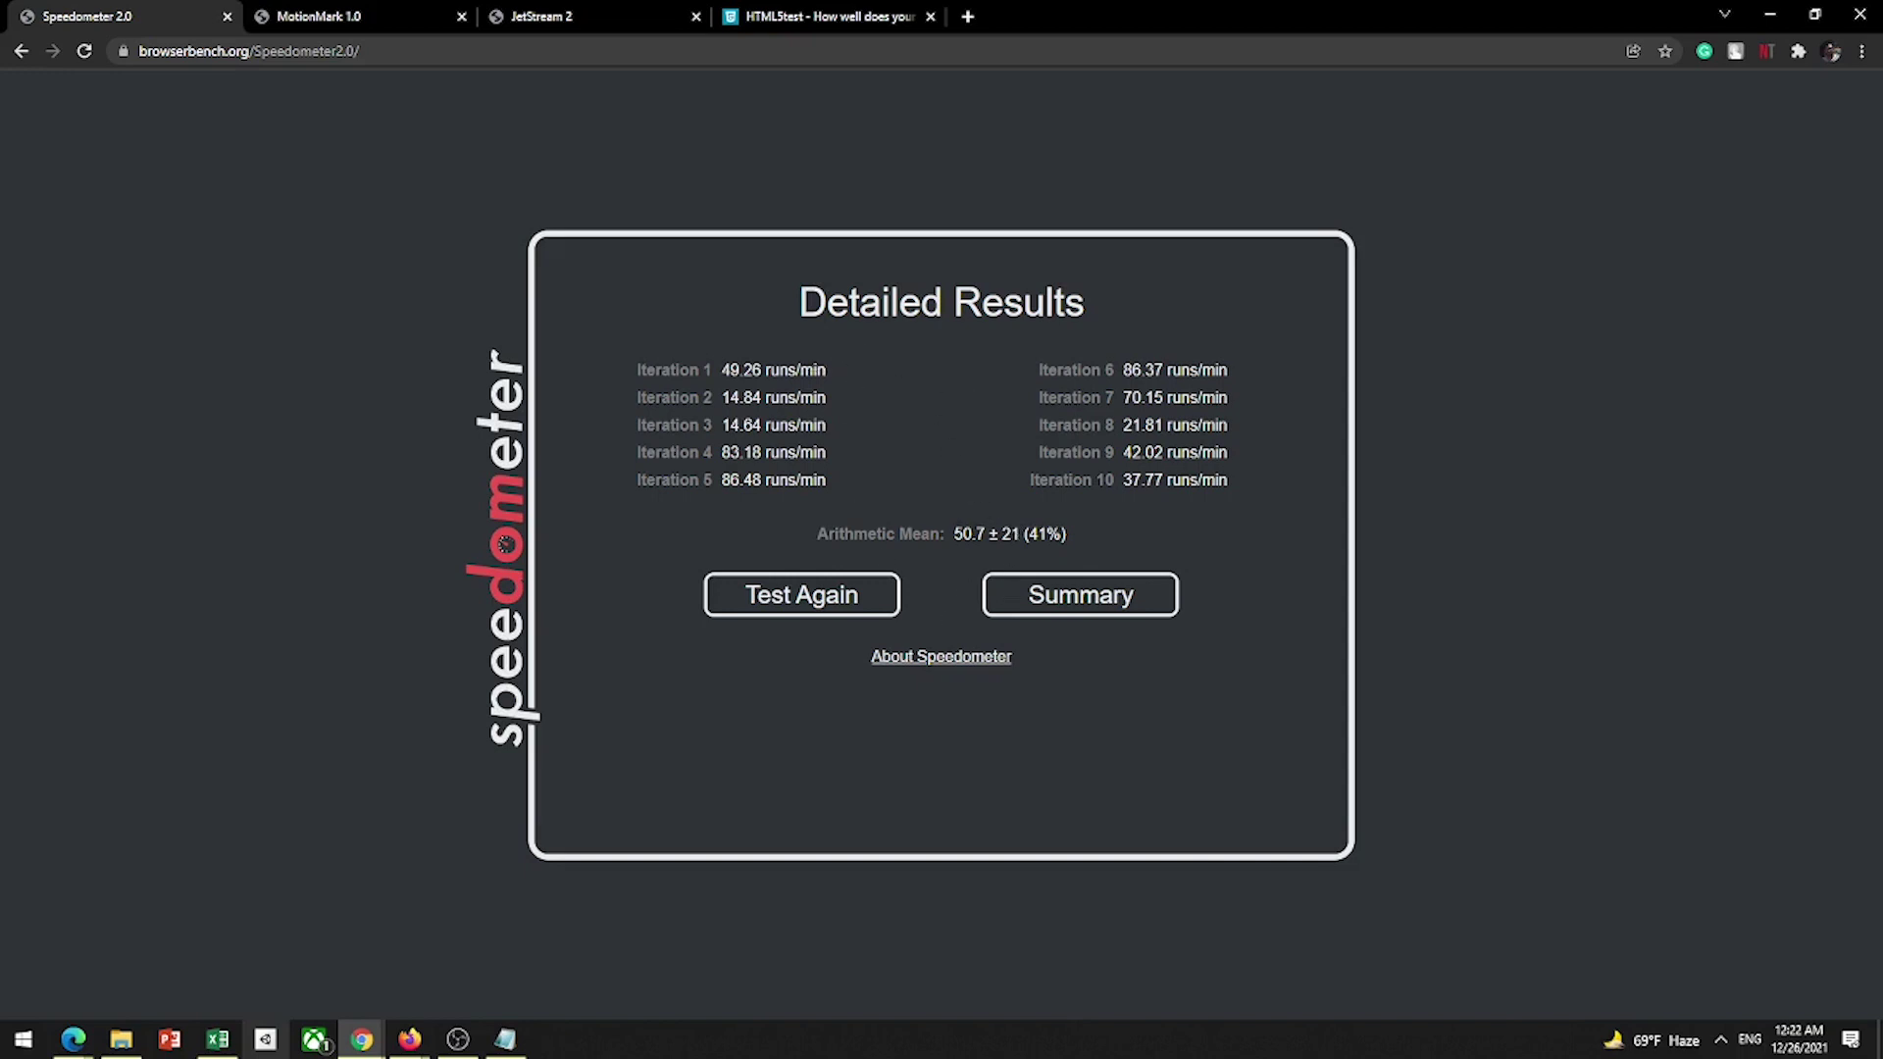
drag(954, 533, 1012, 533)
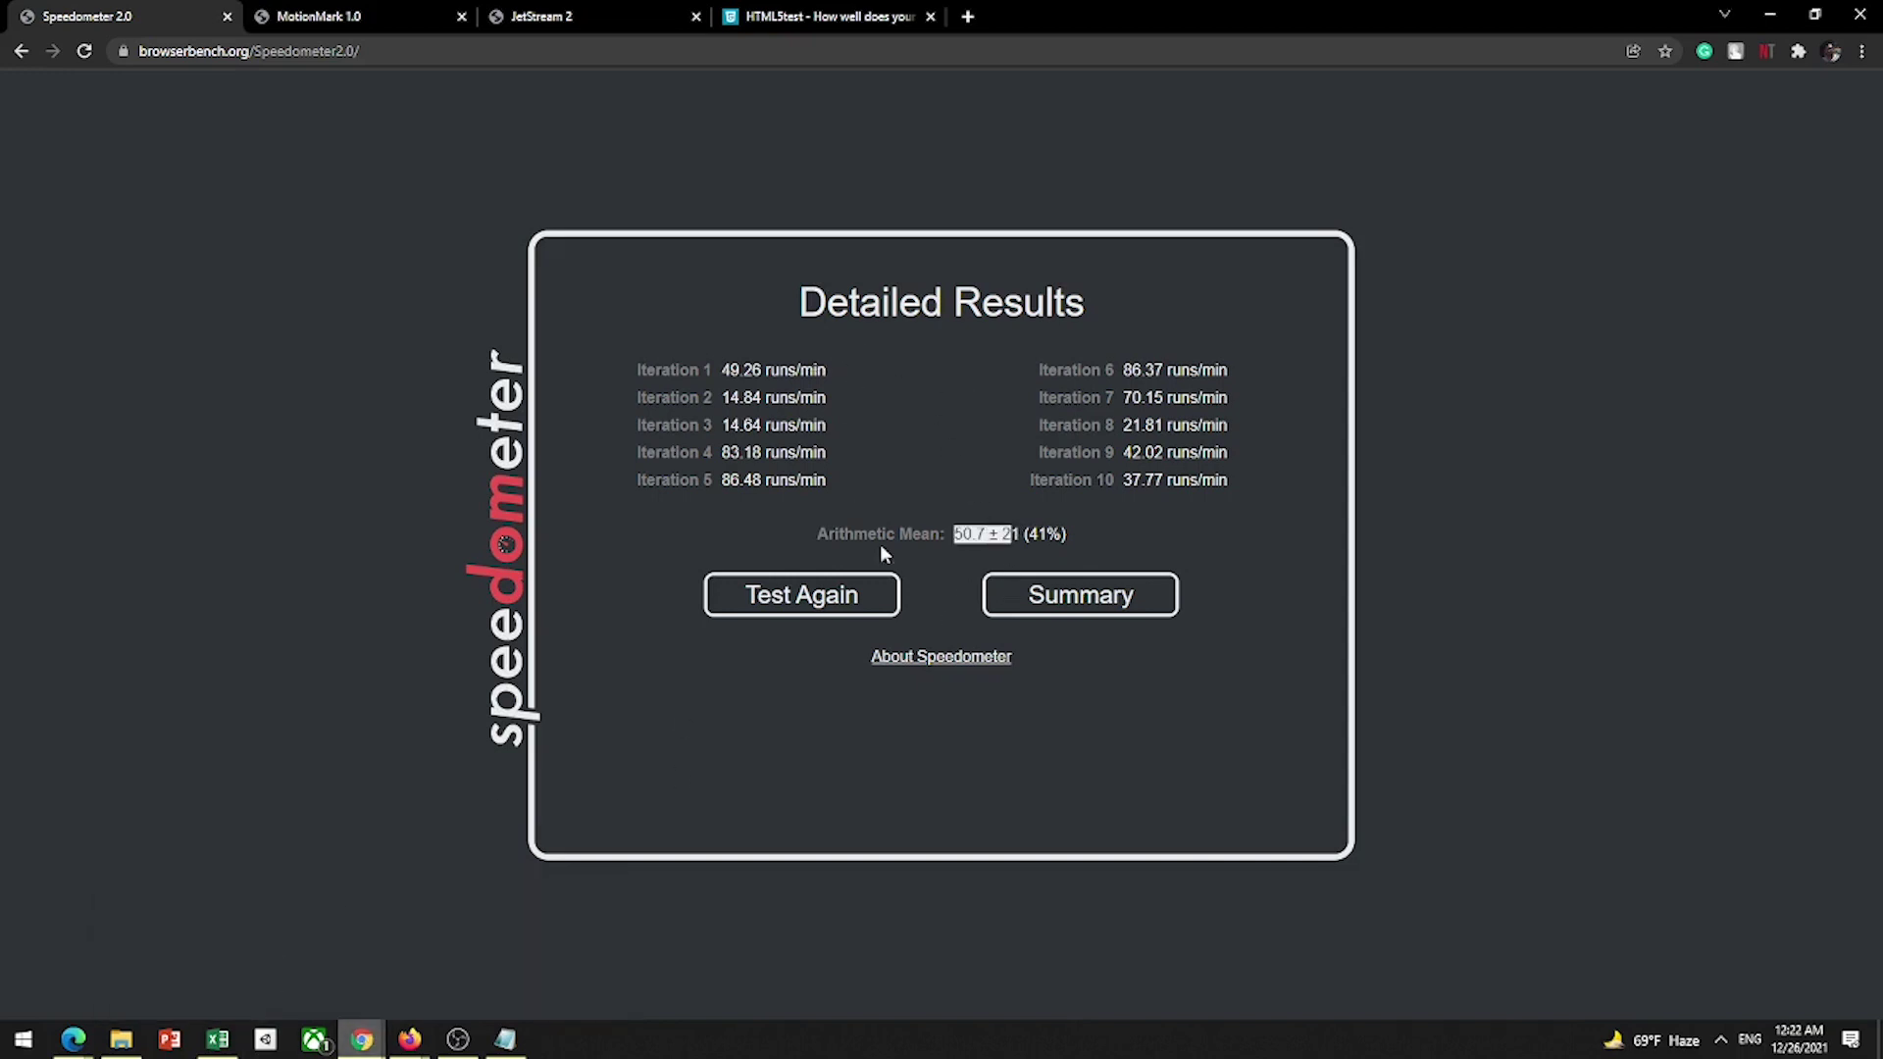
click(956, 537)
click(992, 530)
Step: Bring Firefox's Speedometer 2.0 window forward and toggle between the Summary and Details views
mouse_move(409, 1038)
mouse_move(450, 938)
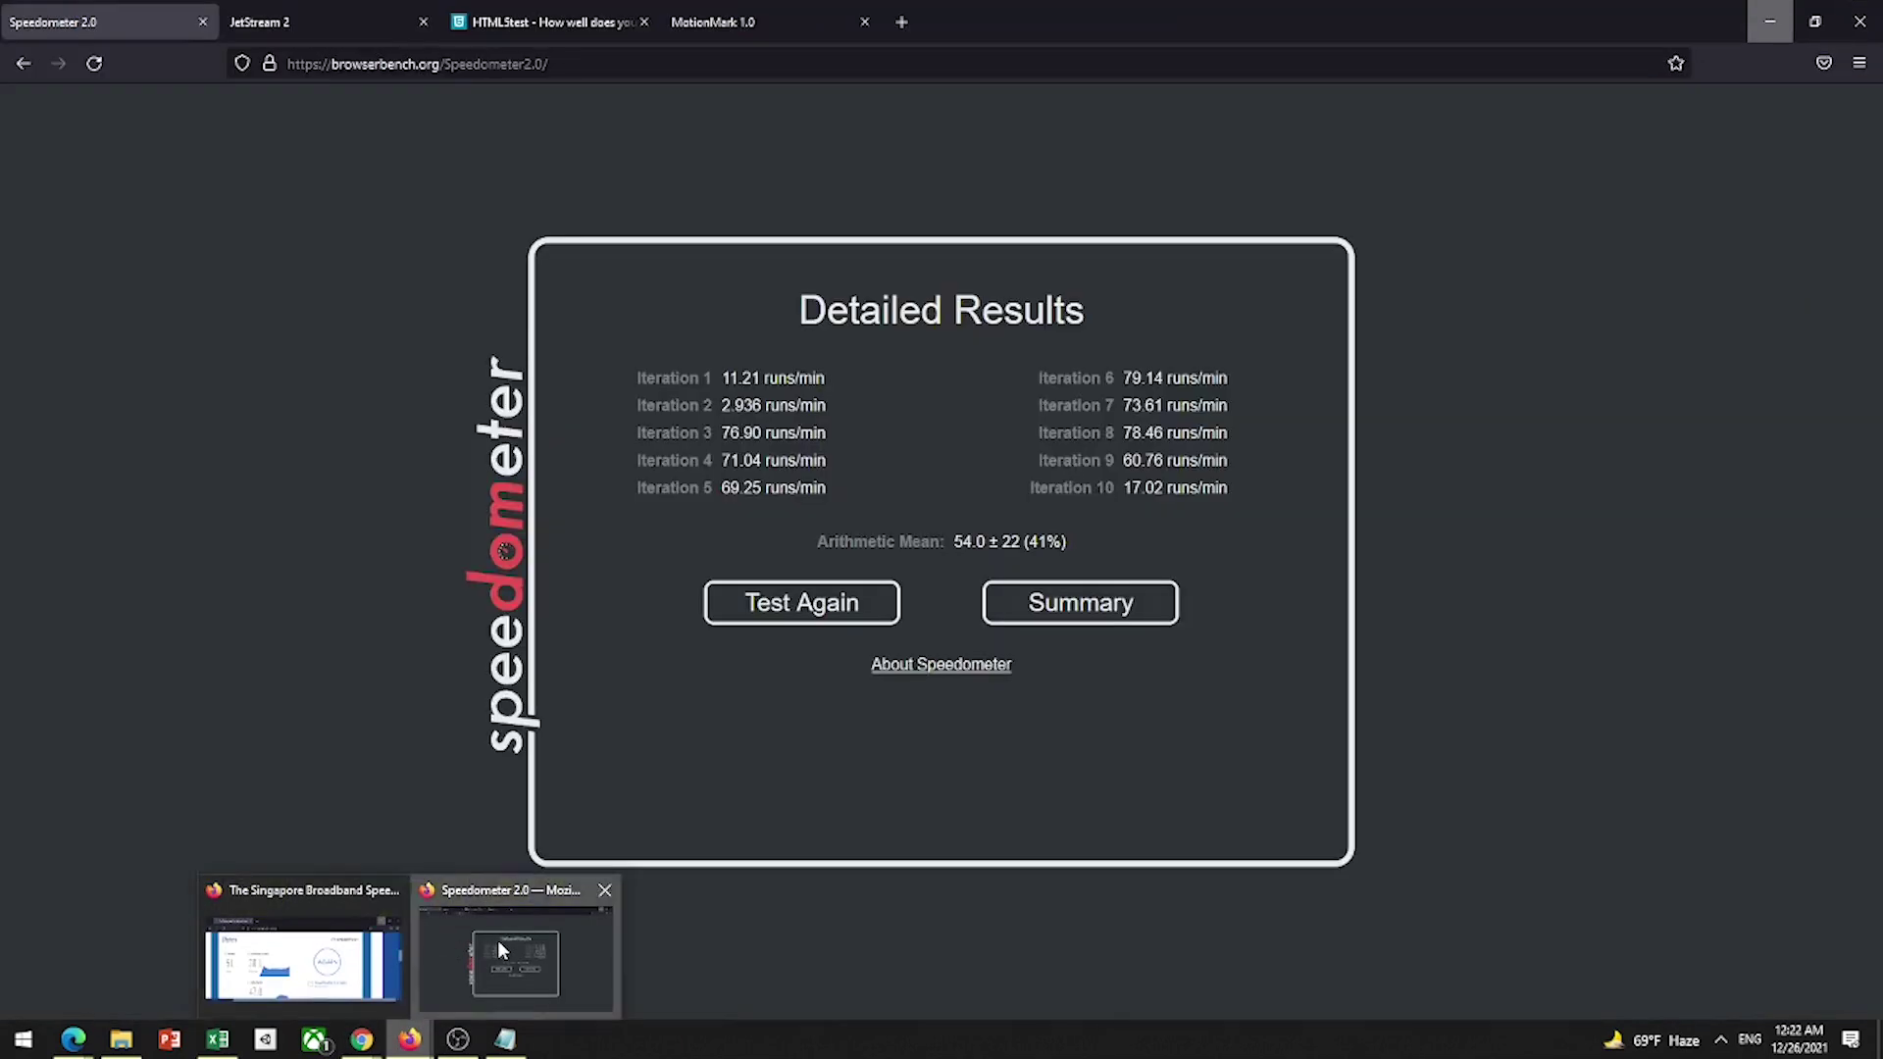
click(498, 939)
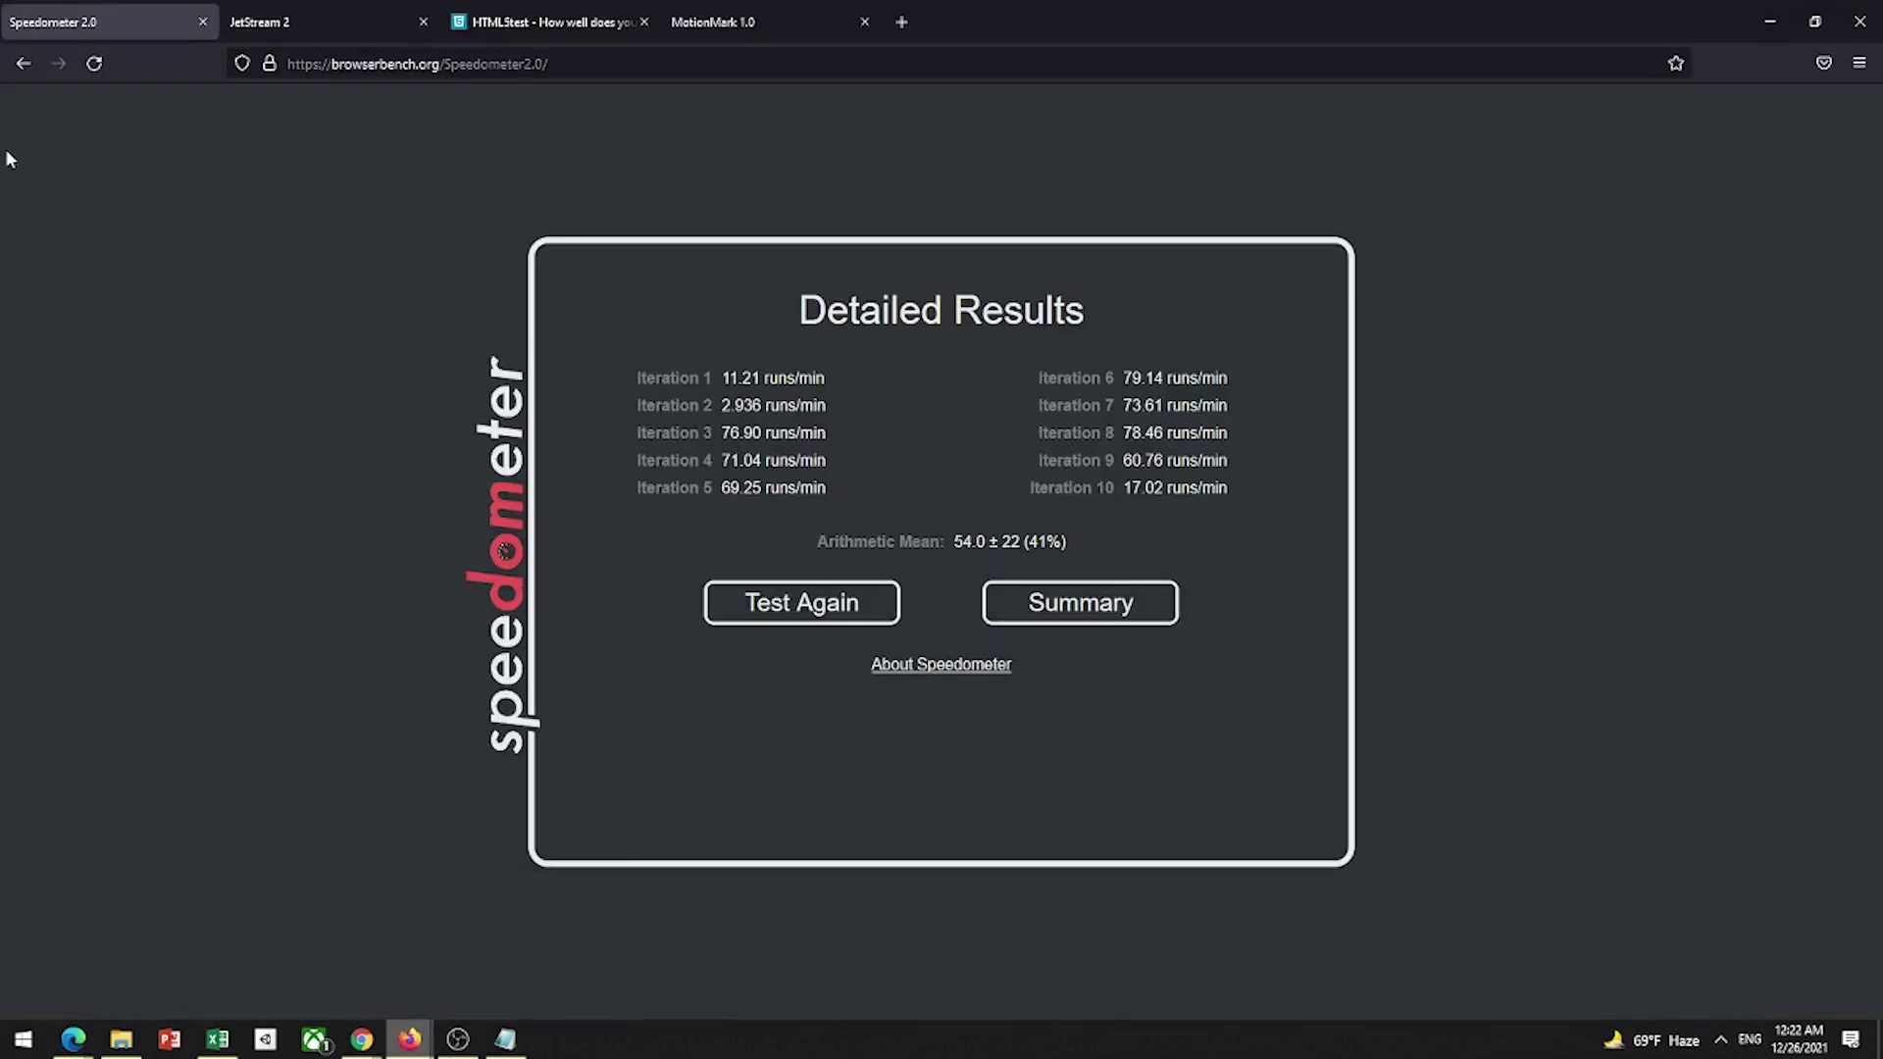
click(1020, 614)
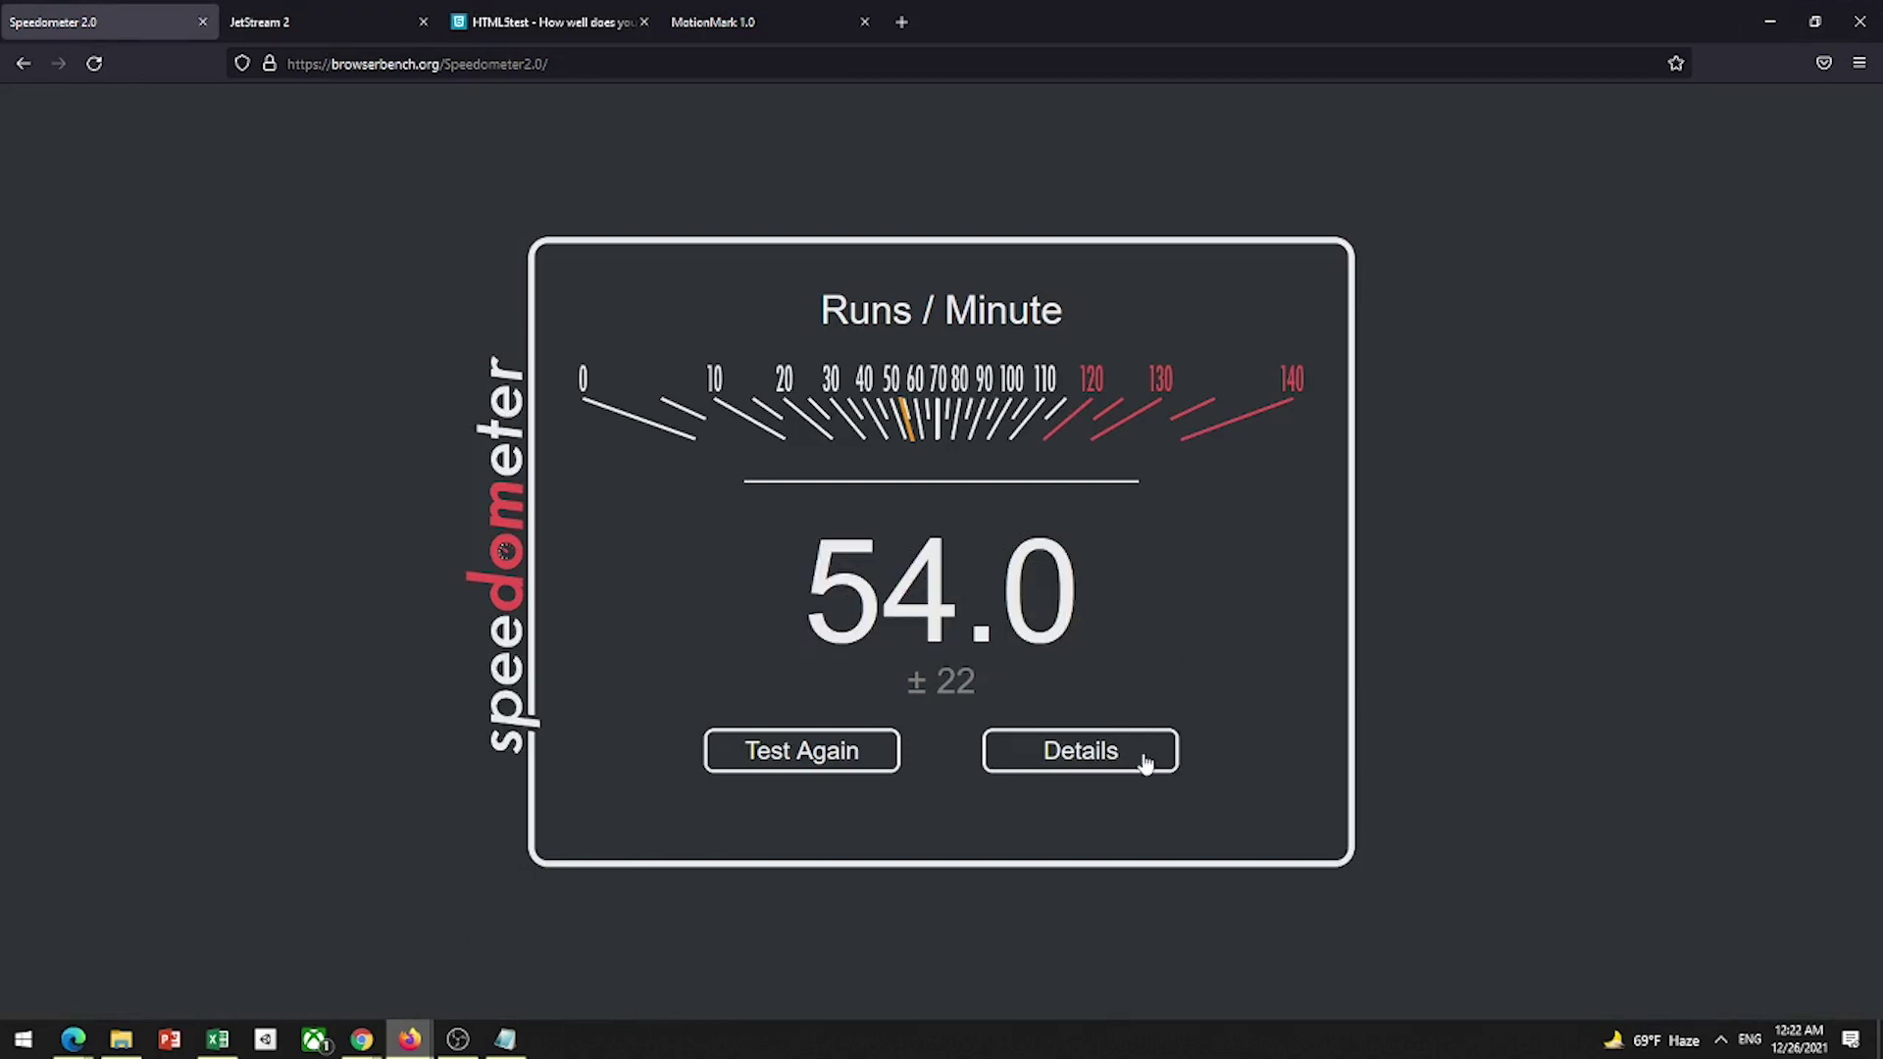
click(1058, 752)
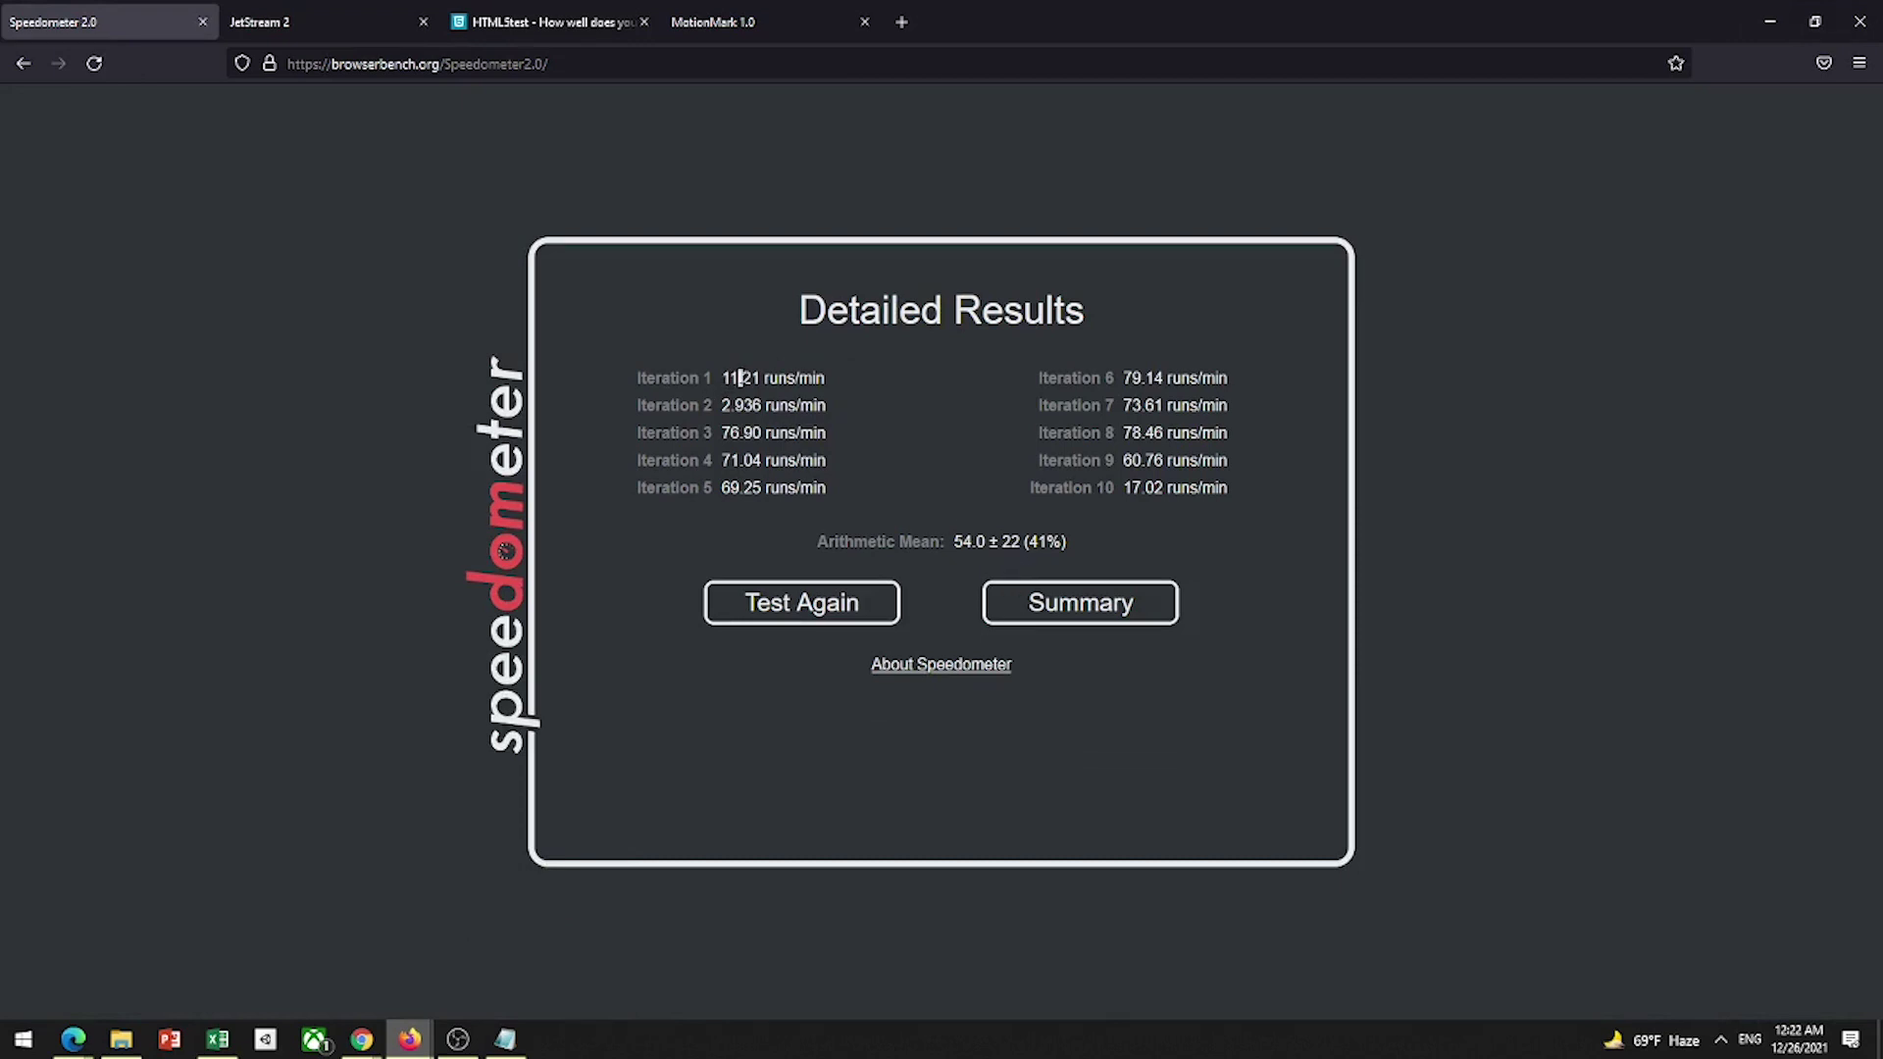
Step: Highlight Firefox's iteration results, including Iteration 2's 2.936 and Iteration 10's value
double_click(741, 405)
click(741, 405)
drag(1133, 487, 1192, 489)
click(1168, 490)
drag(722, 378, 871, 397)
click(871, 397)
mouse_move(74, 1037)
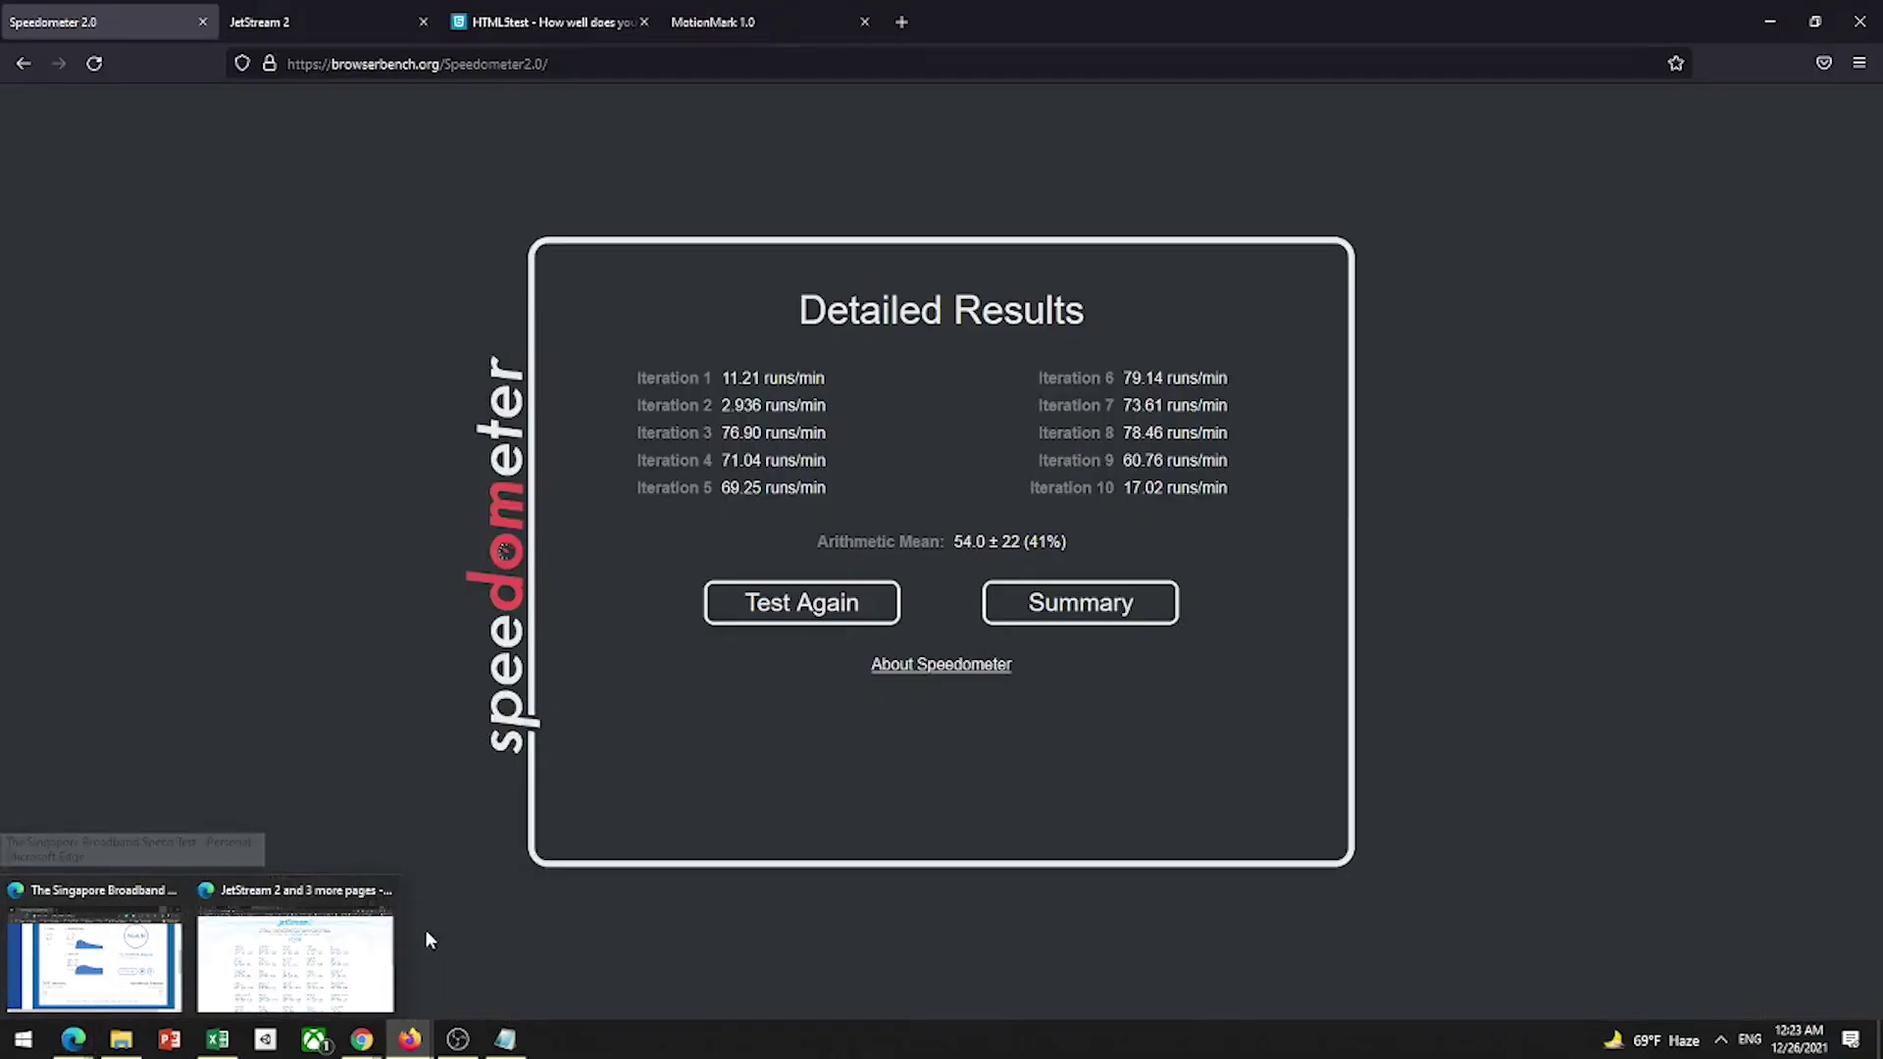
Step: Switch Edge to its Speedometer 2.0 results and highlight the 22.4 ± 14 mean
click(345, 944)
click(204, 10)
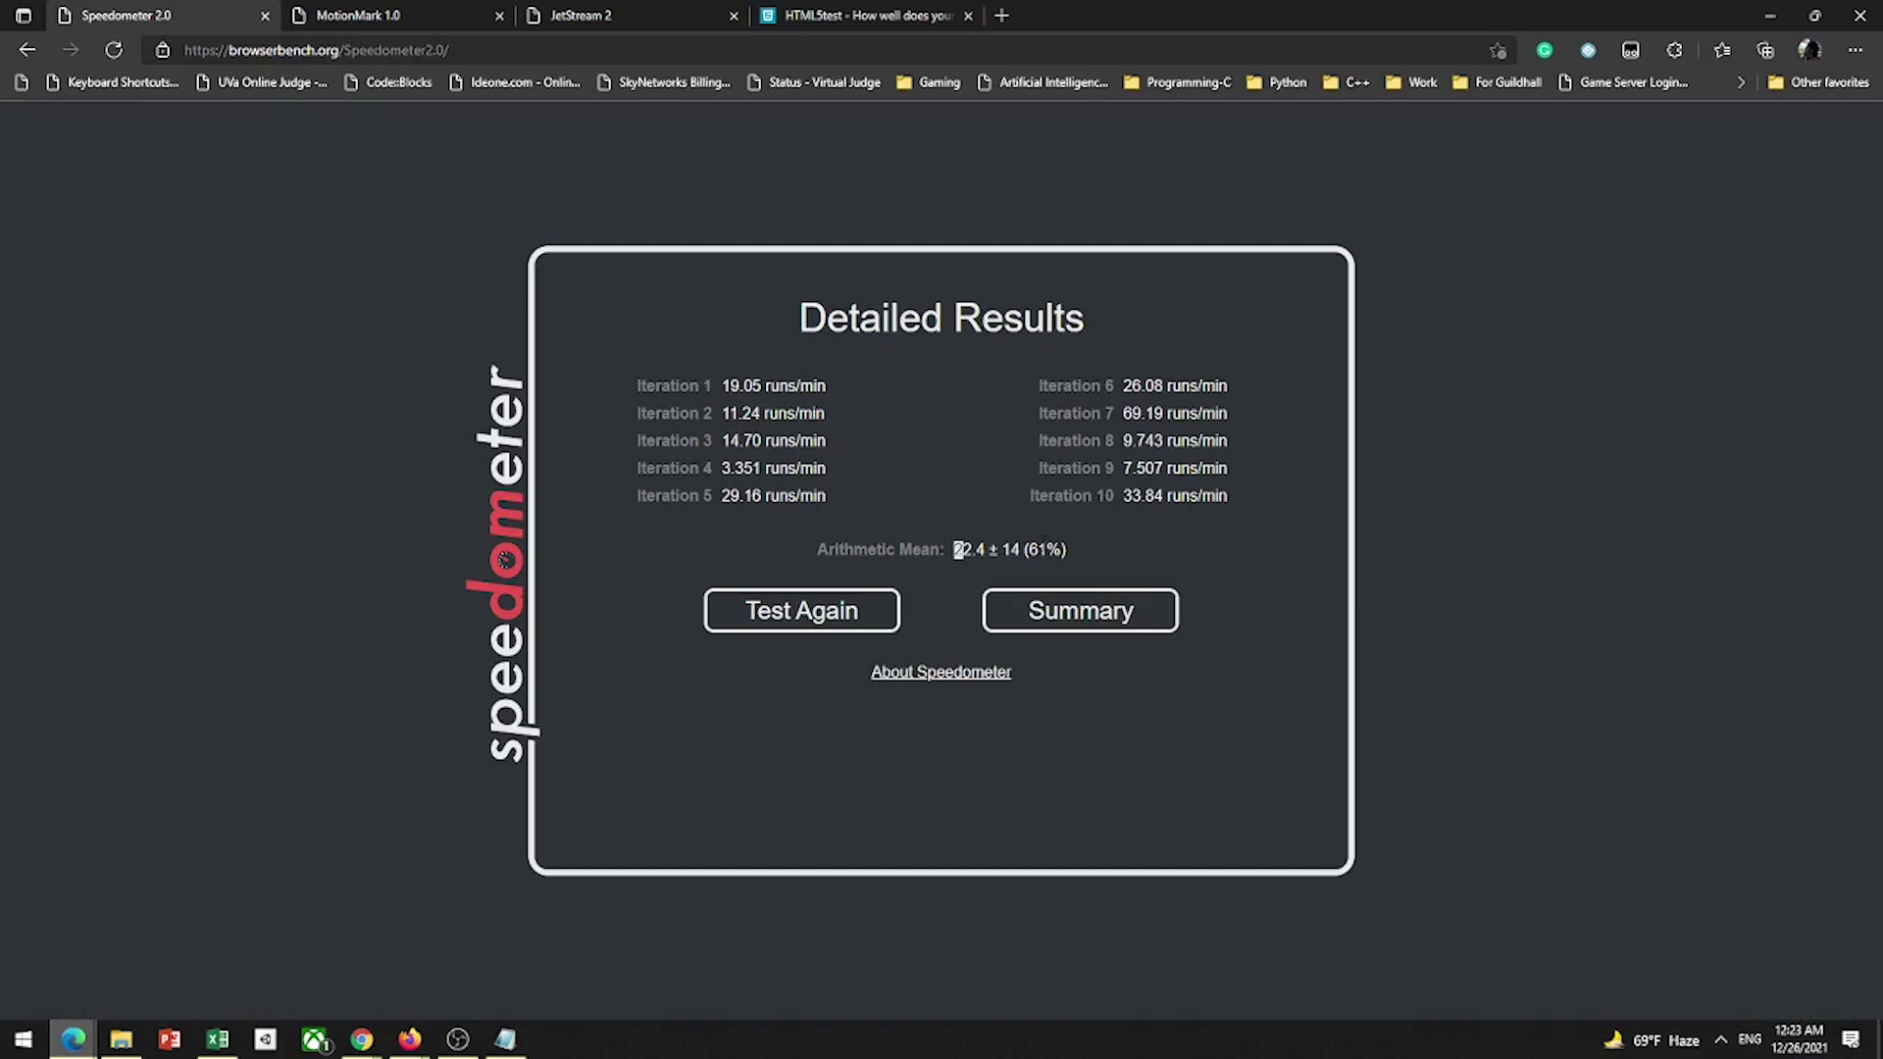
drag(959, 549, 1025, 551)
click(1074, 509)
click(809, 438)
Step: Highlight Edge's Iteration 1 value 19.05, then all the iteration results
drag(717, 388, 829, 389)
click(1176, 461)
drag(1236, 504, 936, 389)
click(935, 388)
Step: Bring the Browser Comparison workbook forward and compare SpeedoMeter scores in B2 (50.7) and B3 (54)
click(224, 1040)
click(157, 263)
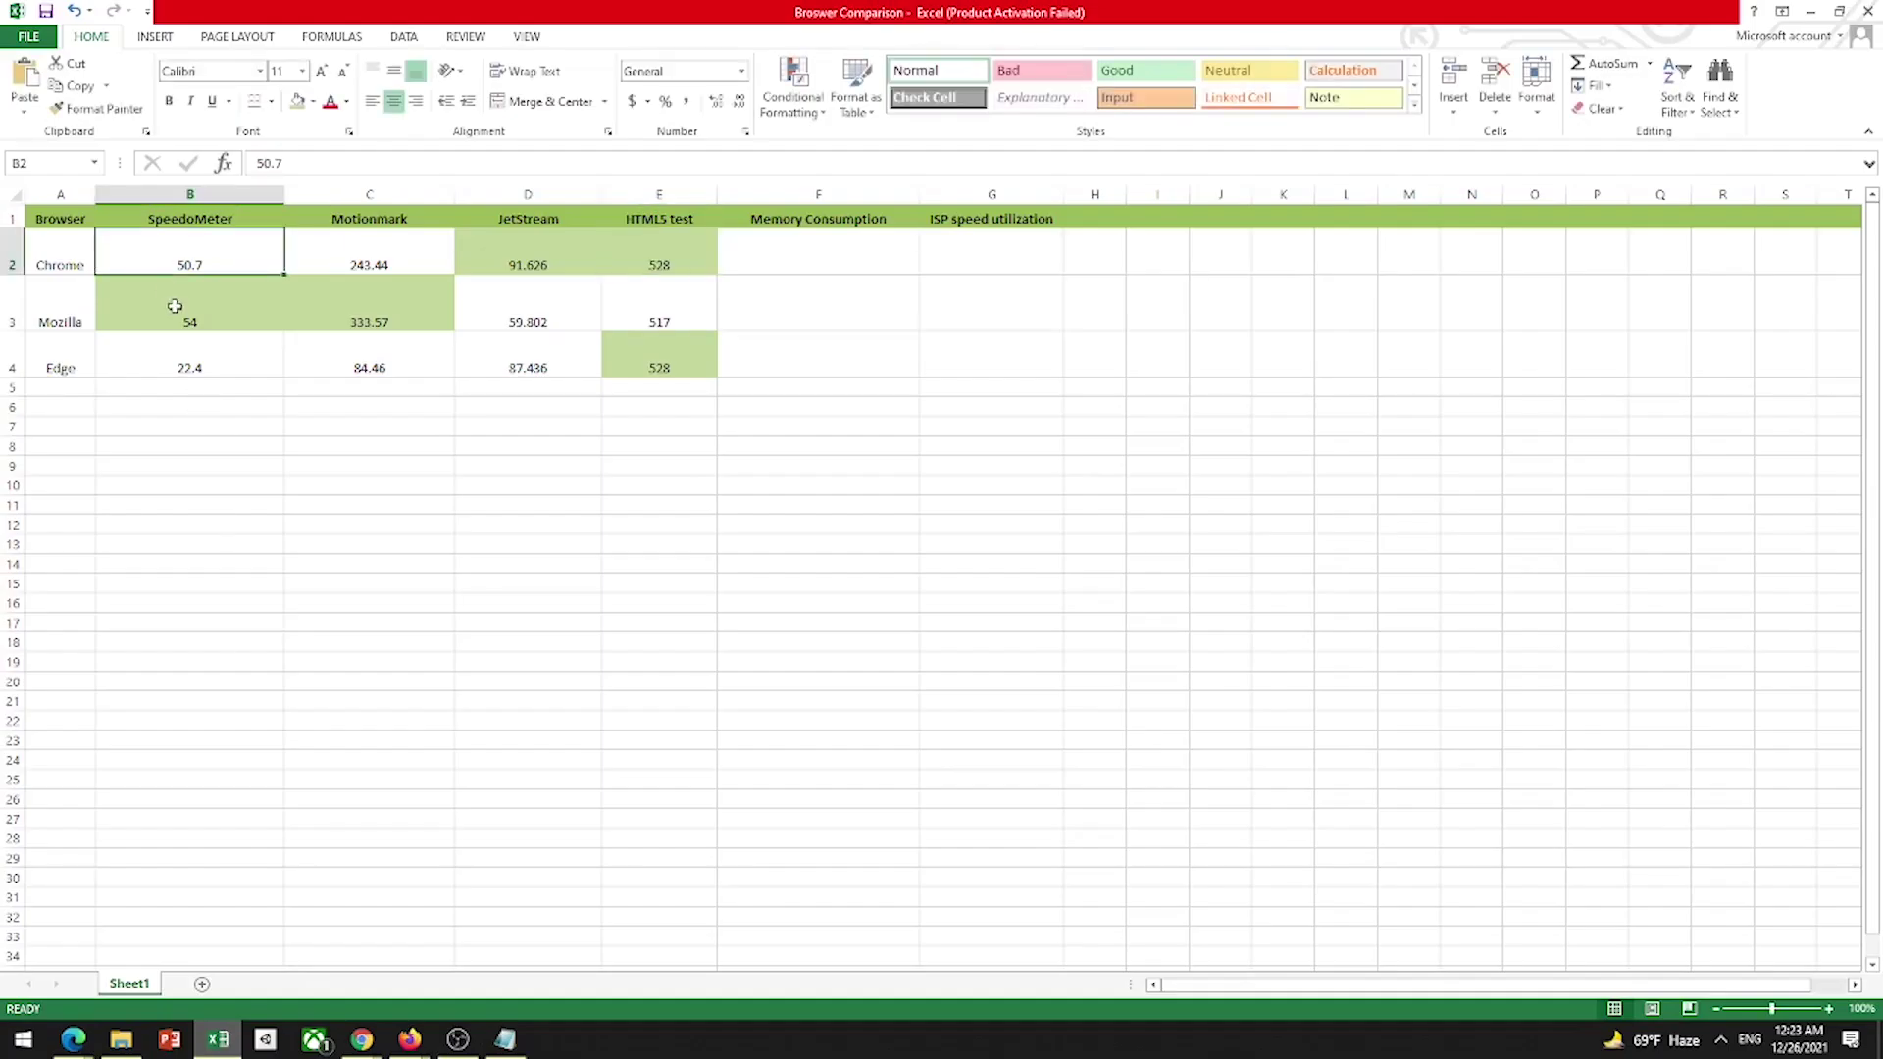
click(175, 306)
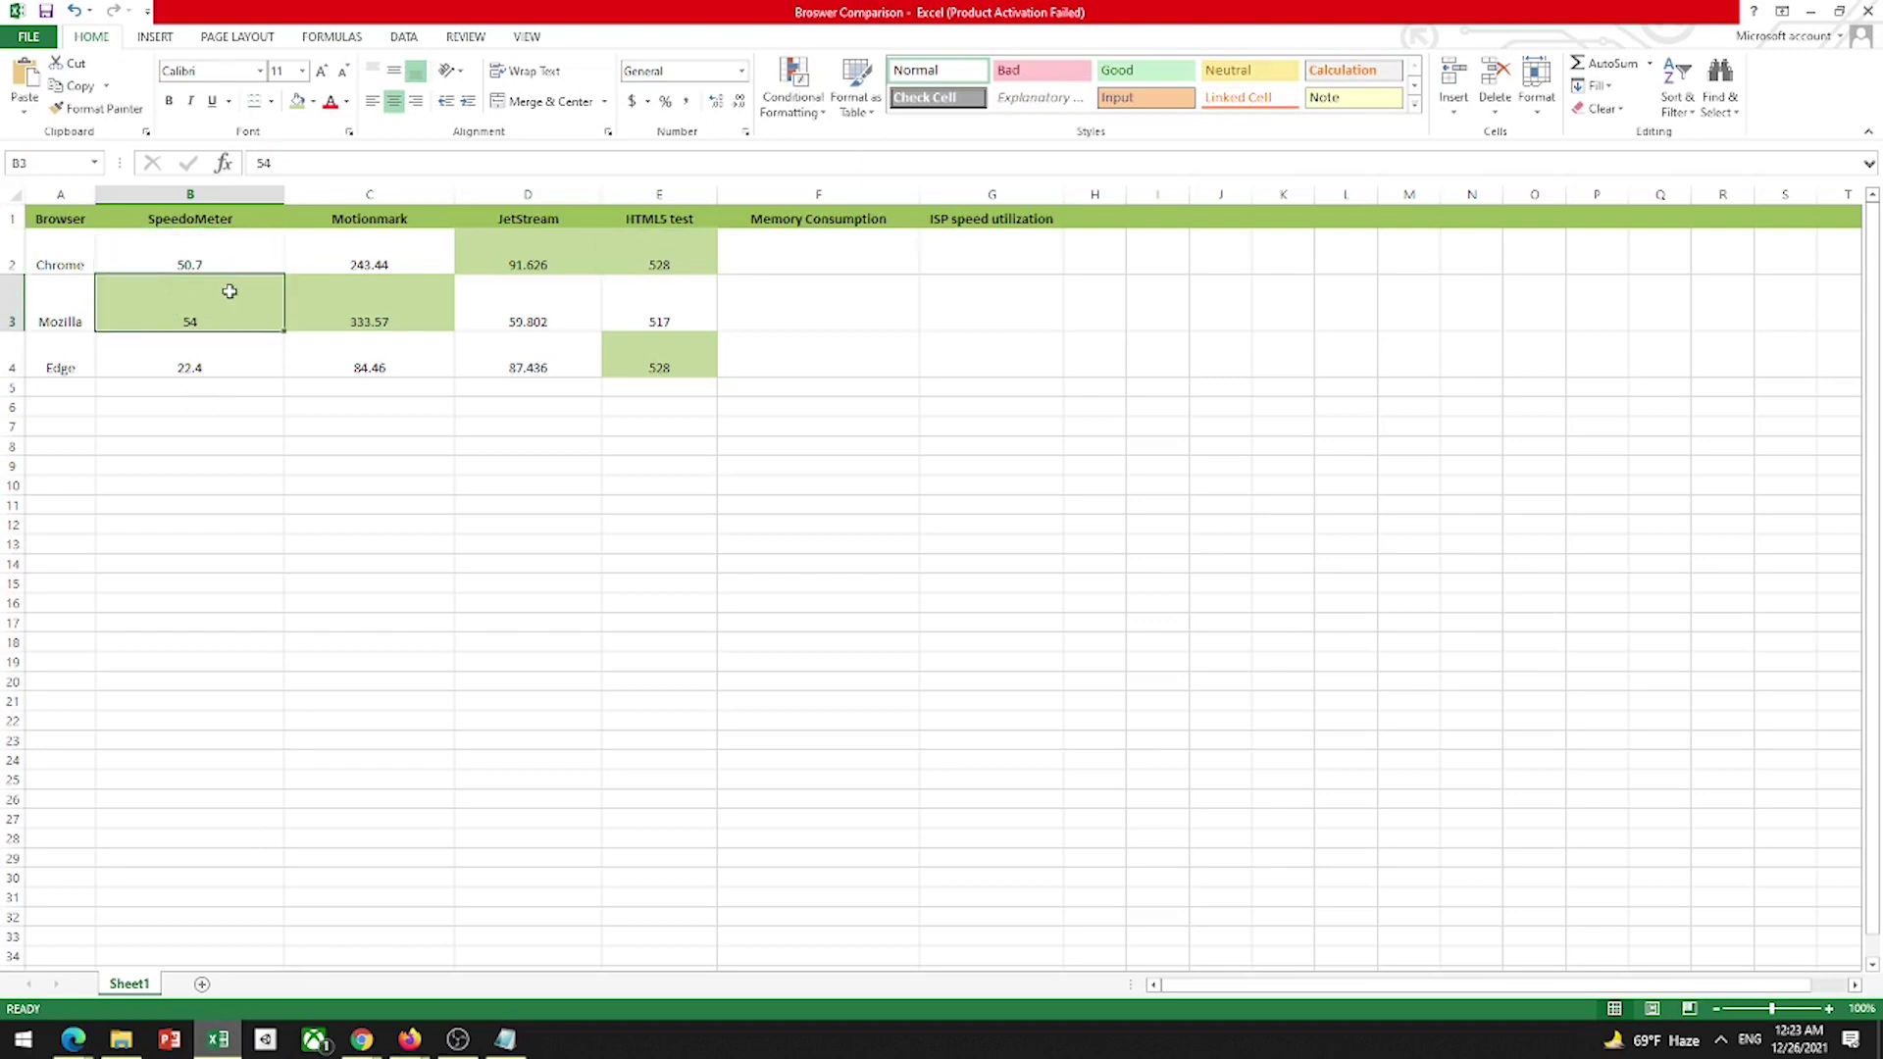
click(270, 269)
click(233, 306)
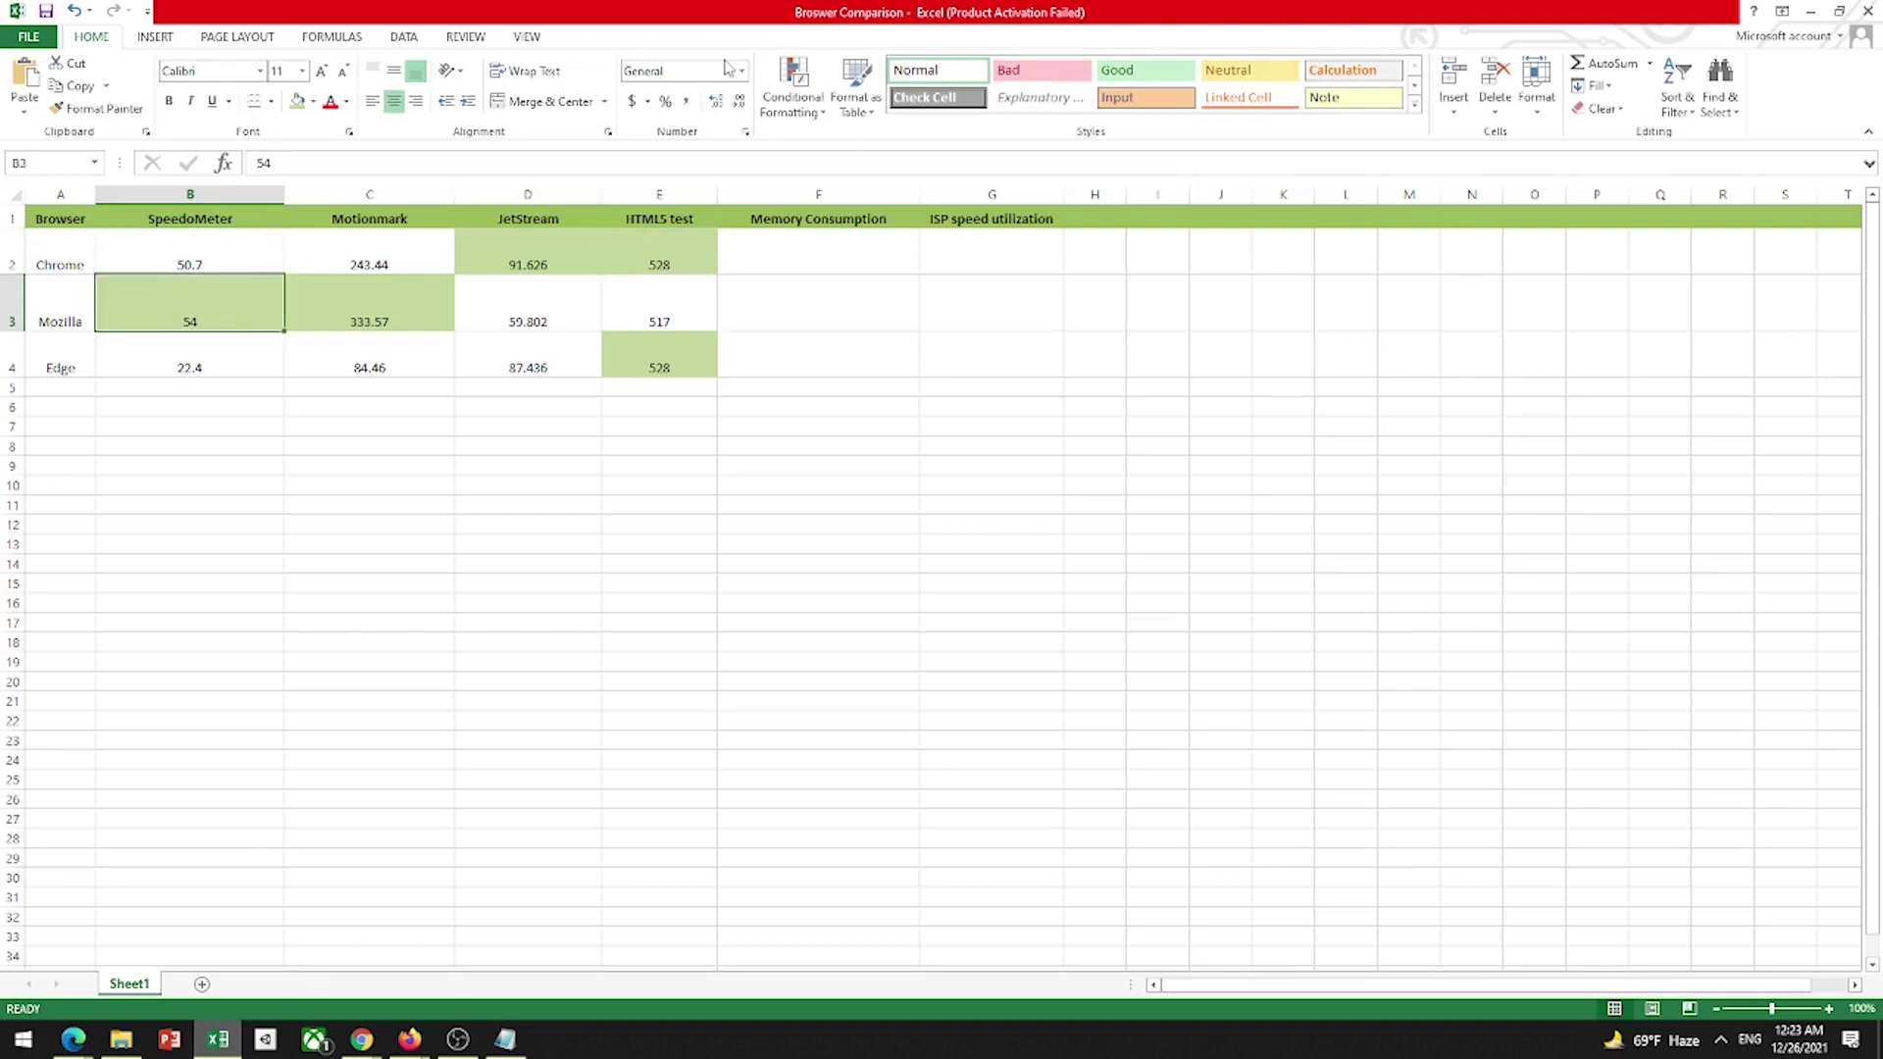
Step: Hide Excel, switch Edge to its MotionMark 1.0 tab and select the 84.46 score
click(1810, 12)
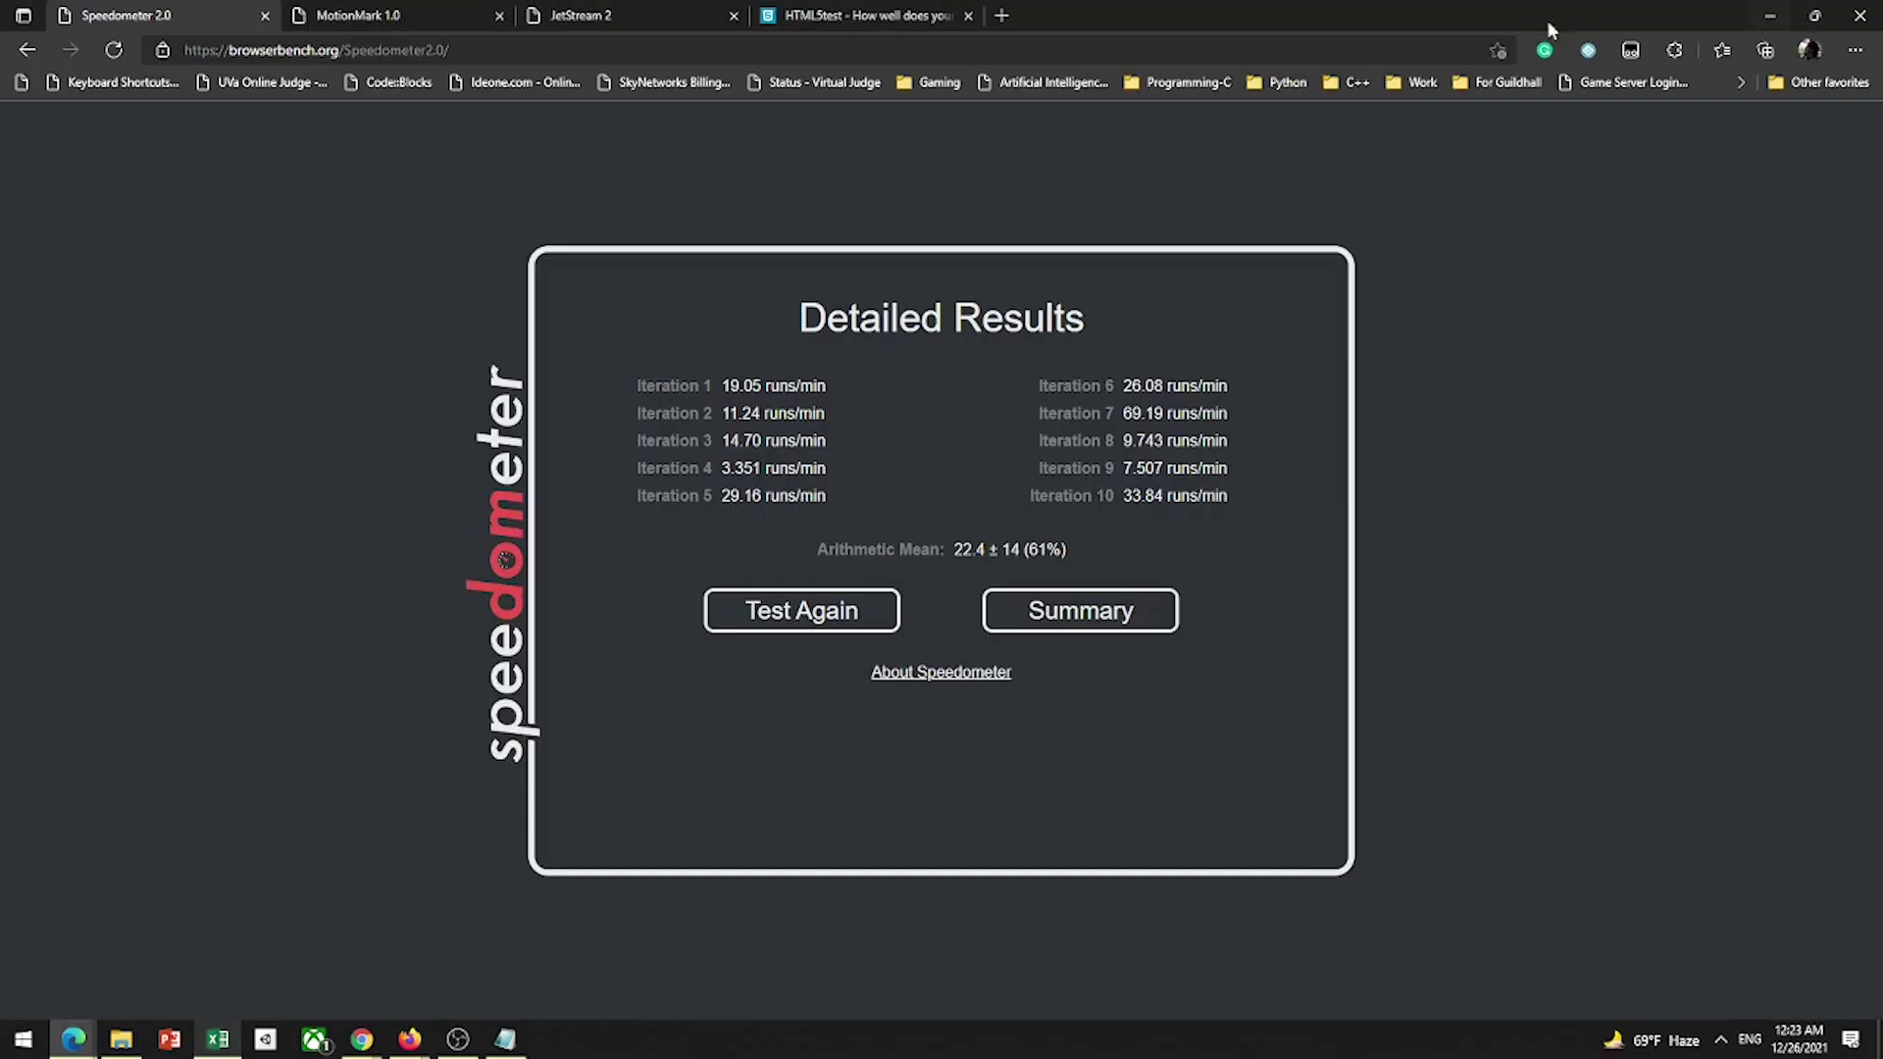
click(428, 12)
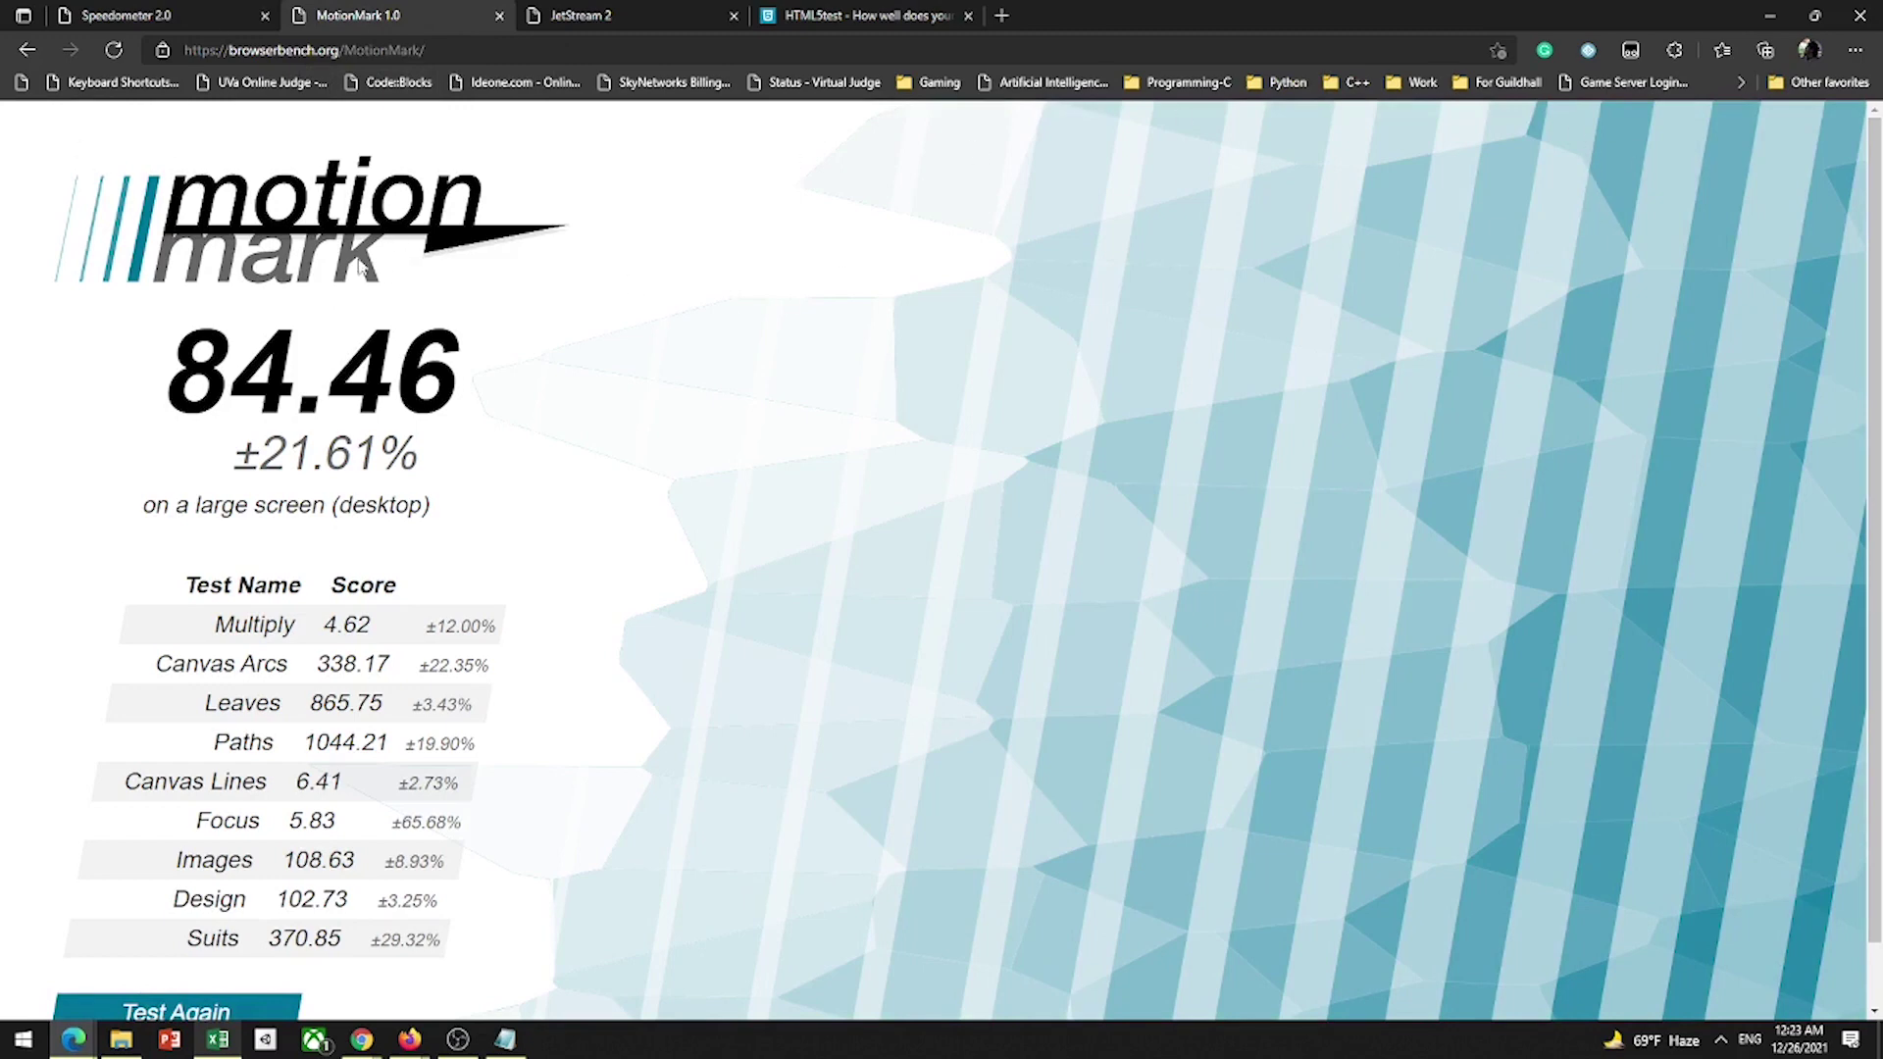
double_click(534, 387)
click(520, 470)
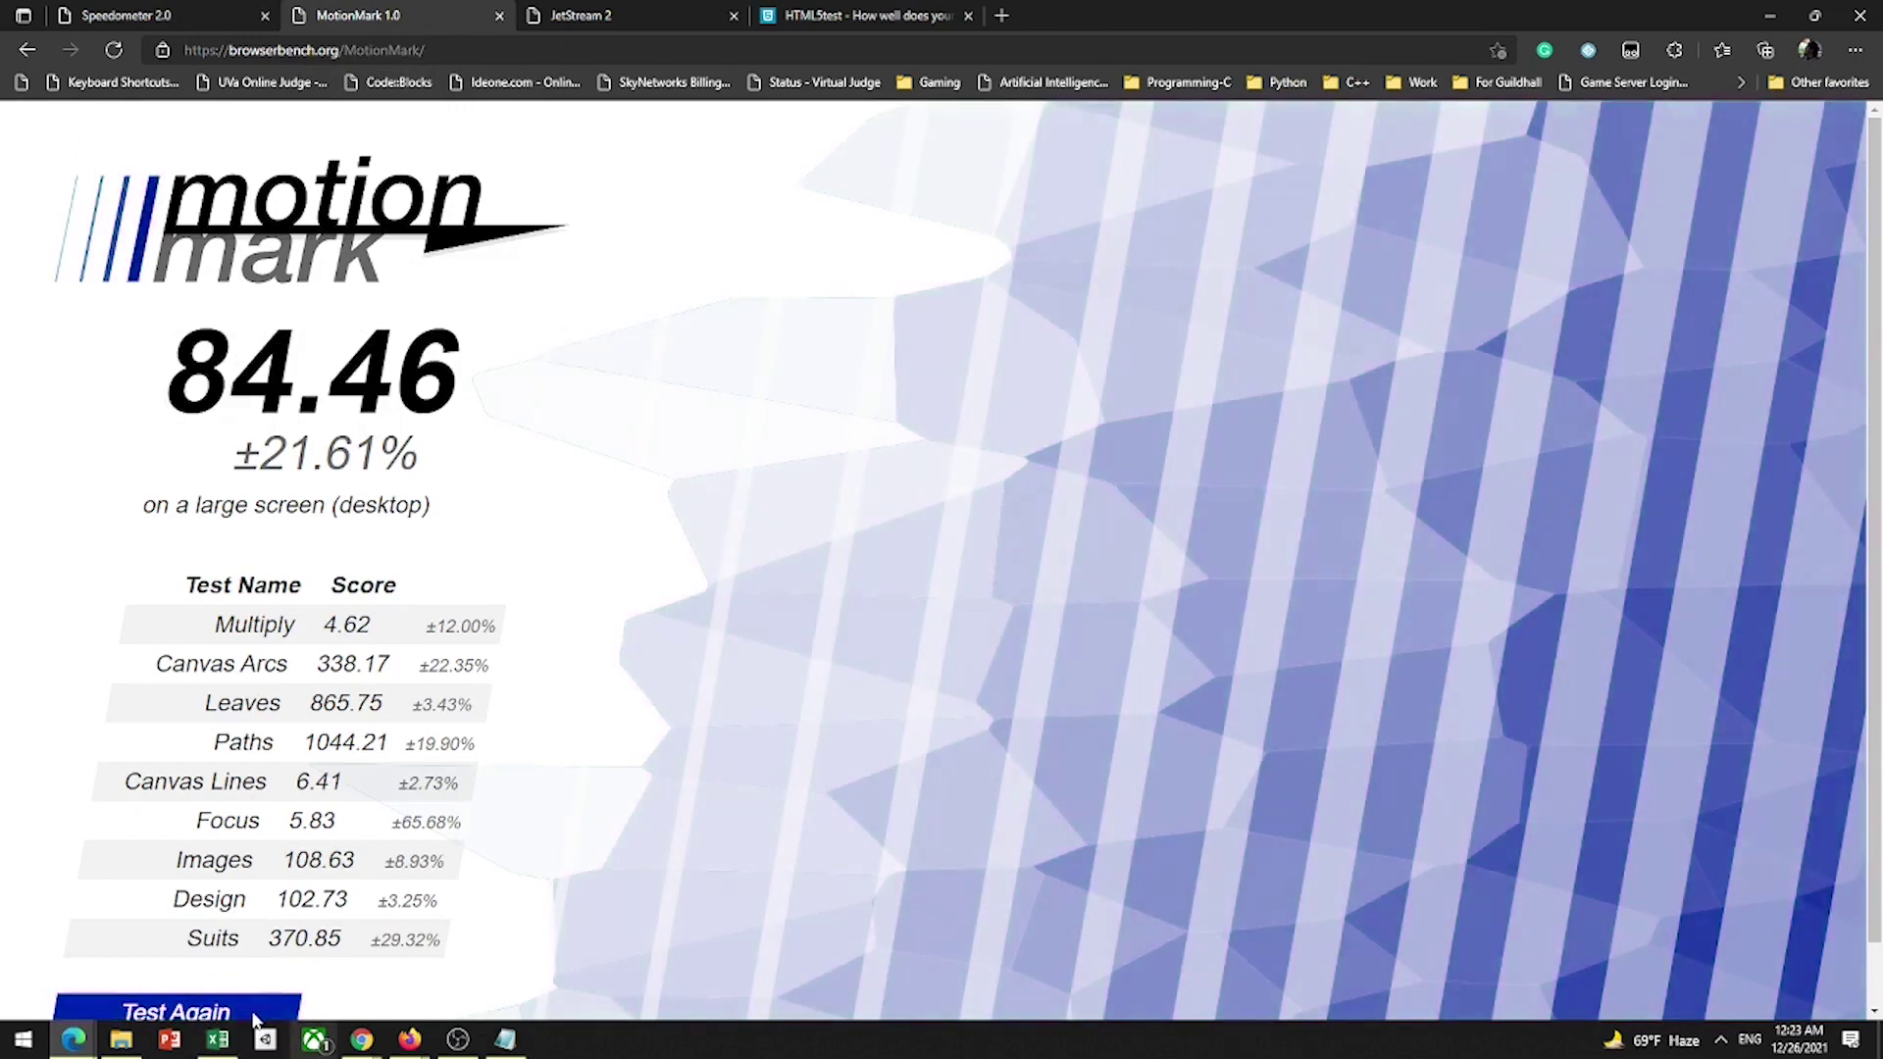
click(361, 1039)
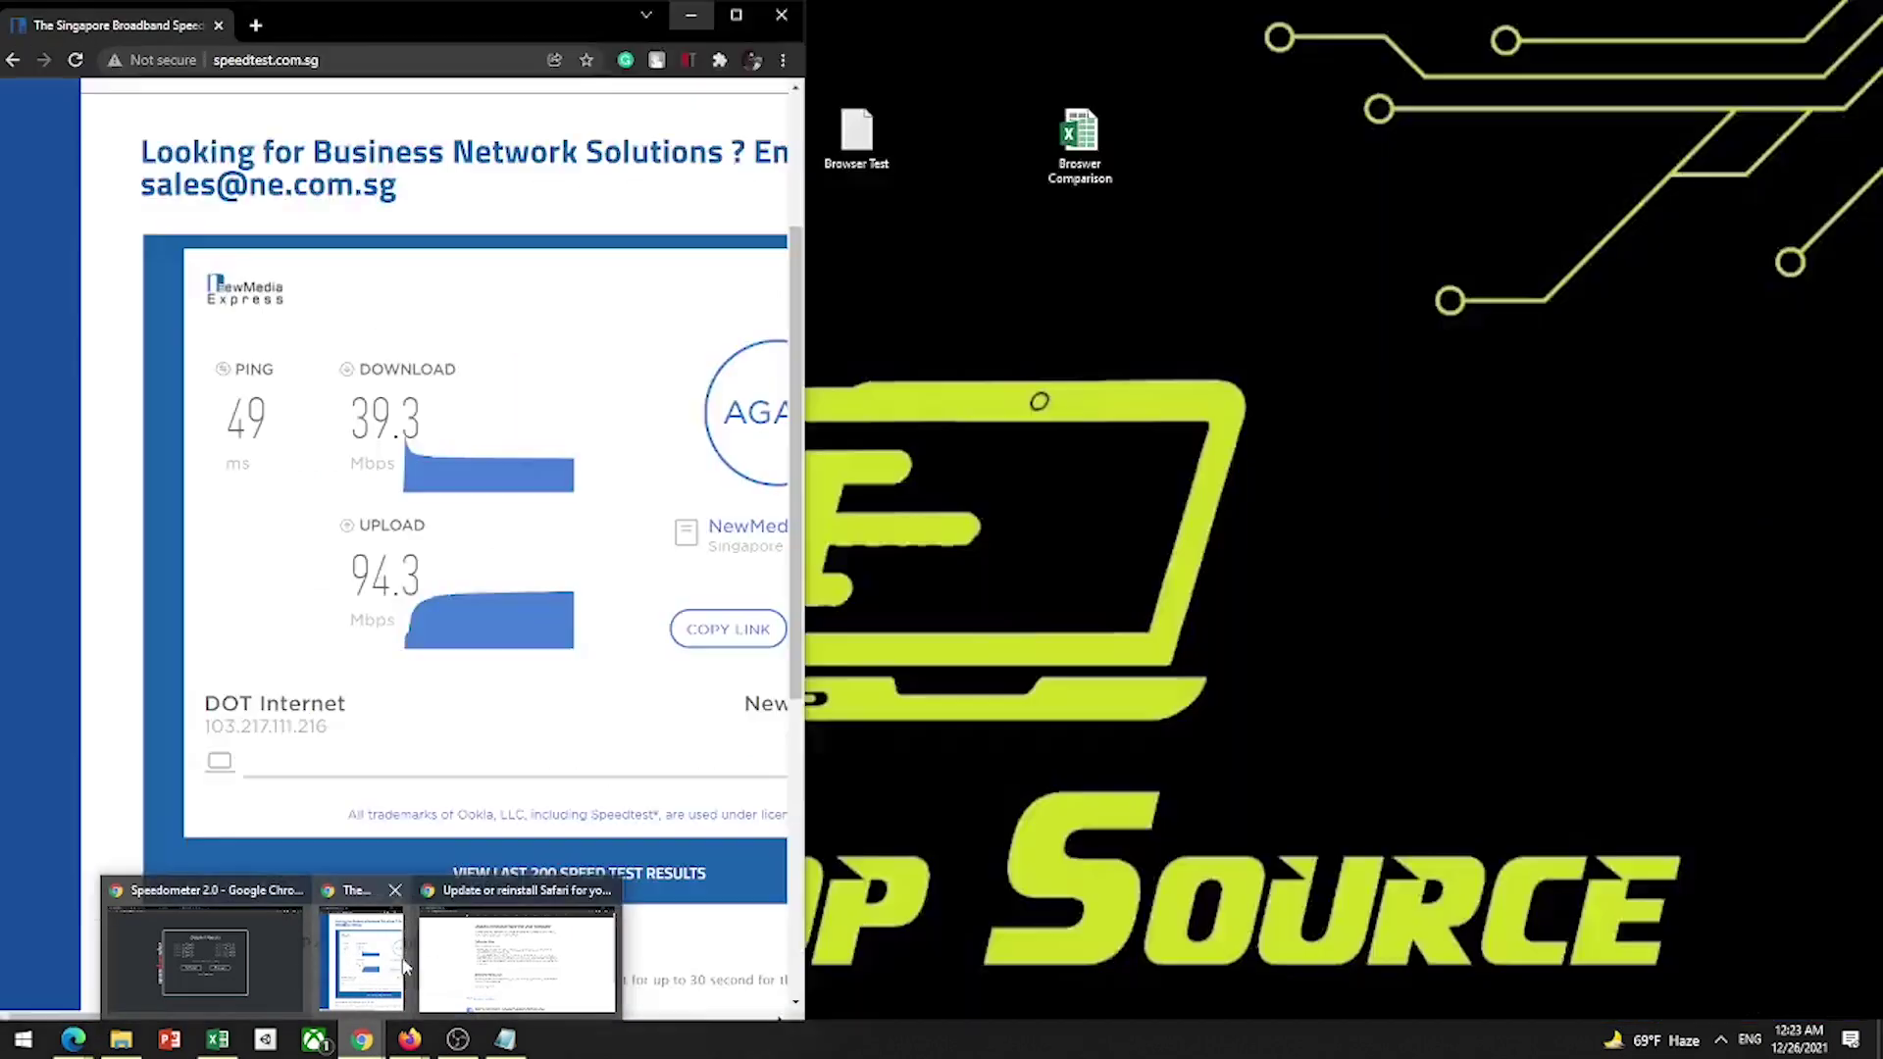
click(226, 956)
click(372, 18)
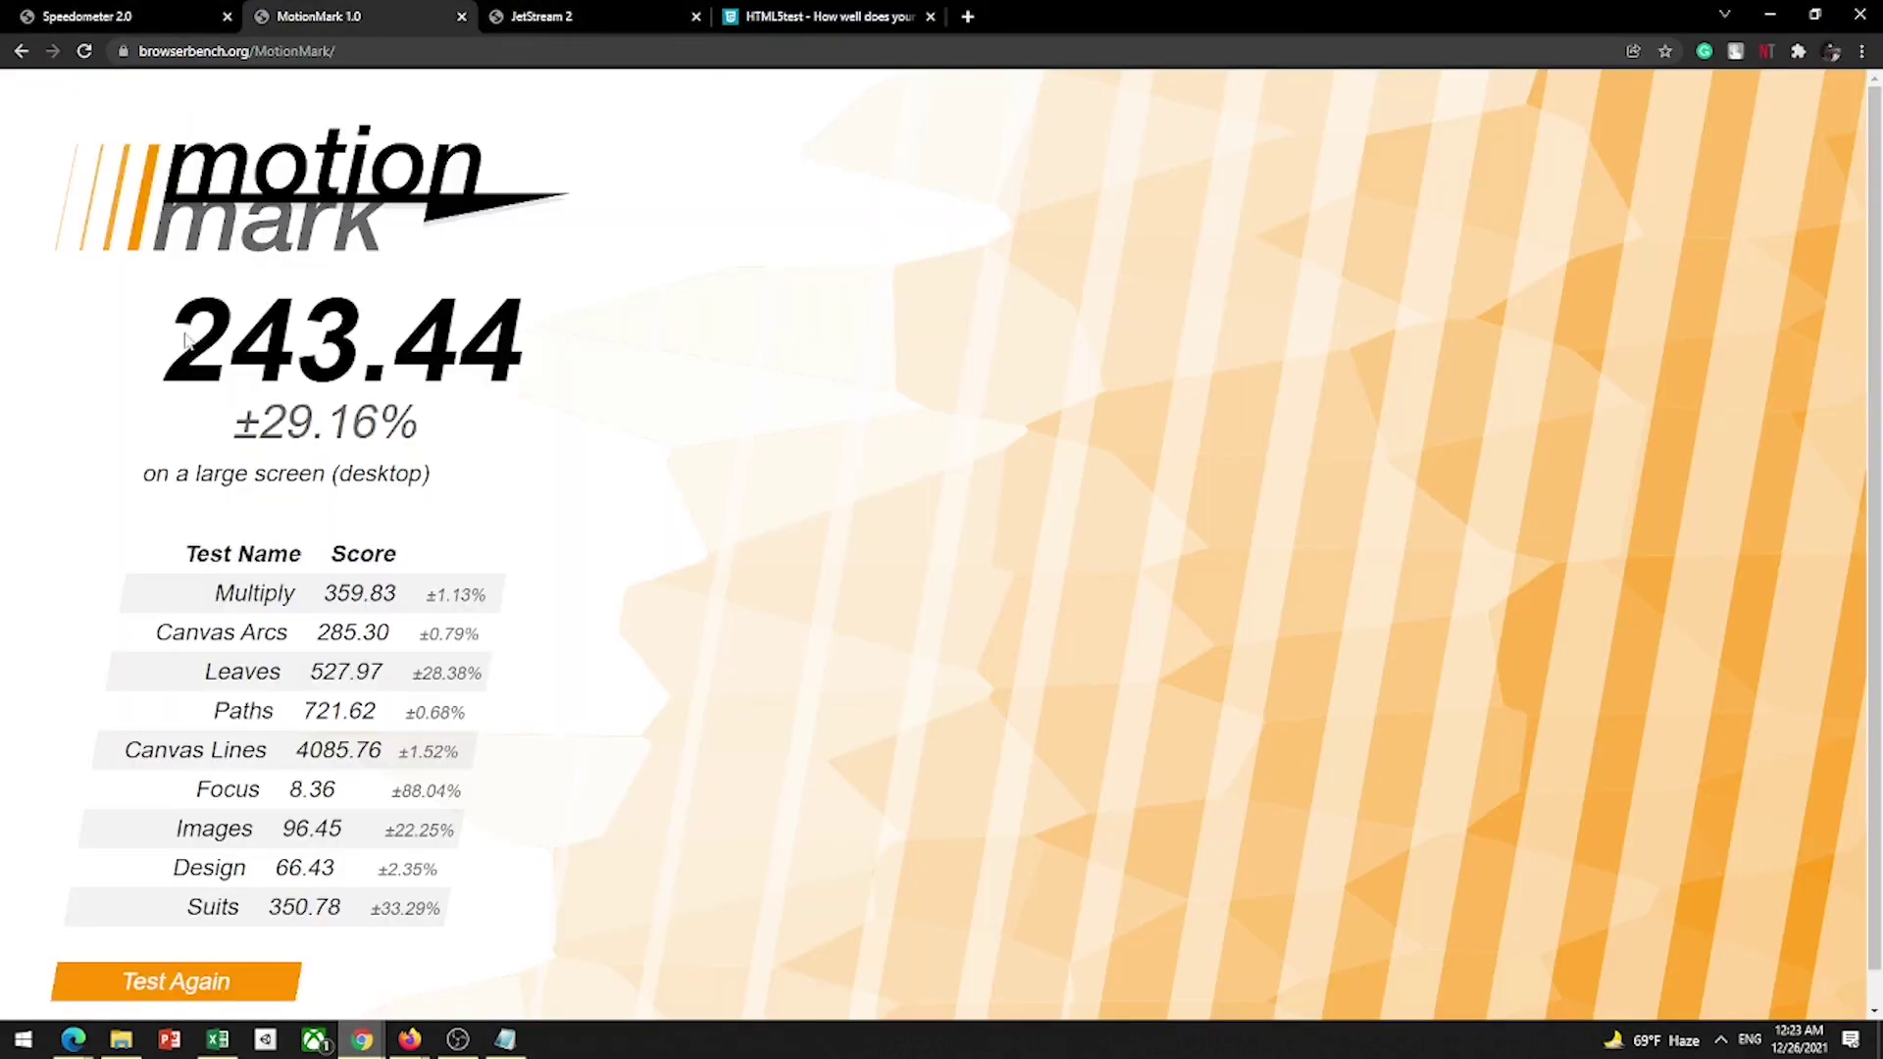
drag(156, 354, 730, 405)
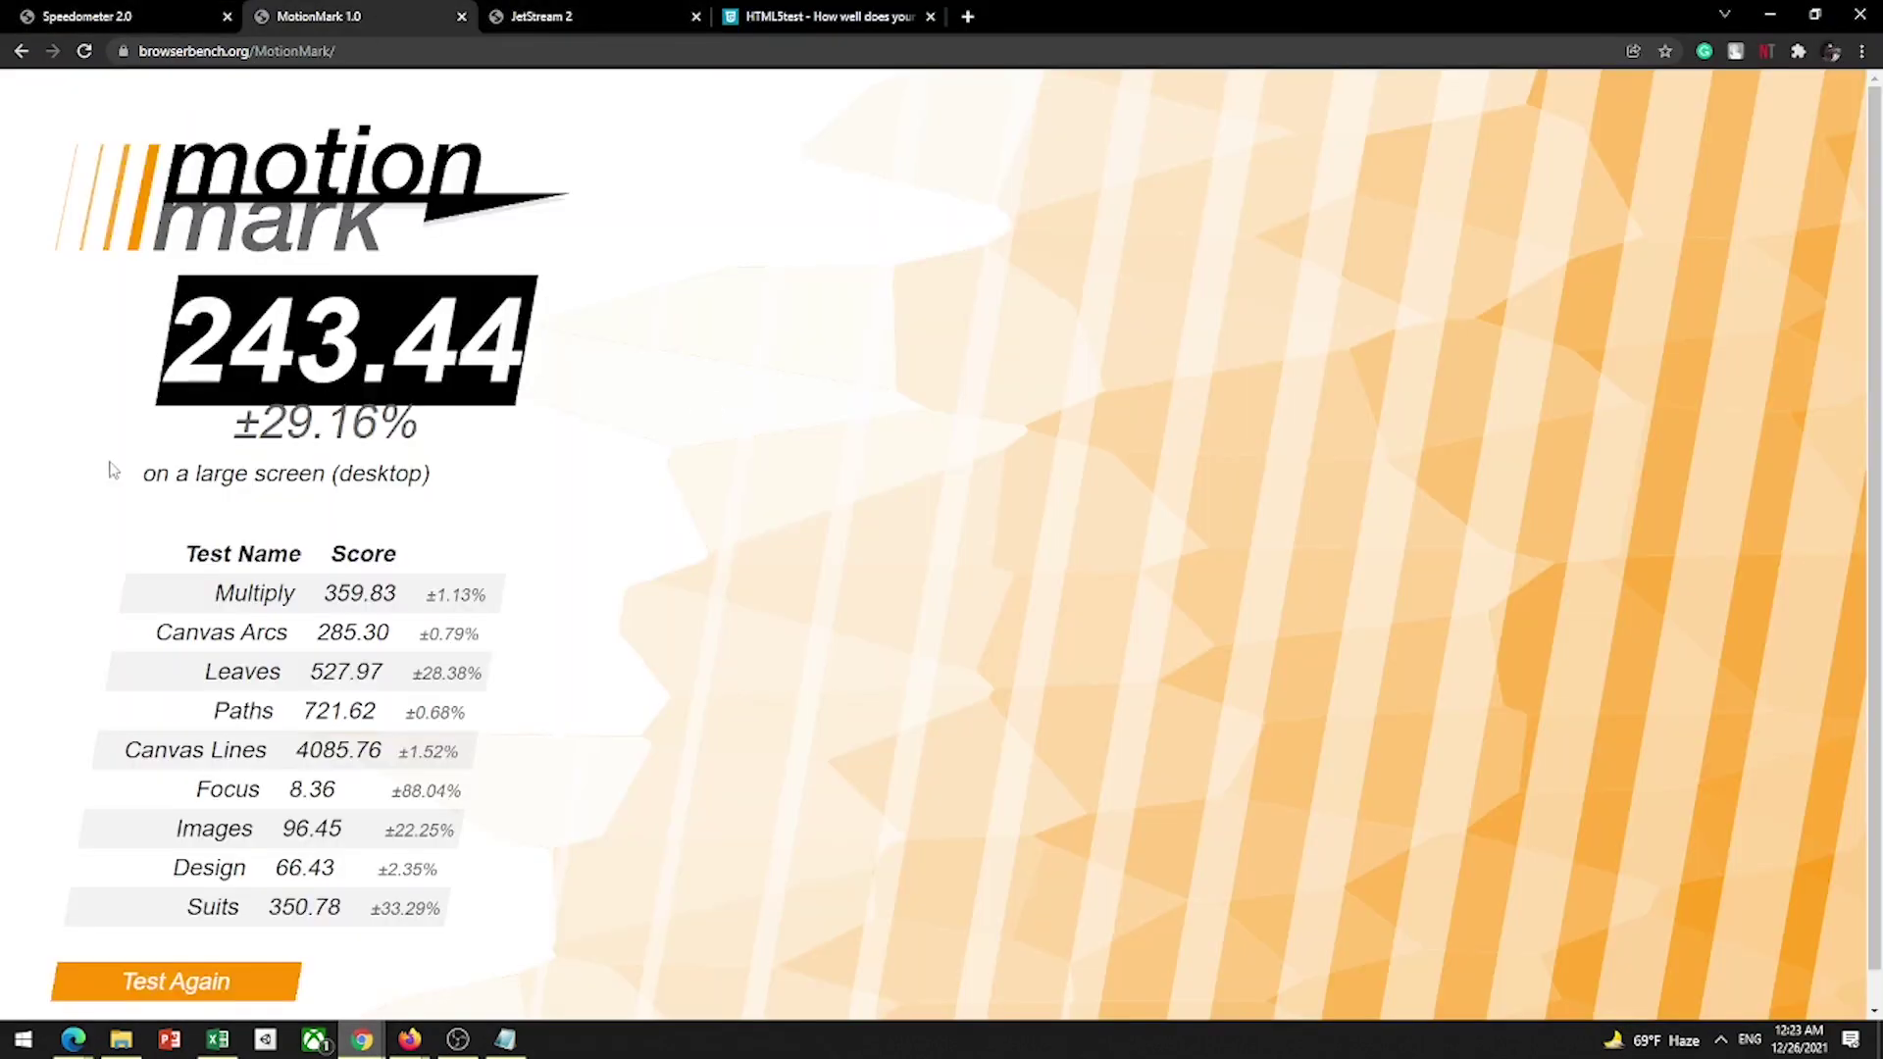
drag(157, 479, 171, 479)
click(379, 457)
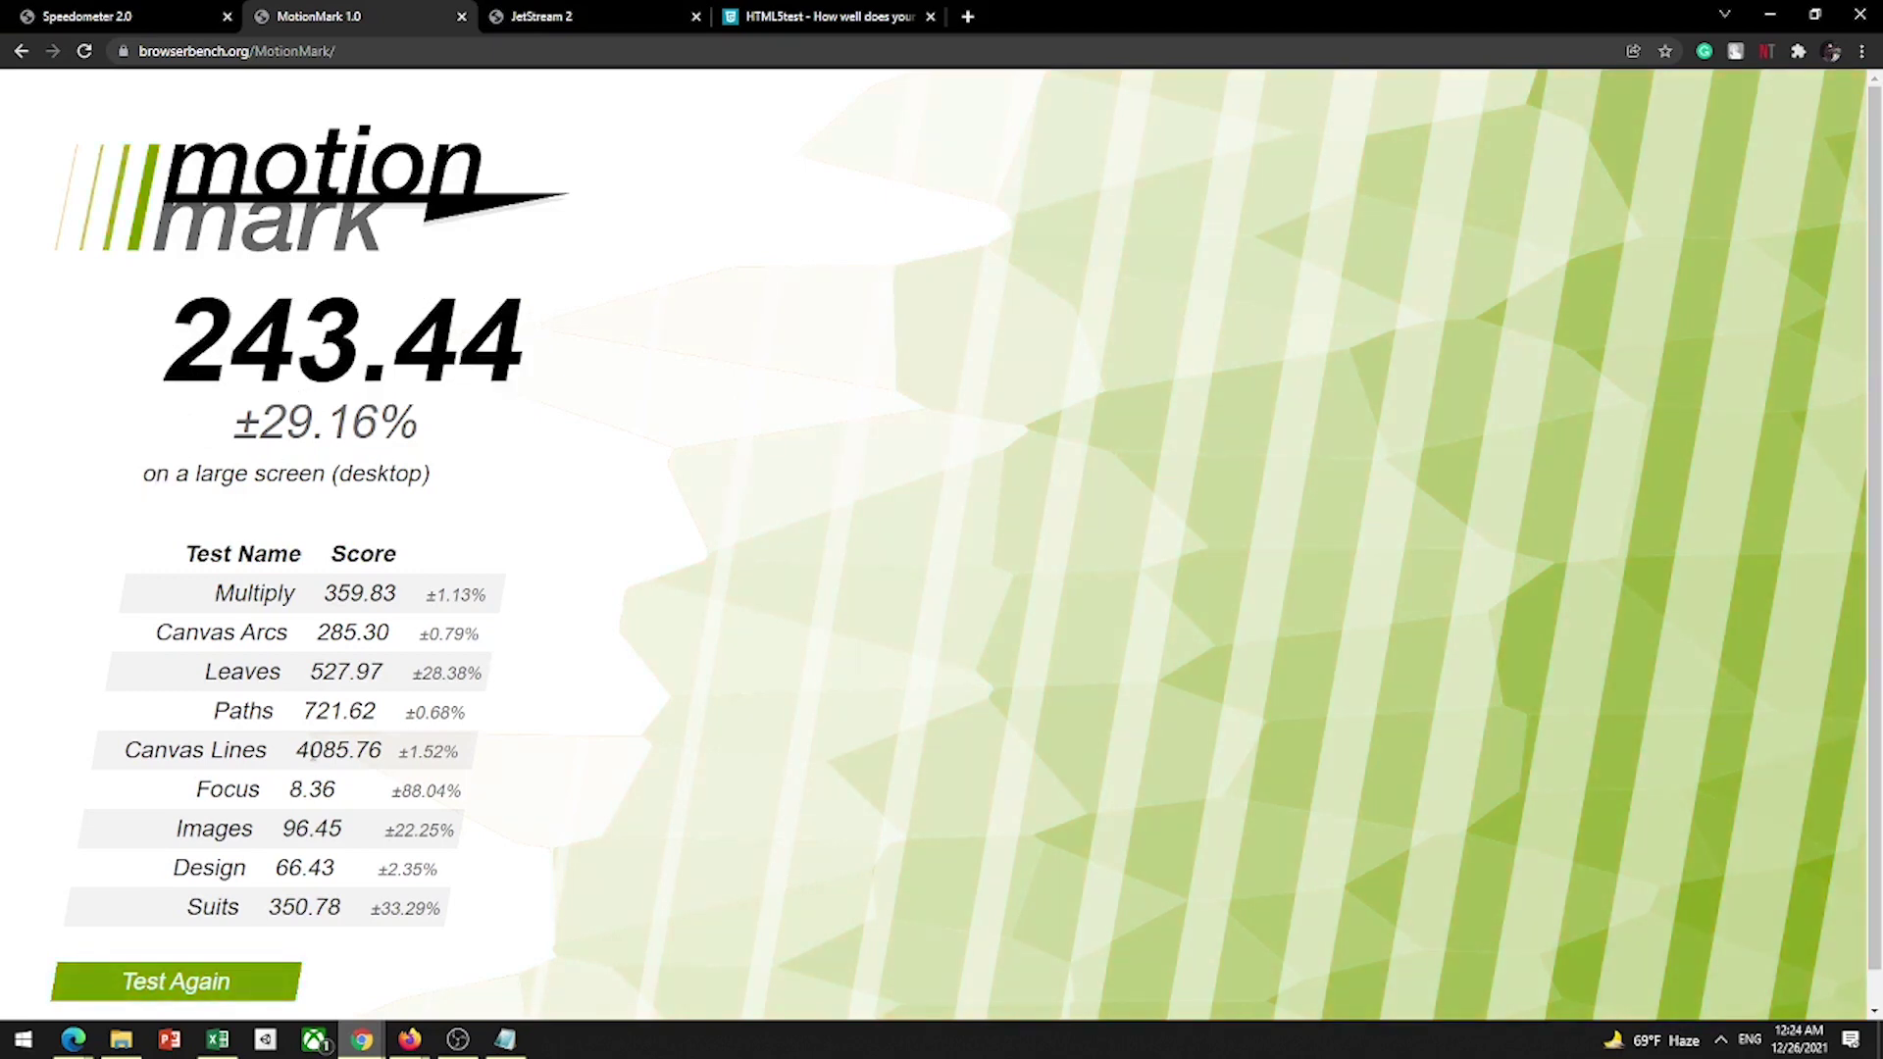
drag(318, 750, 431, 770)
click(360, 753)
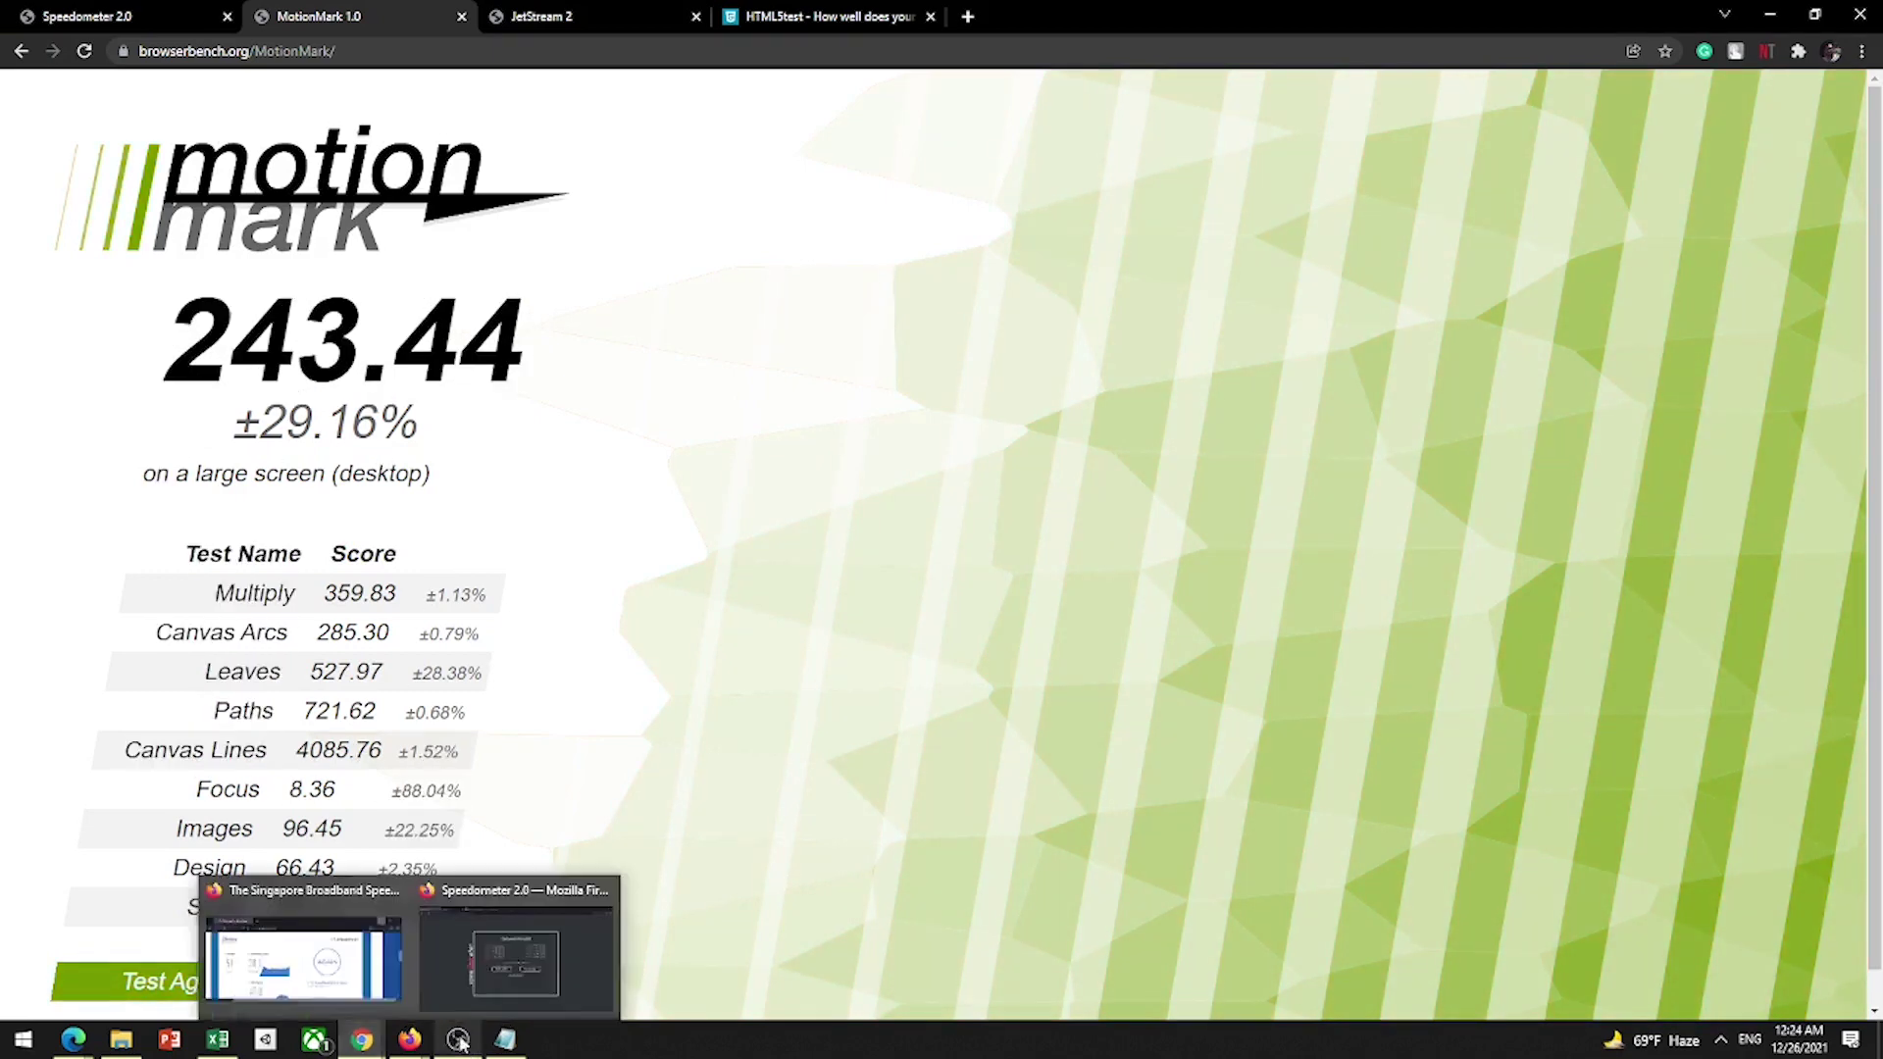
Step: Show Firefox's MotionMark 1.0 result of 333.57 and restore its window from full screen
mouse_move(429, 1045)
click(471, 951)
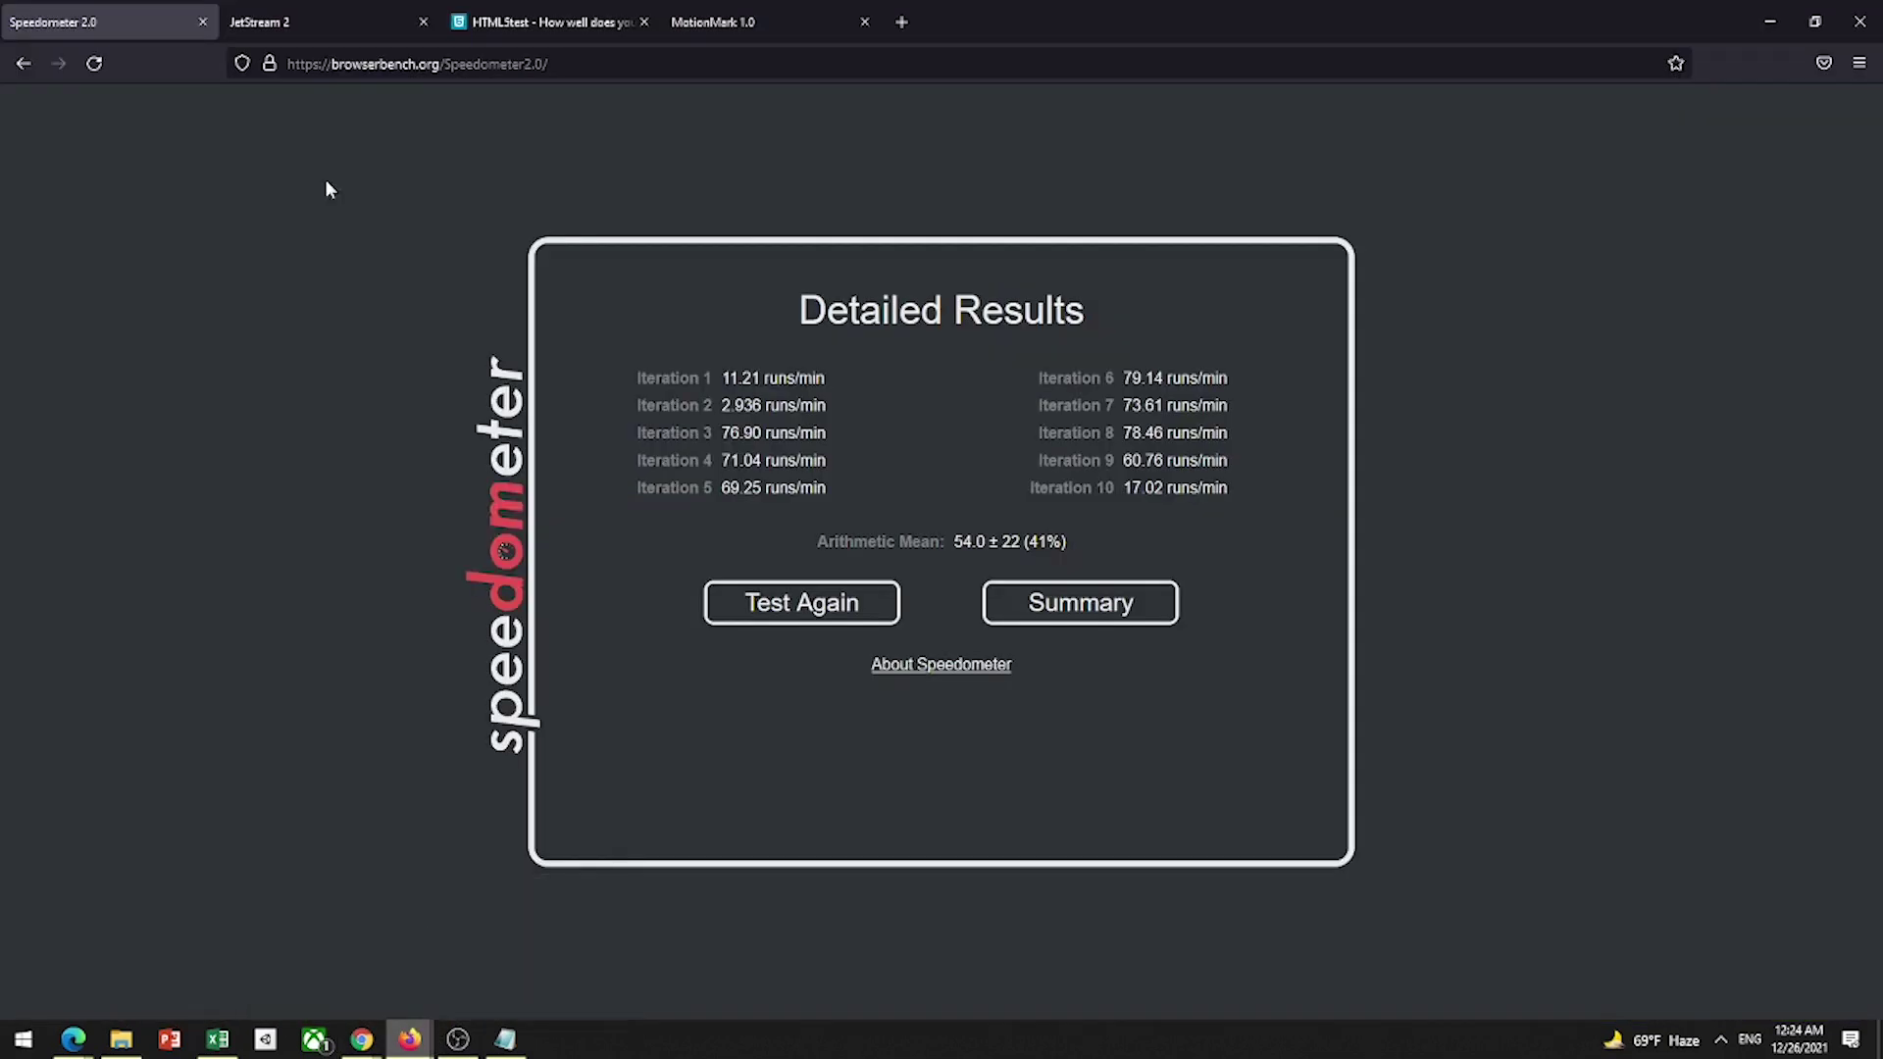
drag(745, 21, 361, 18)
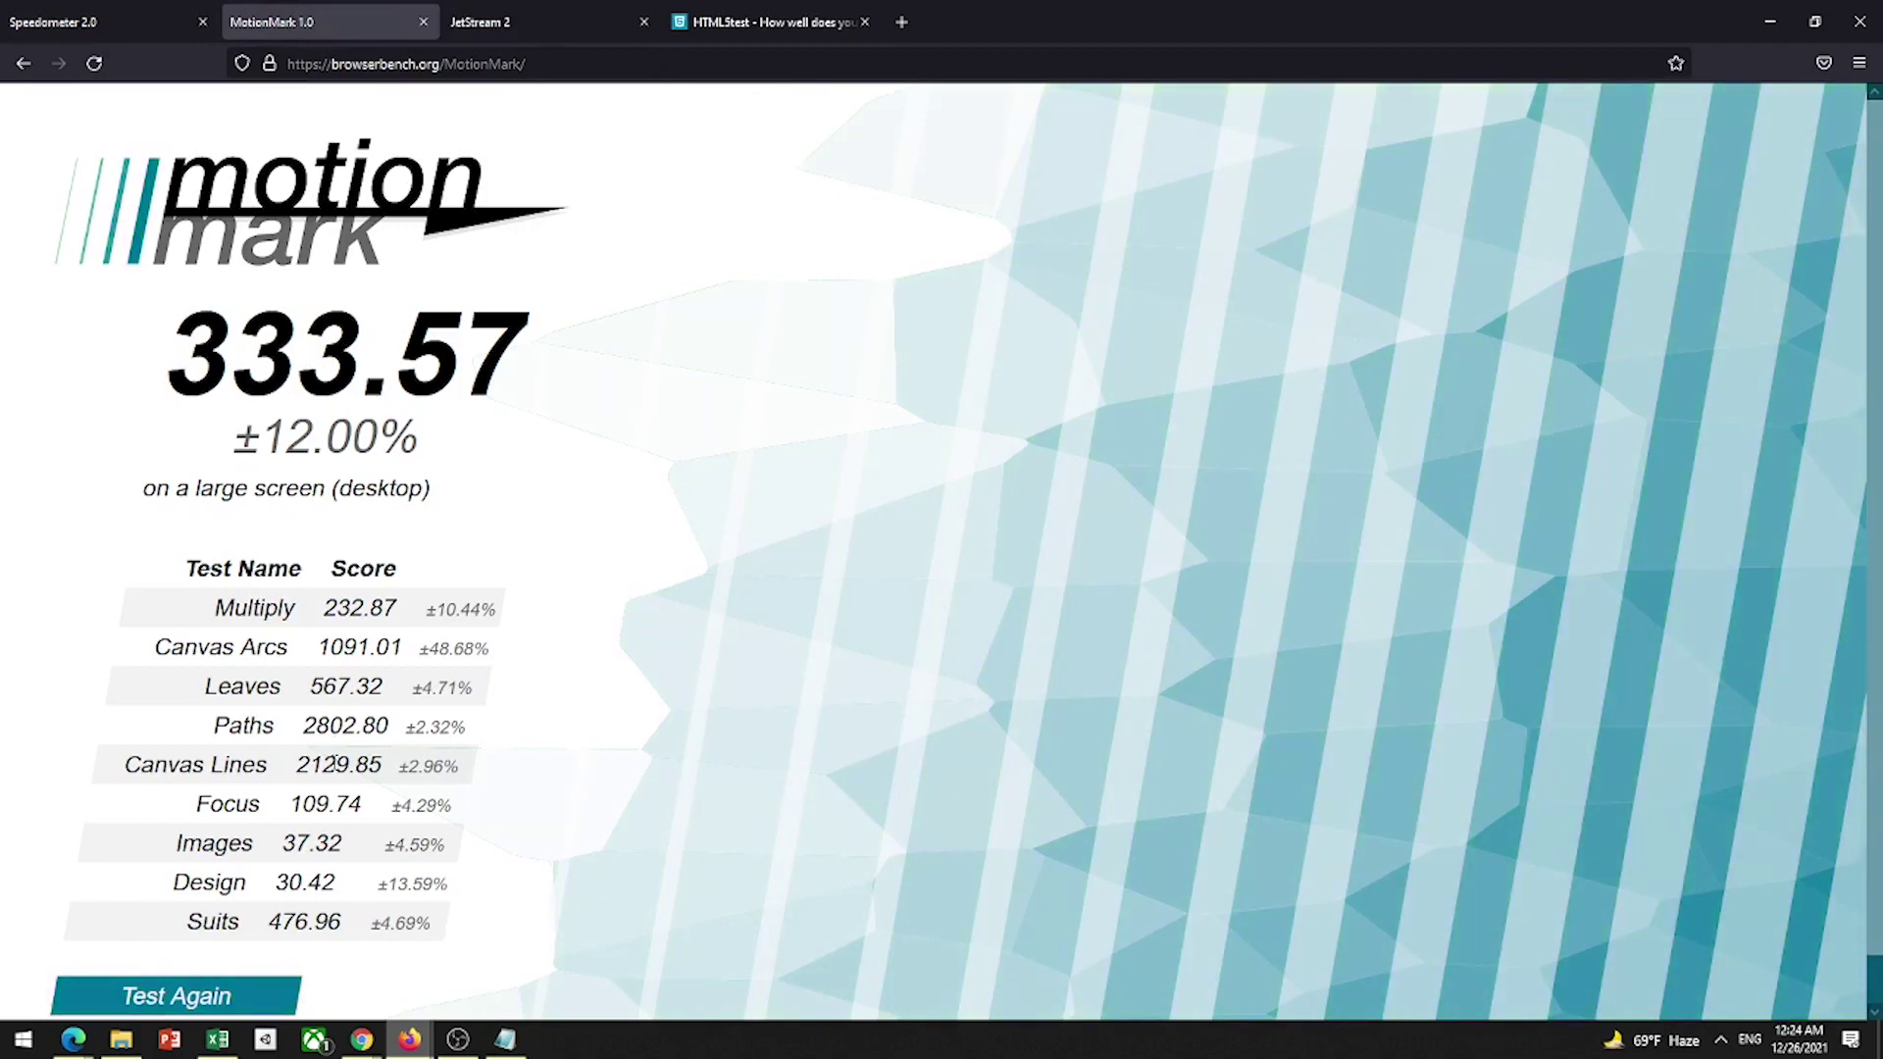
drag(1082, 18, 1881, 284)
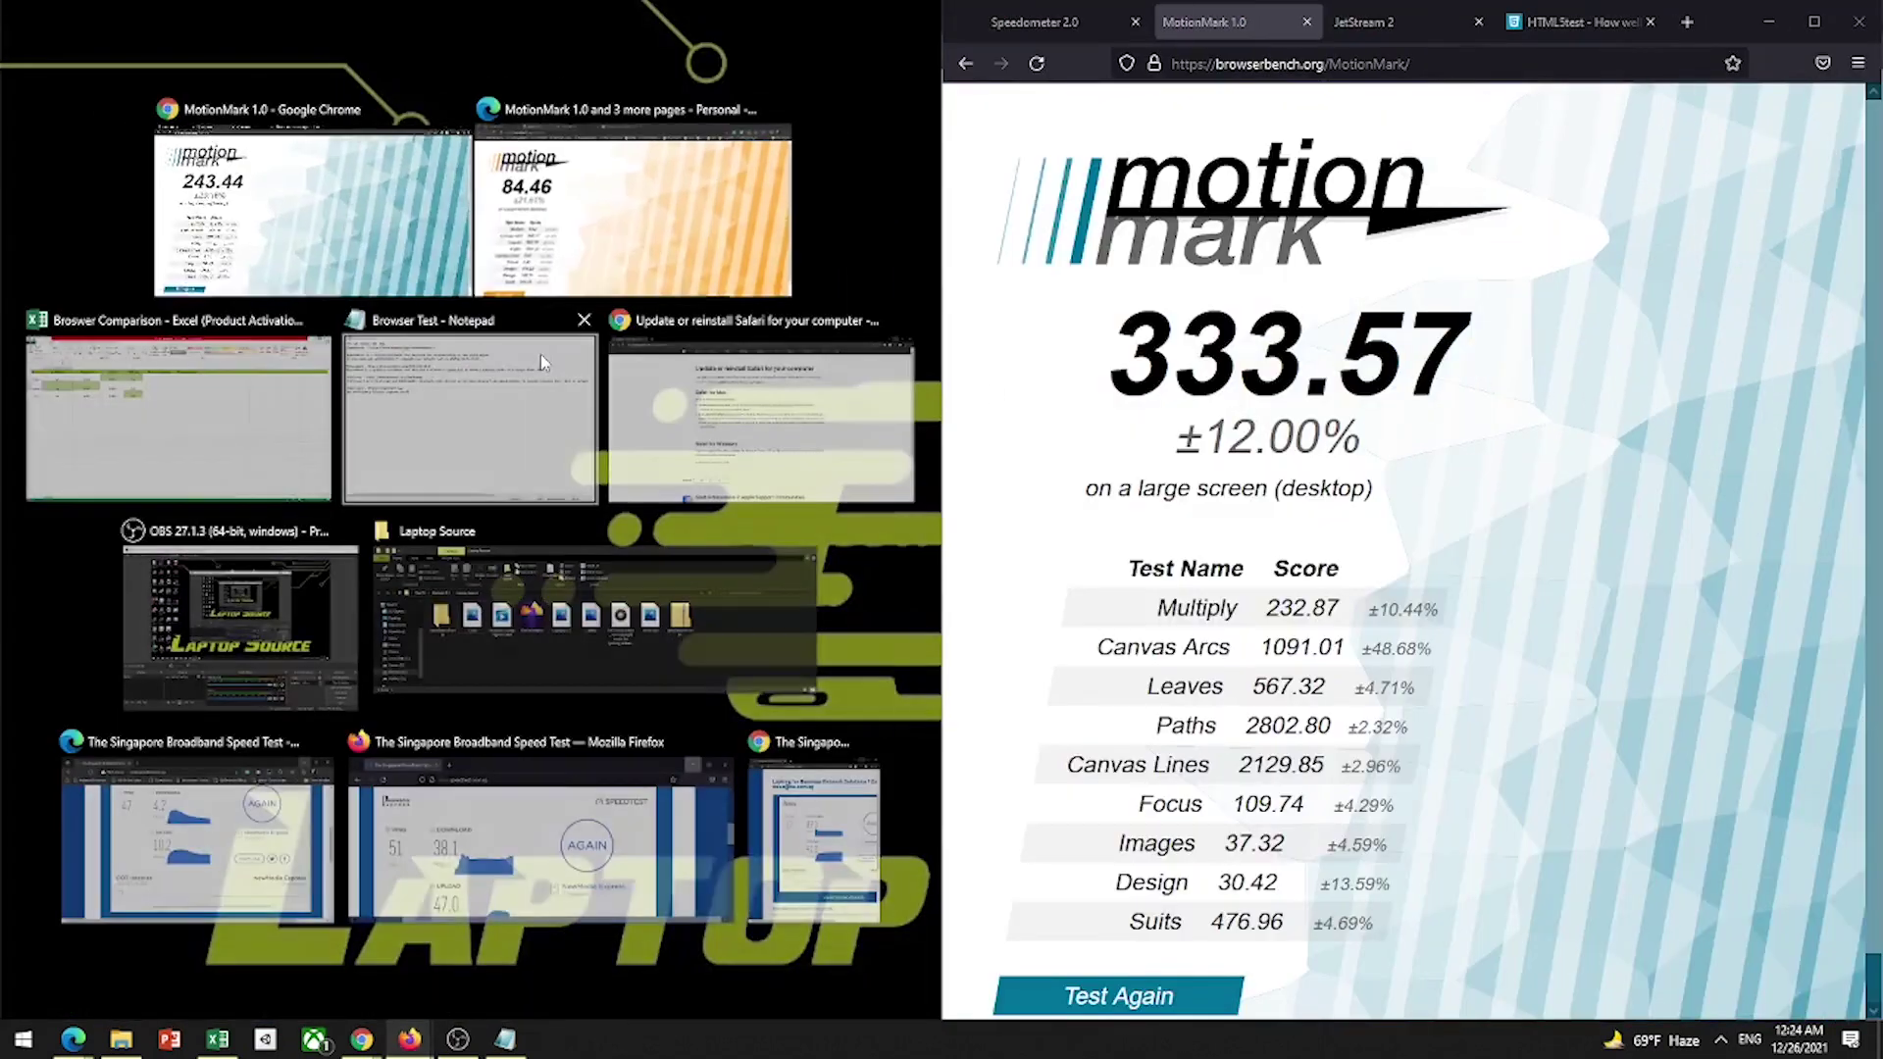
Step: Snap Chrome's MotionMark window to the left half and highlight Firefox's score table
click(312, 216)
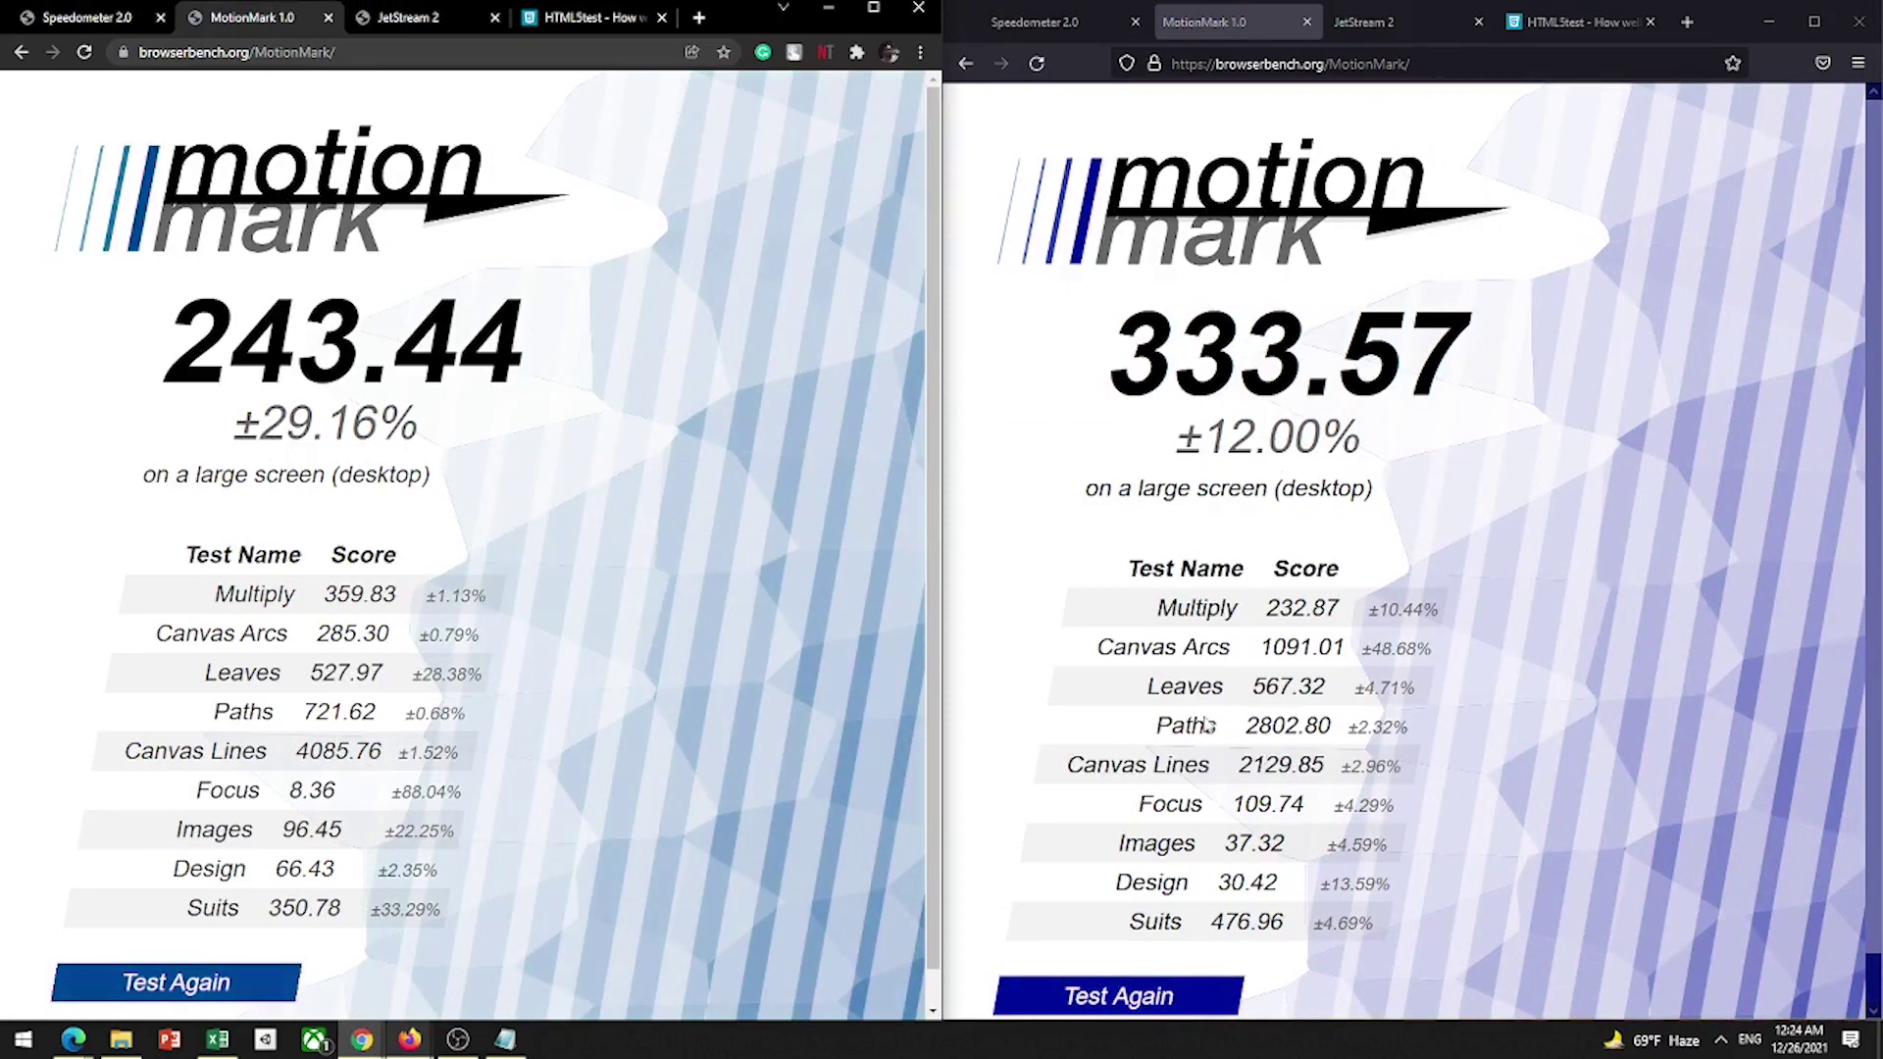
click(1296, 735)
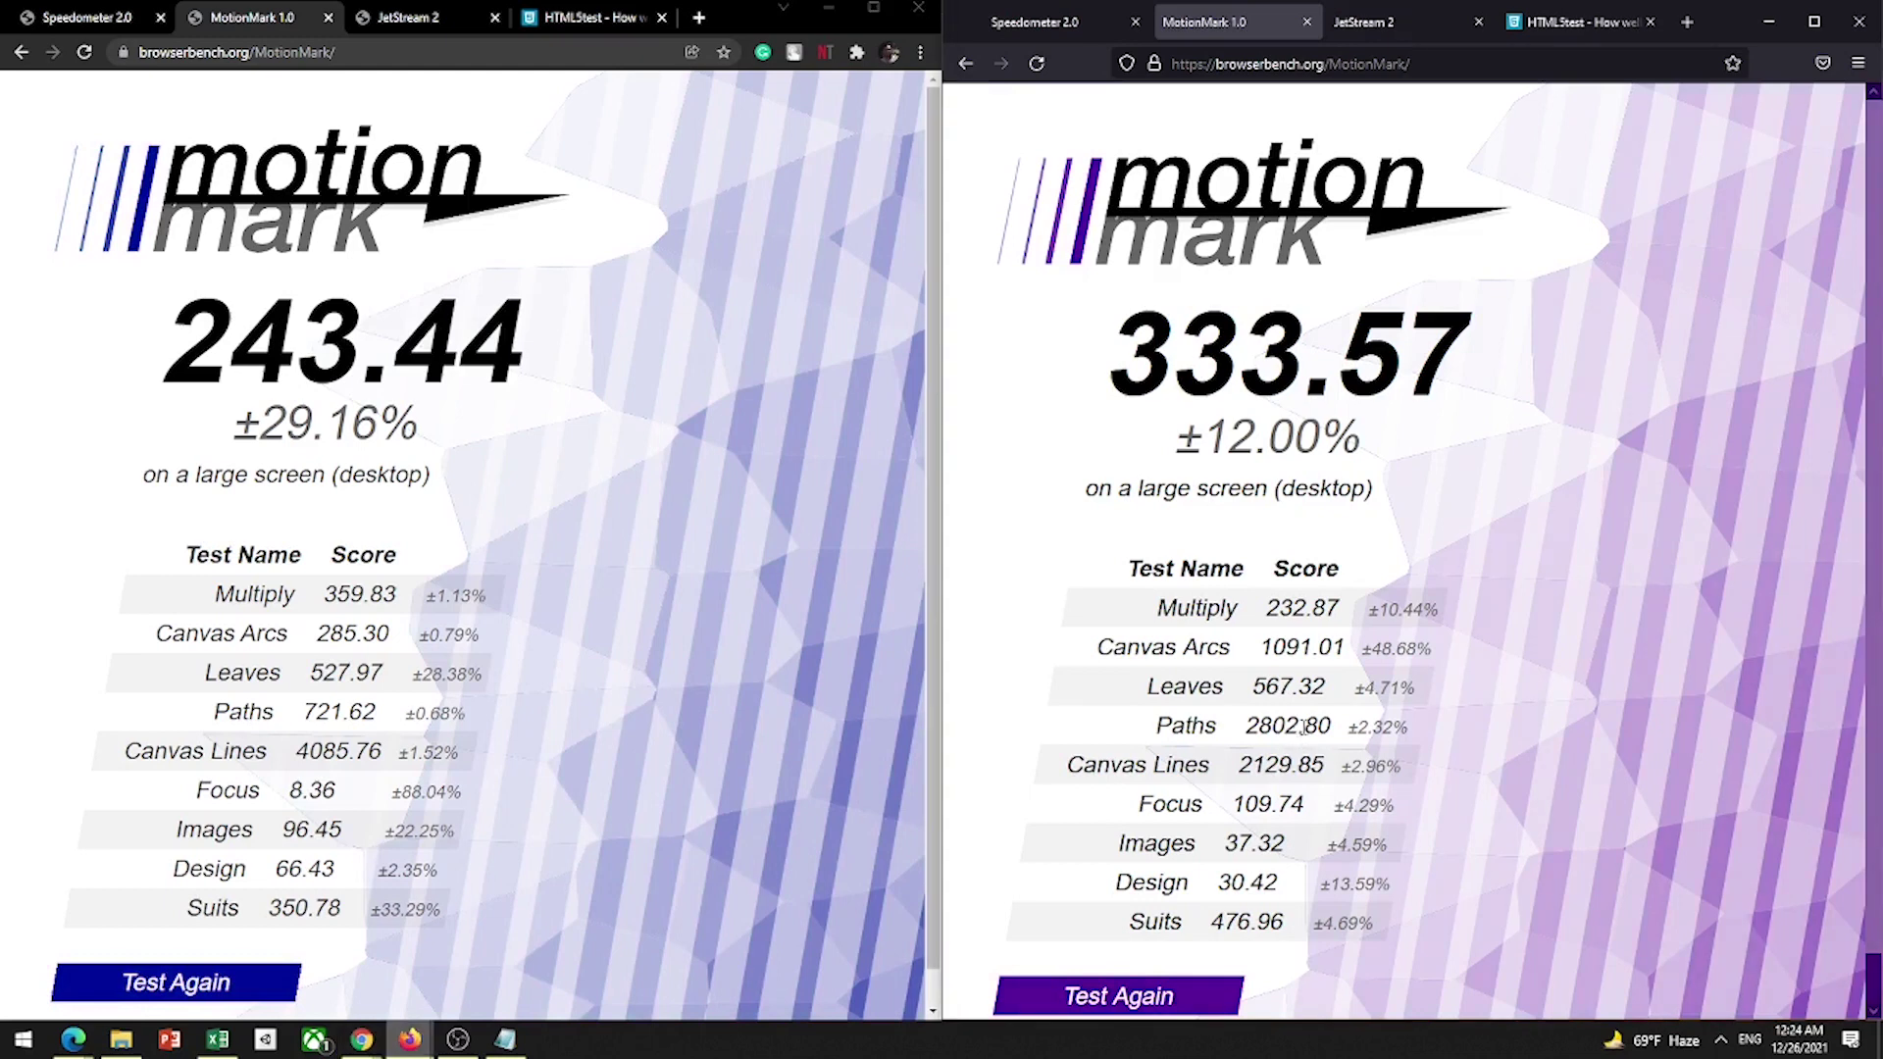
drag(1297, 736, 1416, 569)
click(1236, 721)
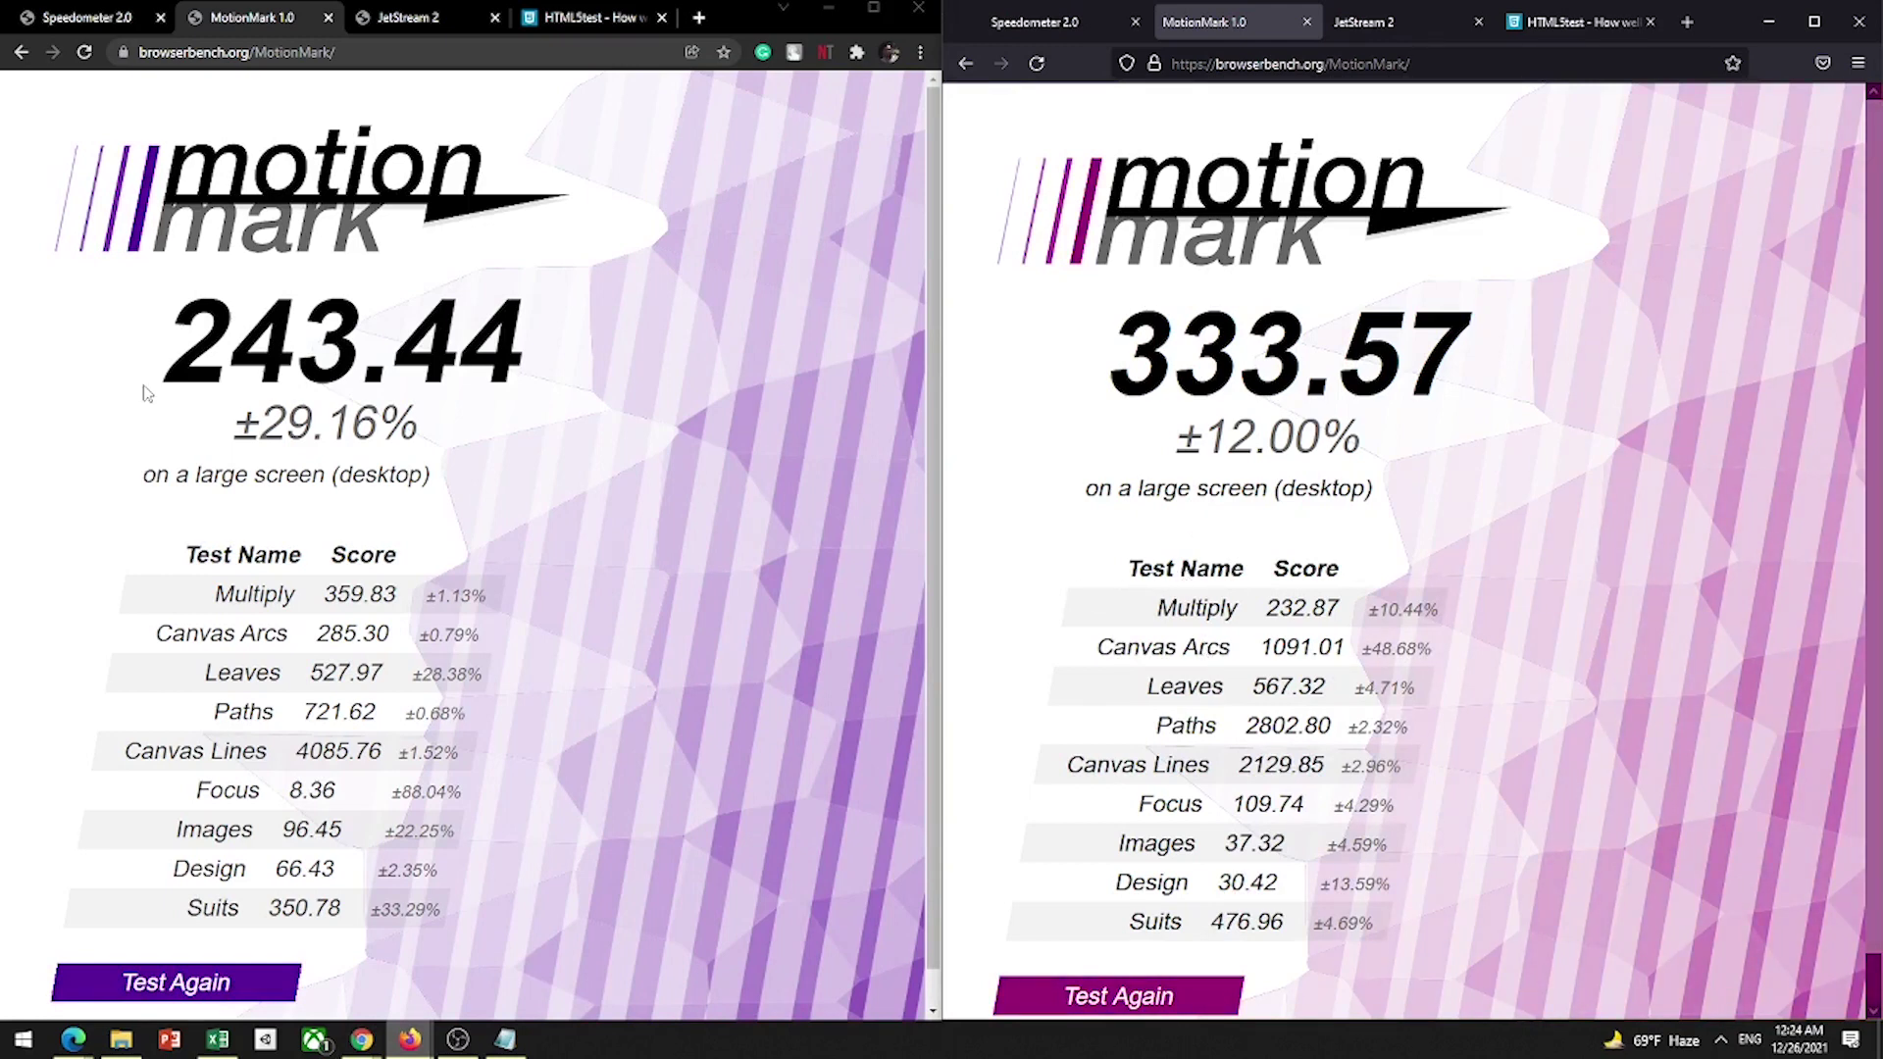
Step: Compare Chrome's margin of error with Firefox's ±12.00%, then bring Edge's 84.46 MotionMark window forward
drag(233, 424, 350, 442)
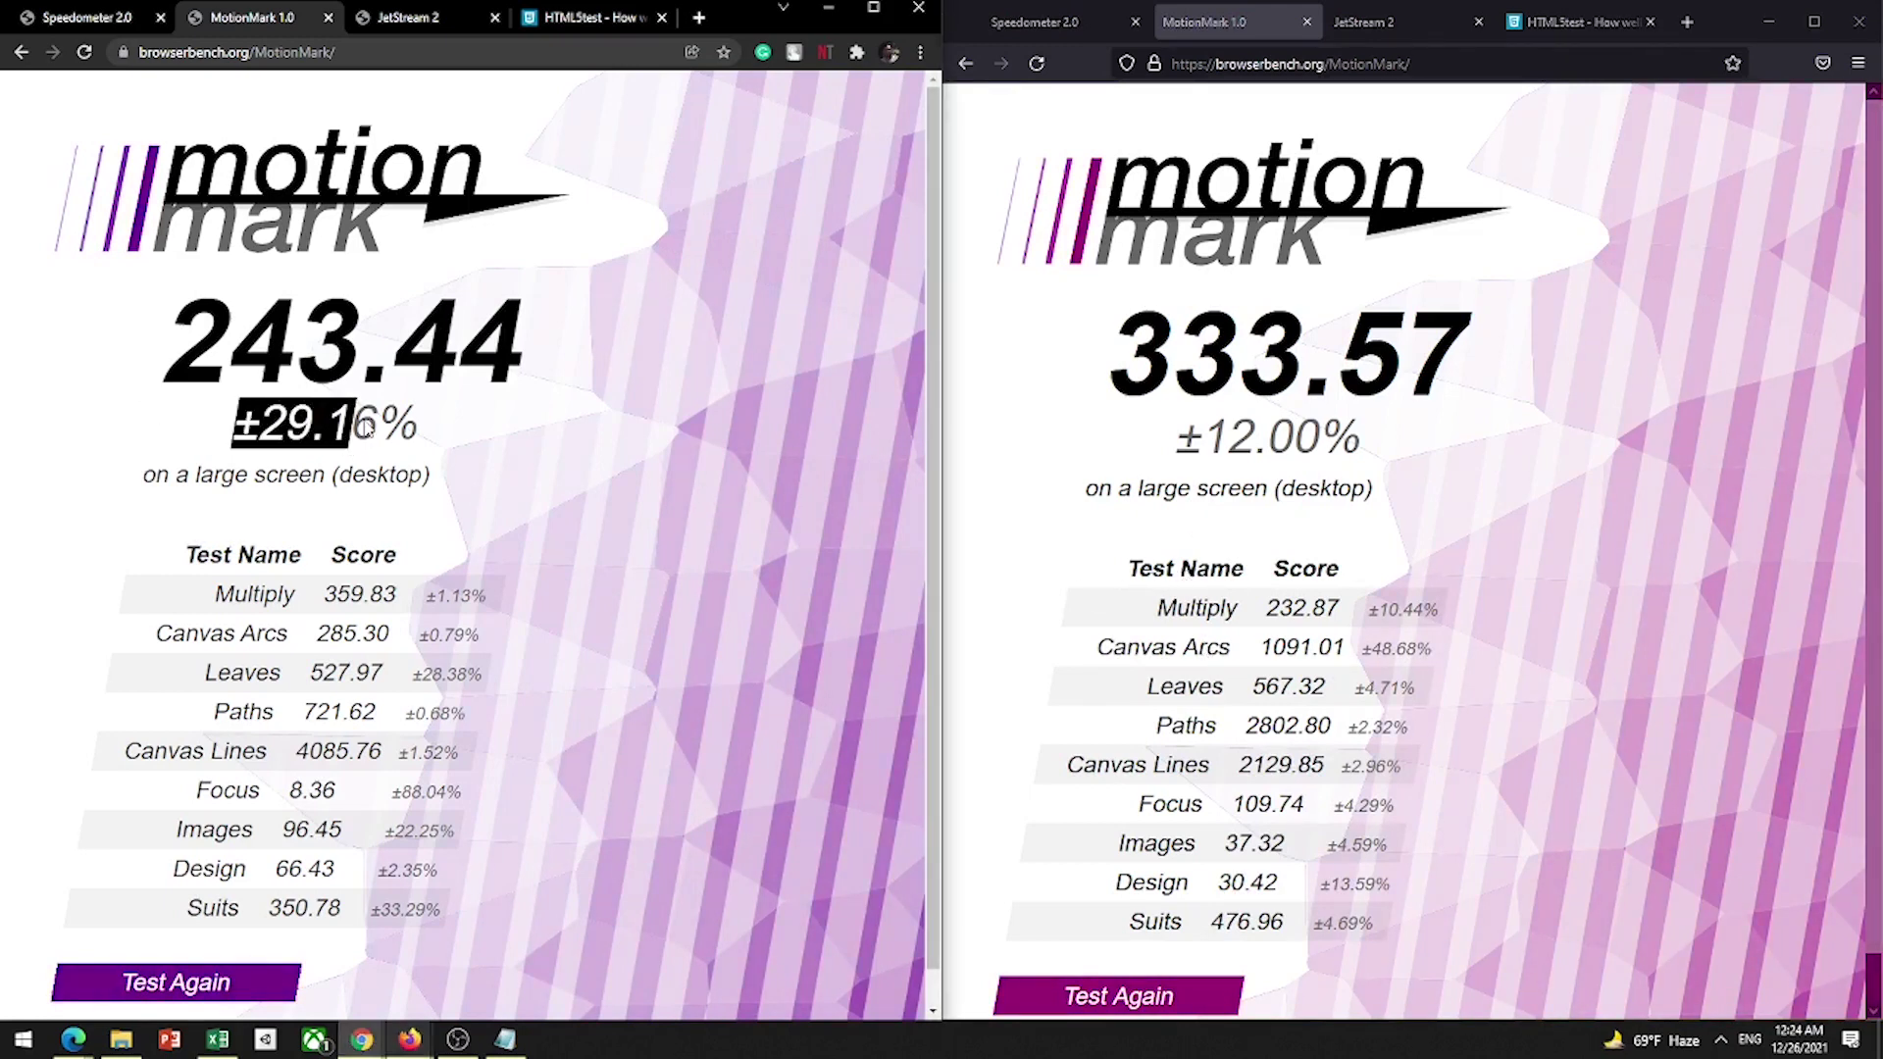
click(509, 374)
drag(1173, 437, 1275, 444)
click(1327, 422)
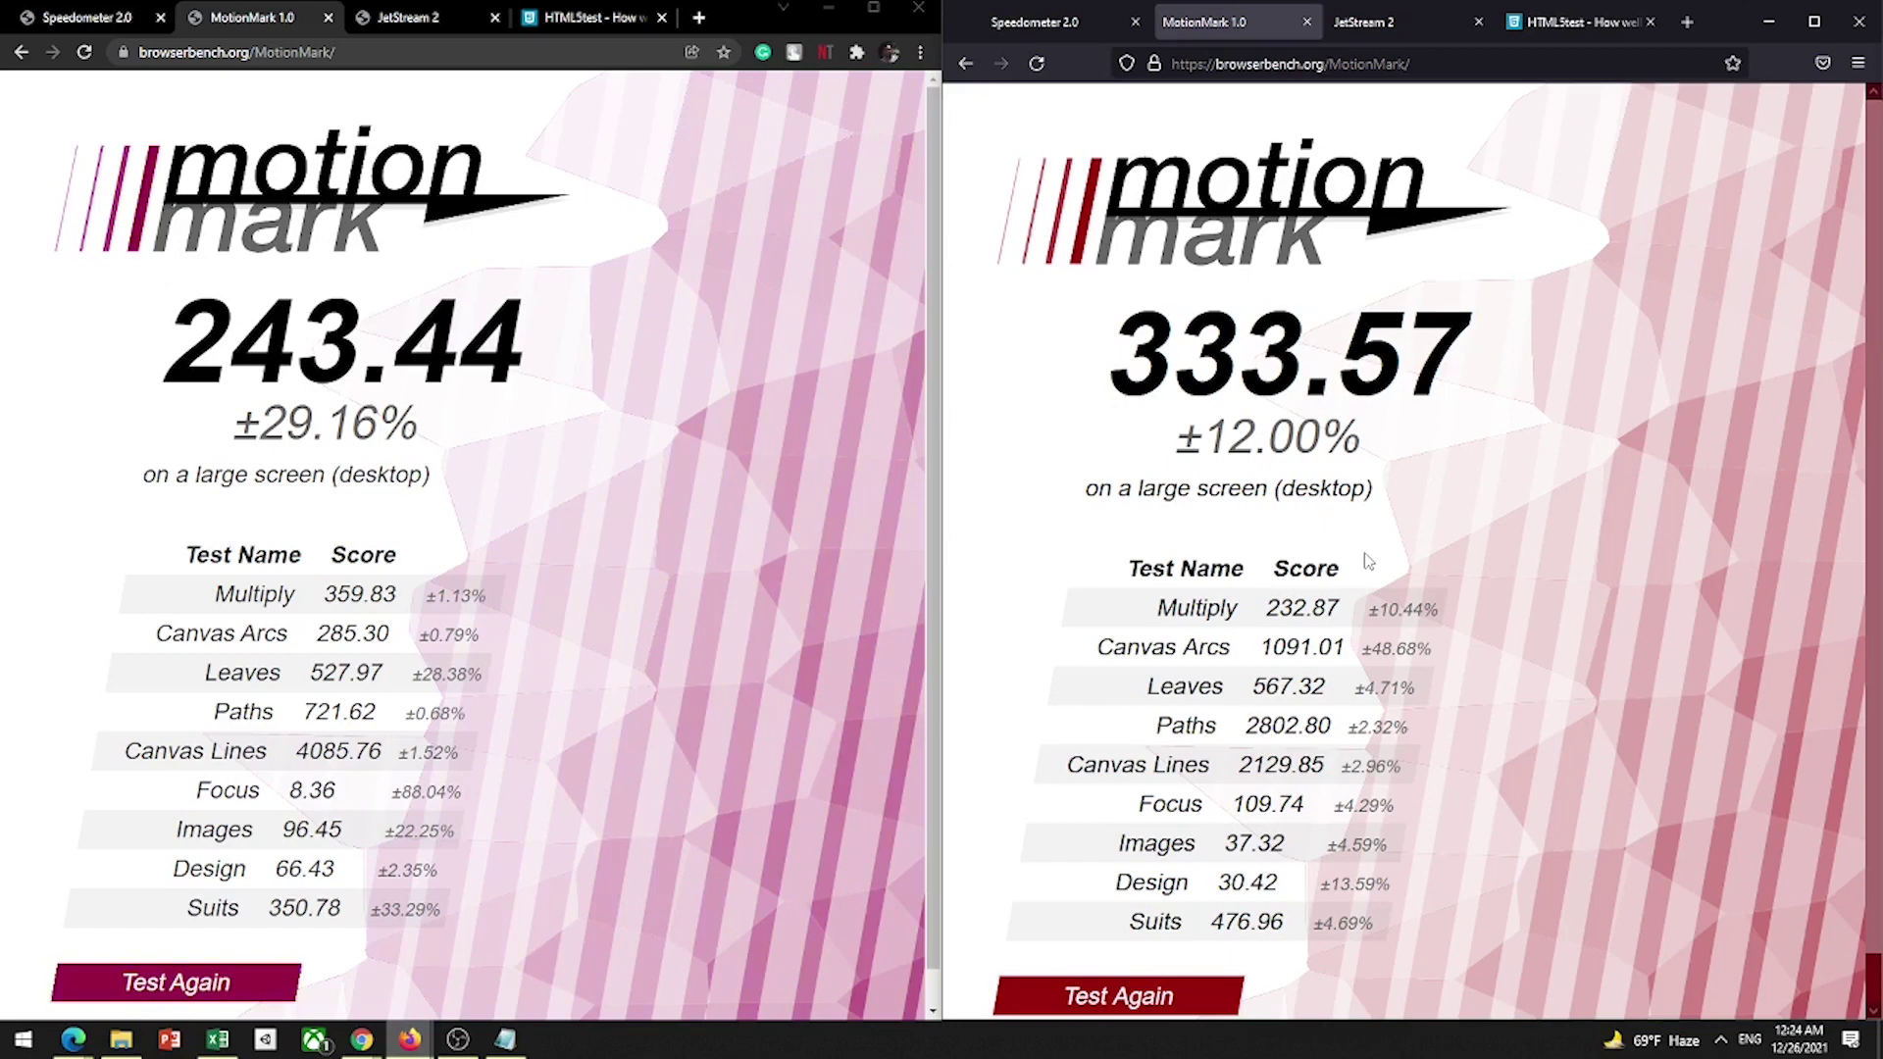
mouse_move(74, 1040)
click(349, 942)
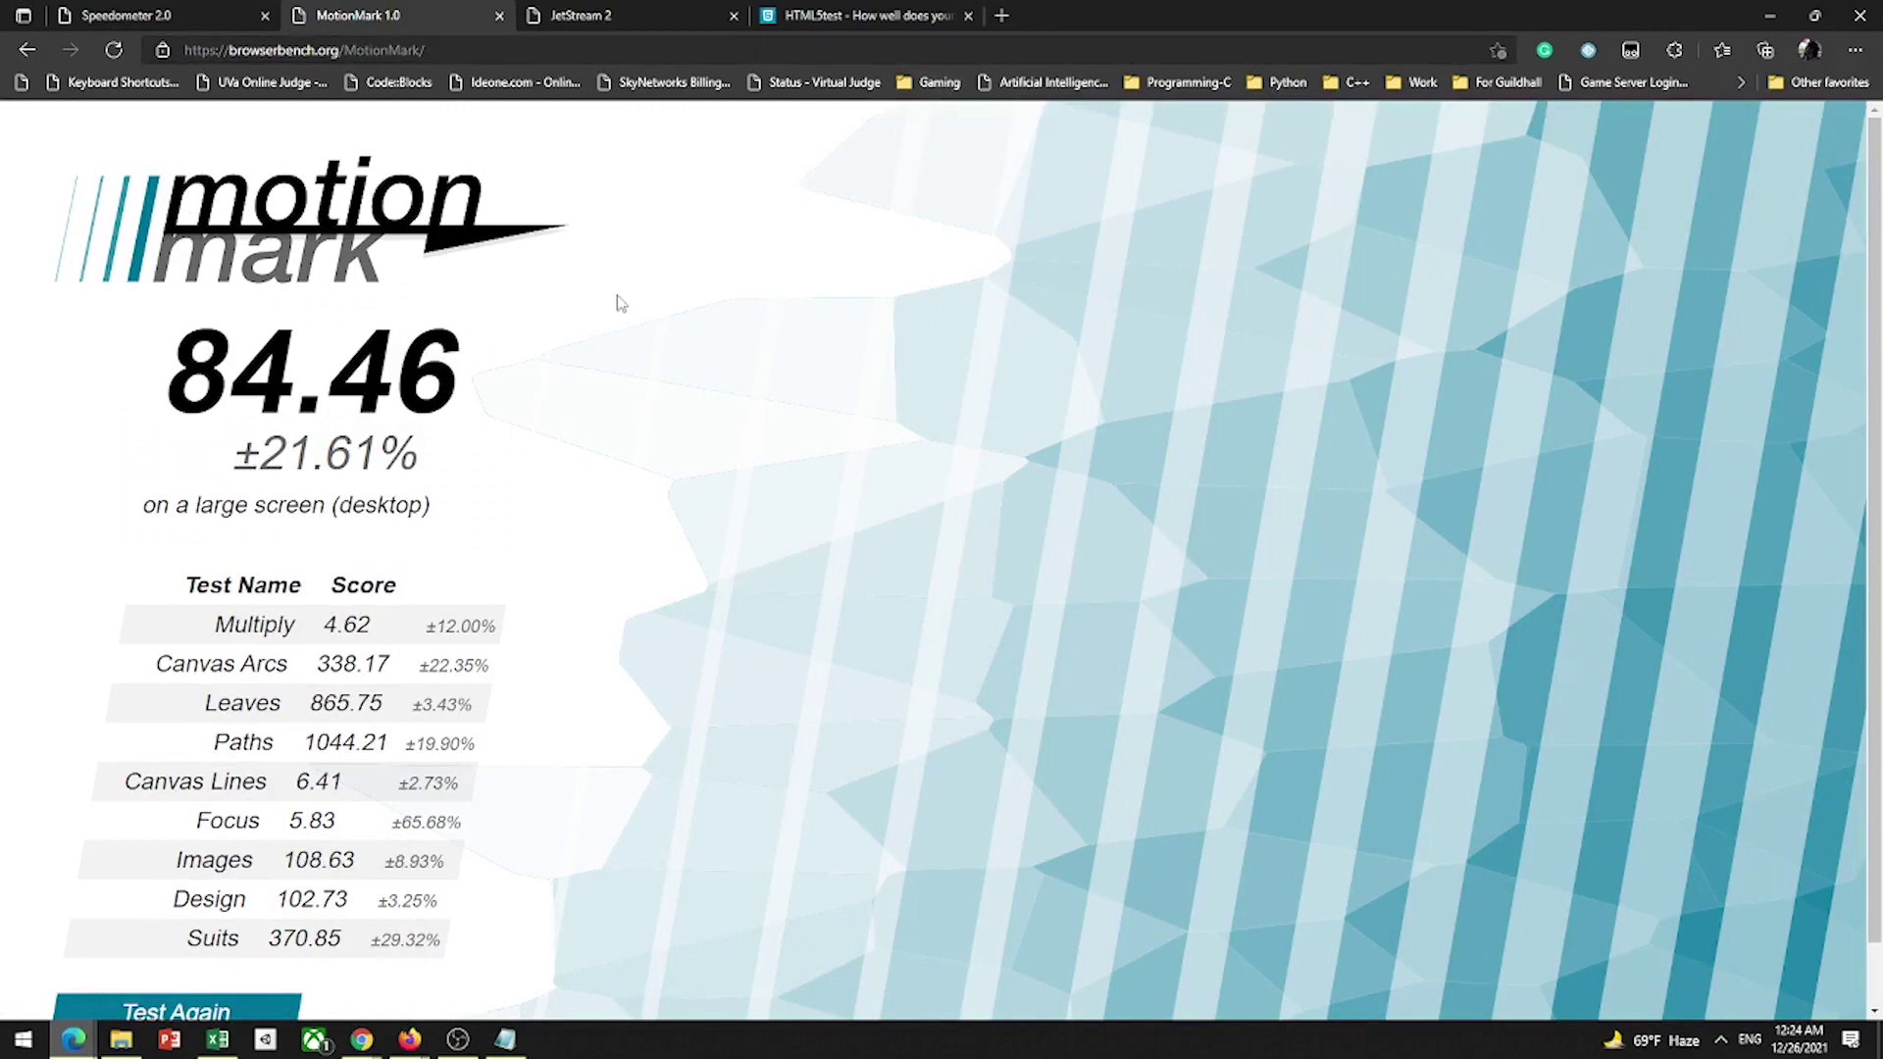
Step: Minimize Edge on JetStream 2 and show JetStream 2 in Chrome (91.626) and Firefox (59.802)
click(633, 12)
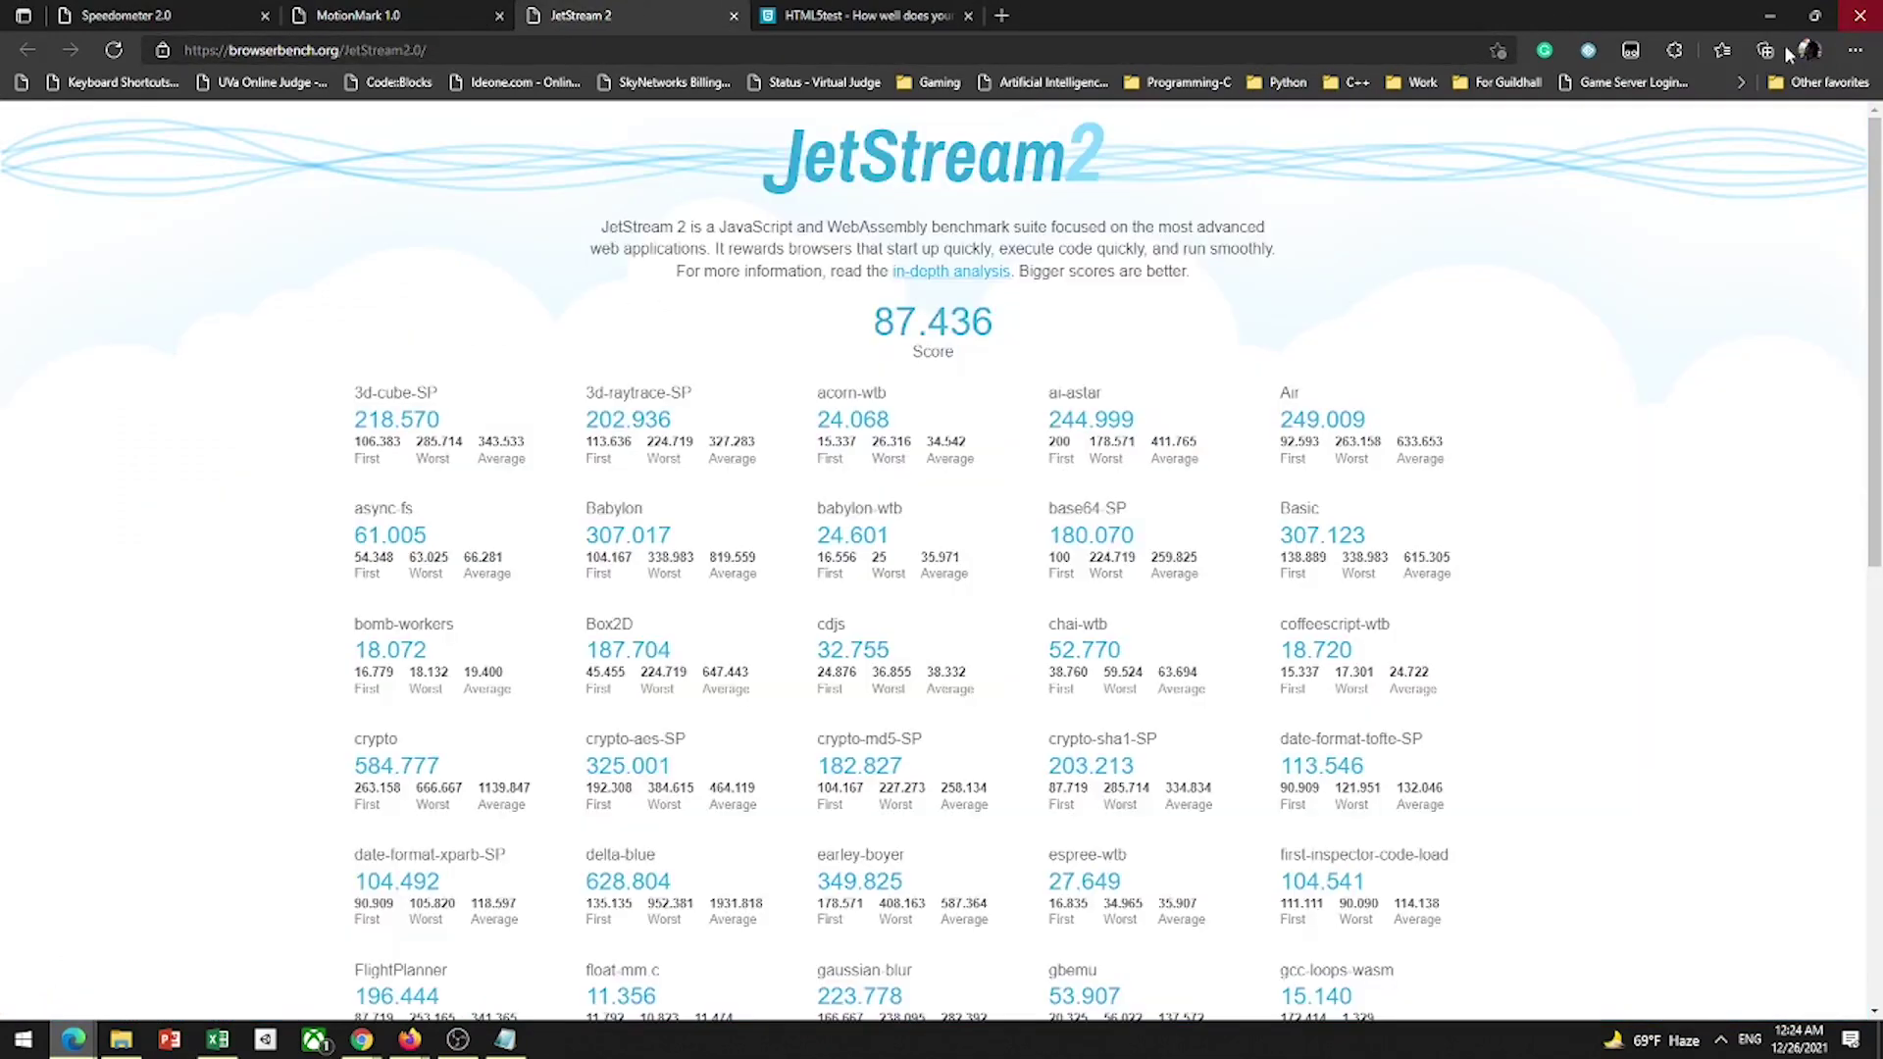
click(1772, 16)
click(409, 21)
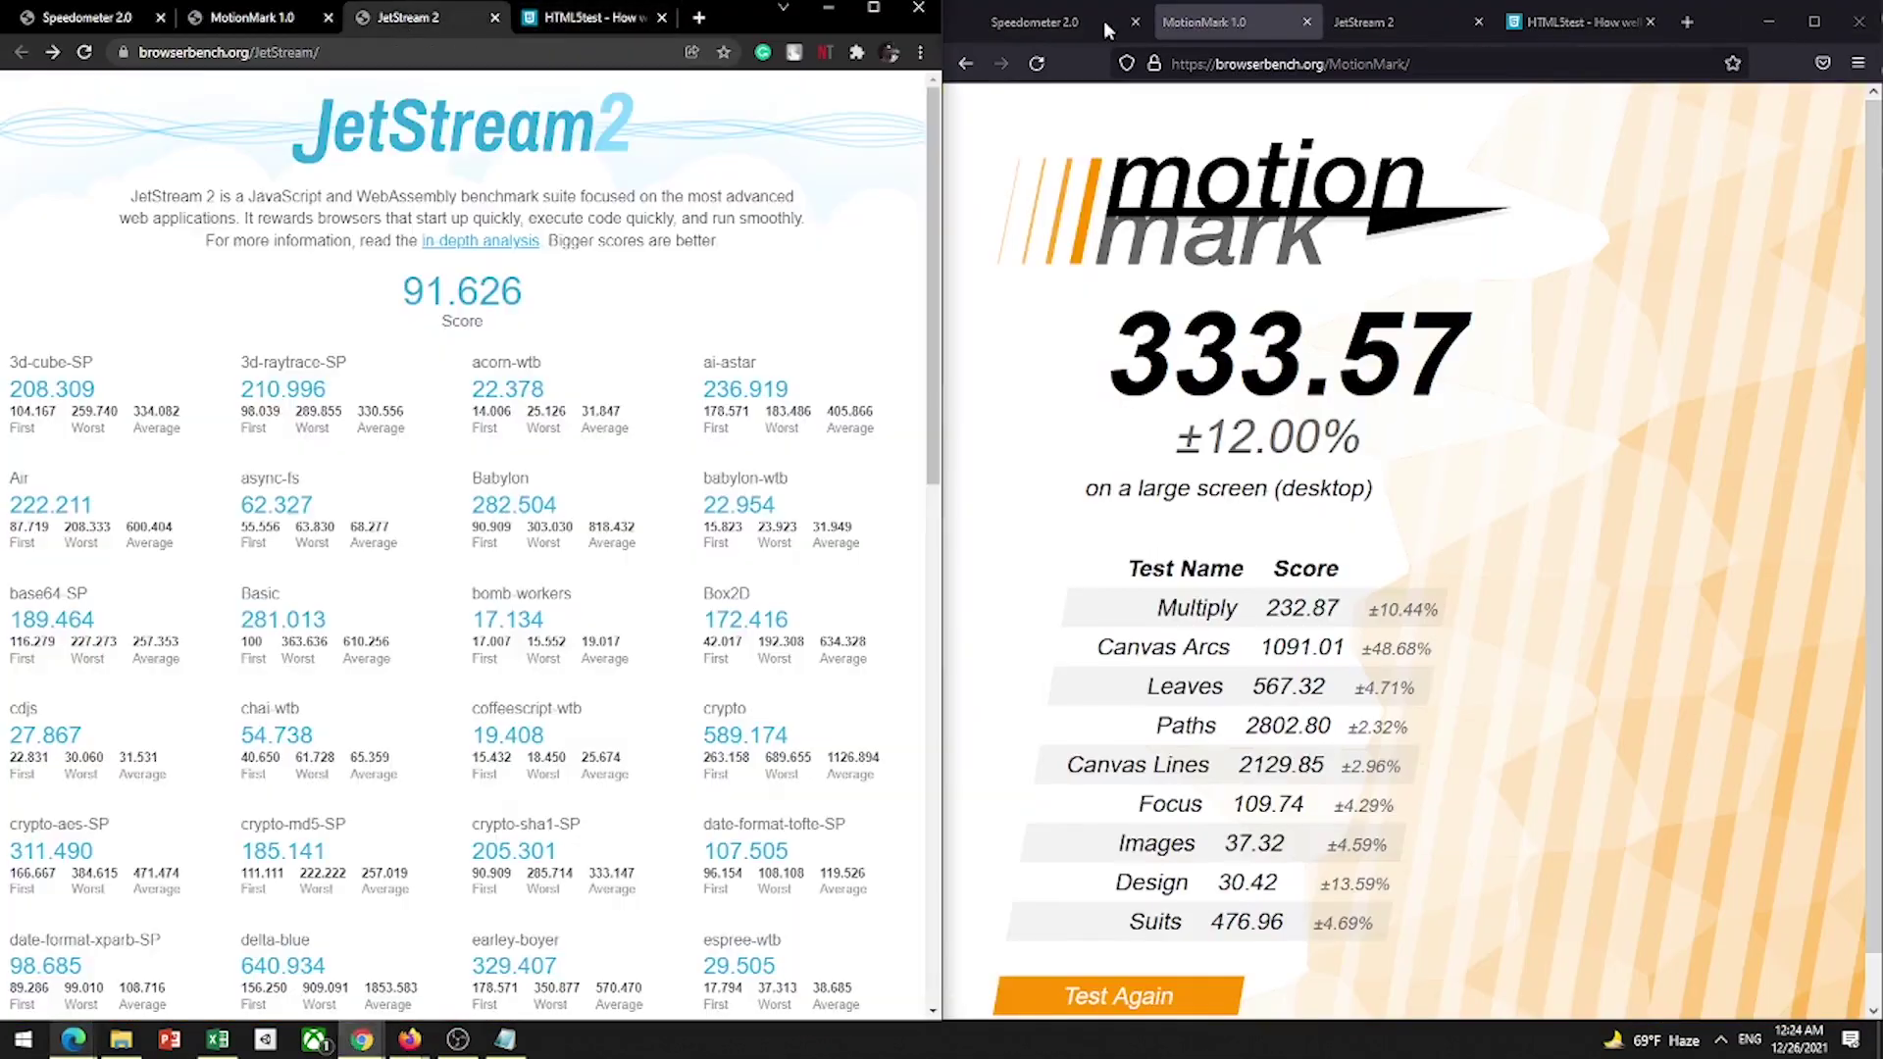
click(1393, 23)
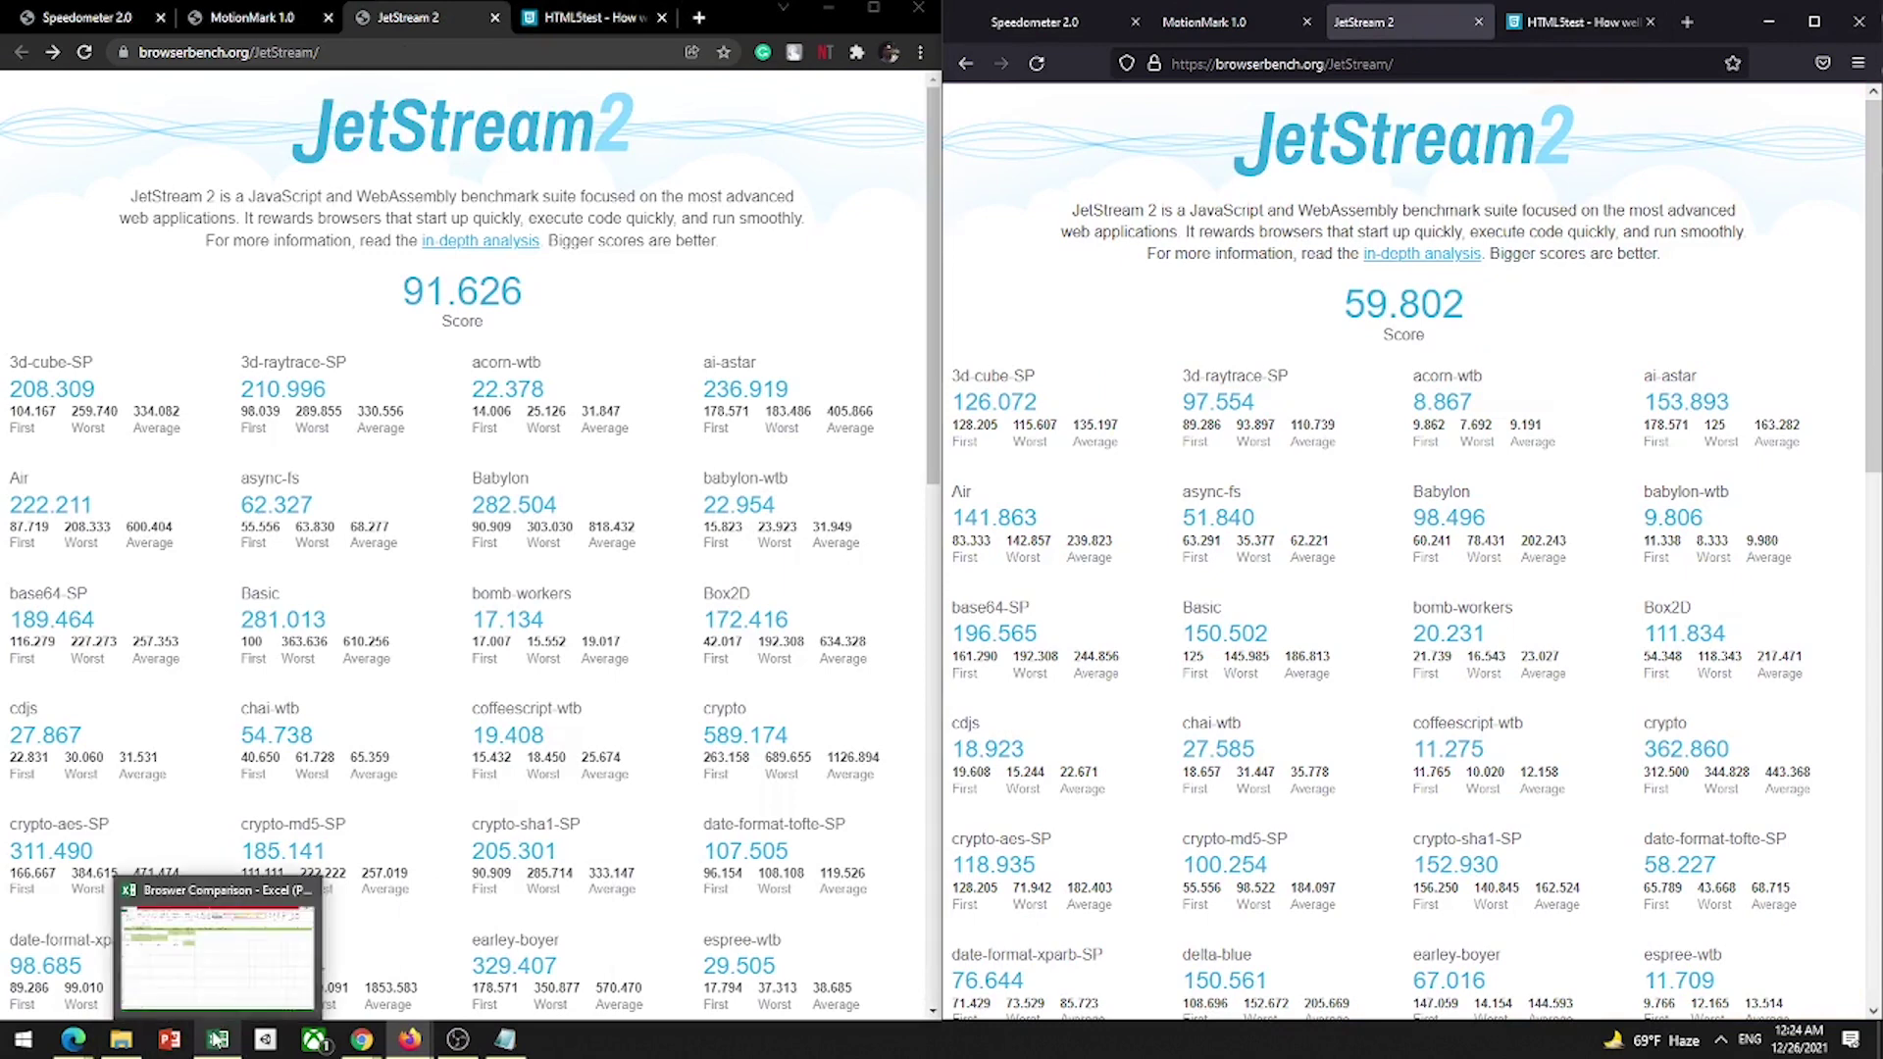
Step: After a glance at the spreadsheet, open Chrome's in-depth analysis link in a new tab
click(218, 1040)
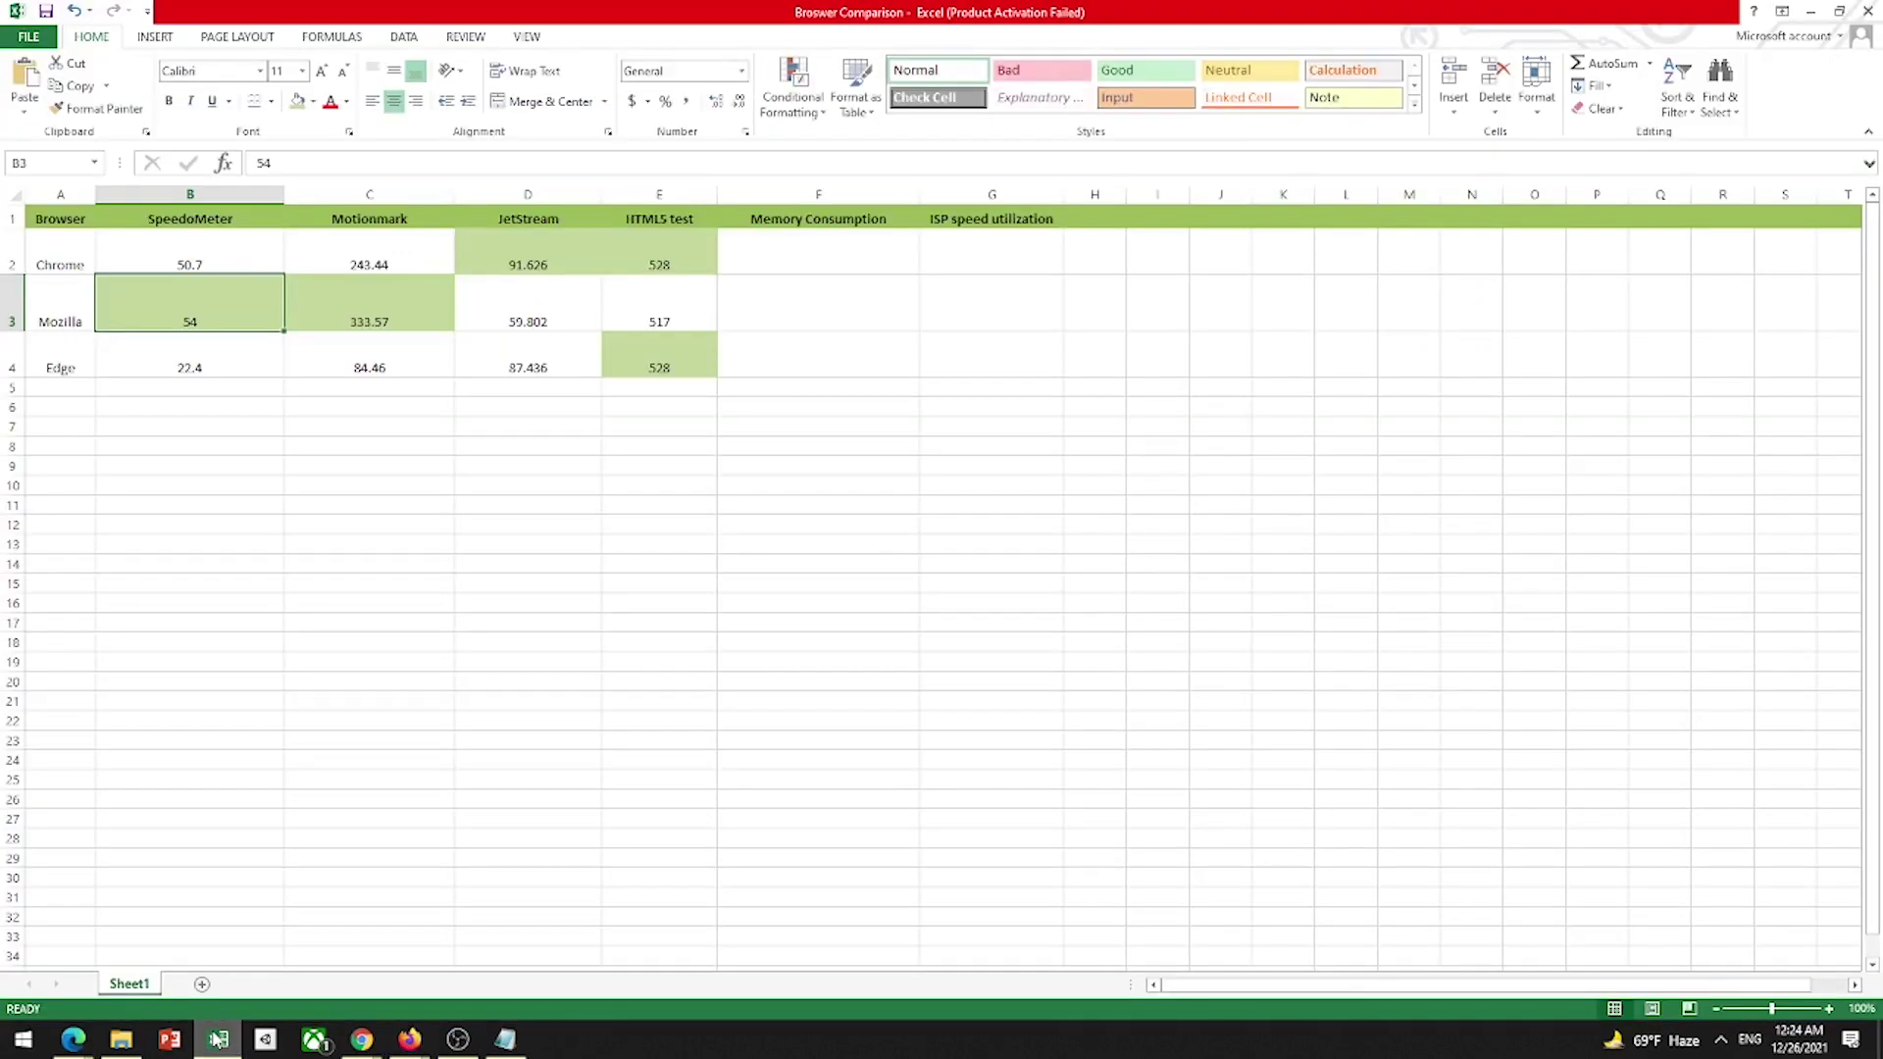
click(218, 1039)
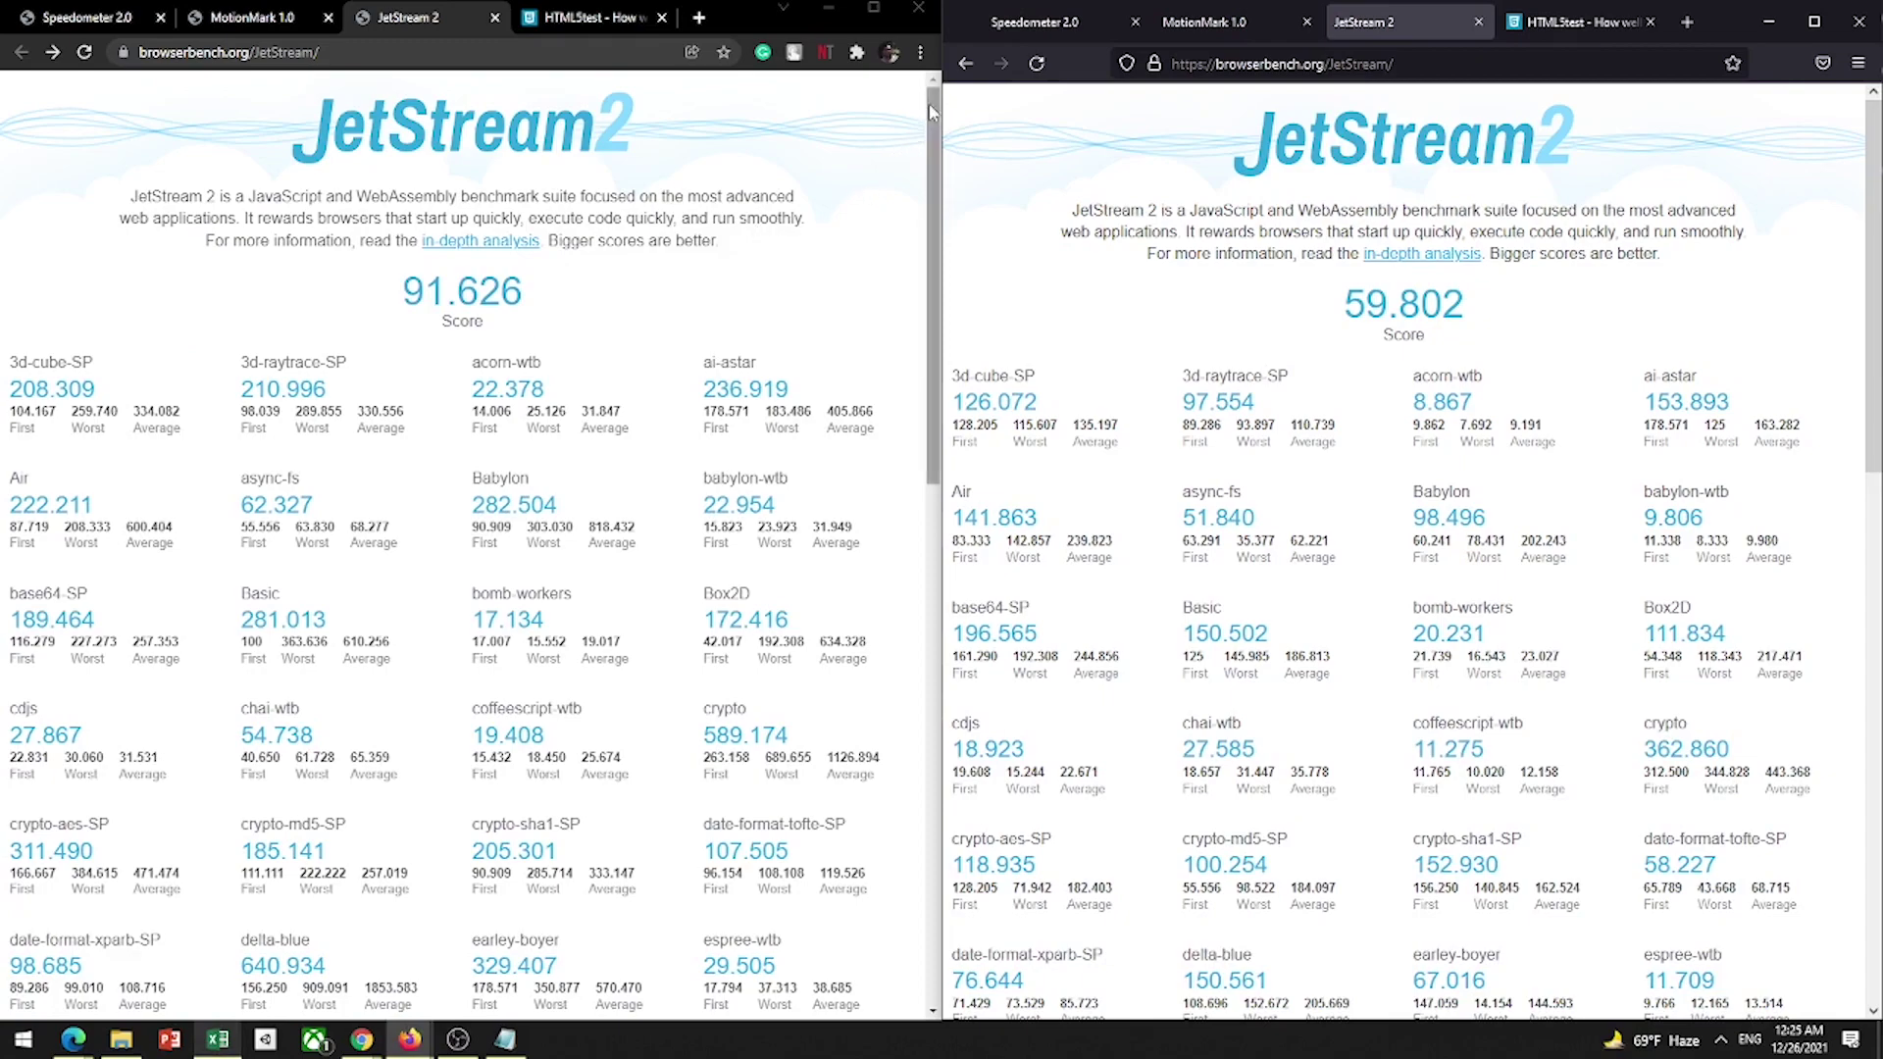
drag(932, 129, 841, 168)
right_click(500, 243)
click(556, 265)
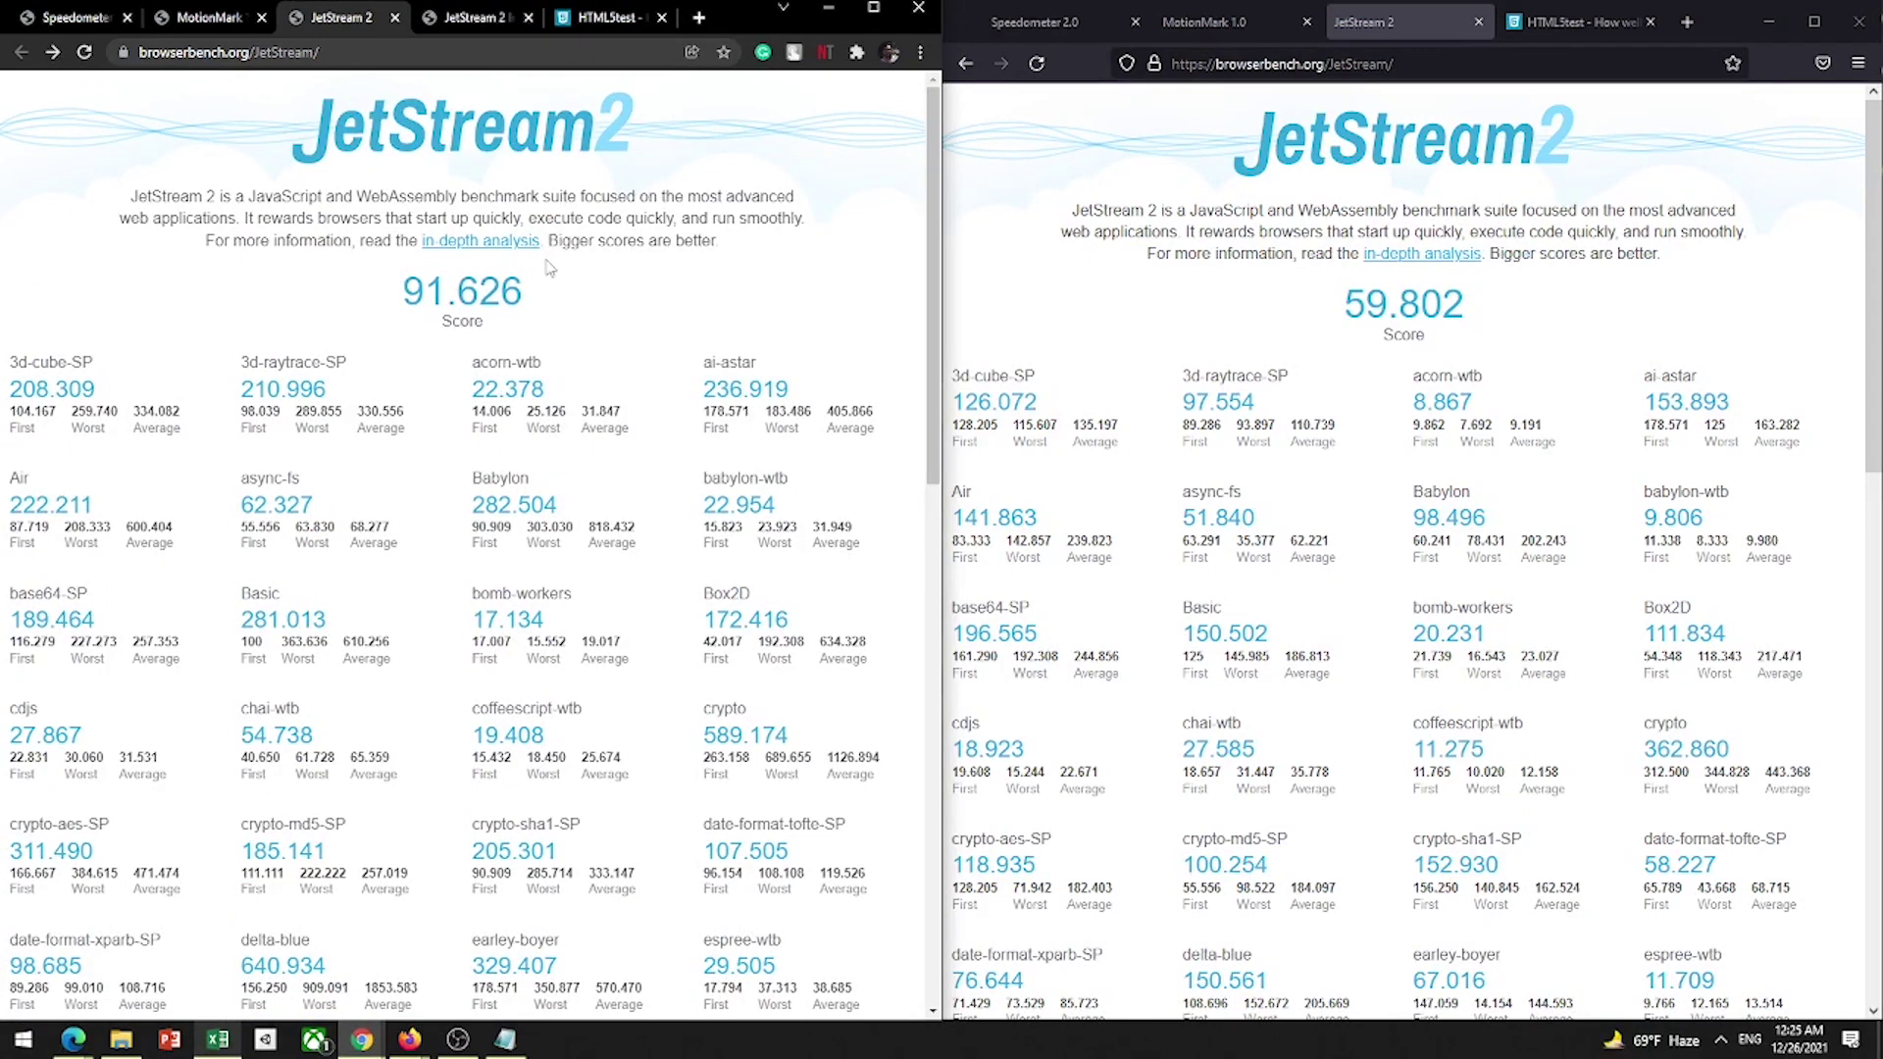
click(495, 21)
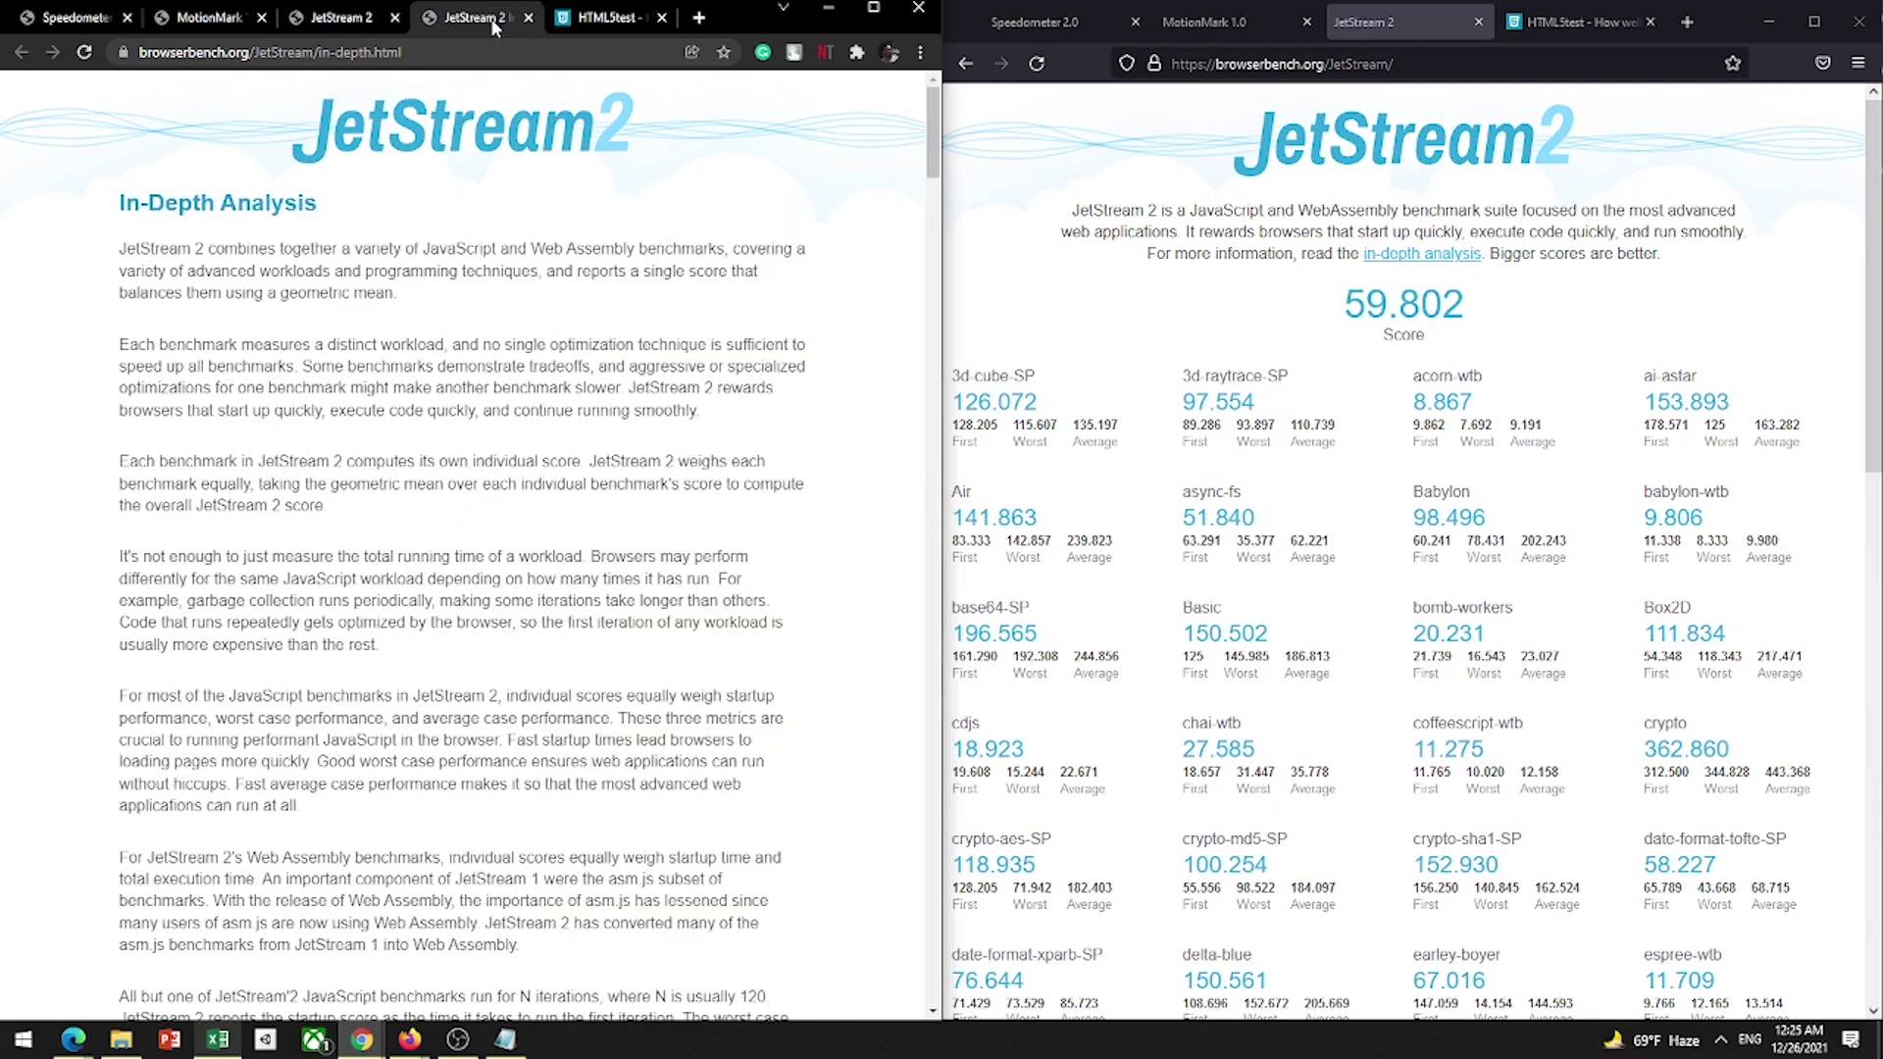
click(324, 17)
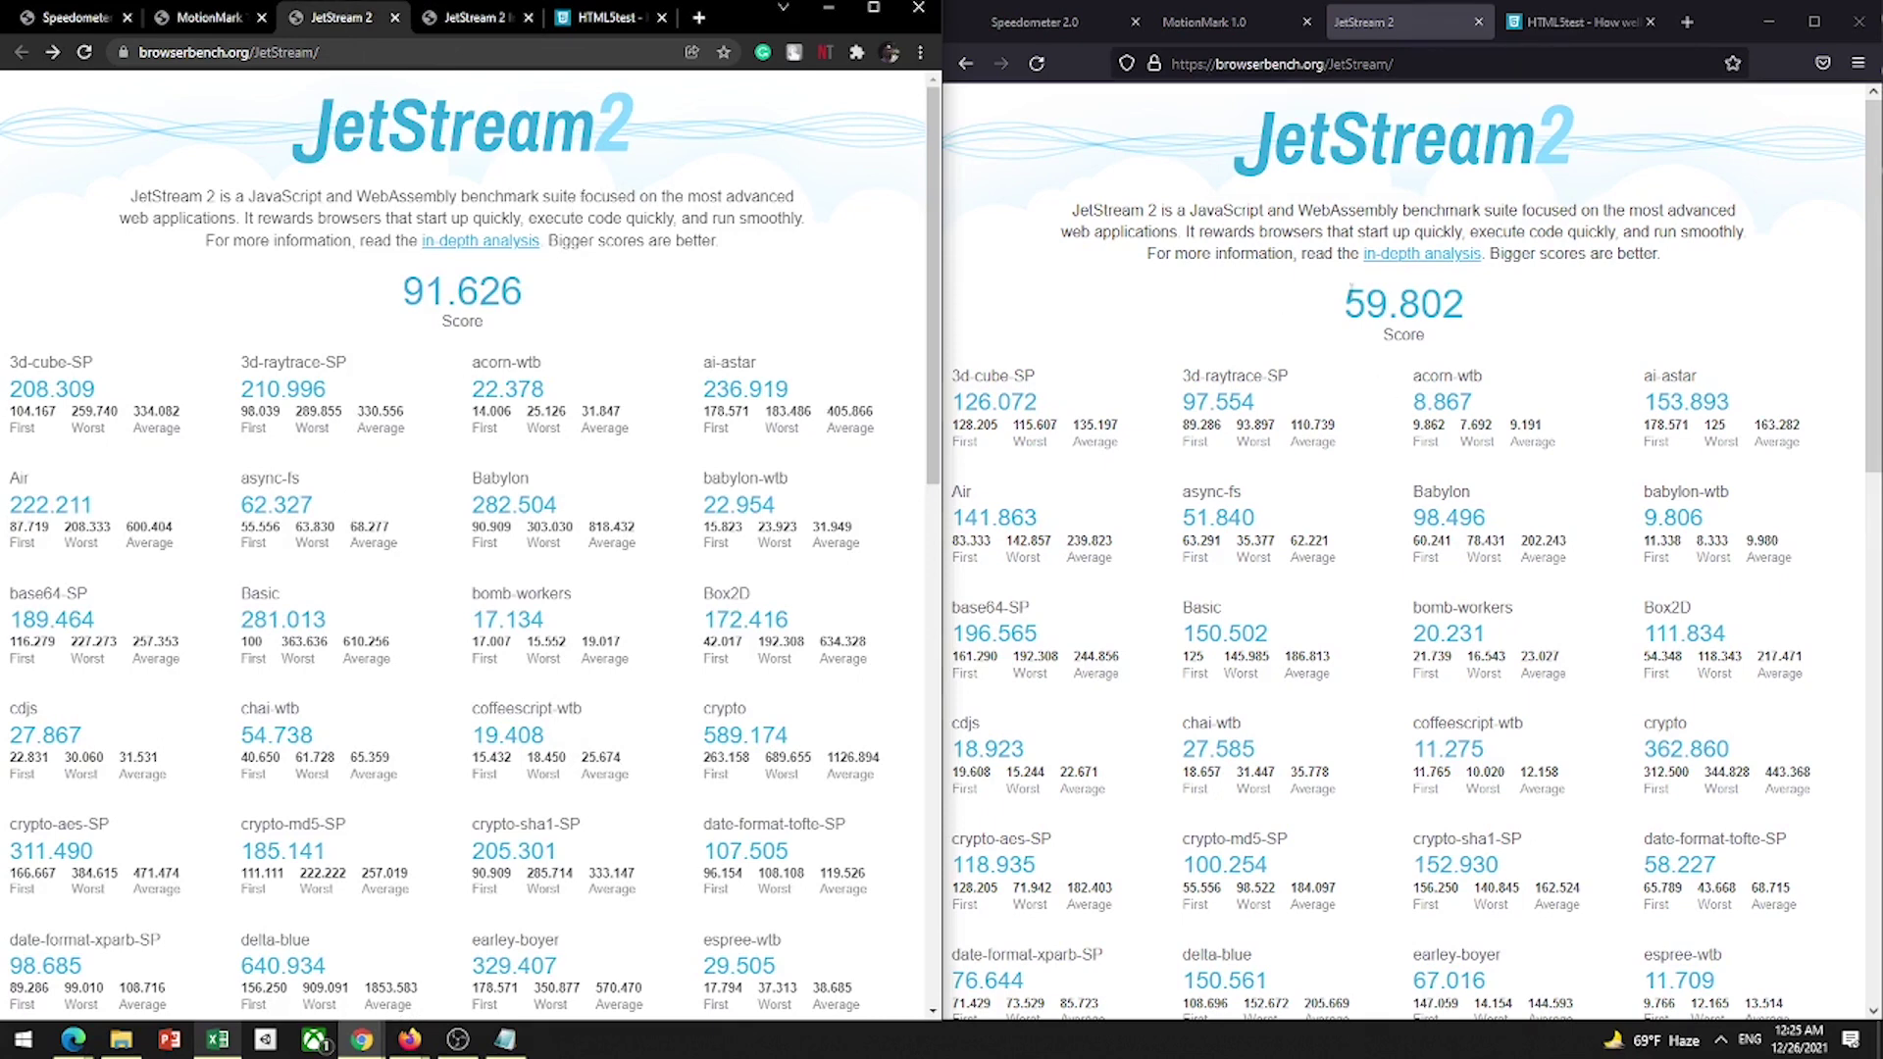
drag(1346, 296, 1502, 306)
click(1503, 306)
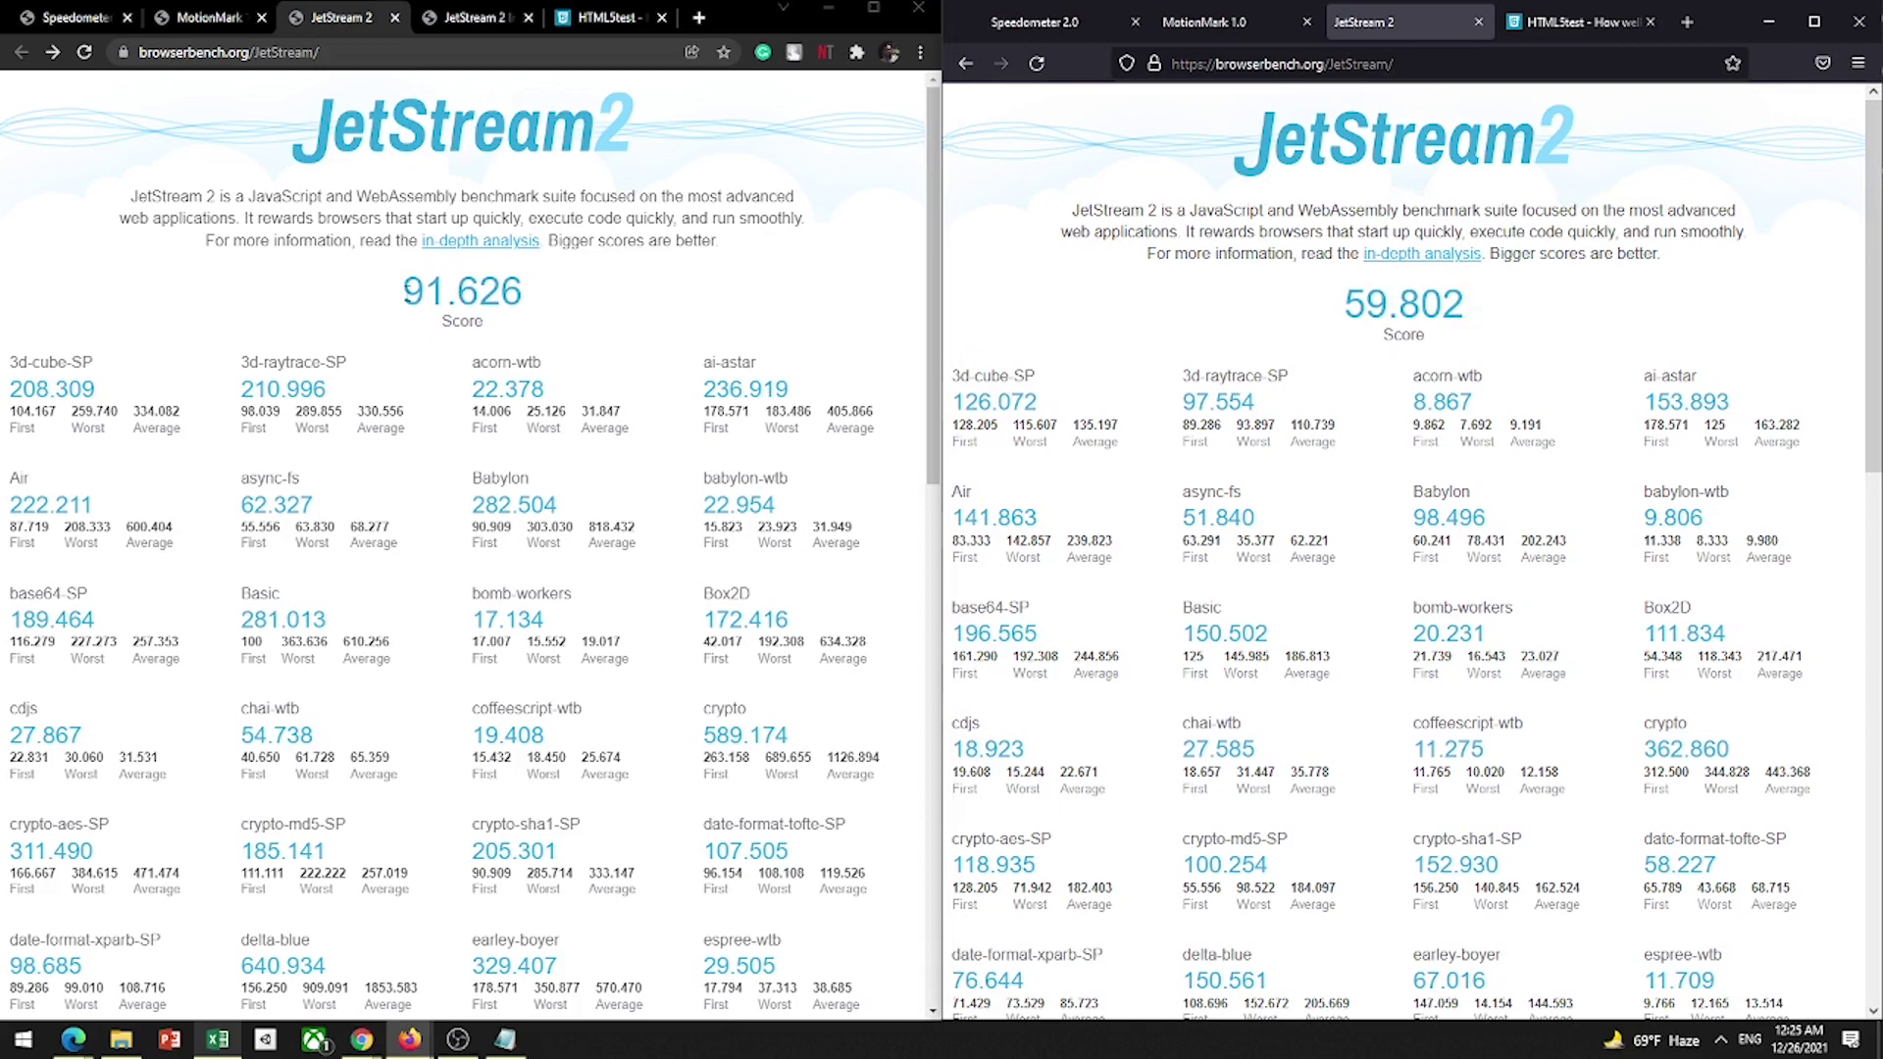
drag(405, 292, 523, 295)
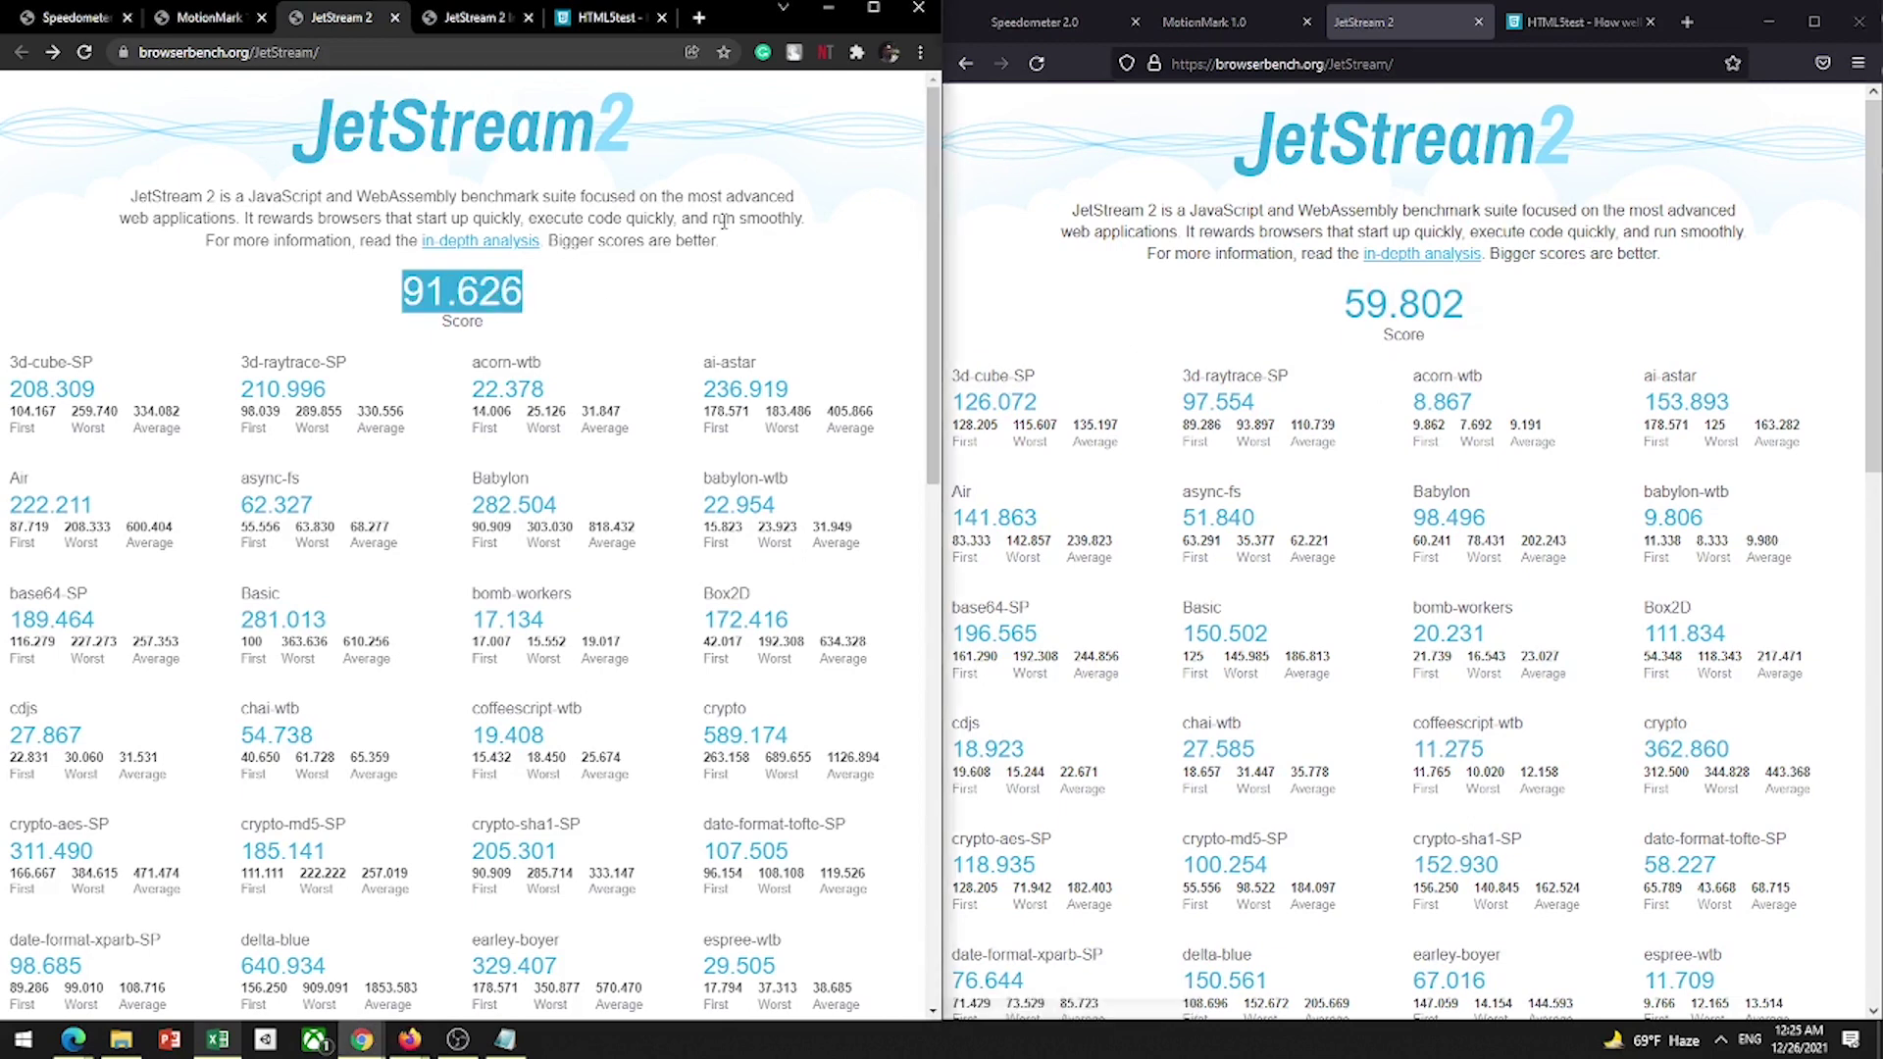
click(796, 299)
scroll(1338, 498, down, 2)
scroll(1409, 584, up, 1)
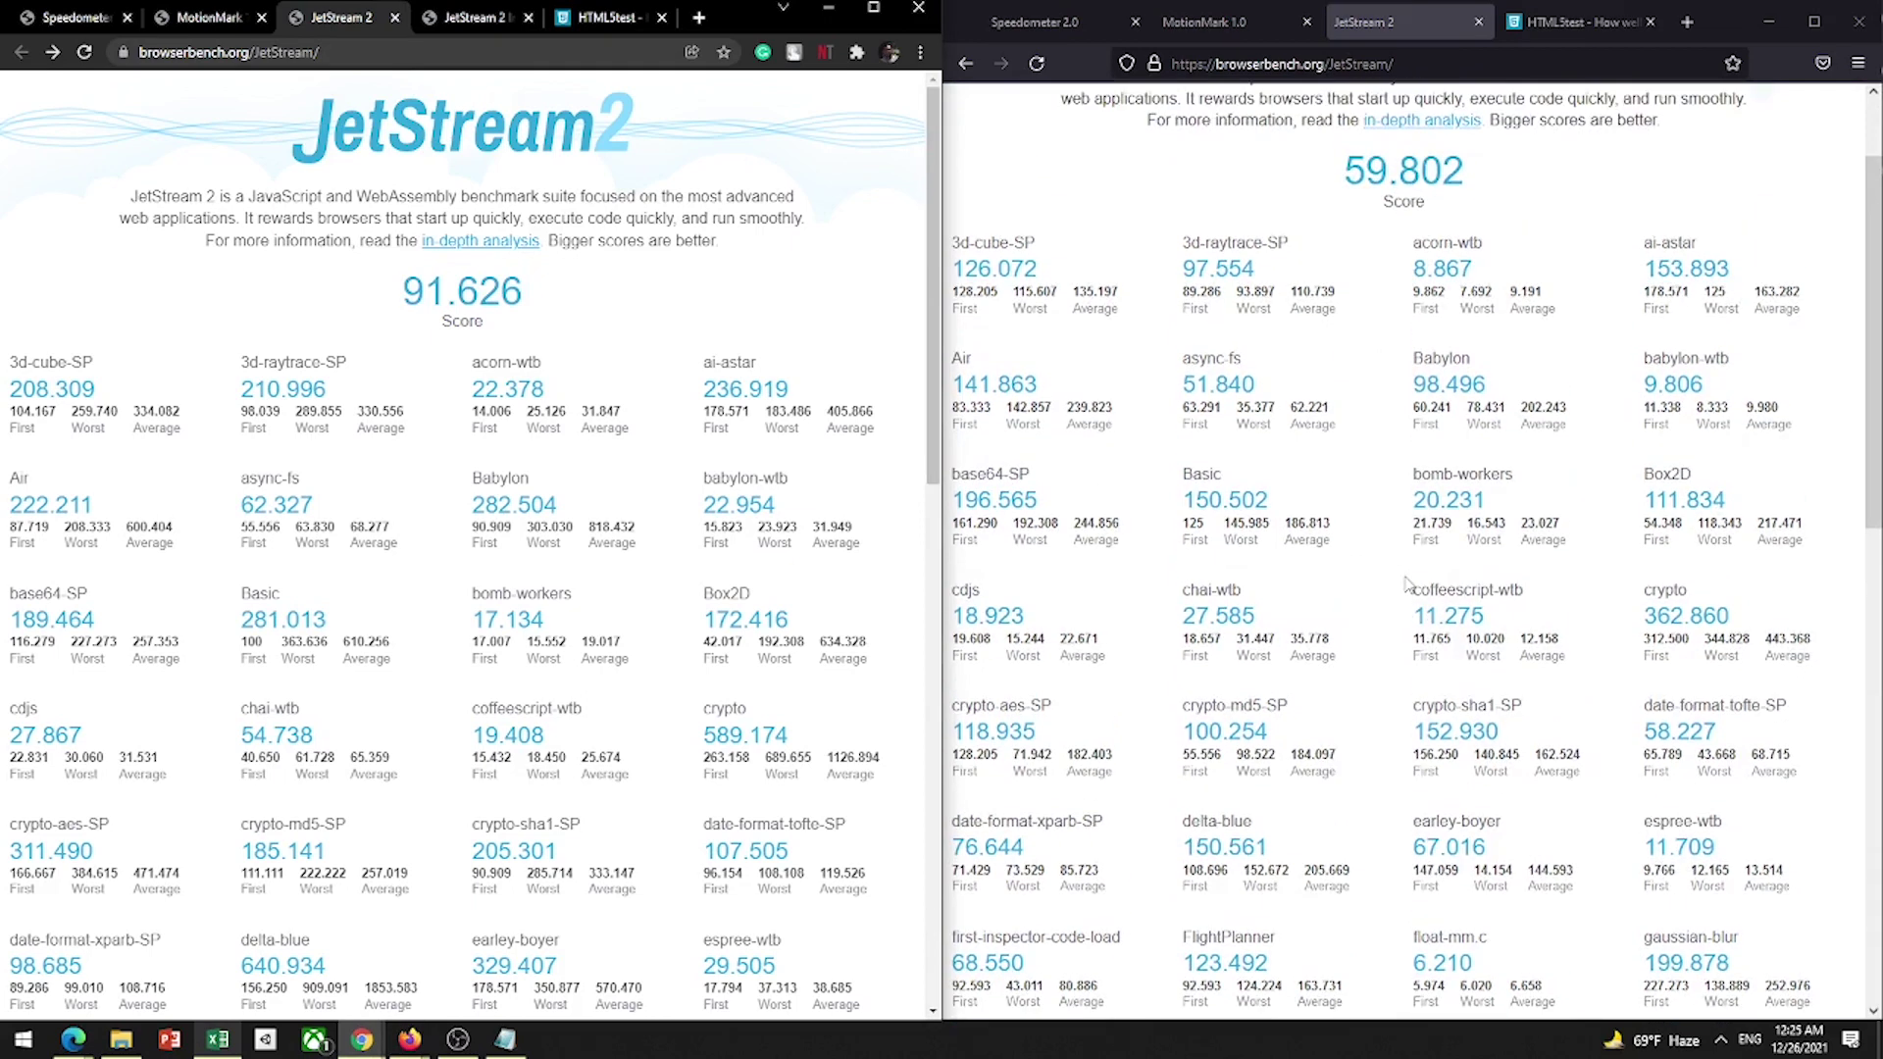
scroll(1405, 587, up, 1)
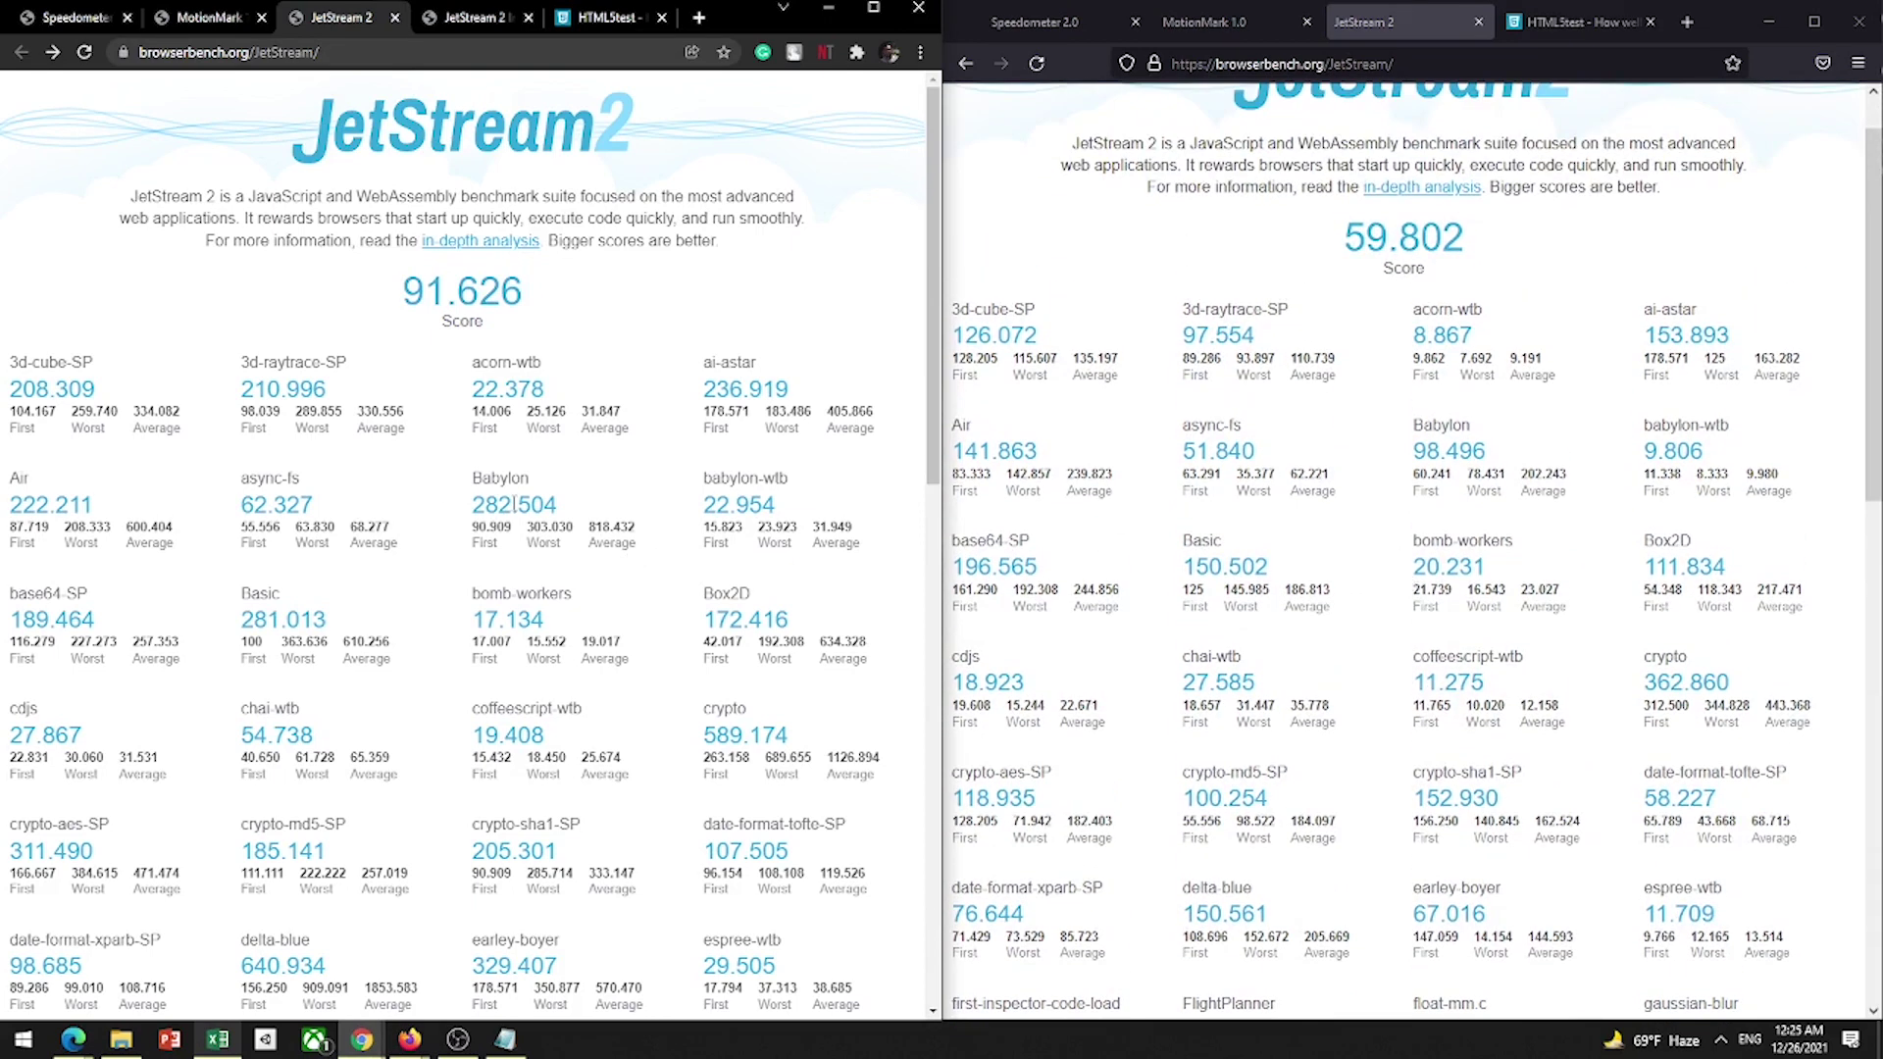
scroll(359, 417, down, 1)
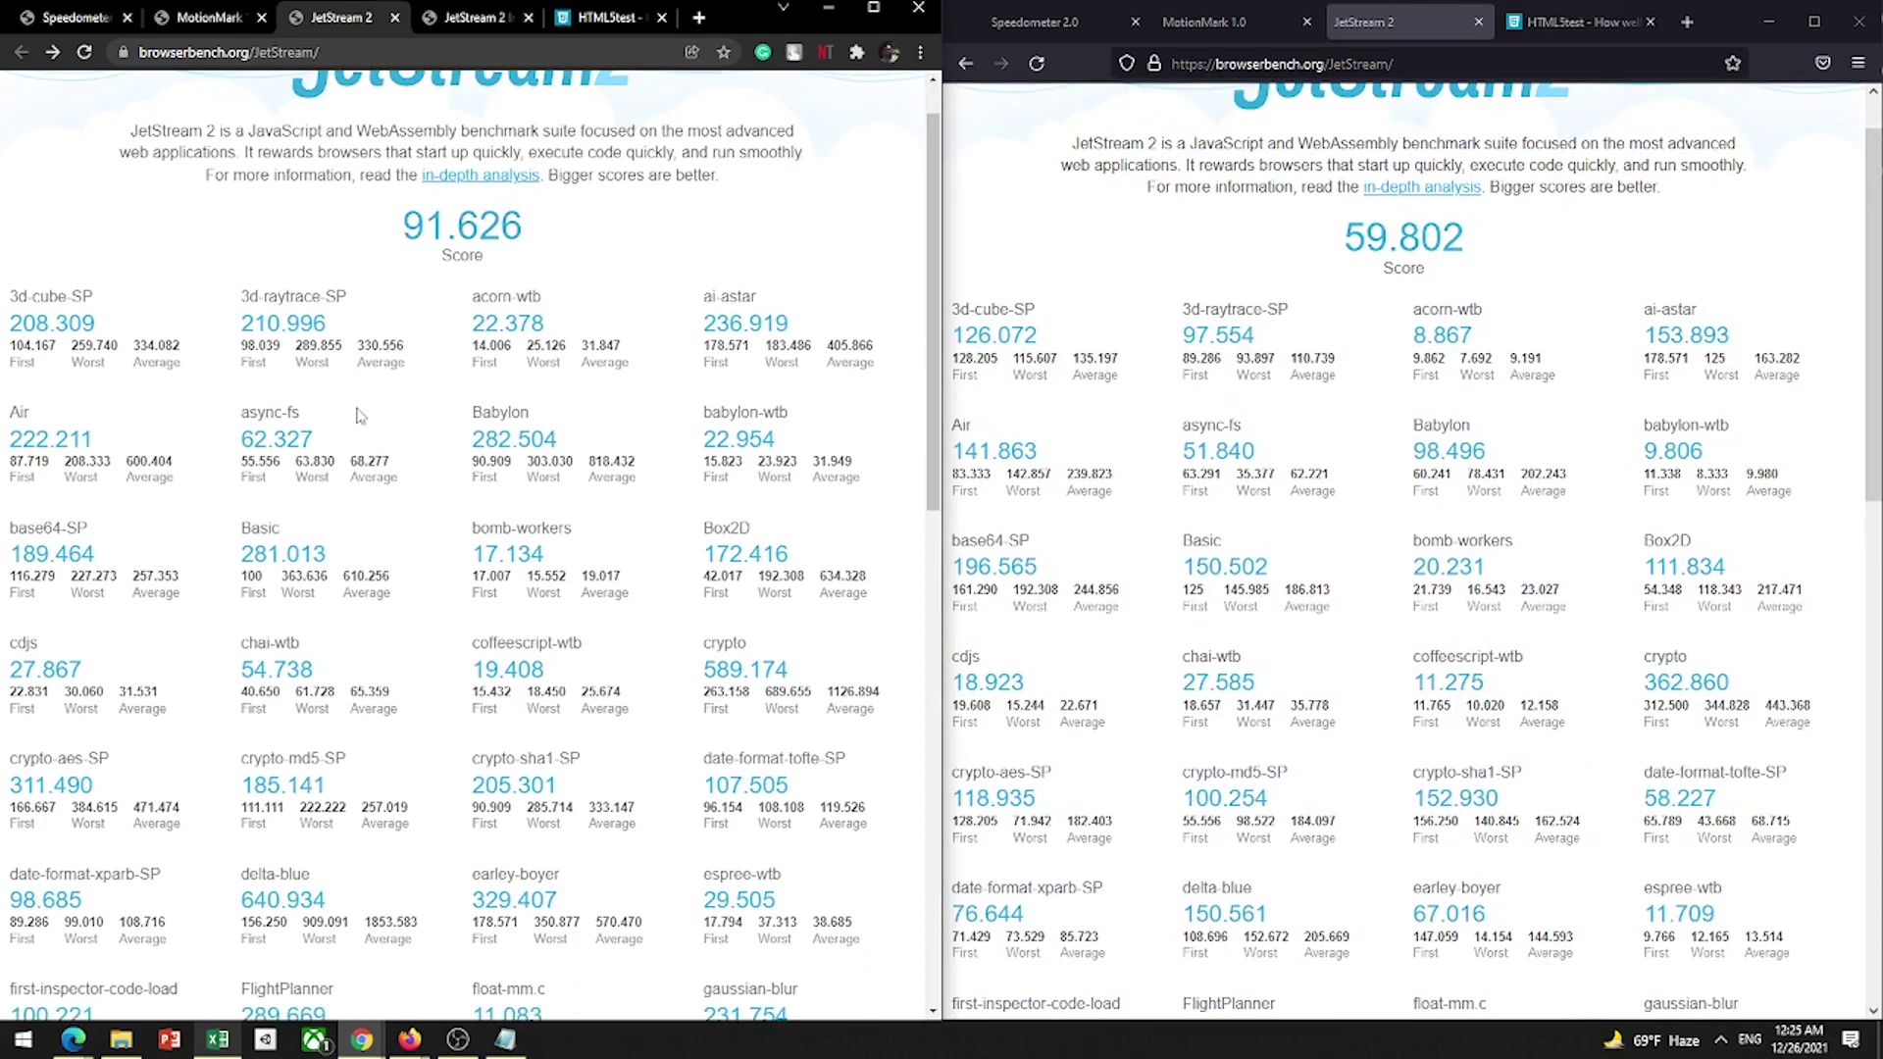
click(476, 18)
scroll(135, 289, down, 18)
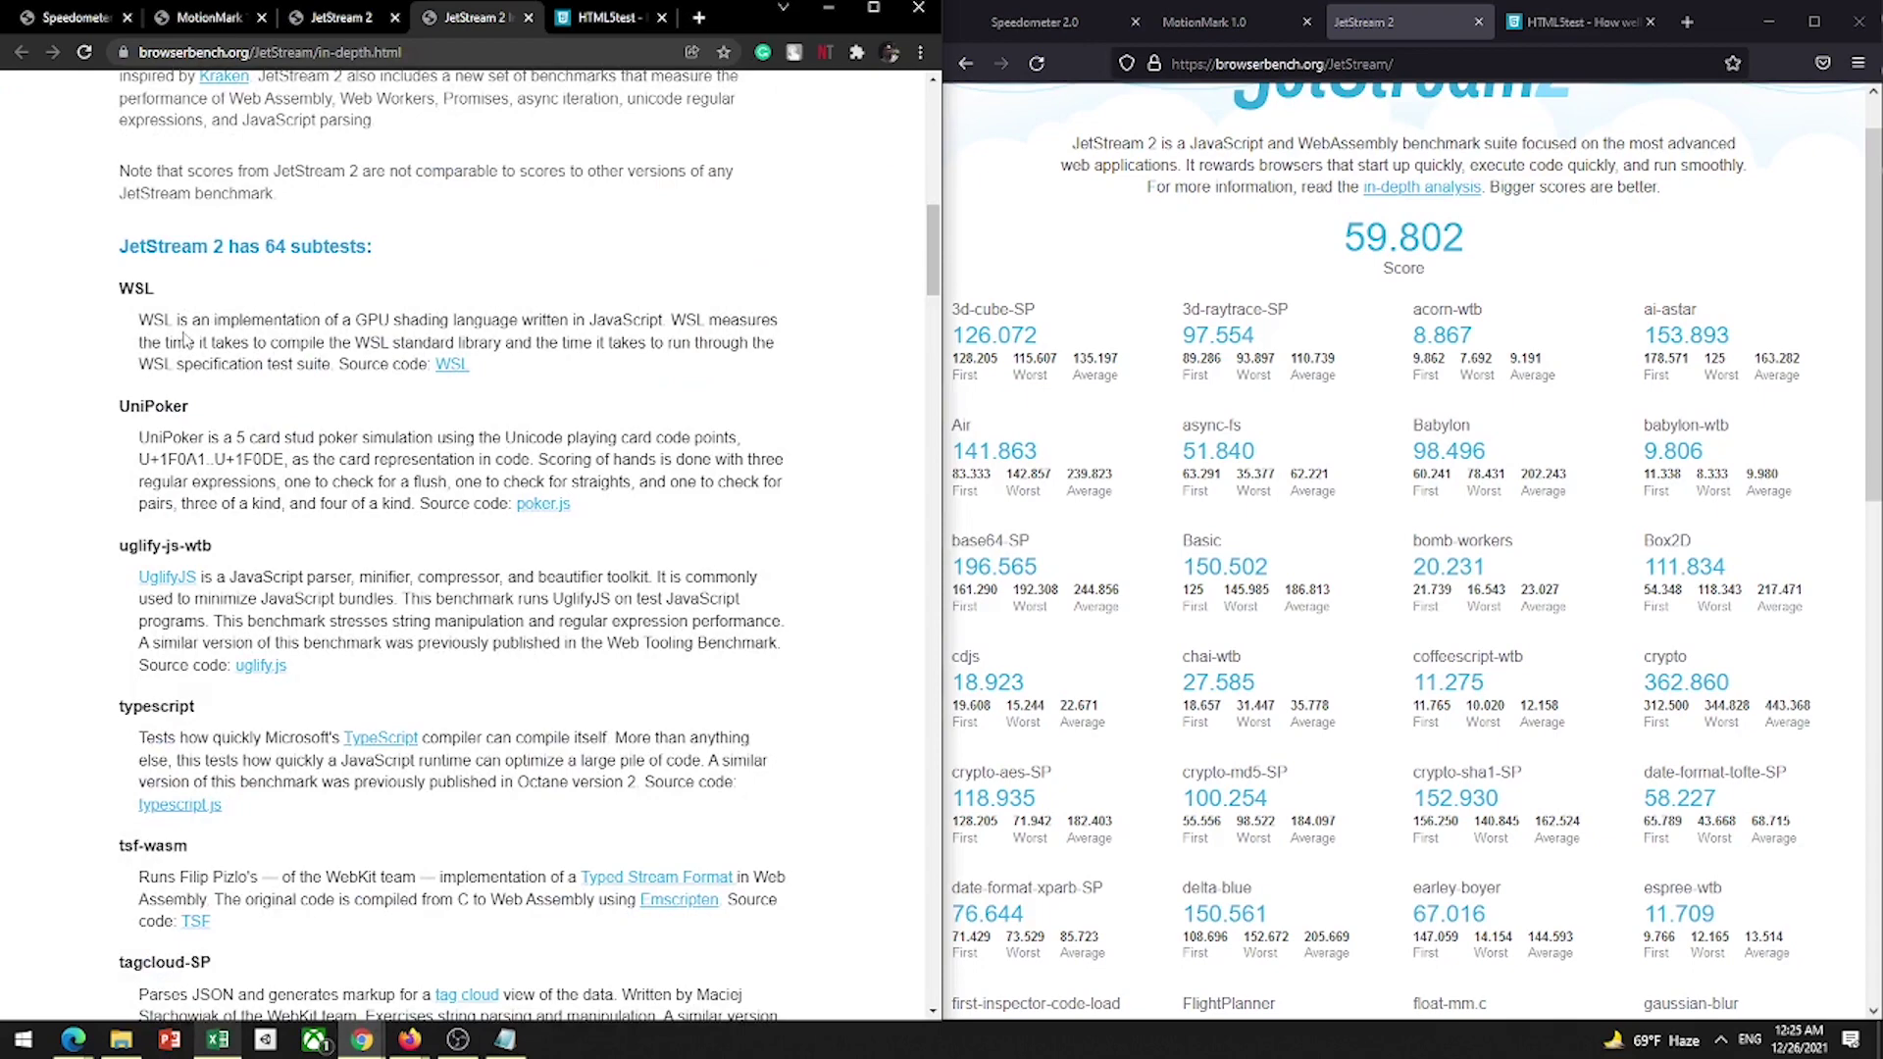
drag(931, 259, 867, 903)
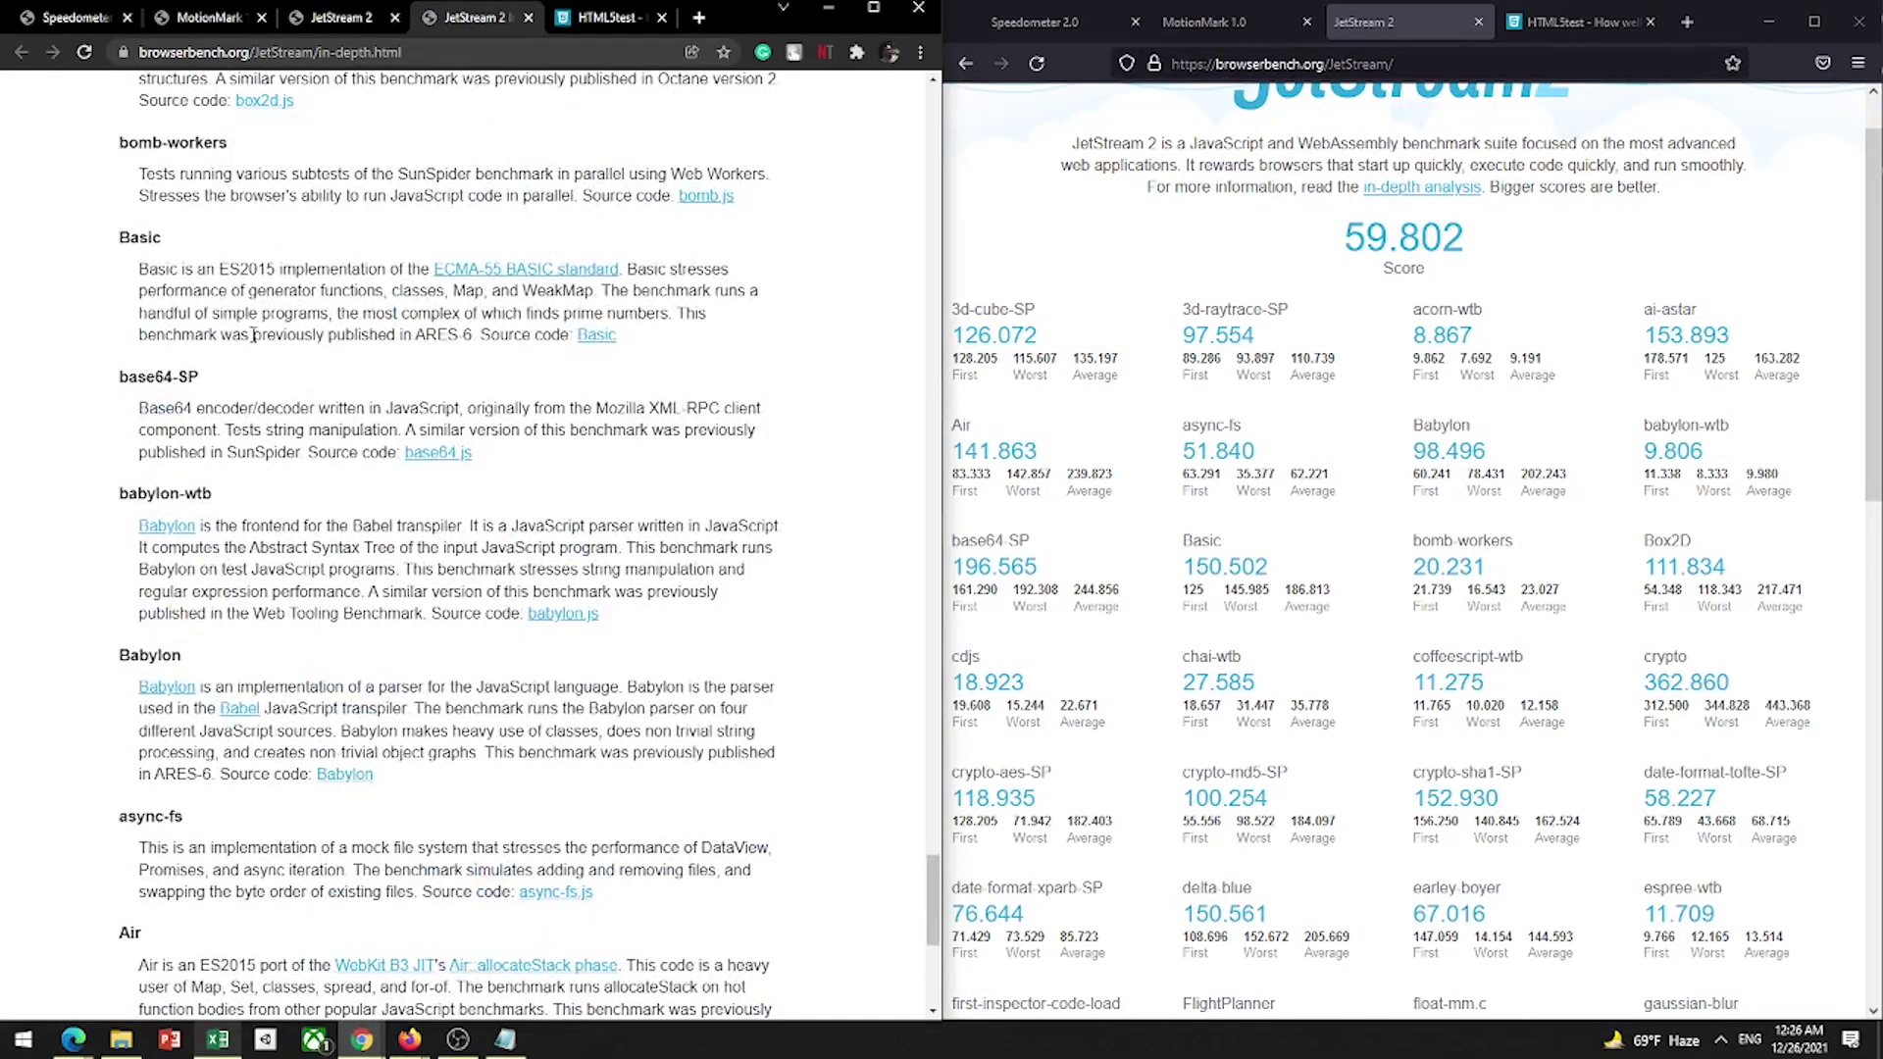
Step: Return to Chrome's JetStream 2 results and scroll through the sub-scores to the last rows
click(339, 17)
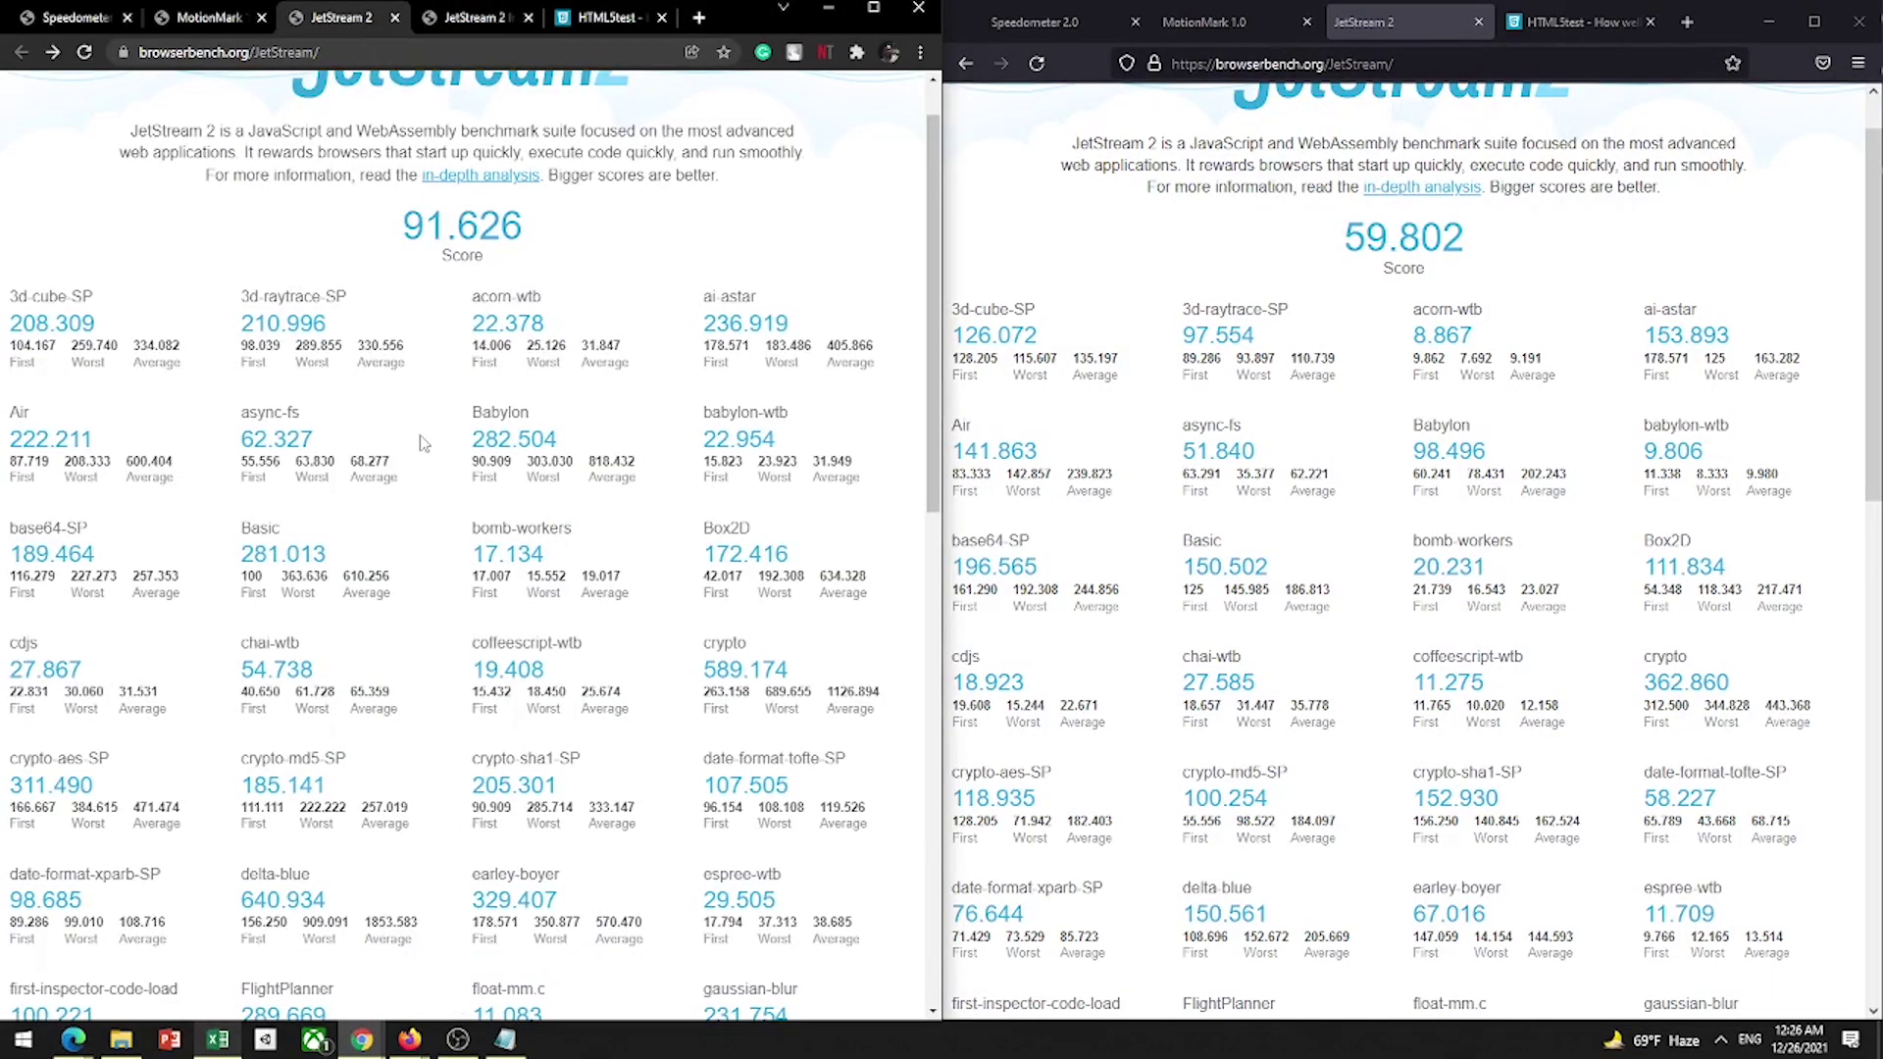
scroll(424, 443, down, 8)
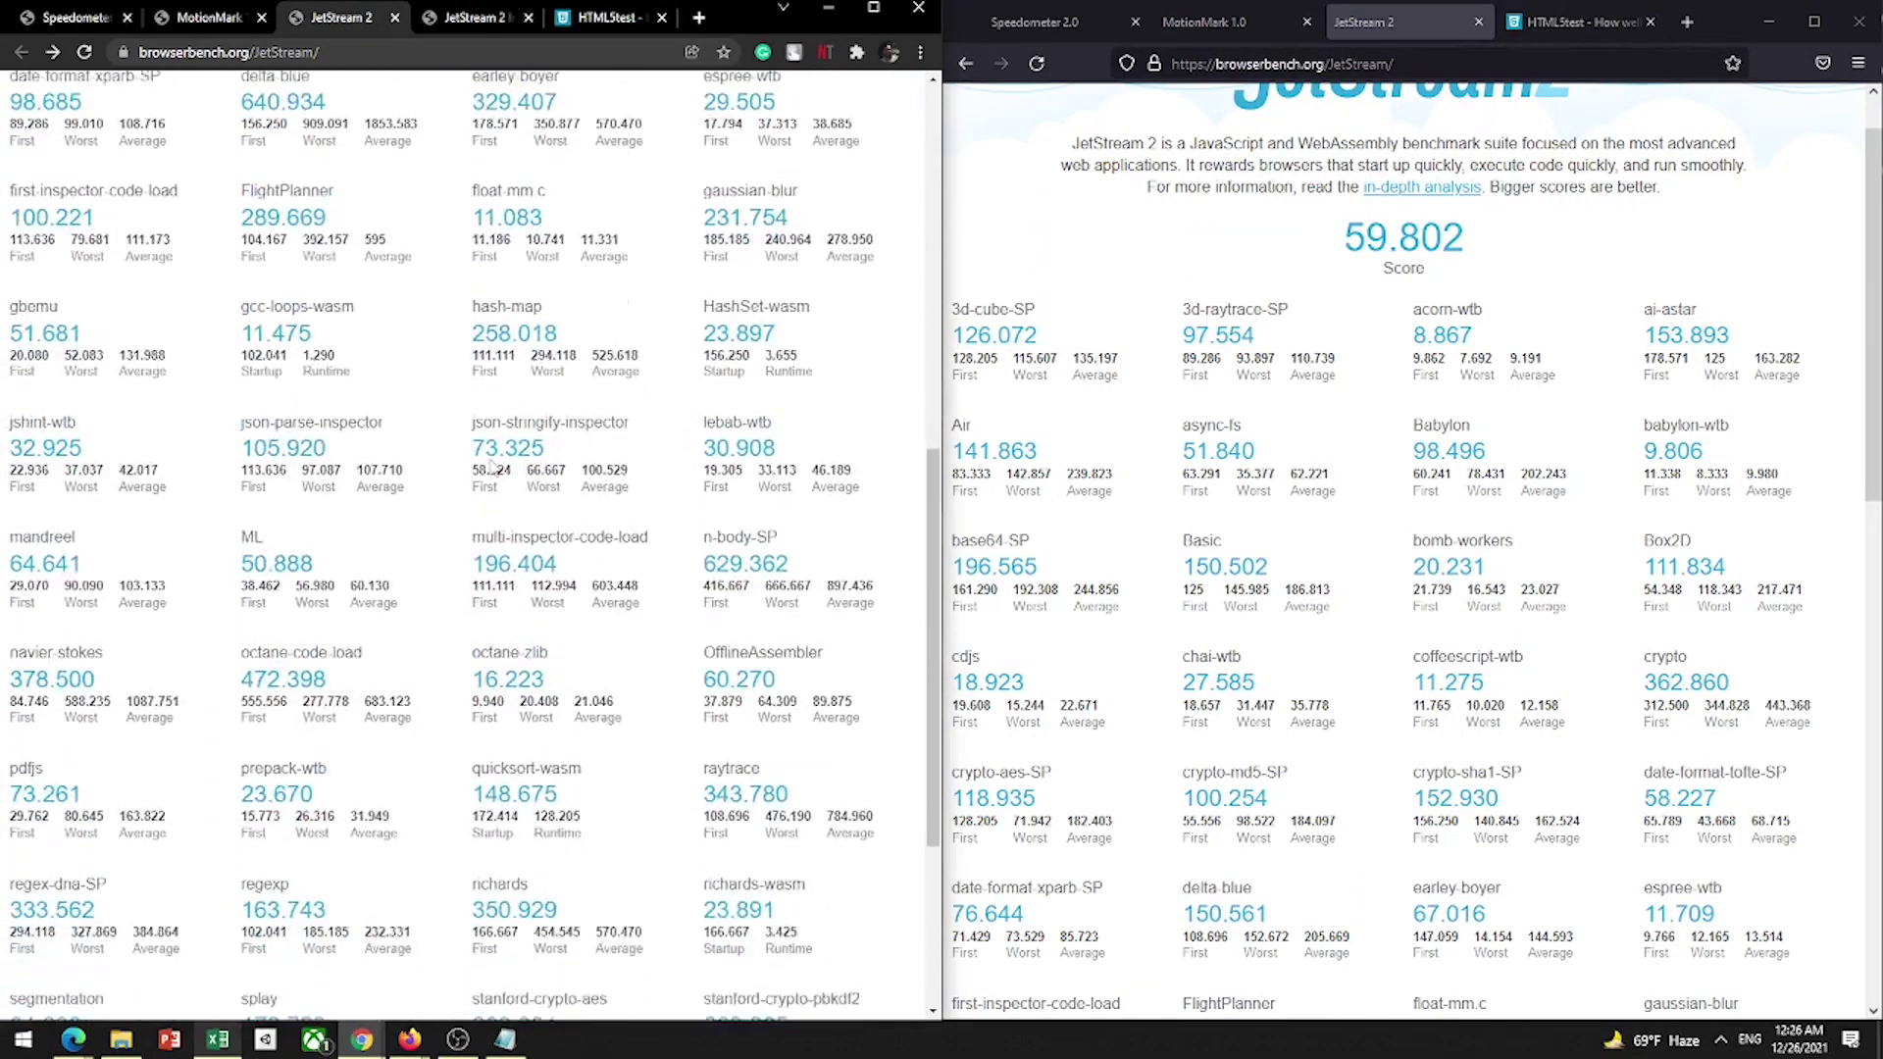
scroll(493, 468, down, 3)
scroll(1409, 730, down, 1)
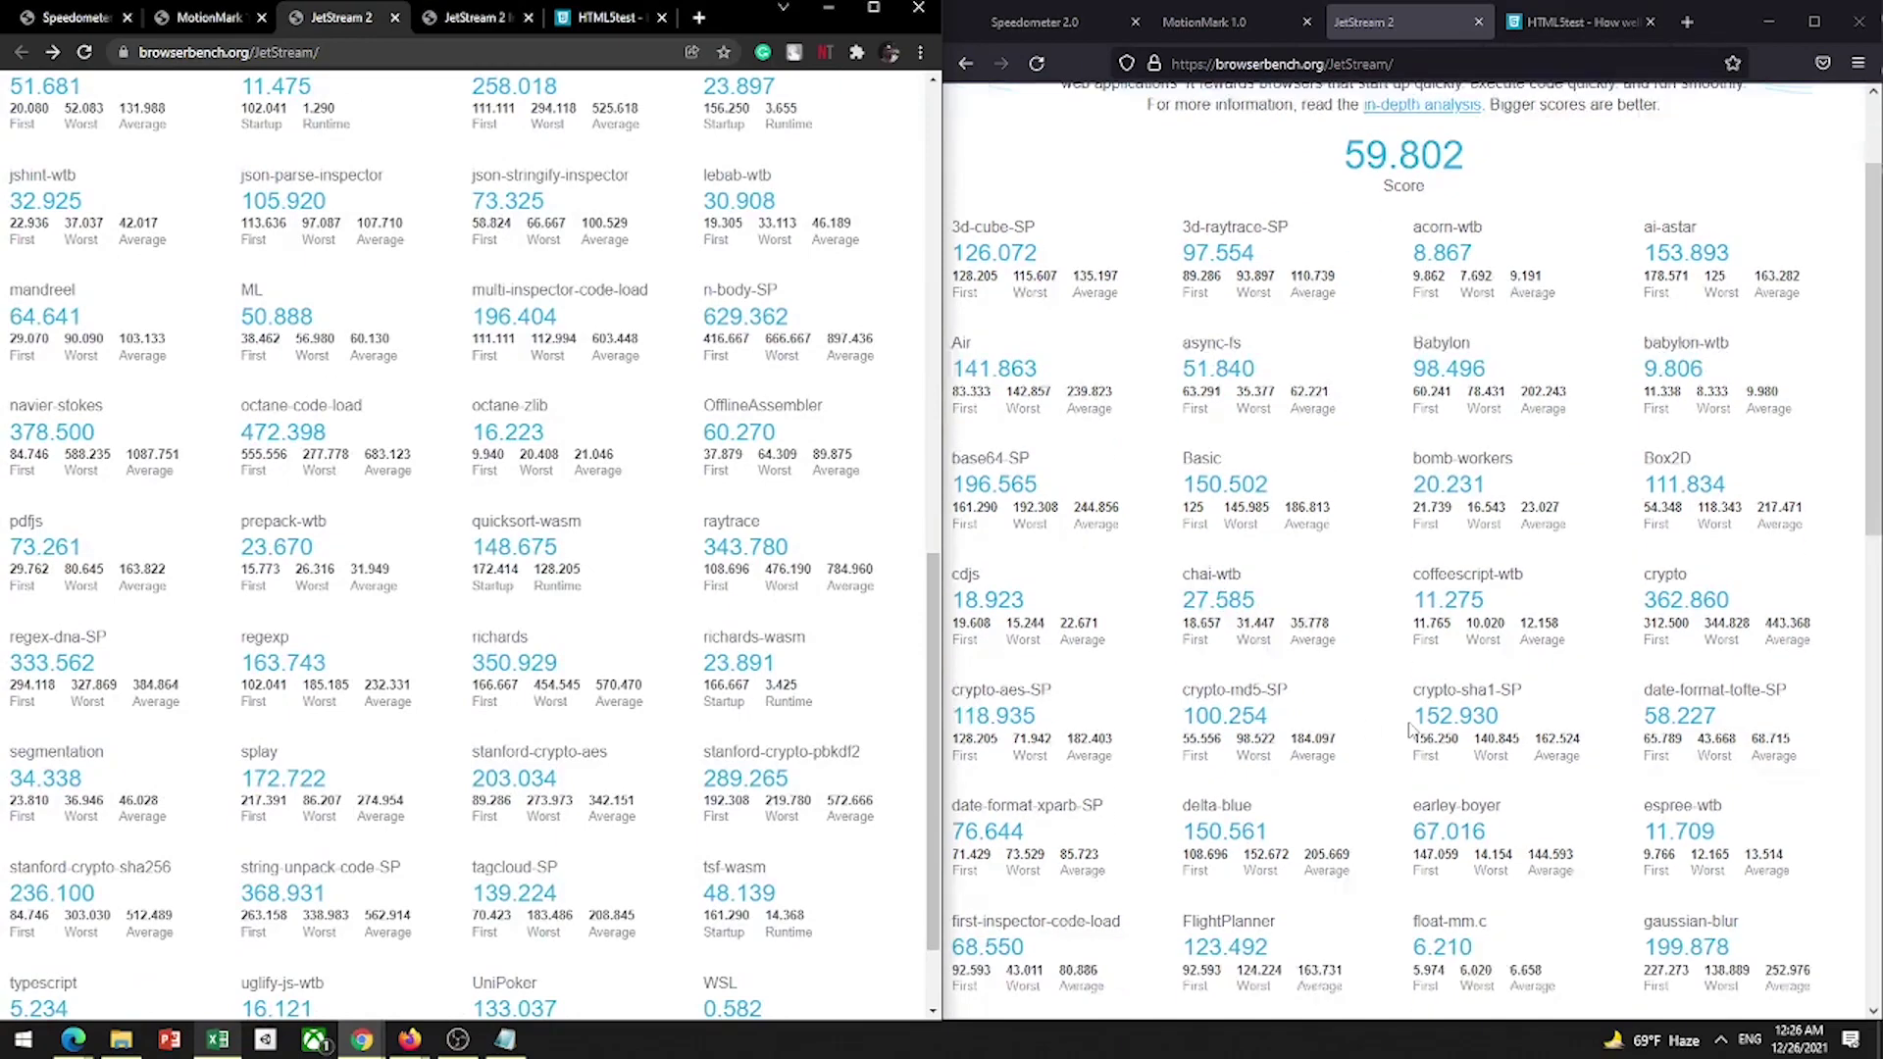
scroll(1410, 731, down, 5)
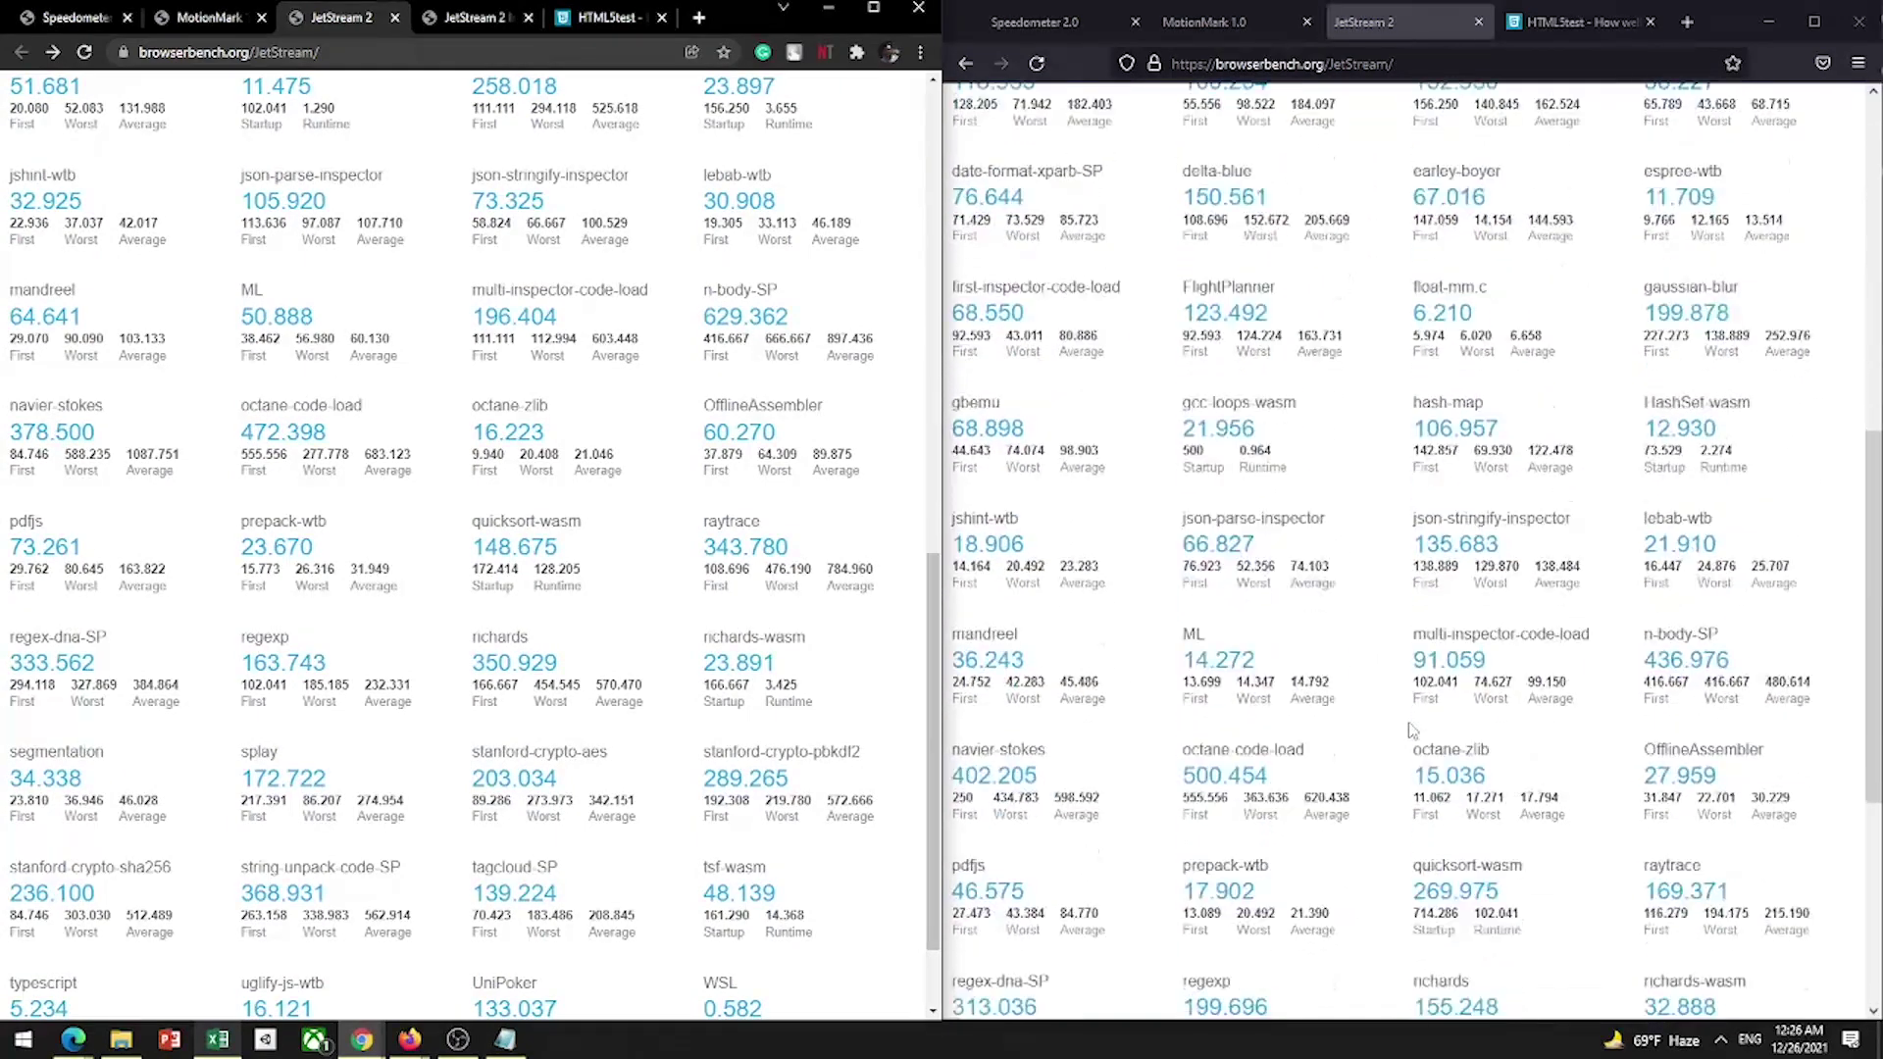
scroll(1409, 731, down, 2)
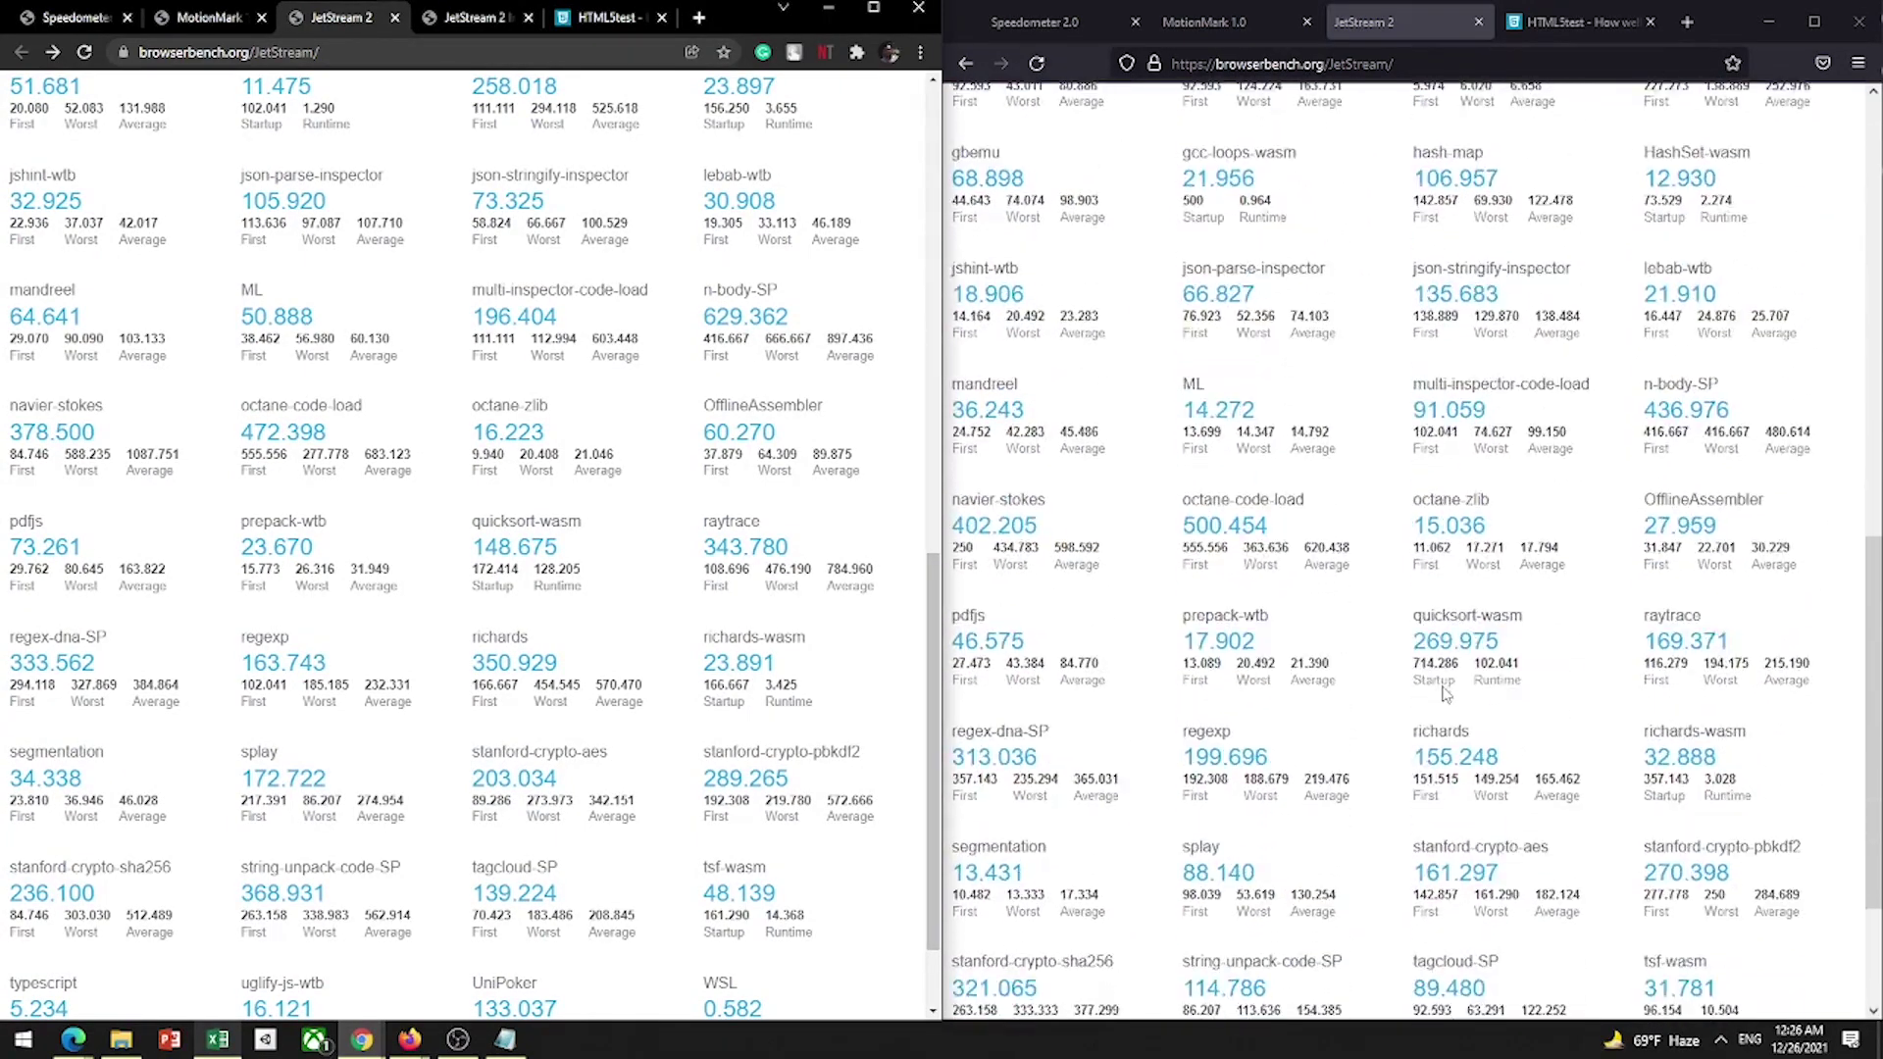
scroll(1444, 693, down, 2)
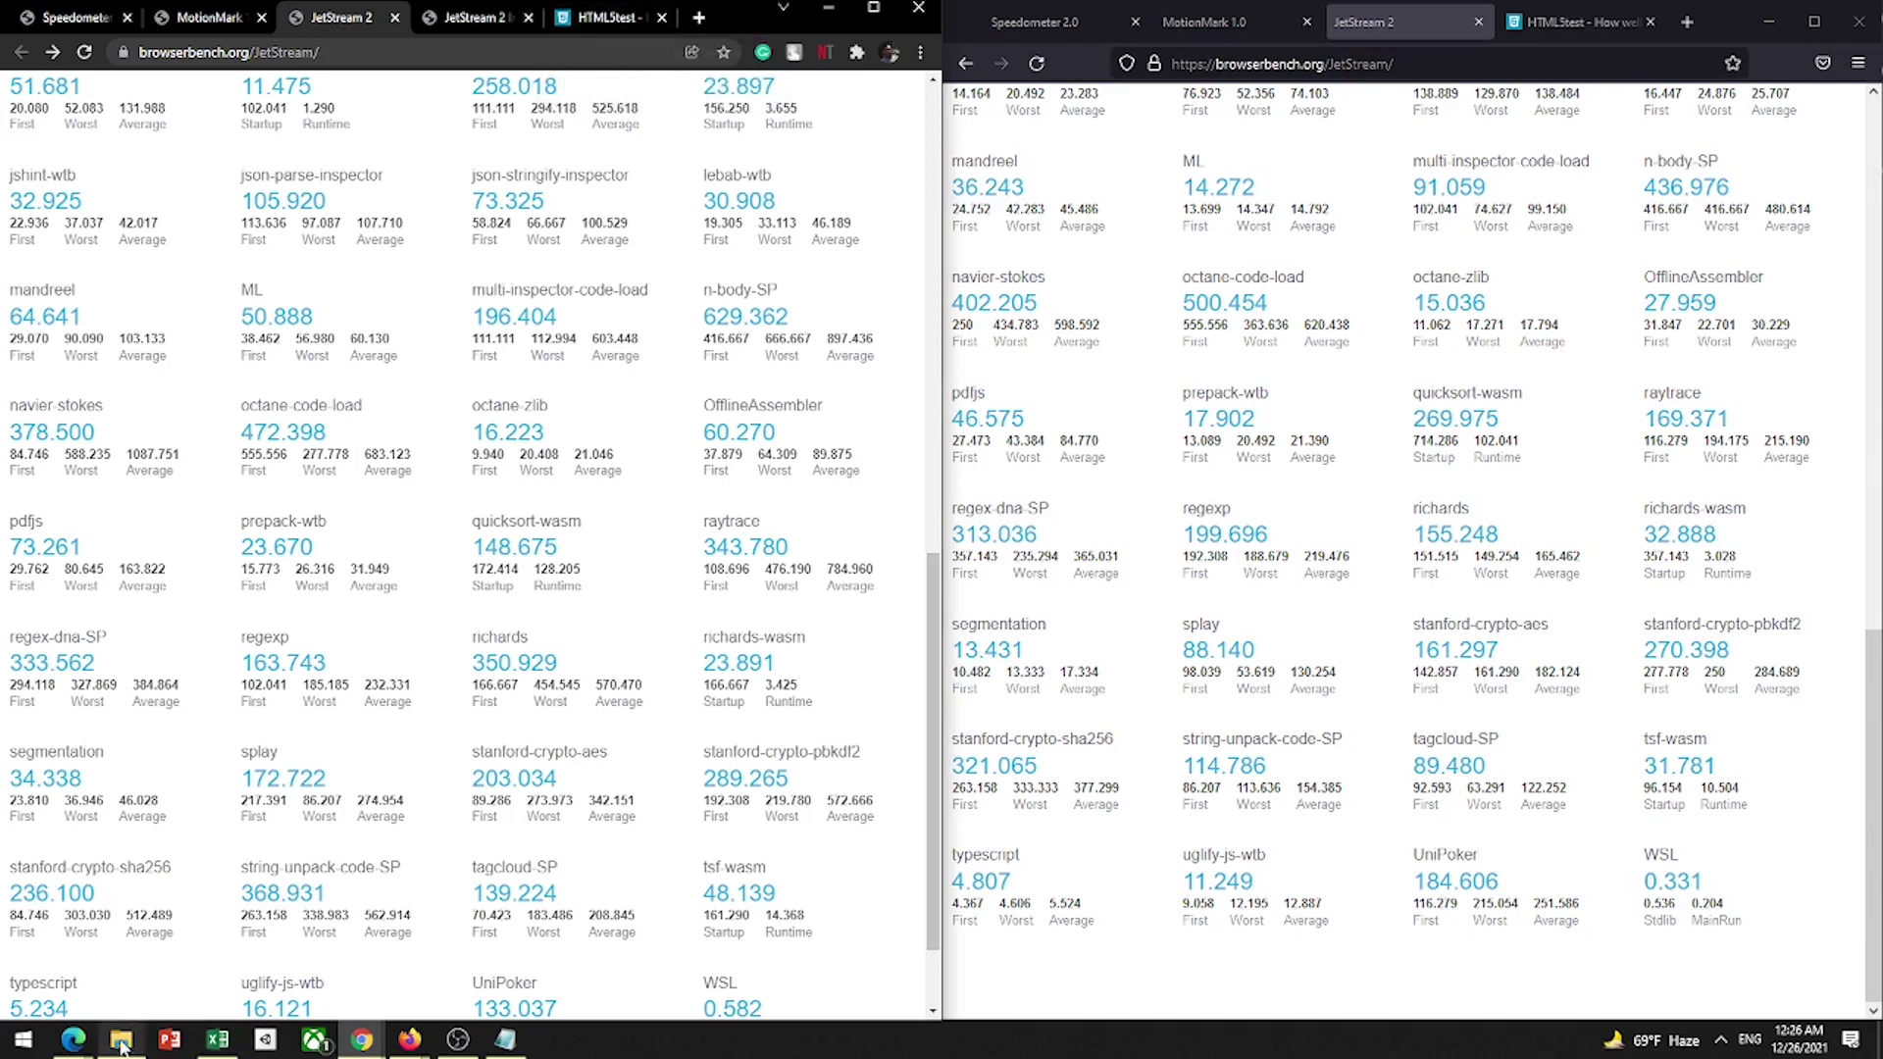
Step: Bring Edge's JetStream 2 results window forward and check its 87.436 score
mouse_move(72, 1042)
click(218, 957)
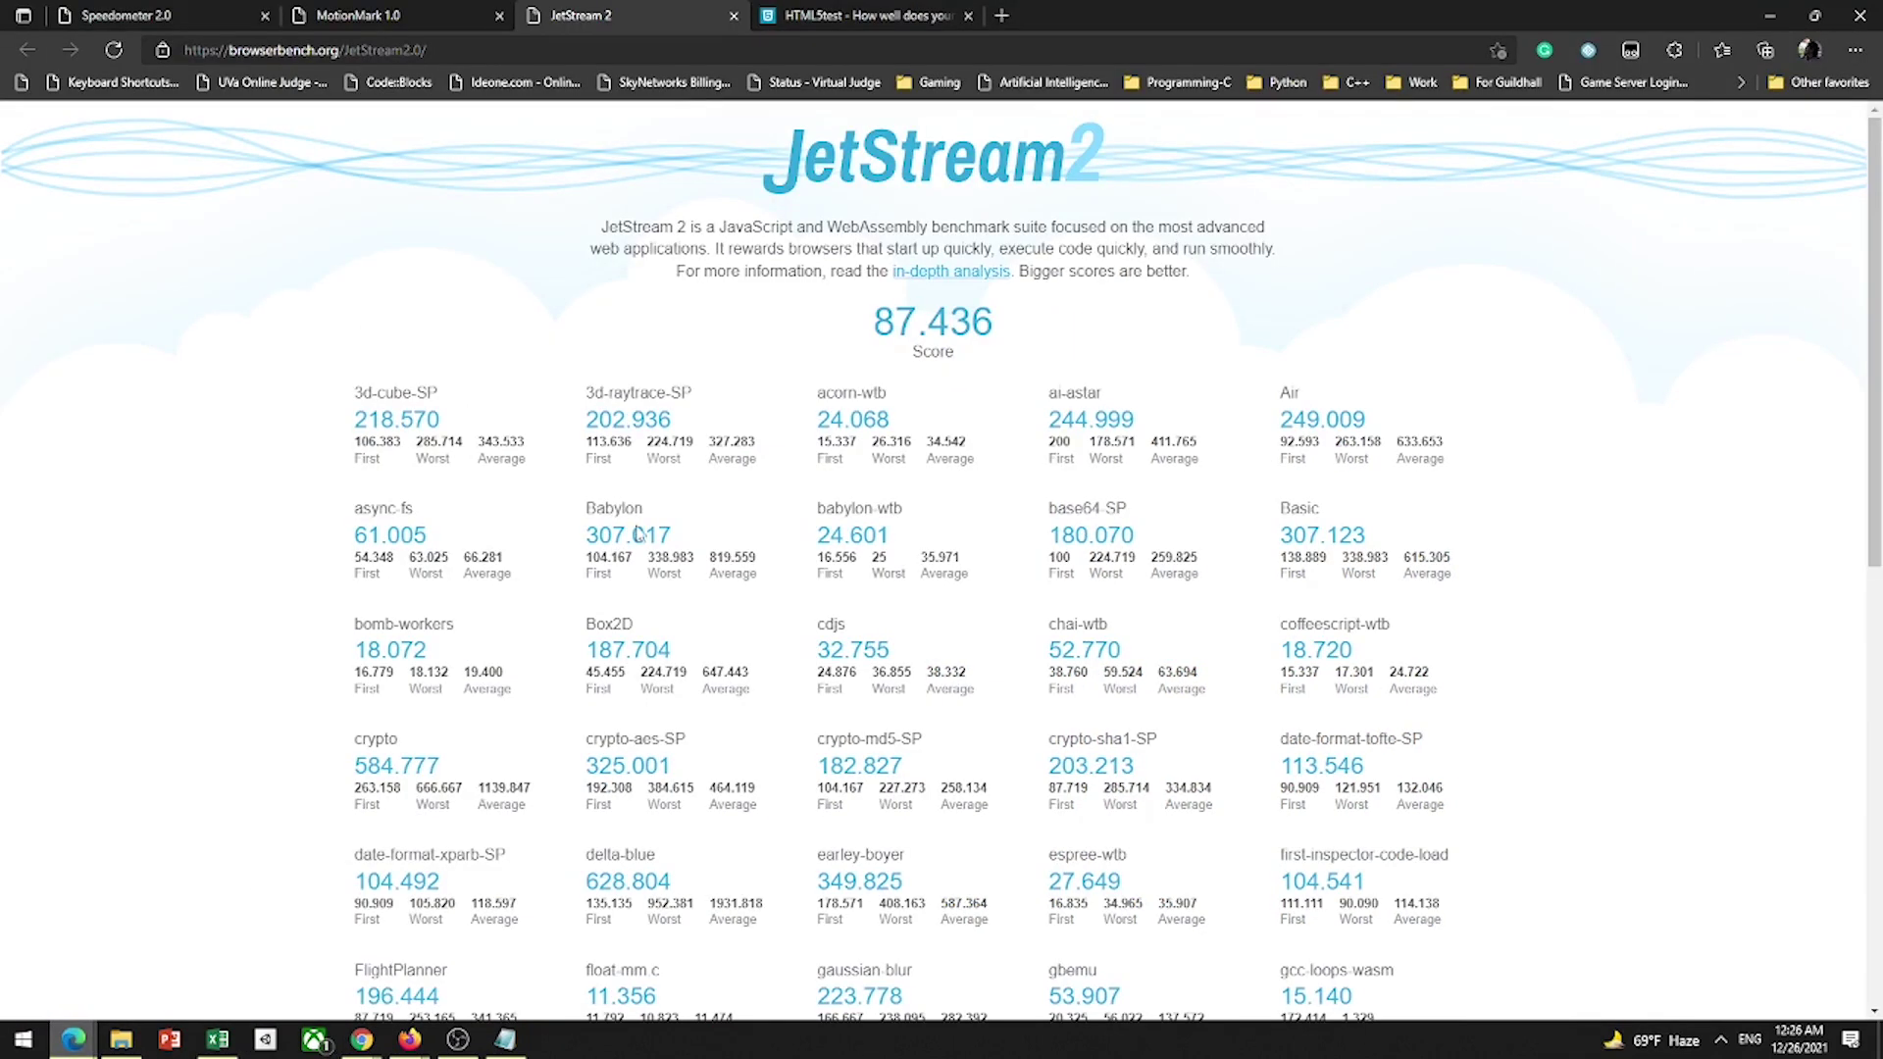
scroll(1036, 341, down, 3)
scroll(1036, 340, up, 3)
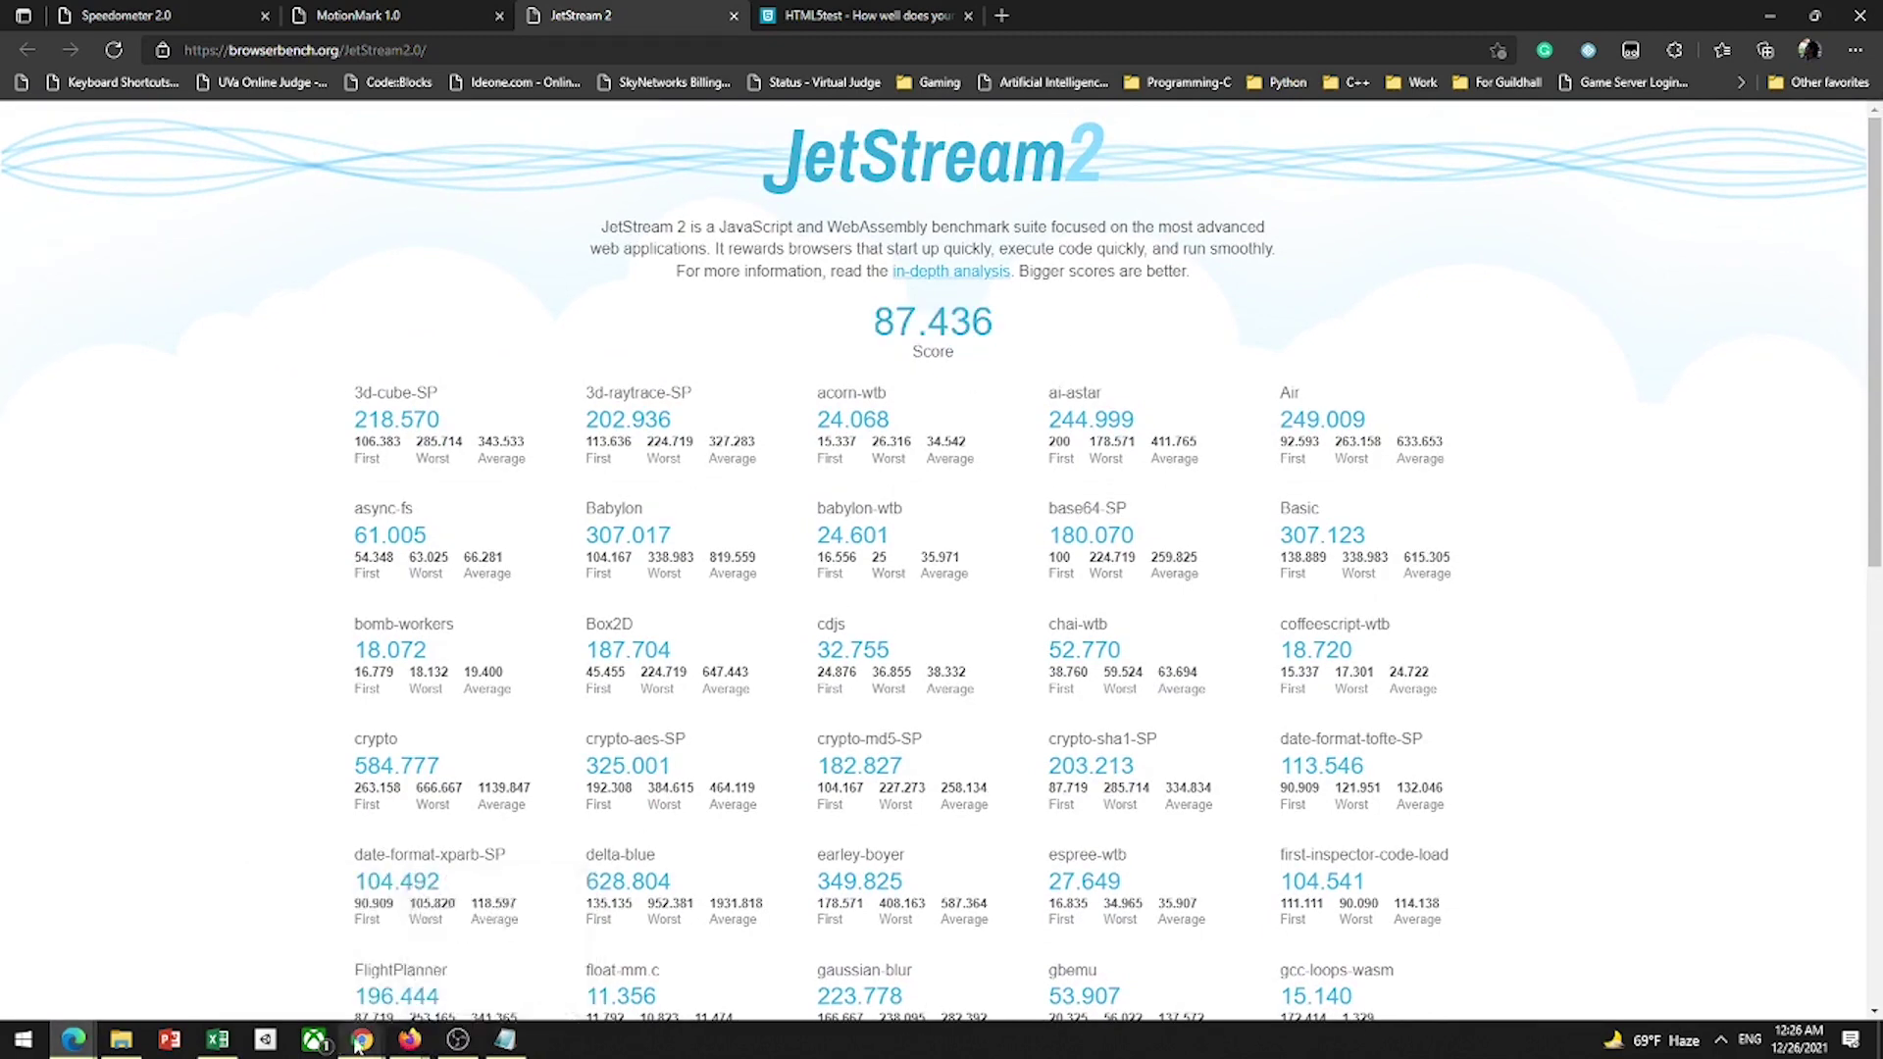
Step: Check Edge's JetStream score in cell D4 of the sheet, then go back to Edge's results
click(232, 1048)
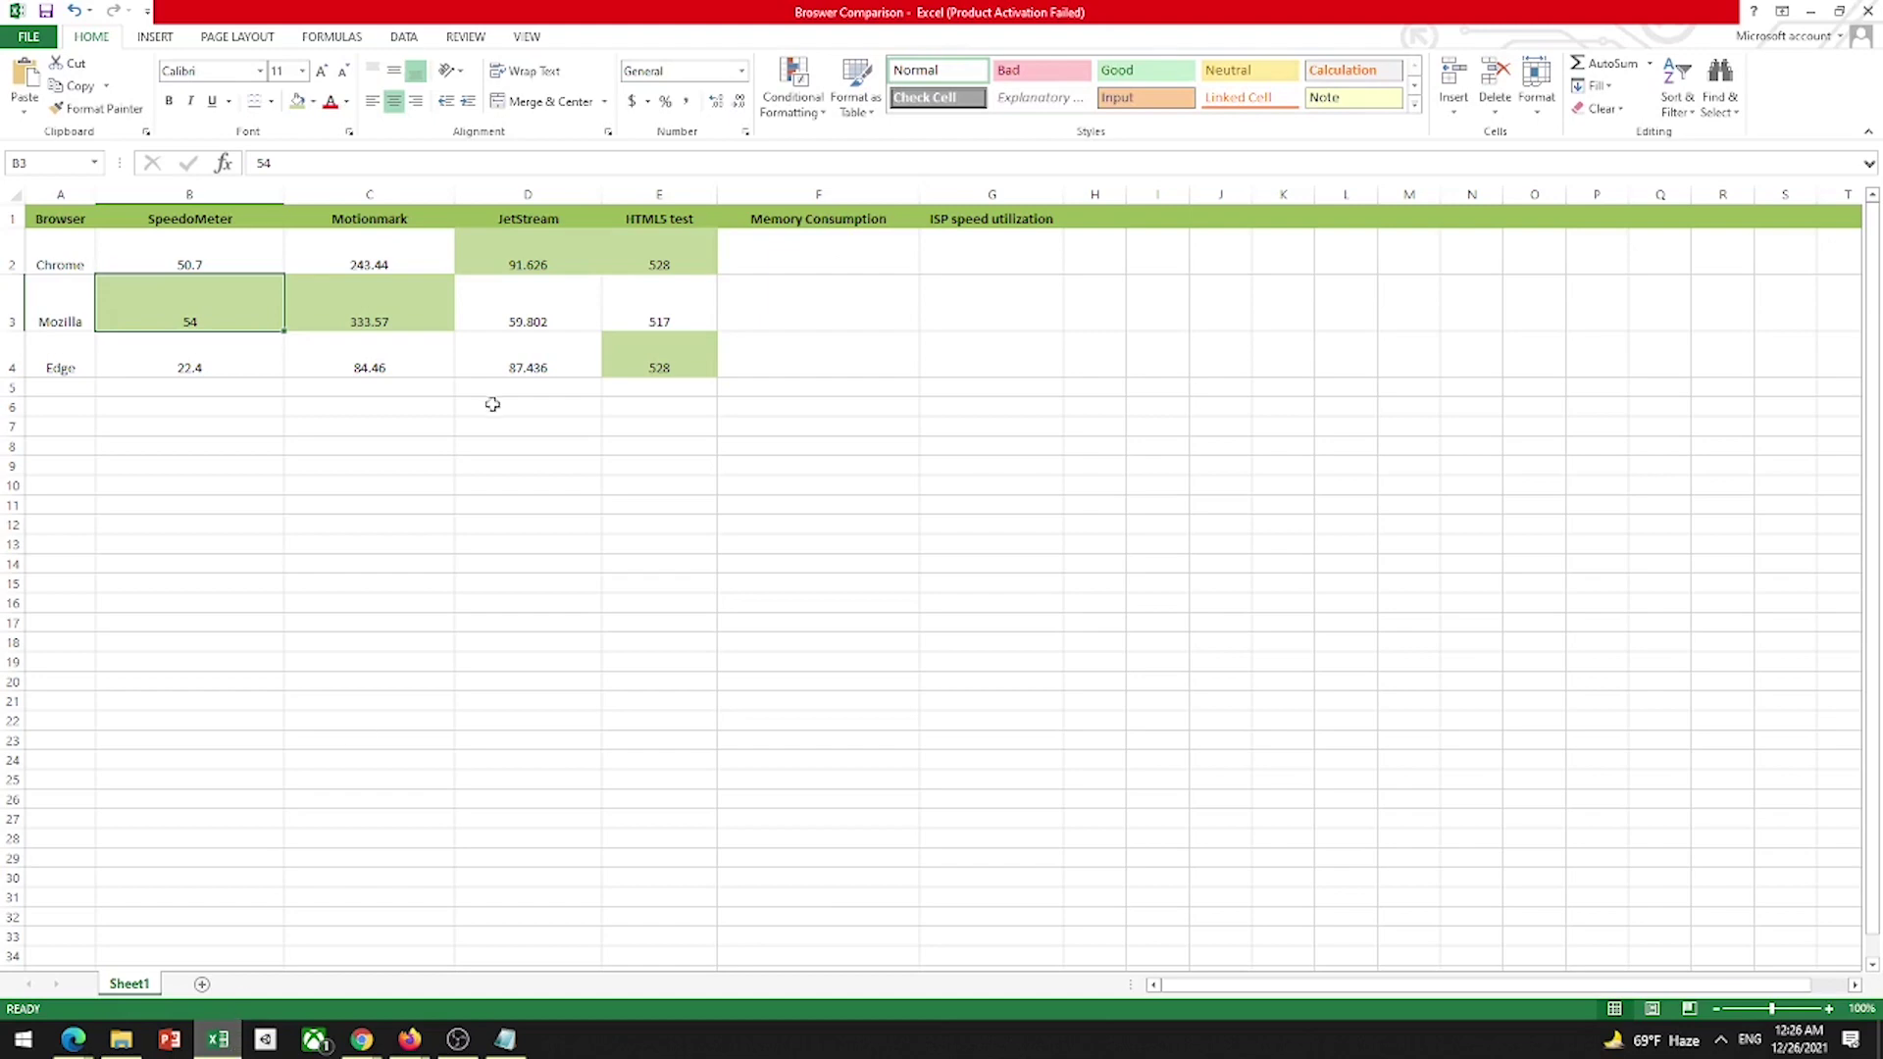
click(515, 377)
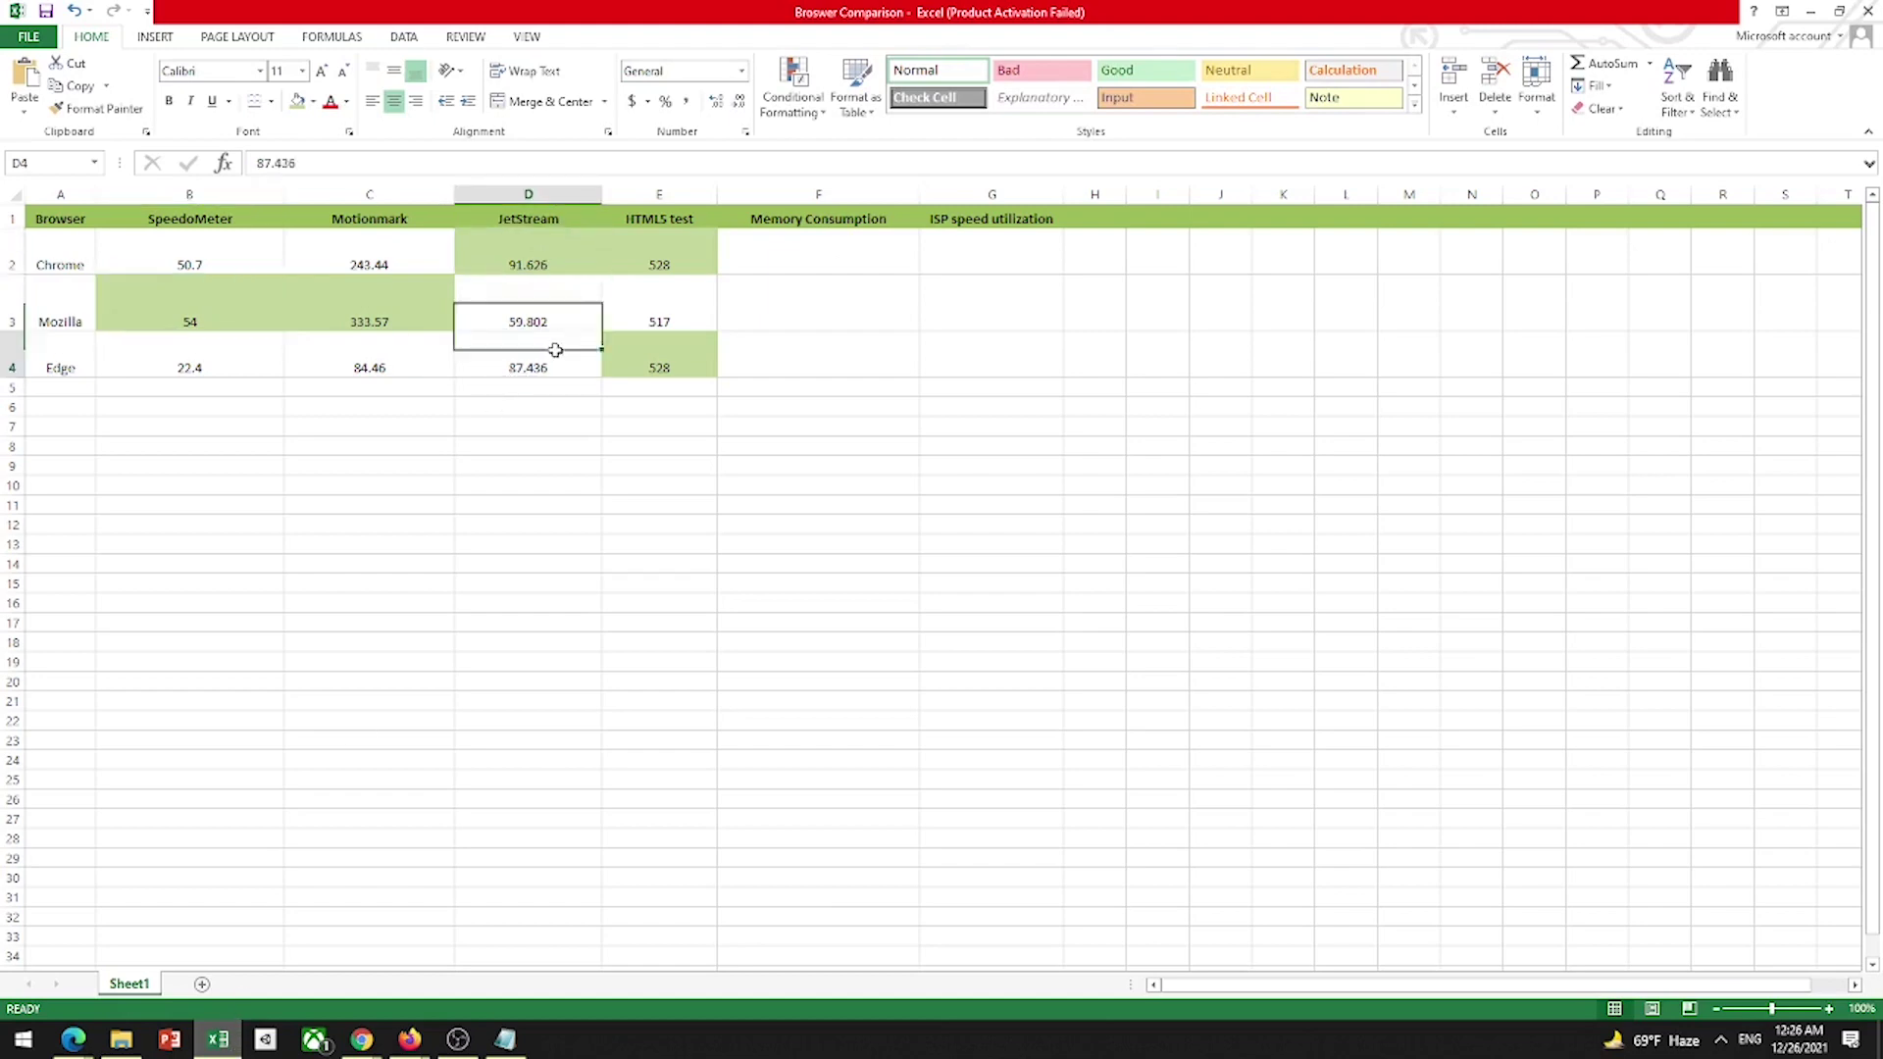
click(1810, 11)
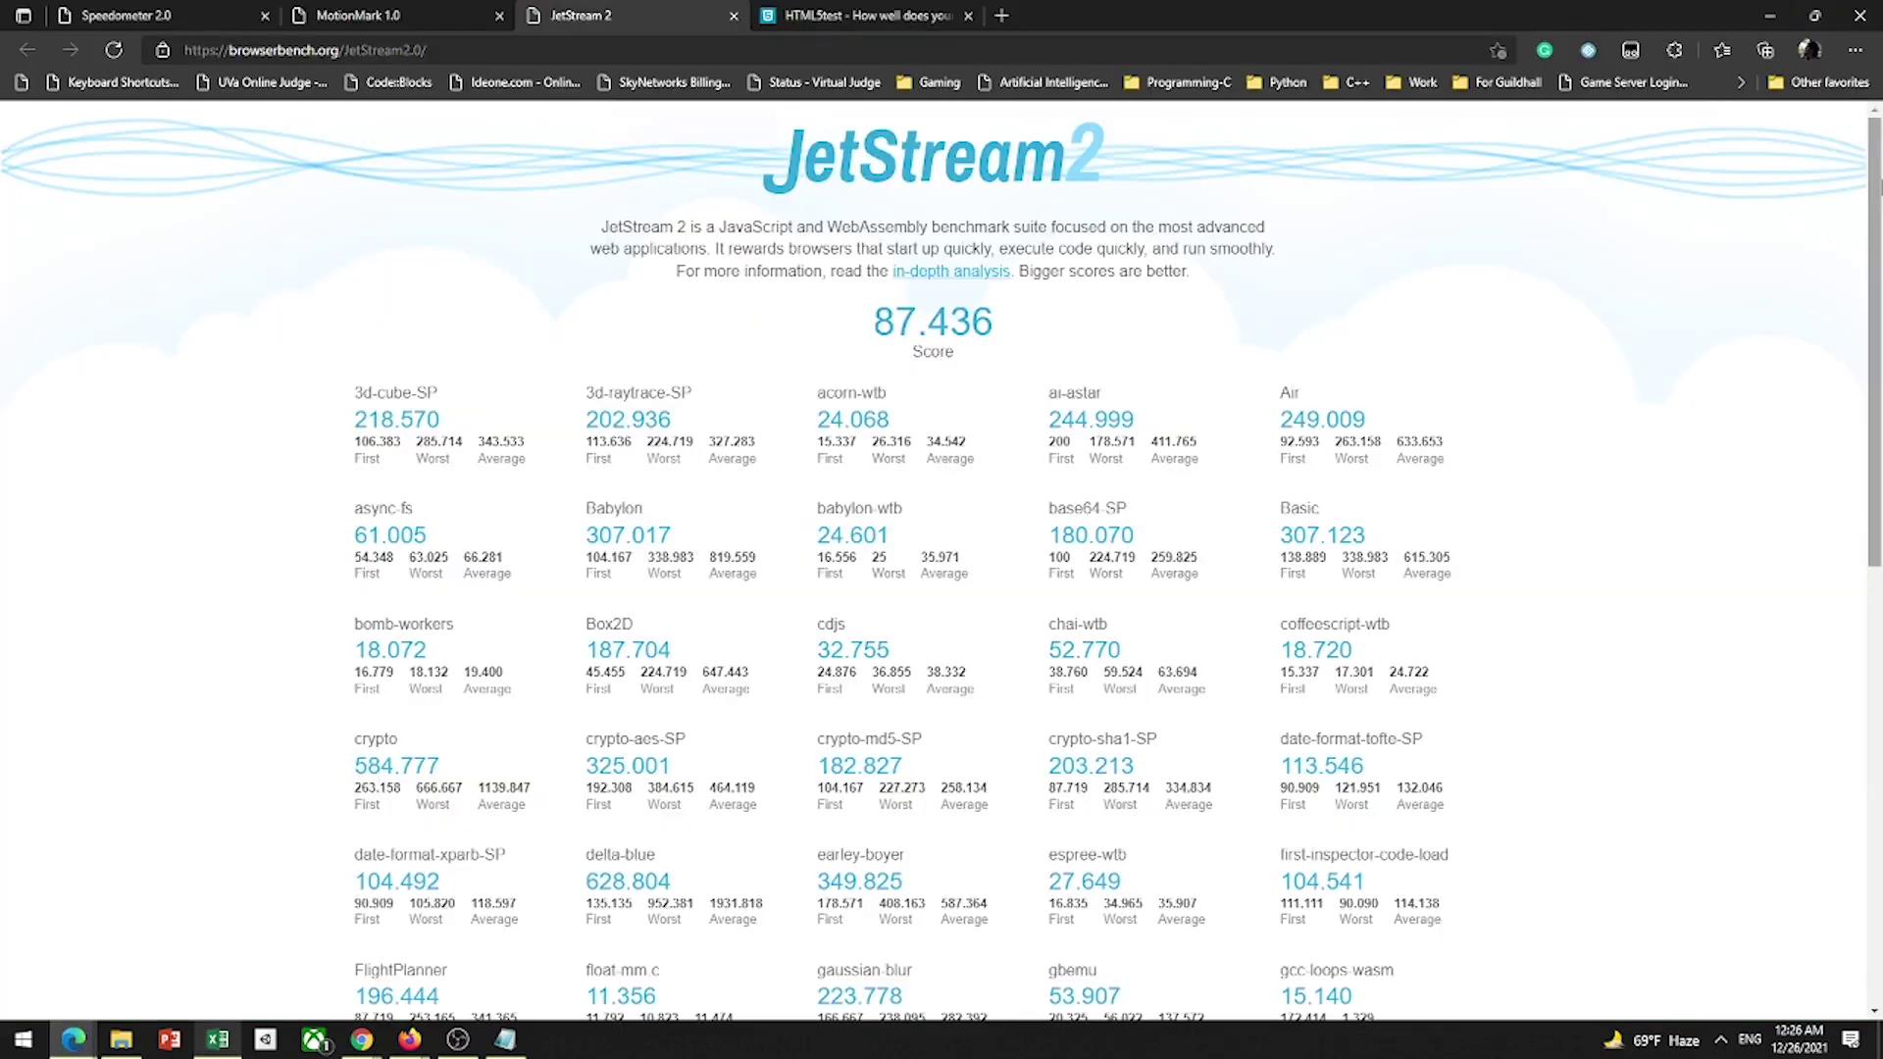
scroll(1878, 412, down, 5)
drag(1878, 411, 1878, 250)
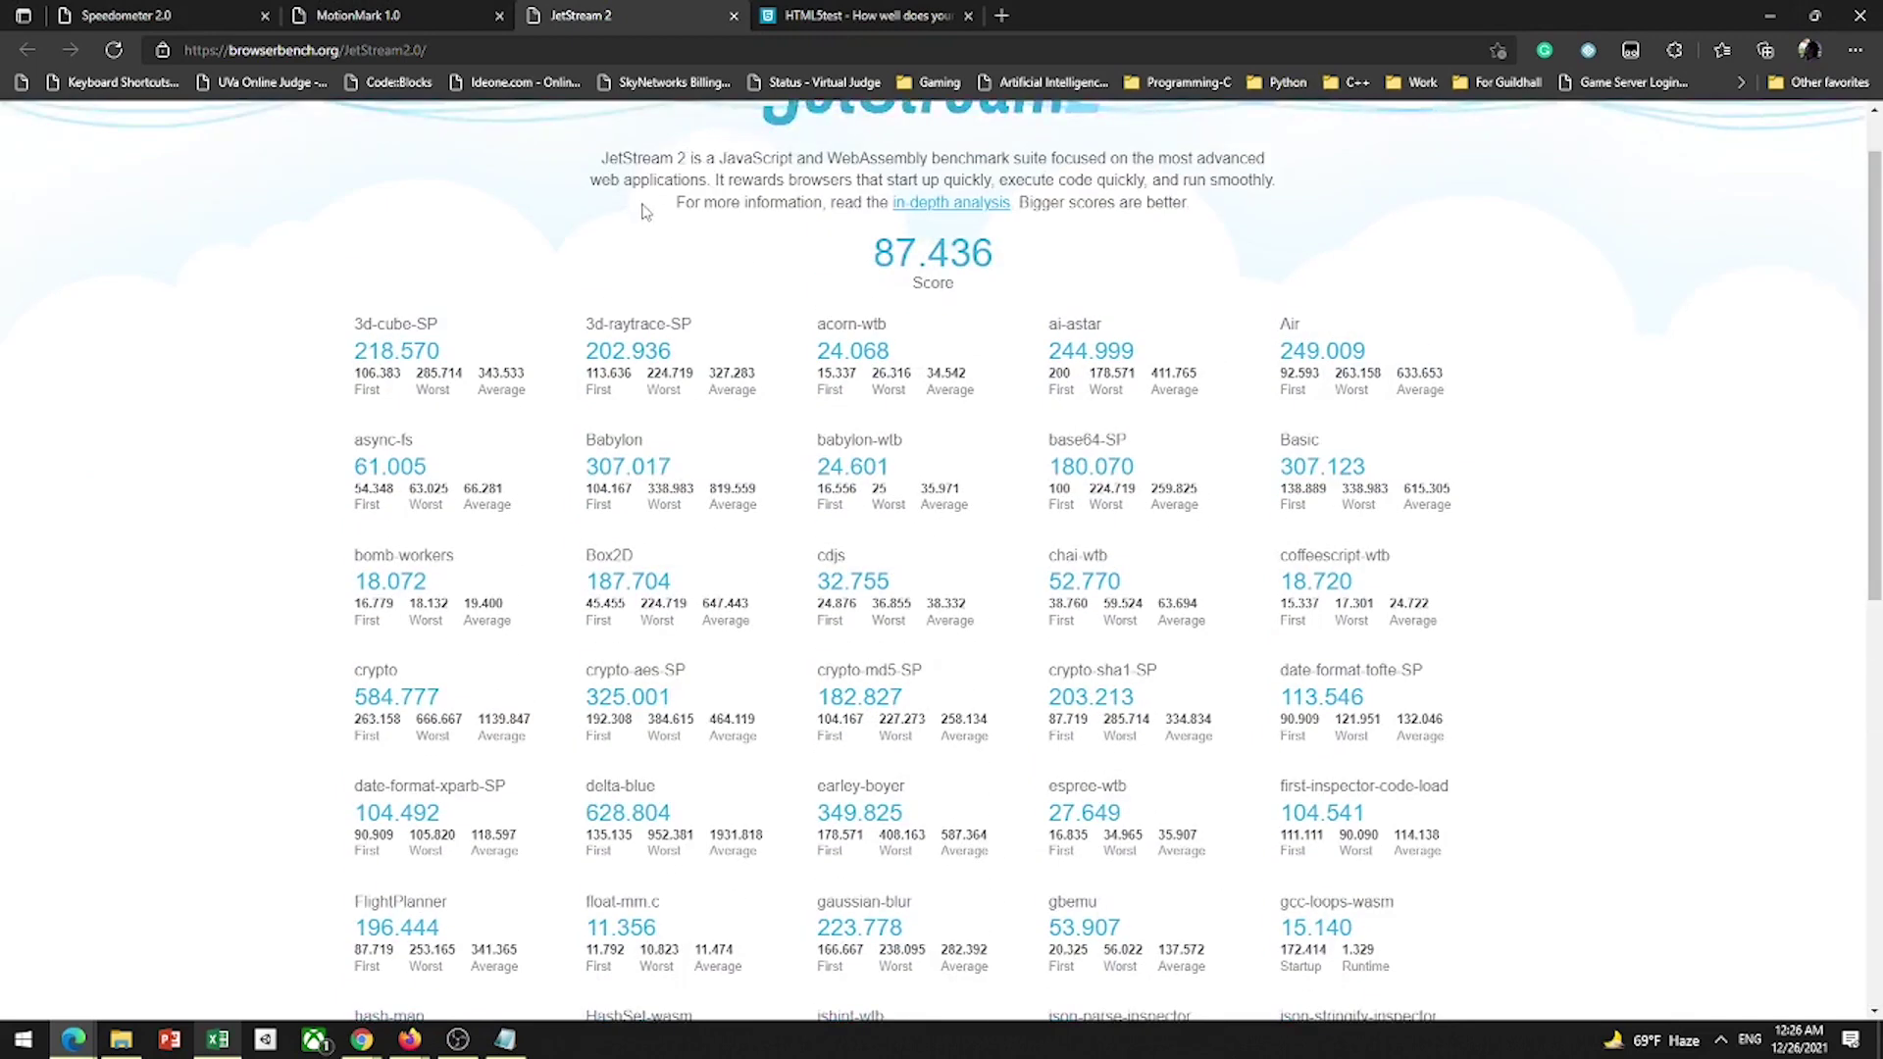
Step: Open Edge's HTML5test results and highlight its 528 score
click(802, 18)
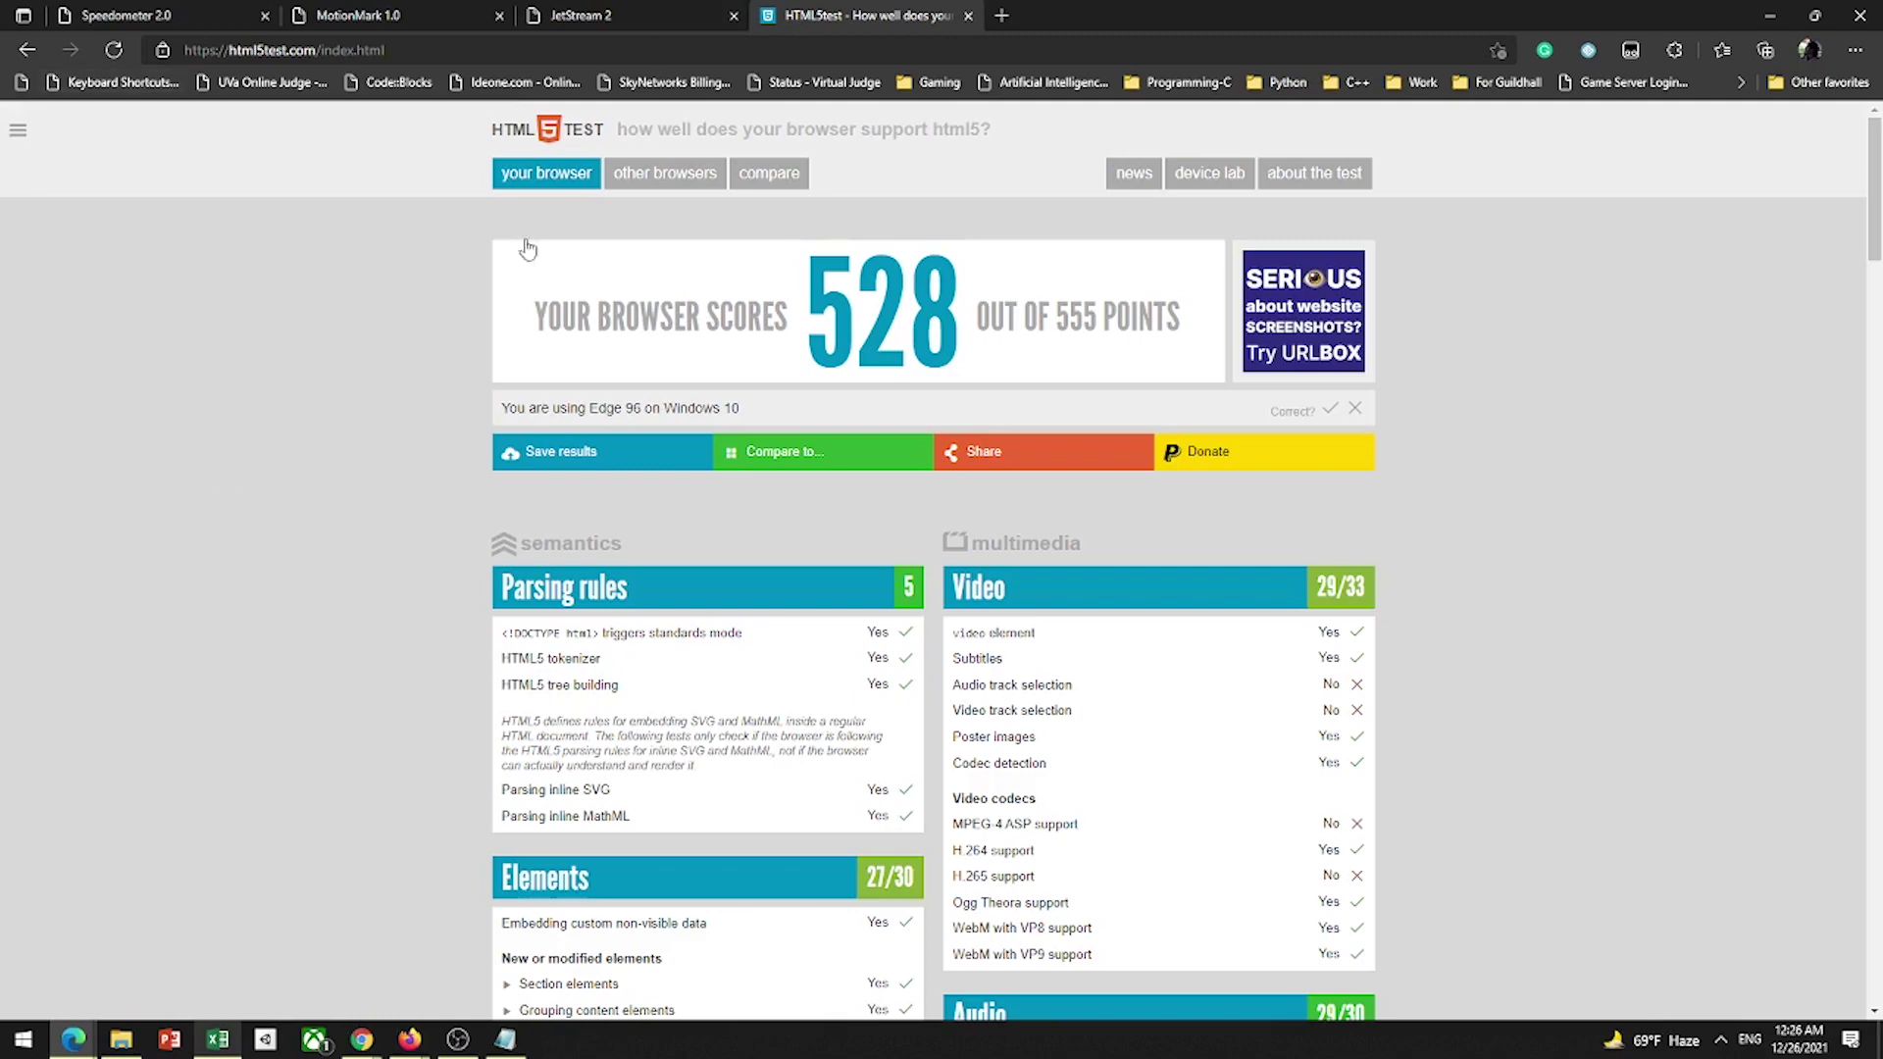
scroll(941, 559, down, 1)
scroll(755, 334, up, 1)
drag(812, 306, 1172, 294)
click(1172, 294)
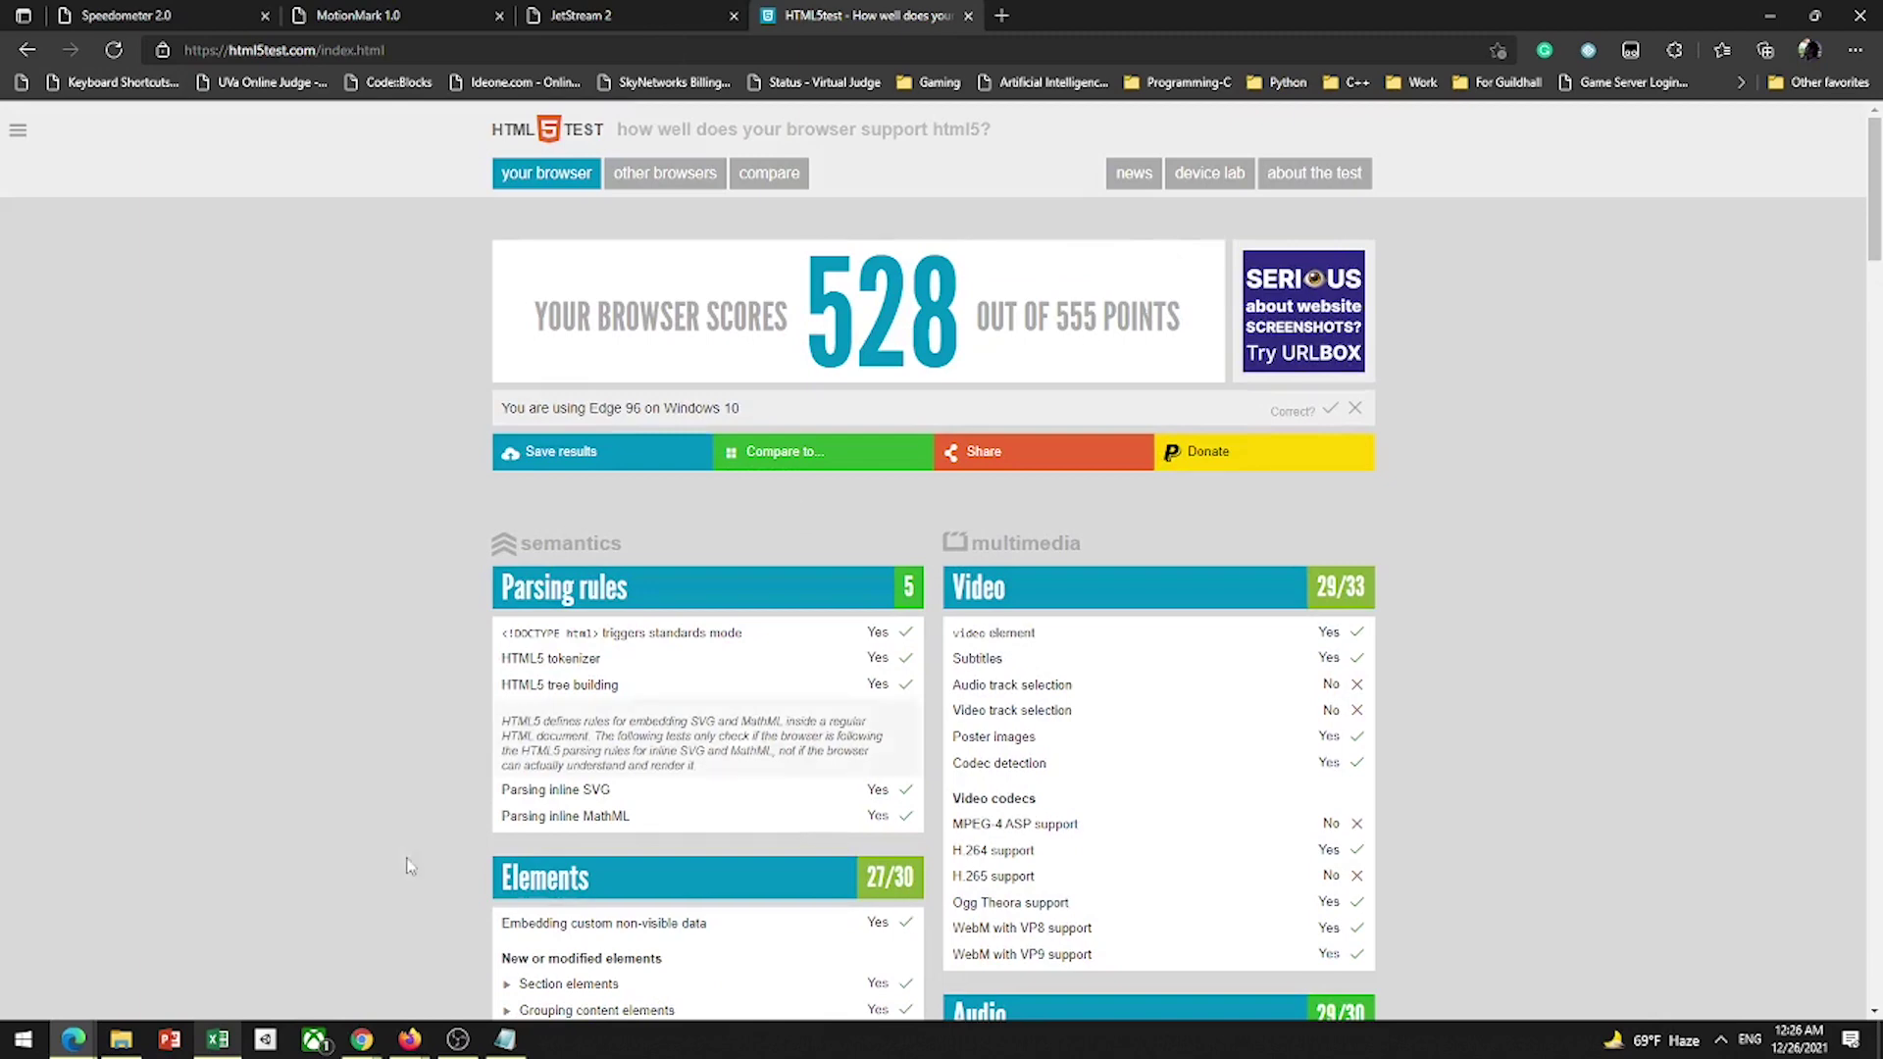
Step: Bring Chrome's window forward on its HTML5test results
click(362, 1039)
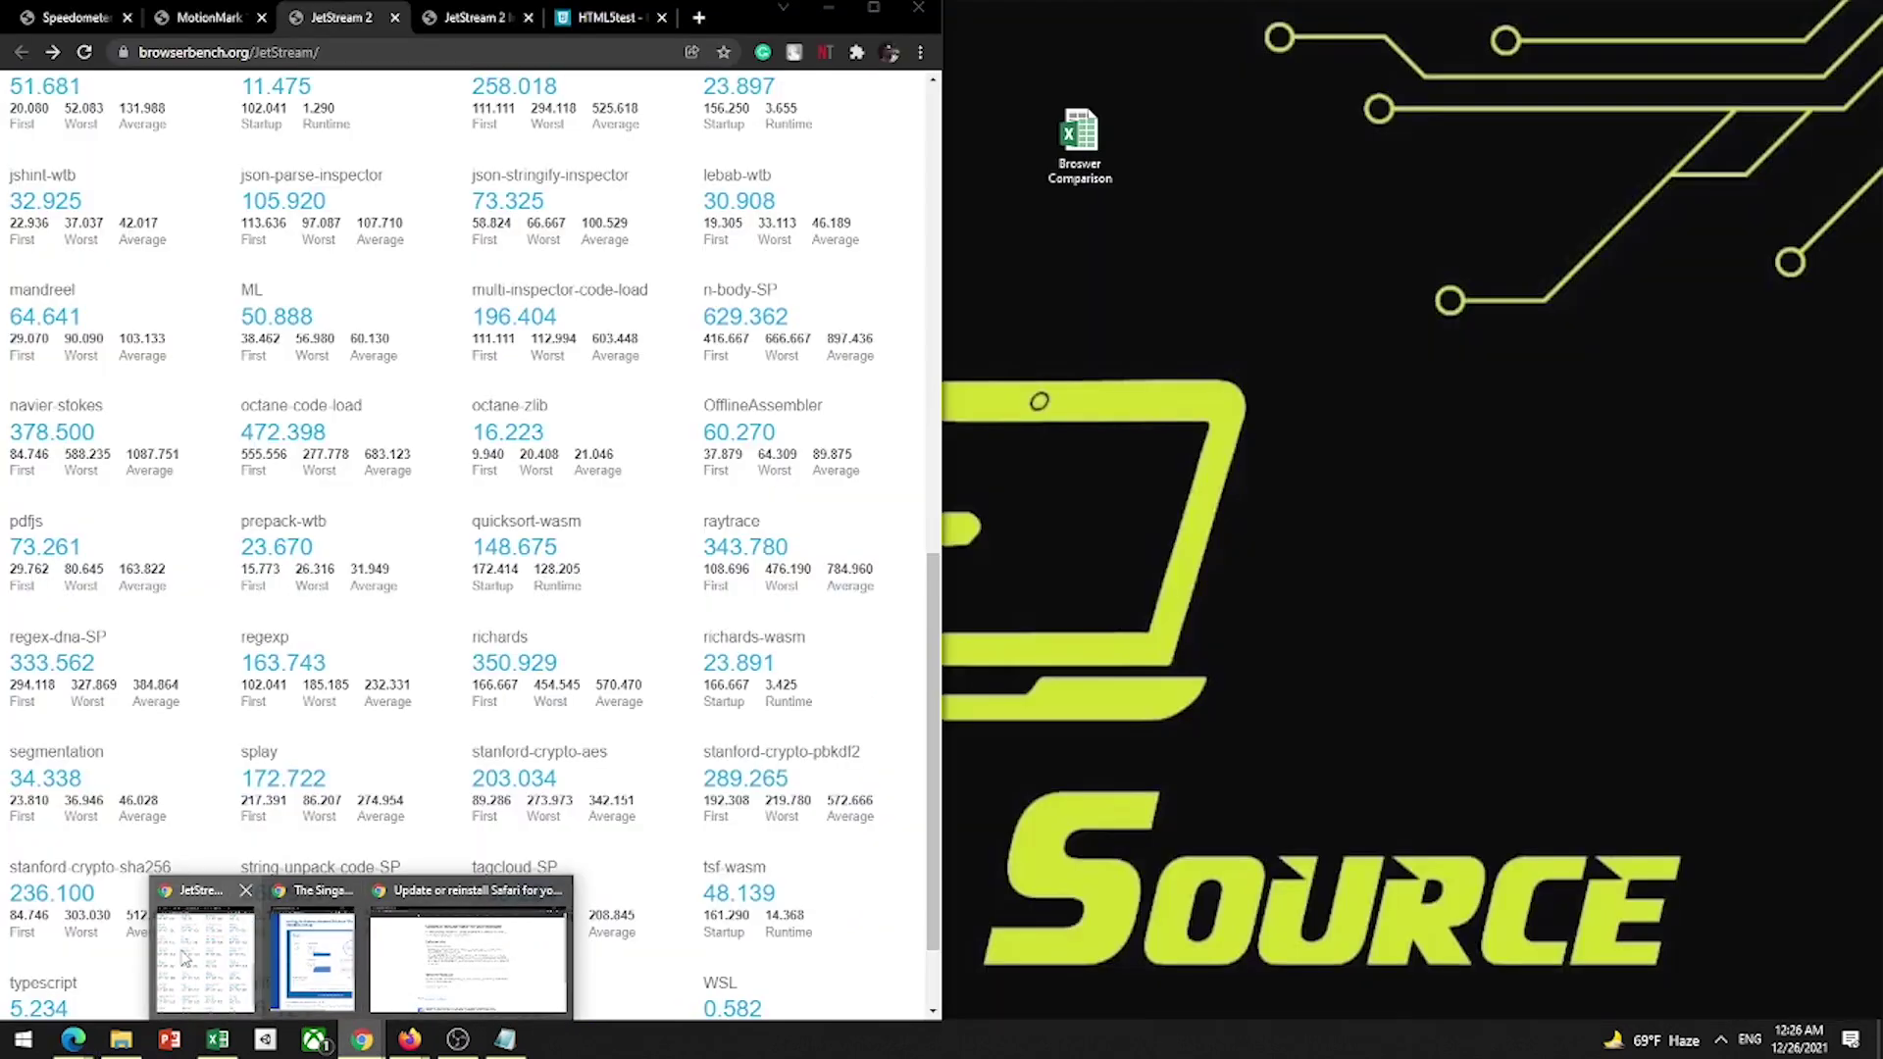
click(185, 957)
click(586, 20)
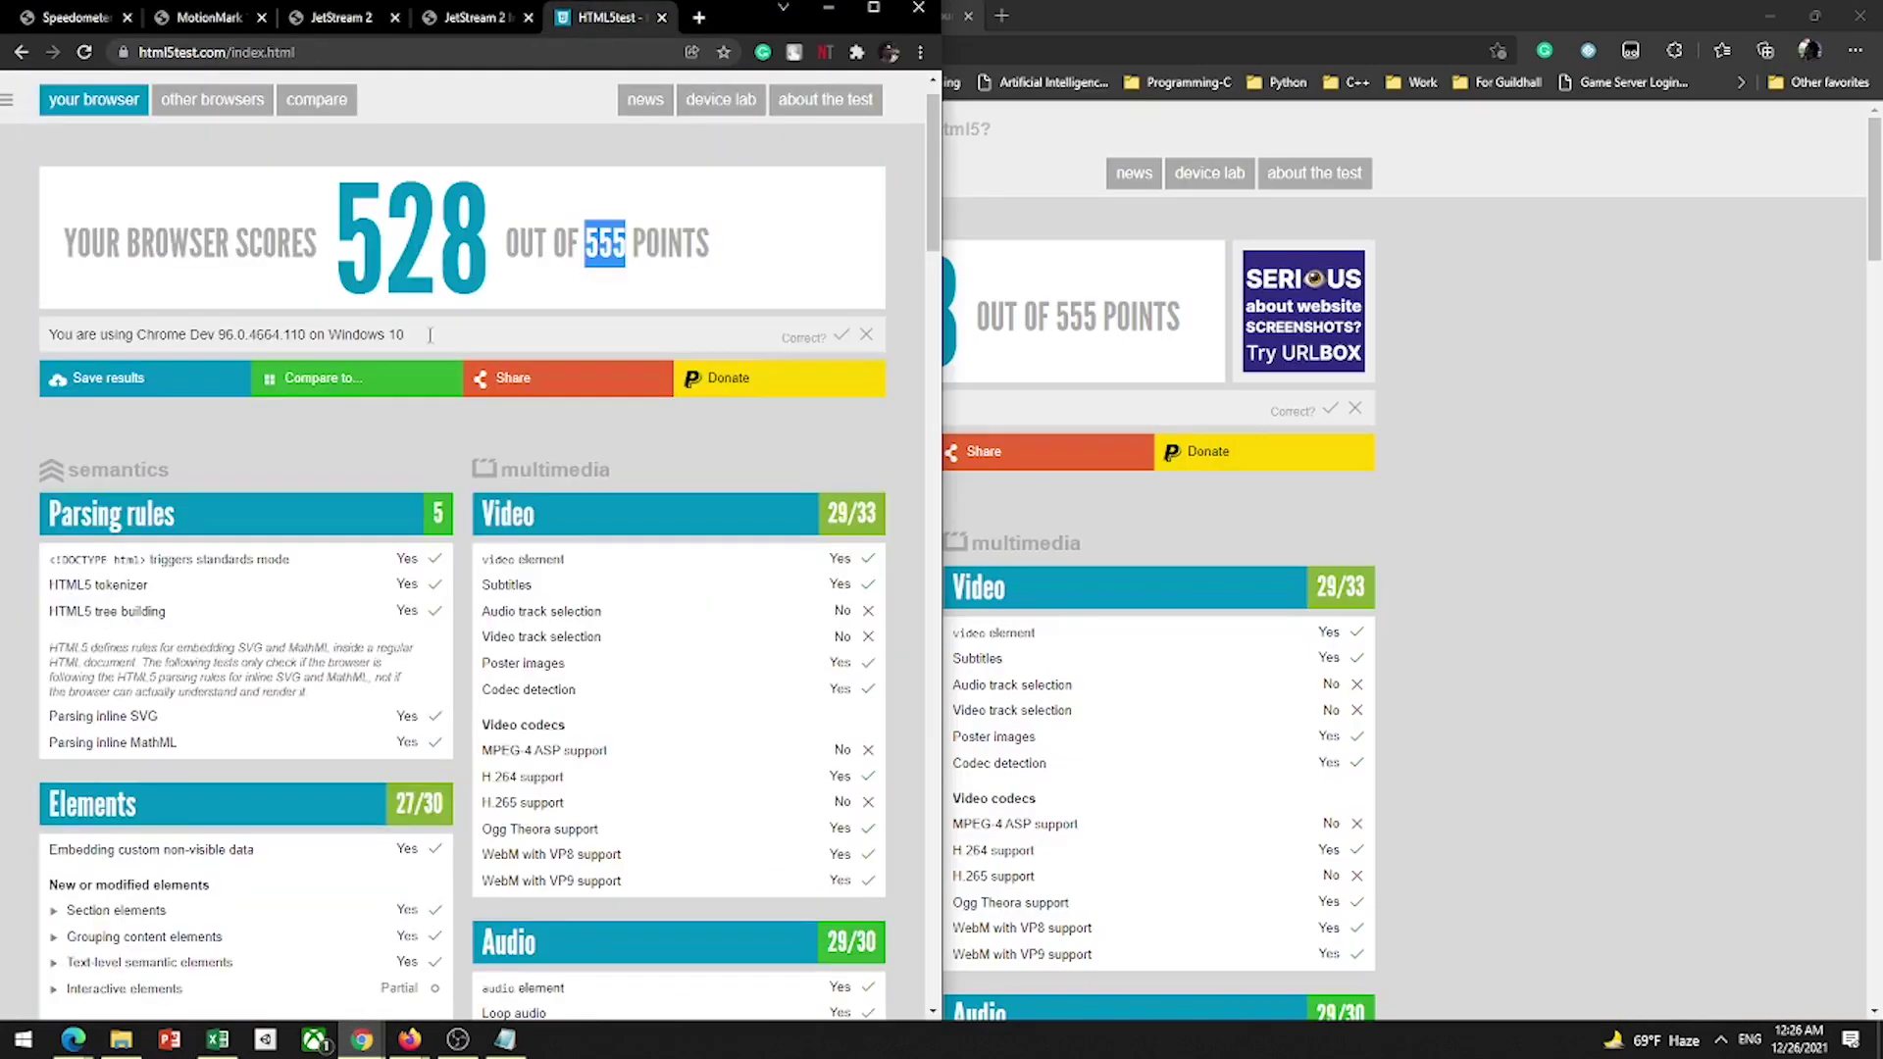
Step: Place Firefox's JetStream 2 window on screen beside Chrome's HTML5test page
click(395, 1042)
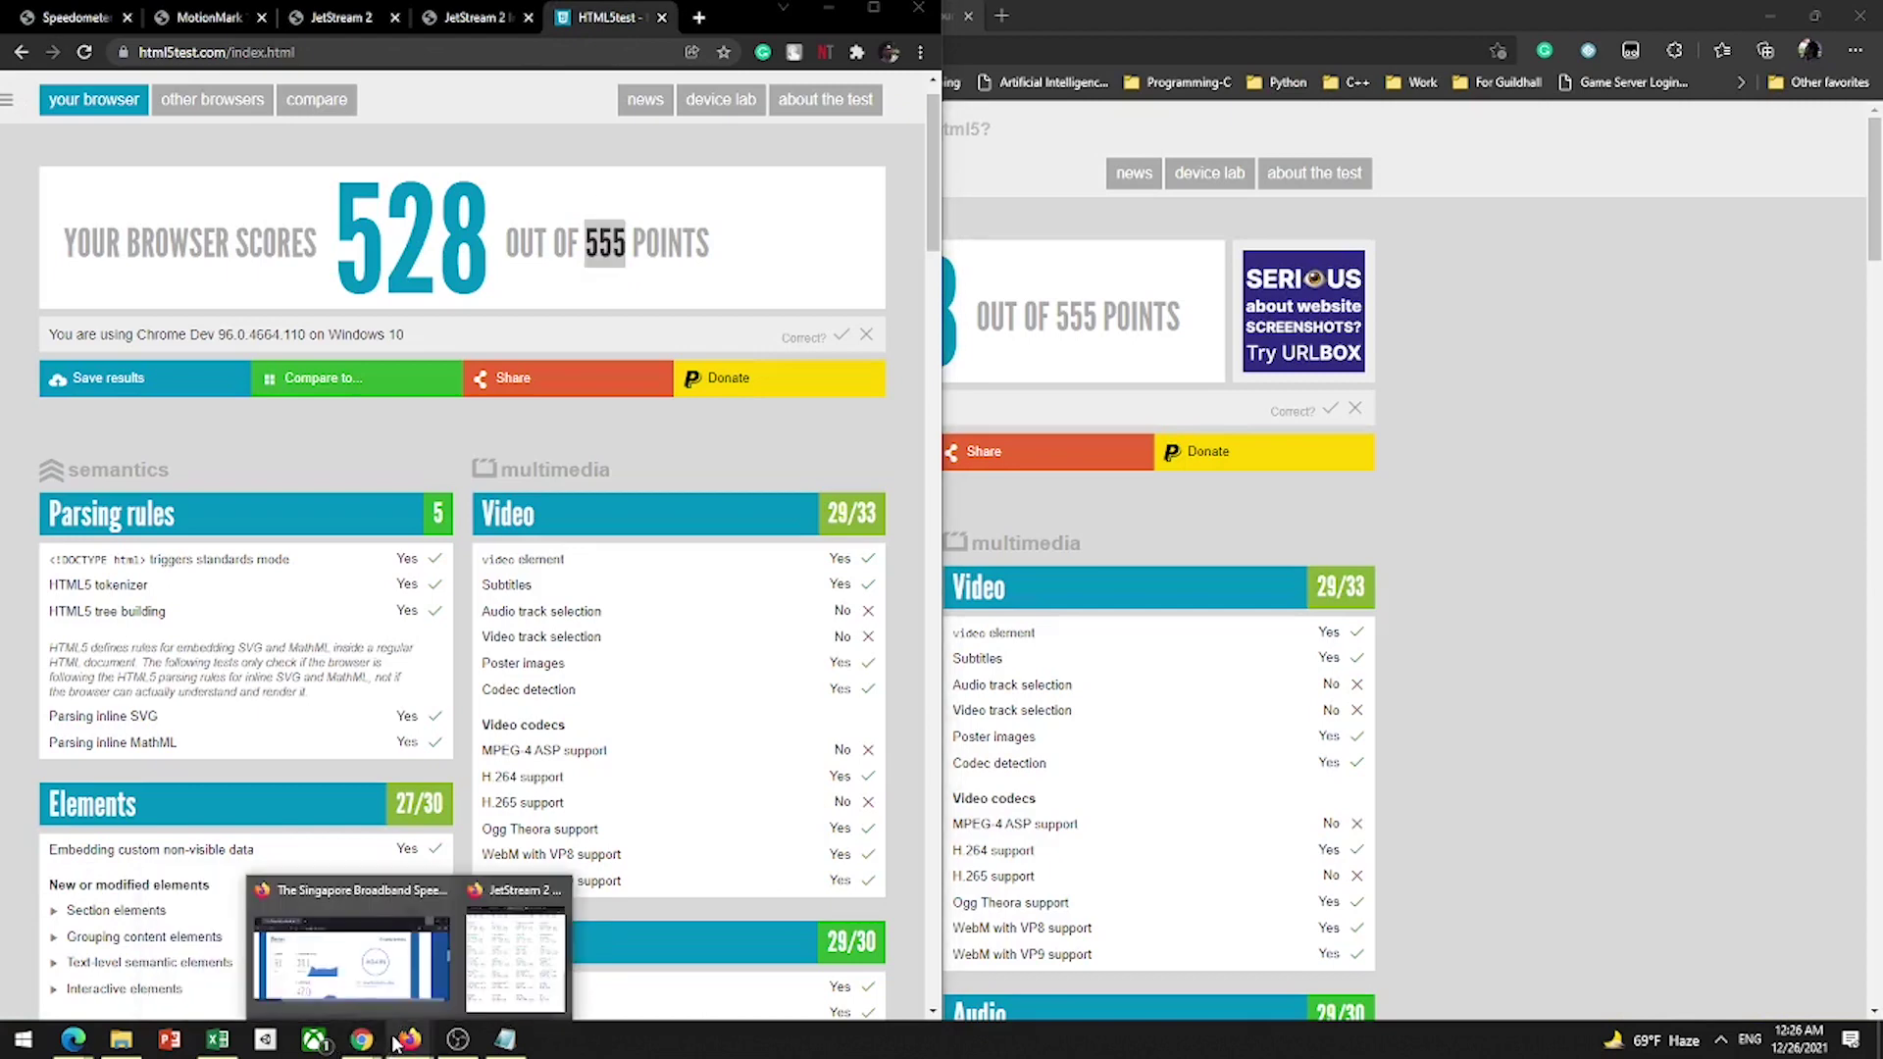
mouse_move(362, 1039)
mouse_move(471, 922)
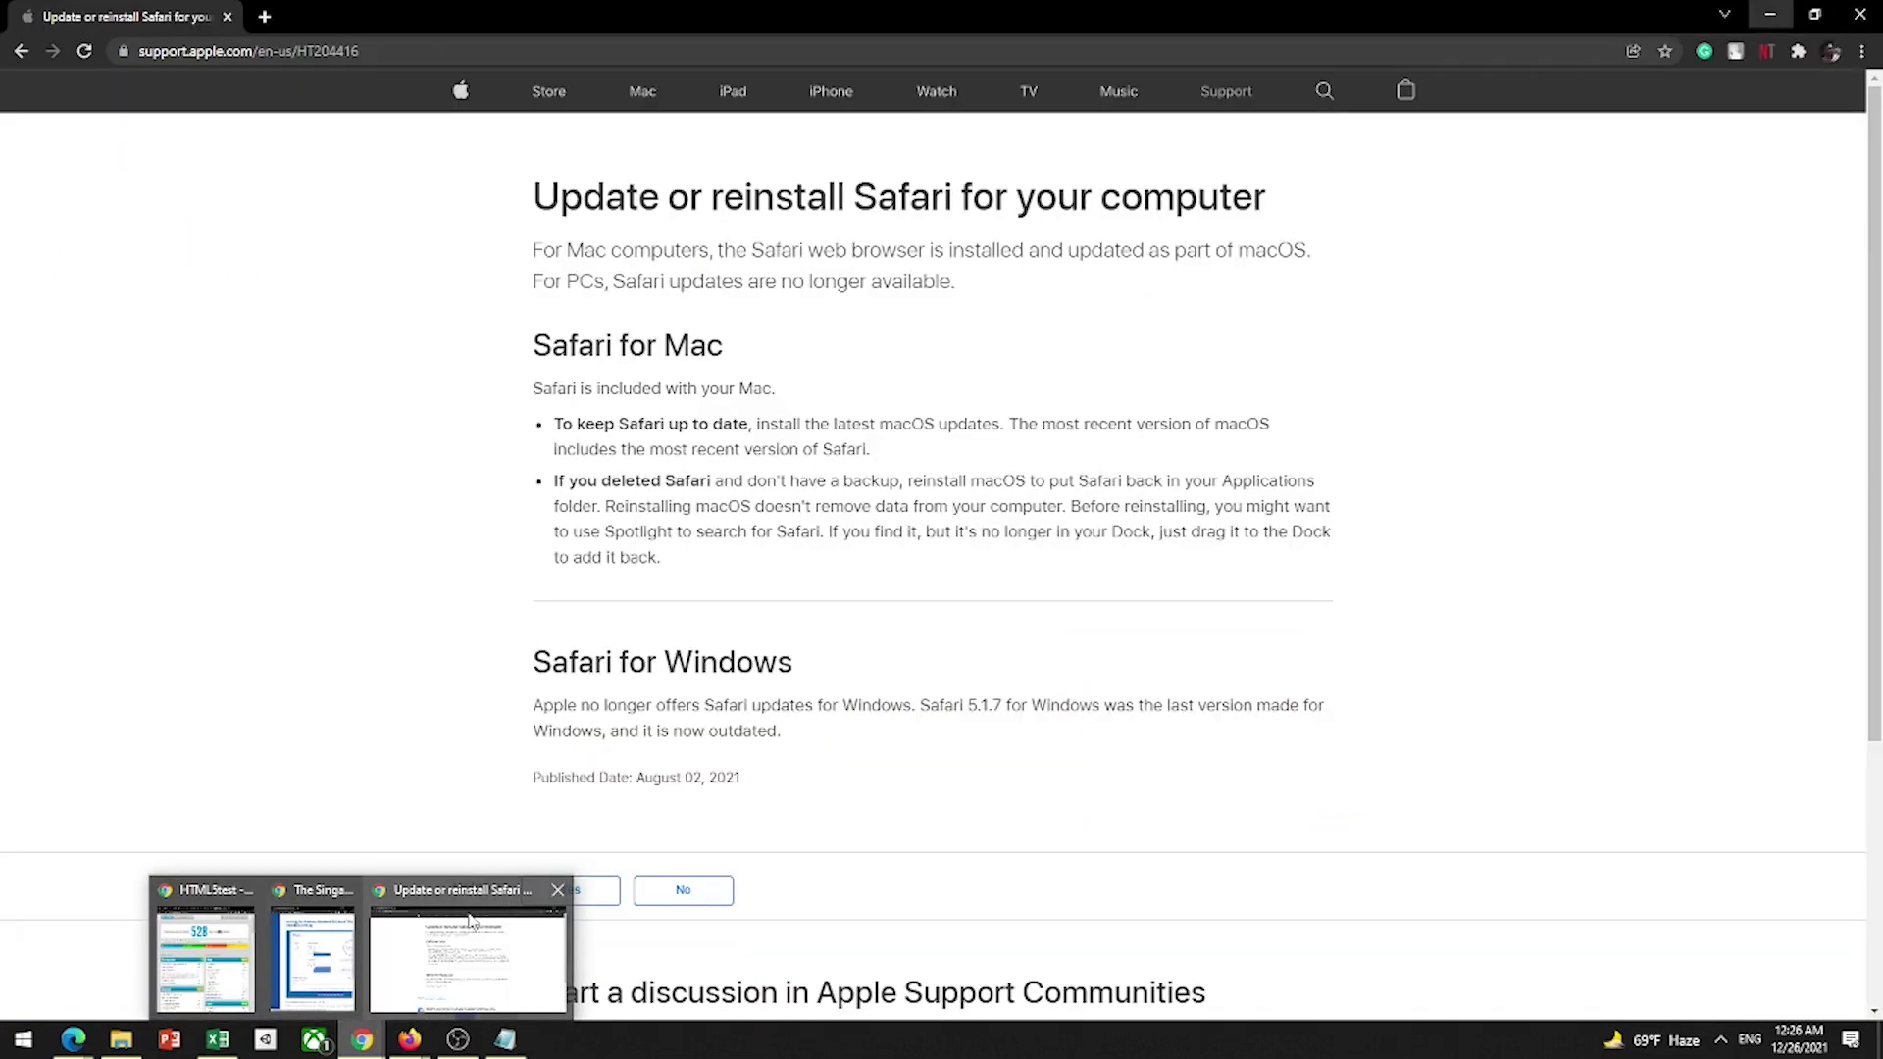
mouse_move(236, 937)
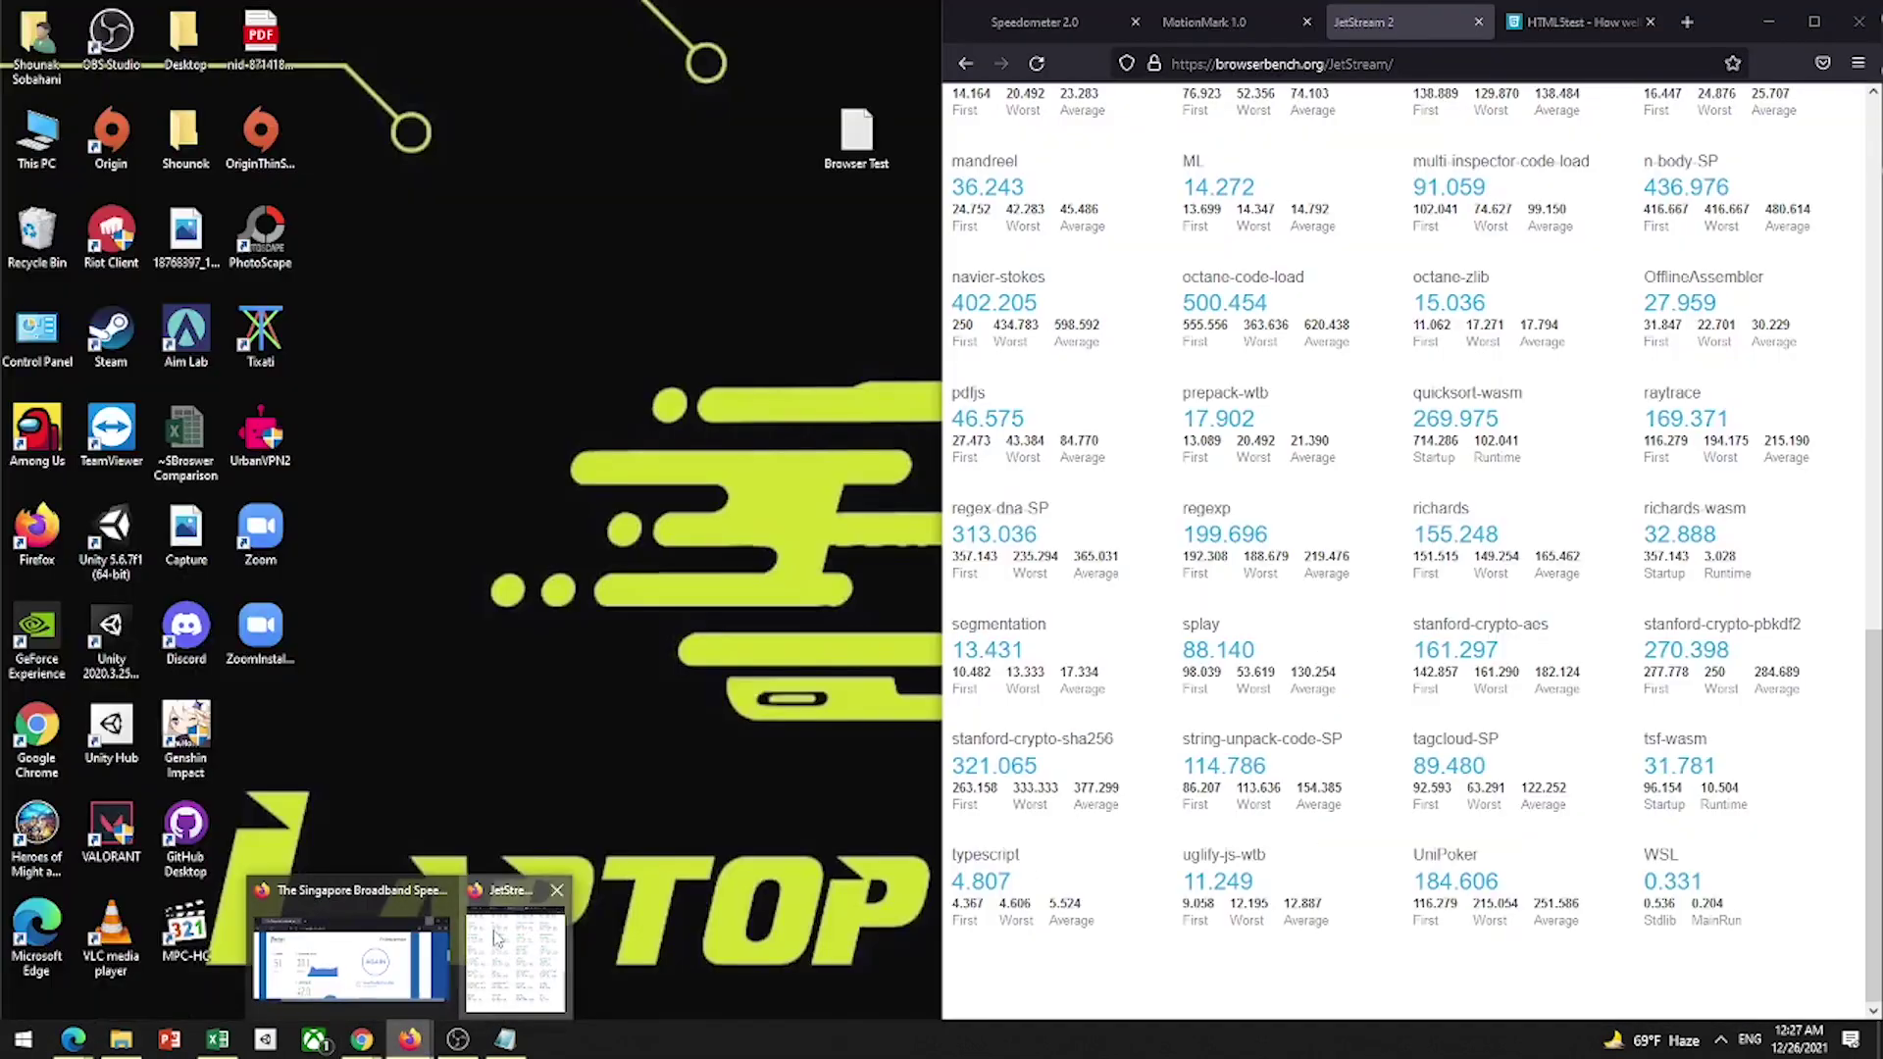
click(512, 951)
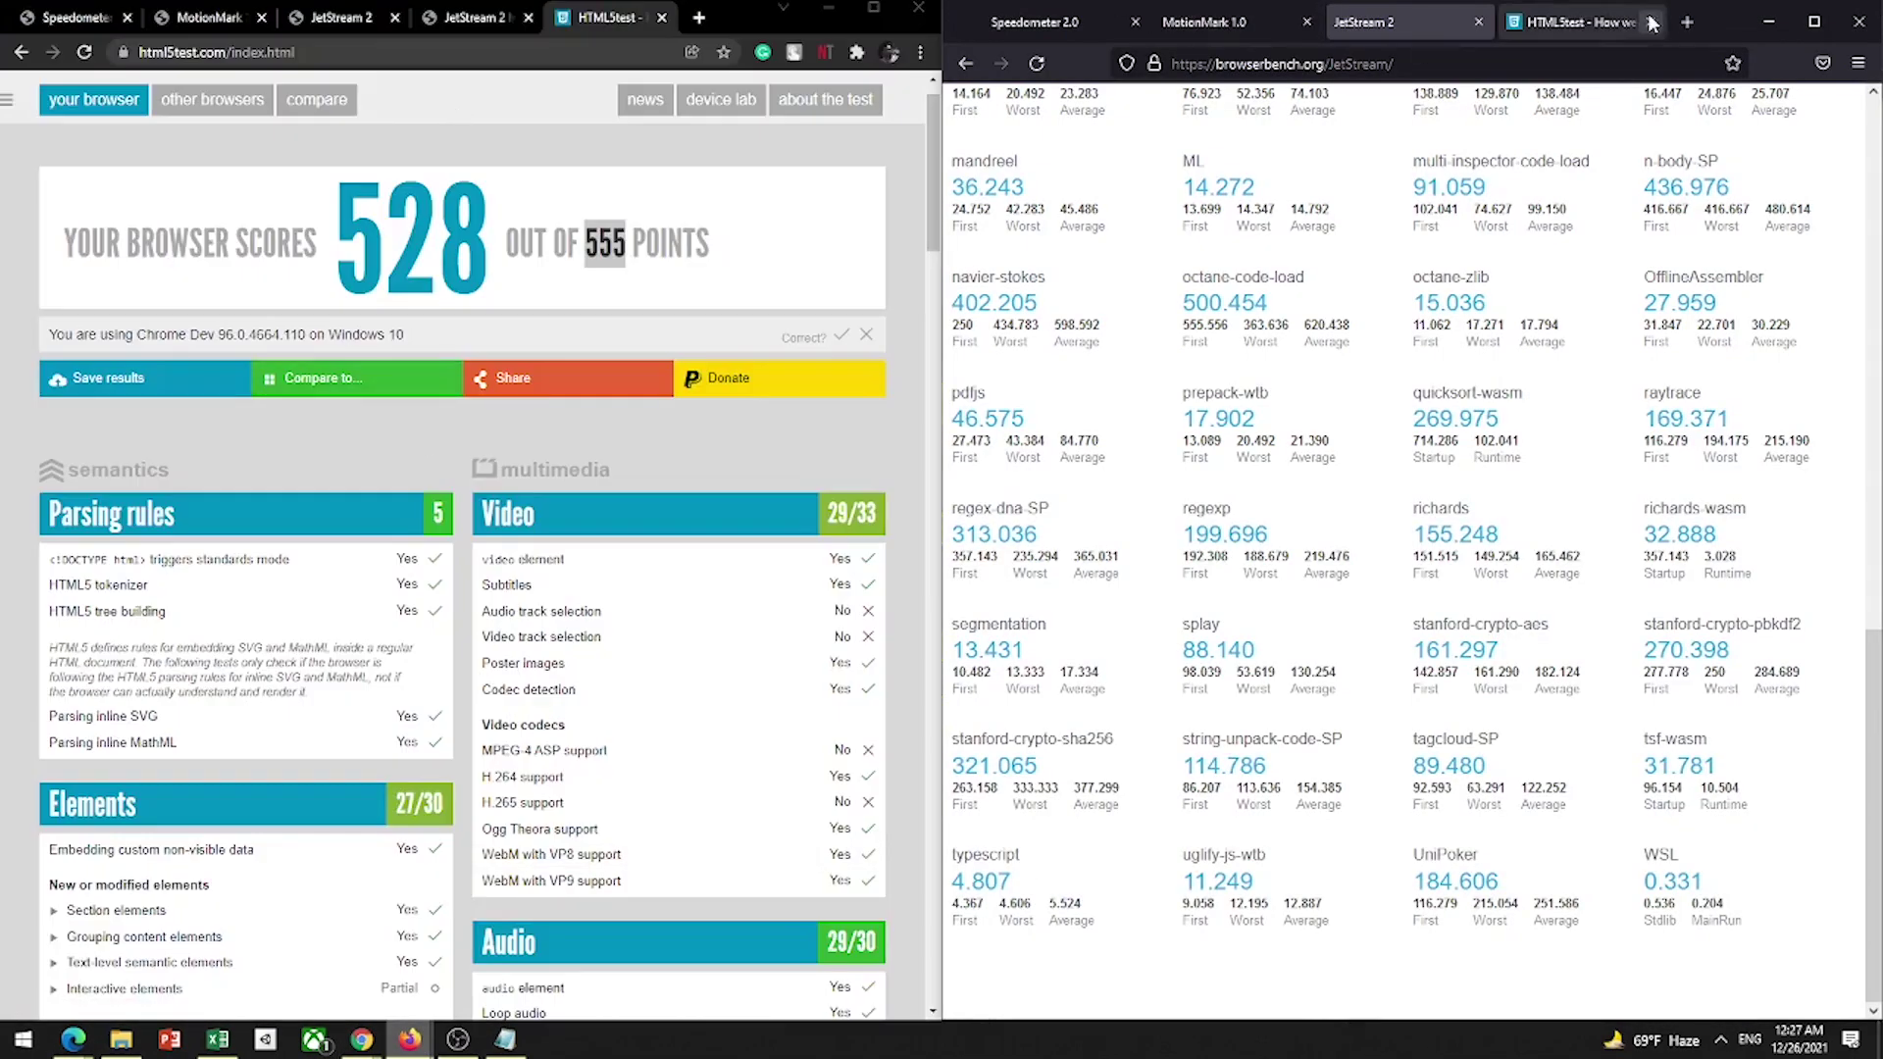
Step: Compare Firefox's HTML5test score of 517 section by section with Chrome's 528, then return to Excel
click(1612, 24)
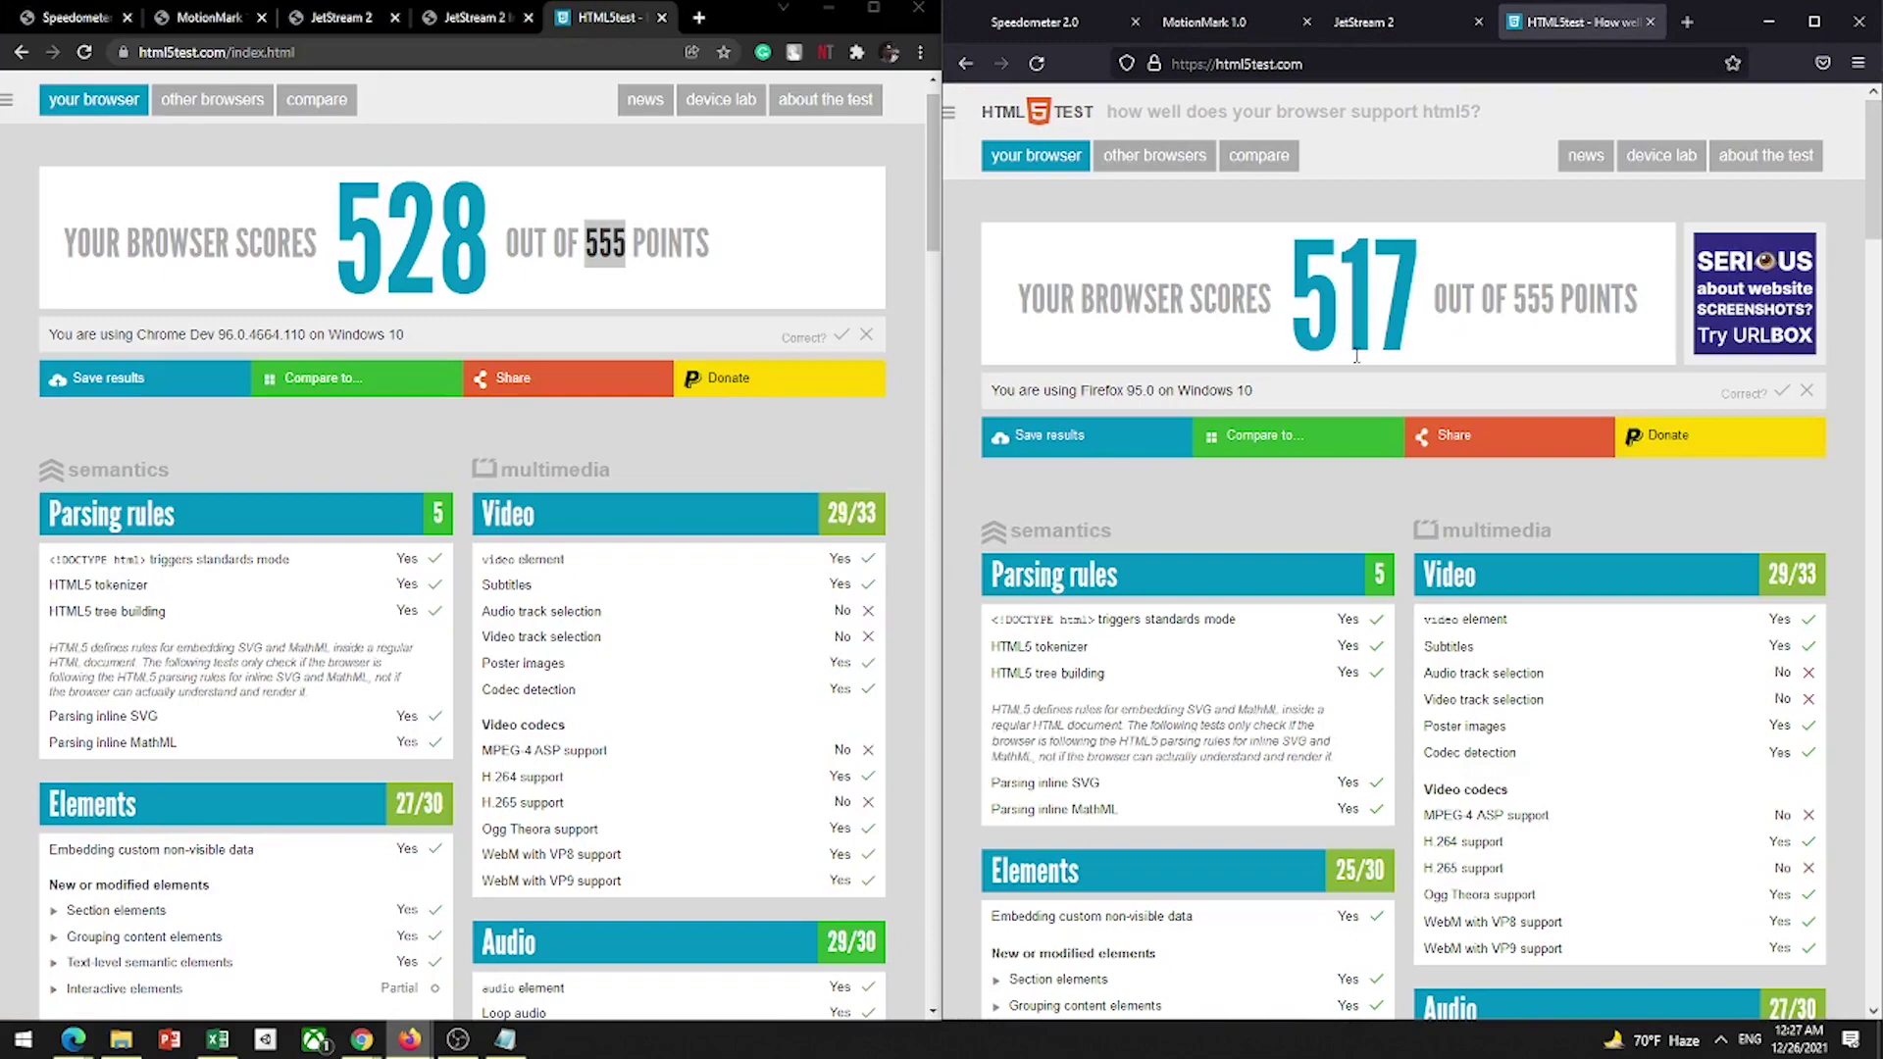
scroll(1631, 471, down, 3)
scroll(1631, 471, down, 15)
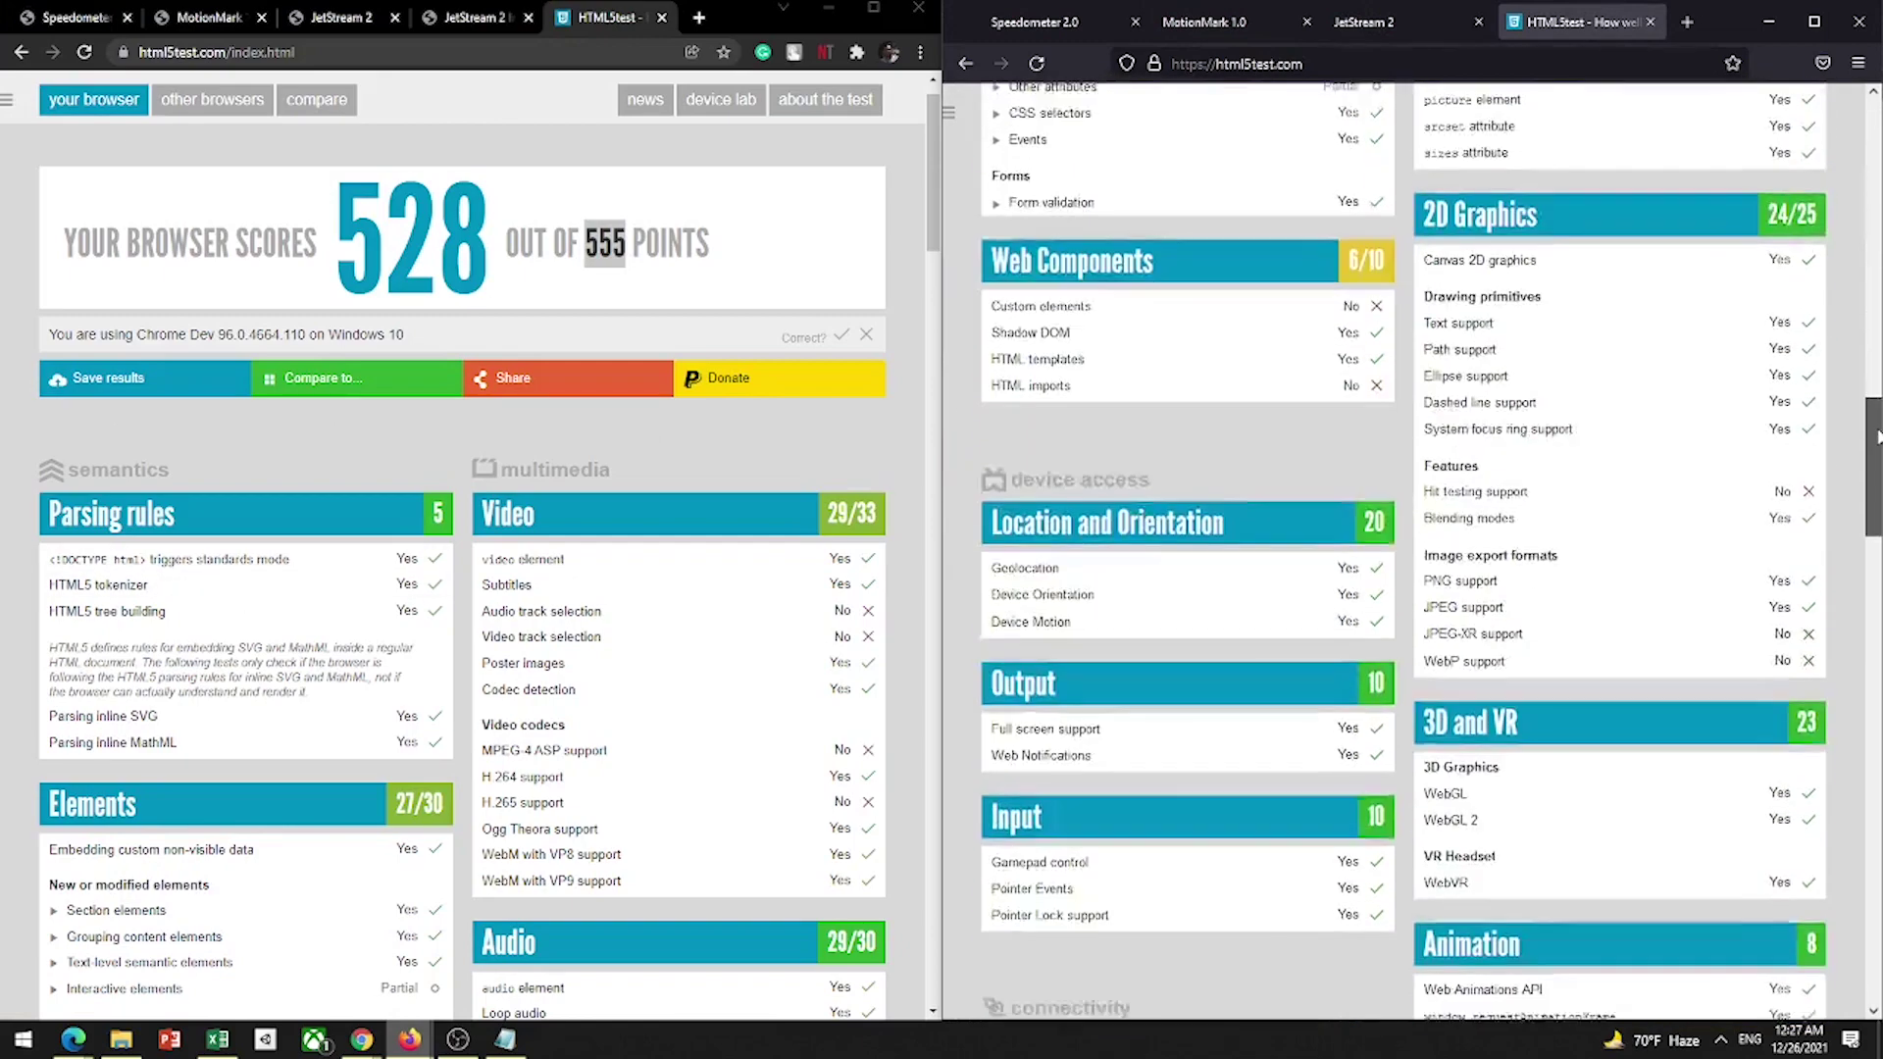
scroll(1631, 470, up, 7)
drag(1866, 417, 1866, 819)
scroll(215, 525, down, 8)
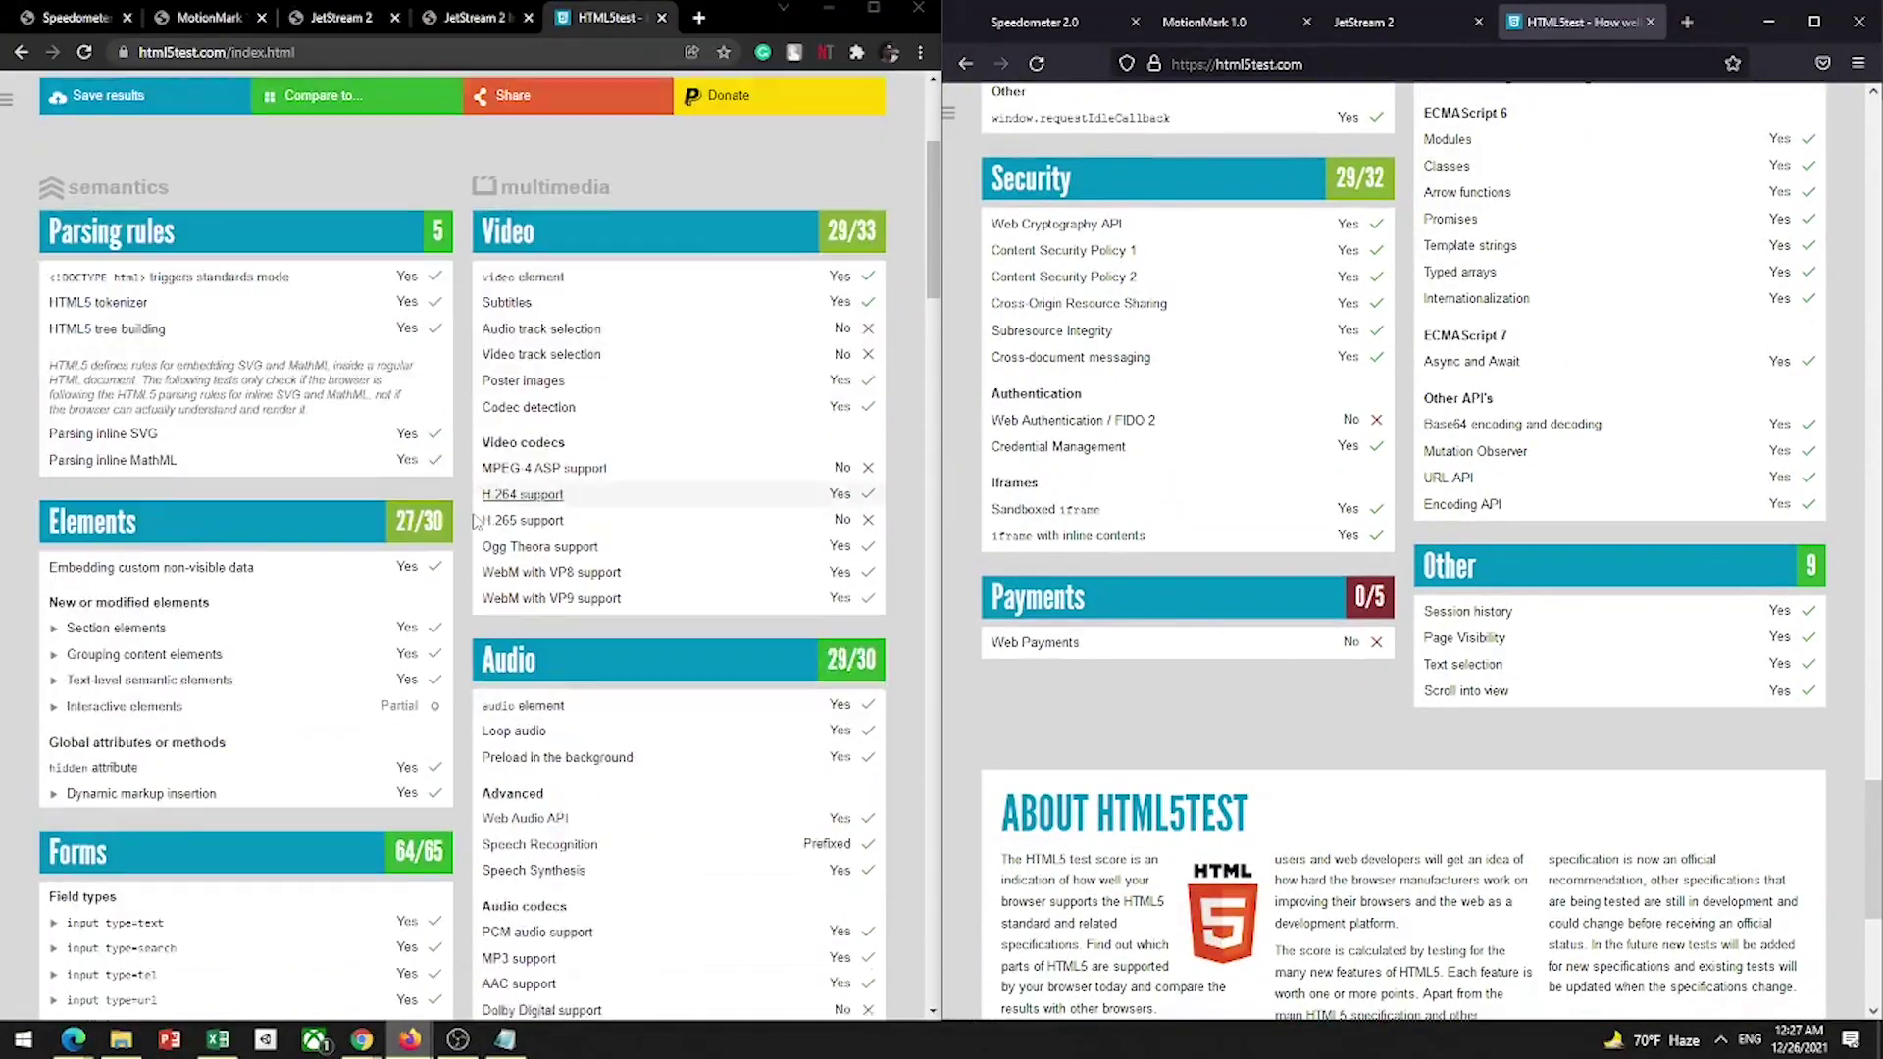
drag(932, 275, 840, 812)
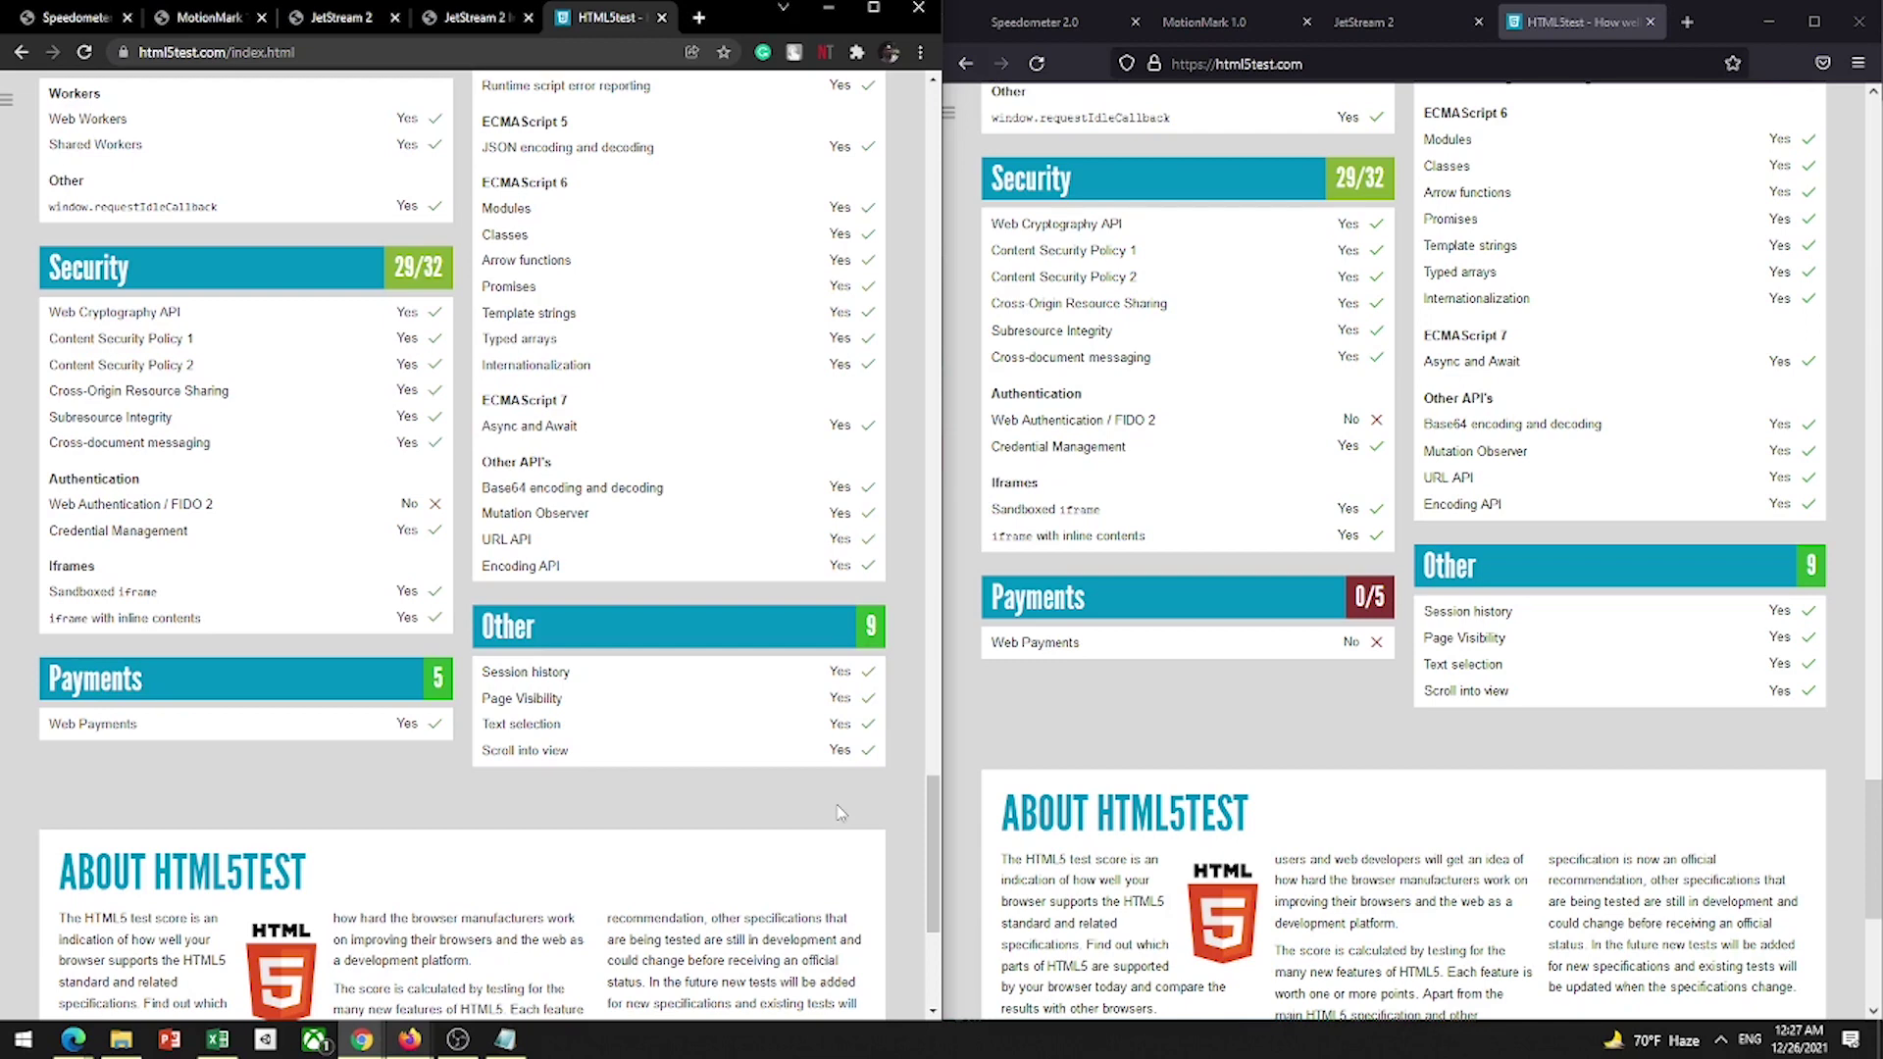
scroll(660, 366, up, 4)
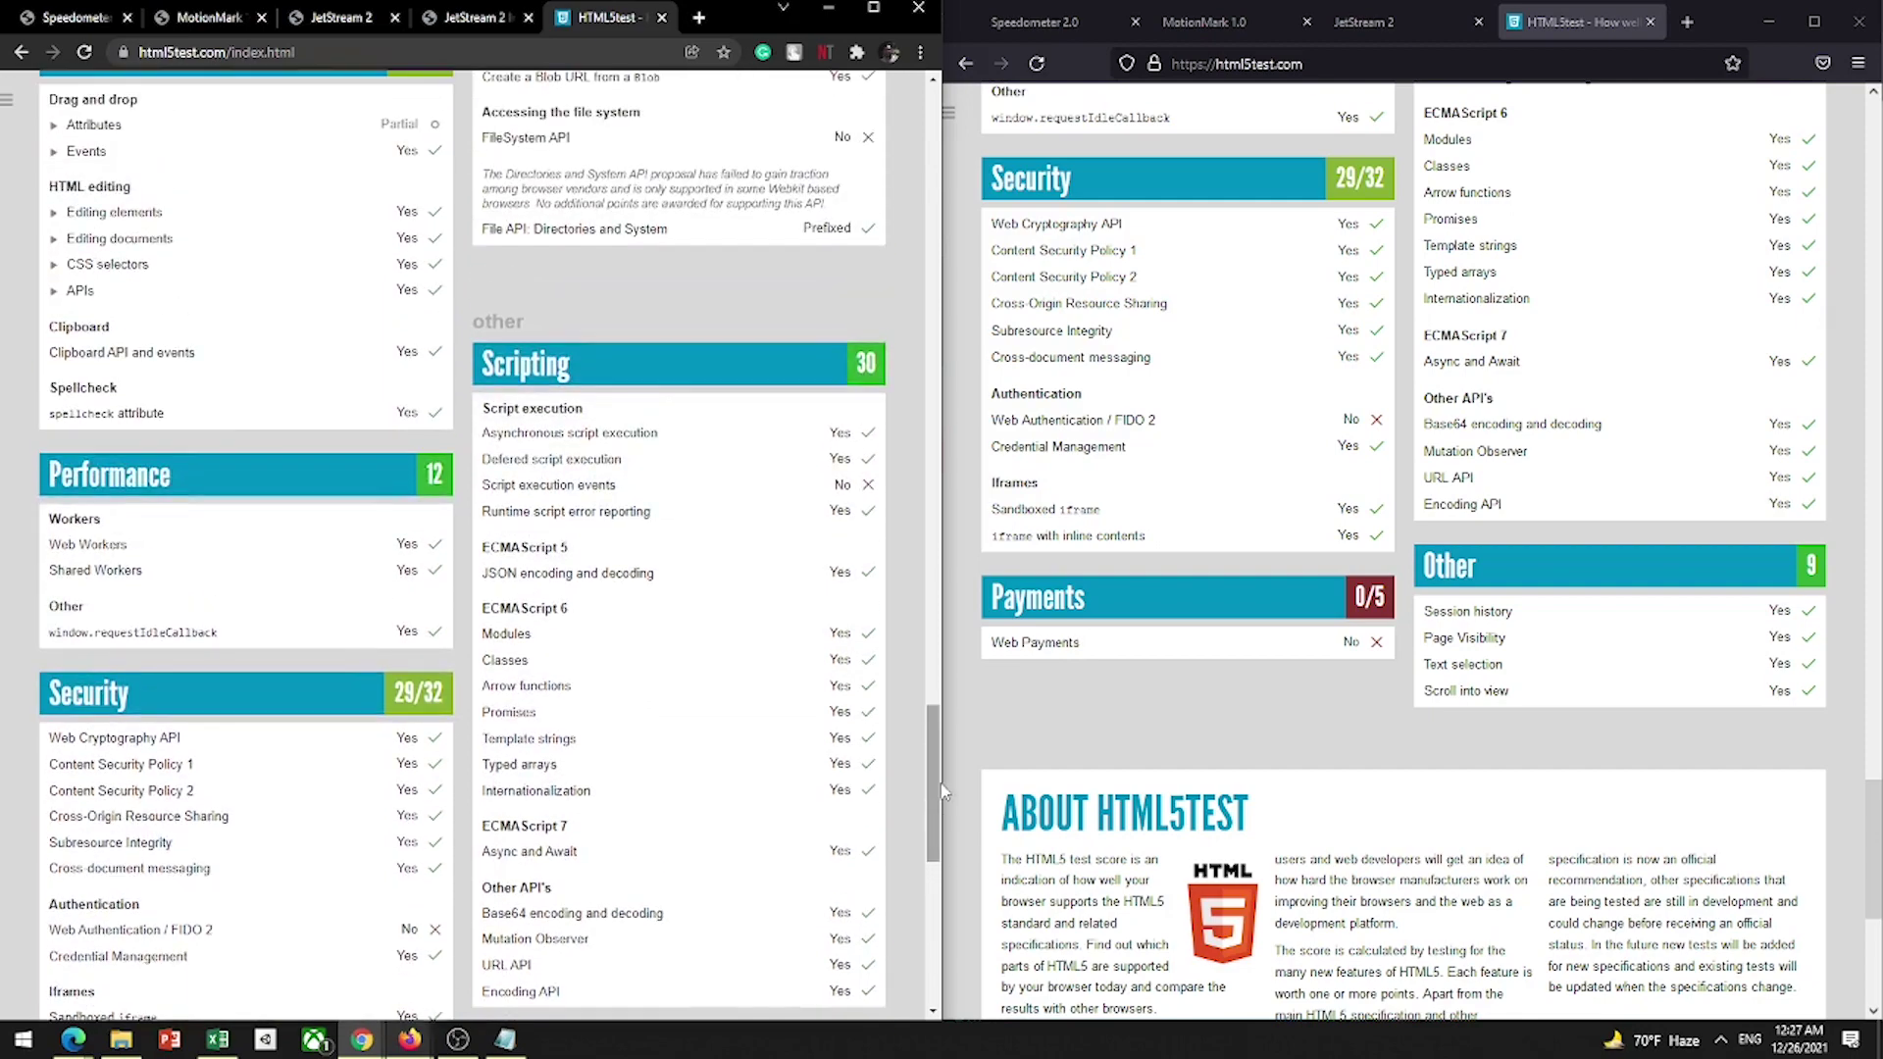
drag(943, 793, 959, 559)
scroll(807, 273, up, 15)
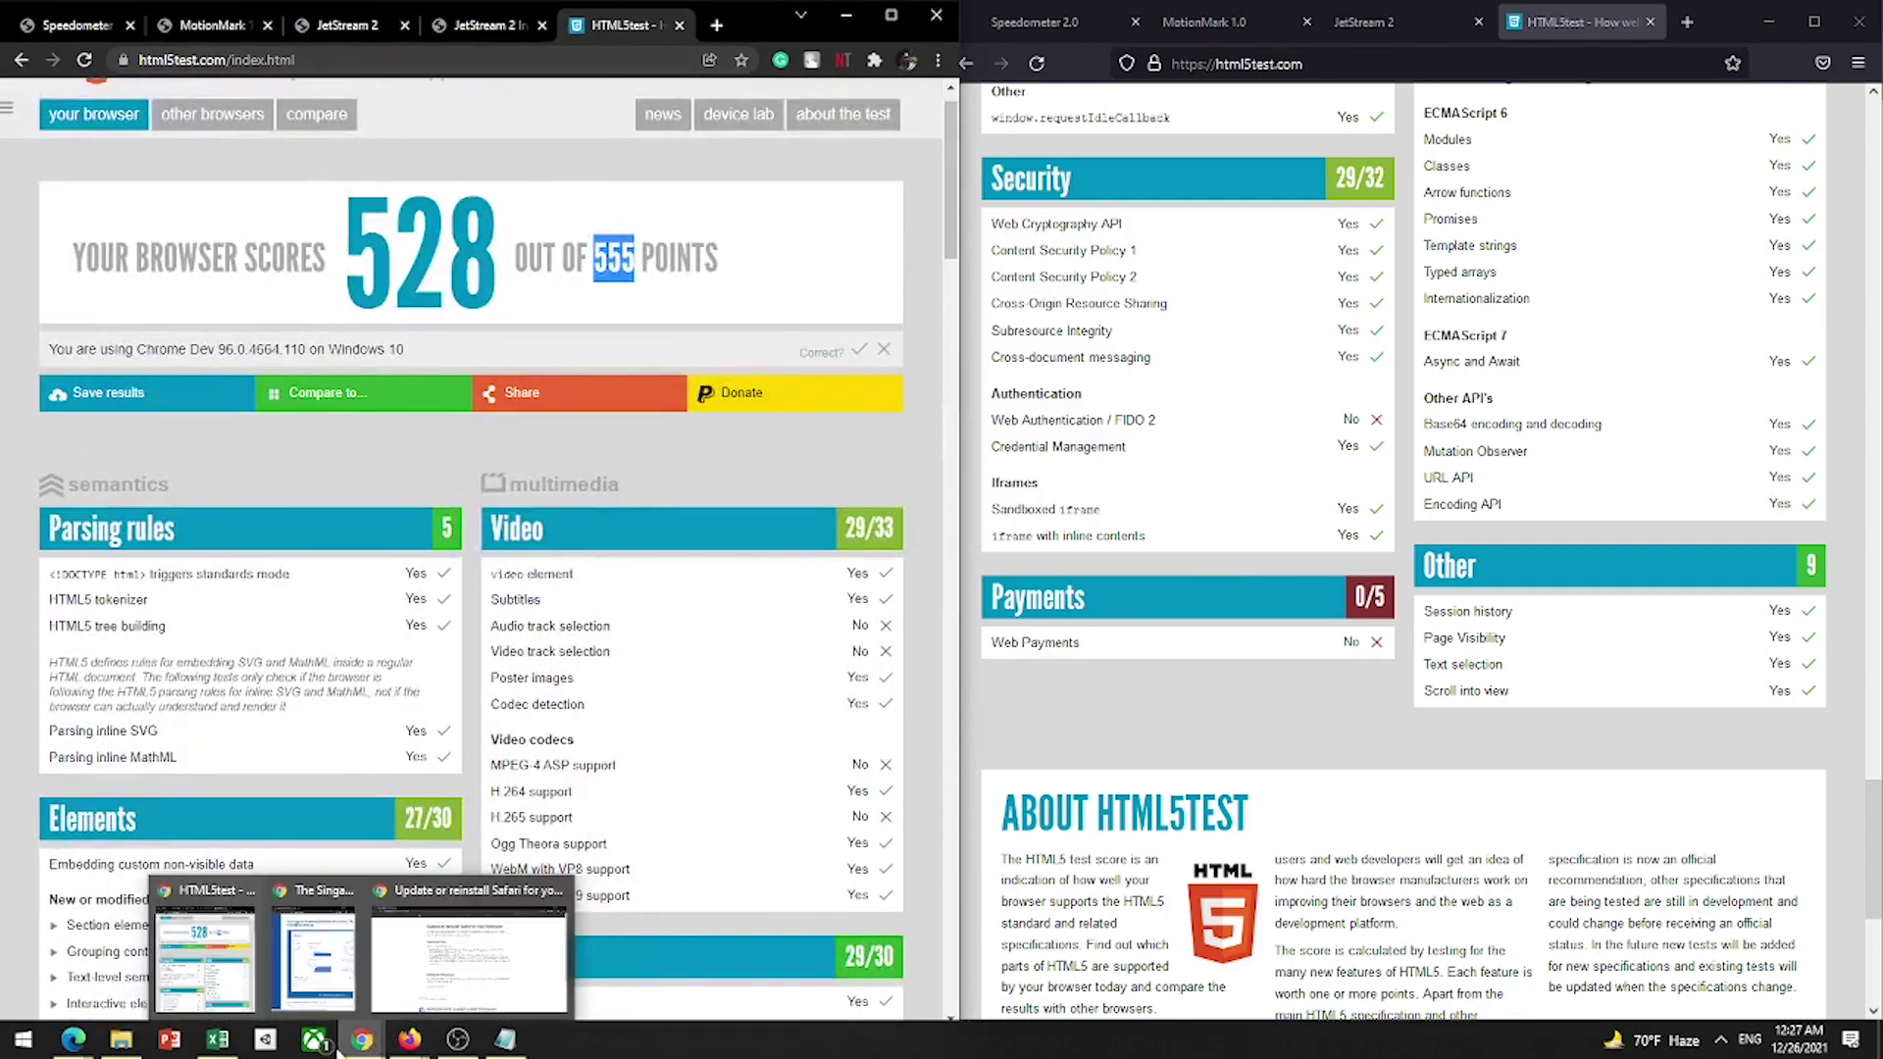
click(218, 1040)
click(507, 261)
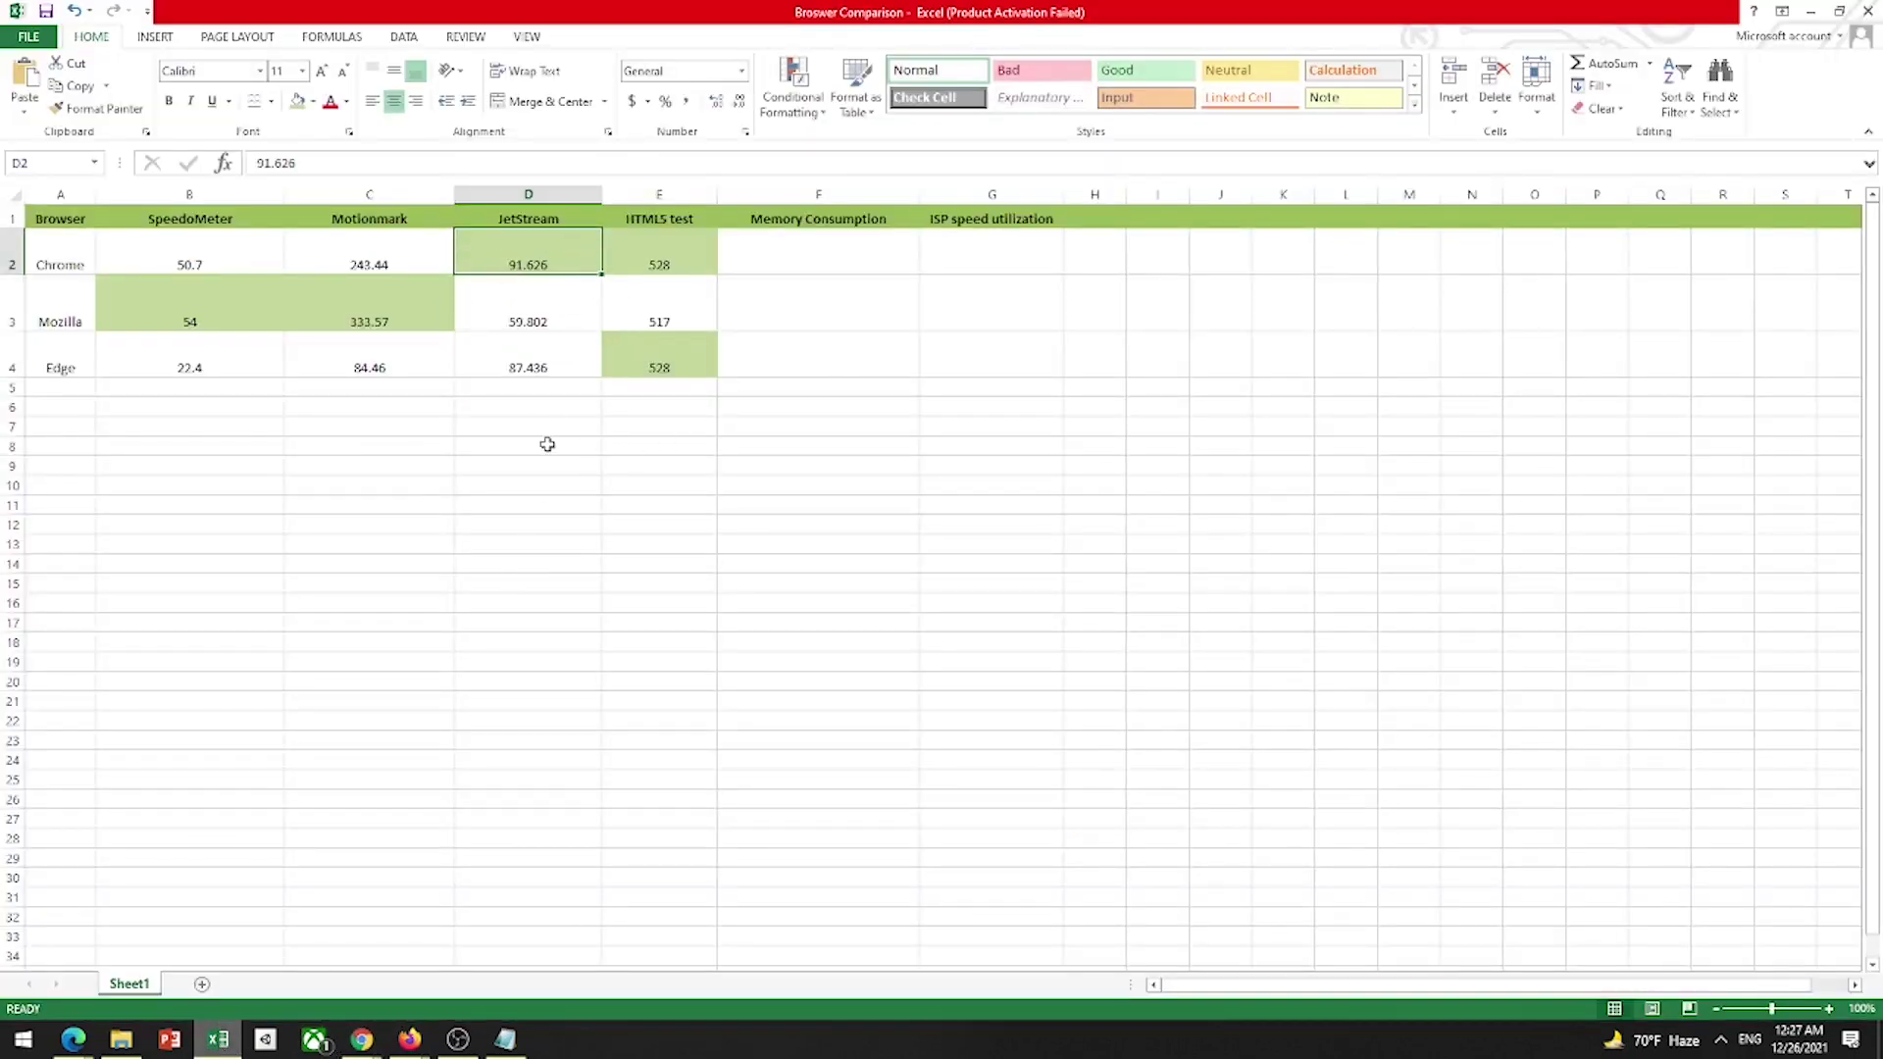
click(521, 314)
click(533, 253)
click(644, 253)
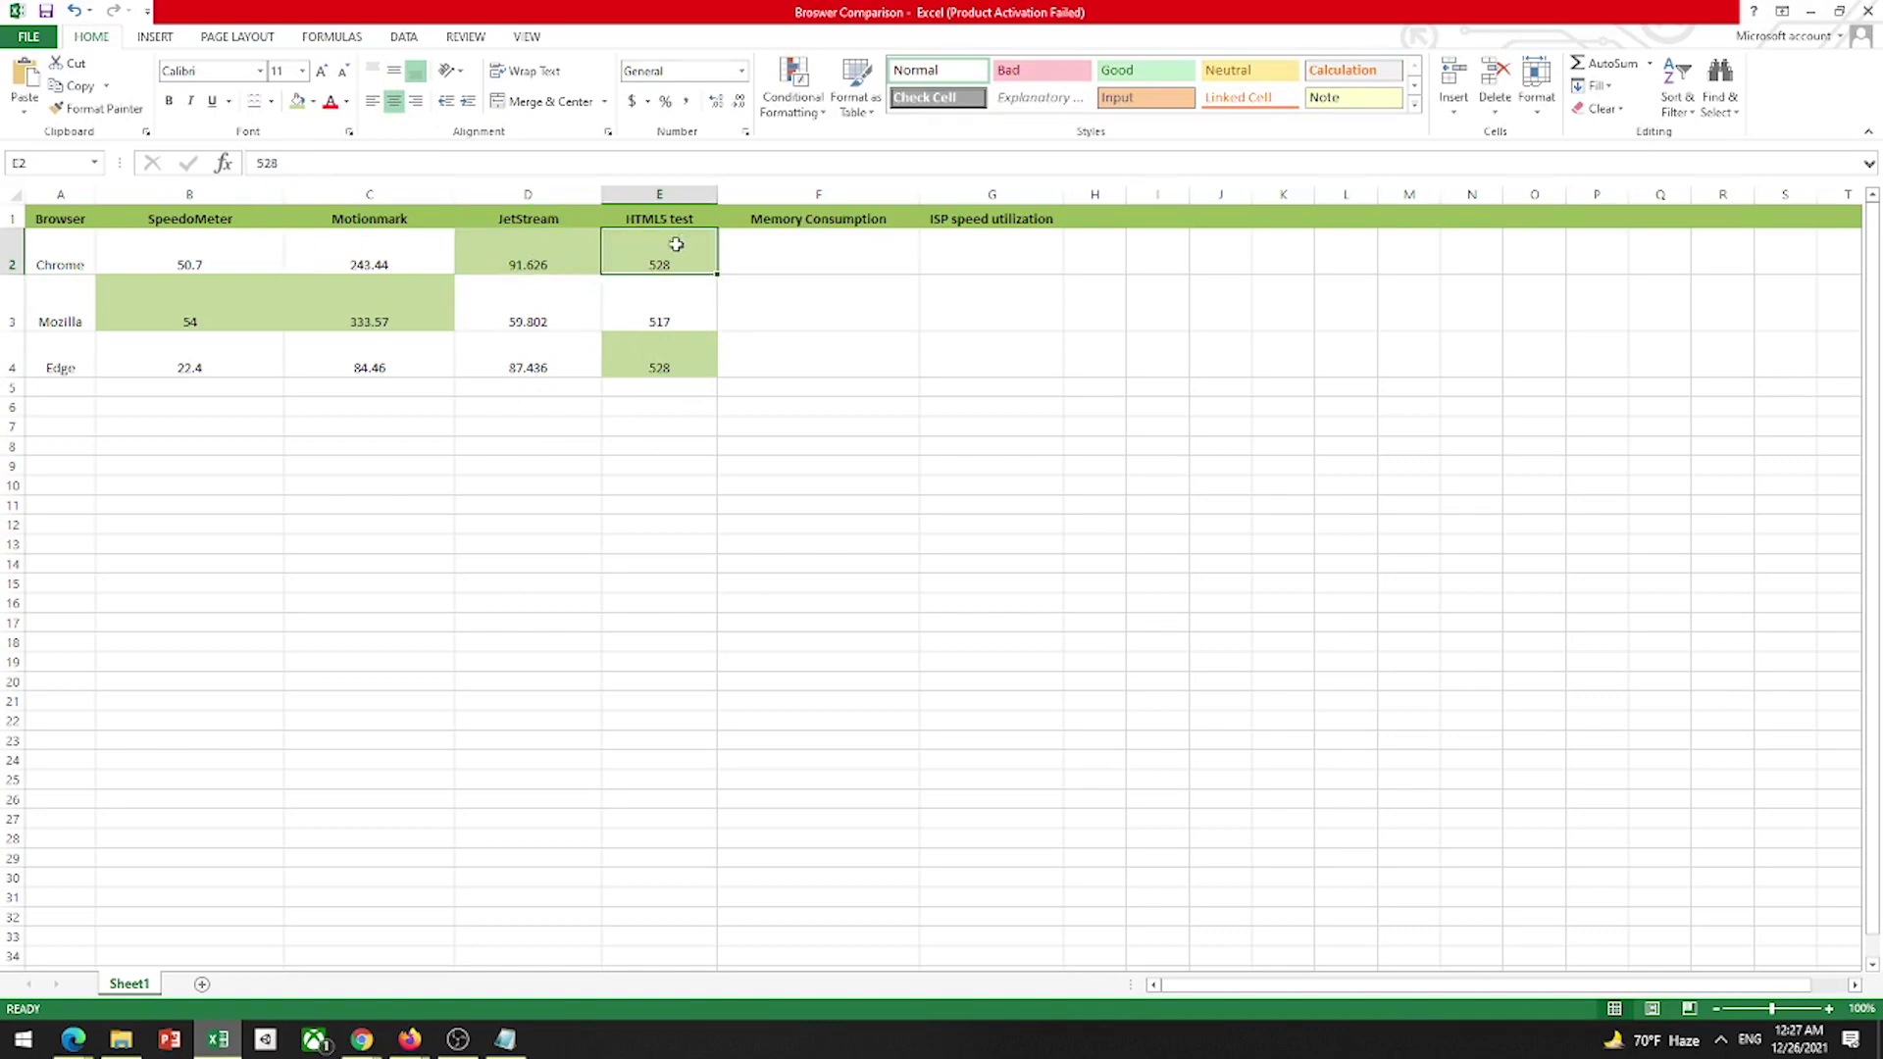
click(659, 373)
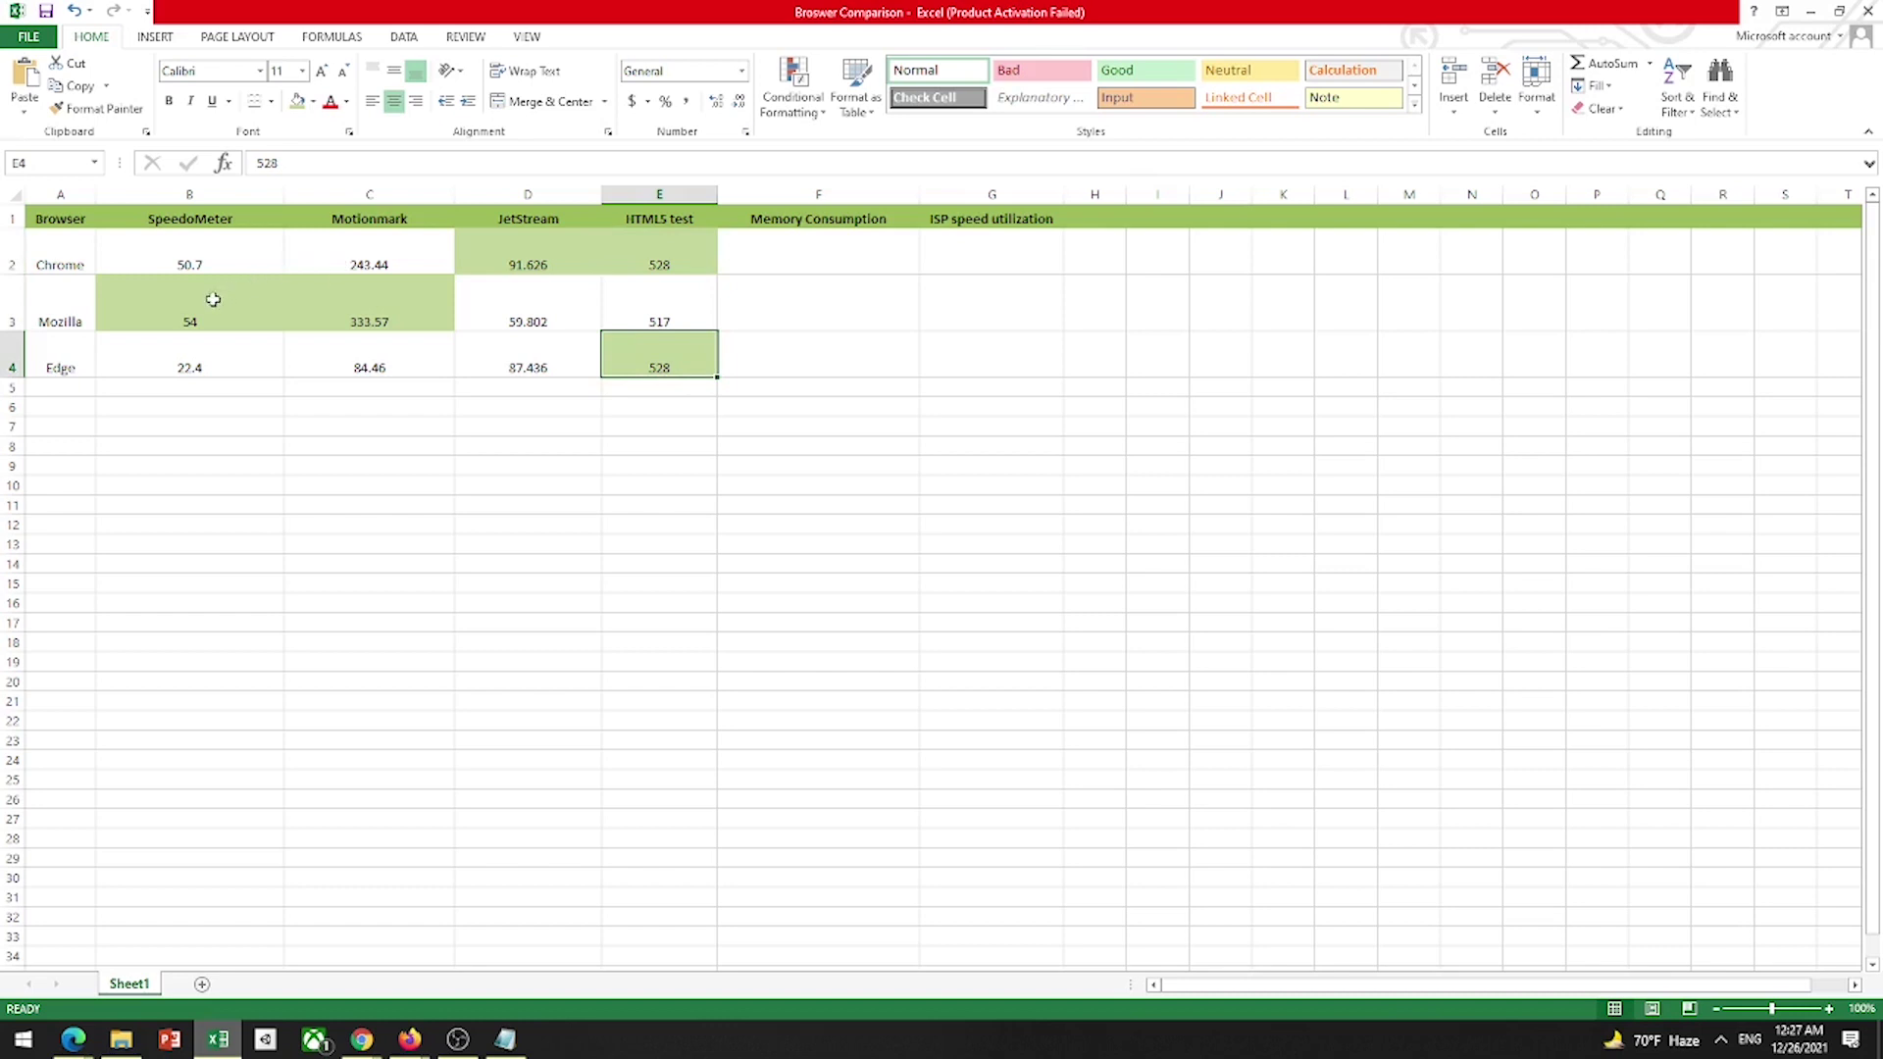
click(213, 299)
click(356, 300)
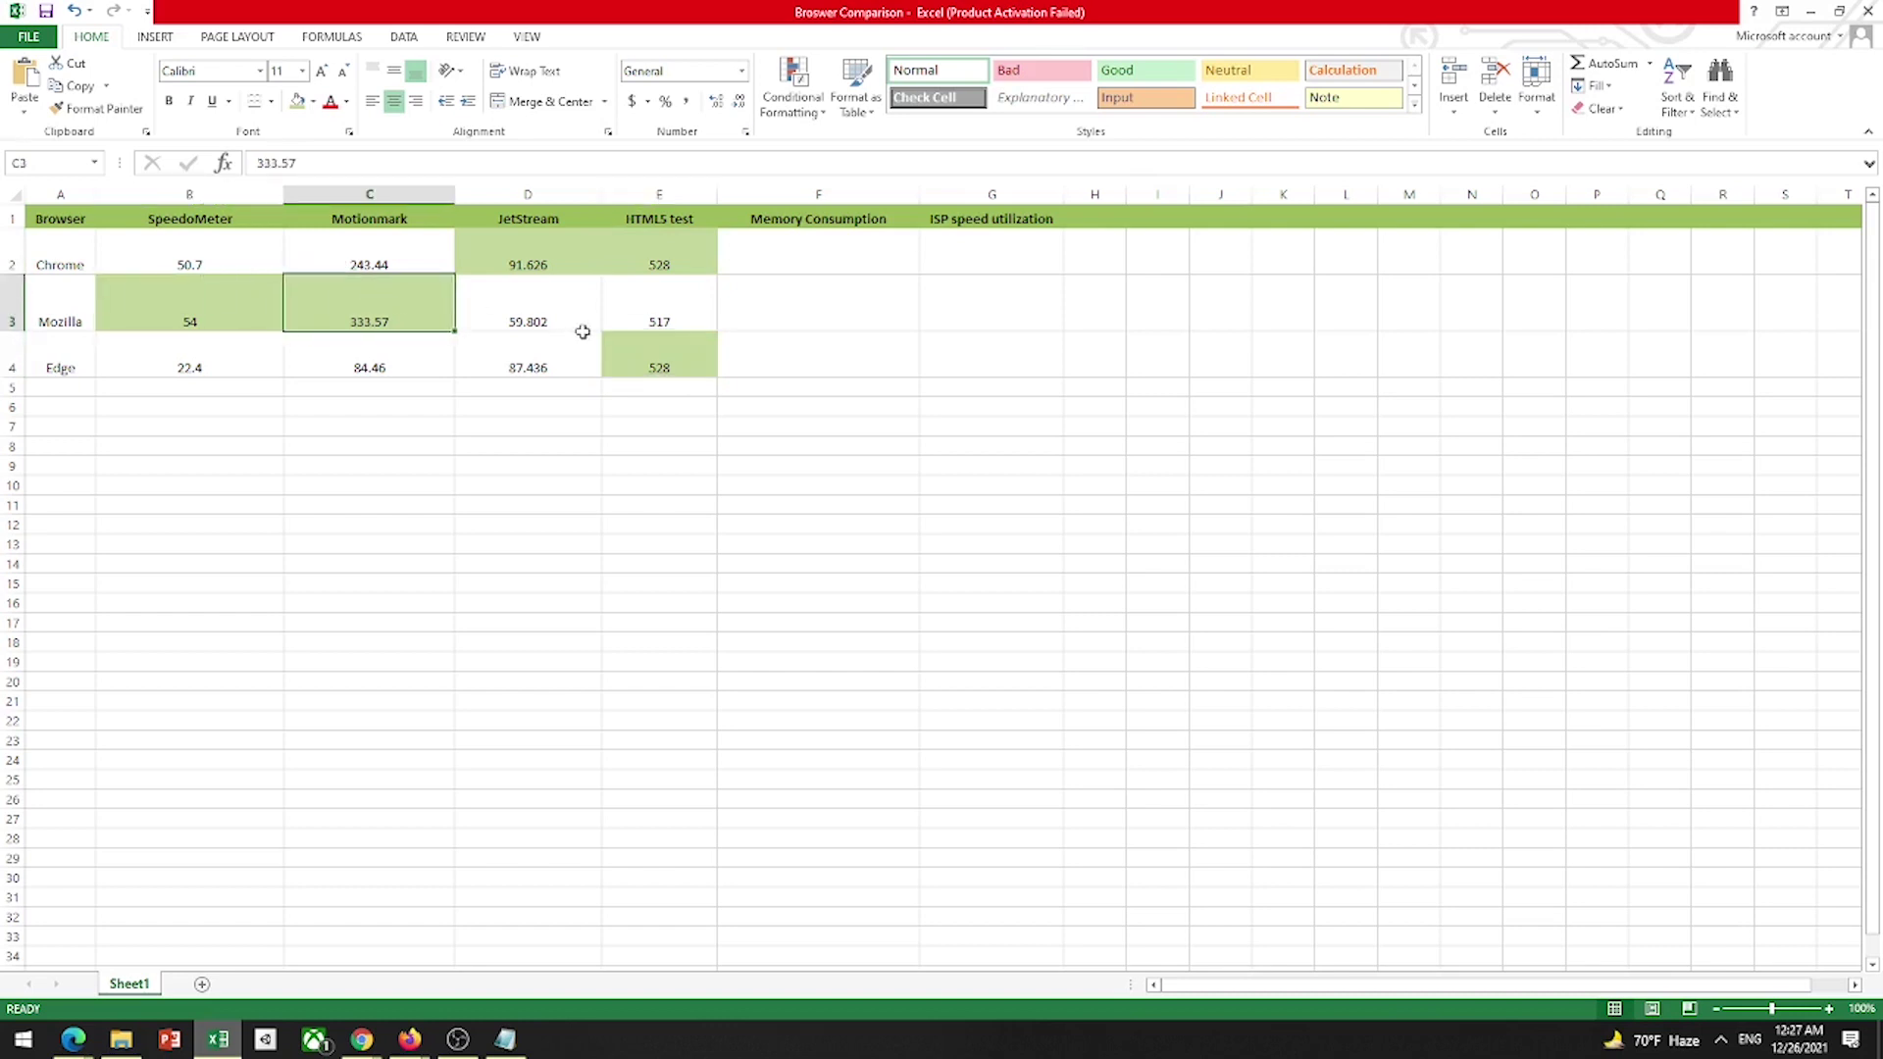
click(668, 335)
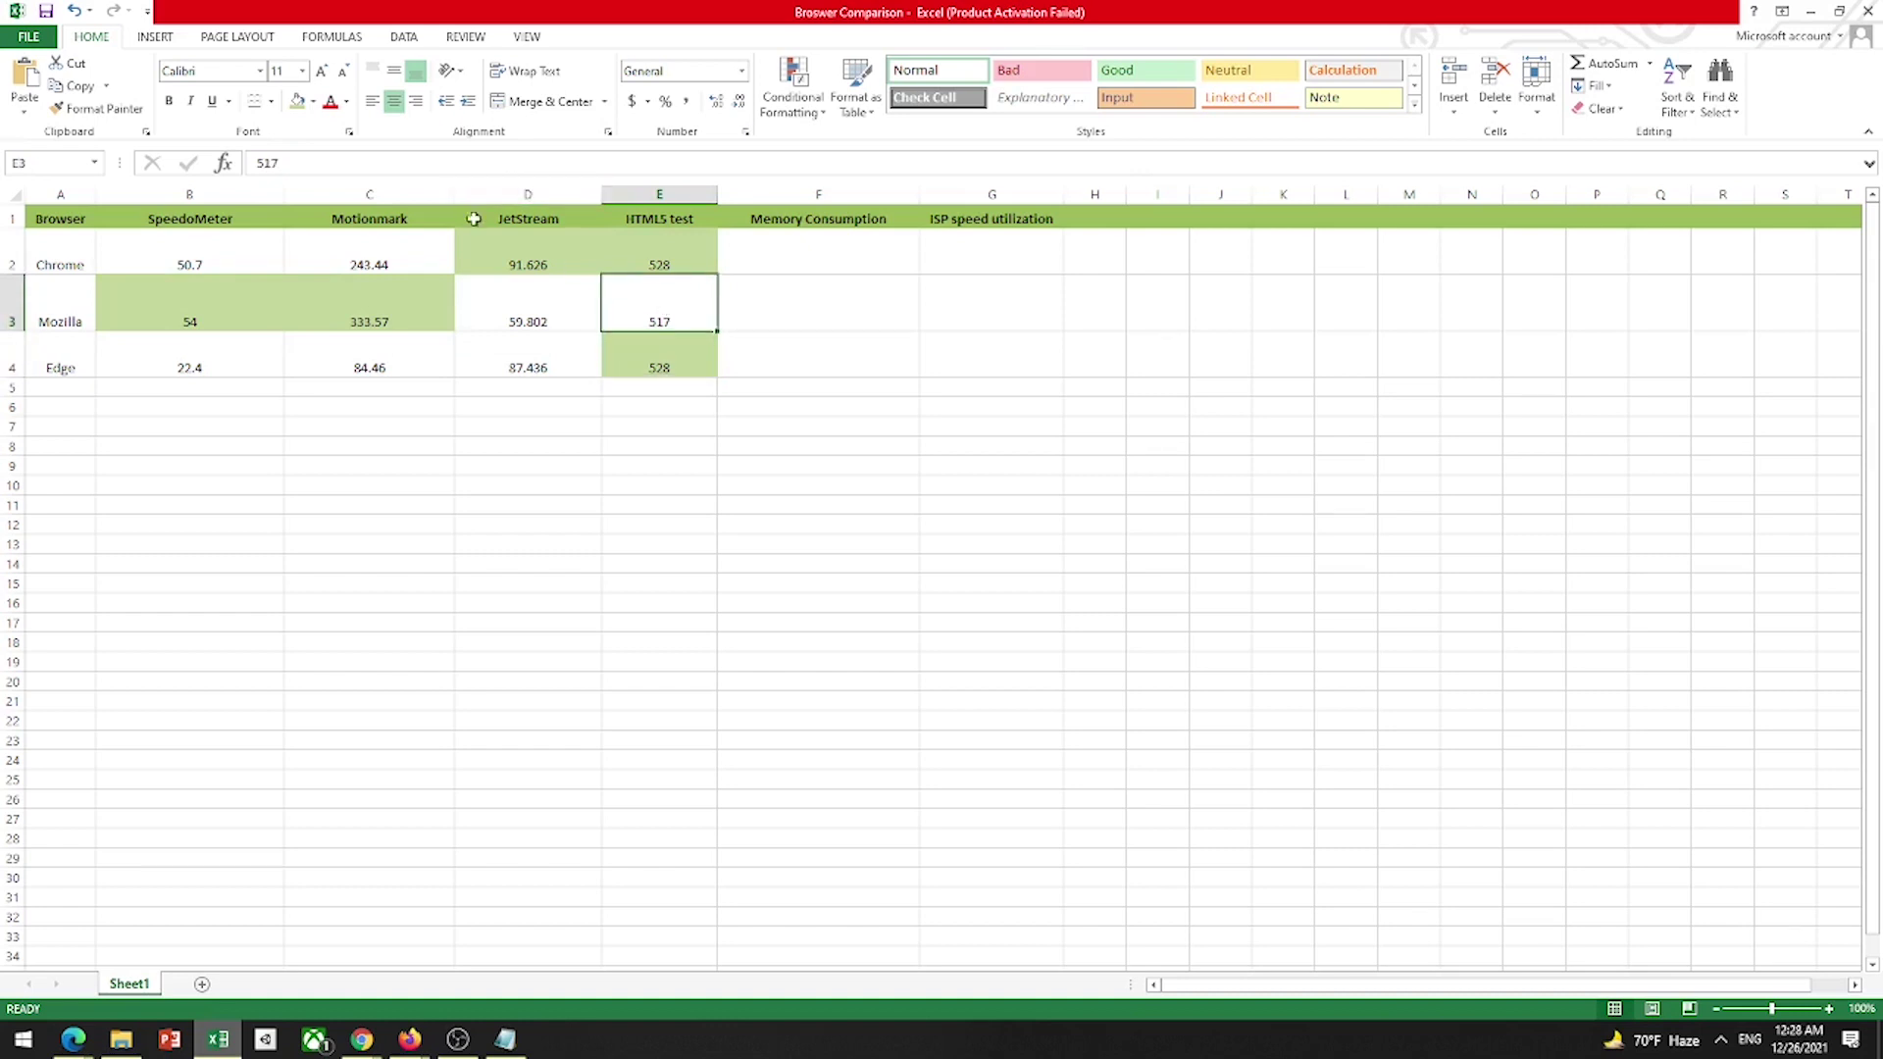
click(517, 305)
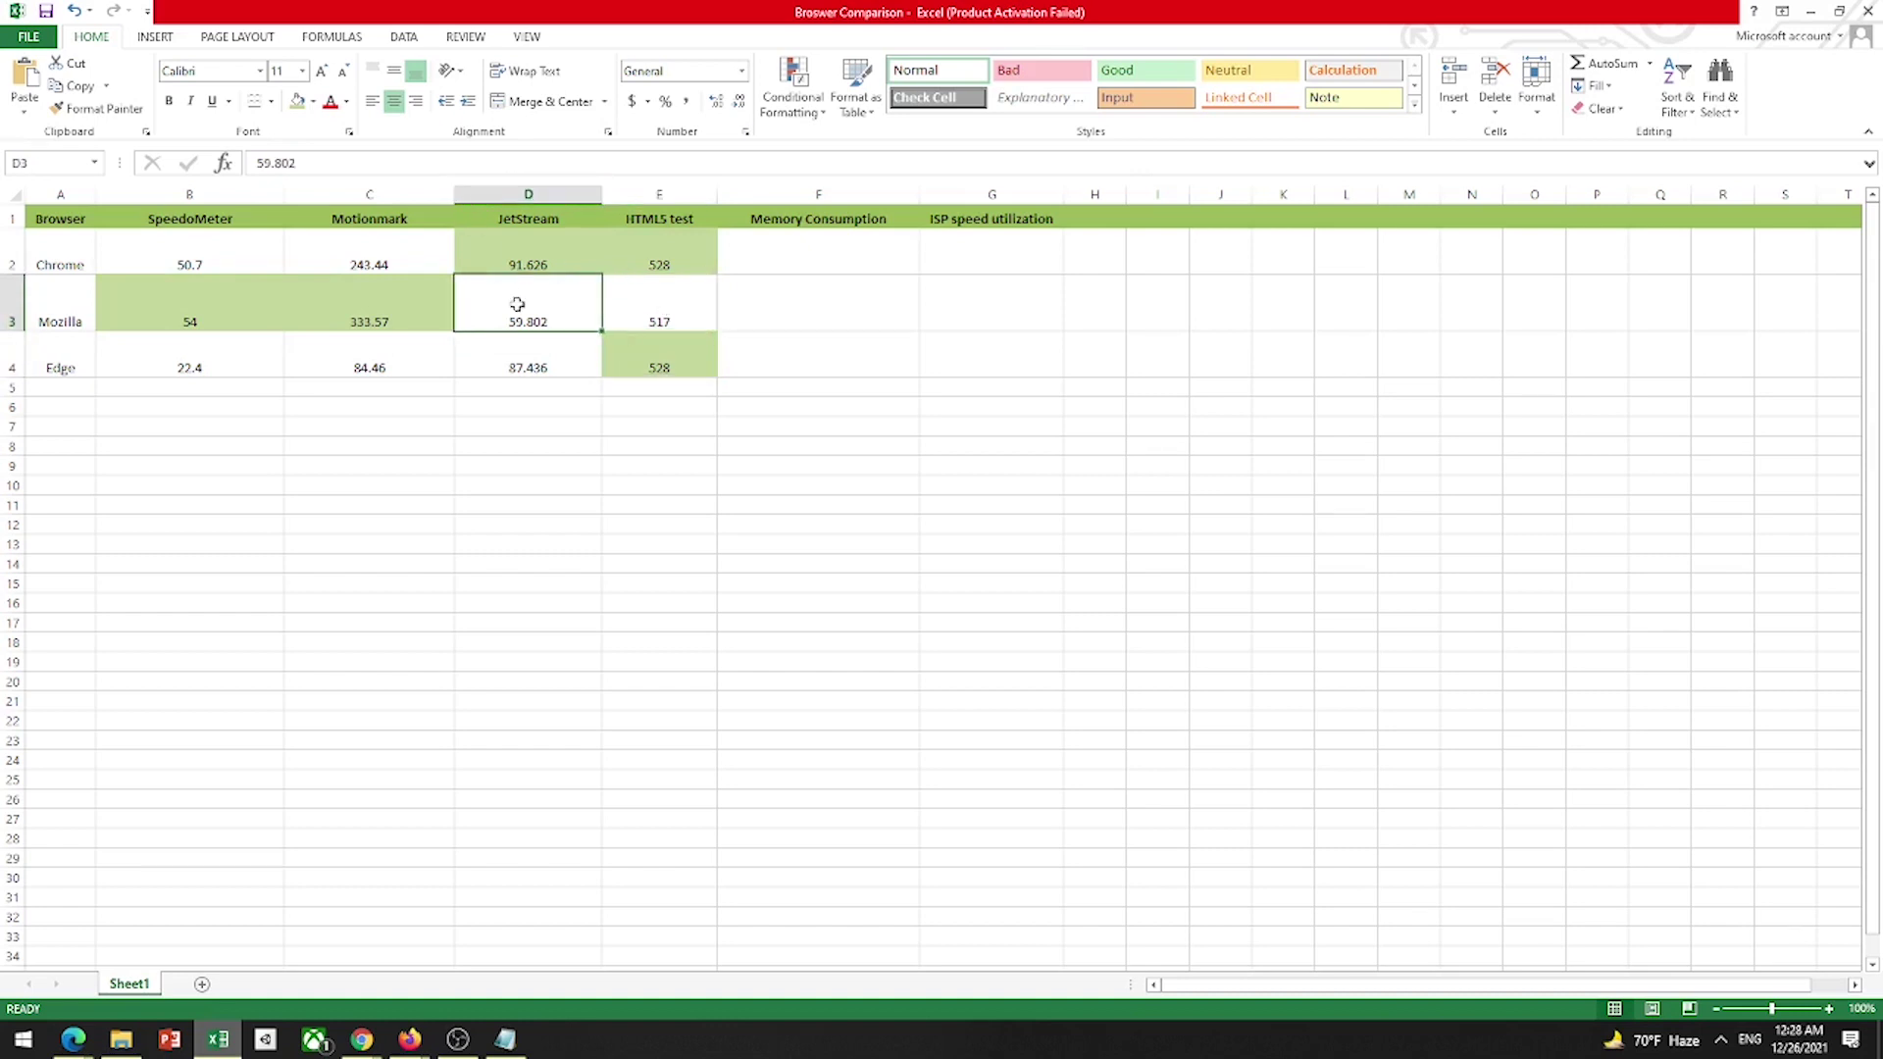
click(760, 253)
click(648, 236)
click(854, 262)
click(666, 350)
click(786, 215)
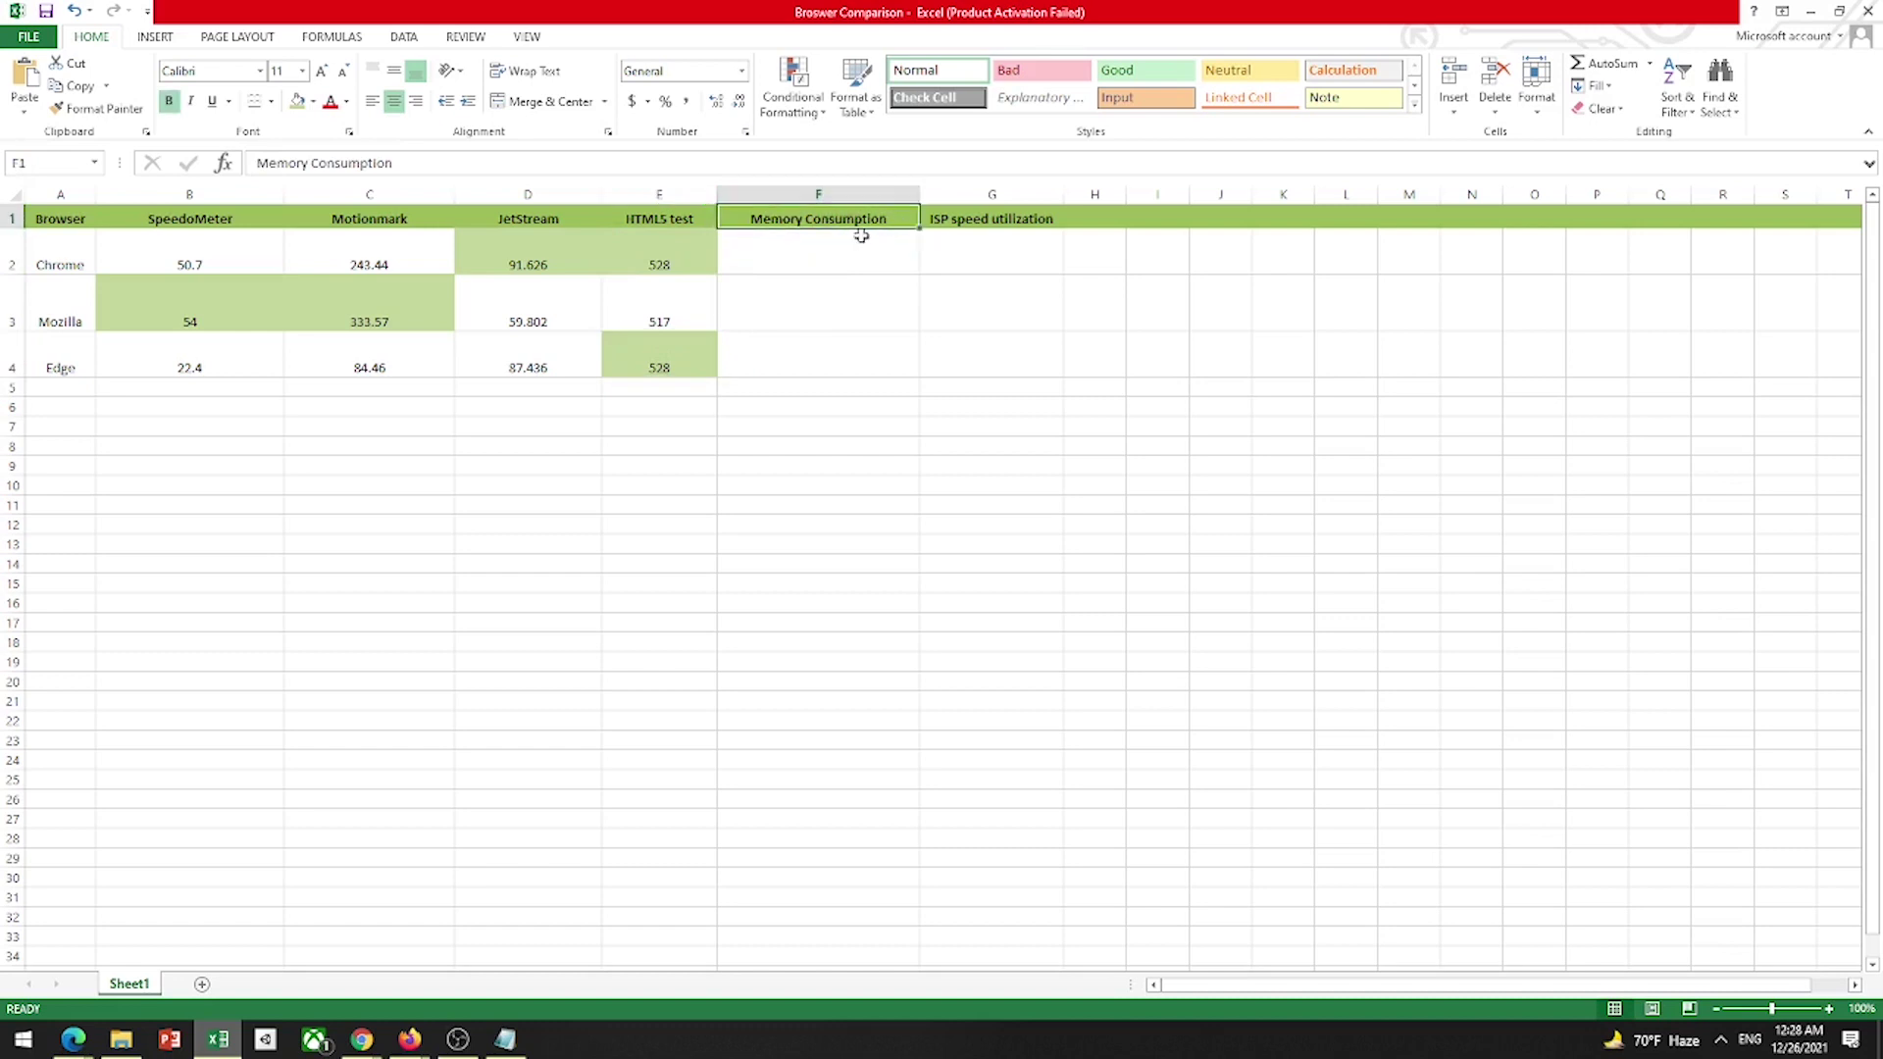
click(990, 227)
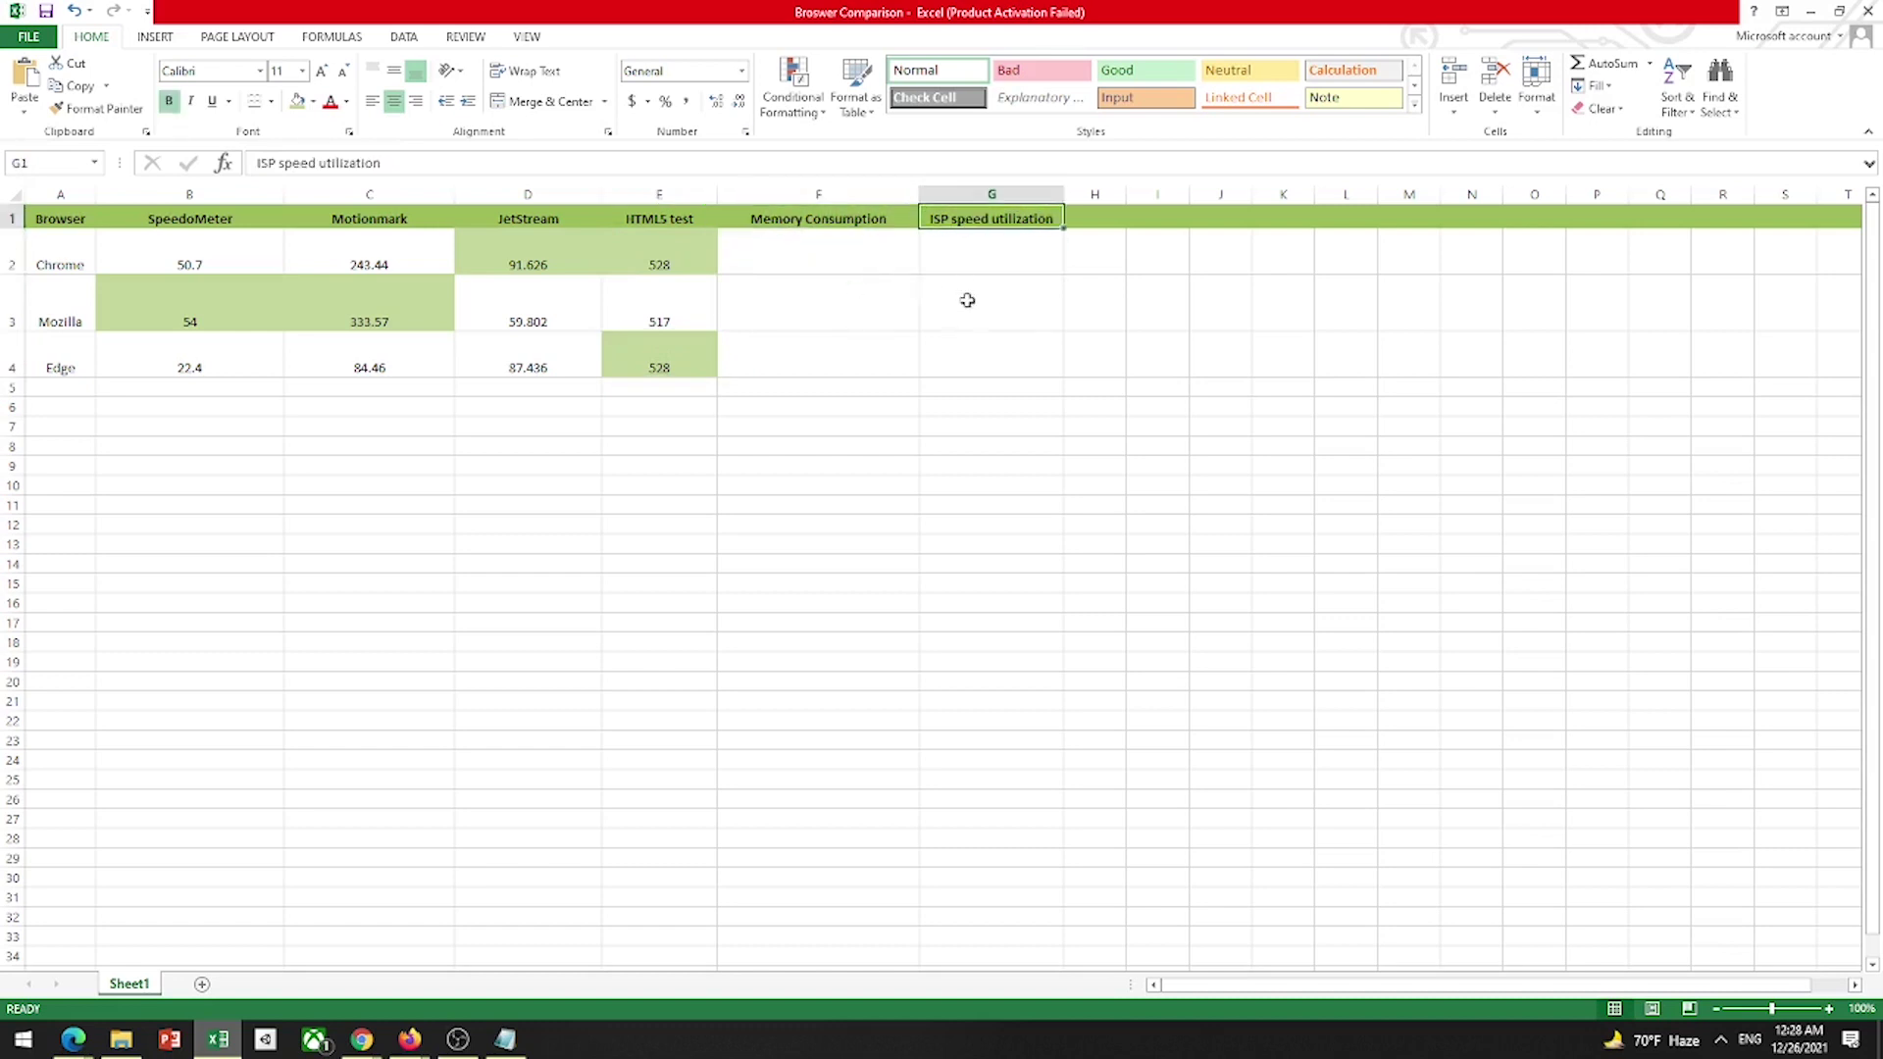
click(980, 271)
click(981, 312)
click(985, 349)
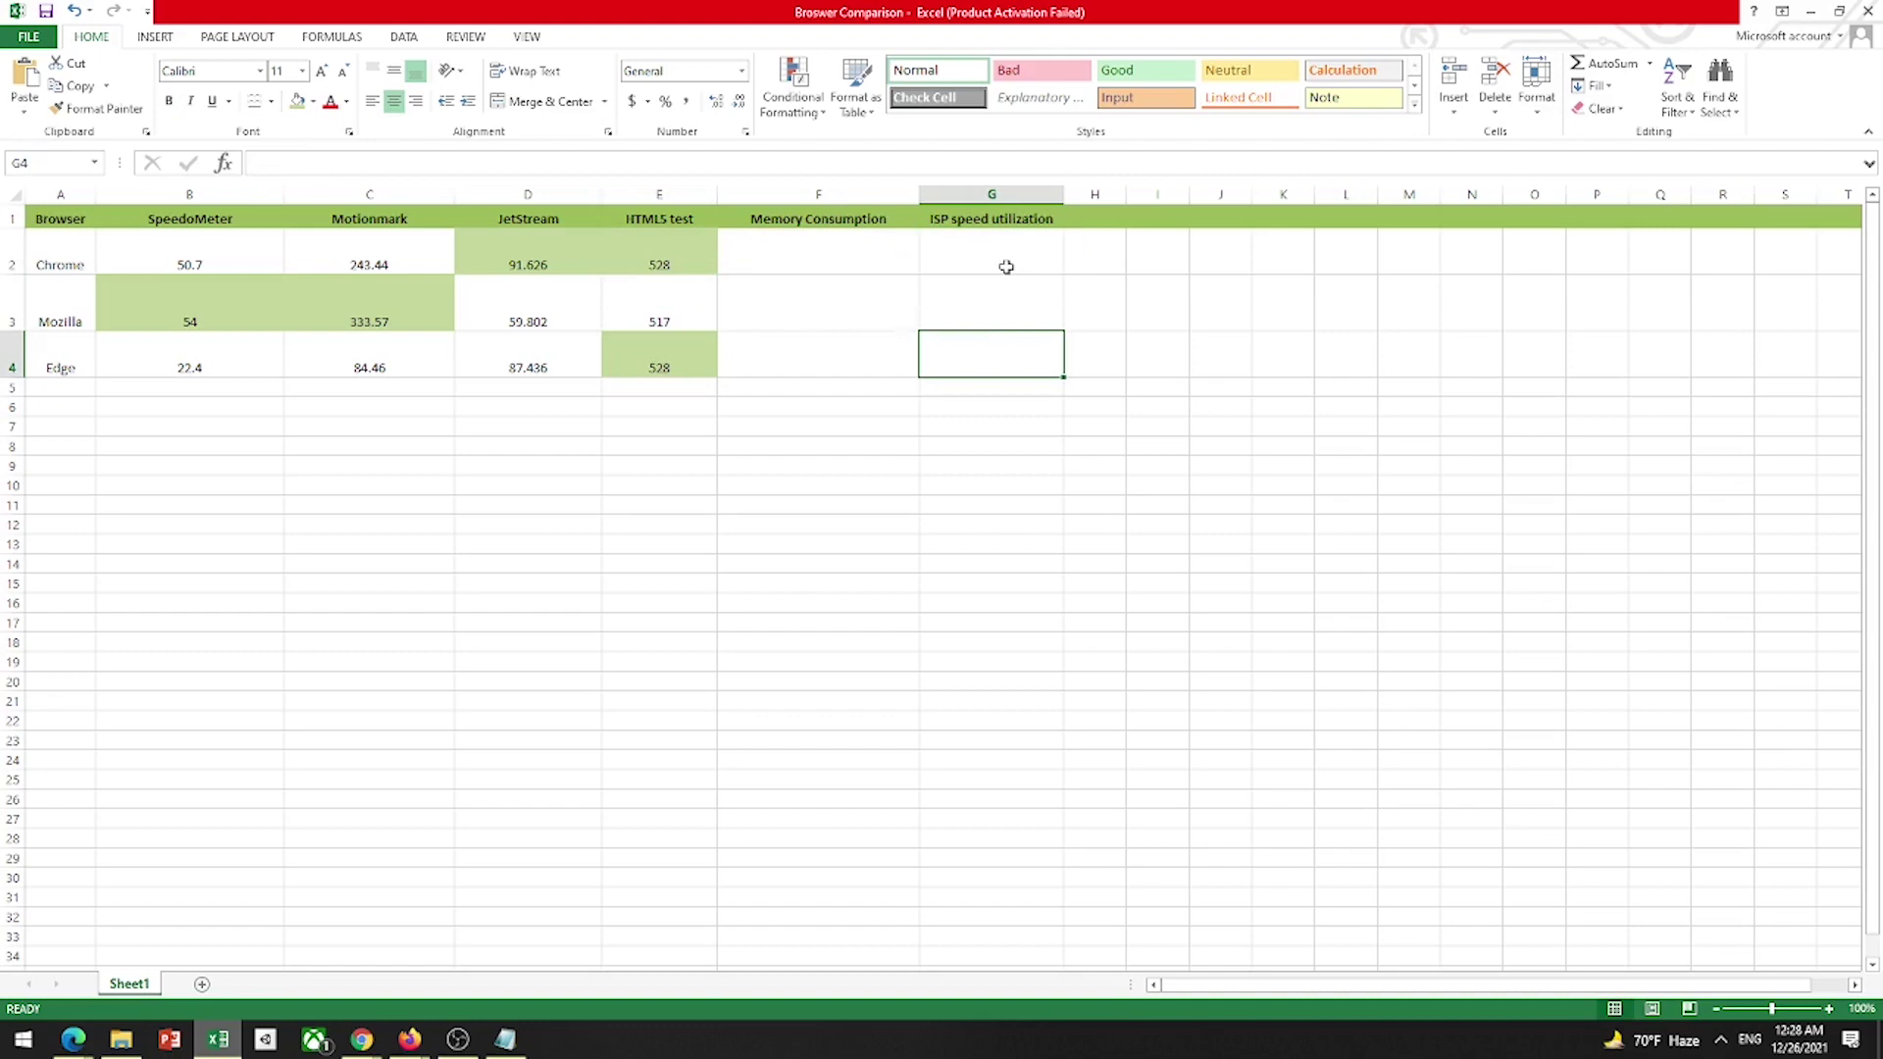
Step: Close the Chrome and Firefox HTML5test windows
click(362, 1039)
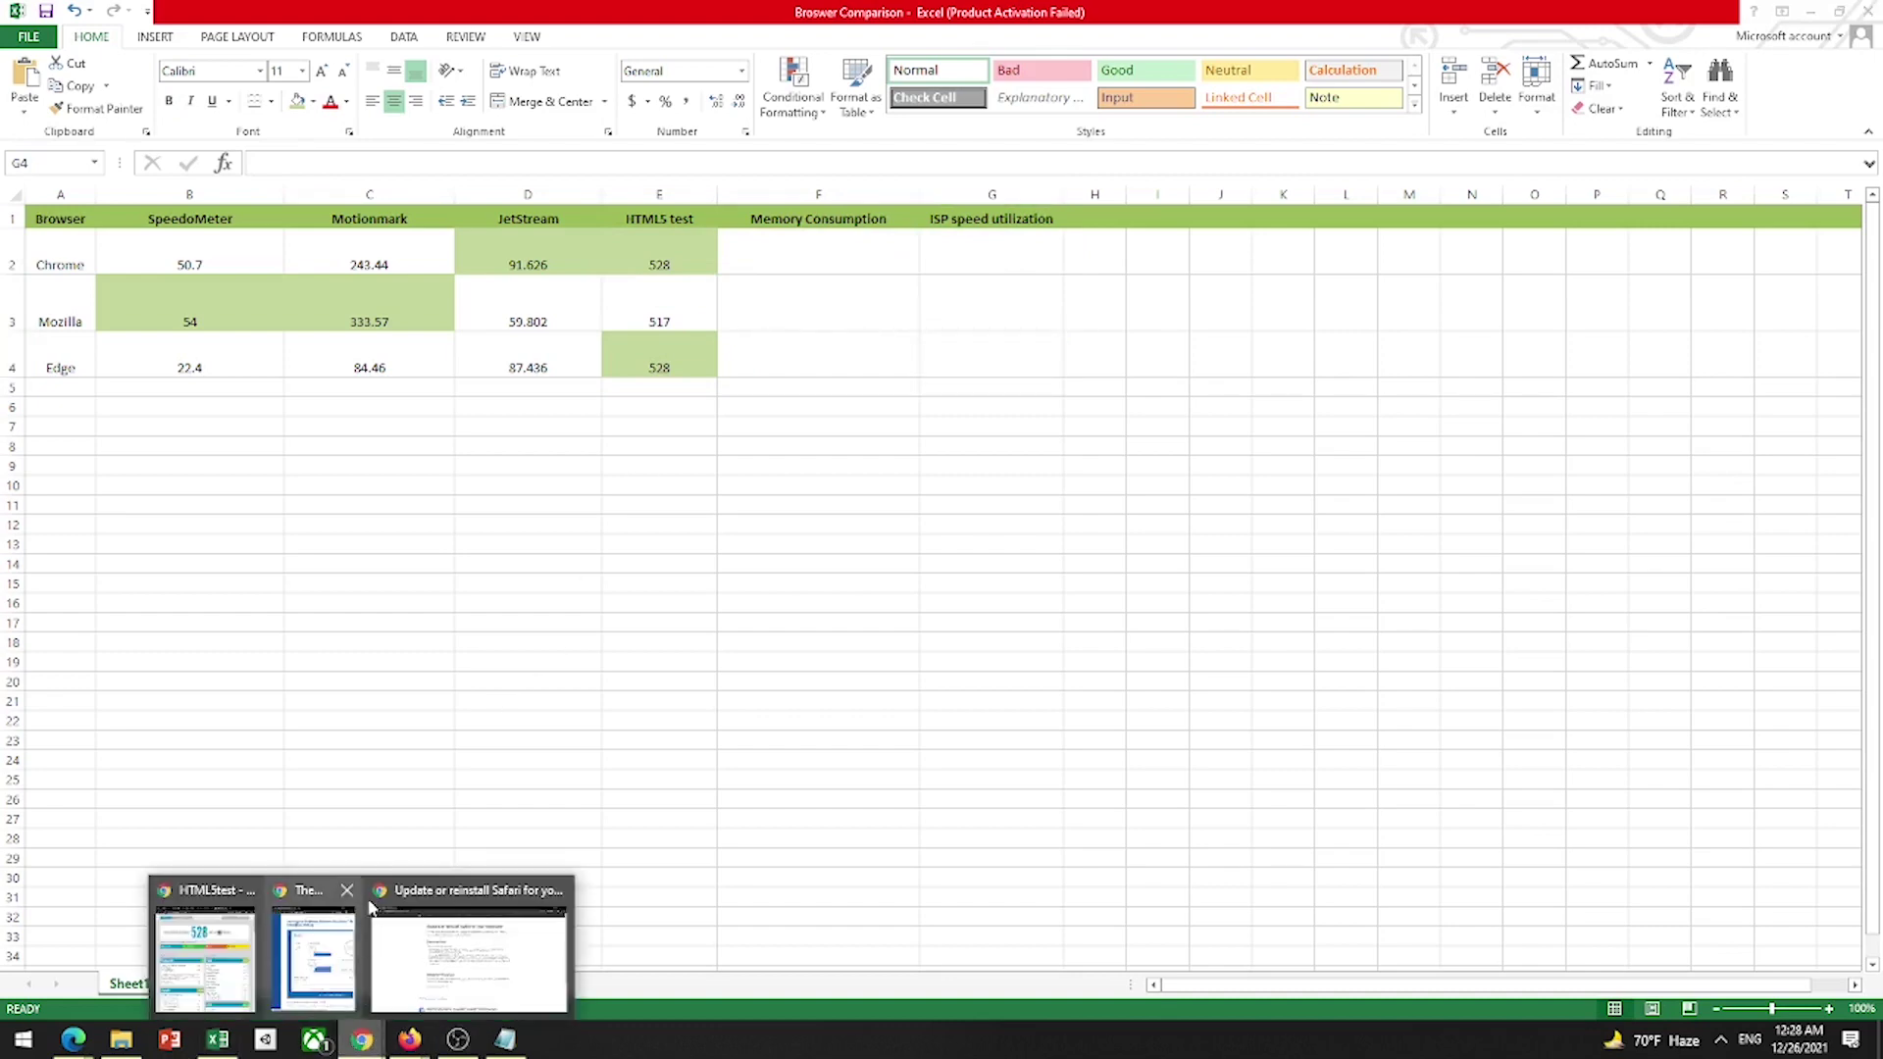
click(245, 950)
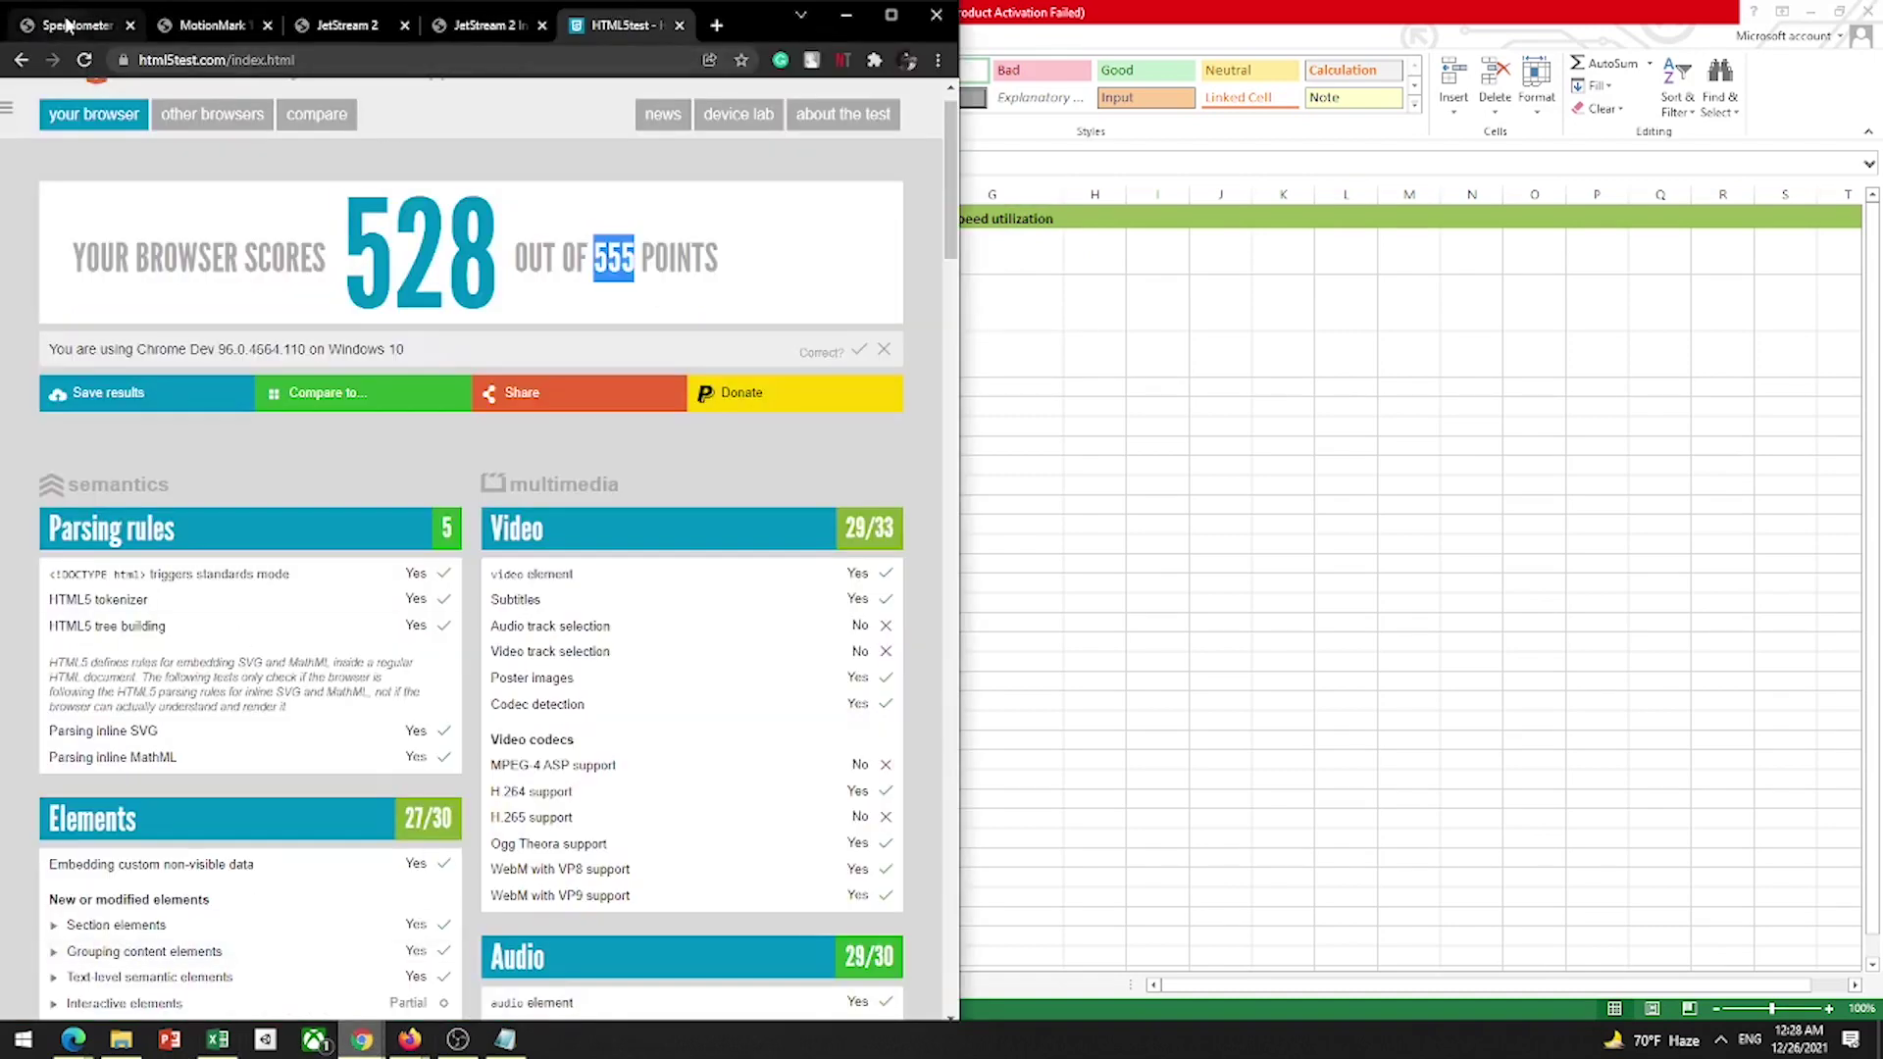
click(936, 14)
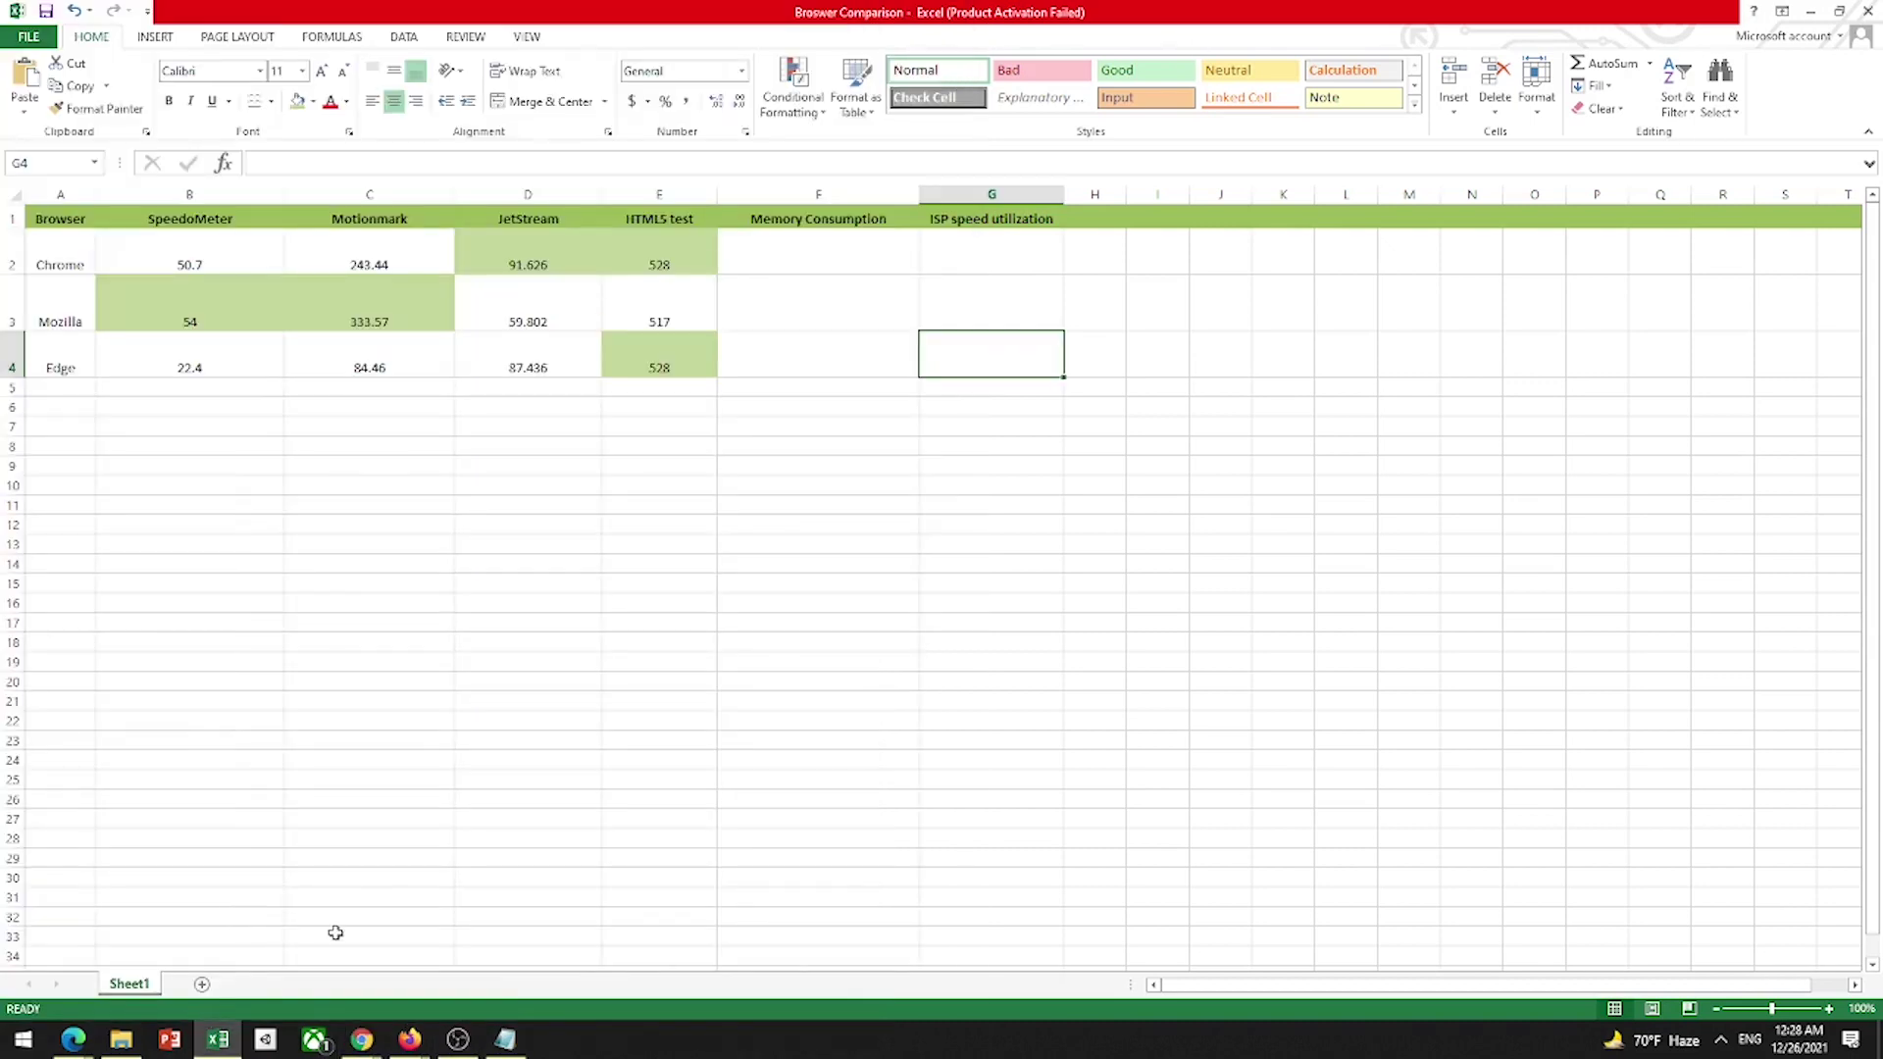
mouse_move(412, 1042)
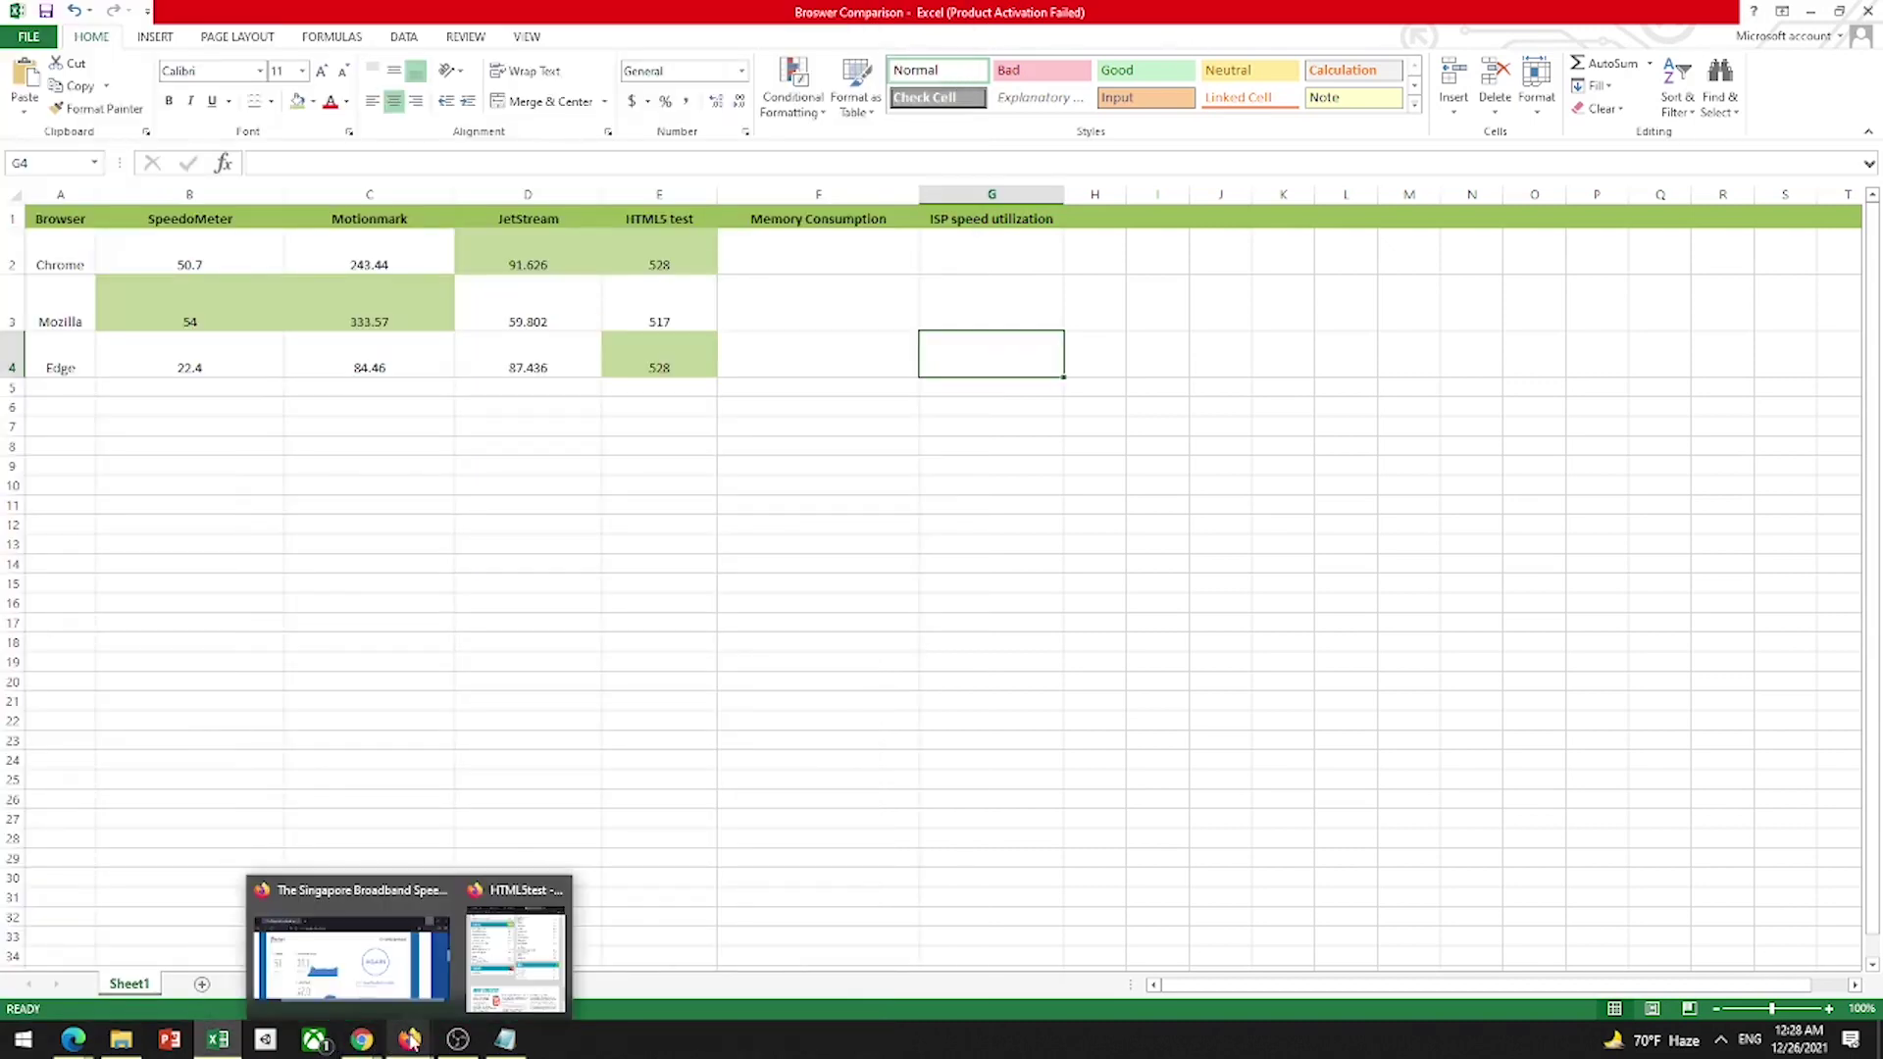
click(492, 930)
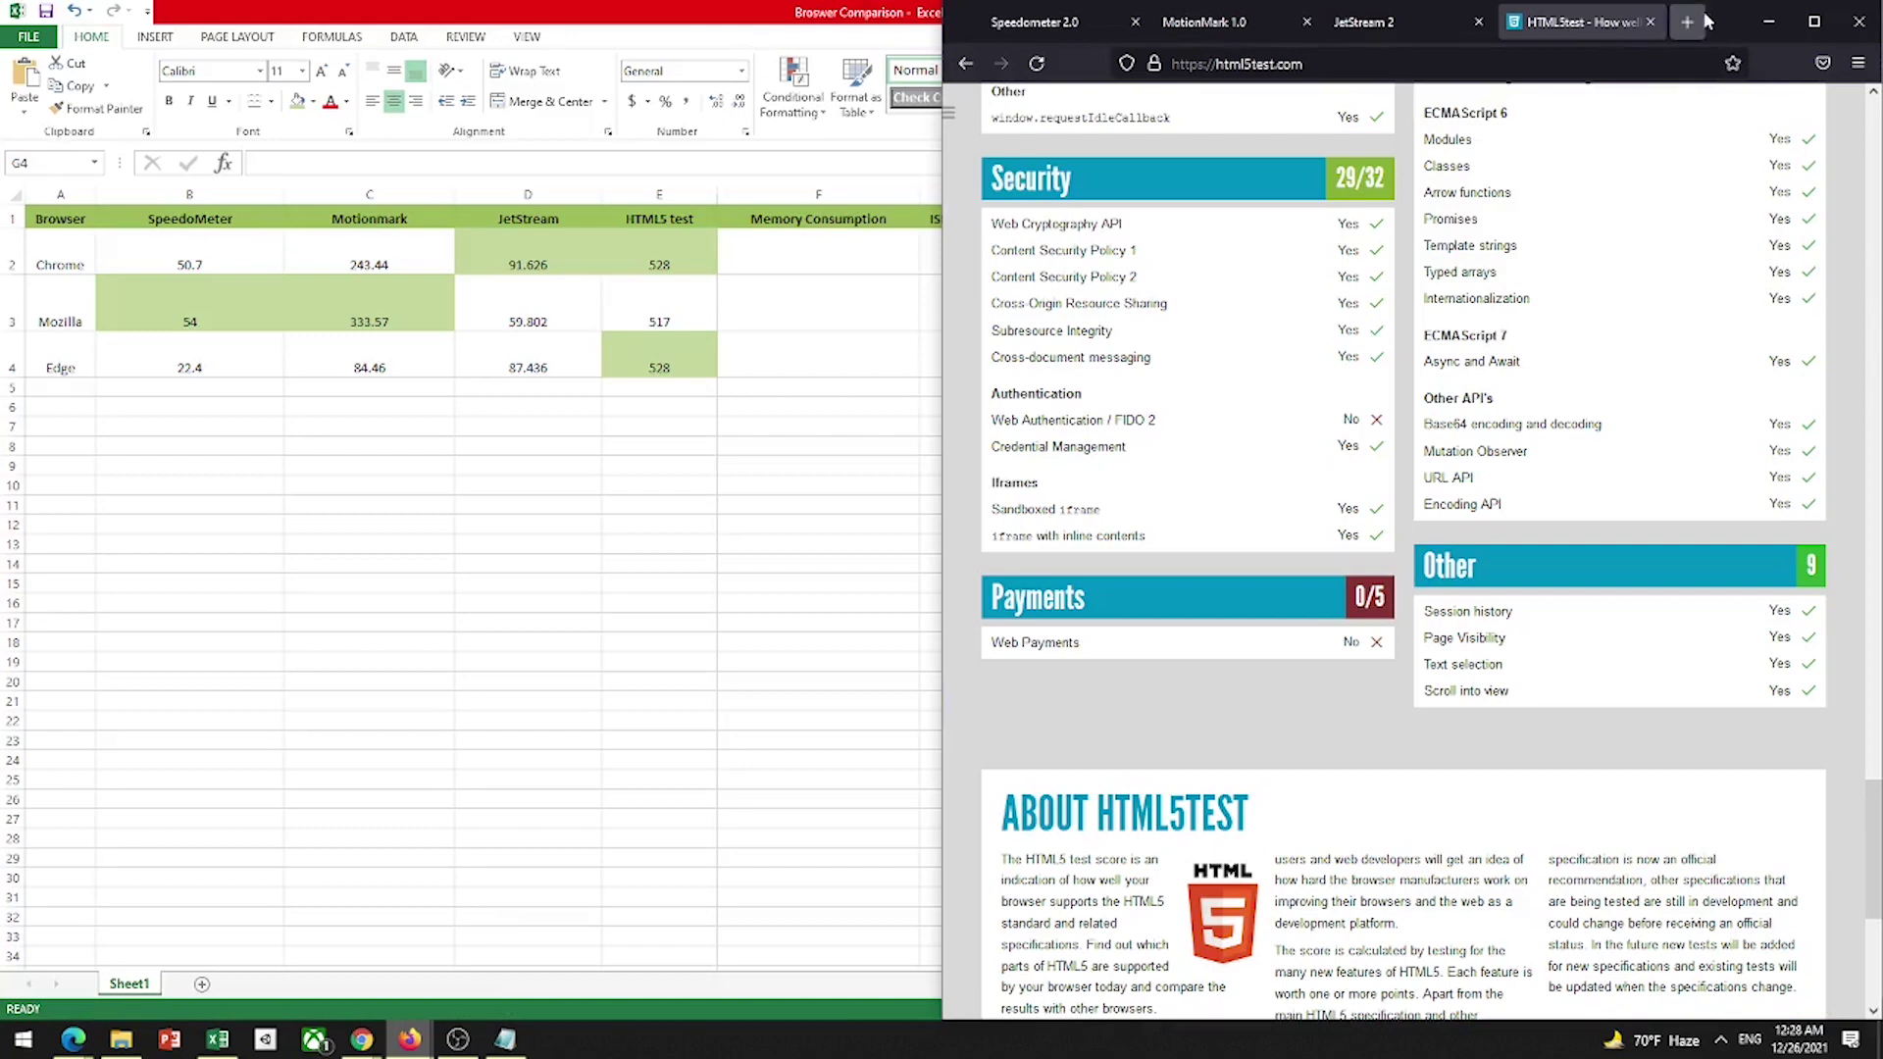
click(1859, 22)
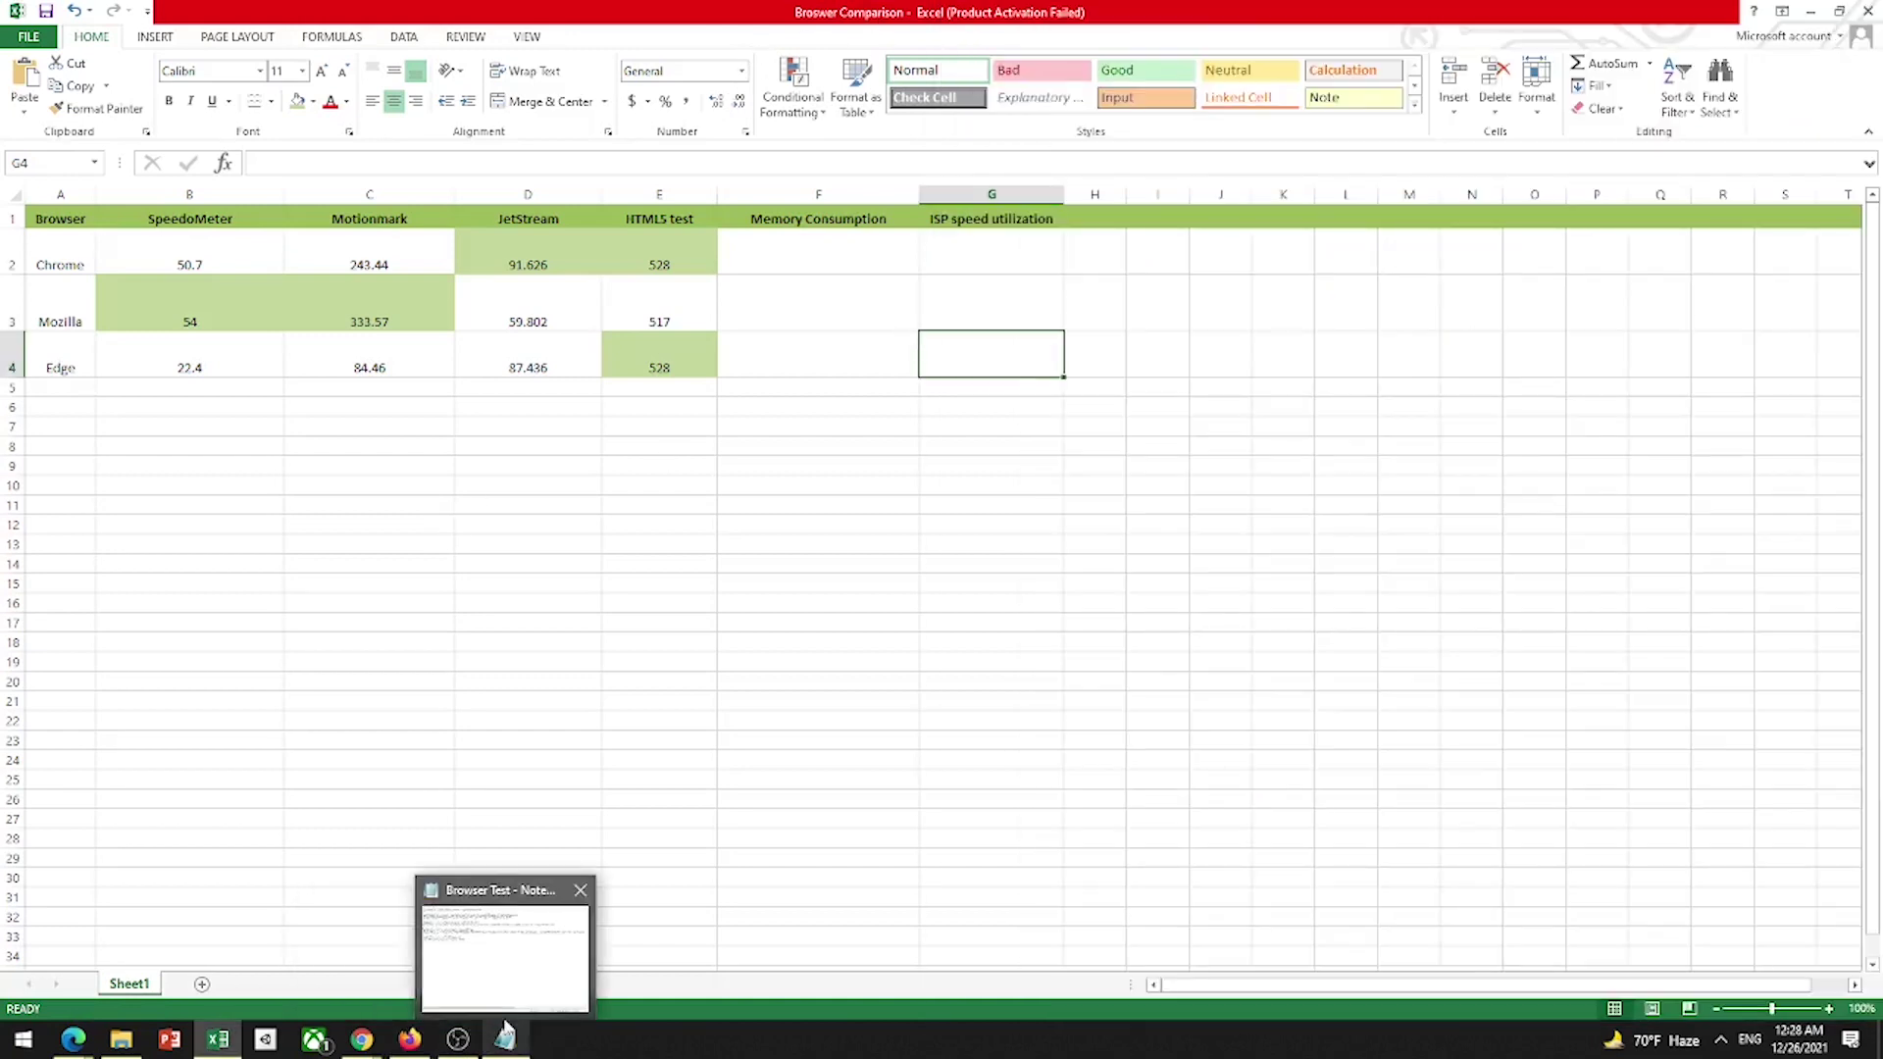
Step: Arrange Chrome's, Firefox's and Edge's speedtest.com.sg windows side by side
mouse_move(74, 1040)
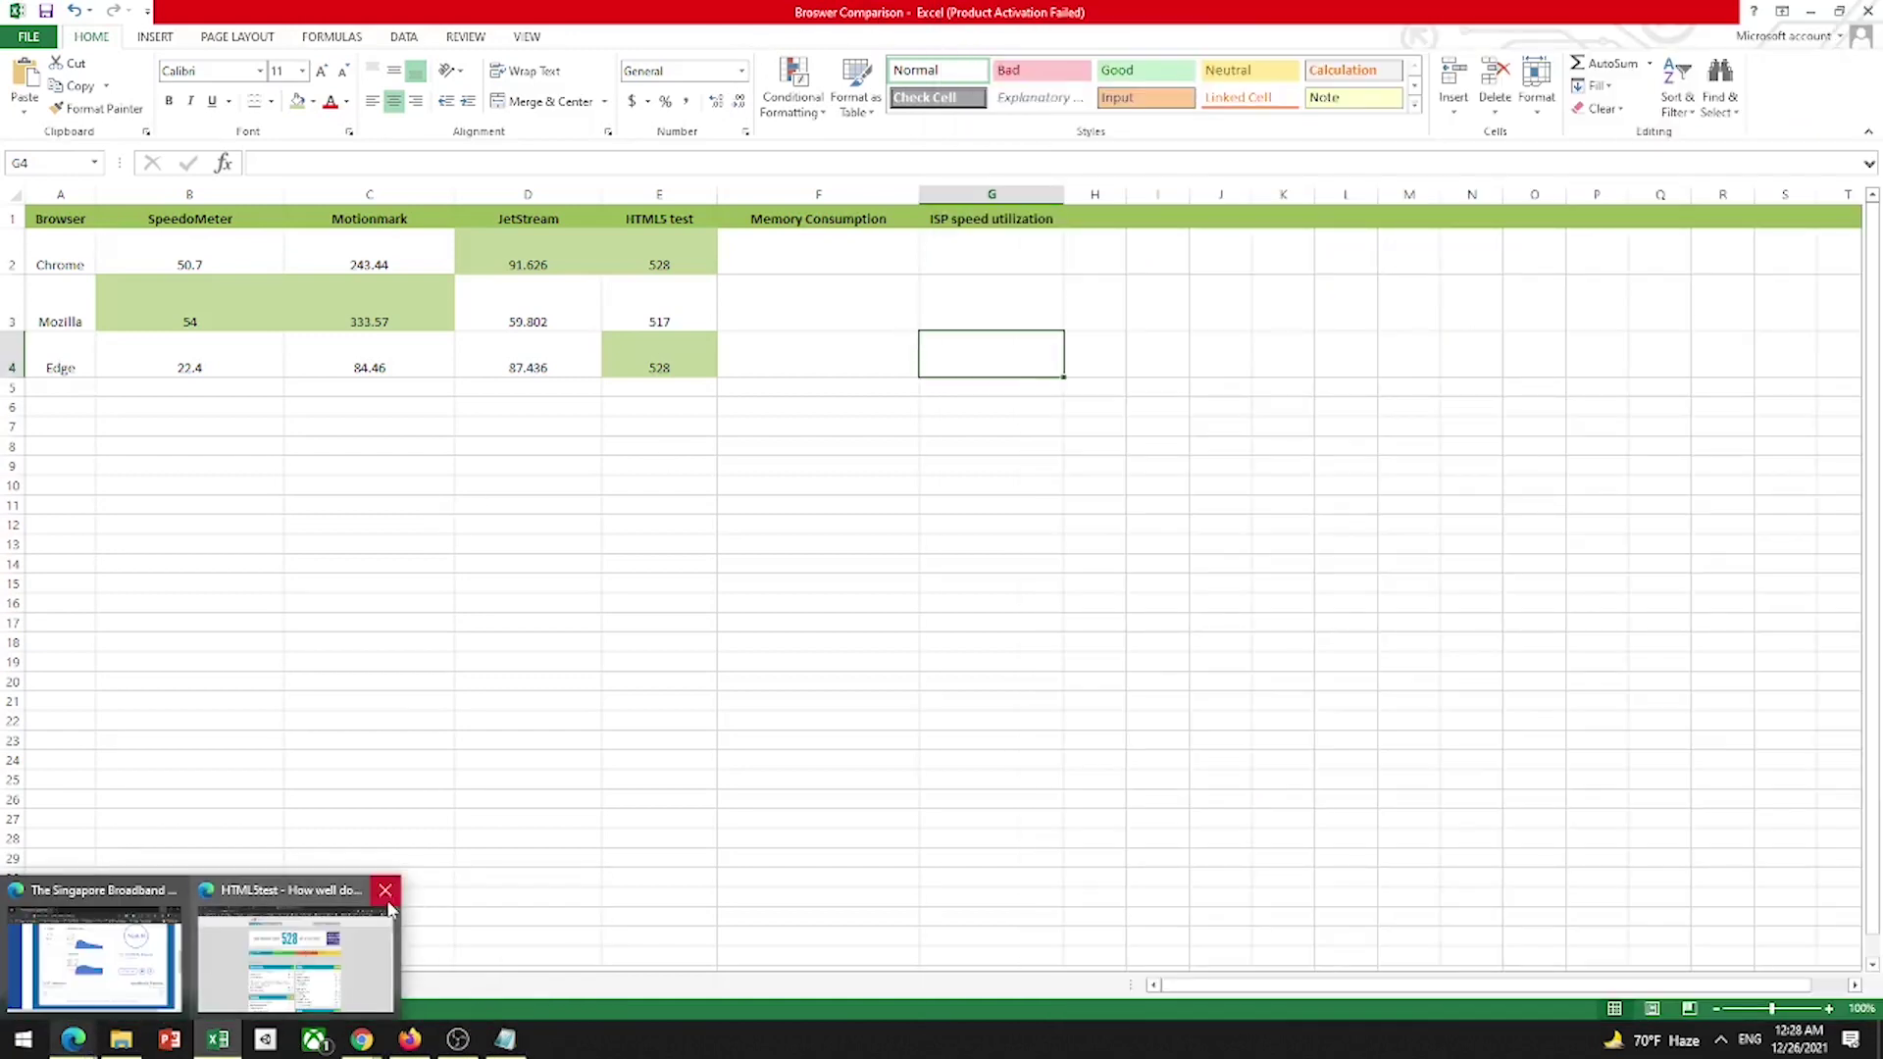
mouse_move(362, 1039)
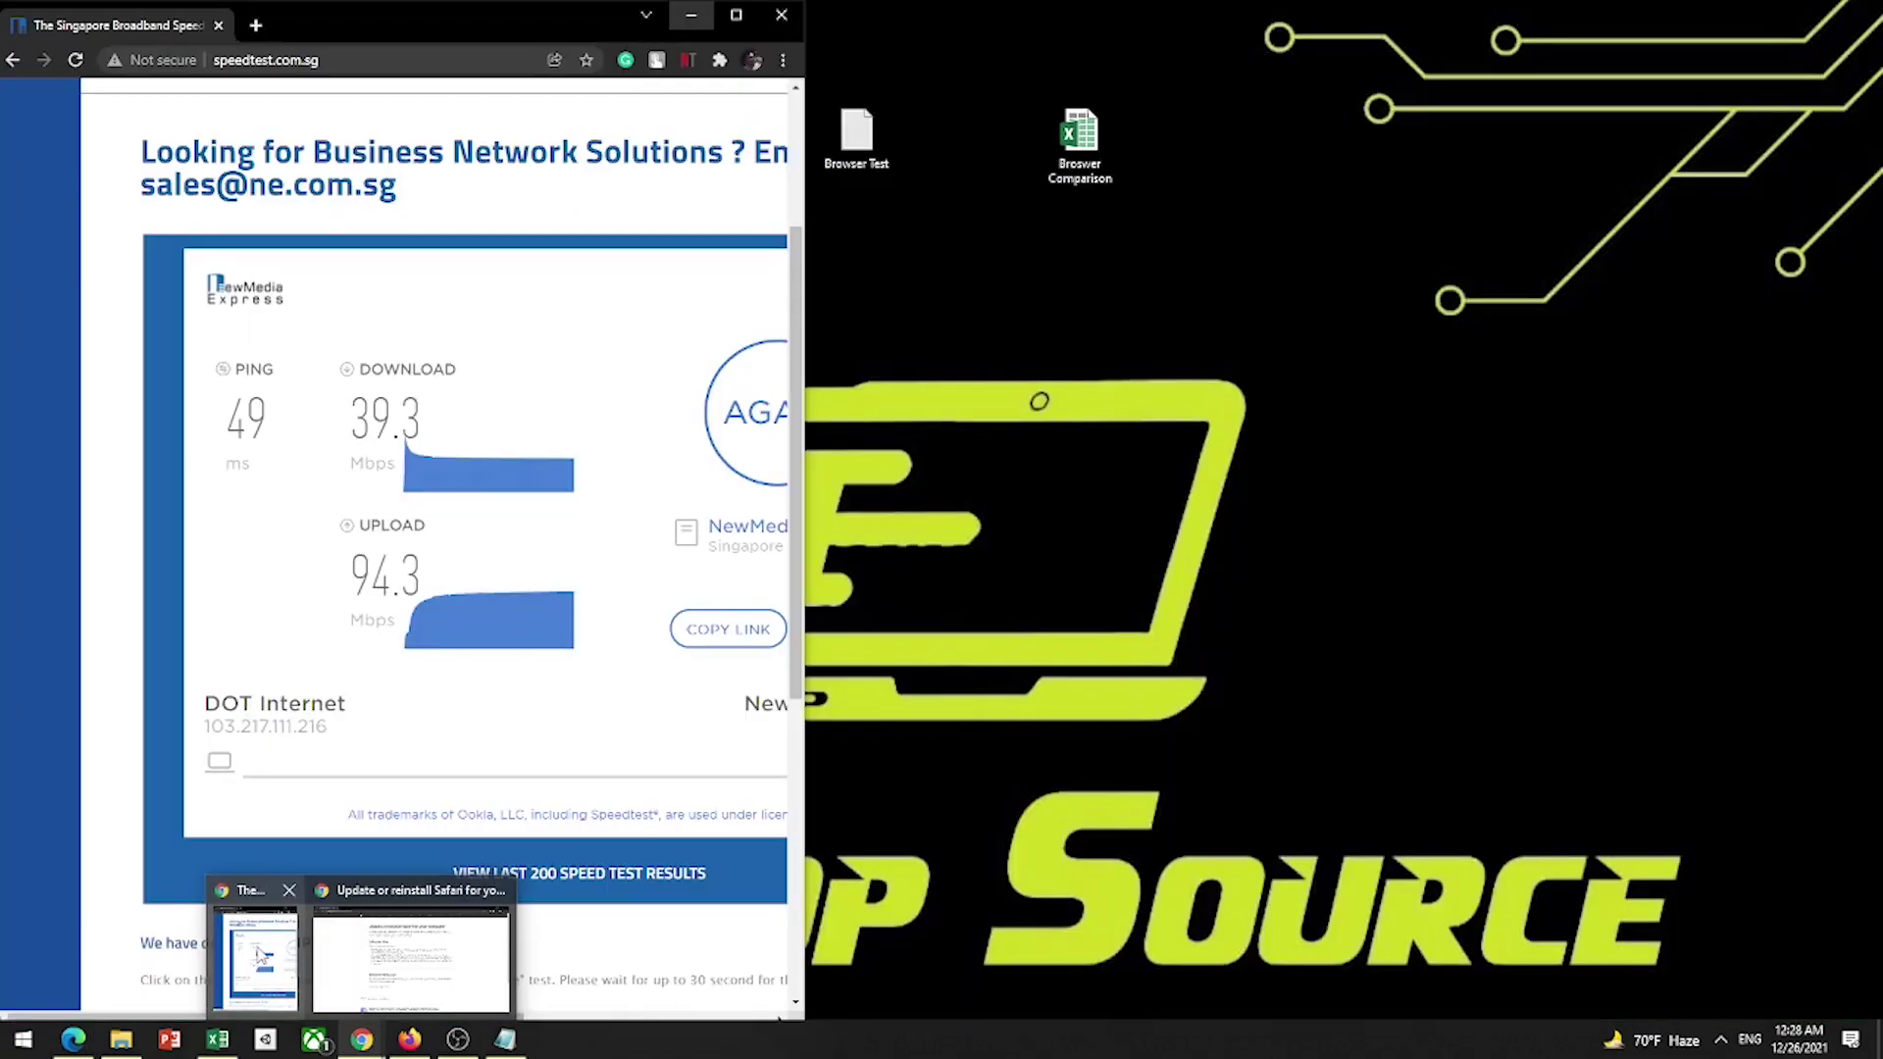
click(258, 958)
click(435, 984)
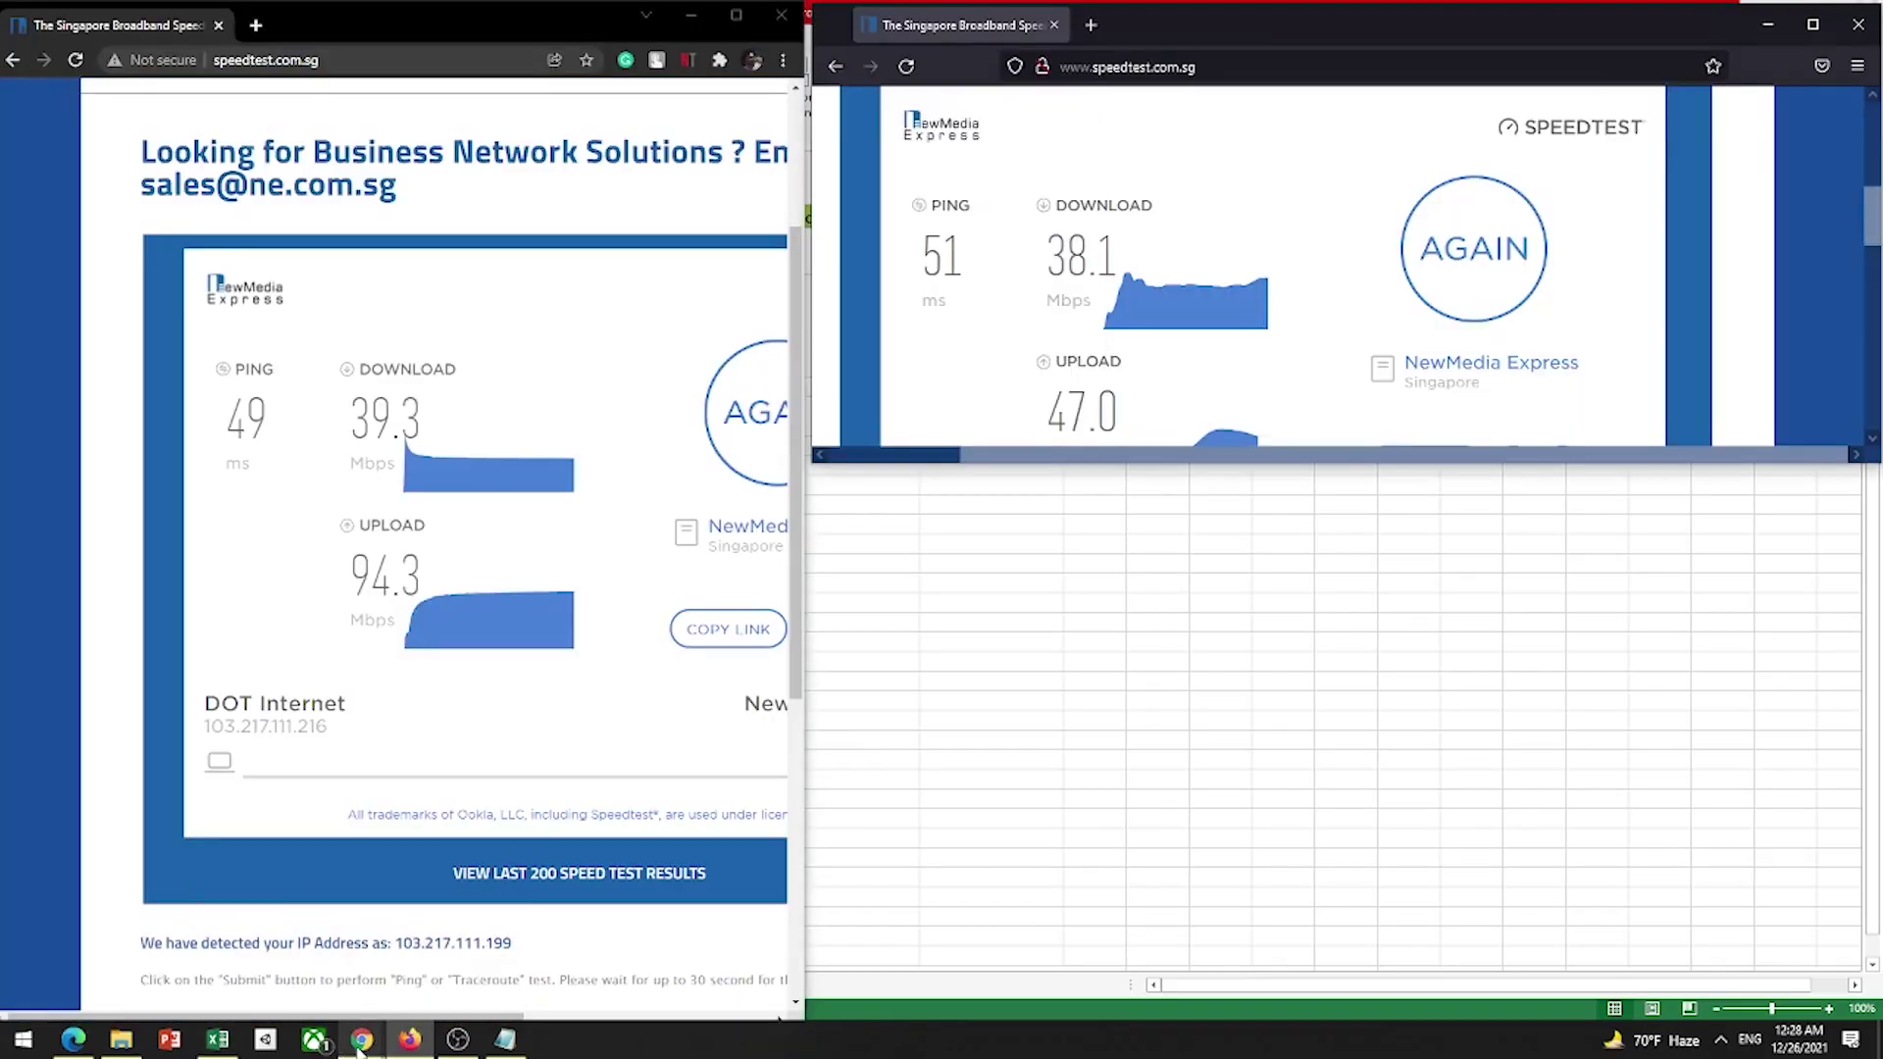
mouse_move(362, 1047)
click(257, 937)
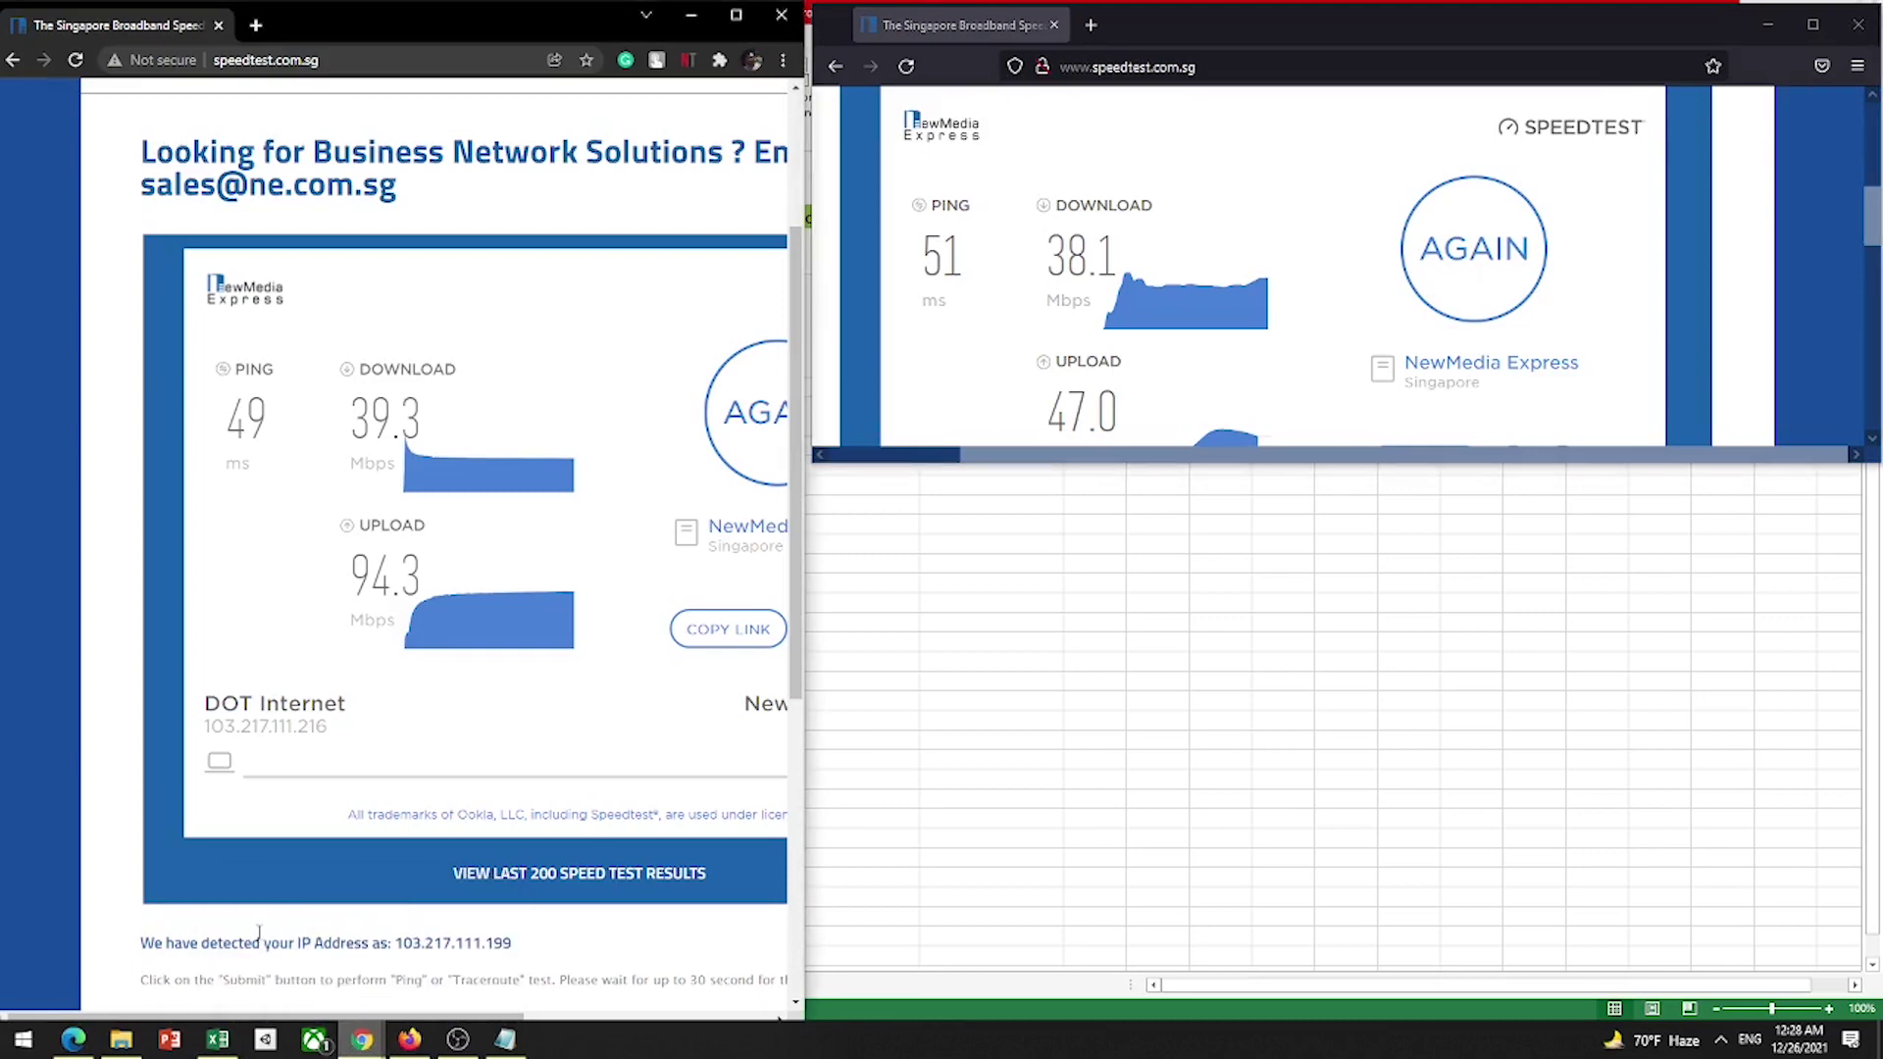
click(73, 1040)
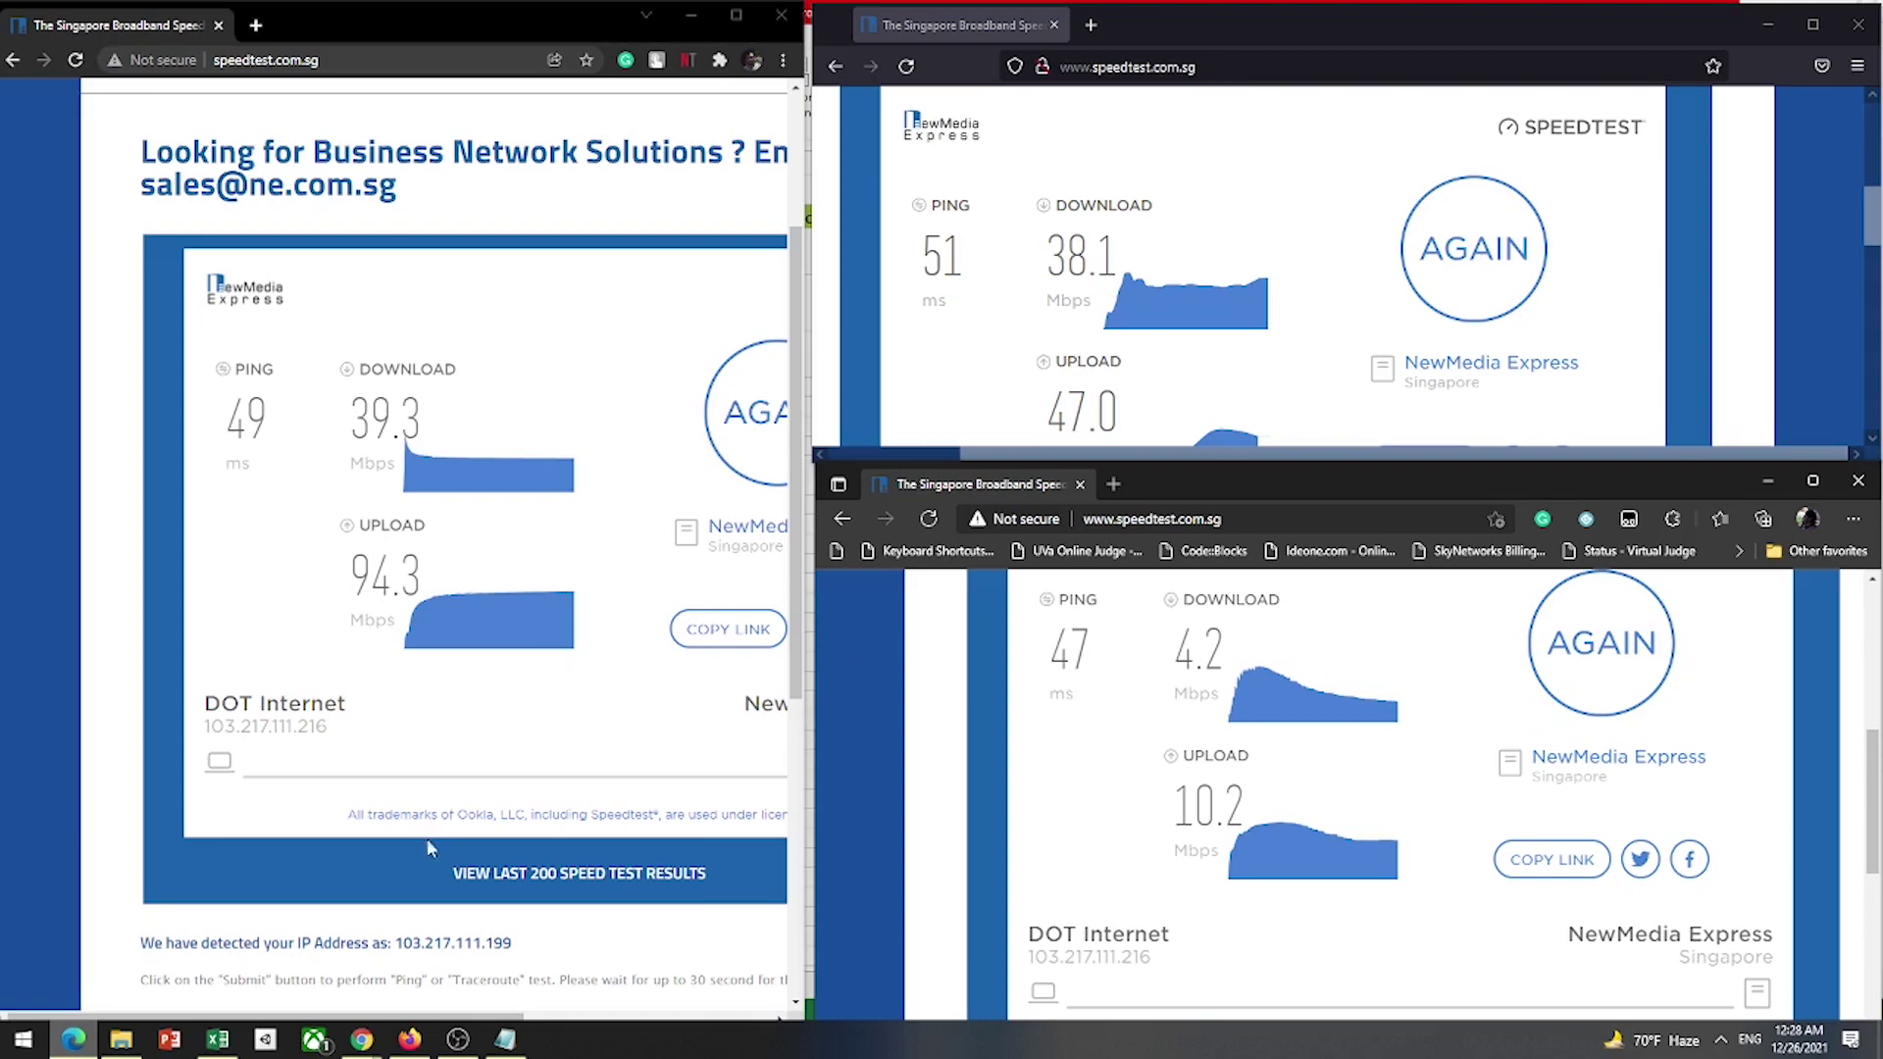
drag(327, 1016, 439, 1020)
Step: Rerun the speed test in Chrome, Firefox and Edge at the same time
click(594, 451)
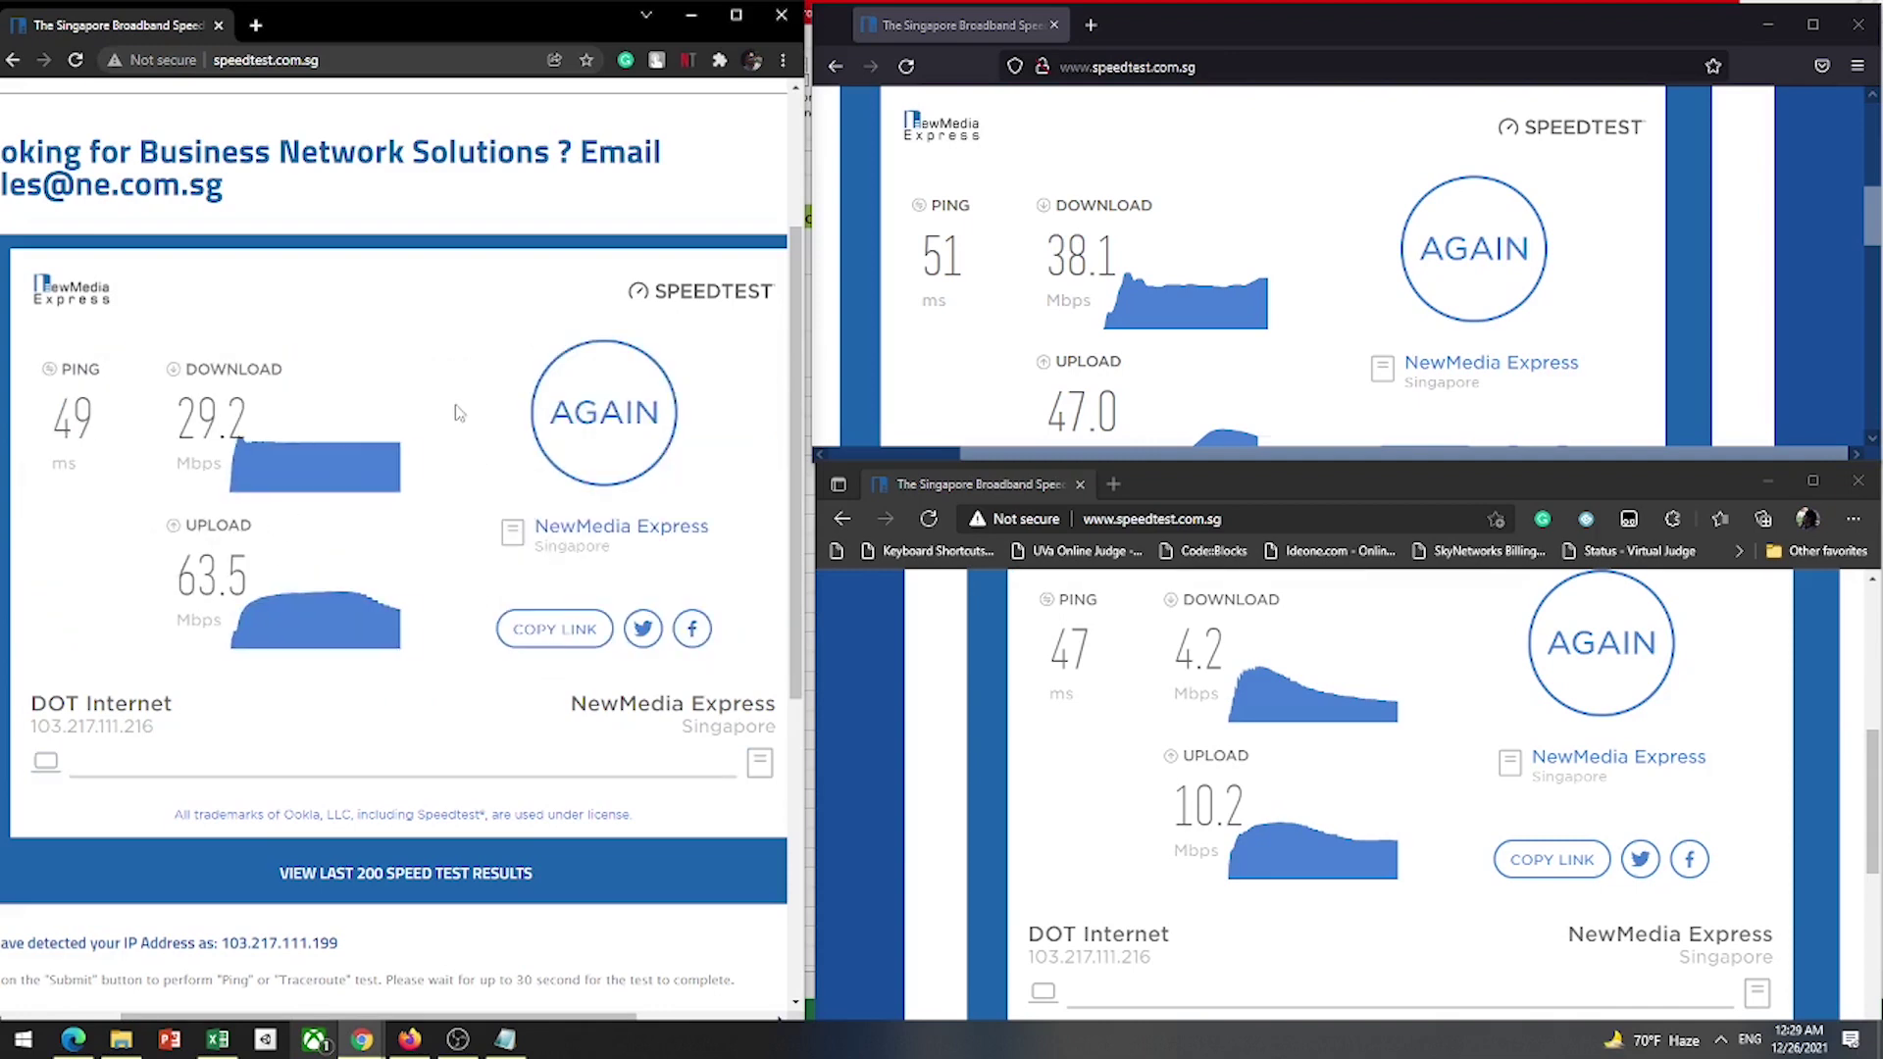
click(1474, 248)
scroll(950, 190, down, 1)
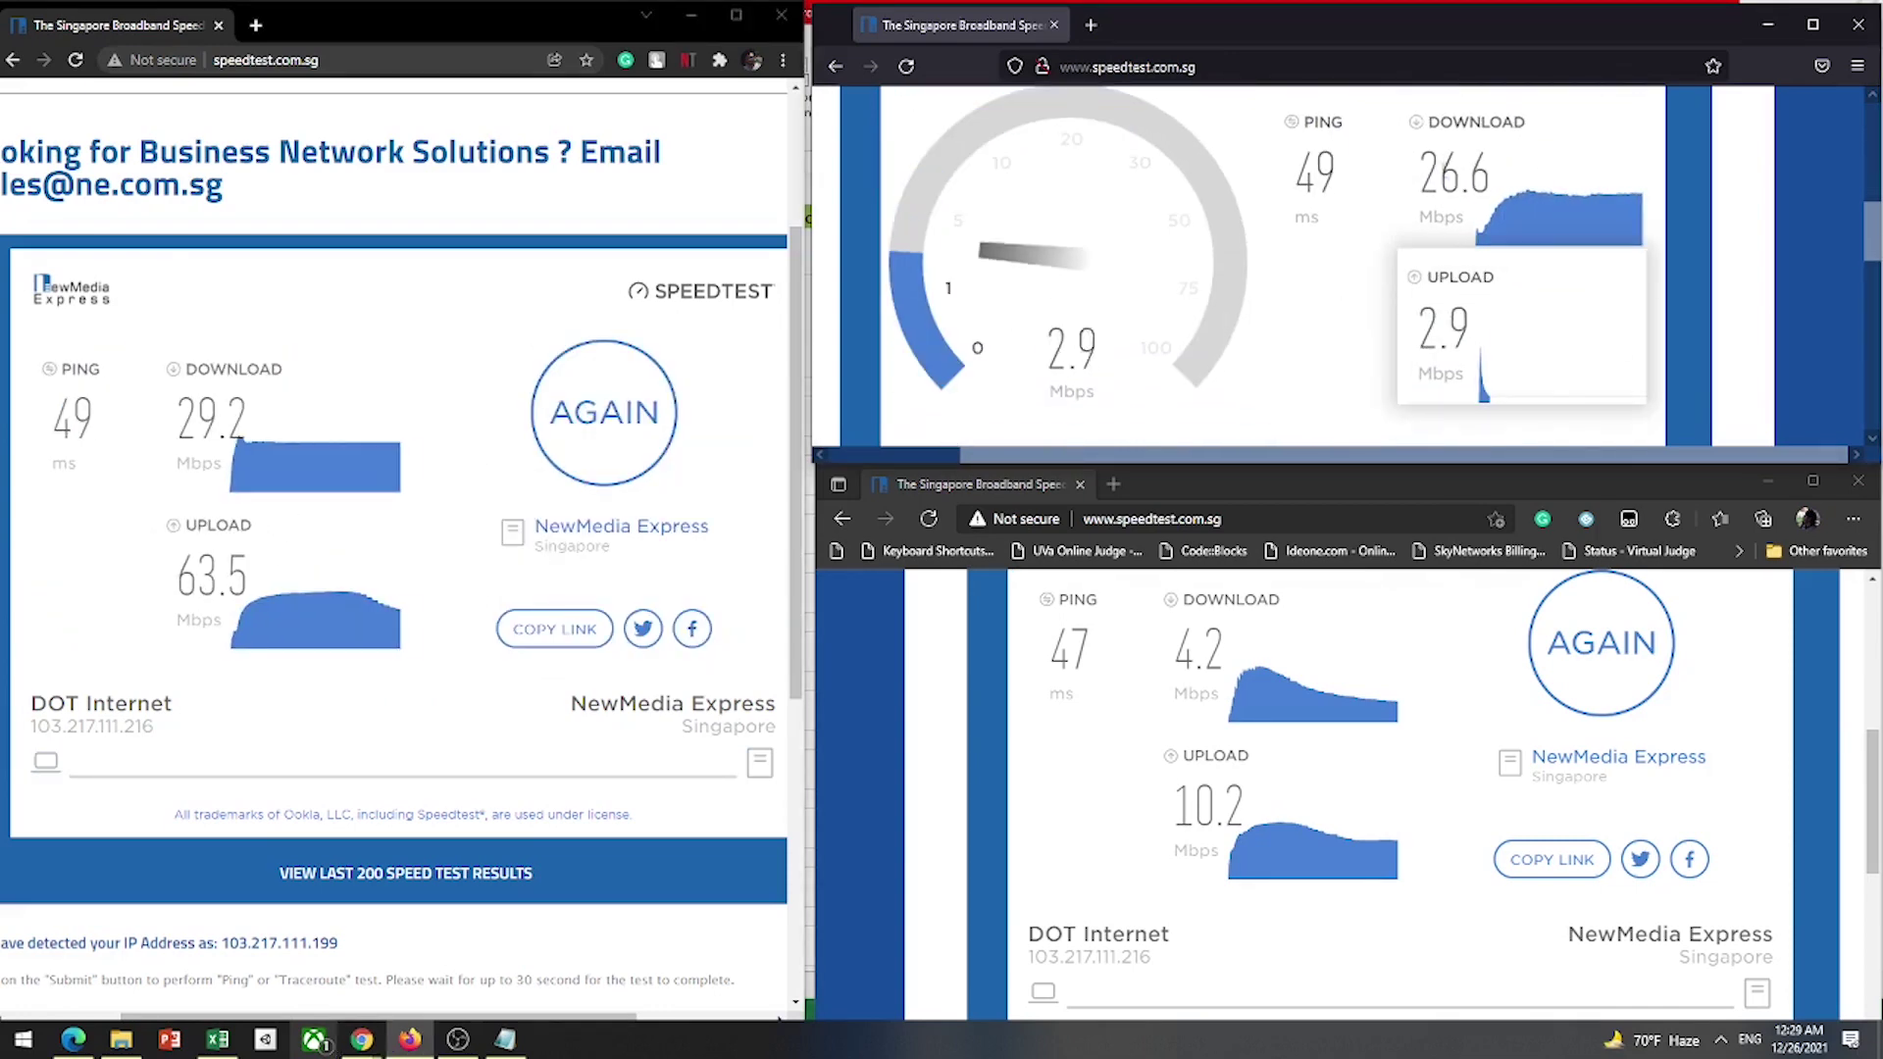
click(1601, 643)
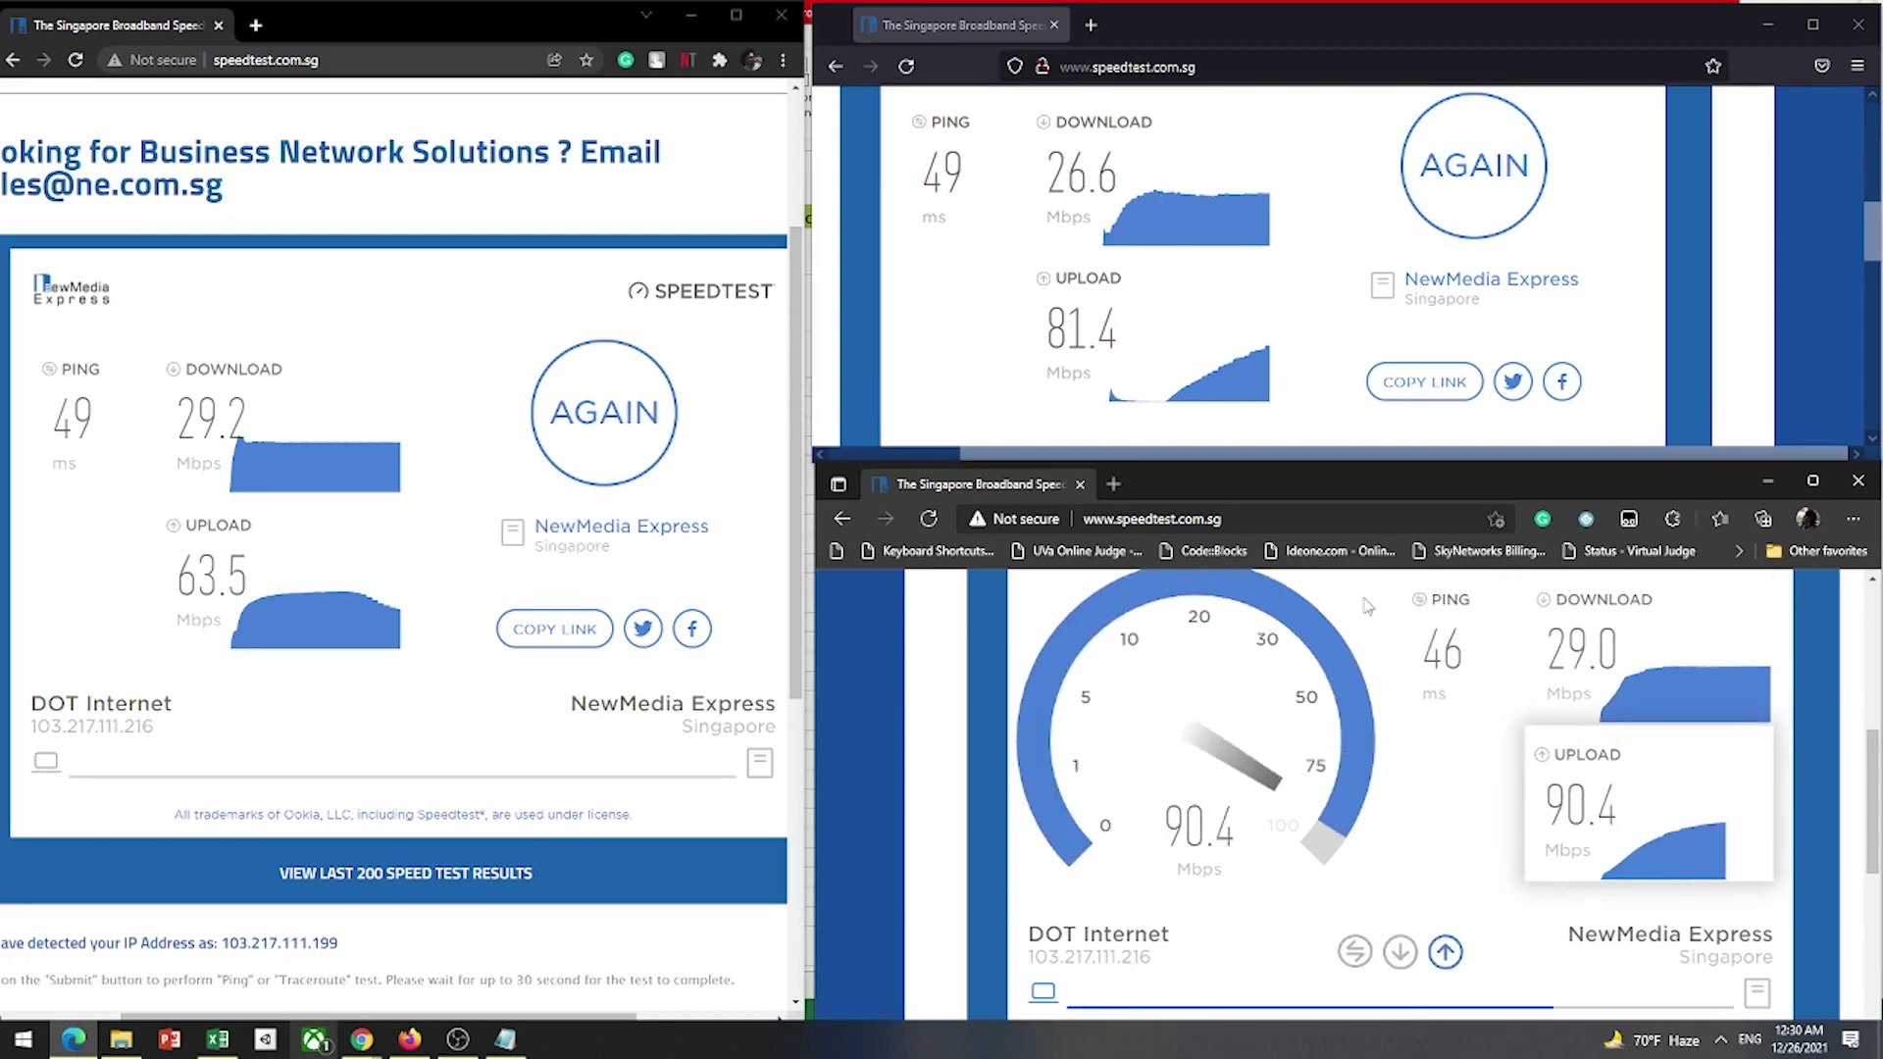
click(1653, 659)
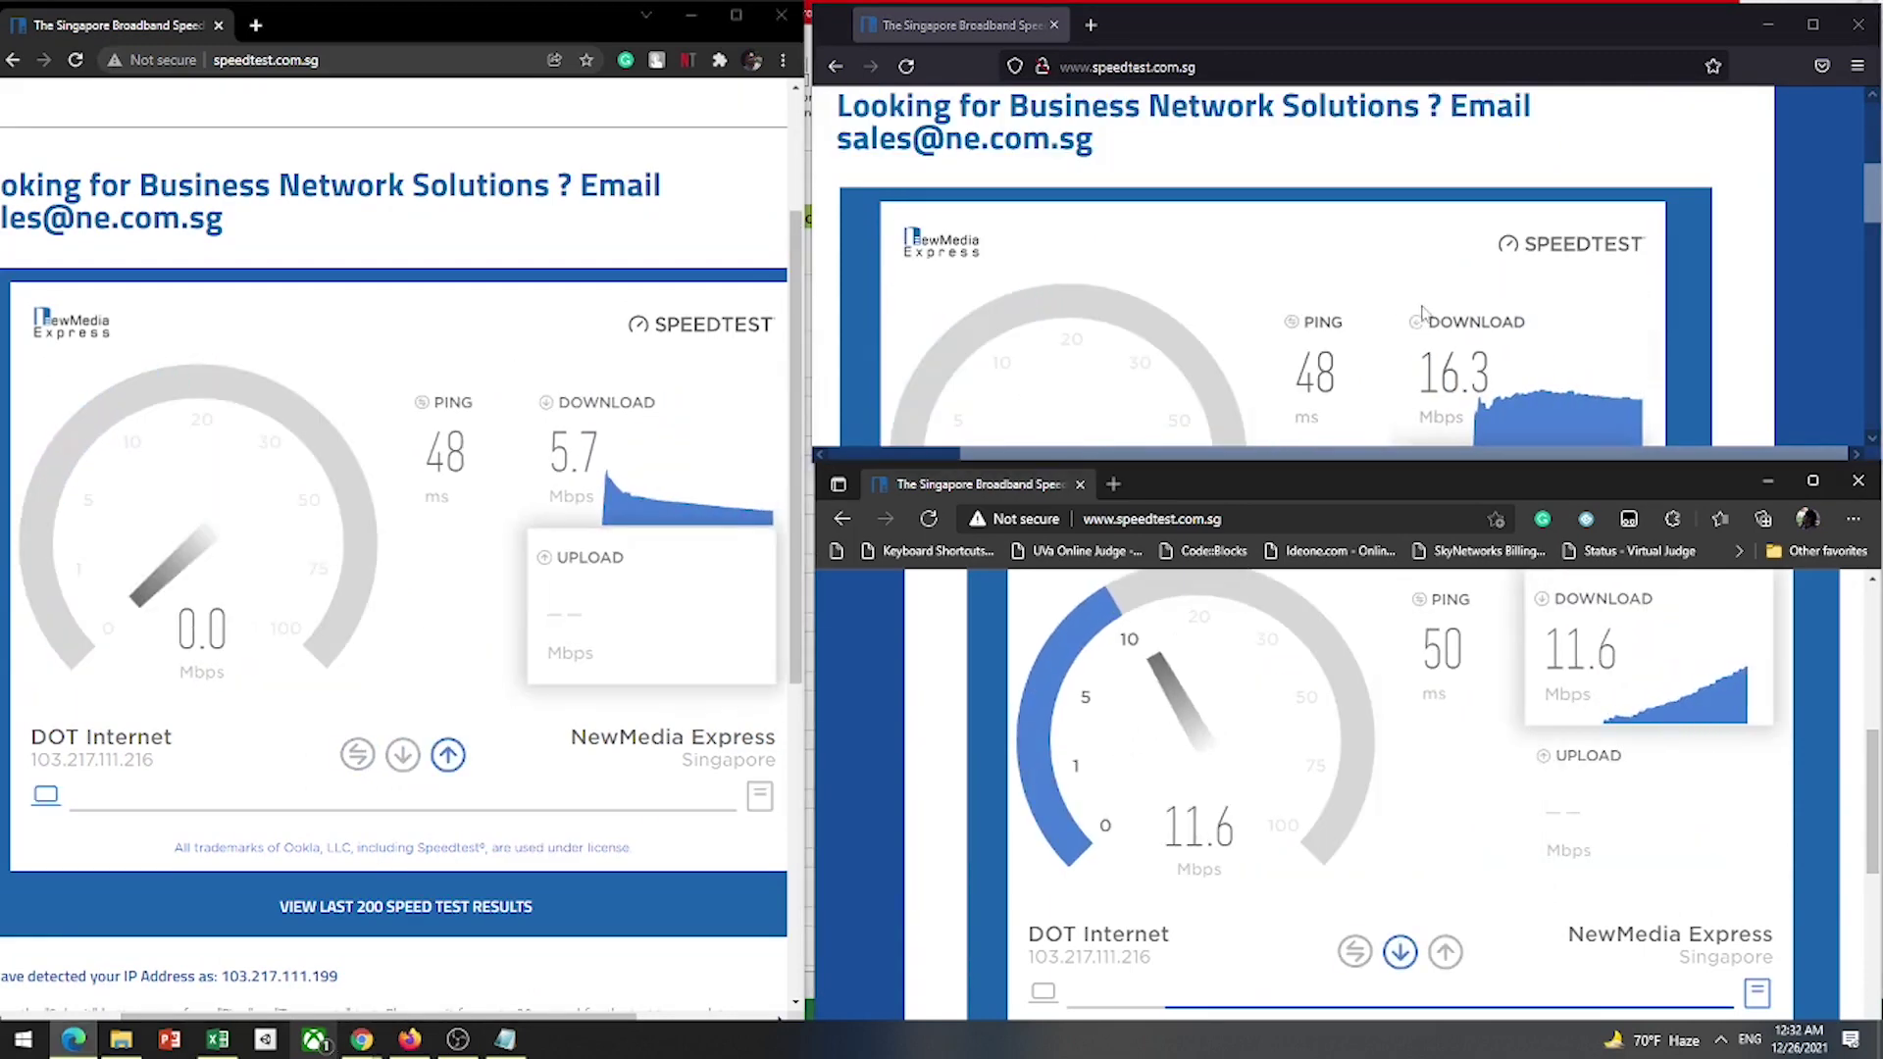
Step: Compare the results, highlighting Firefox's ping and 16.3 Mbps download figures
scroll(1424, 312, down, 1)
scroll(1424, 311, down, 3)
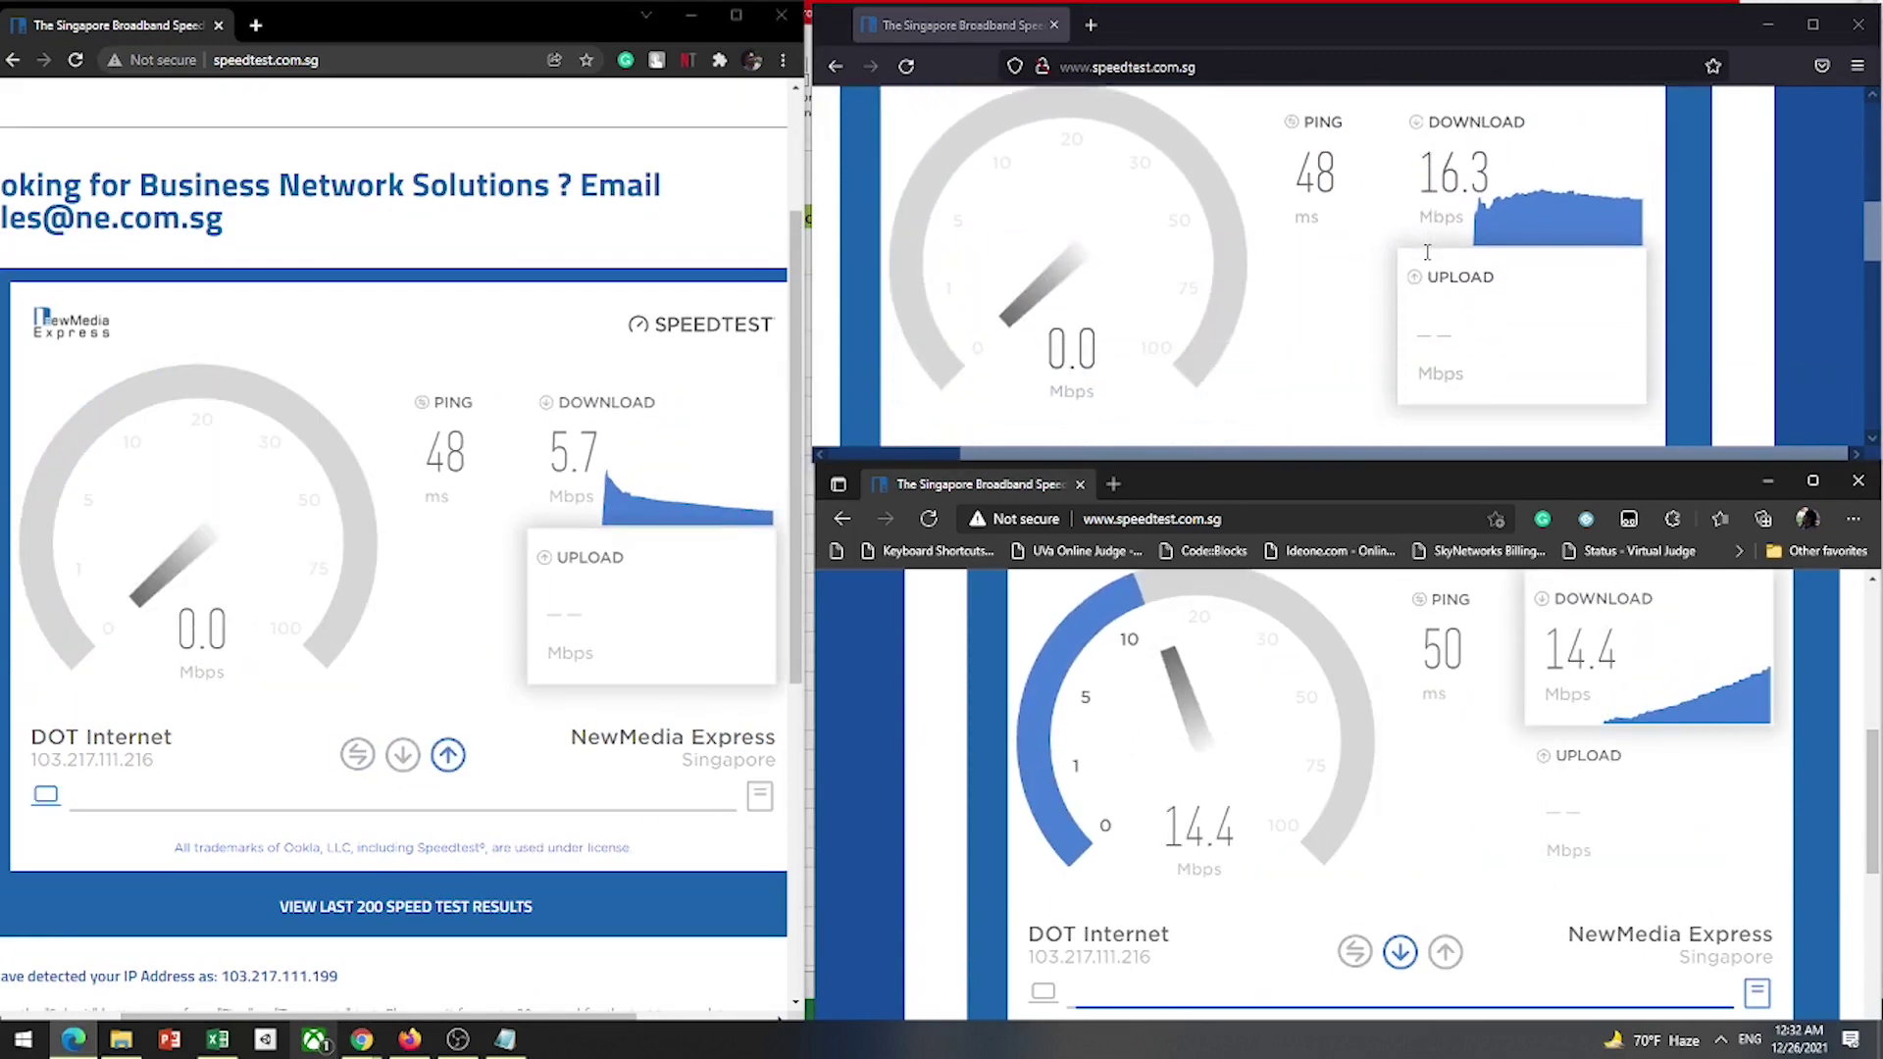
scroll(1444, 209, down, 1)
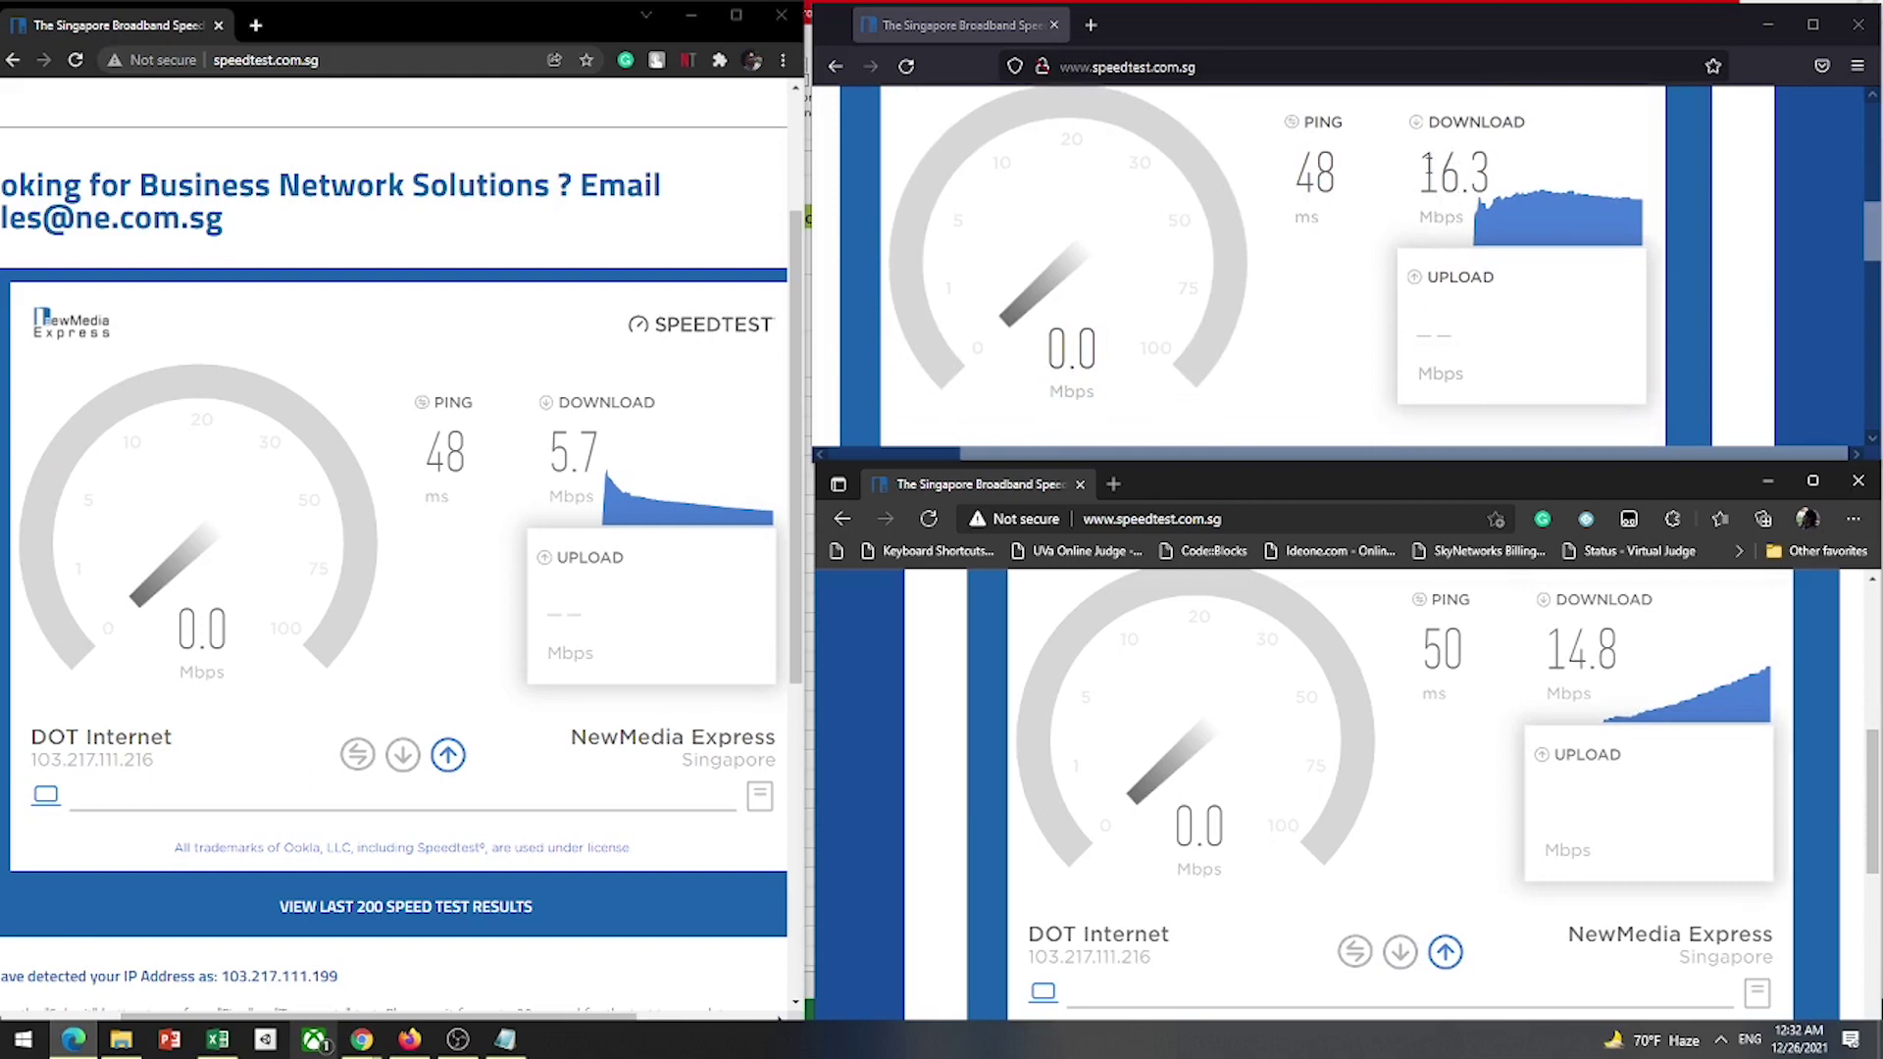
double_click(1468, 168)
click(1468, 169)
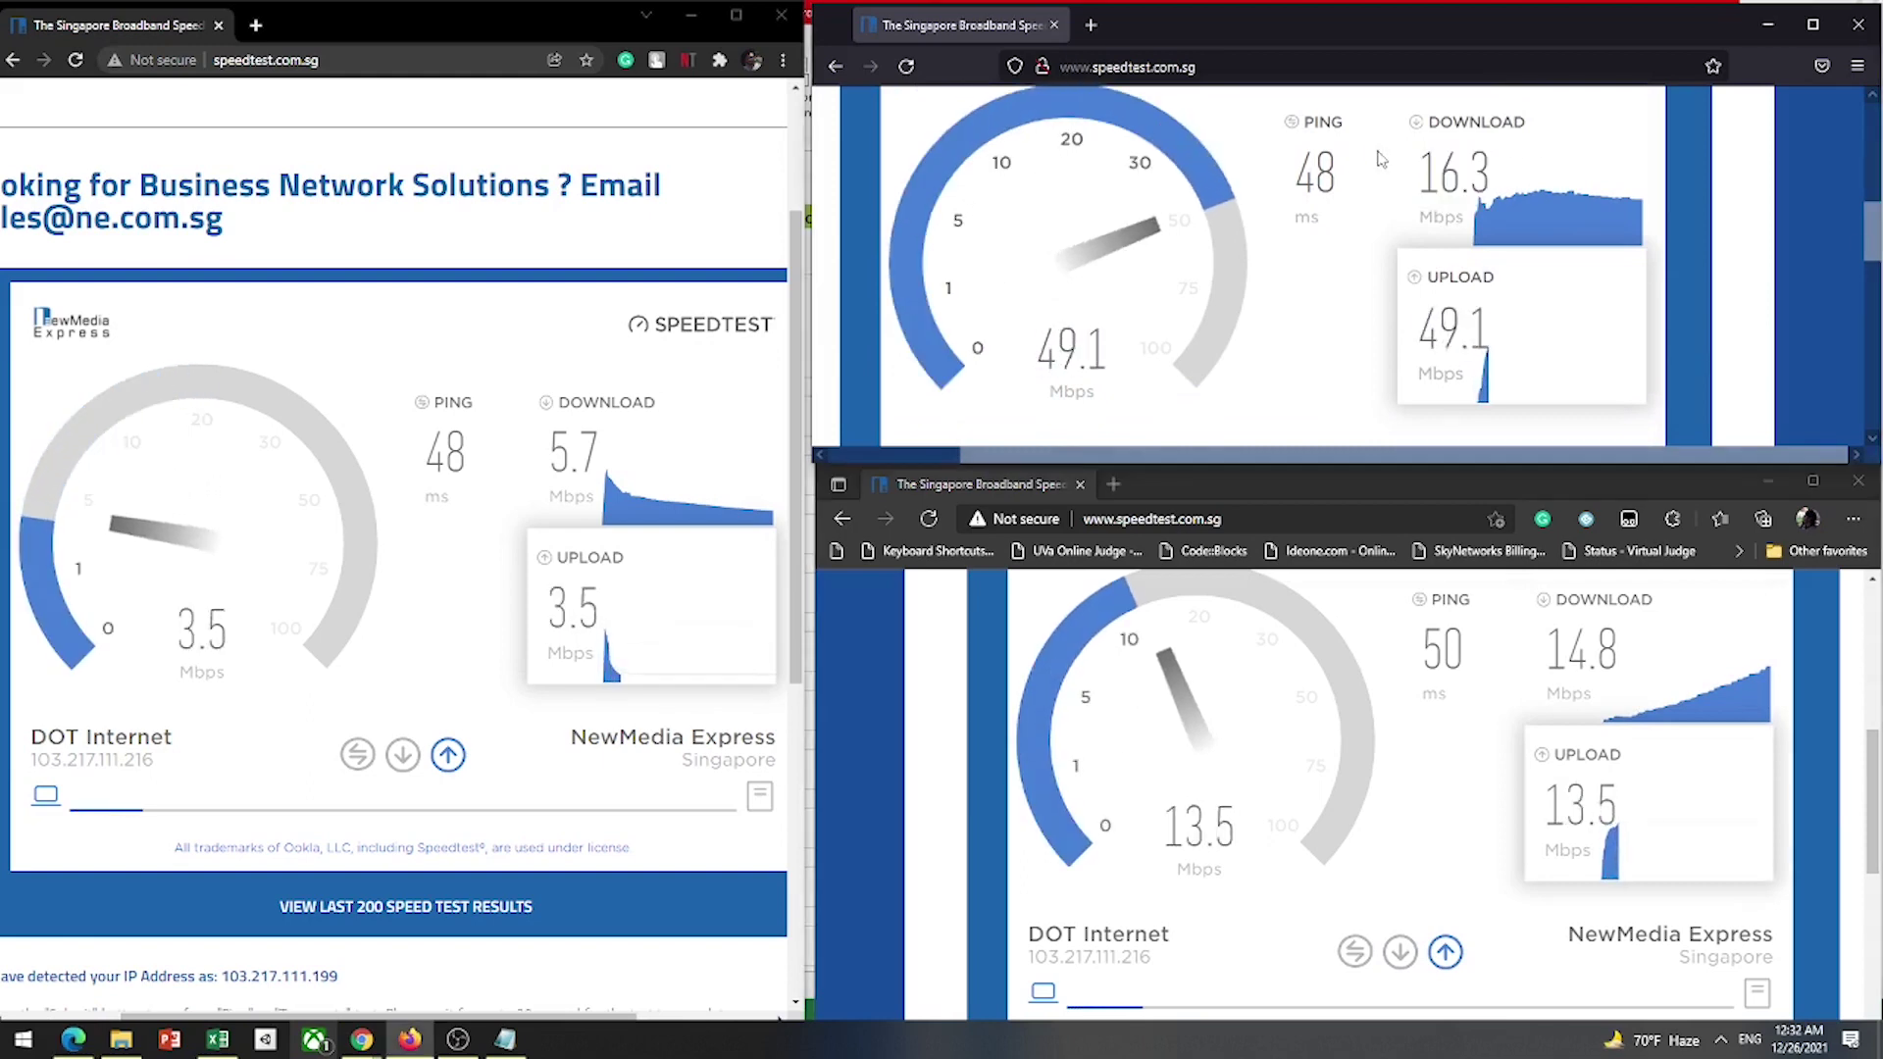
drag(1468, 168, 1271, 154)
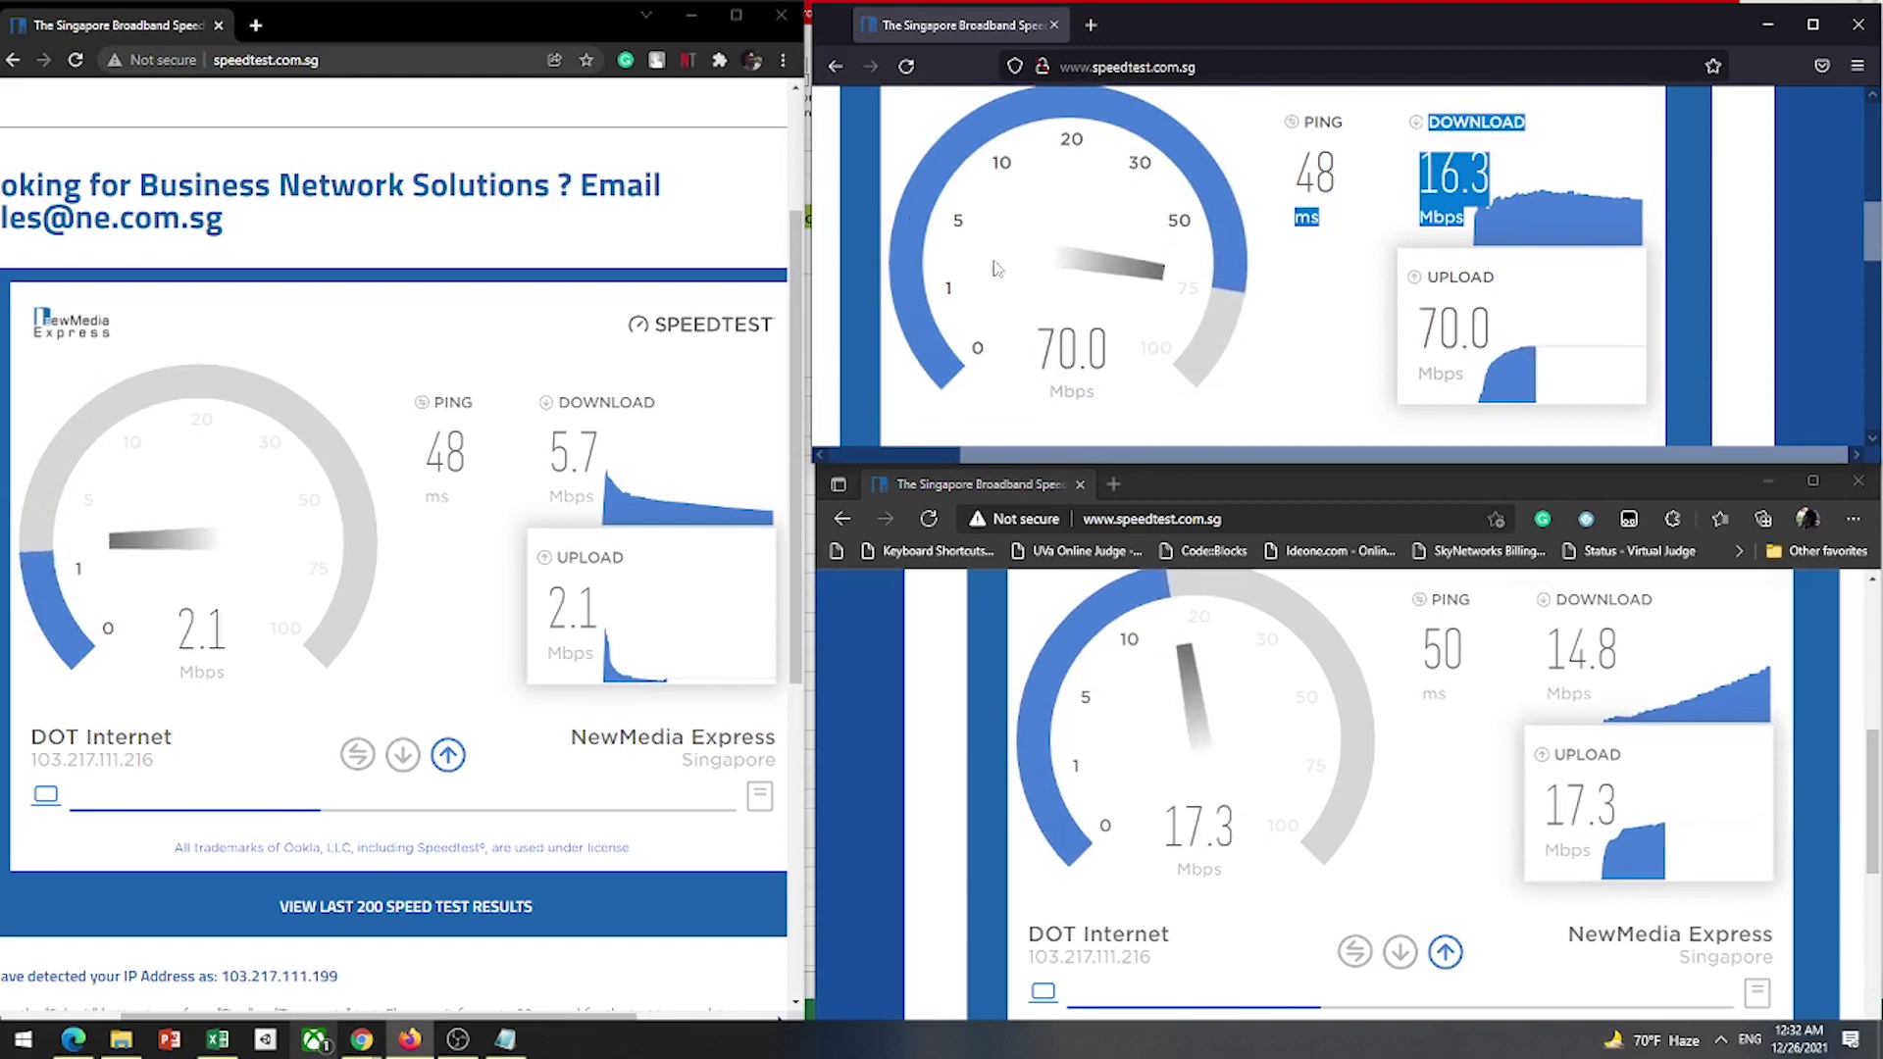
click(1030, 277)
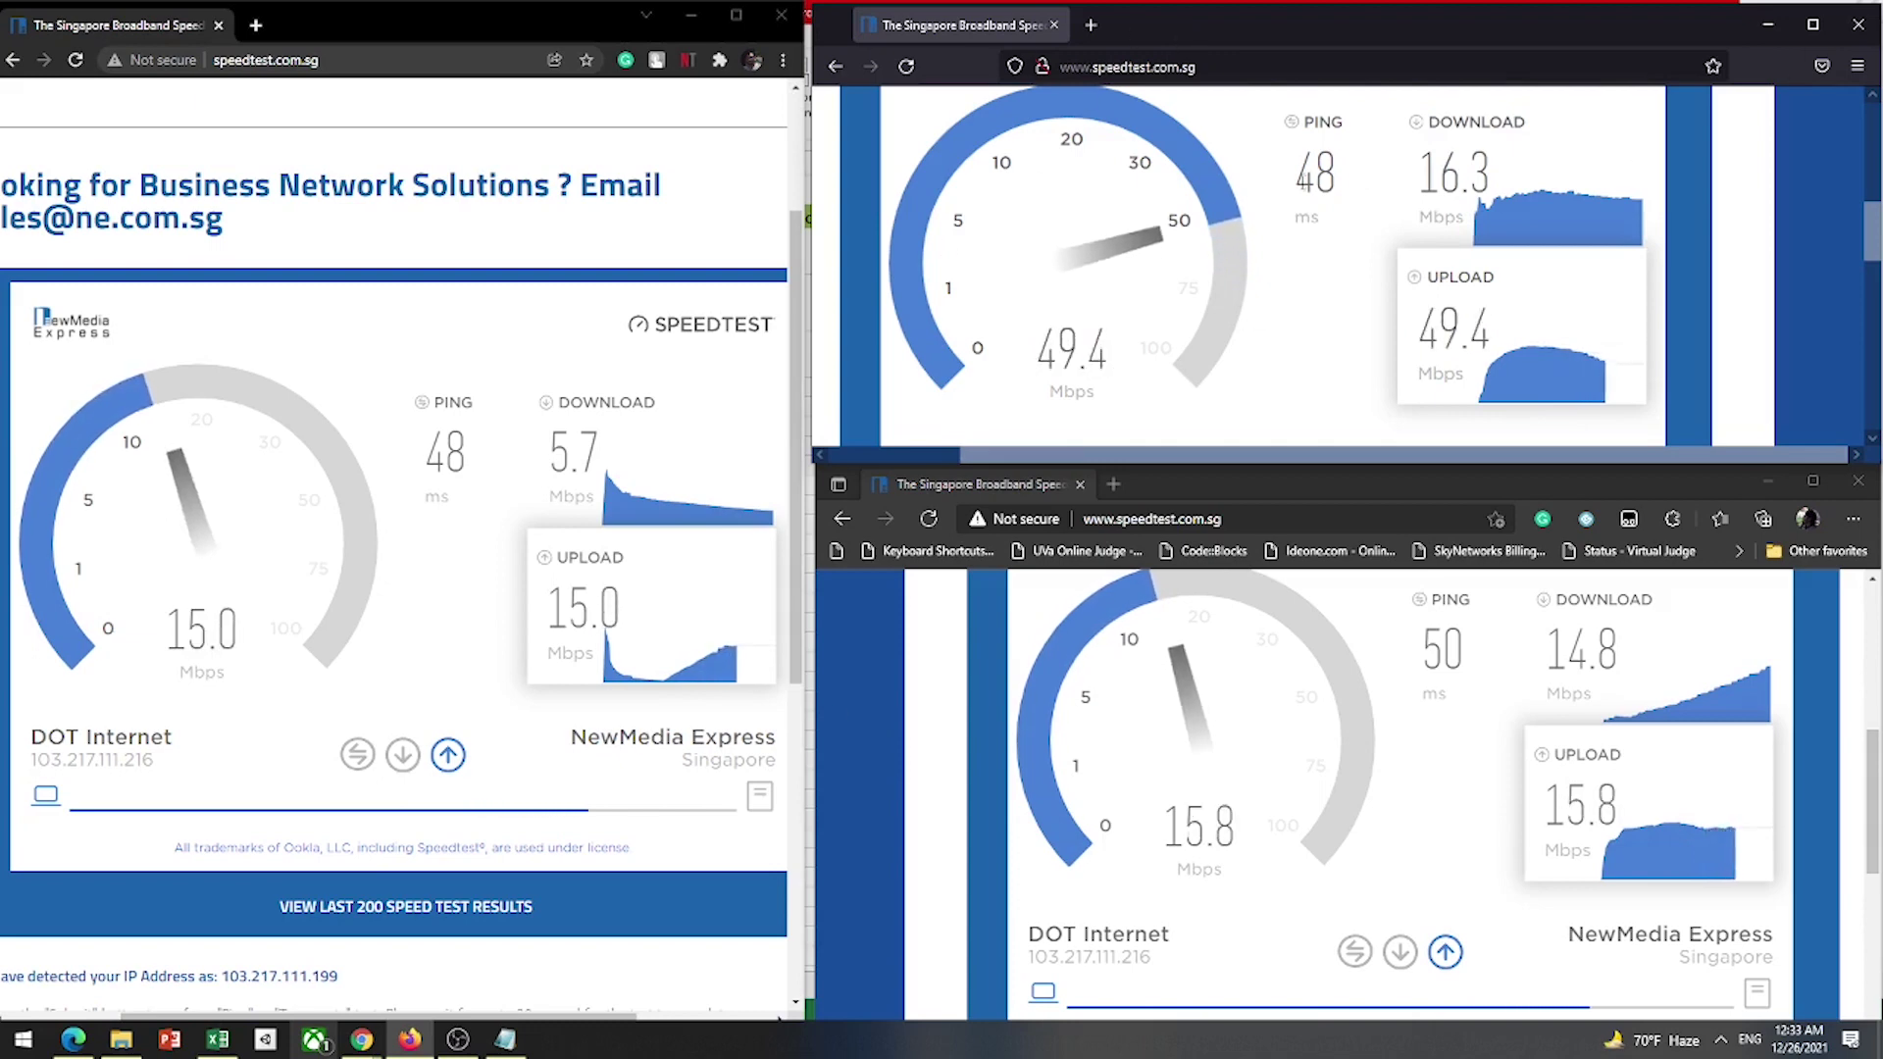
Step: Enter Rank 2 for Chrome, Rank 1 for Mozilla and Rank 3 for Edge under ISP speed utilization
click(236, 1046)
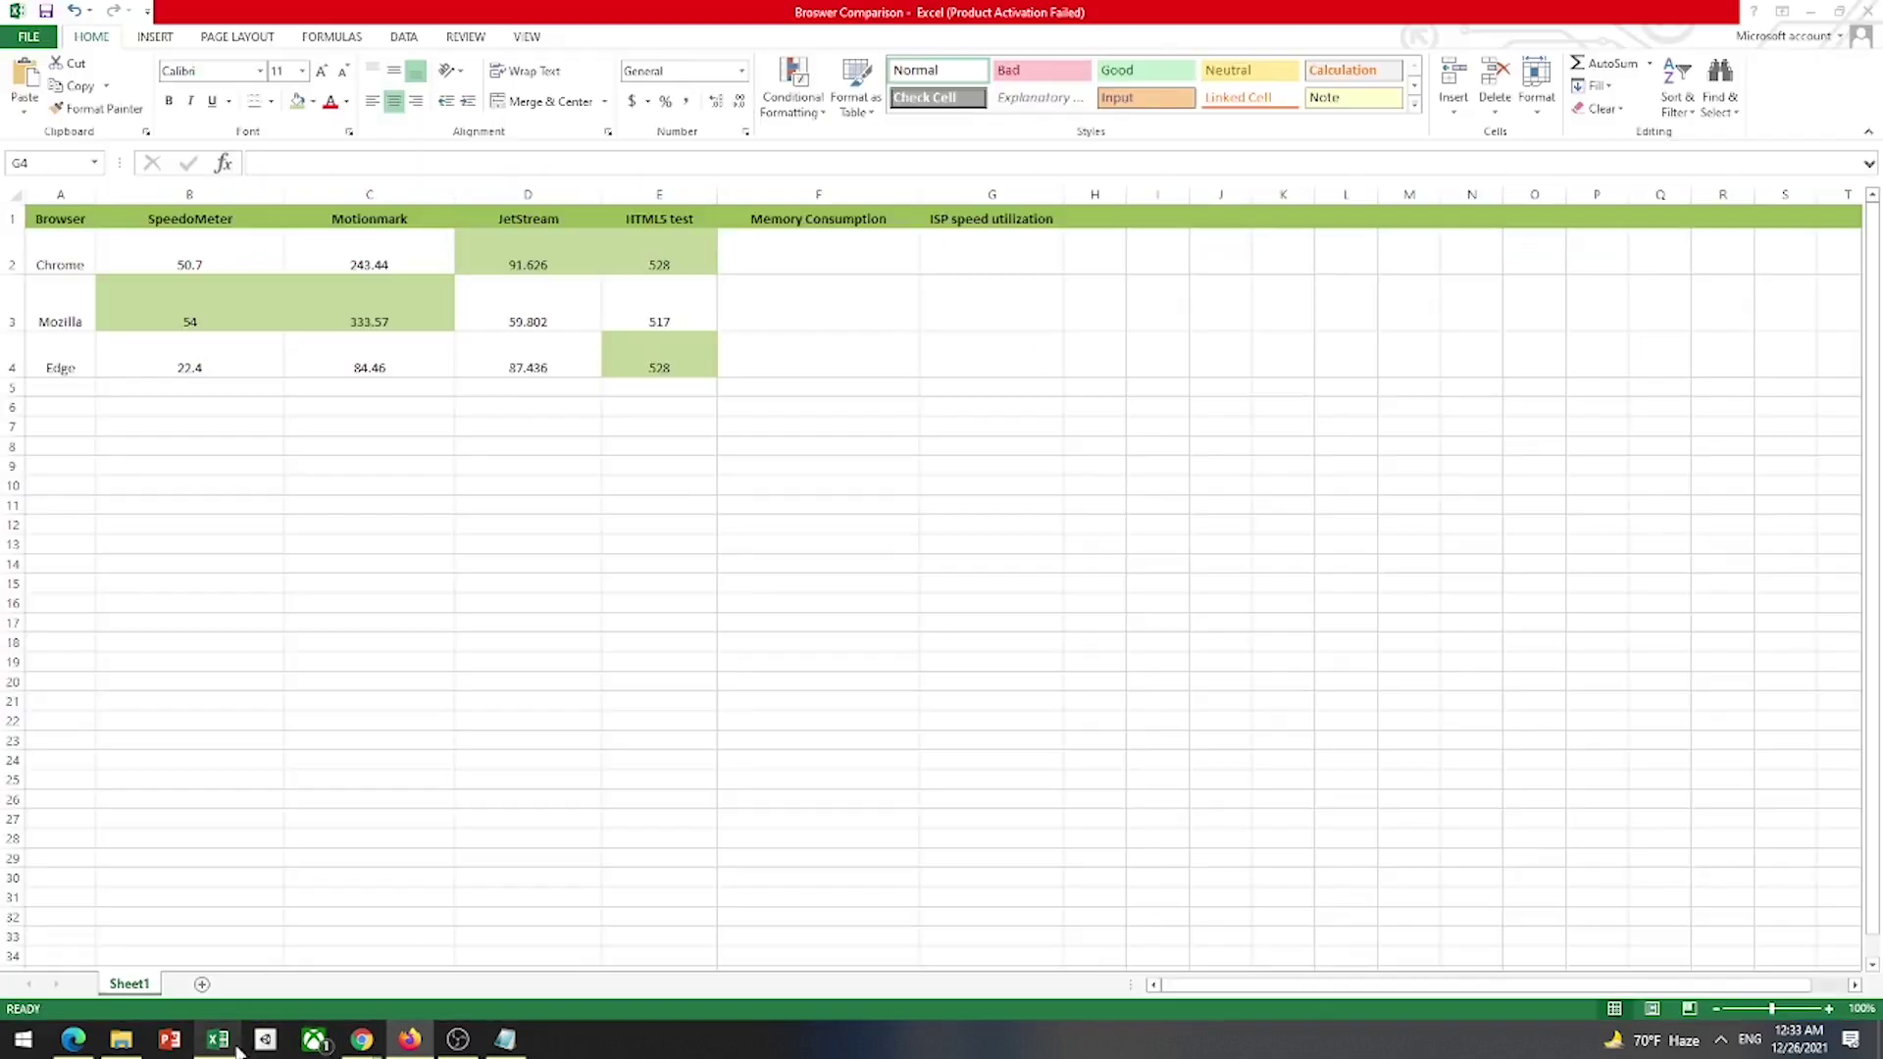
click(822, 267)
click(966, 248)
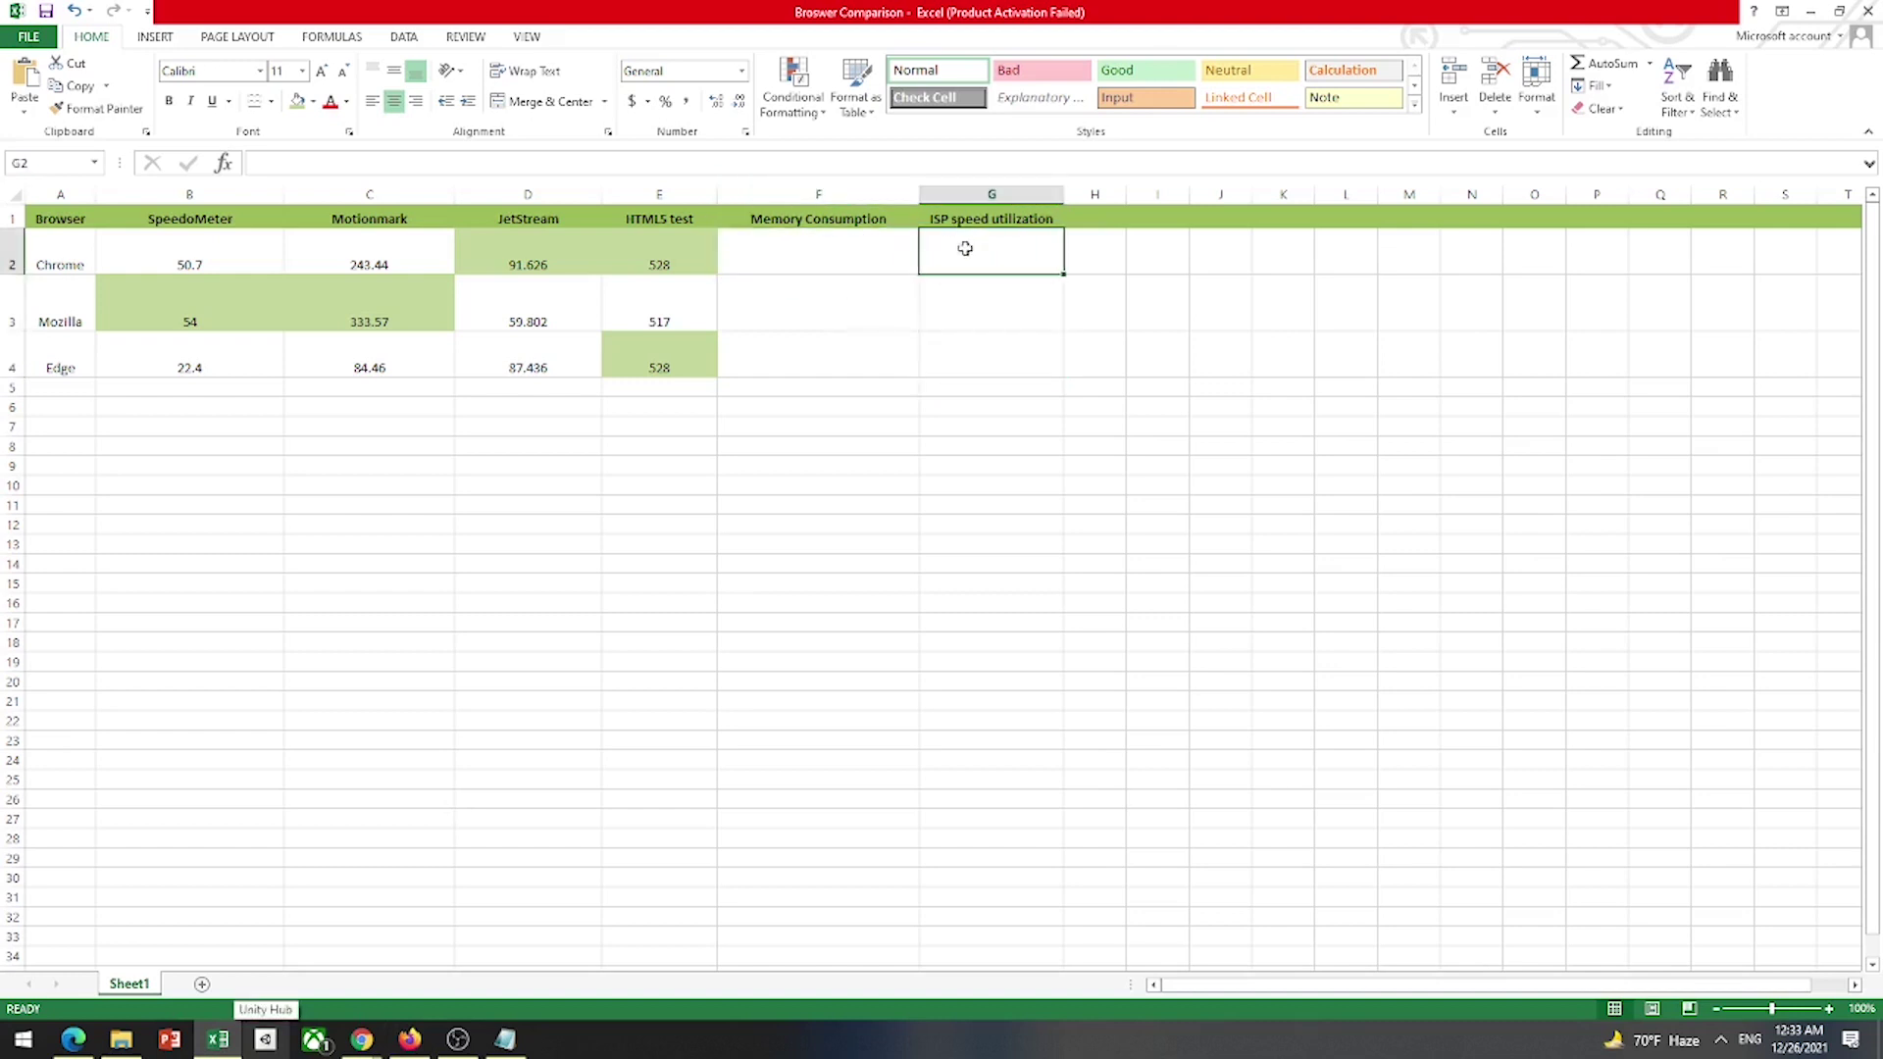
text(Rank)
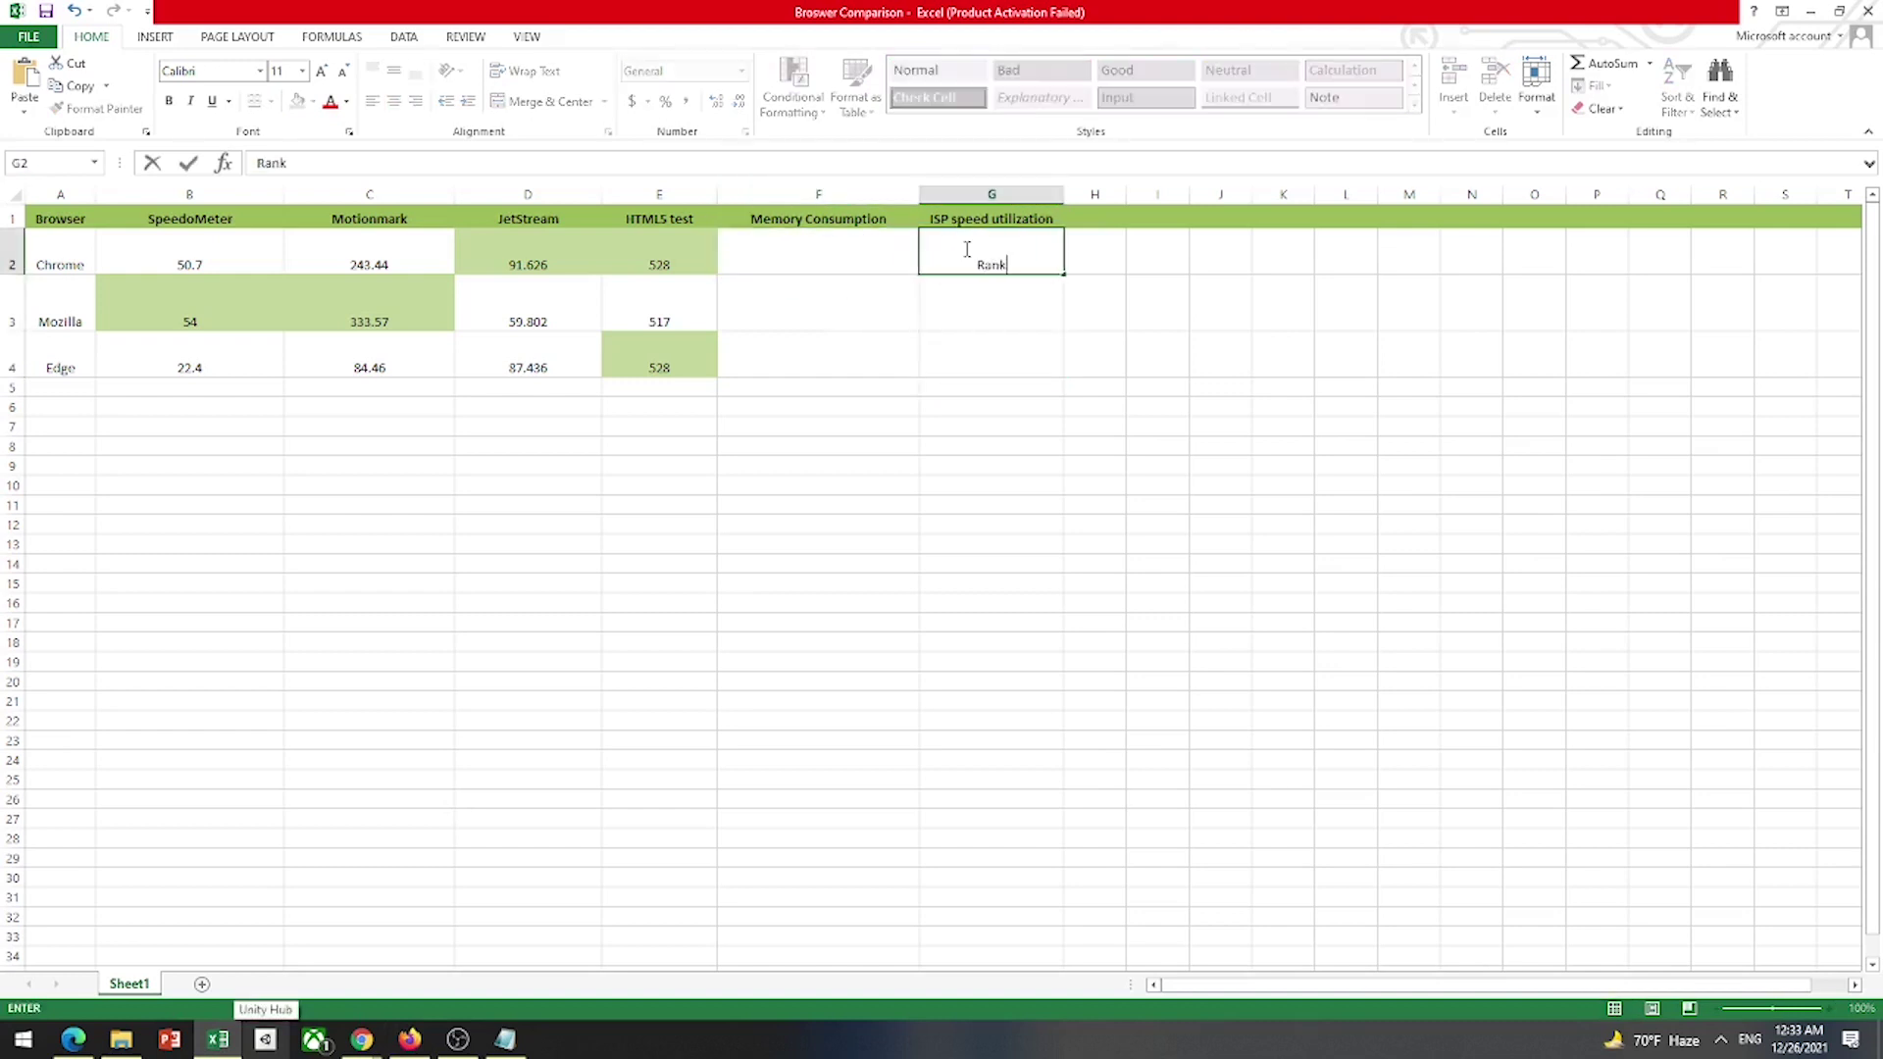
text( 2)
key(Return)
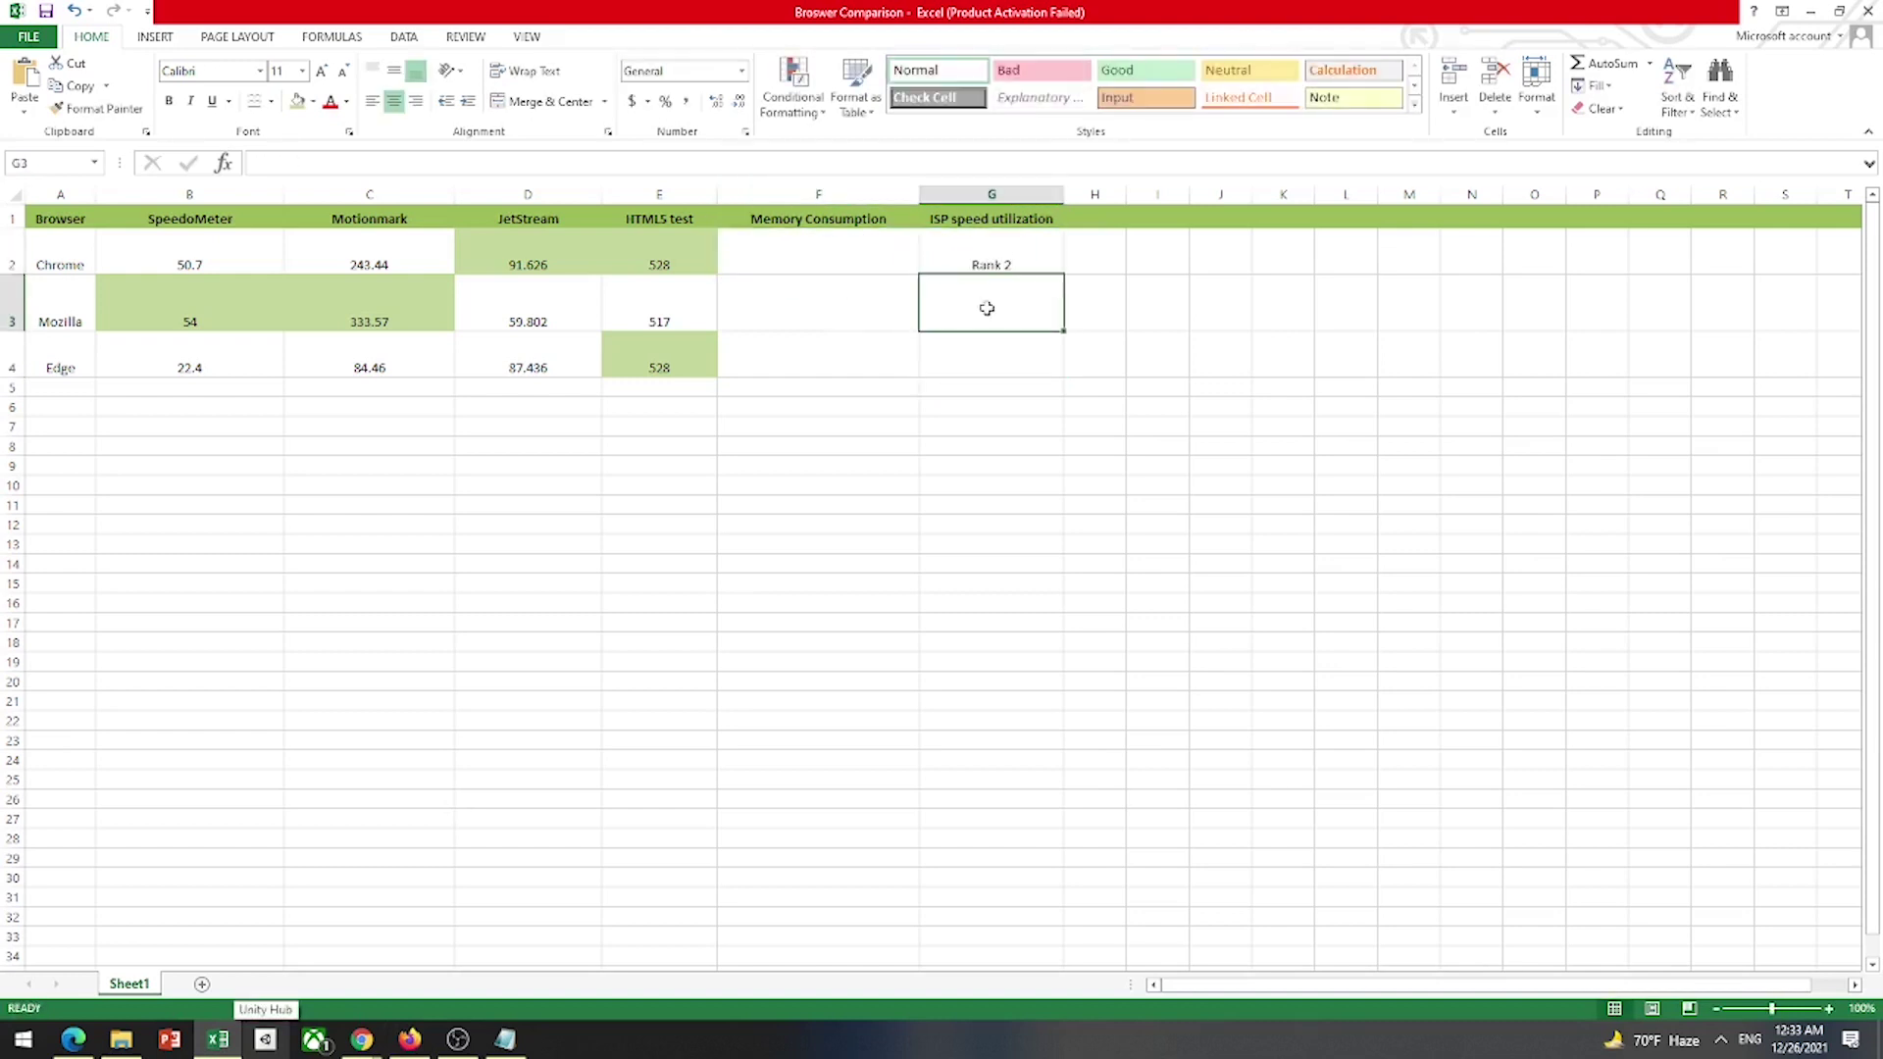
text(Rank 1)
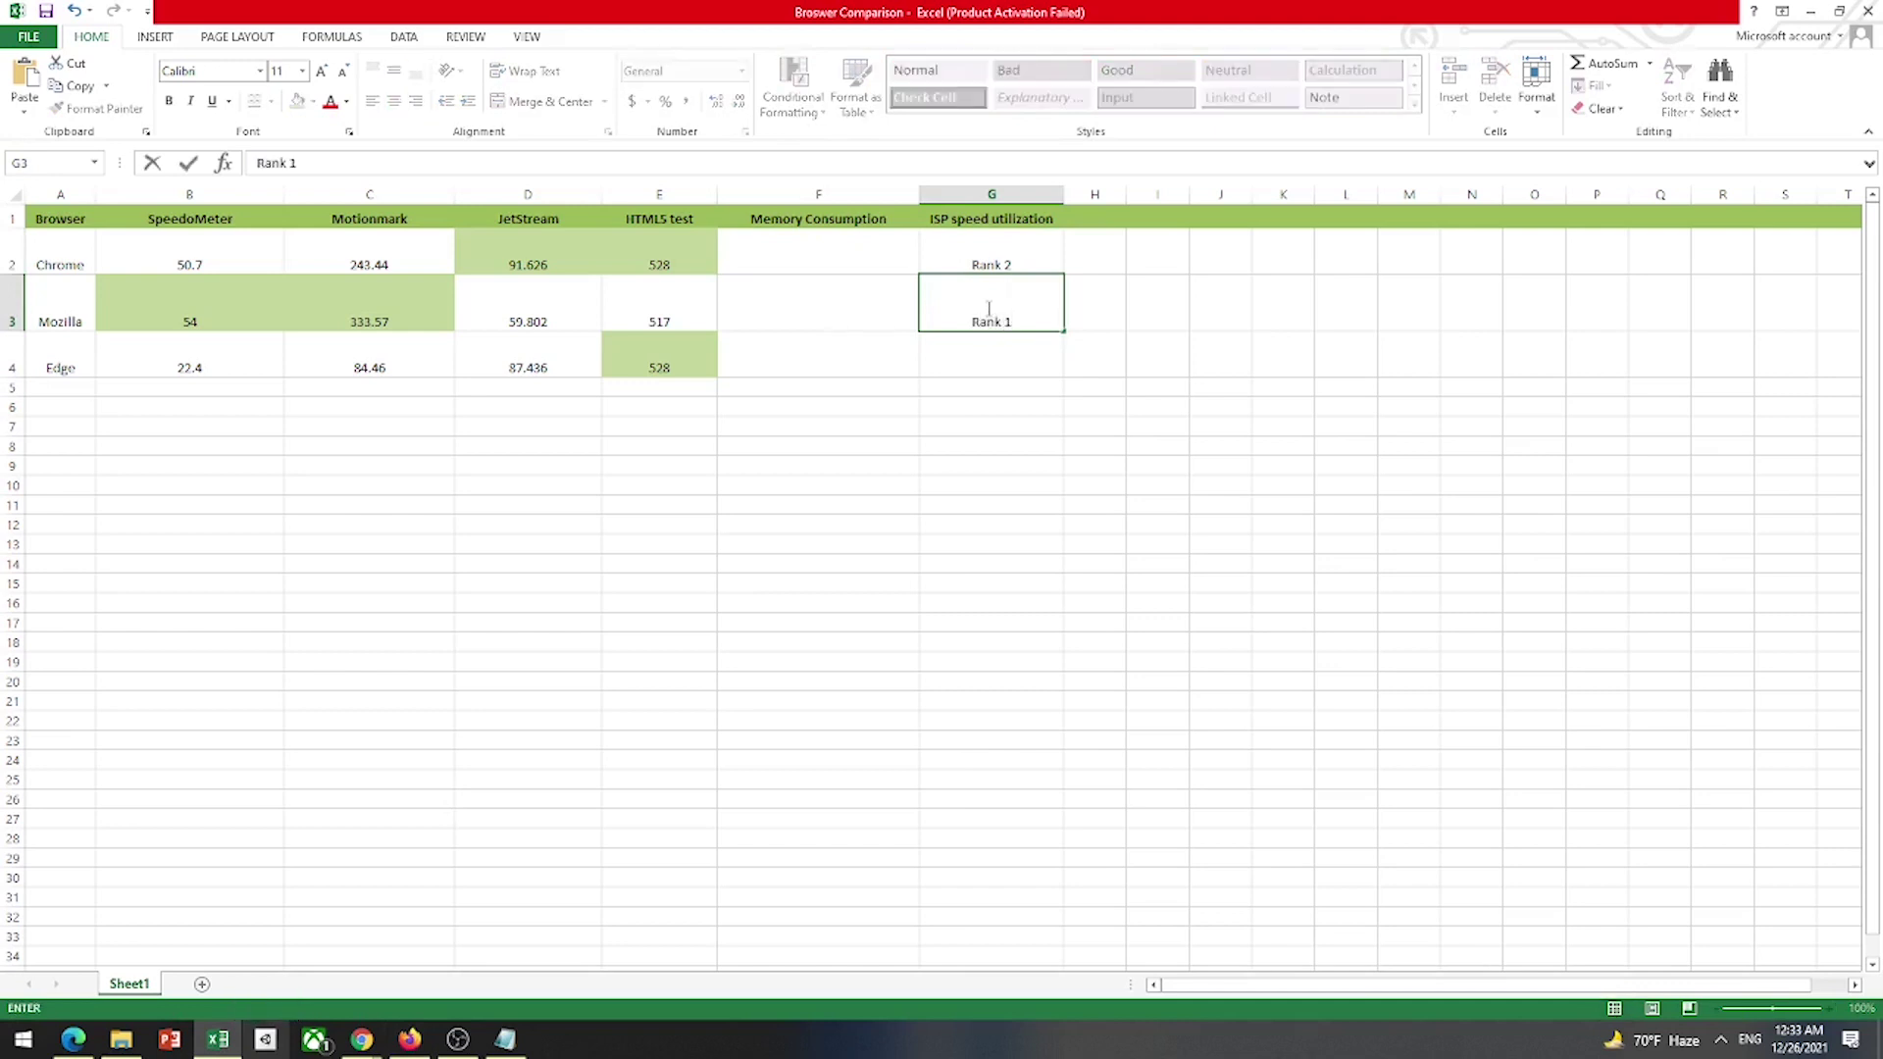
key(Return)
text(R)
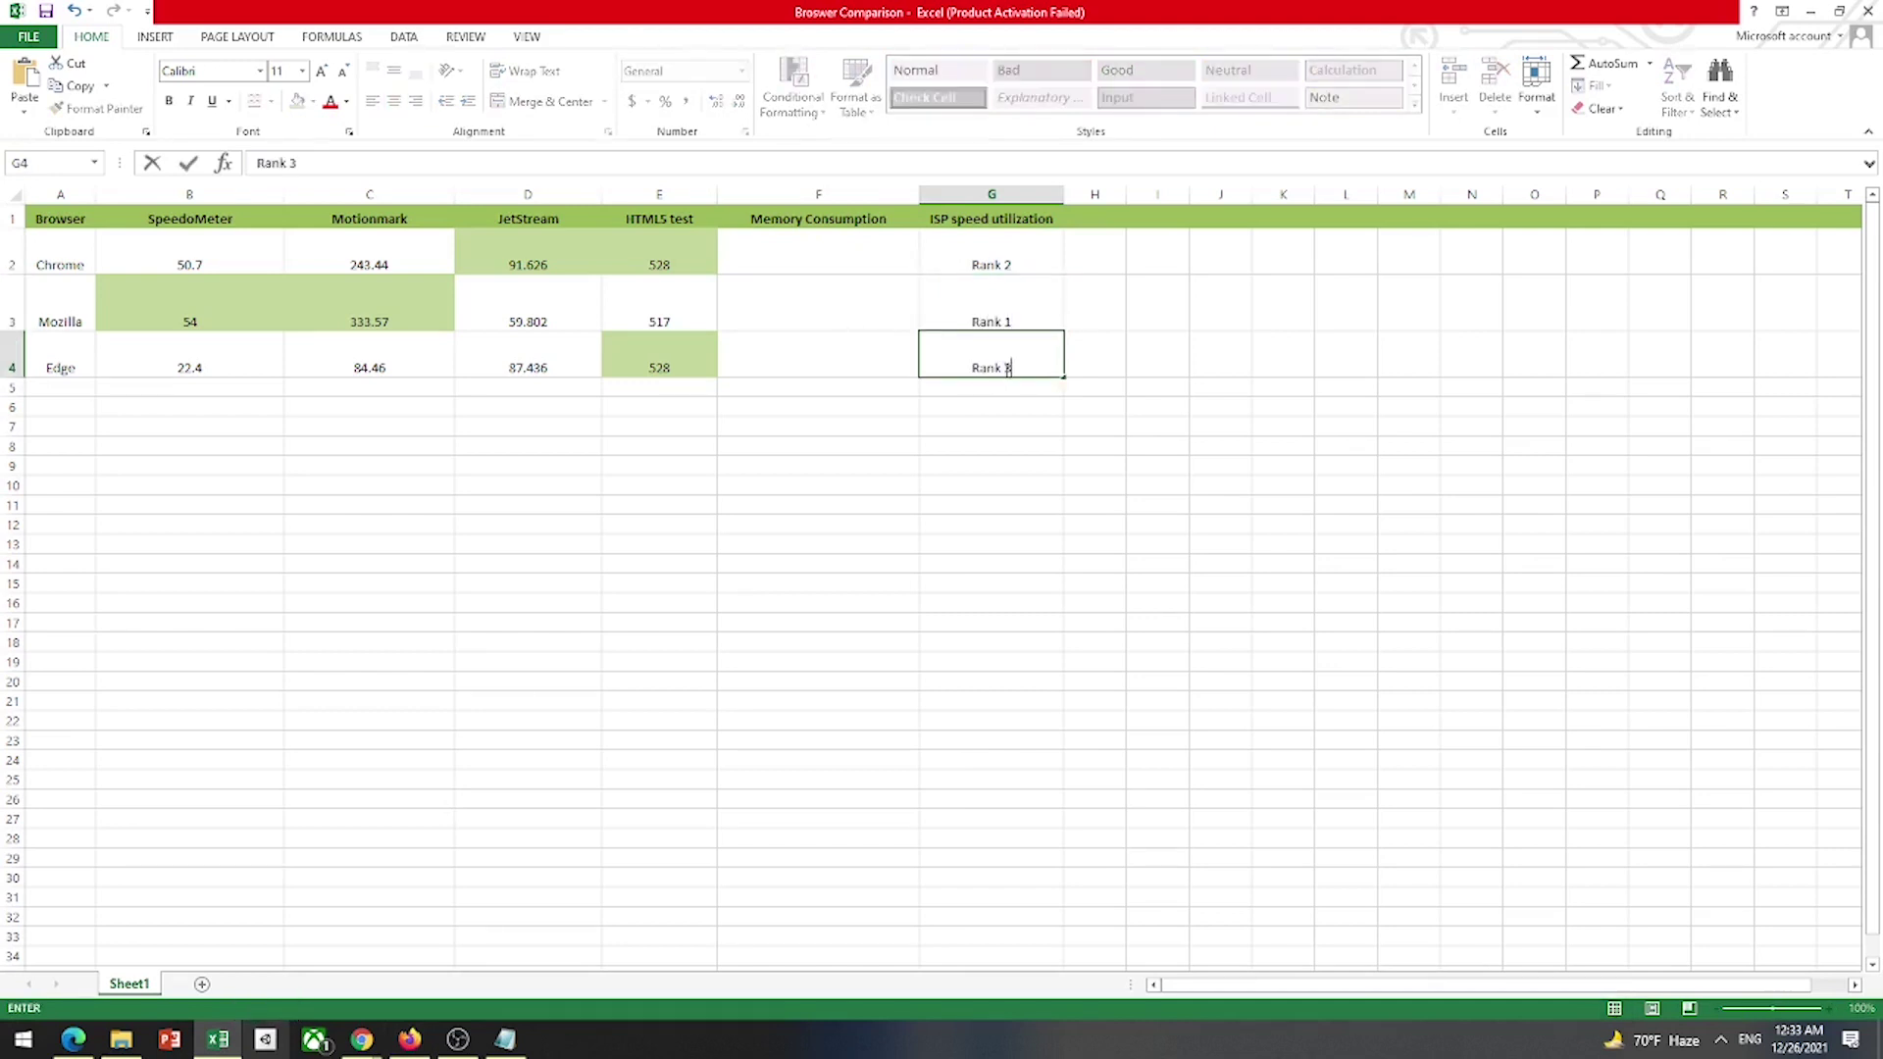
text(ank 3)
Step: Fill Mozilla's Rank 1 cell green
click(1010, 321)
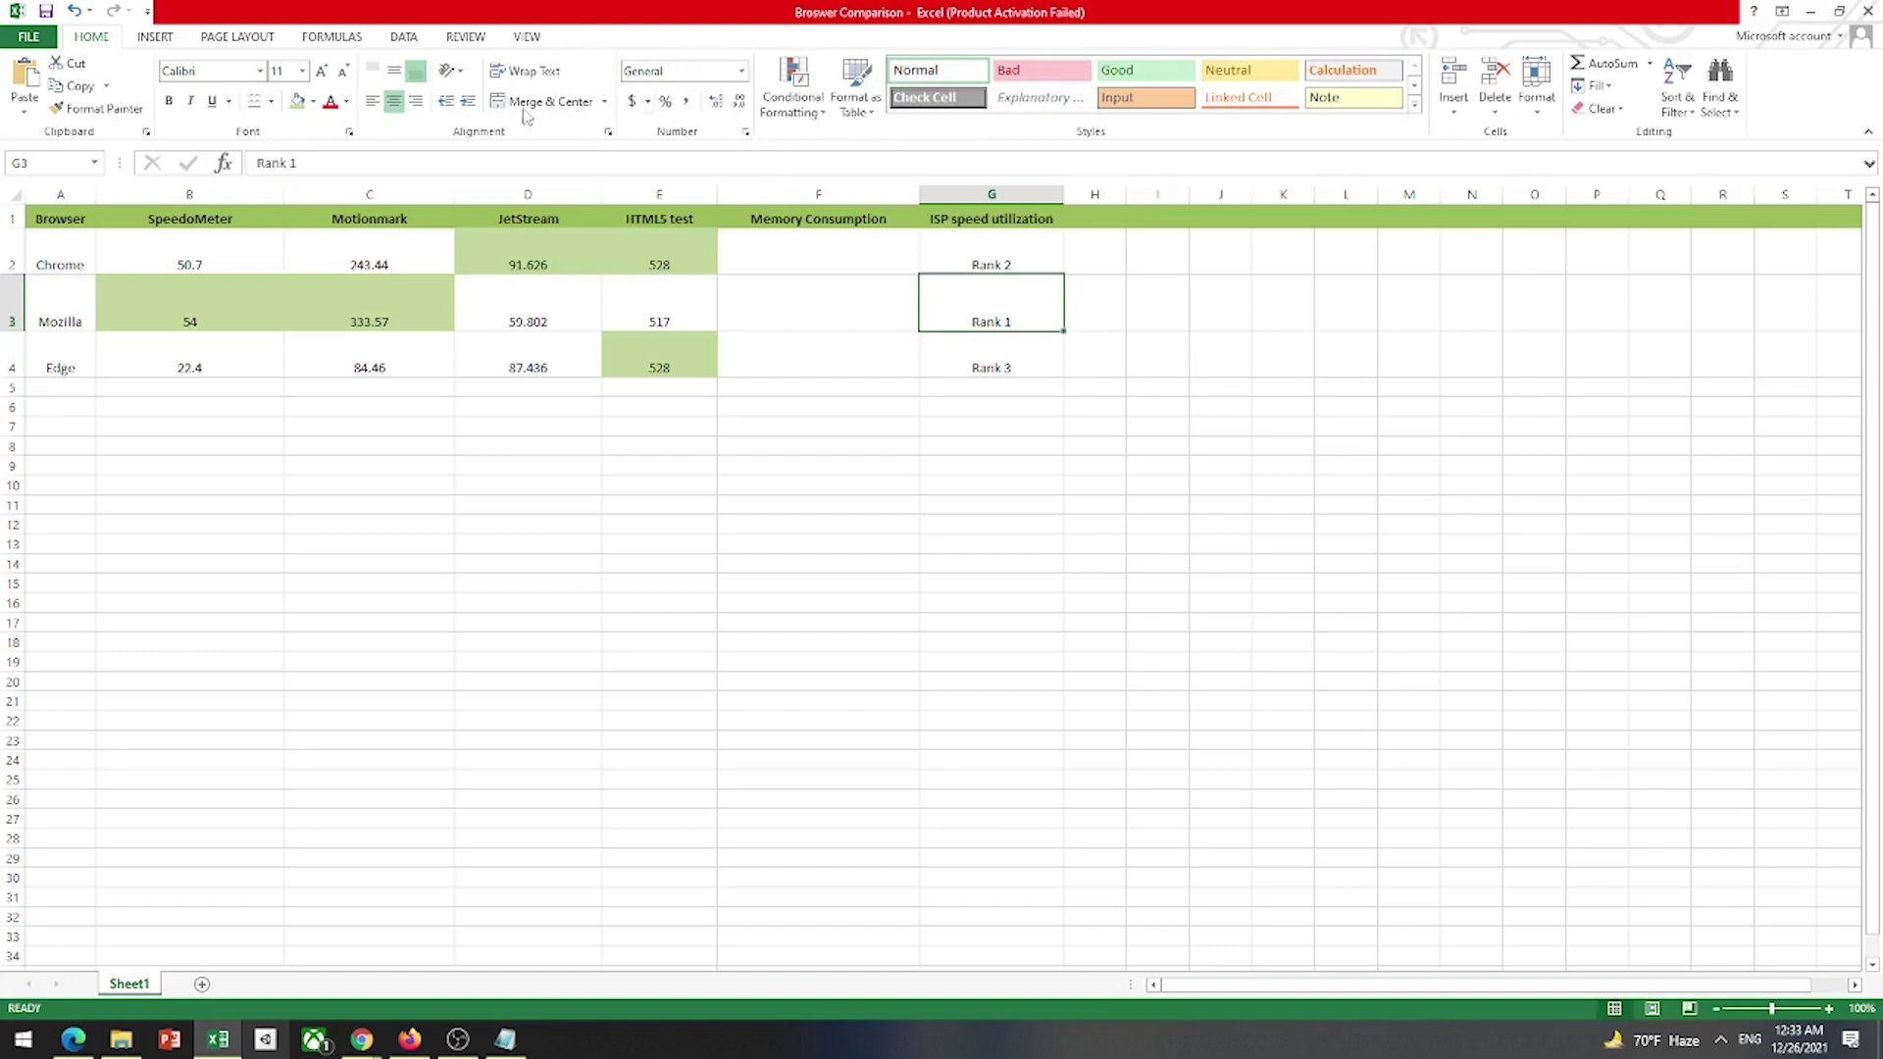
click(298, 101)
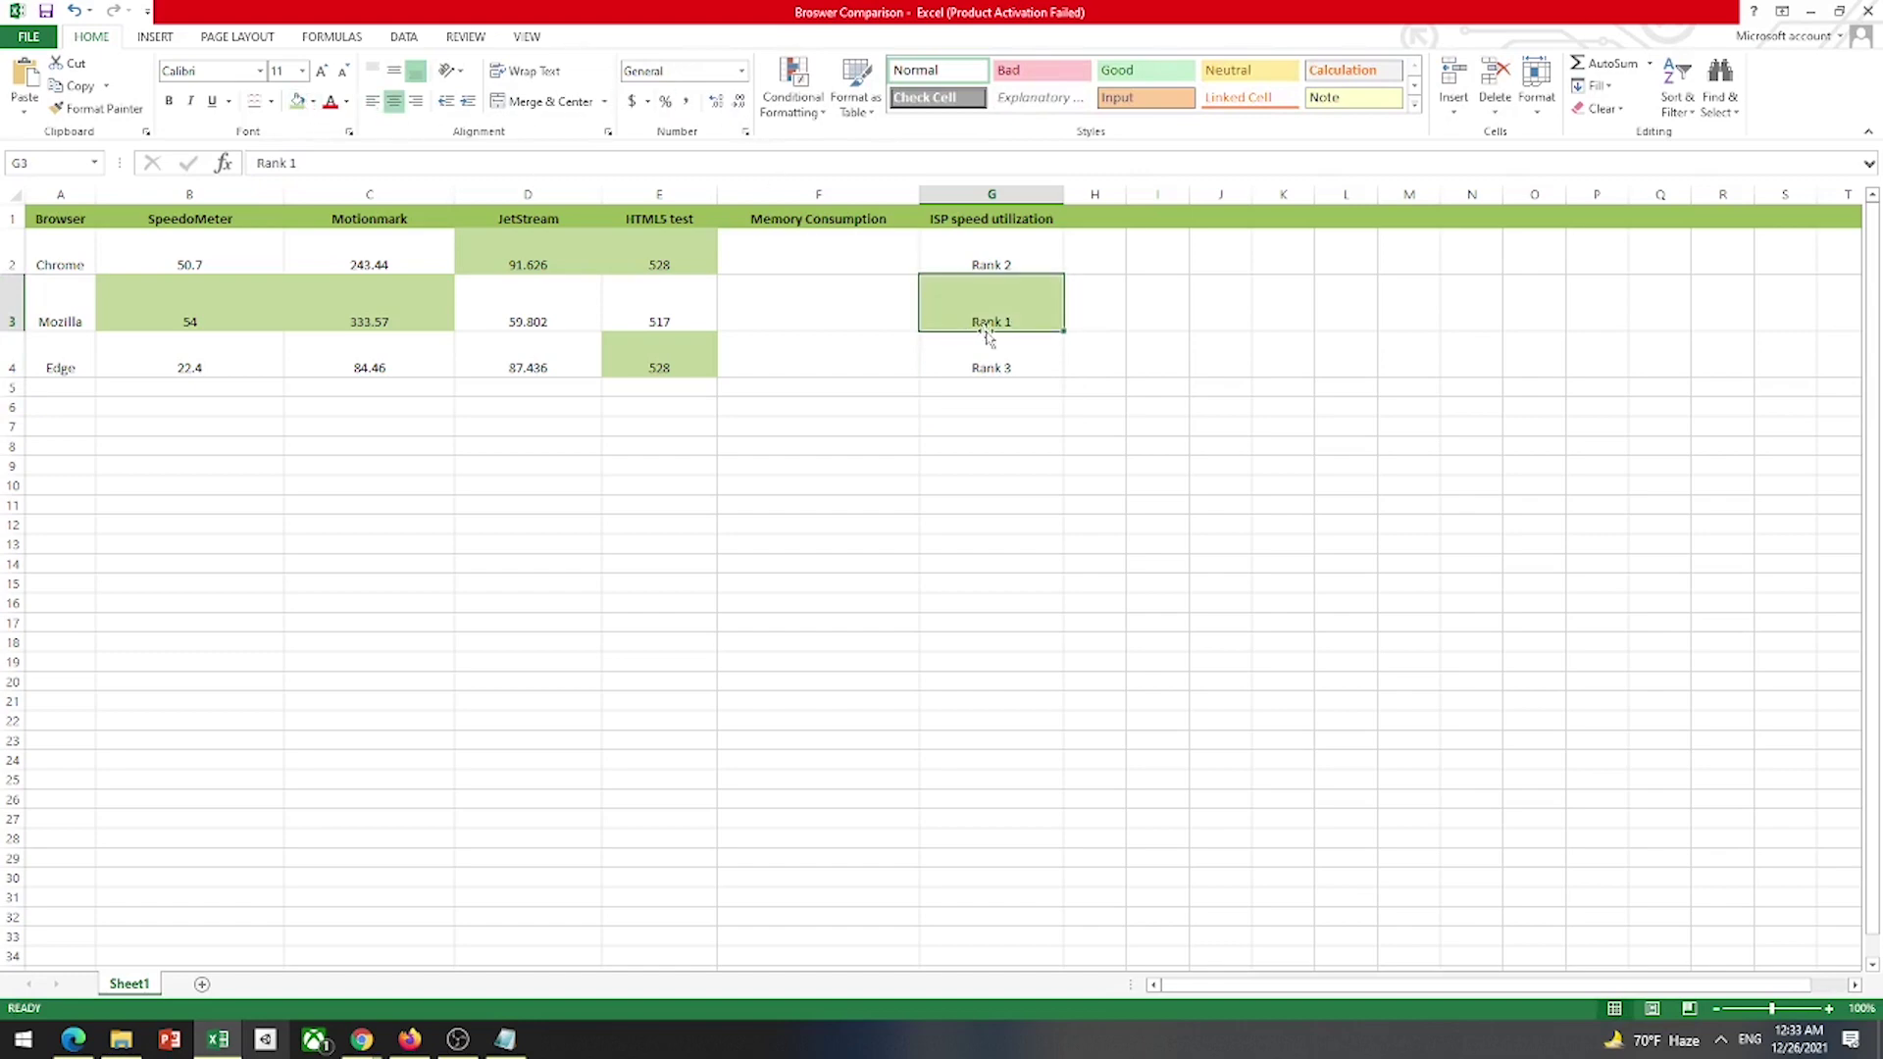
click(844, 320)
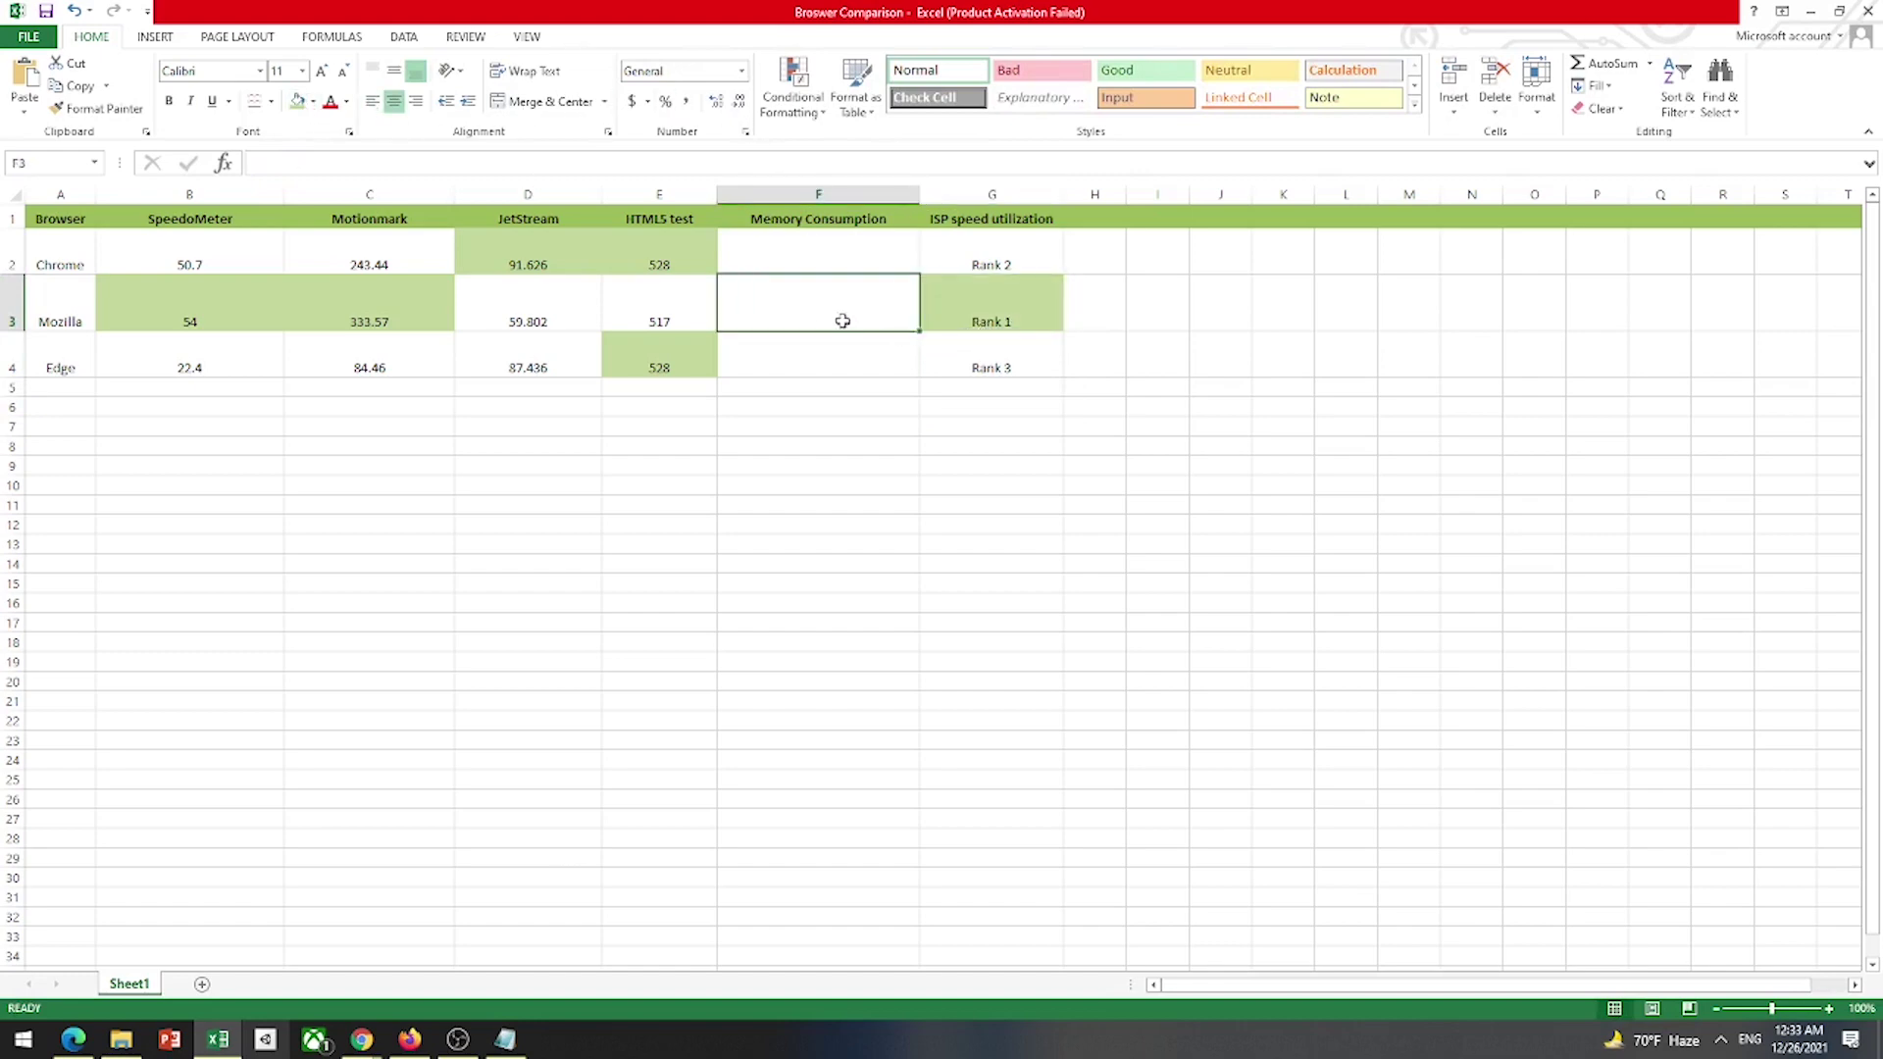
Step: Load netflix.com in Chrome and Firefox, with Firefox snapped to the right half
click(412, 1039)
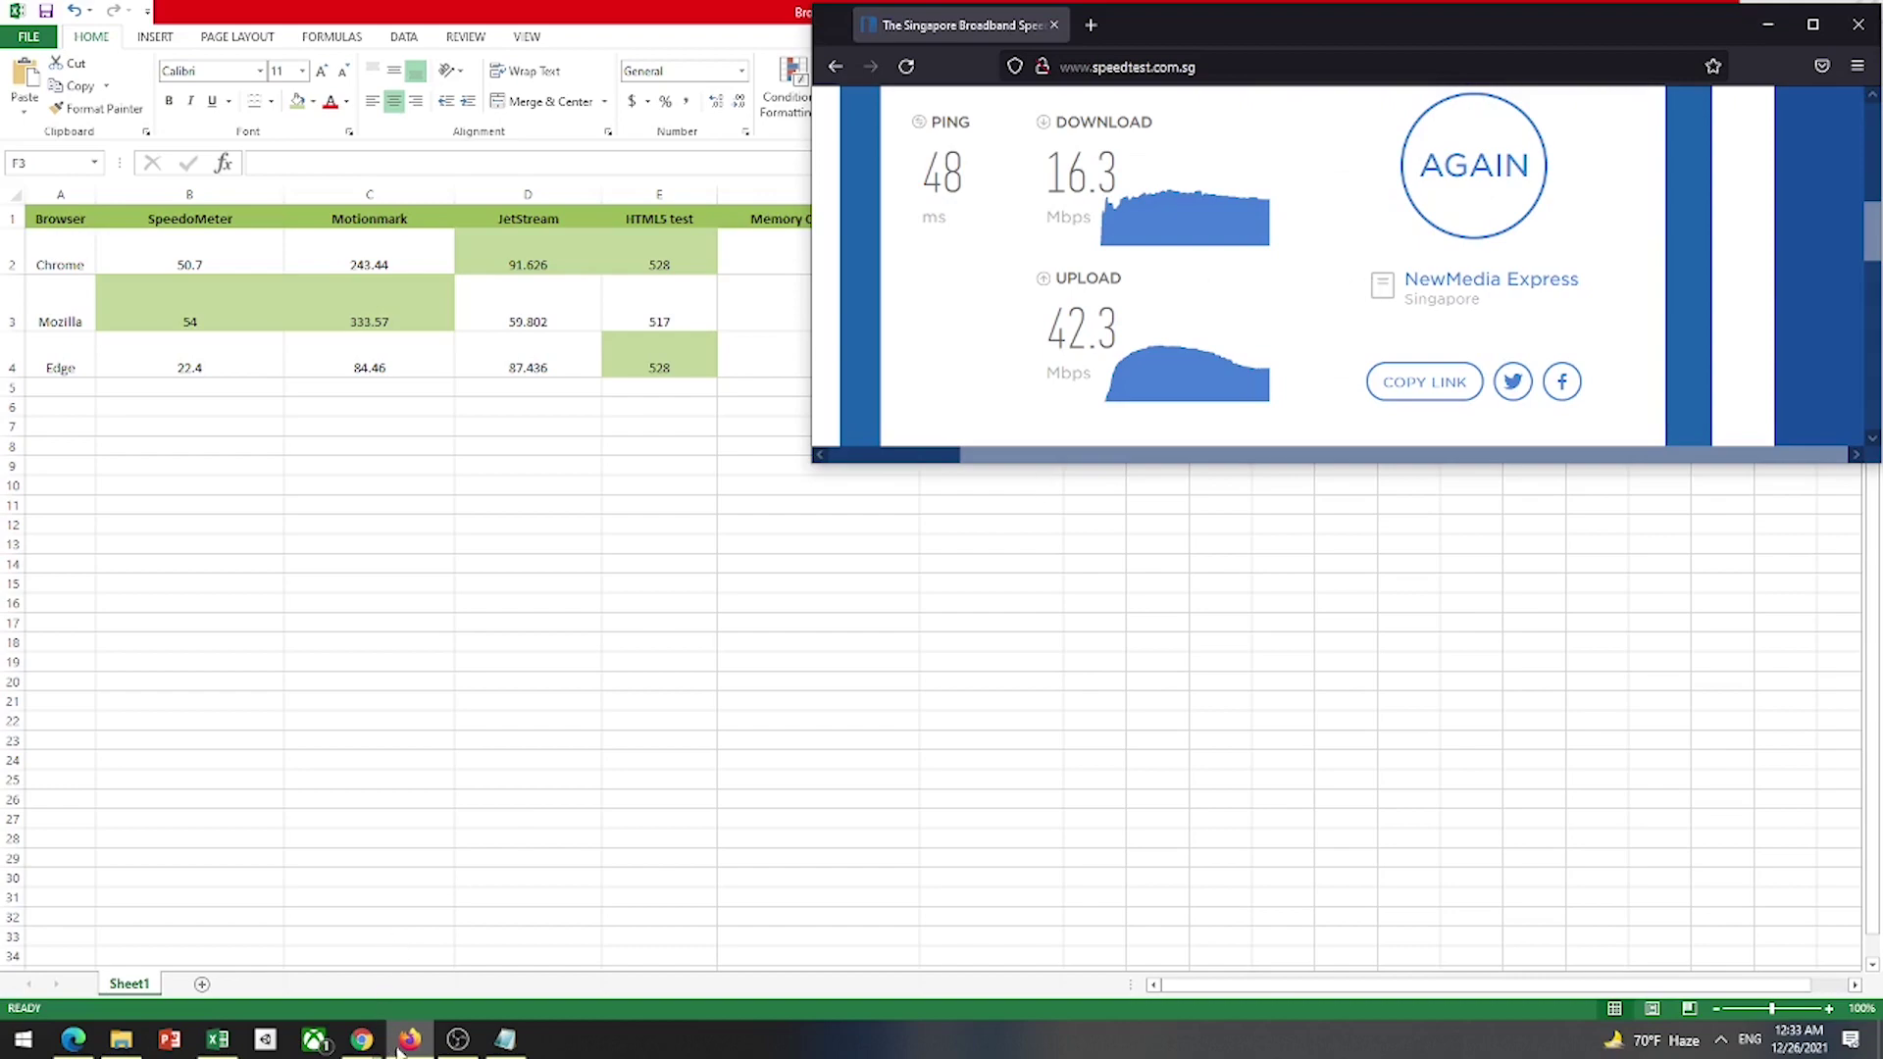
mouse_move(362, 1040)
click(255, 937)
click(221, 28)
click(561, 25)
text(netflix.com)
key(Return)
click(333, 25)
click(457, 24)
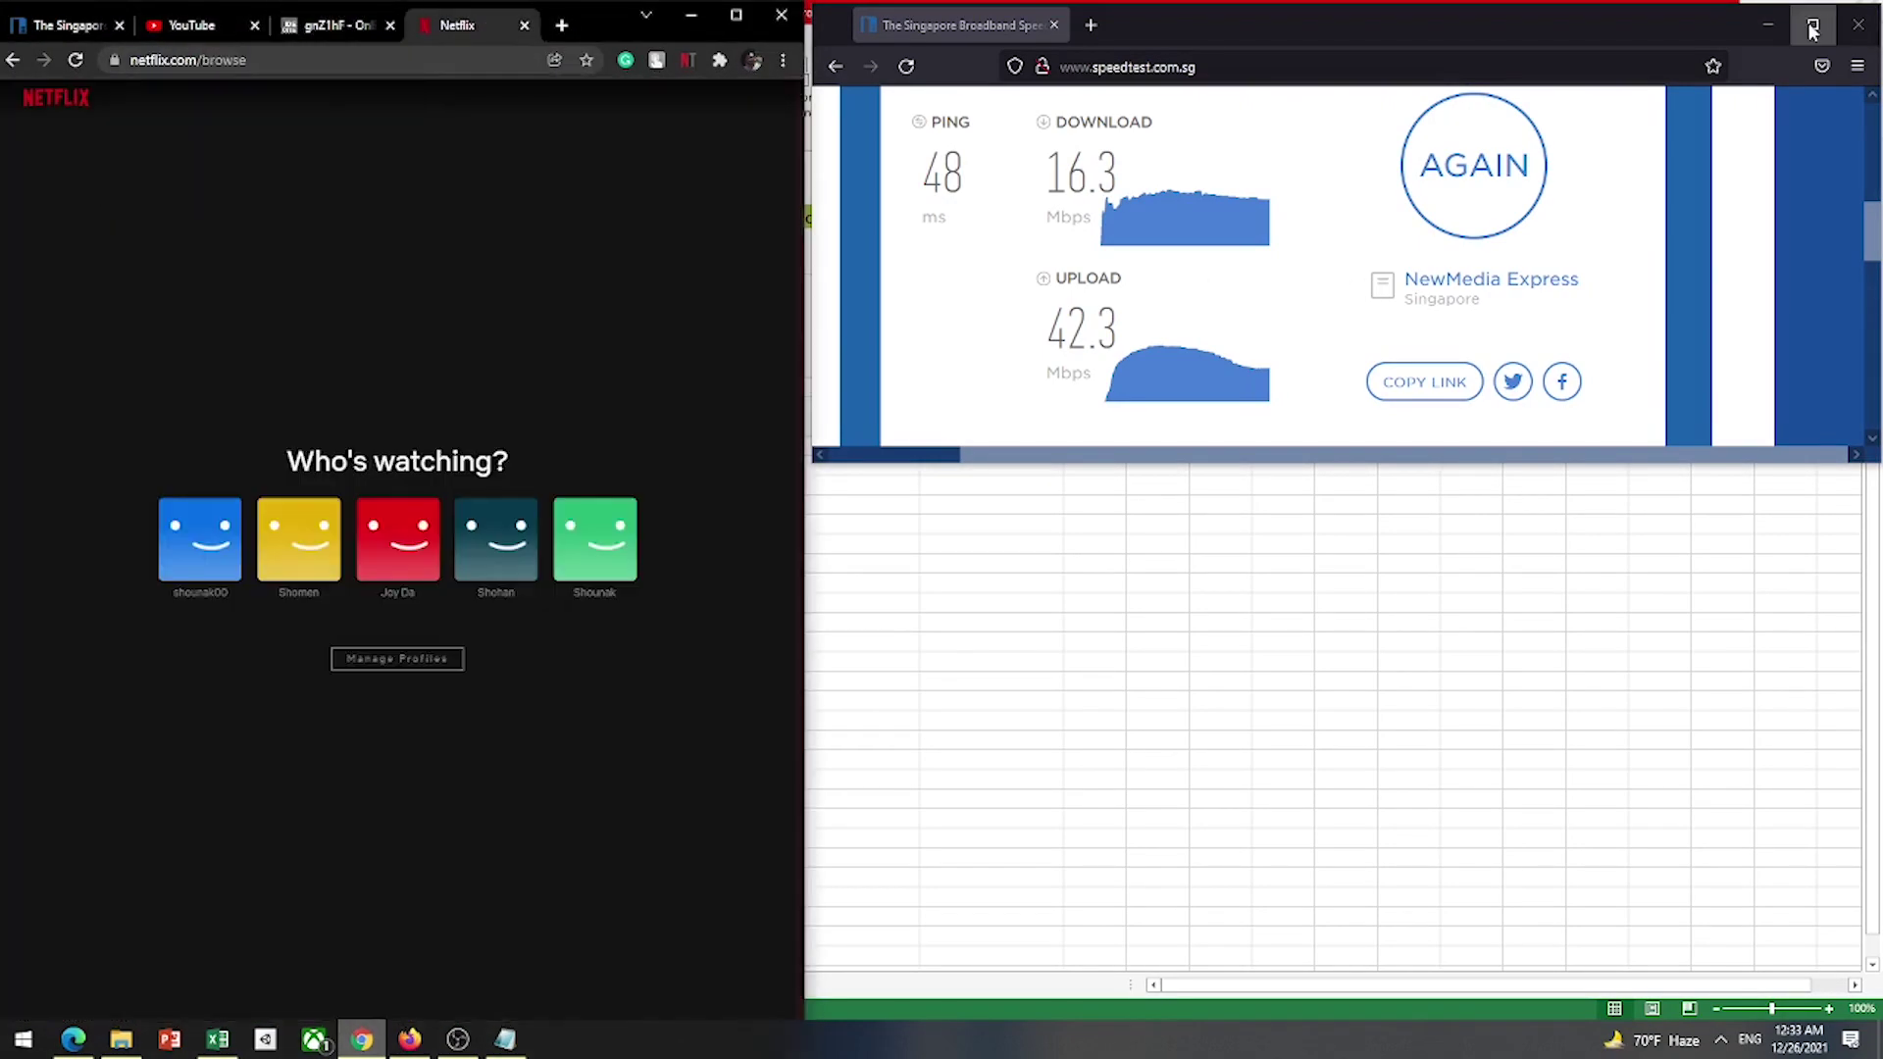
click(1812, 24)
click(334, 25)
click(191, 24)
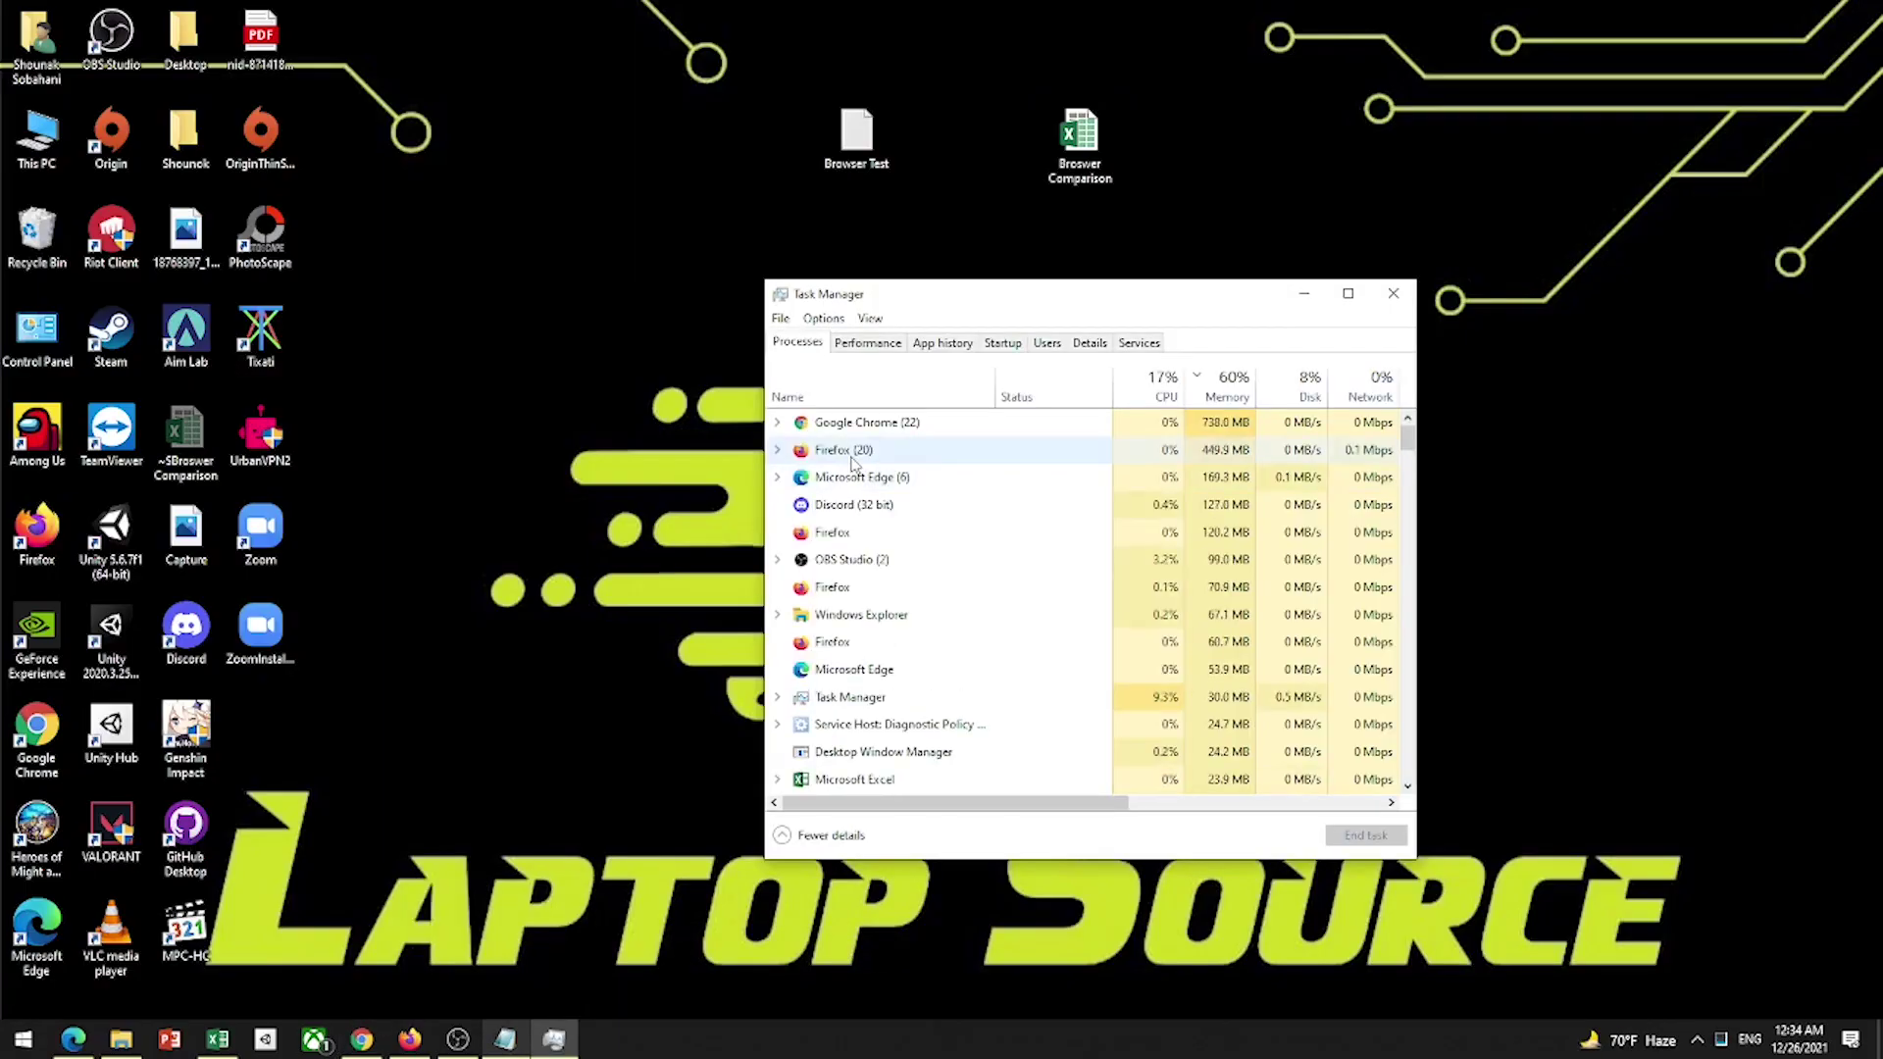
Step: In Task Manager, expand the Firefox (22) group and review its child processes' memory
double_click(844, 452)
double_click(844, 451)
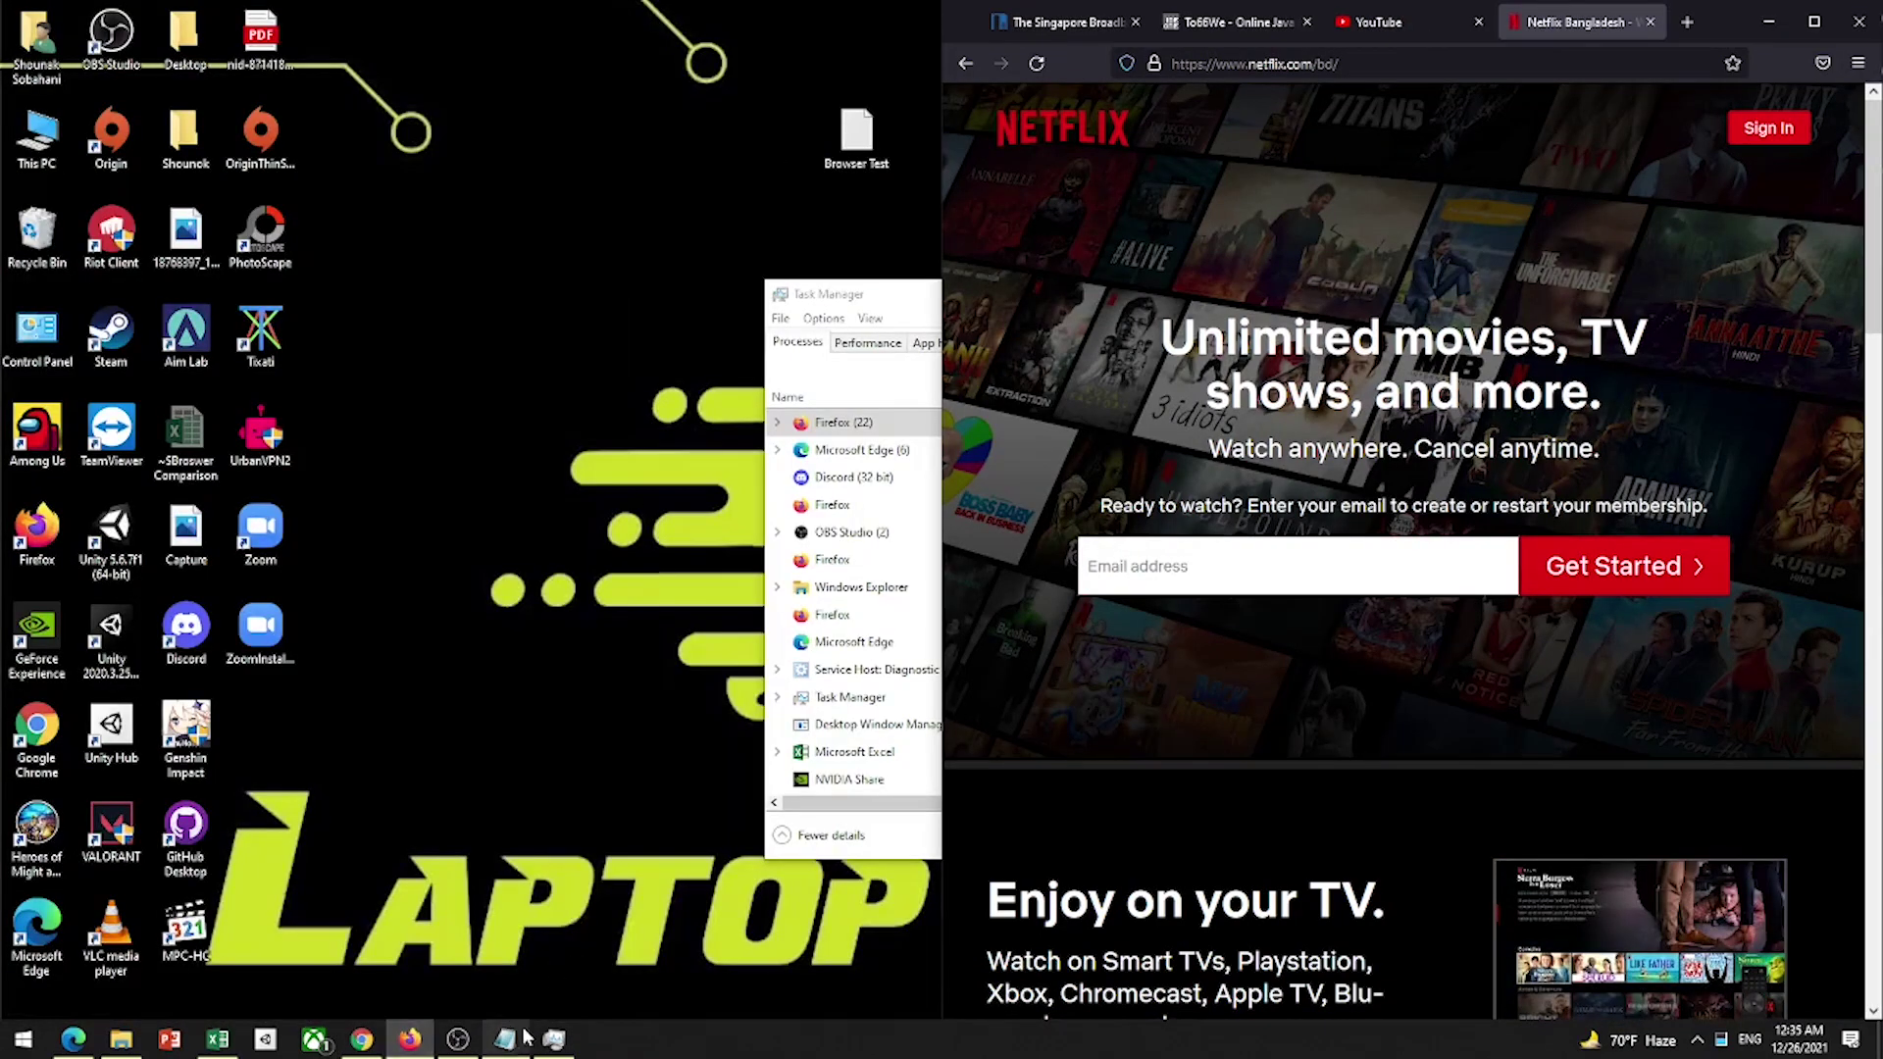
click(553, 1039)
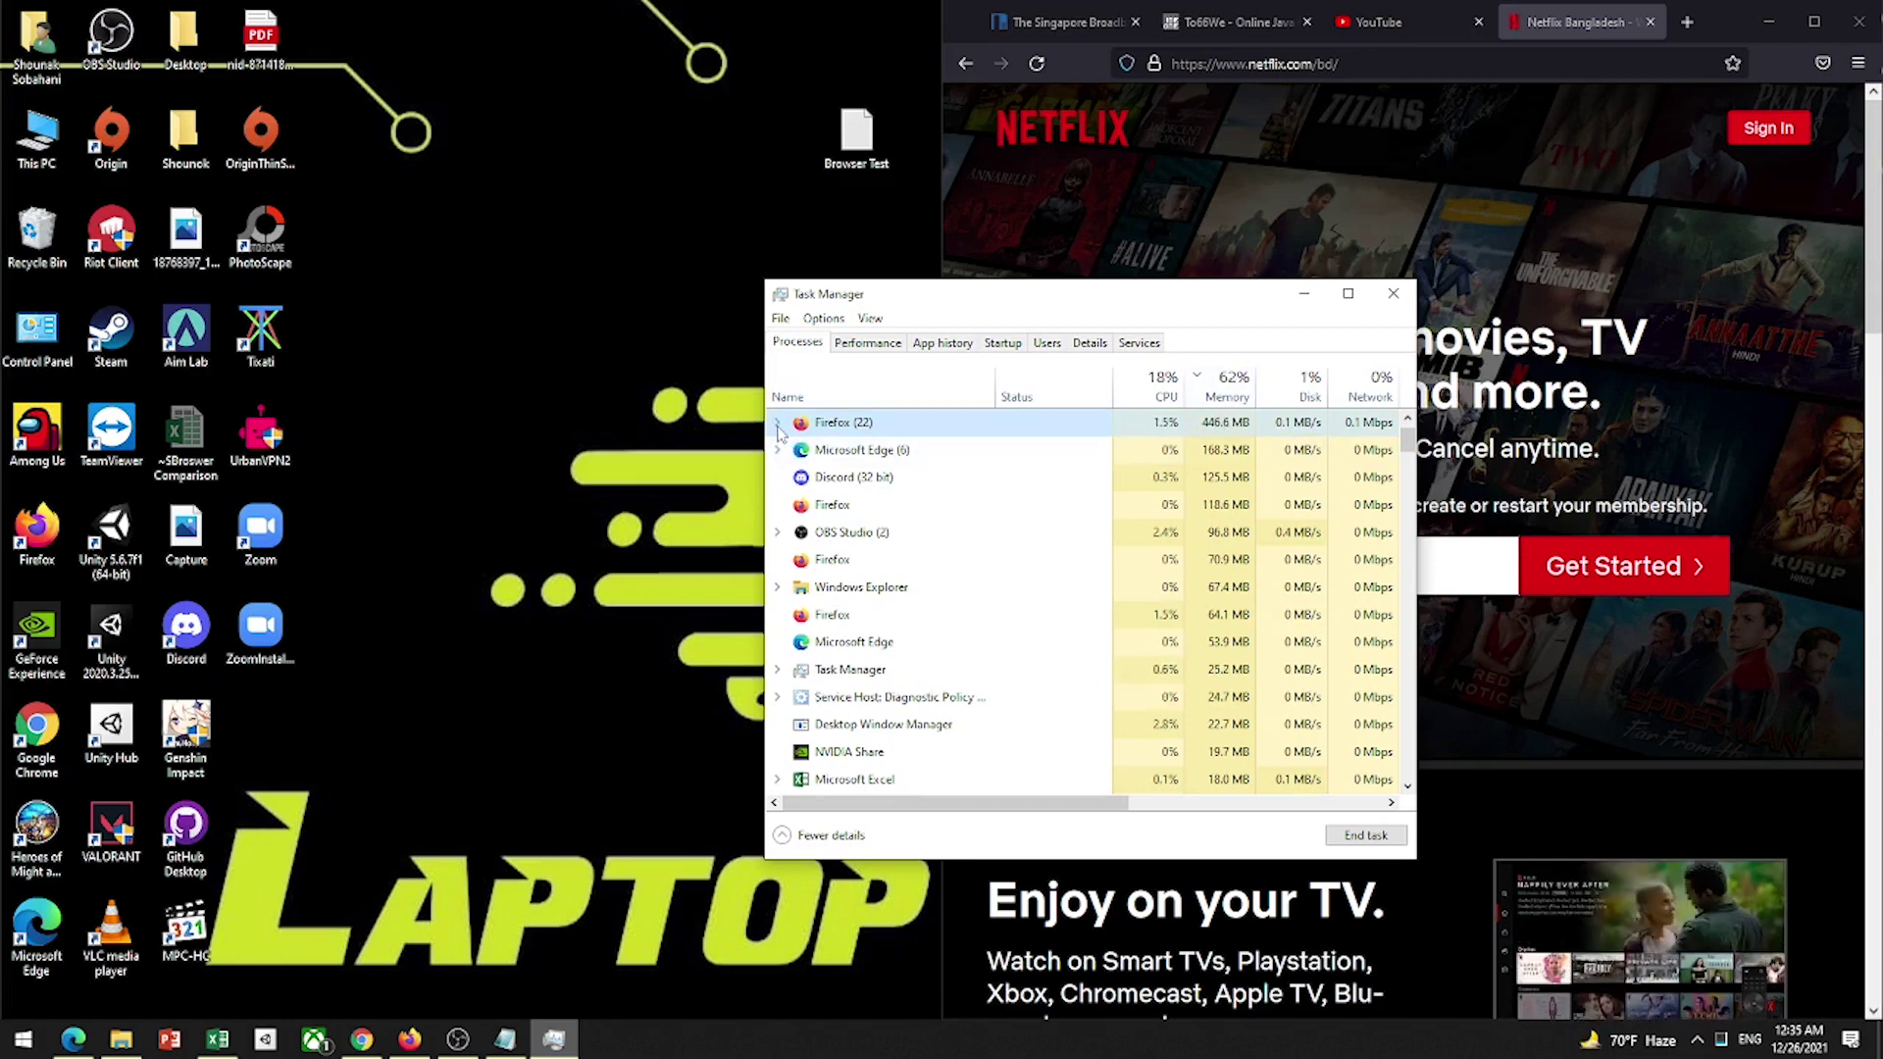
double_click(1172, 423)
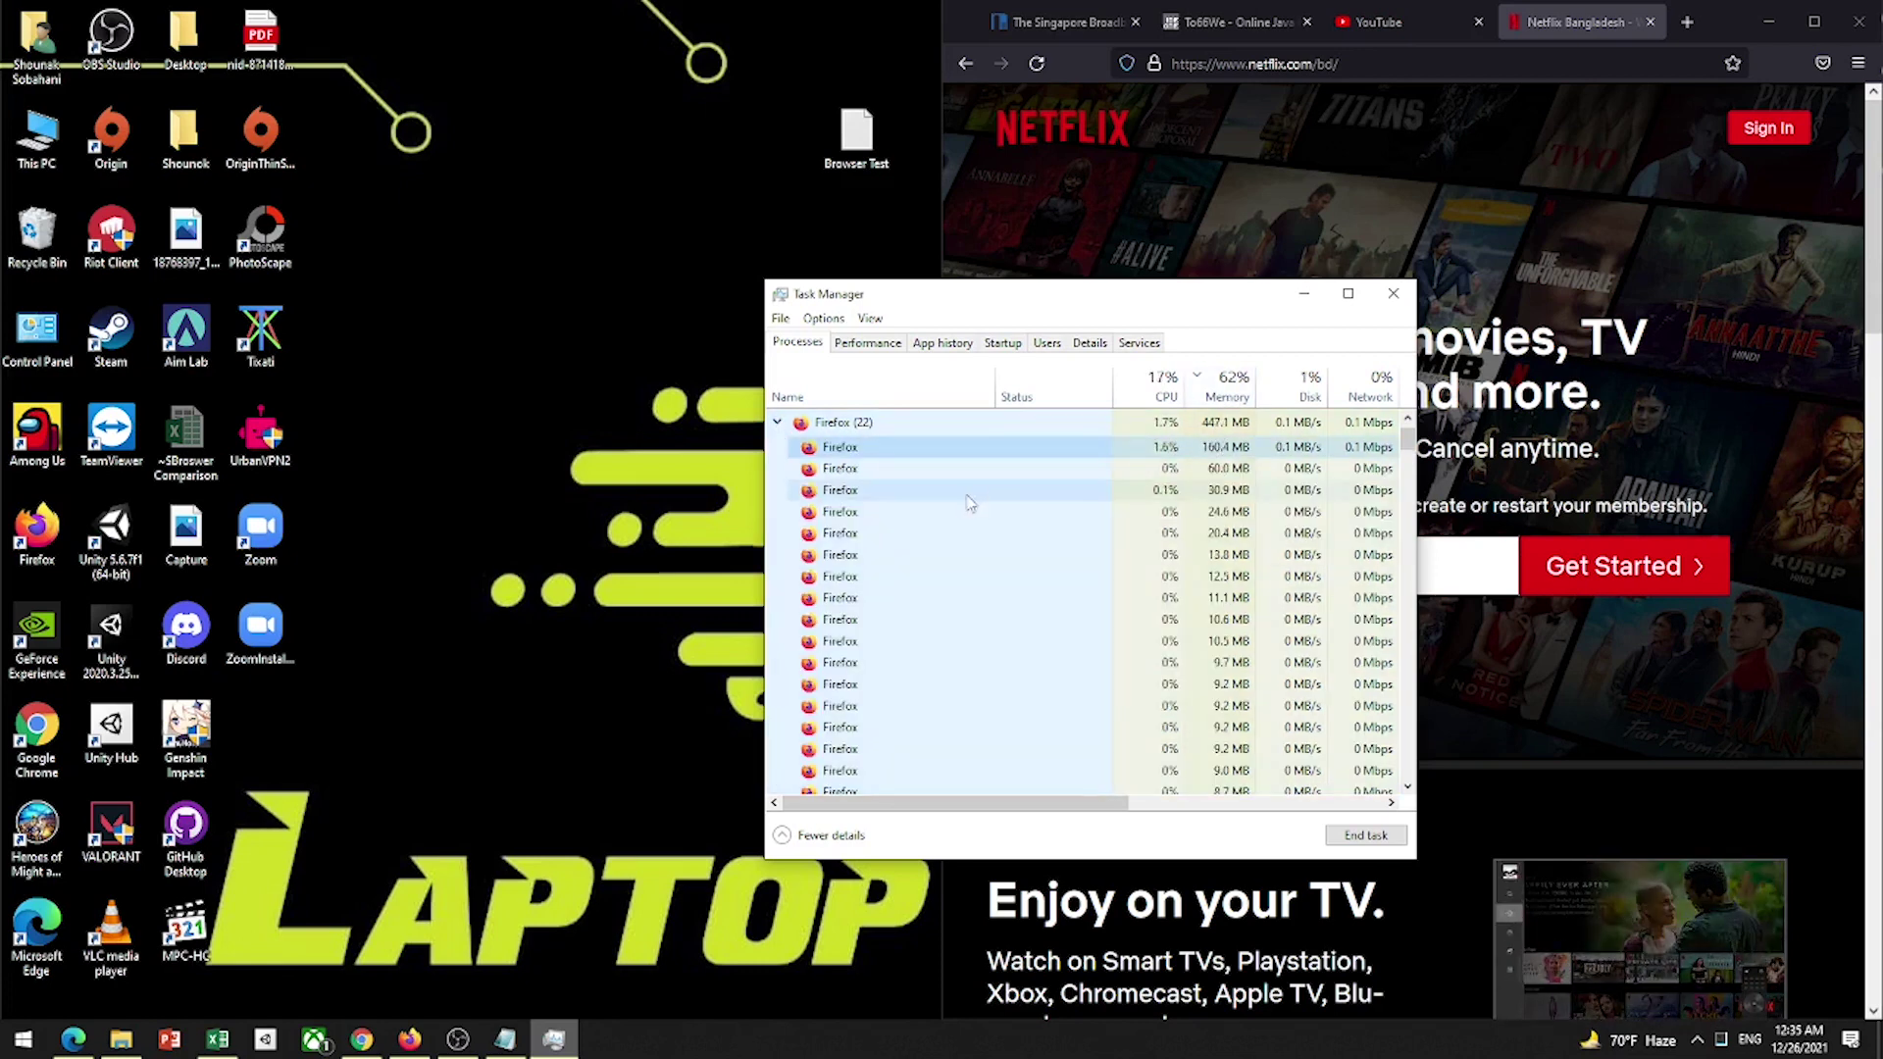
scroll(944, 512, down, 3)
click(835, 702)
scroll(863, 637, up, 1)
scroll(863, 637, up, 2)
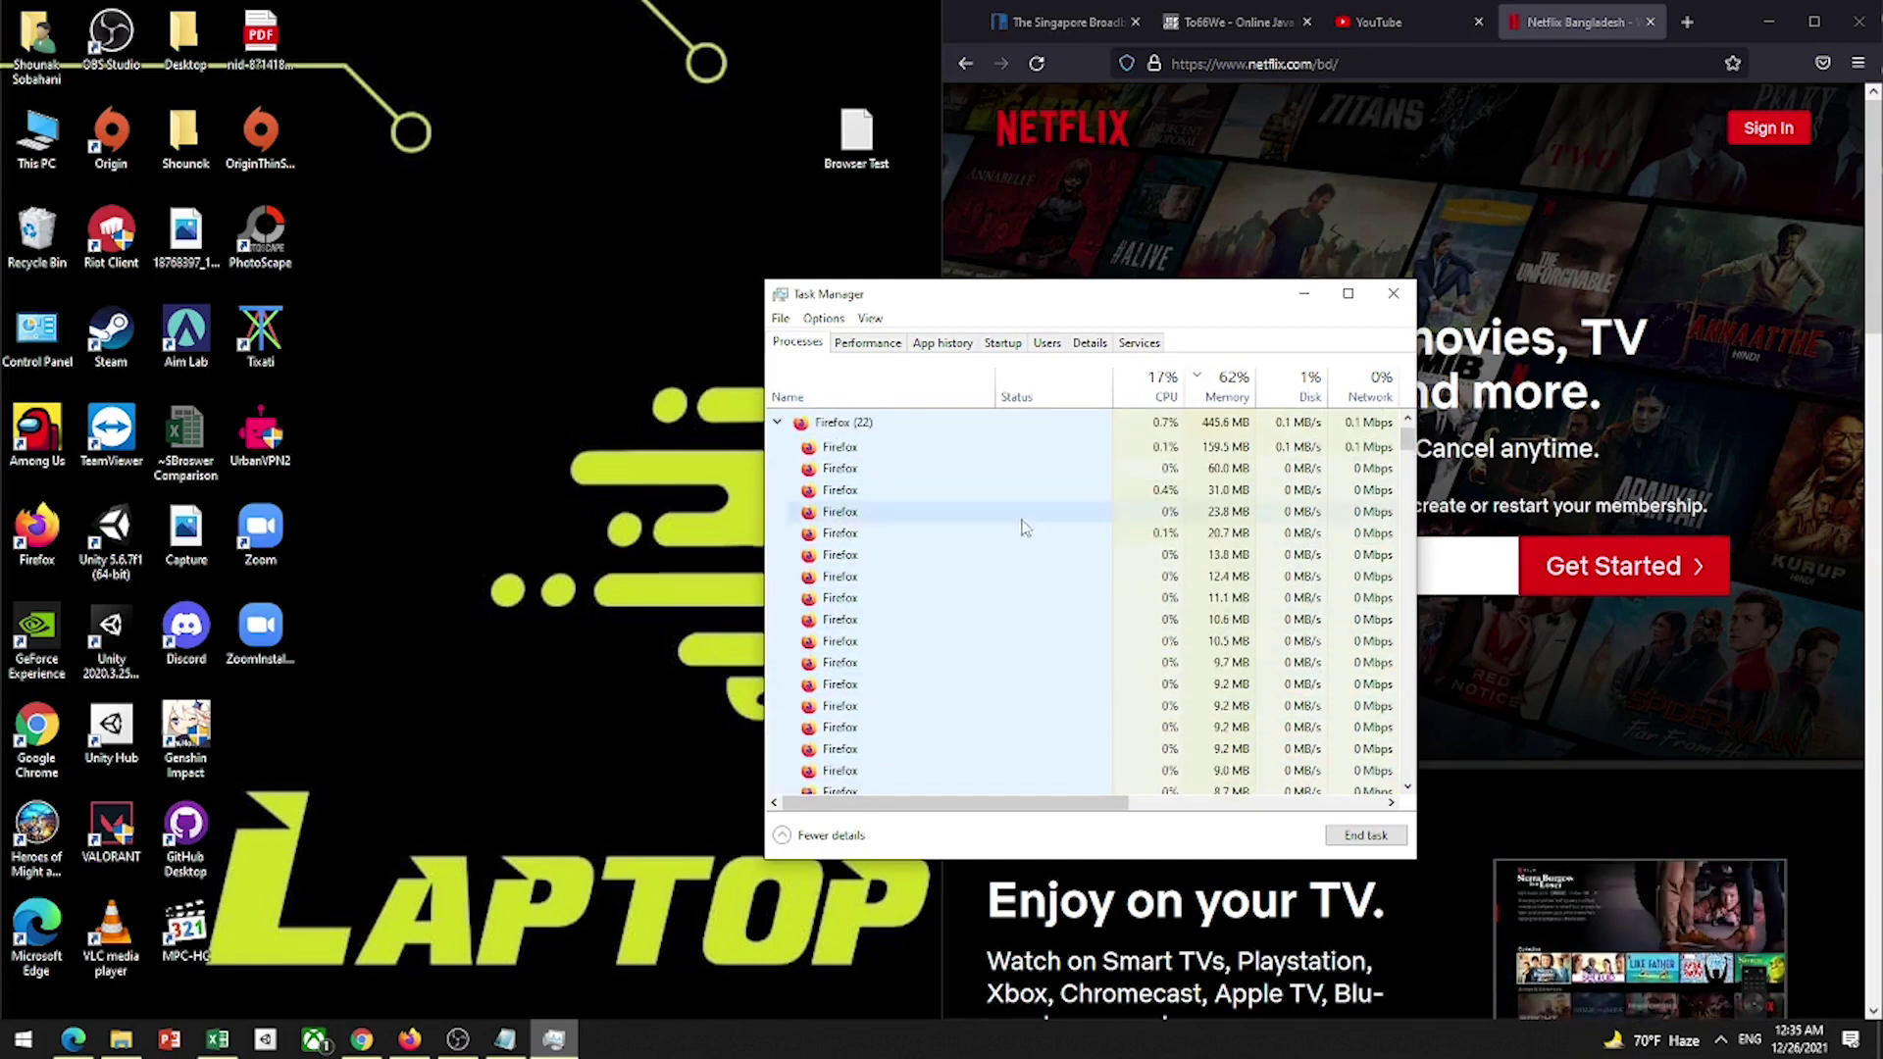
click(1153, 555)
scroll(1152, 555, up, 1)
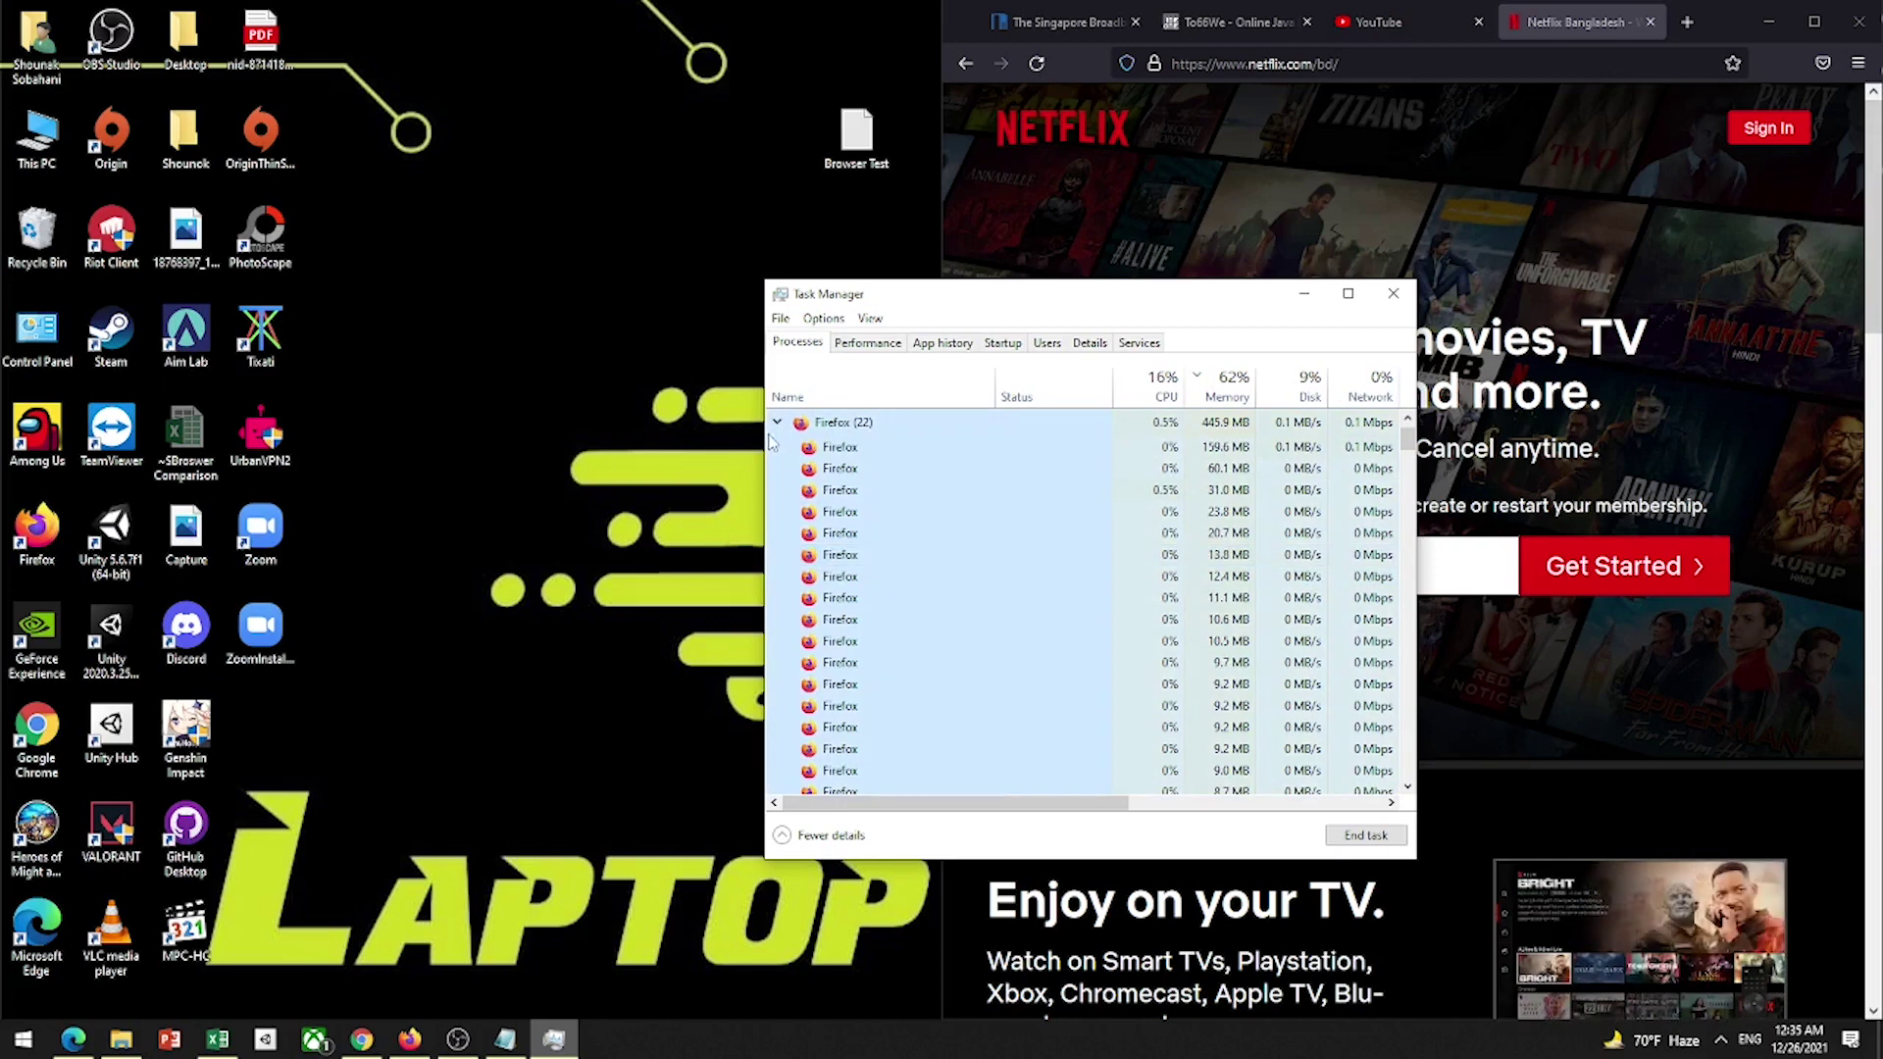
click(776, 449)
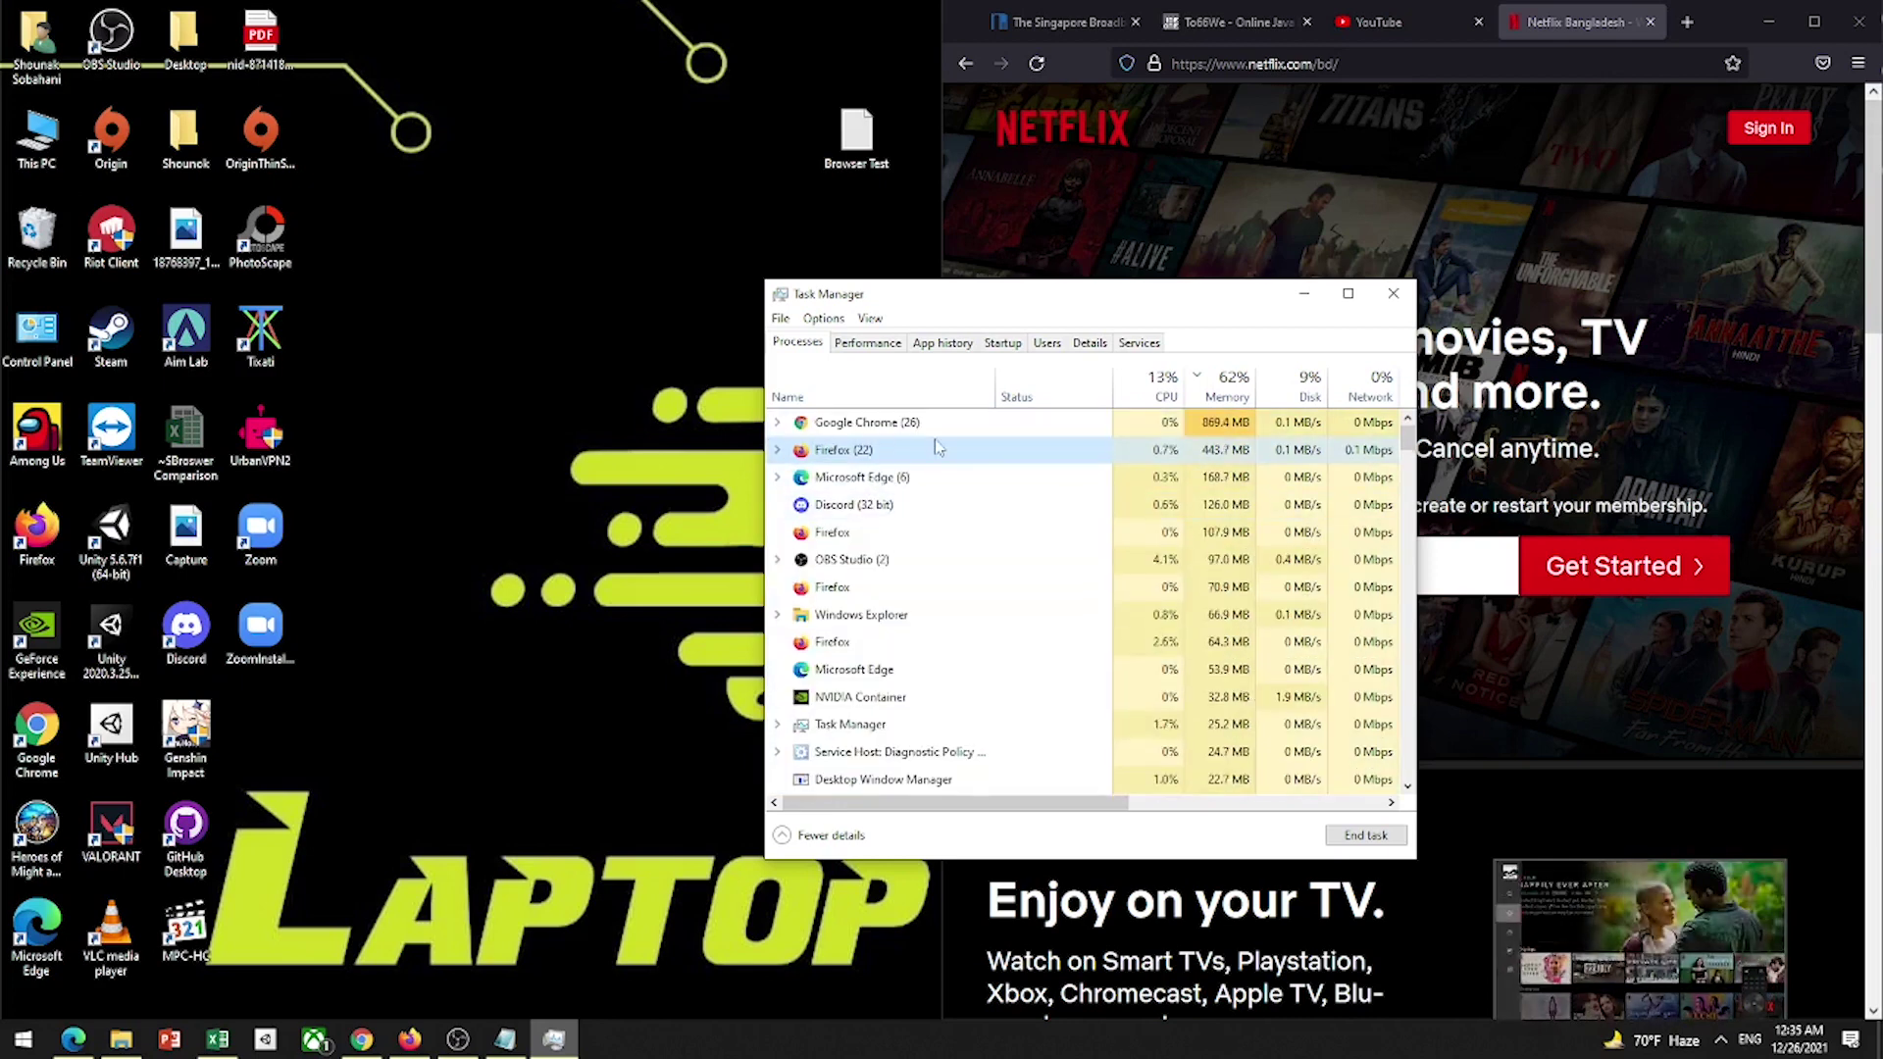
click(776, 449)
click(839, 448)
scroll(843, 461, up, 1)
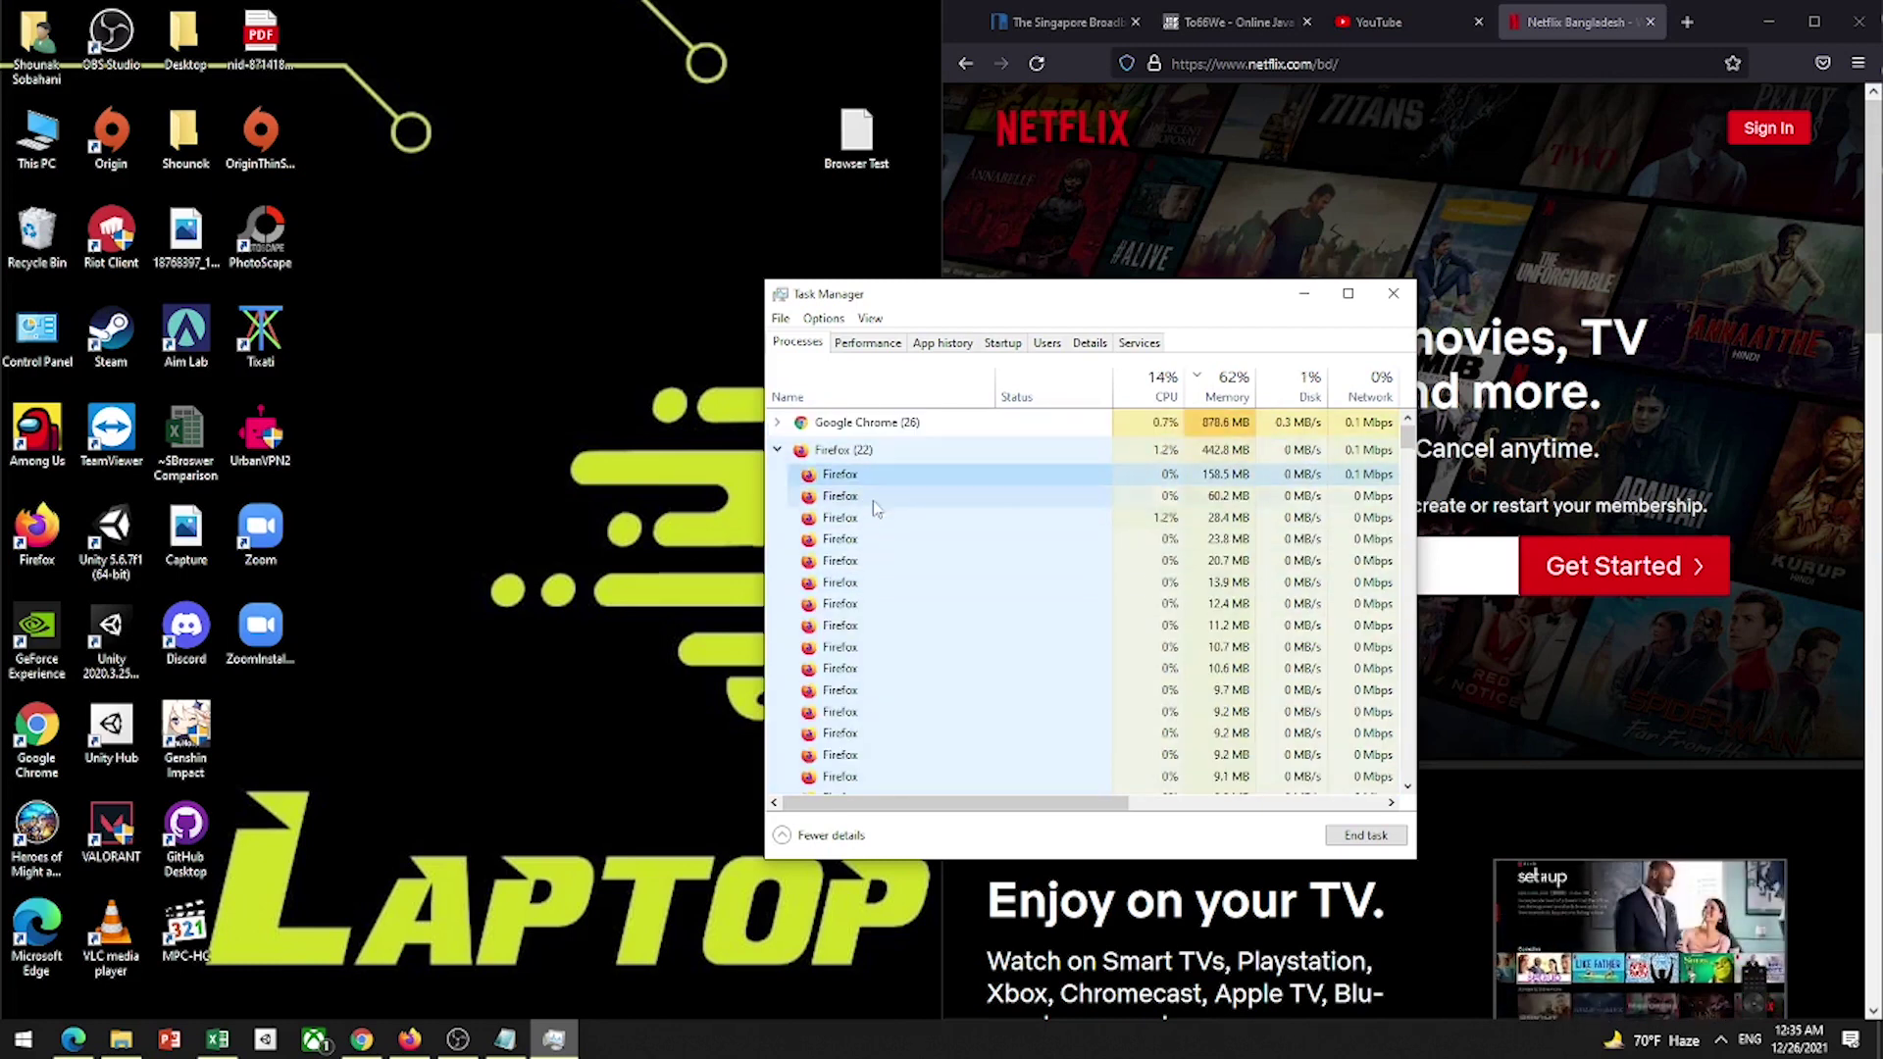
key(Left)
key(Left)
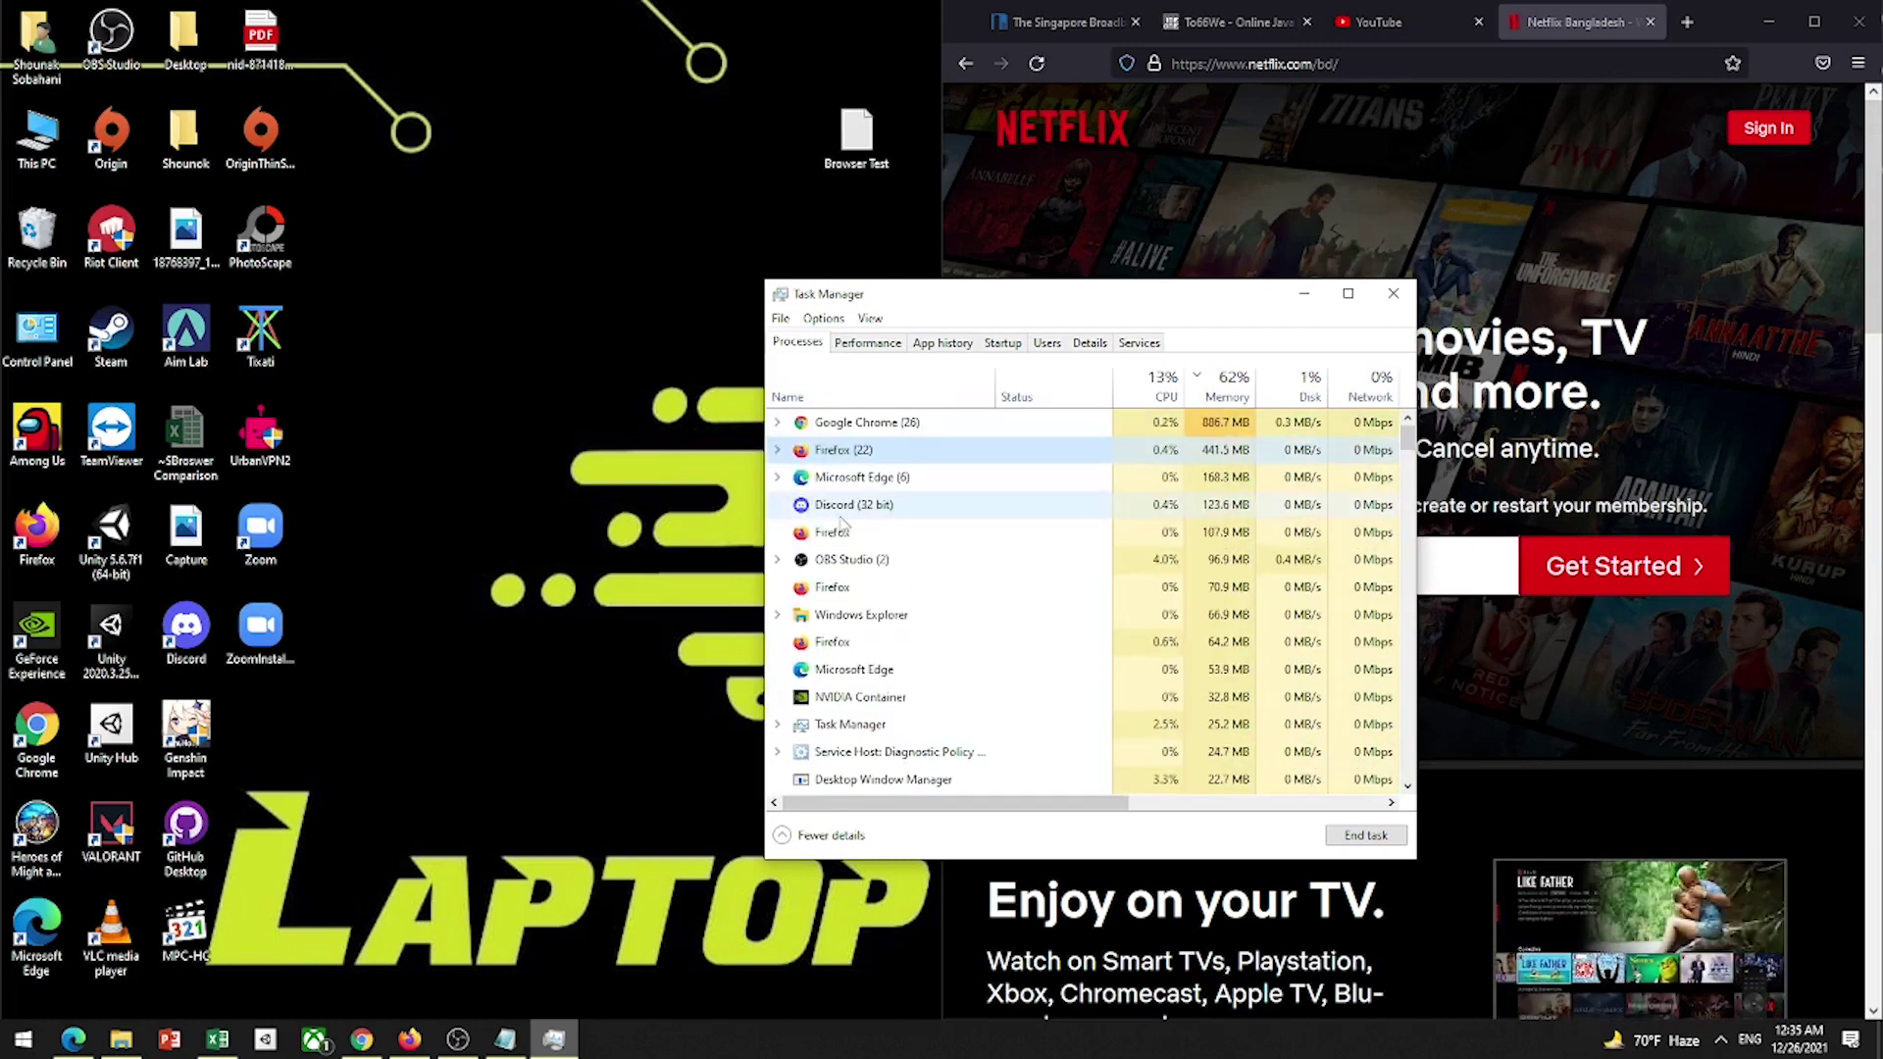
Step: Expand the Google Chrome (26) group and compare its 864.9 MB against Firefox's 455.8 MB
click(863, 422)
key(Right)
click(914, 471)
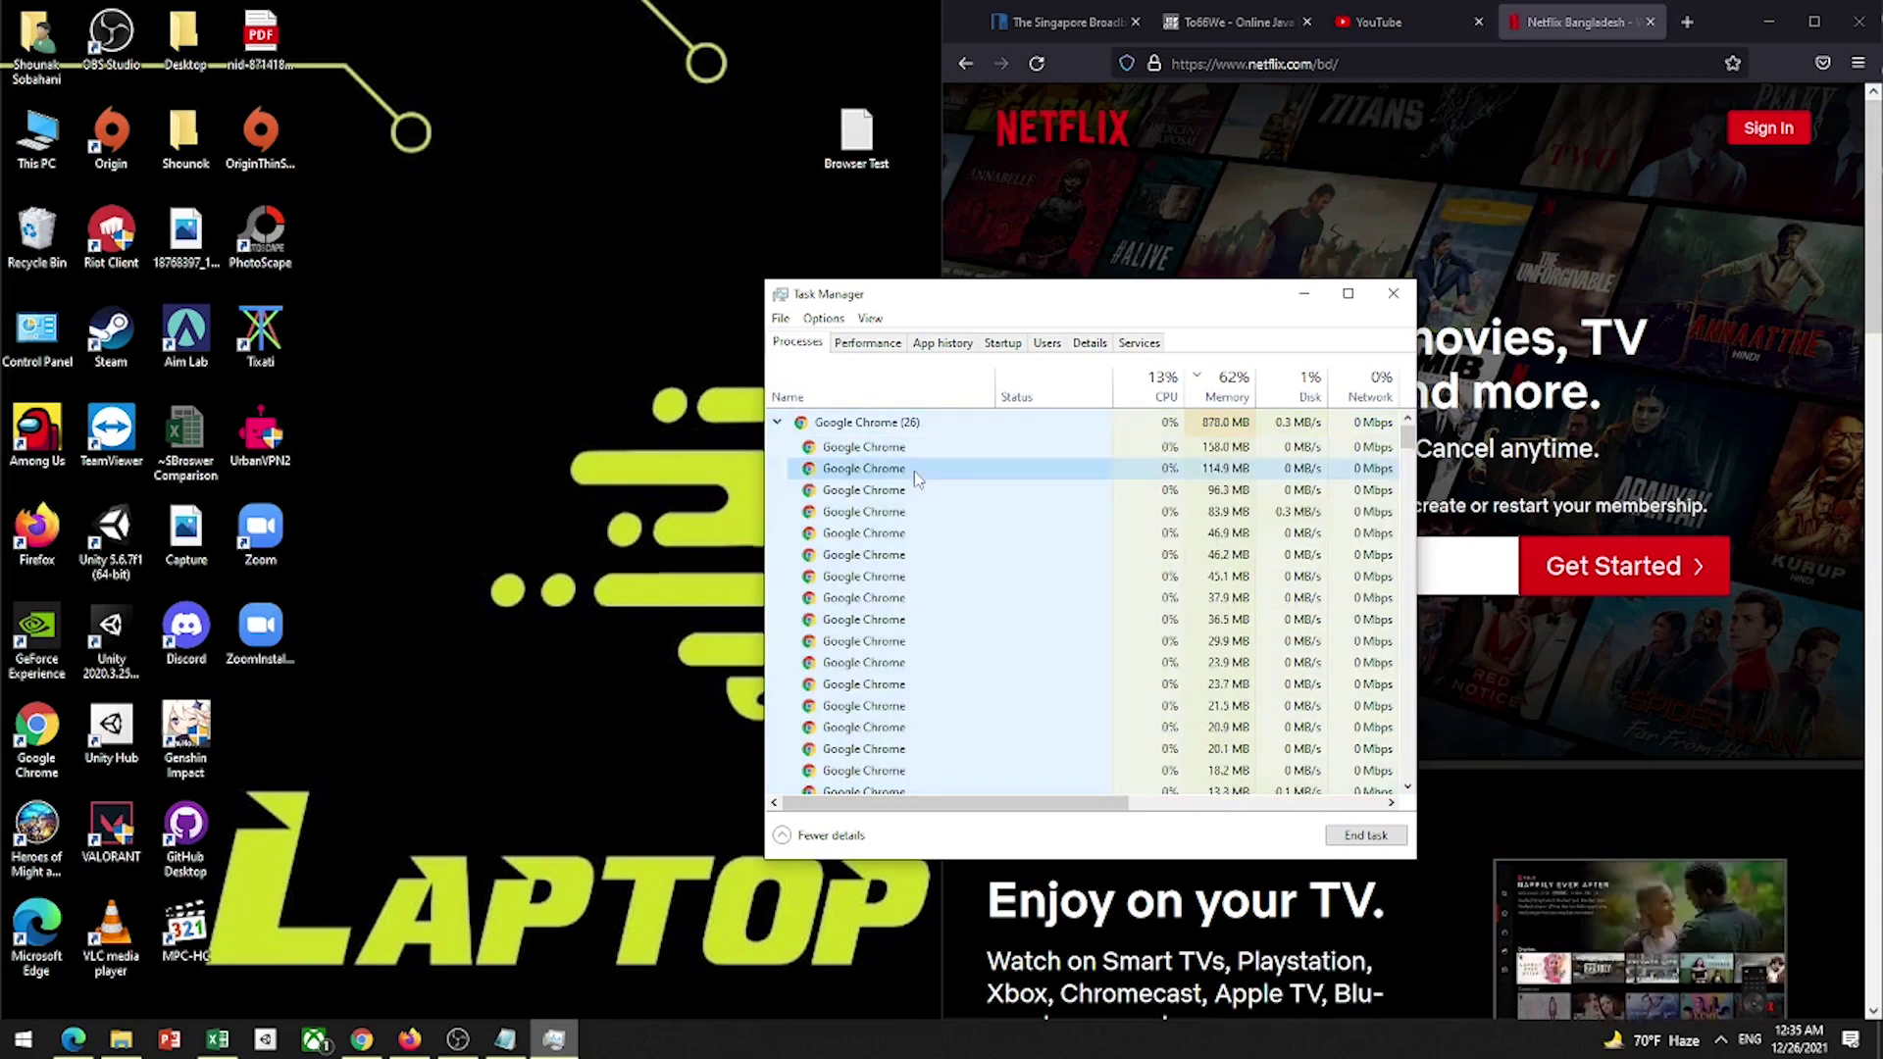
scroll(1025, 520, down, 1)
scroll(1078, 545, up, 1)
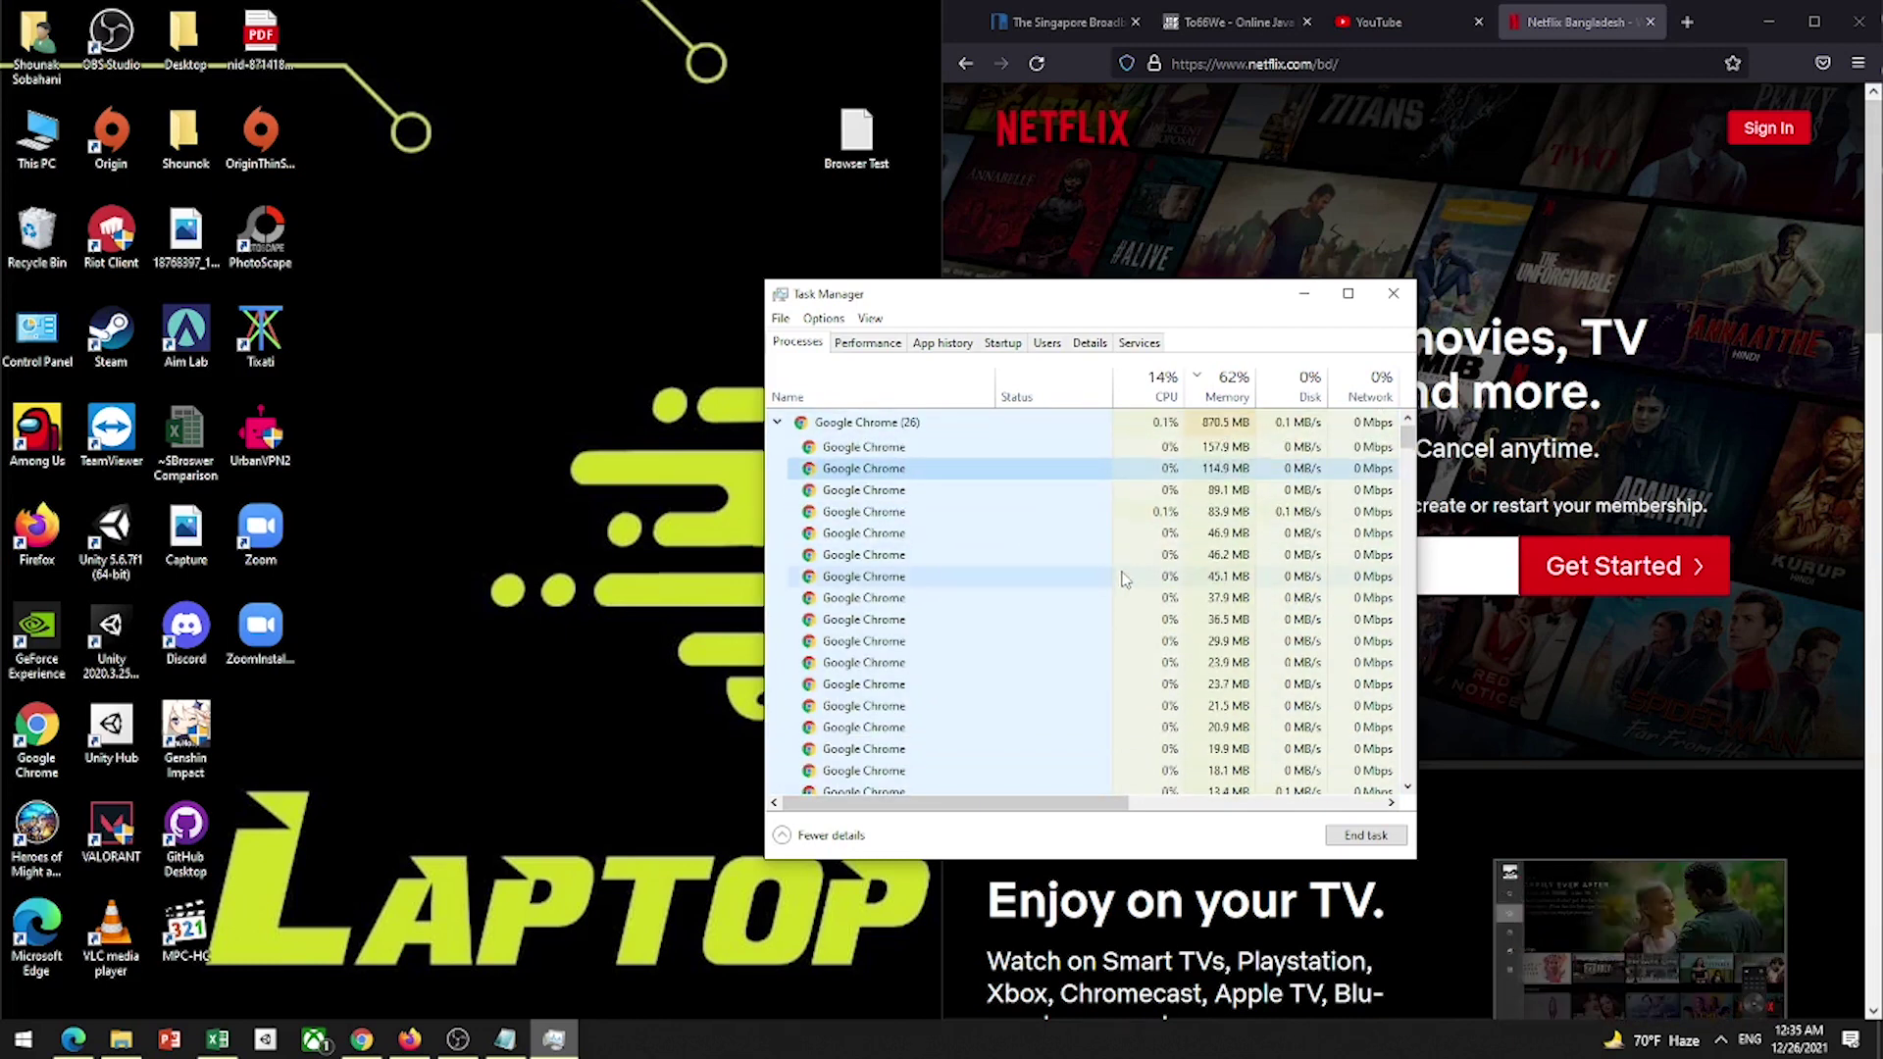
key(Left)
key(Left)
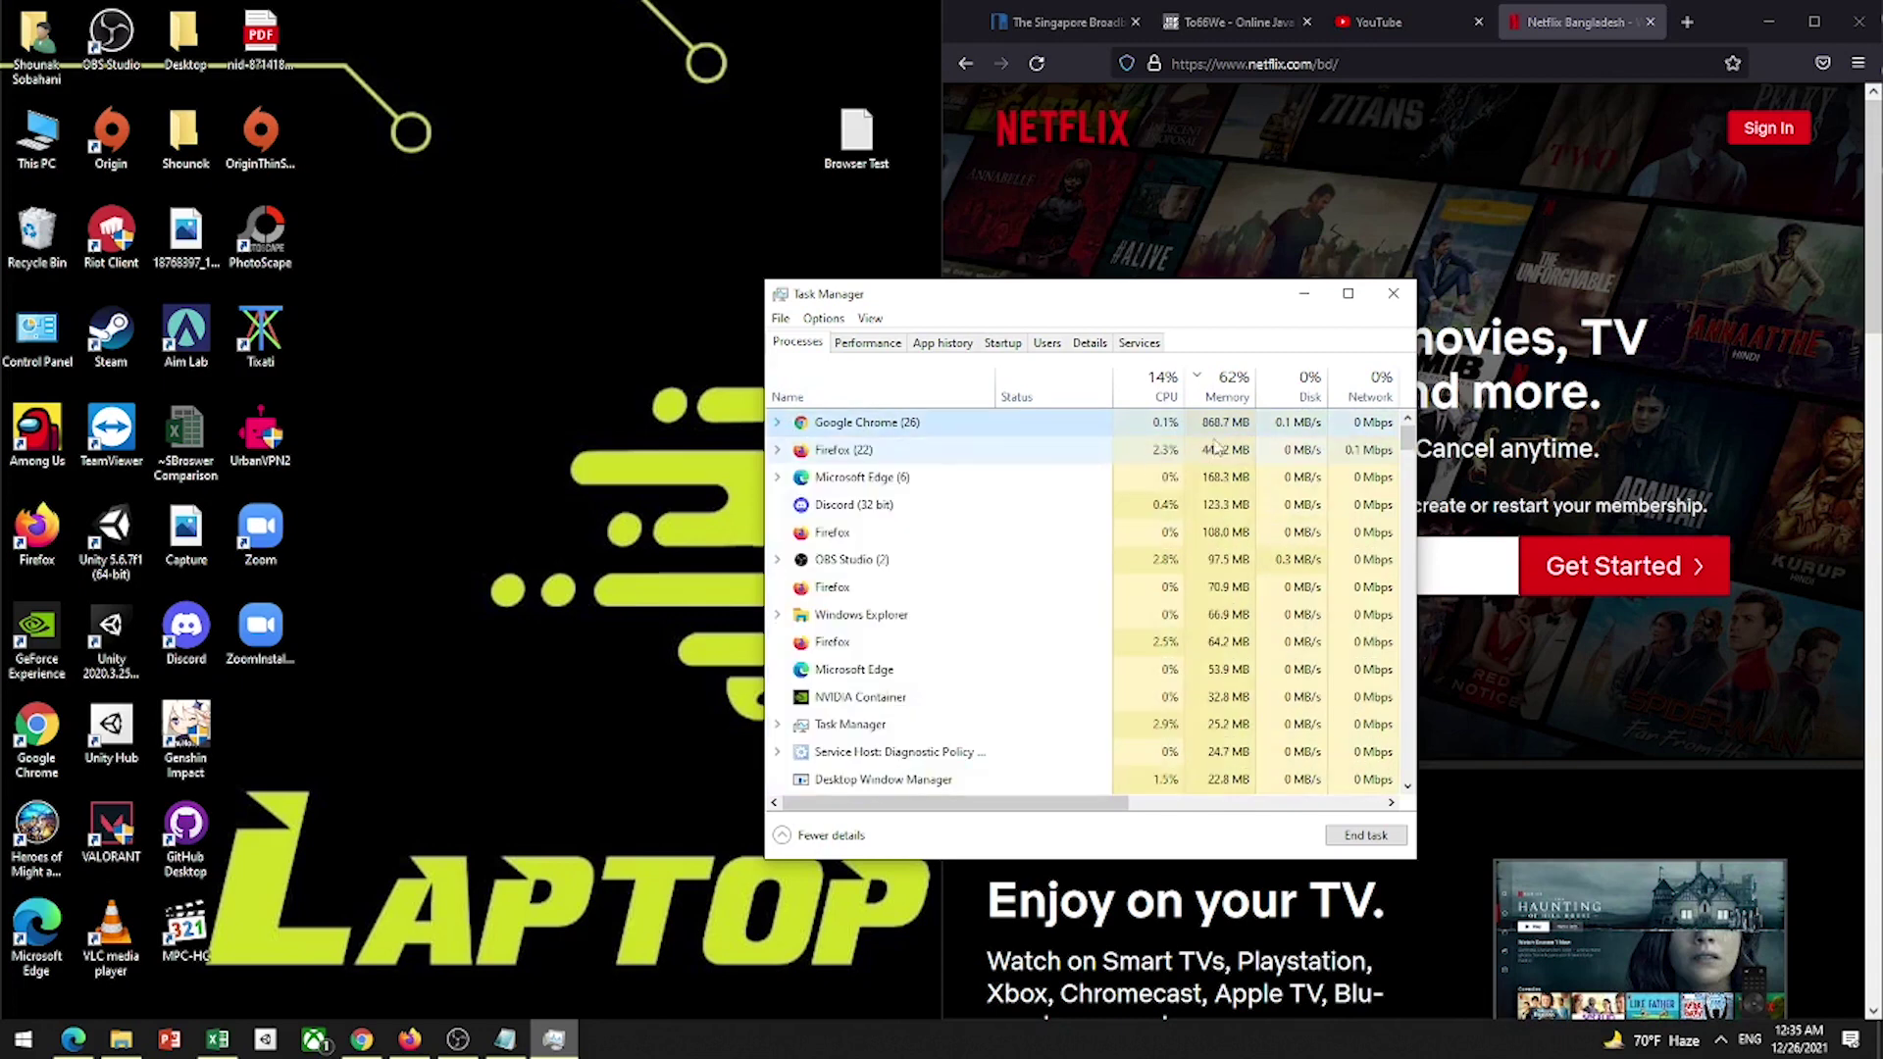
click(1218, 448)
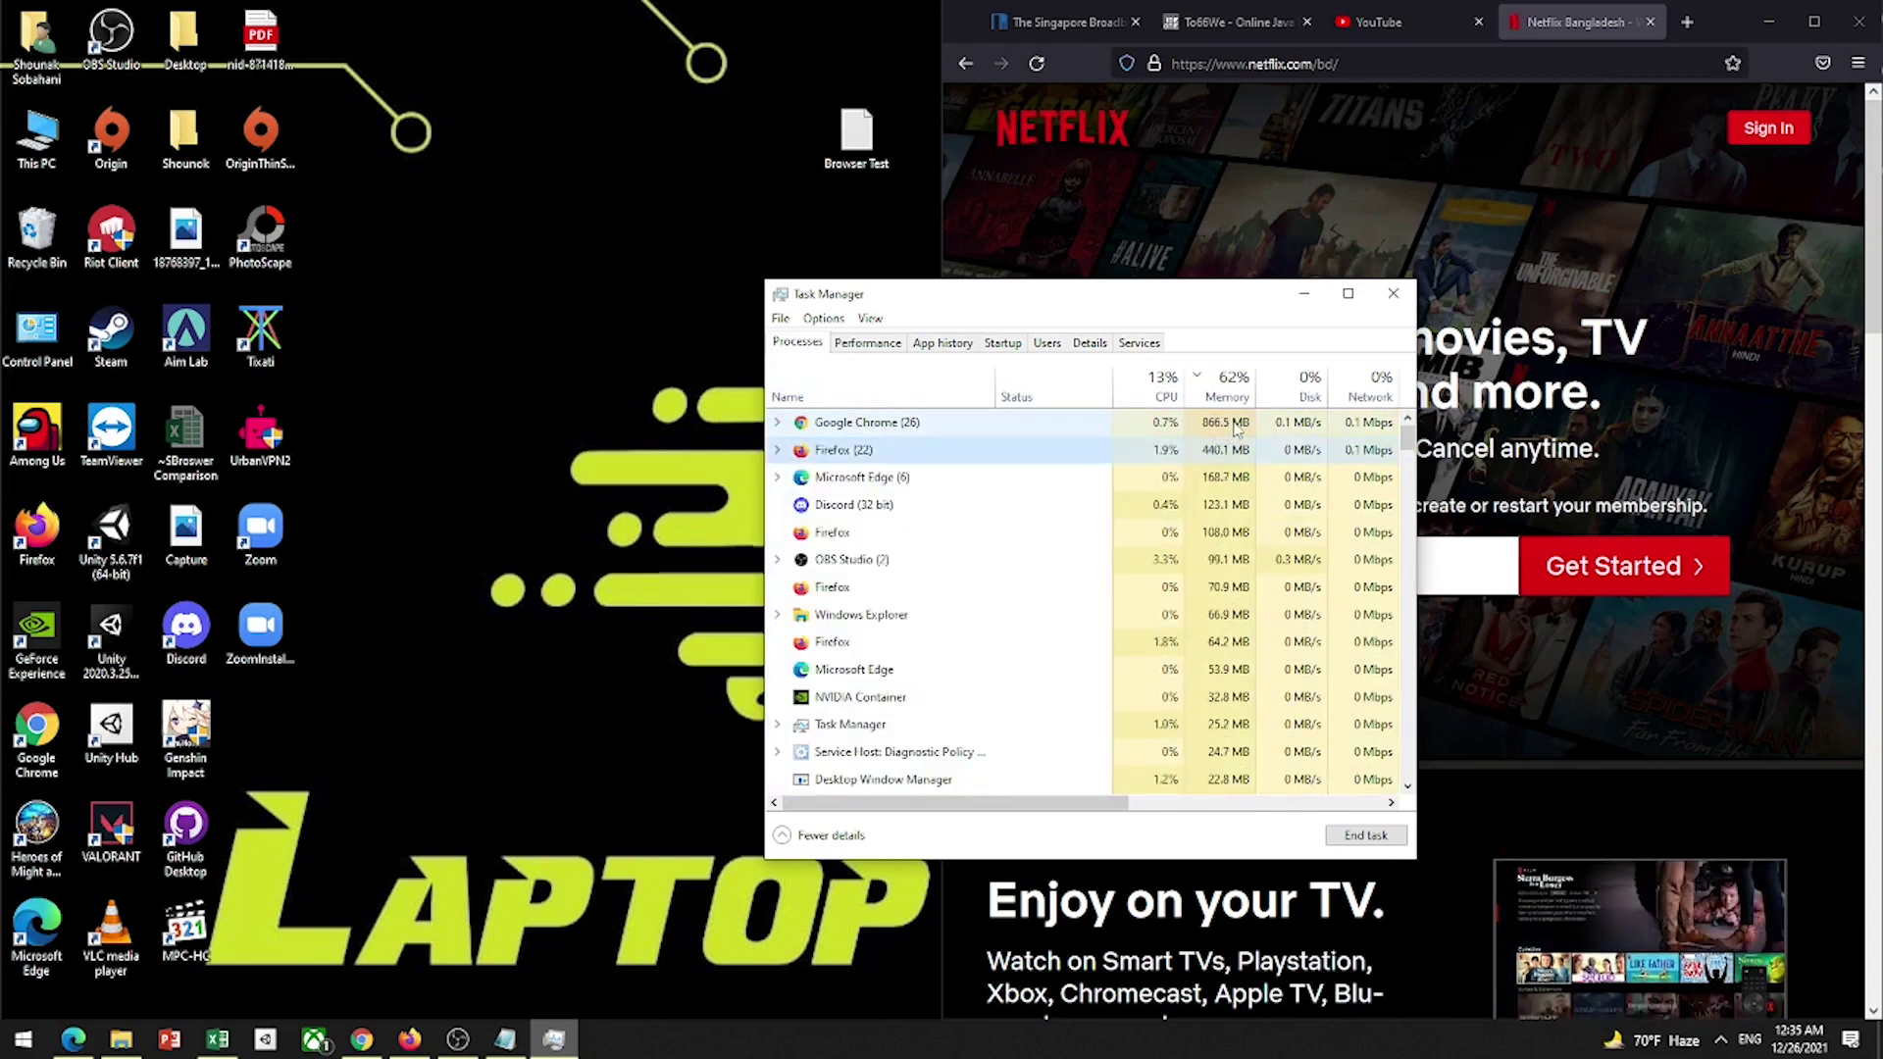
click(1236, 428)
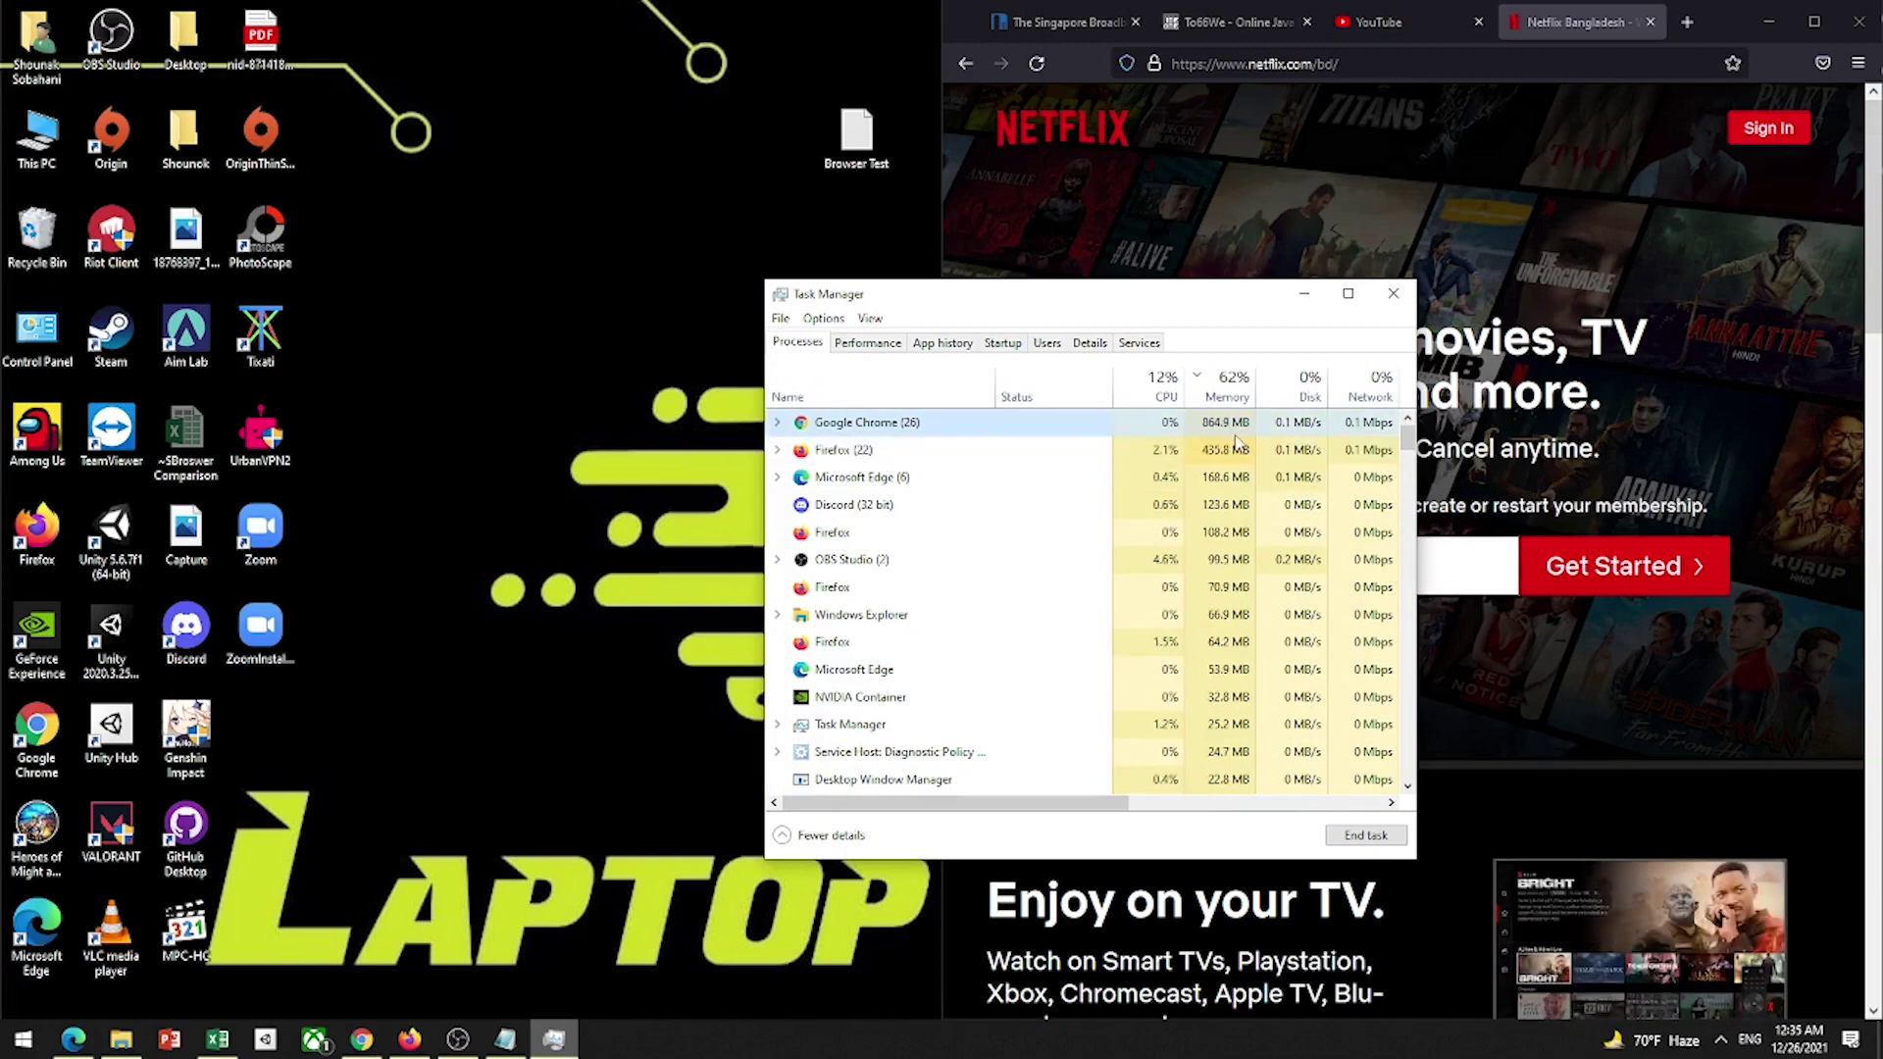
Step: Select the Microsoft Edge (6) group and briefly bring up Edge's speed test window
click(1000, 476)
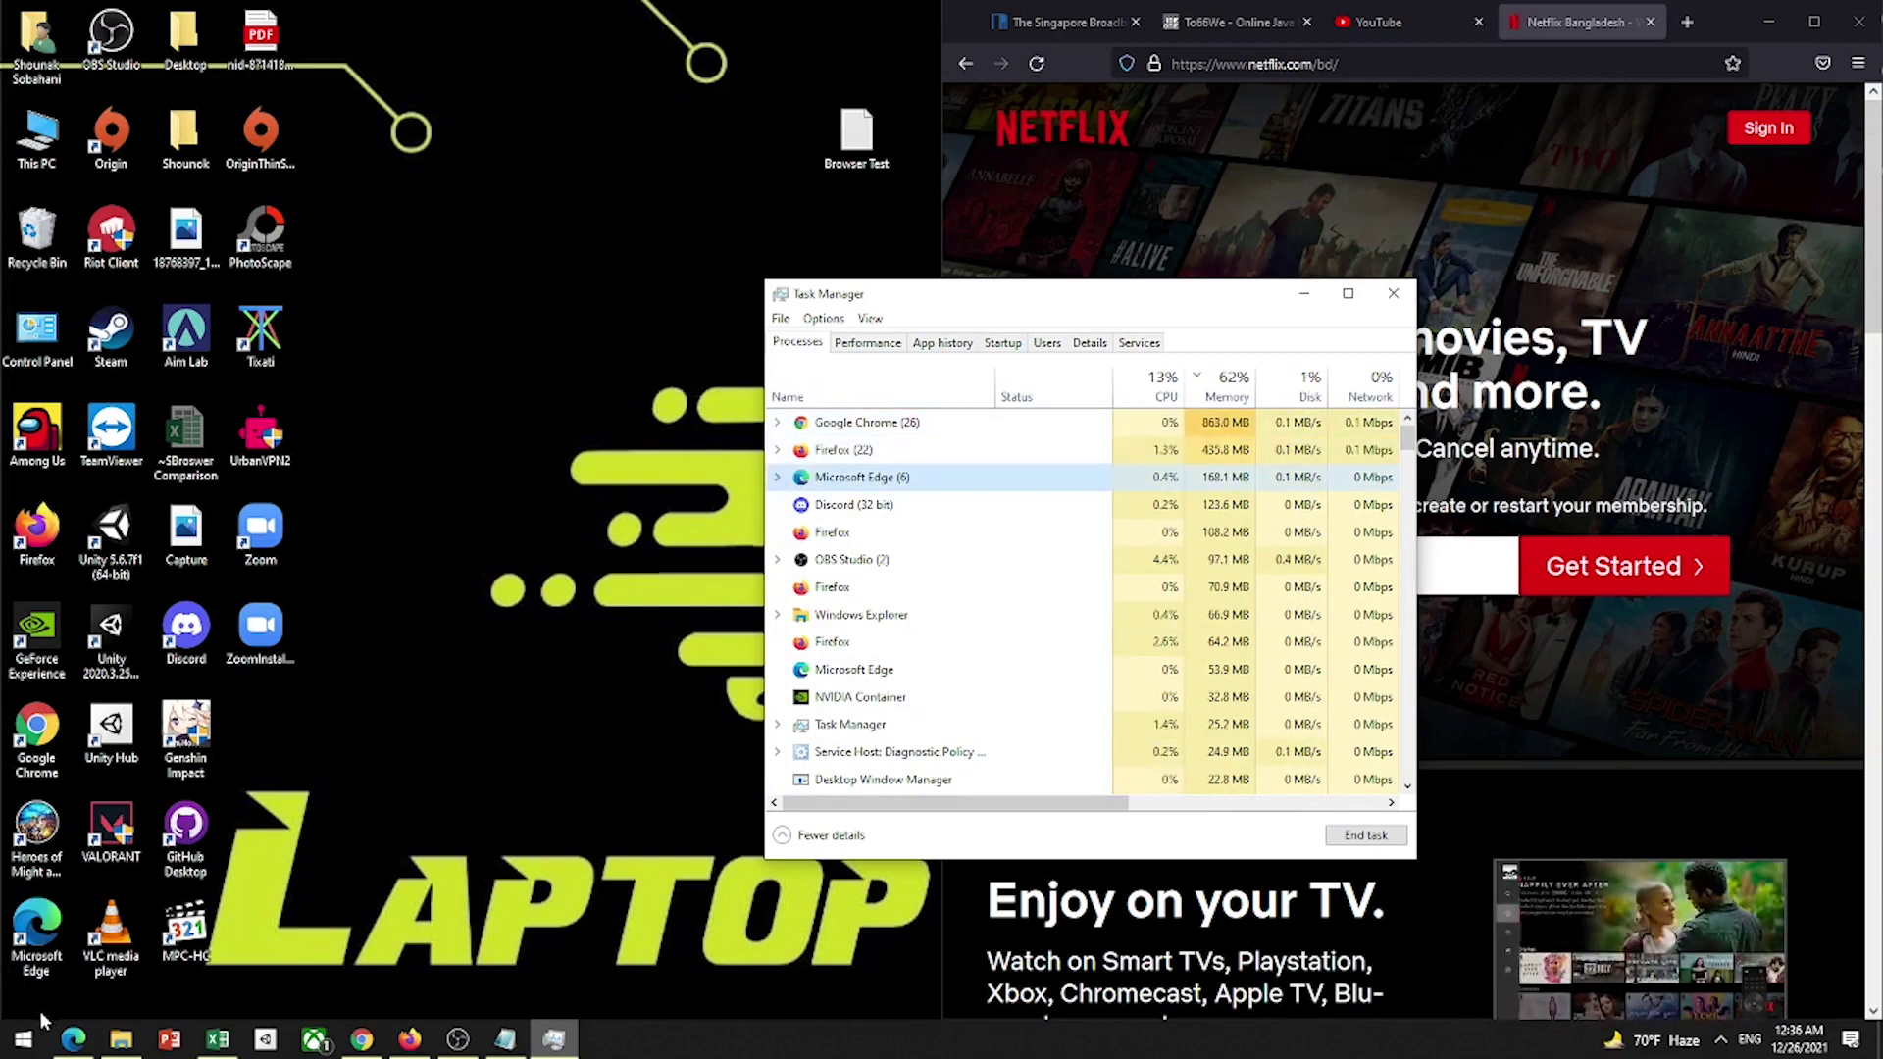
click(74, 1038)
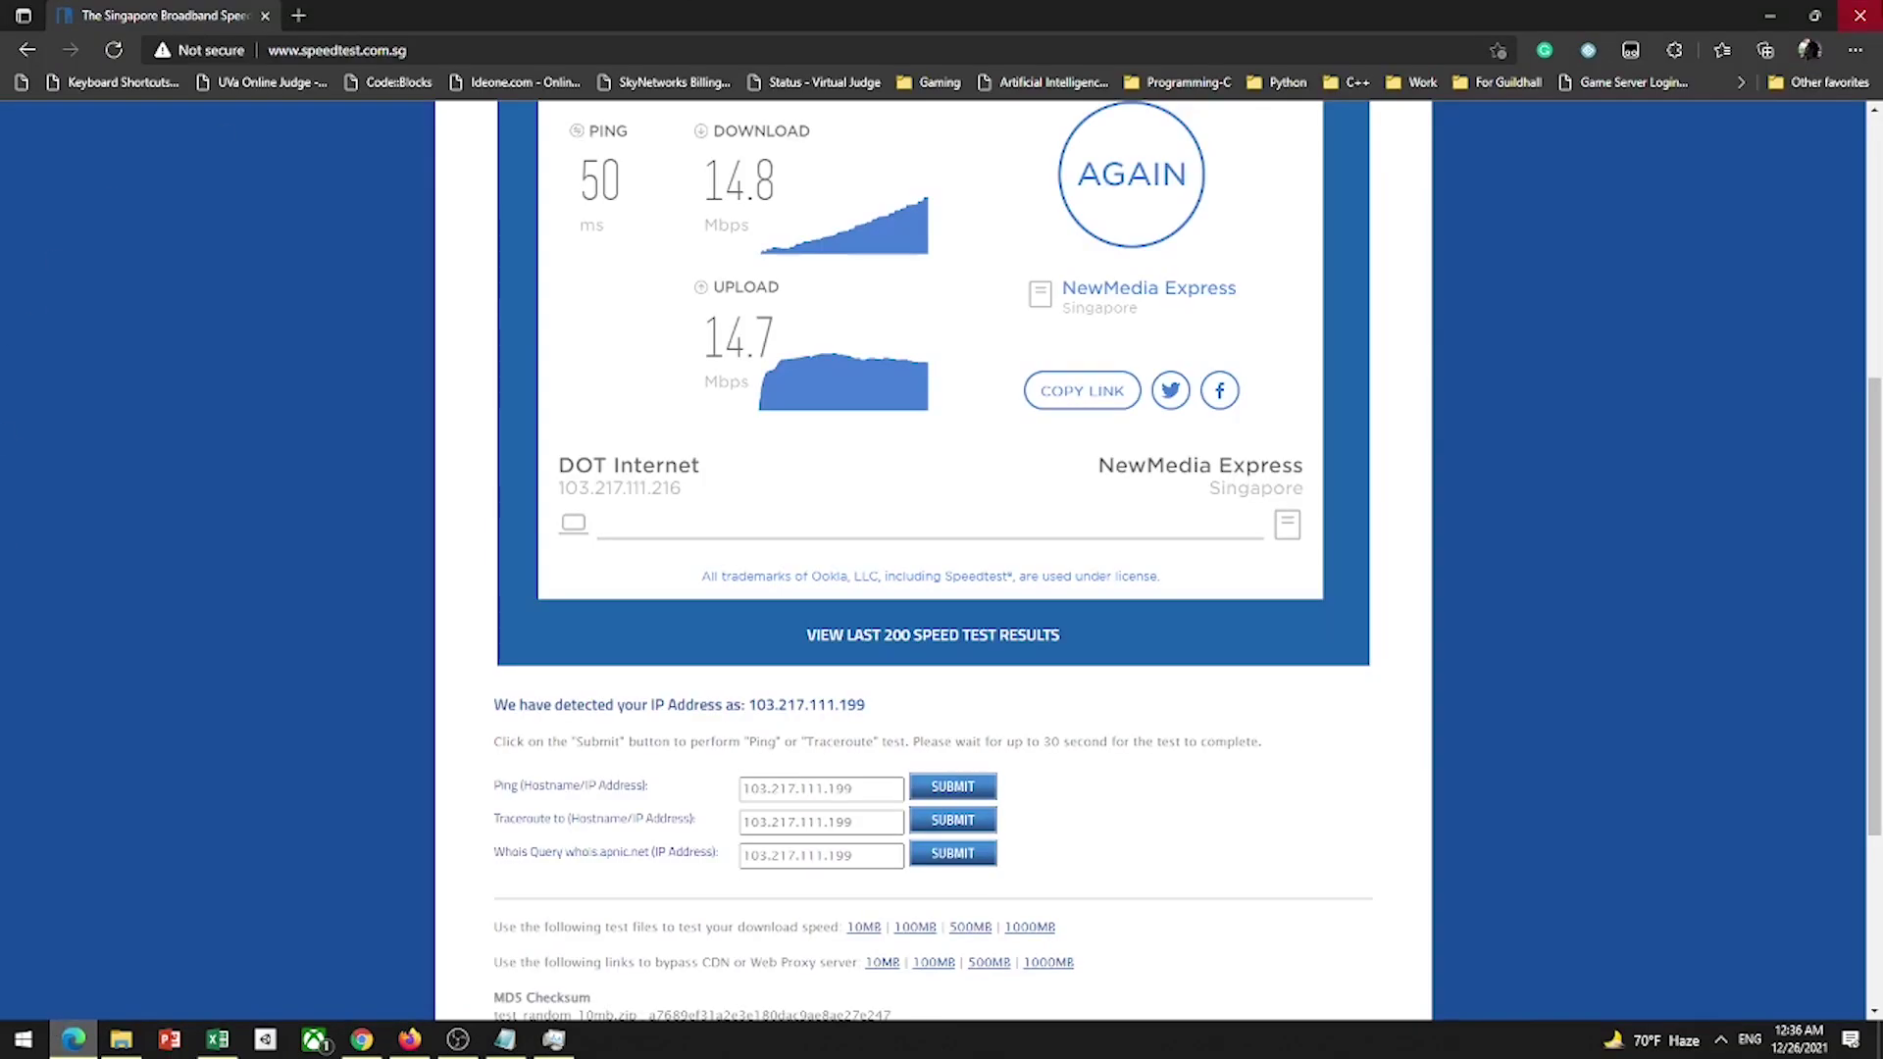
click(74, 1039)
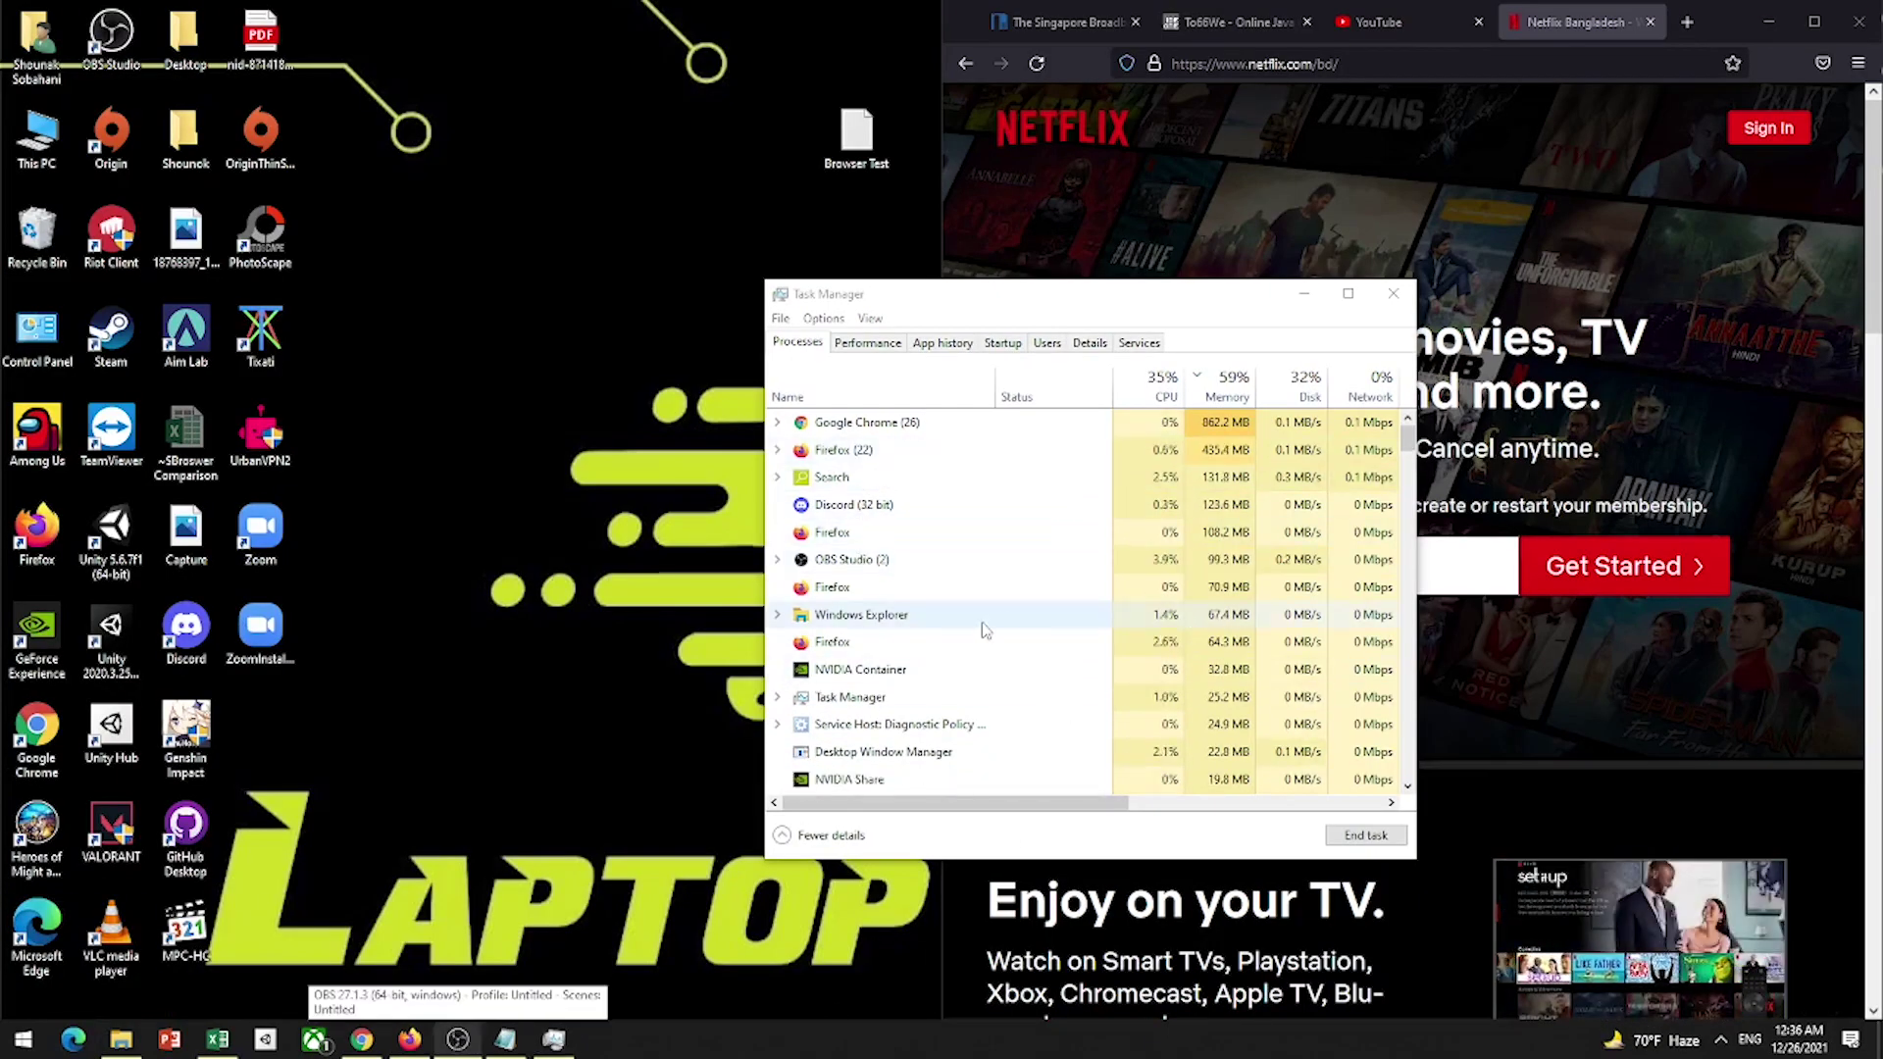
Step: Close Firefox and Chrome, then reopen Chrome on the speed test page
click(1859, 21)
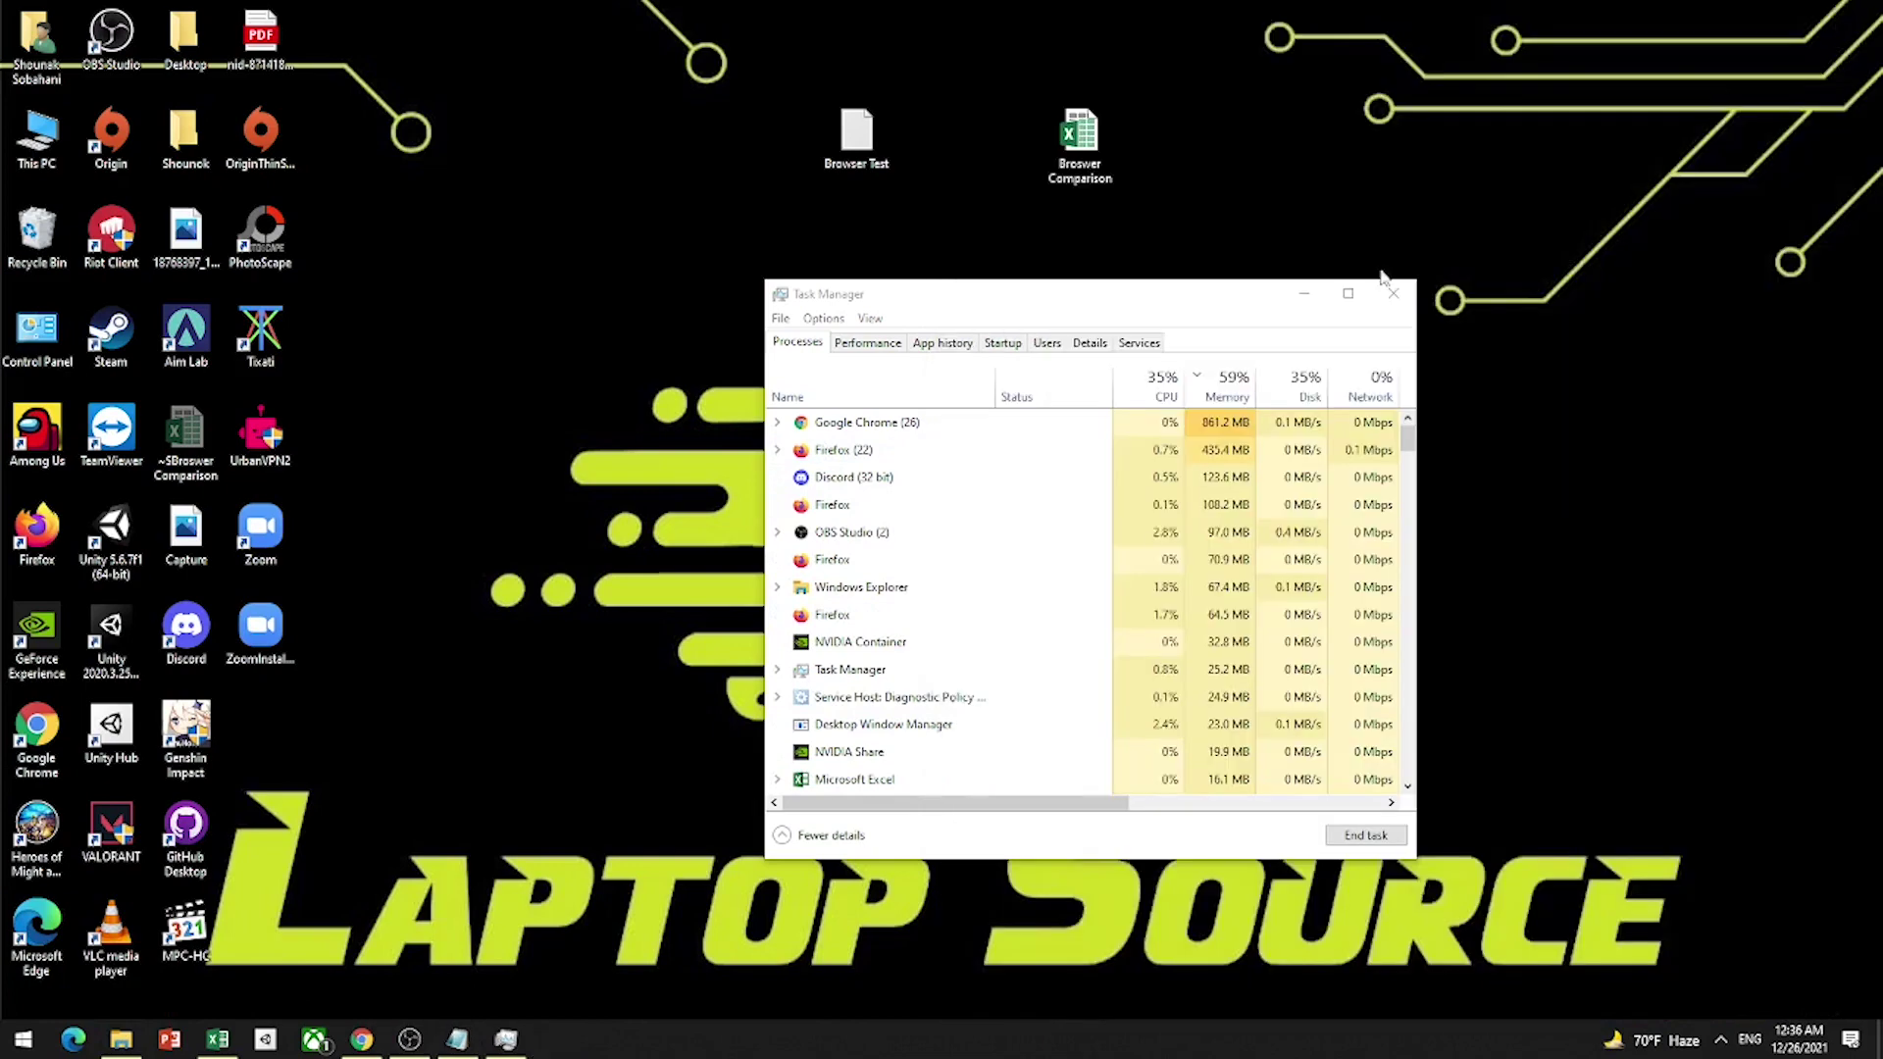
click(362, 1039)
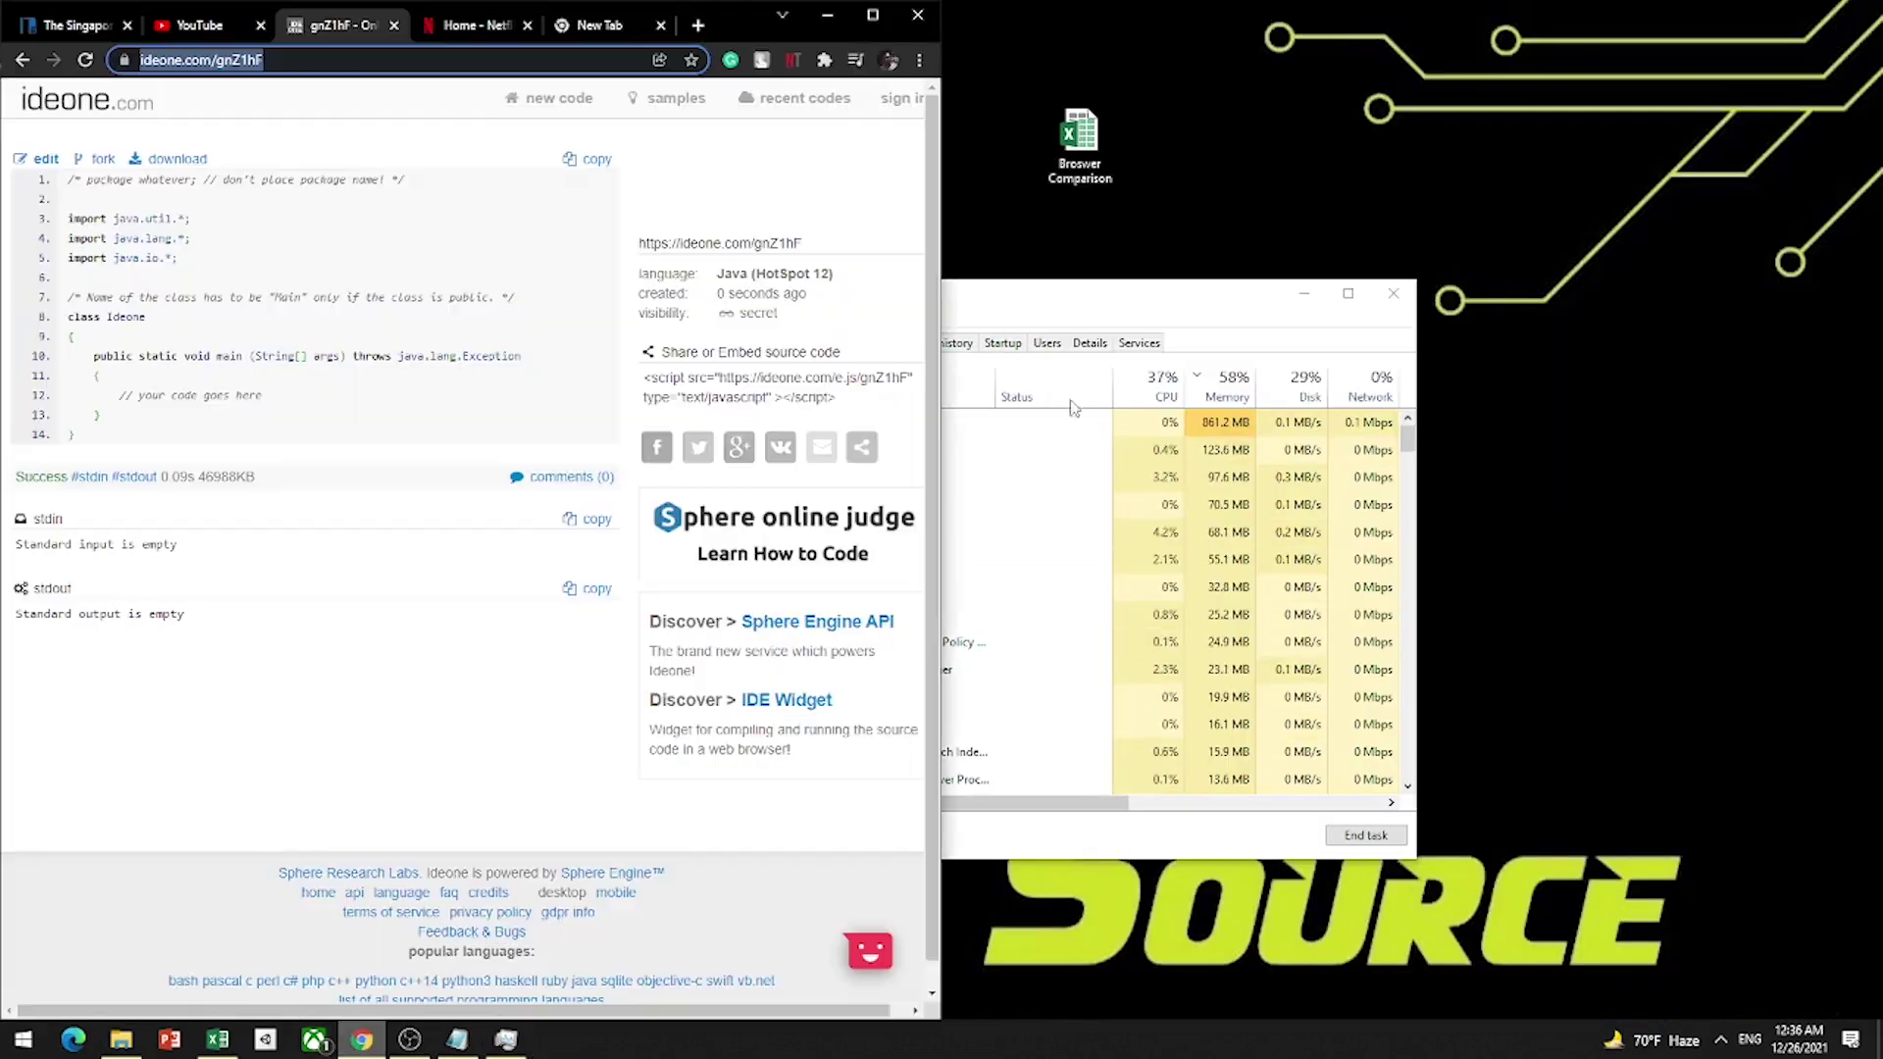
click(914, 15)
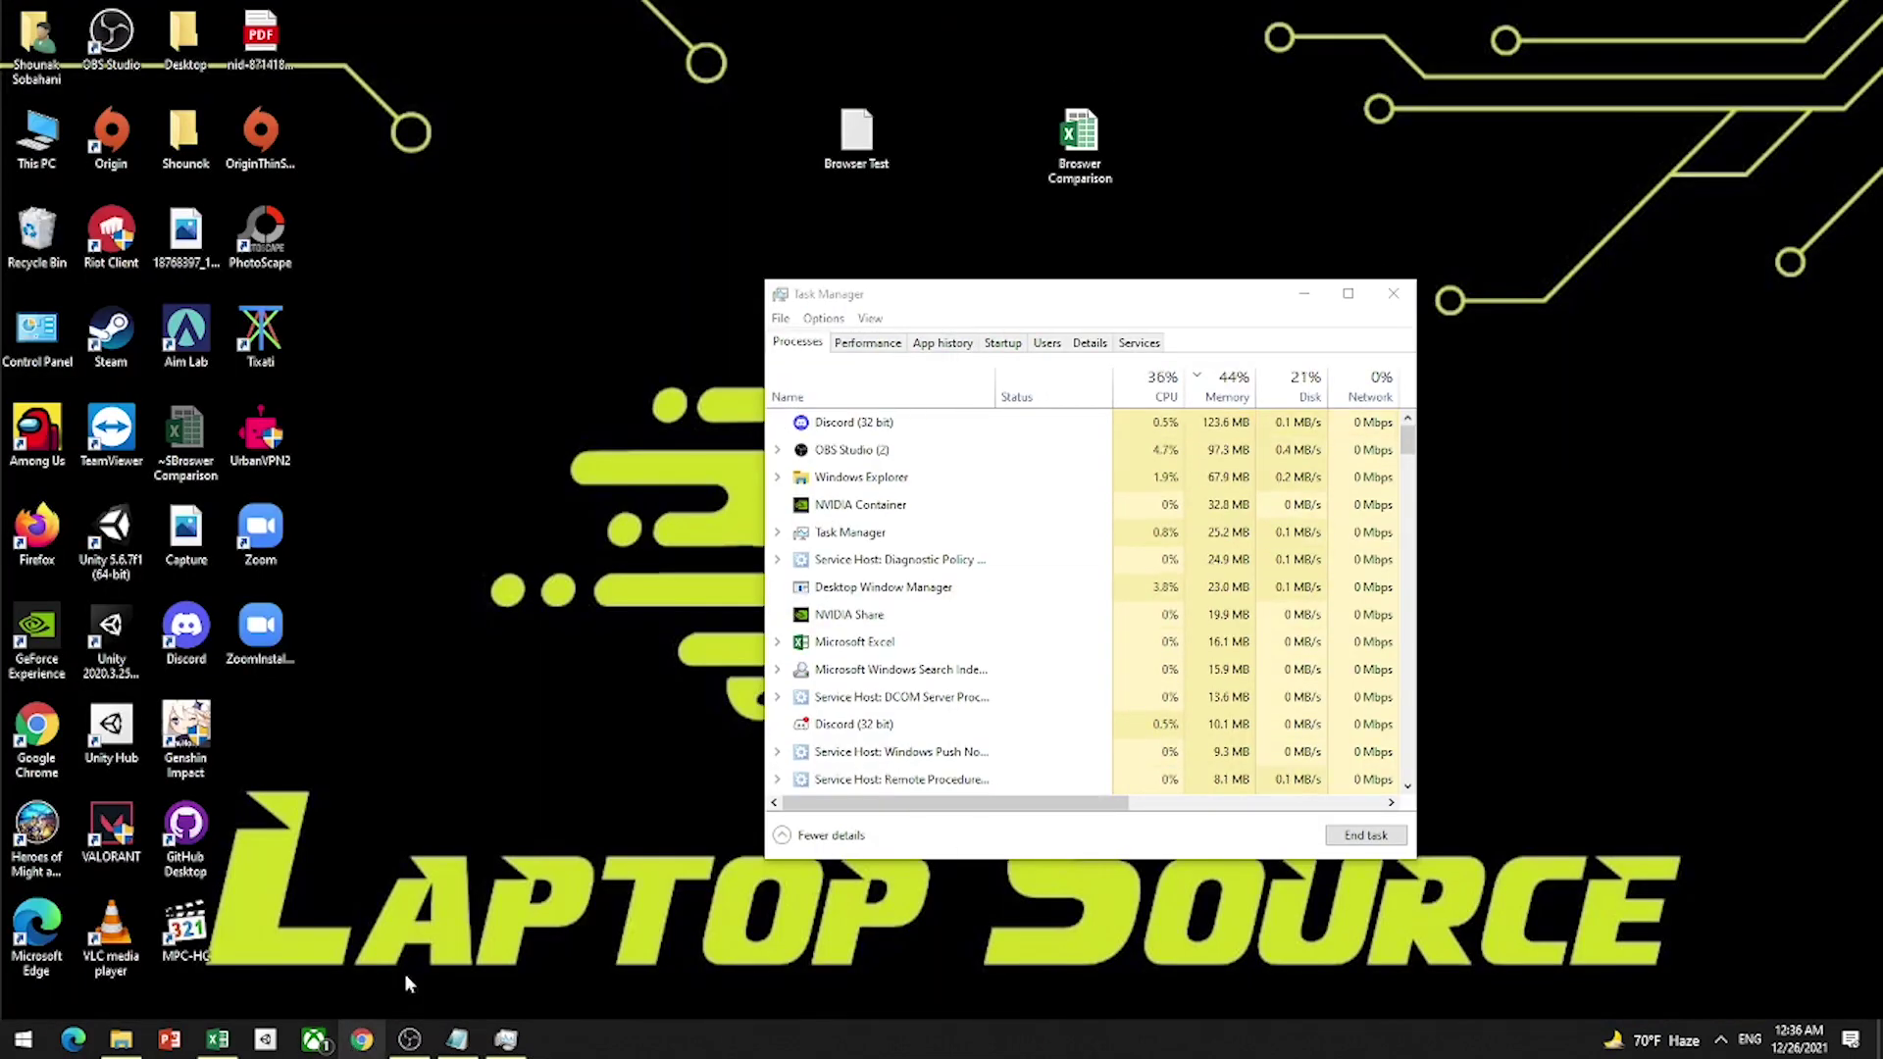
click(362, 1040)
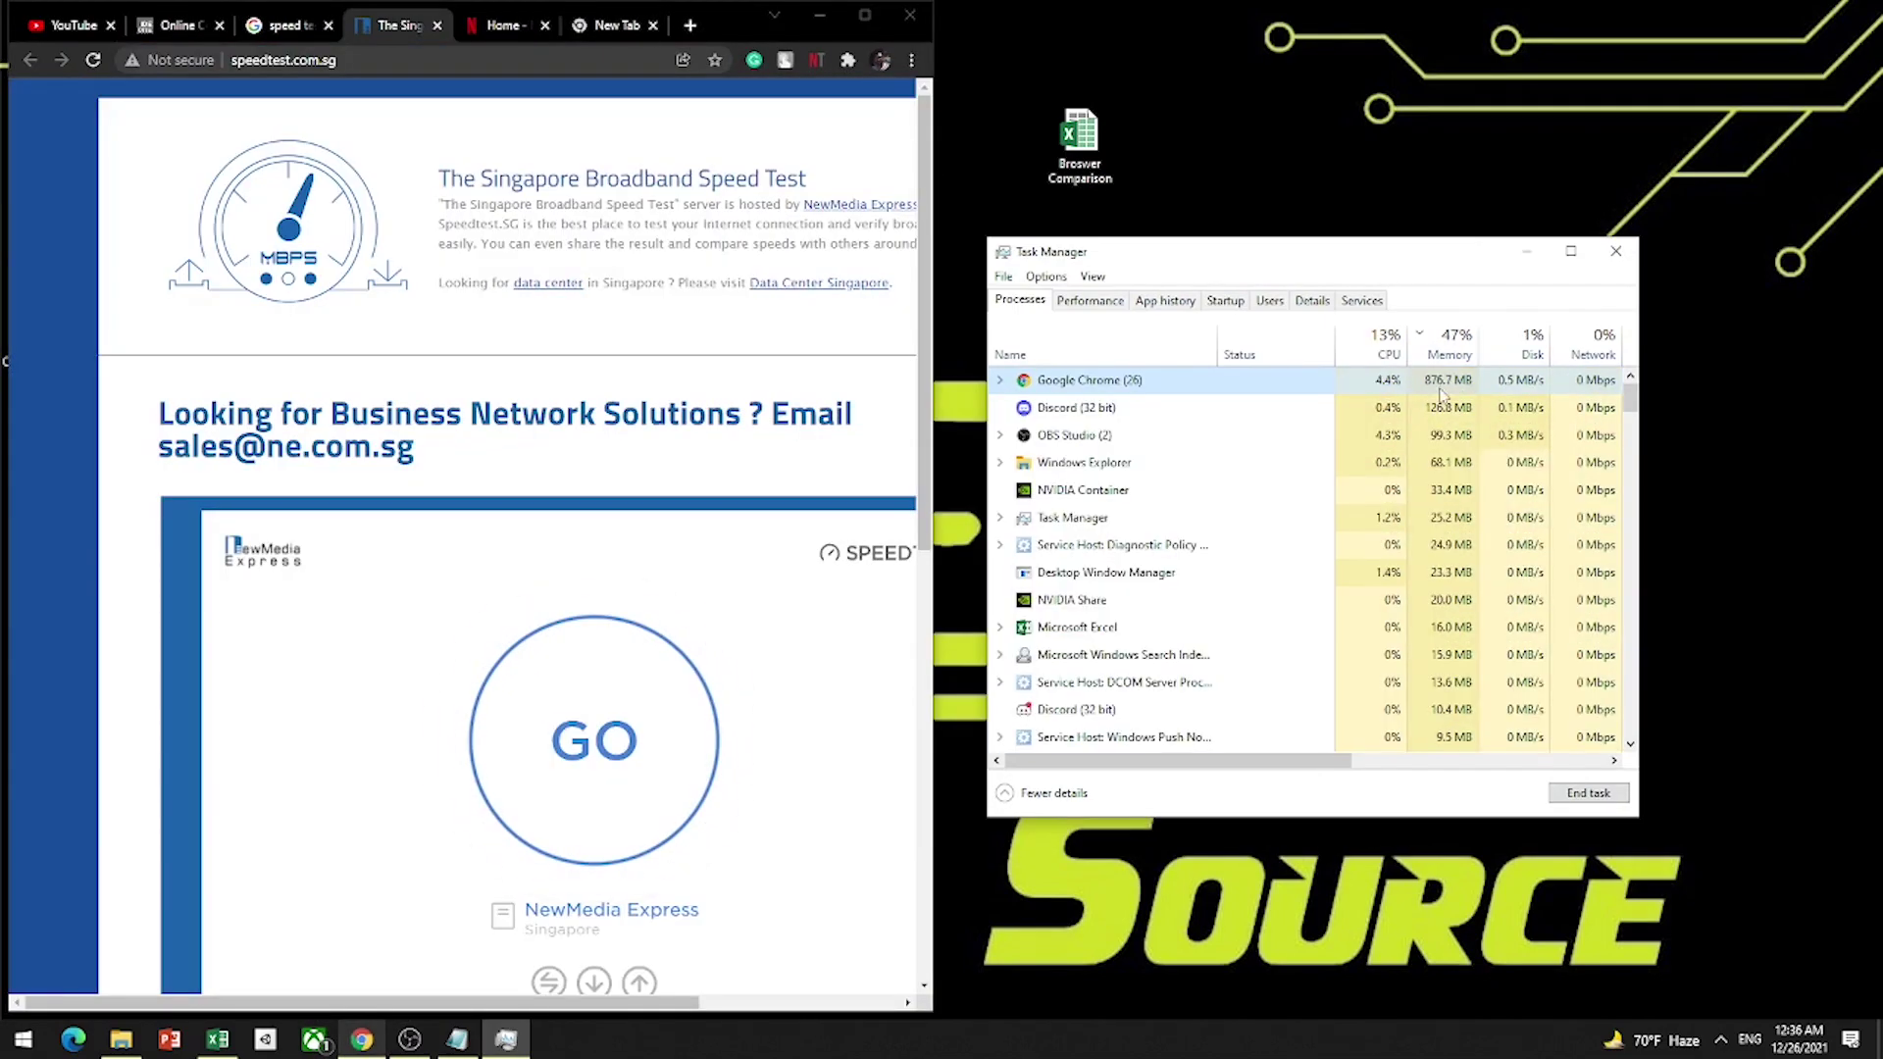
Step: Enter 850-900 mb as Chrome's Memory Consumption in cell F2
click(218, 1040)
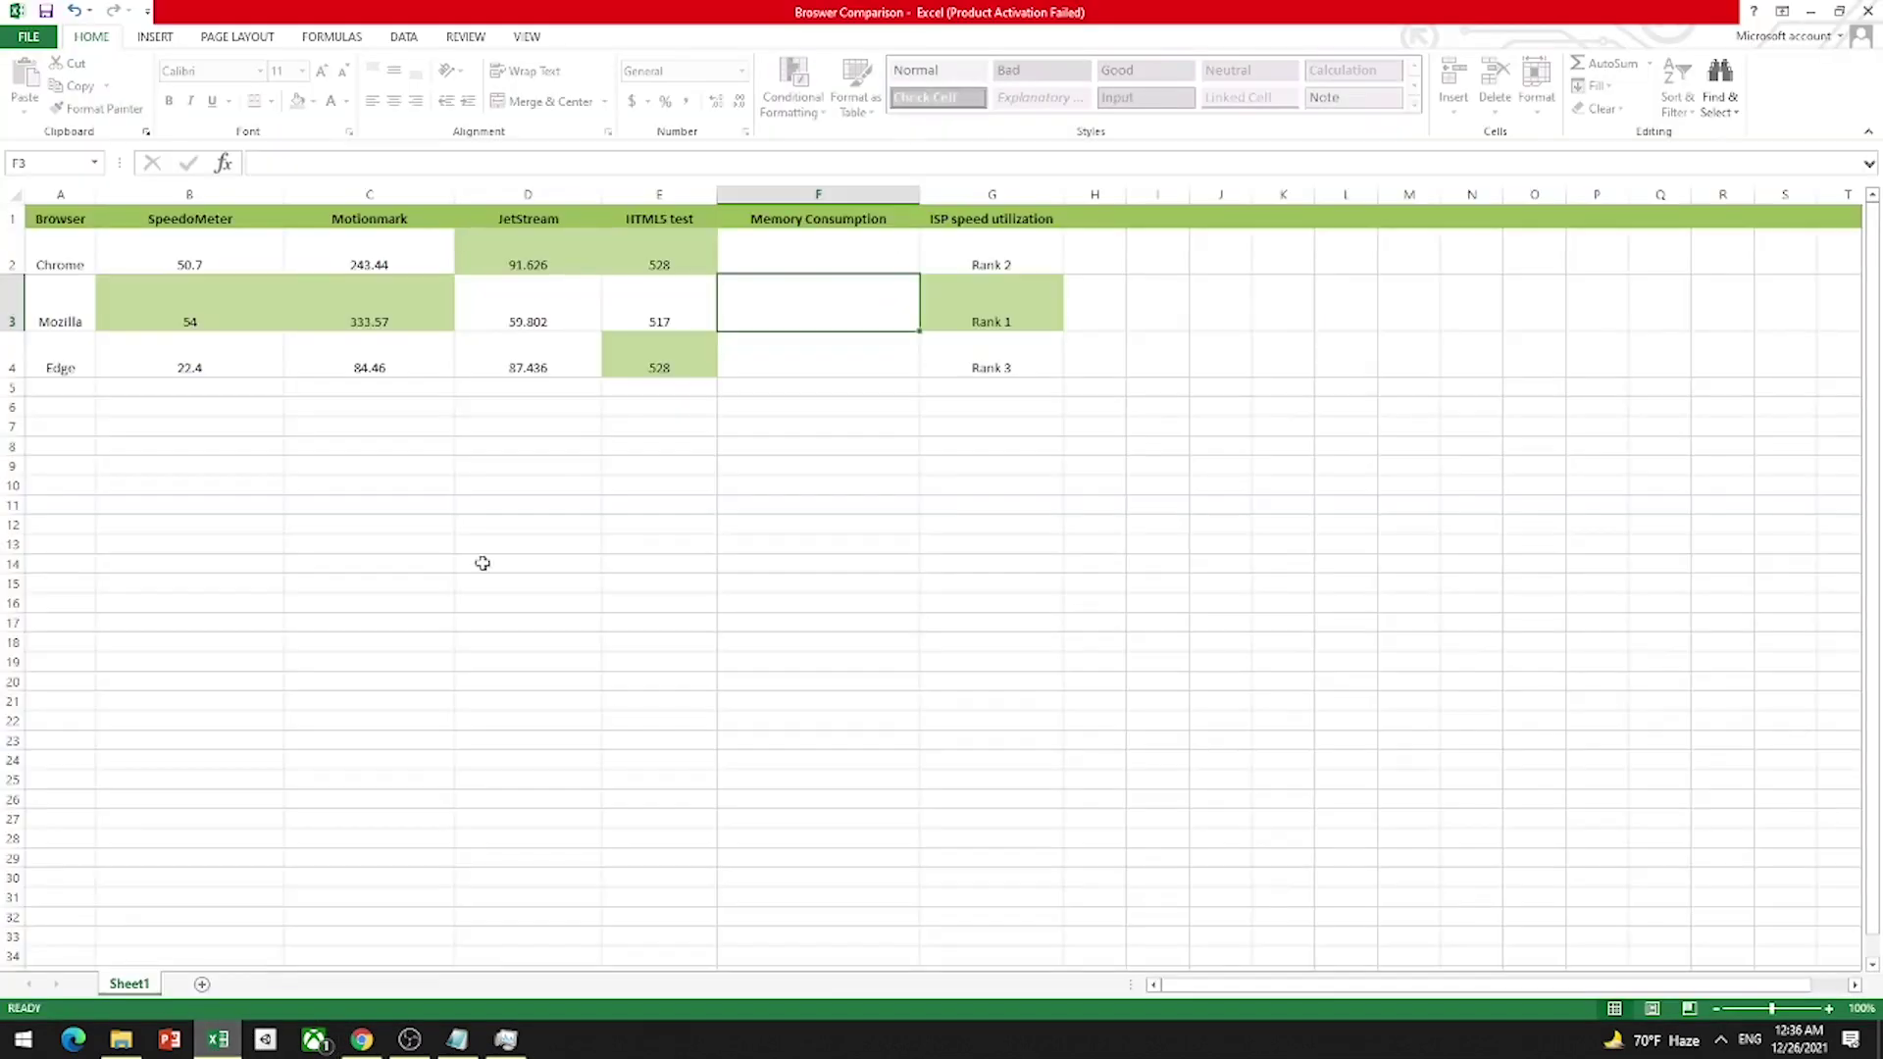
click(827, 267)
text(850-900 mb)
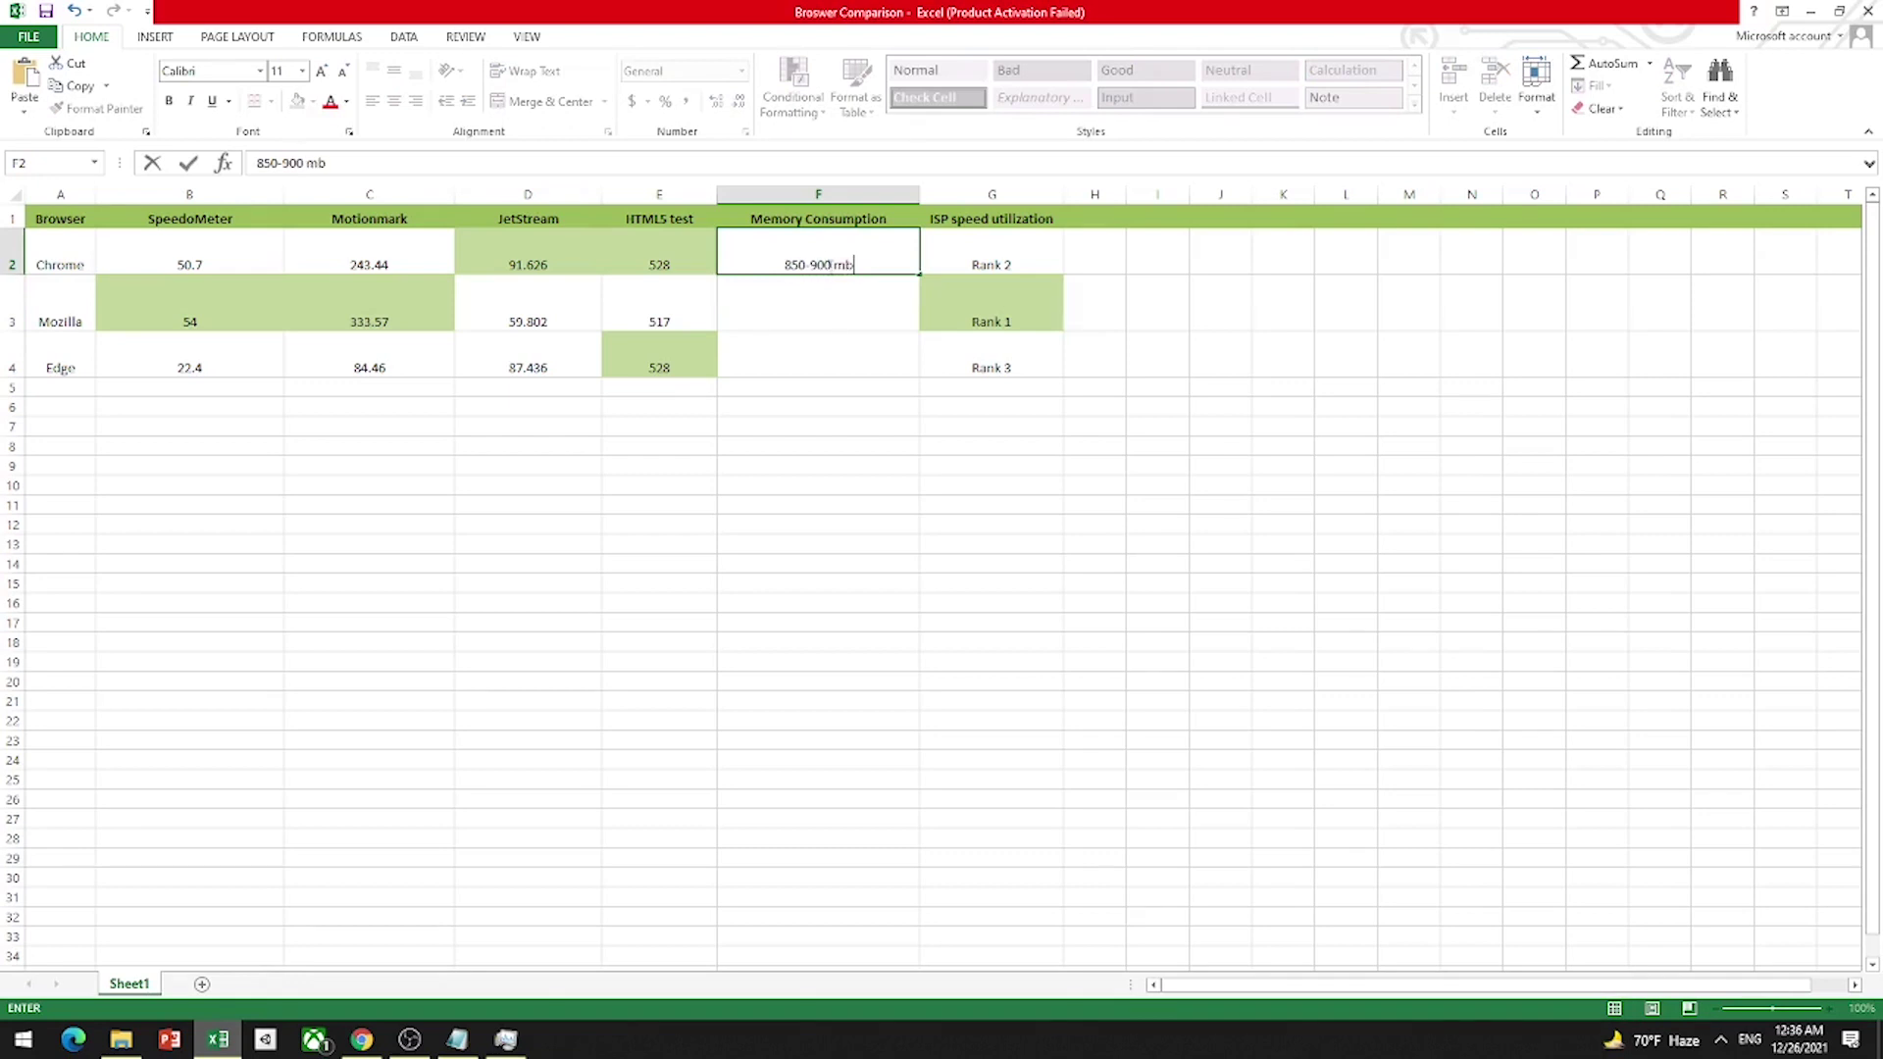
key(Return)
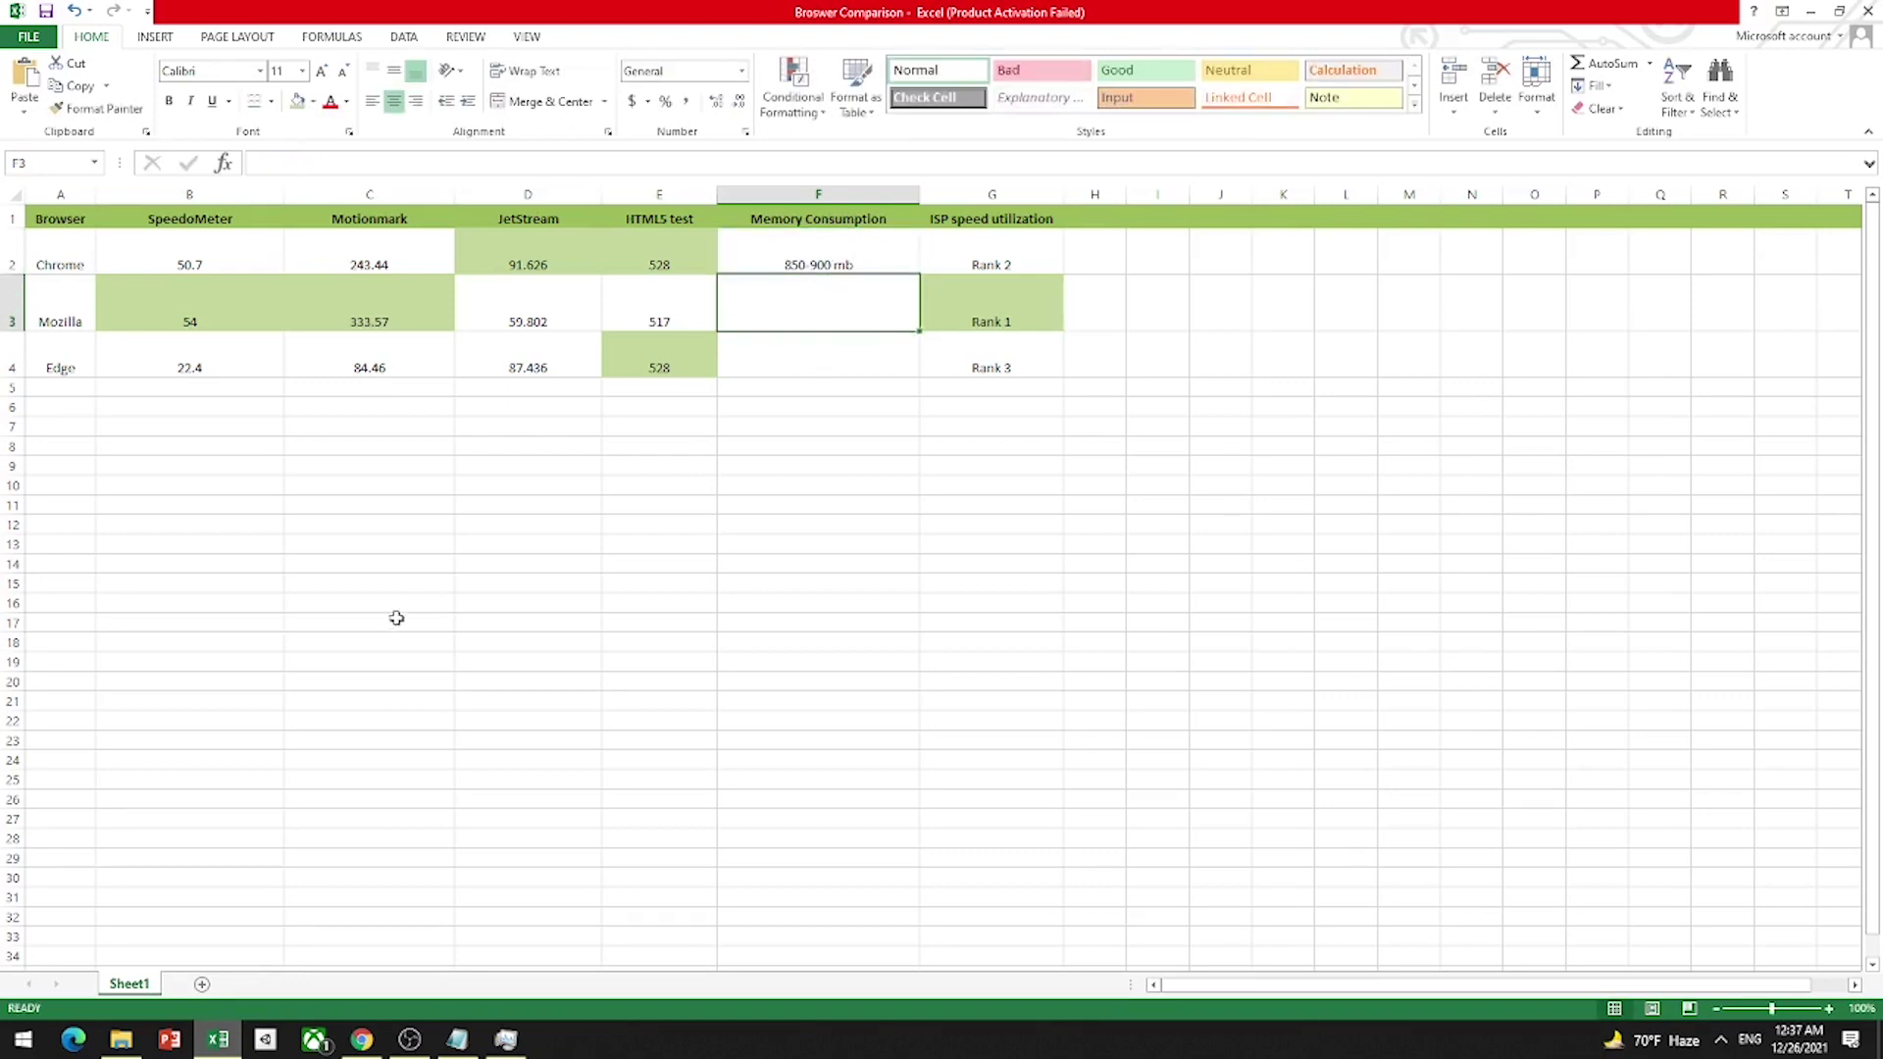
click(409, 1039)
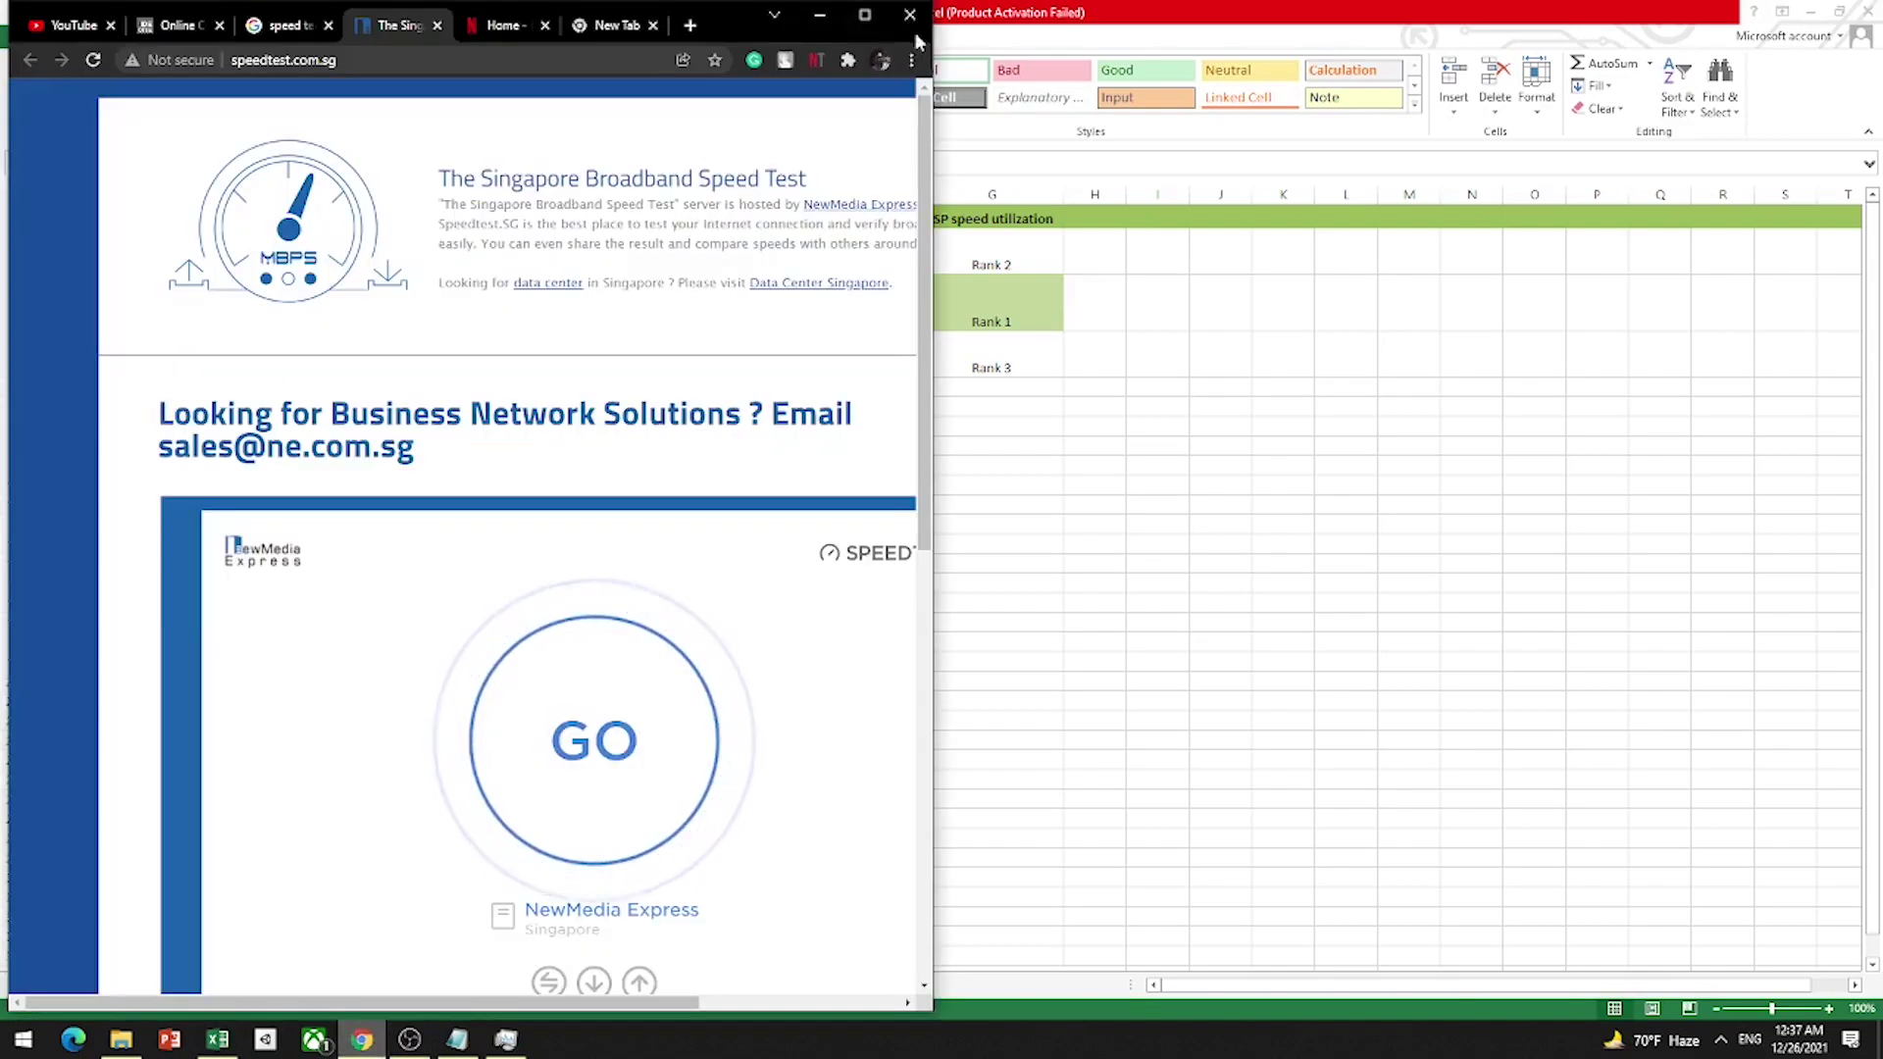
Step: Hide Chrome and Excel, launch Firefox from the desktop and load the speed test and Netflix sites
click(810, 7)
click(1818, 11)
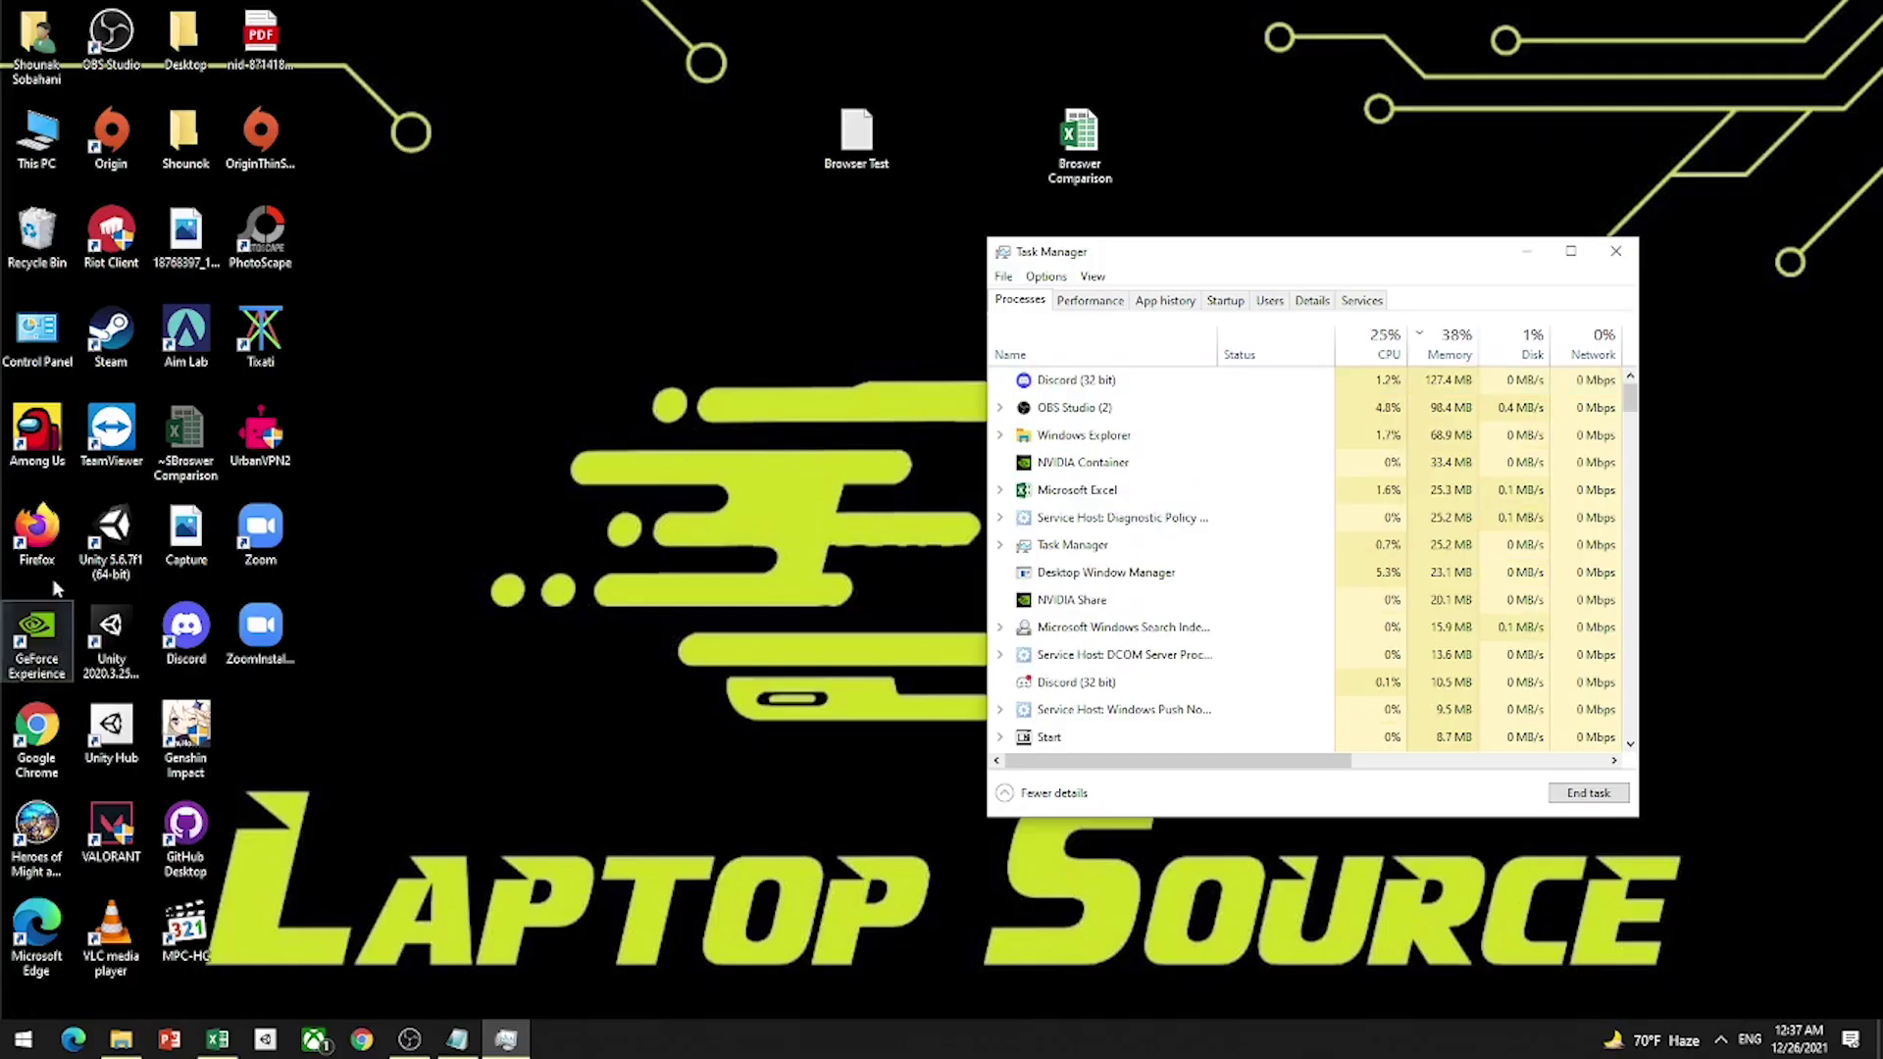
double_click(29, 545)
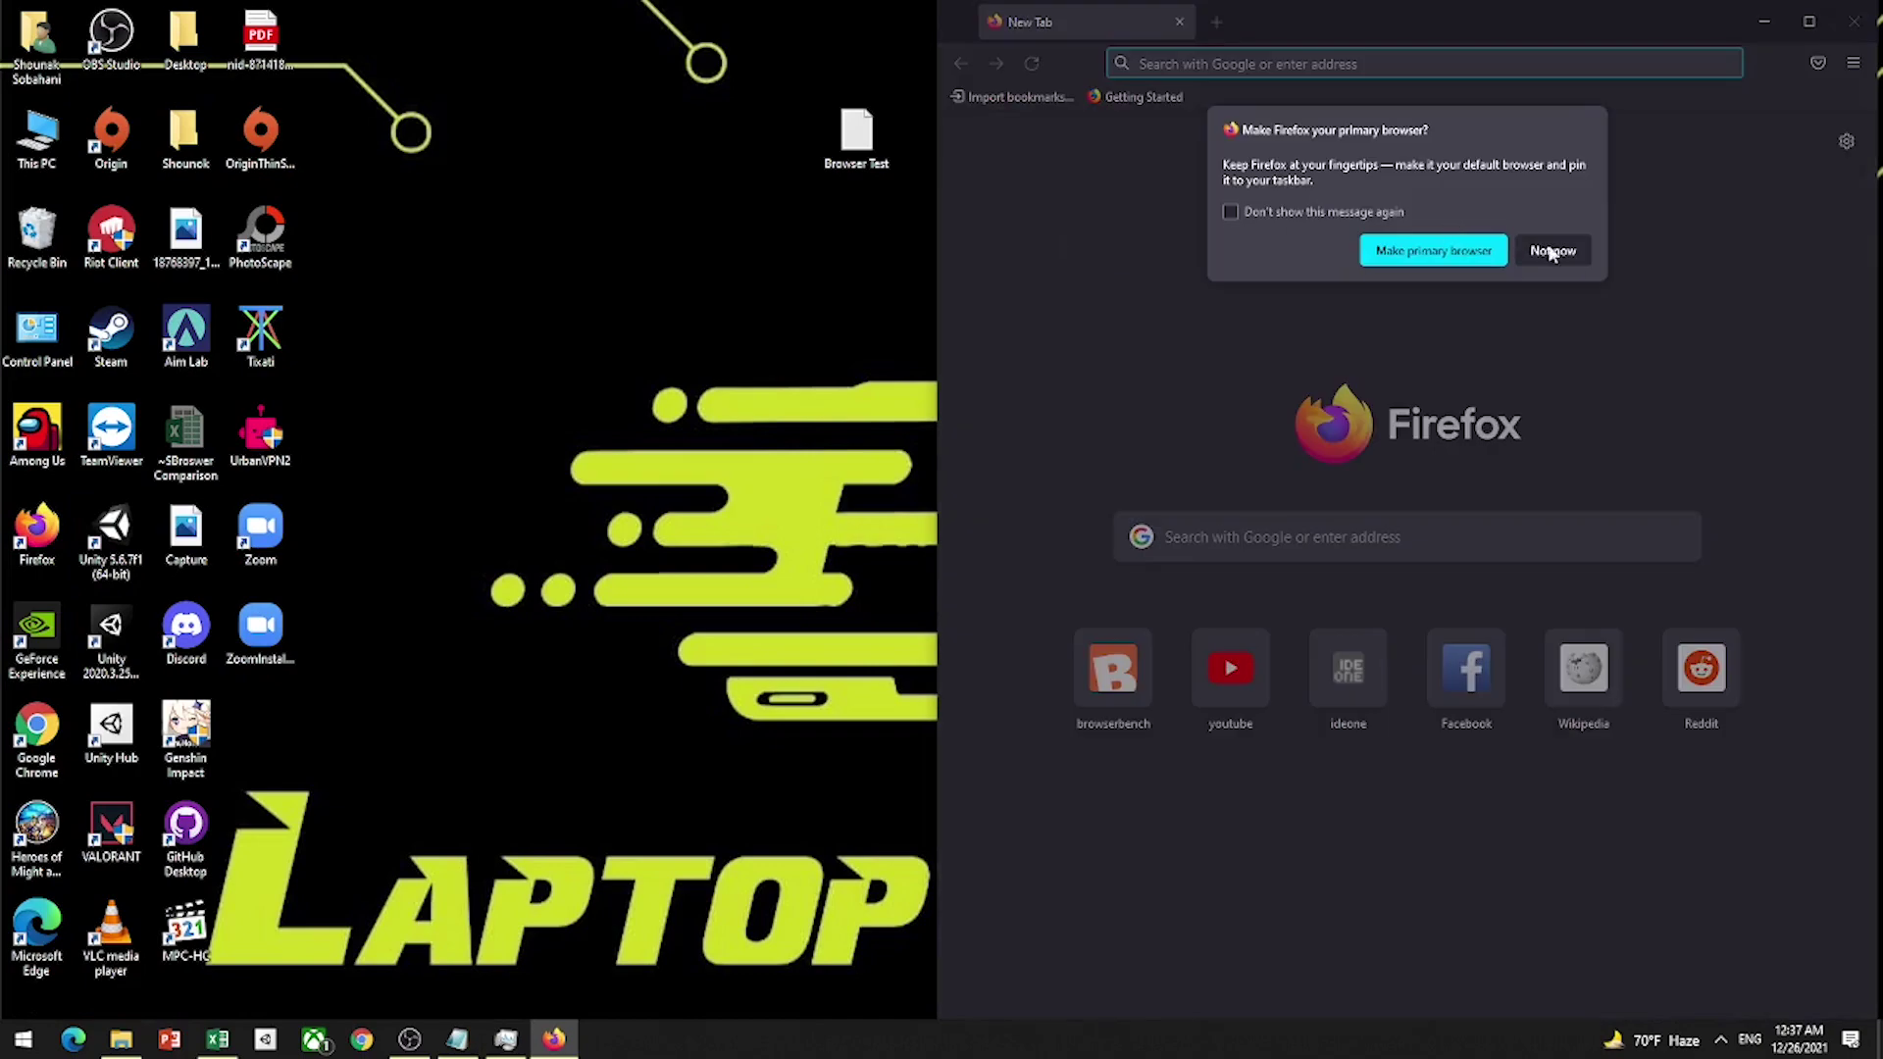
click(1552, 251)
text(speed)
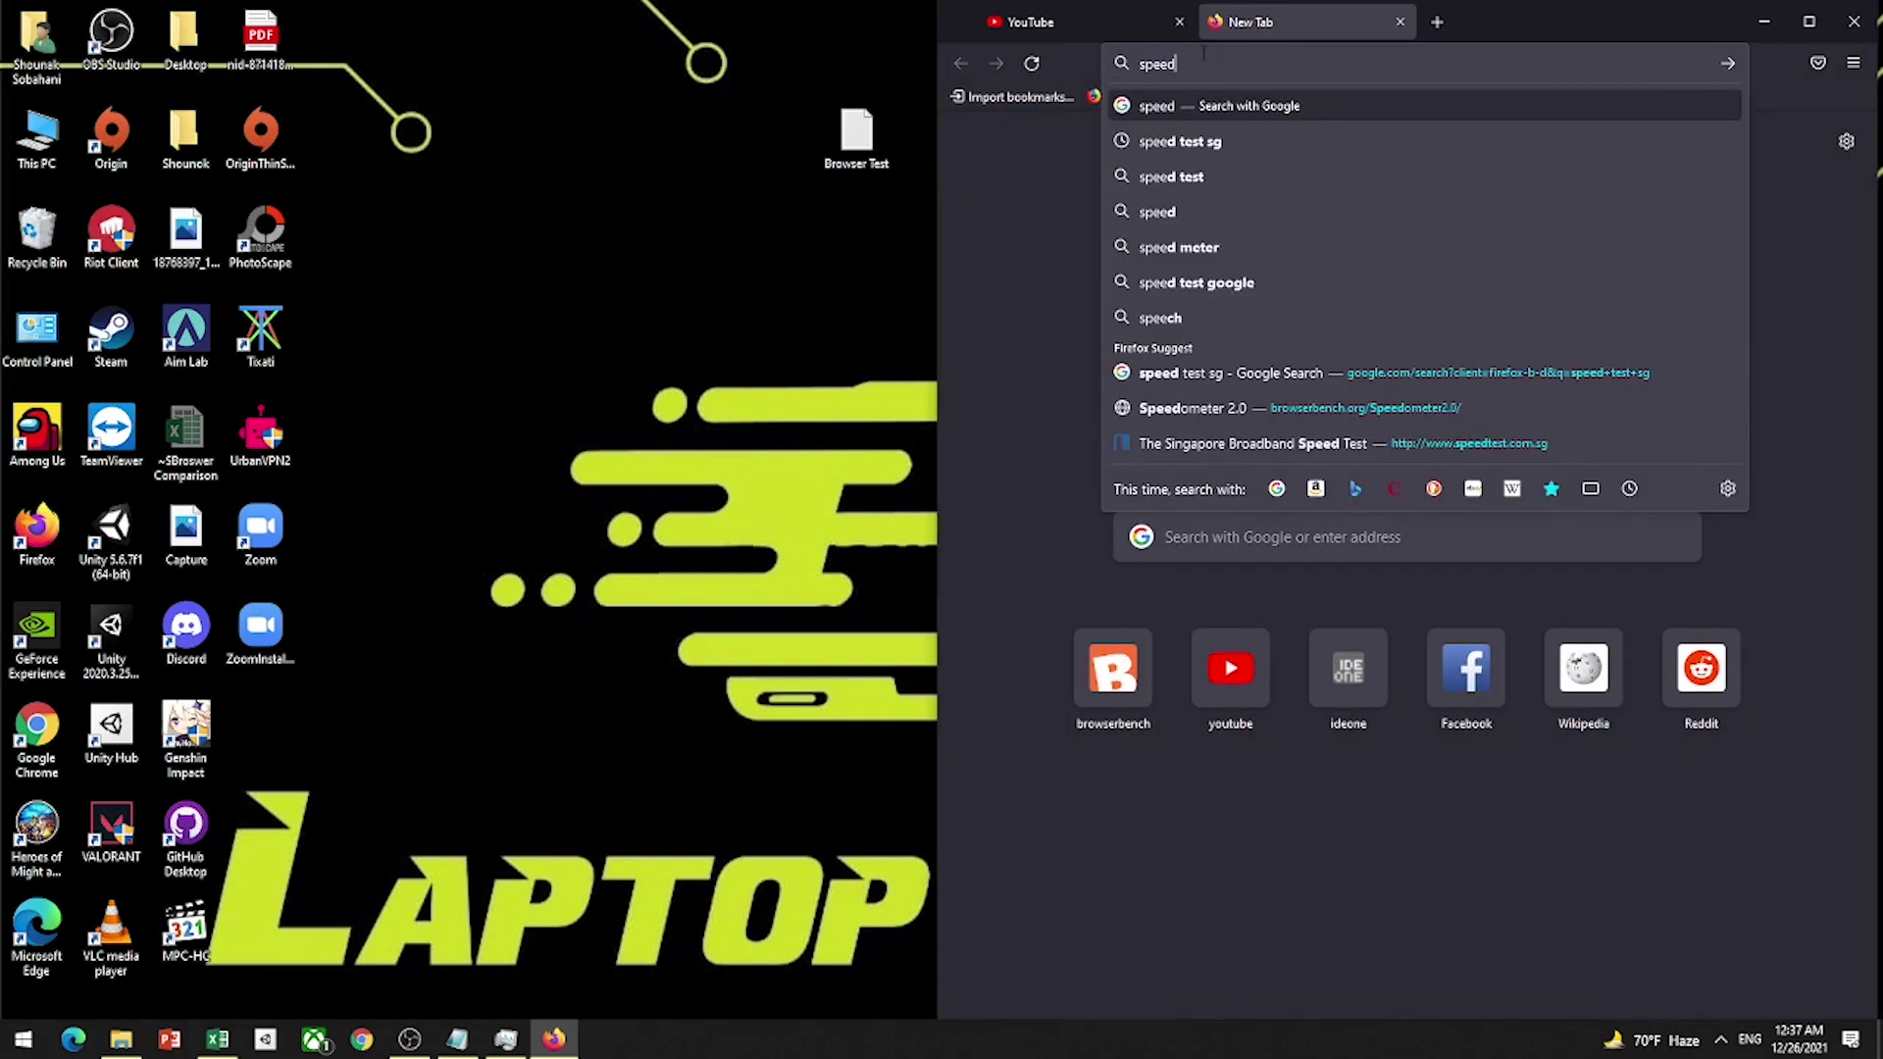
text(netflix)
Step: Open Task Manager and expand the Firefox process group to inspect its processes
key(ctrl+shift+Escape)
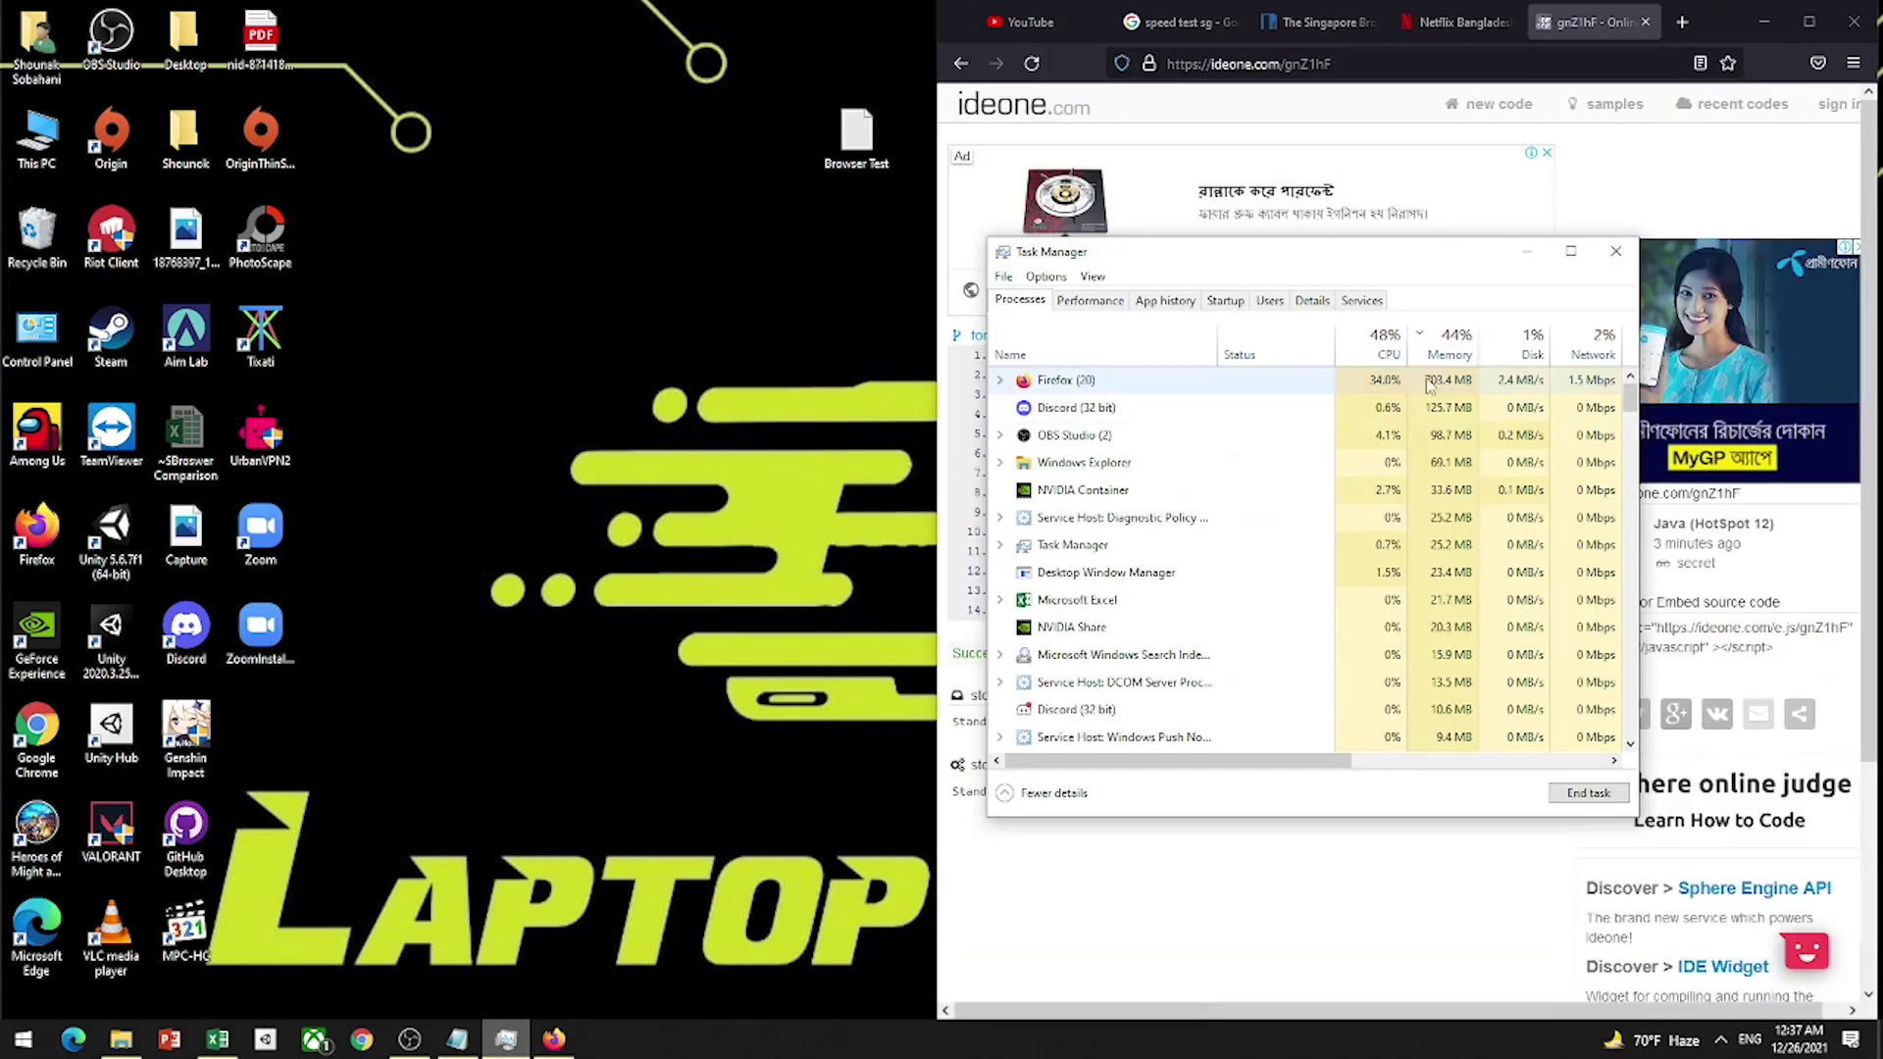
double_click(1275, 381)
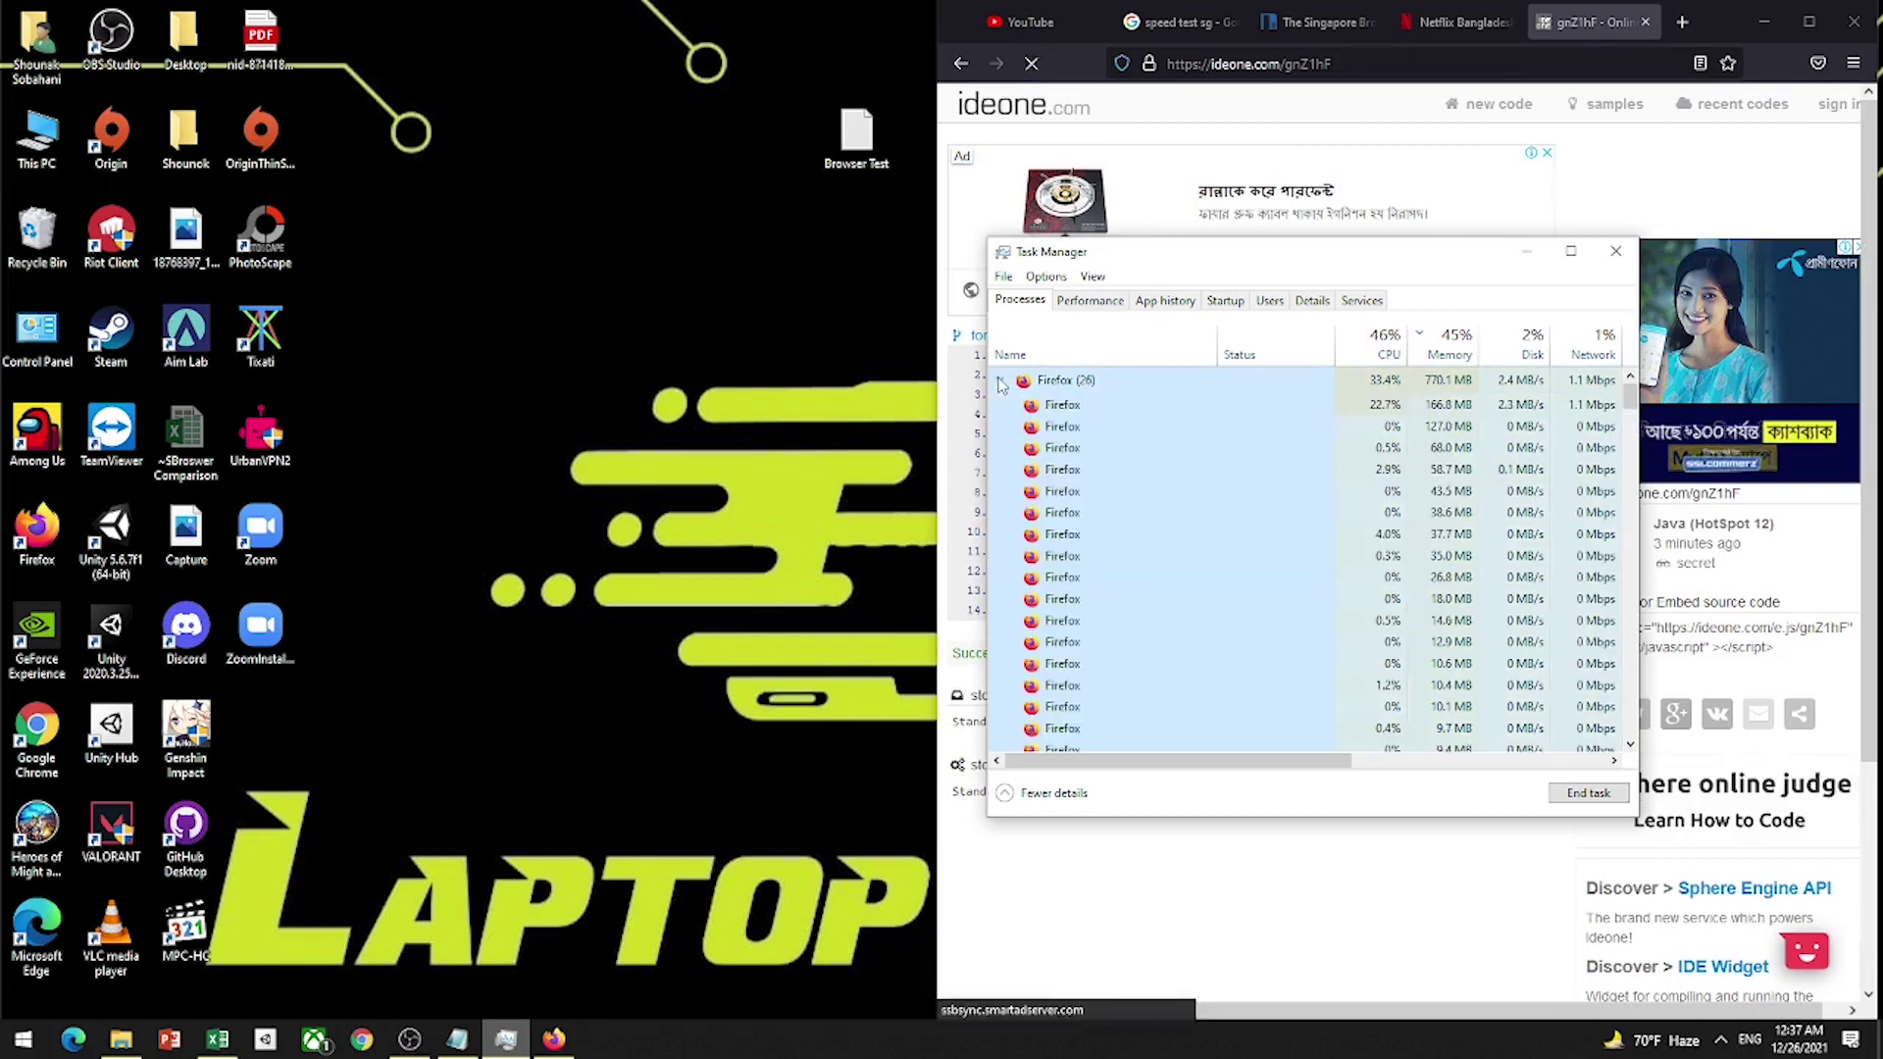
click(1278, 404)
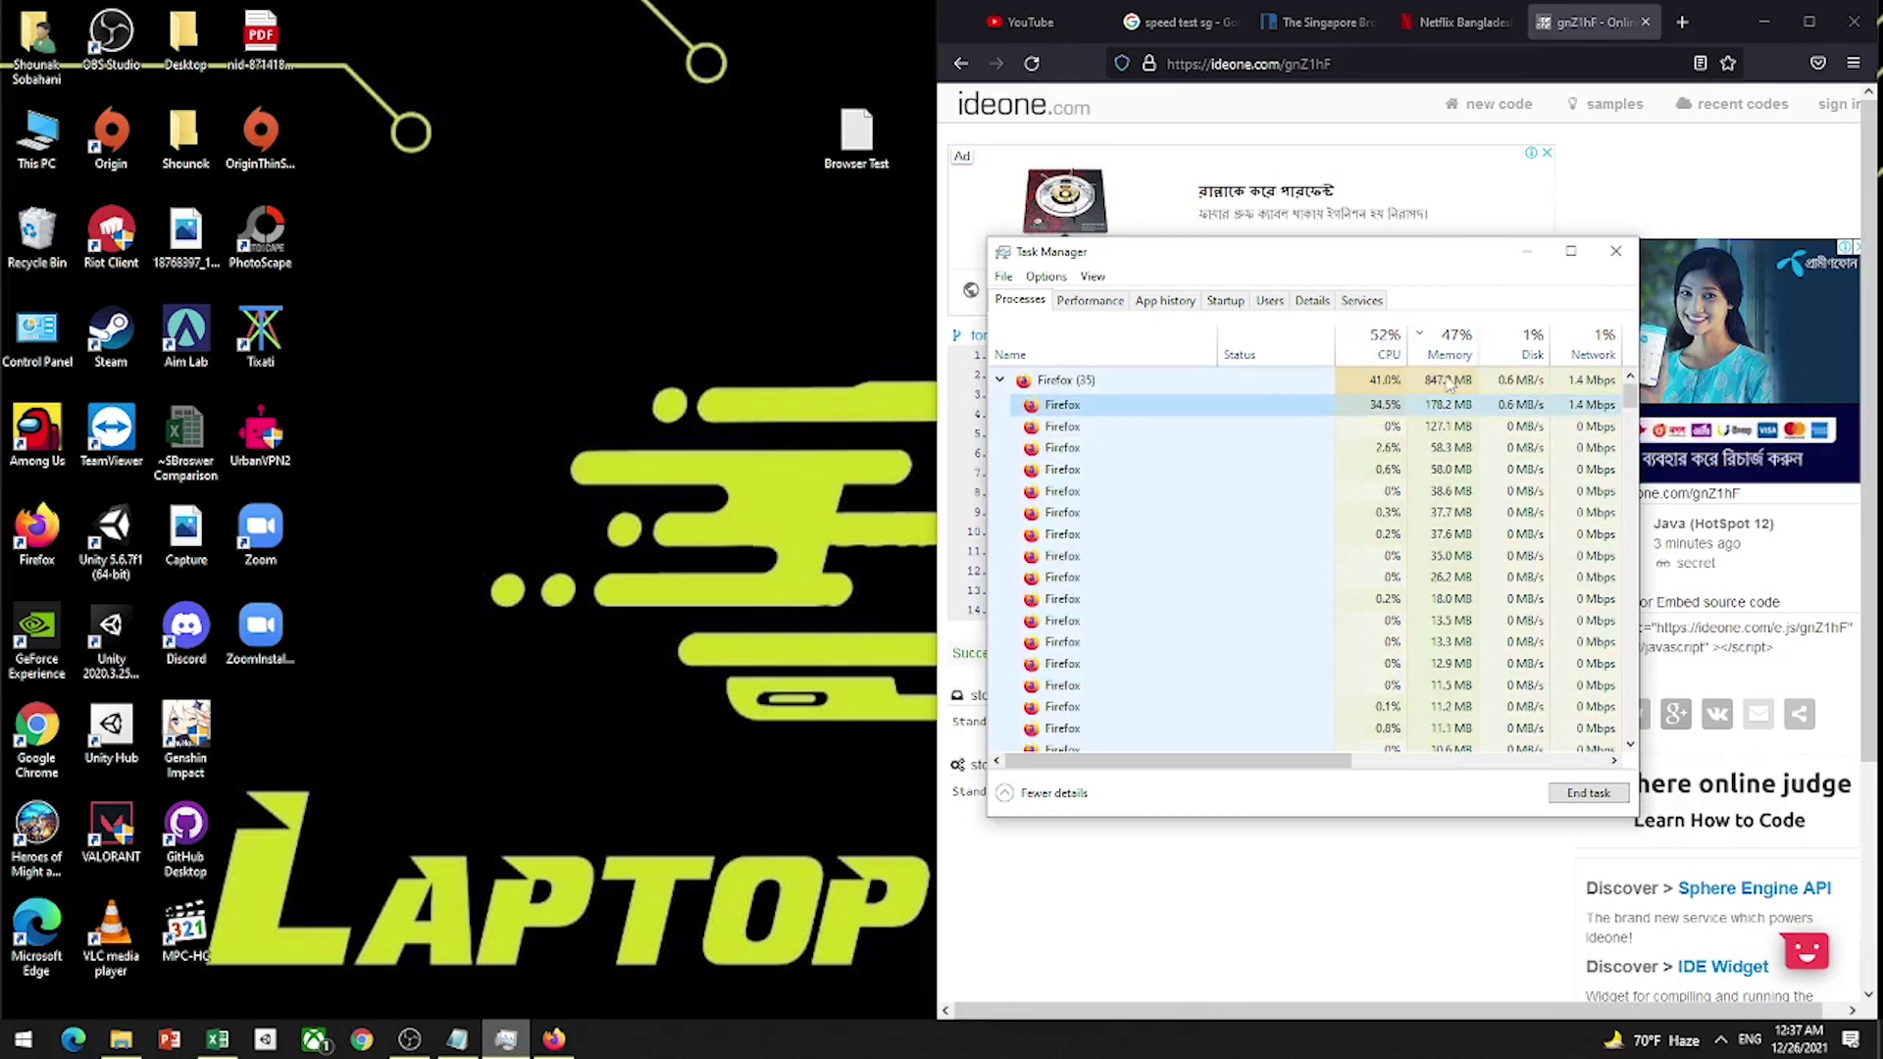
click(1141, 388)
click(1000, 381)
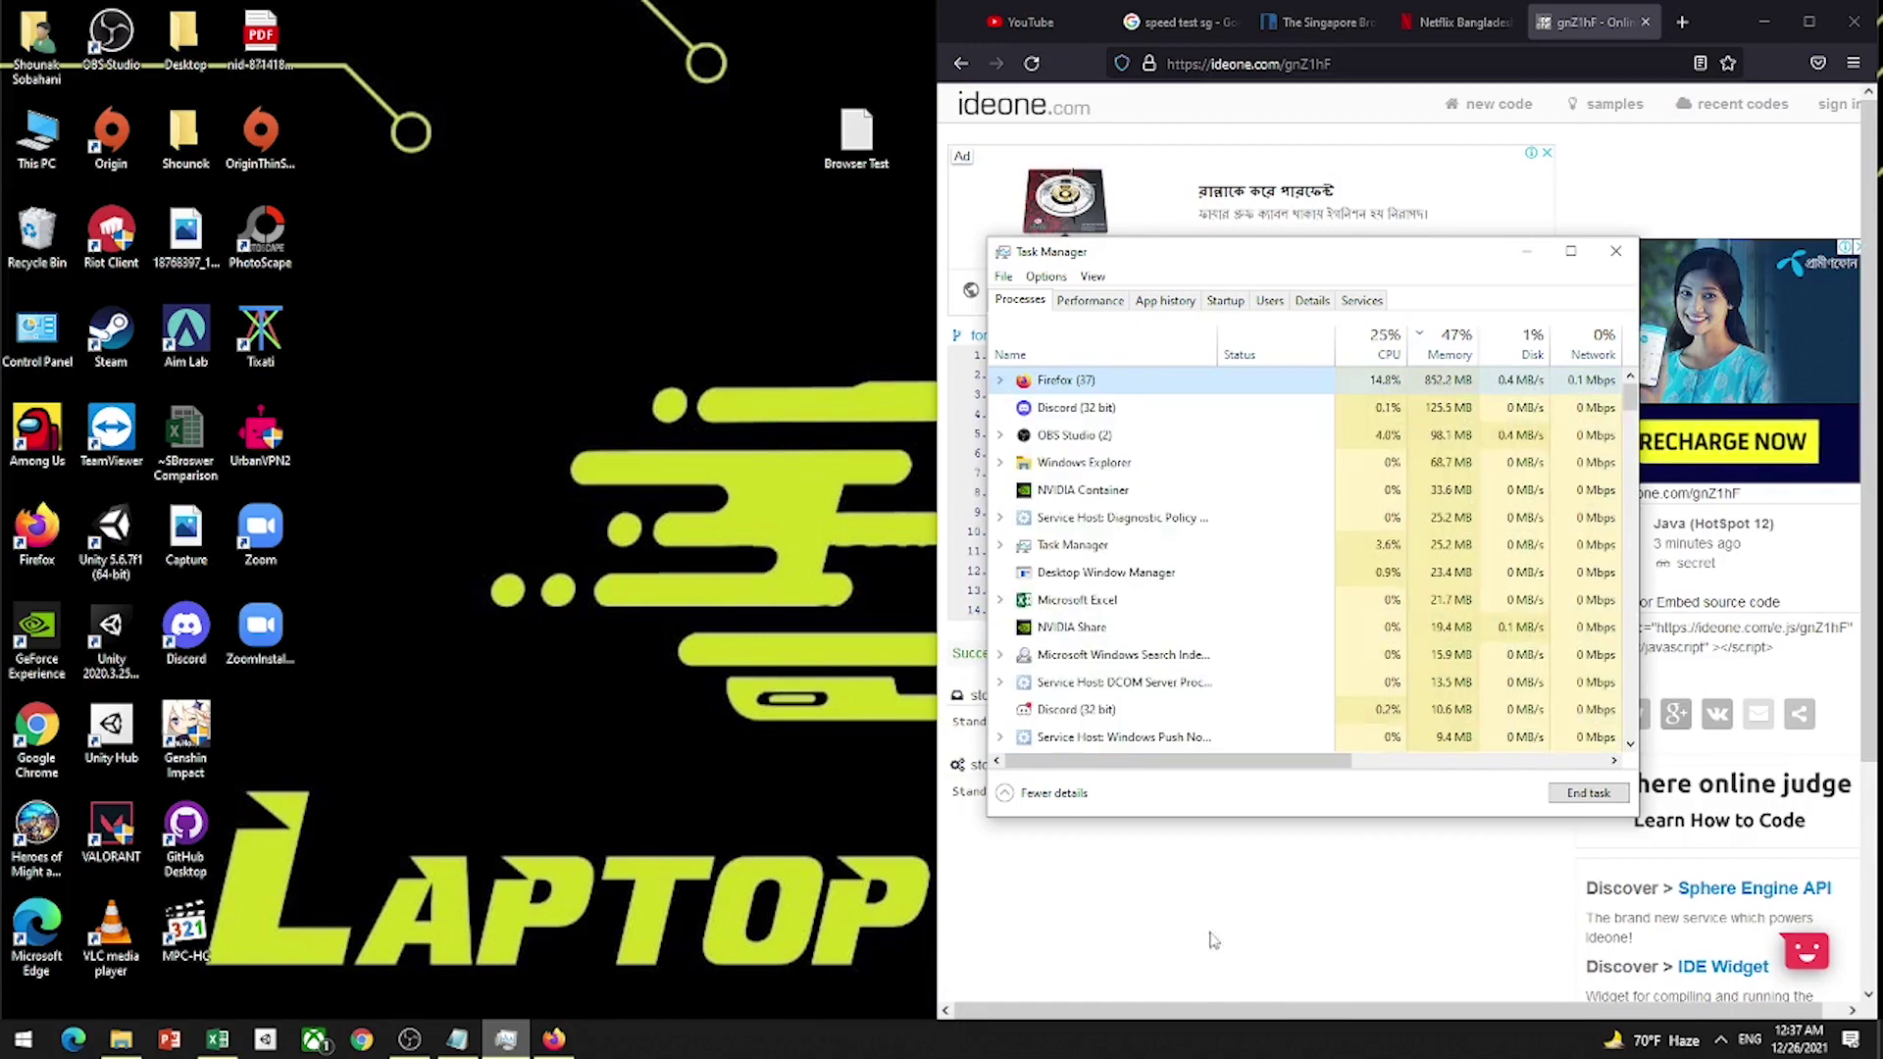
Step: Cycle through Firefox's speed test, search results and YouTube tabs, then minimise Firefox
click(1211, 961)
scroll(1424, 421, down, 1)
scroll(1424, 420, up, 1)
click(1285, 24)
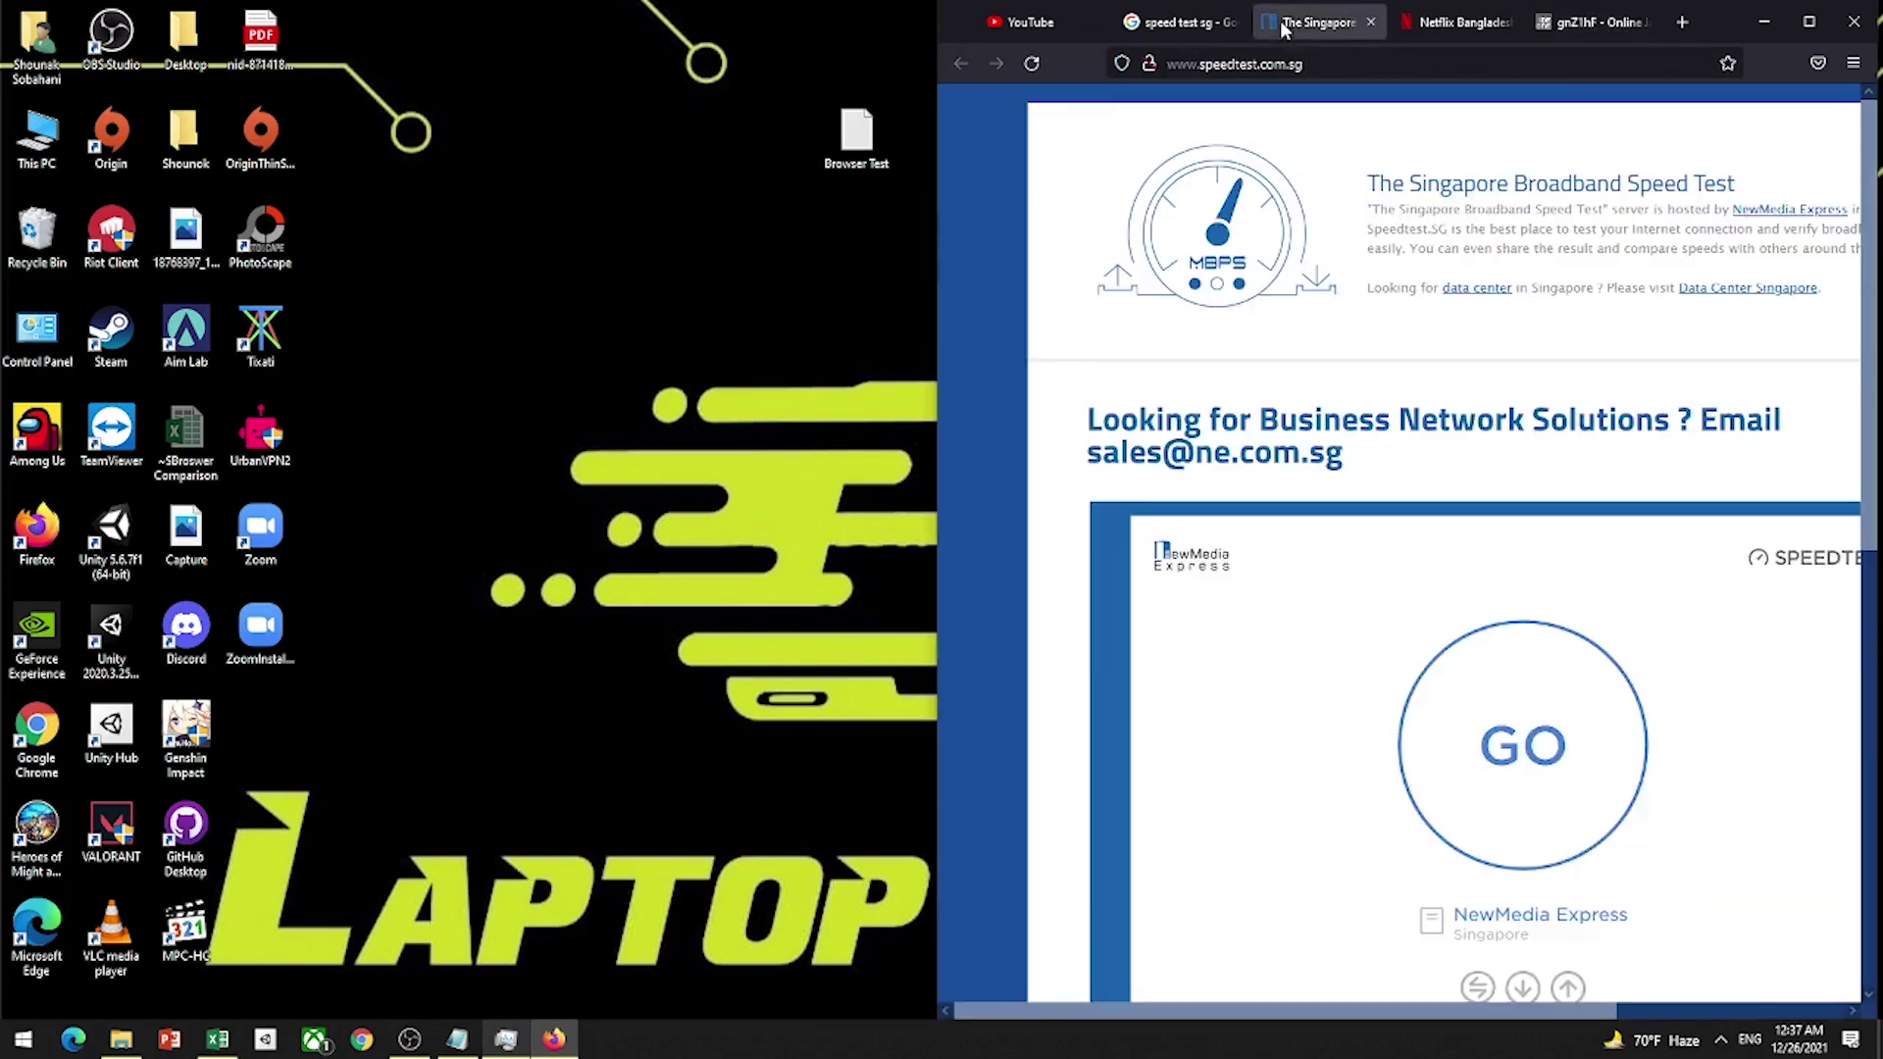
click(1130, 20)
click(1039, 21)
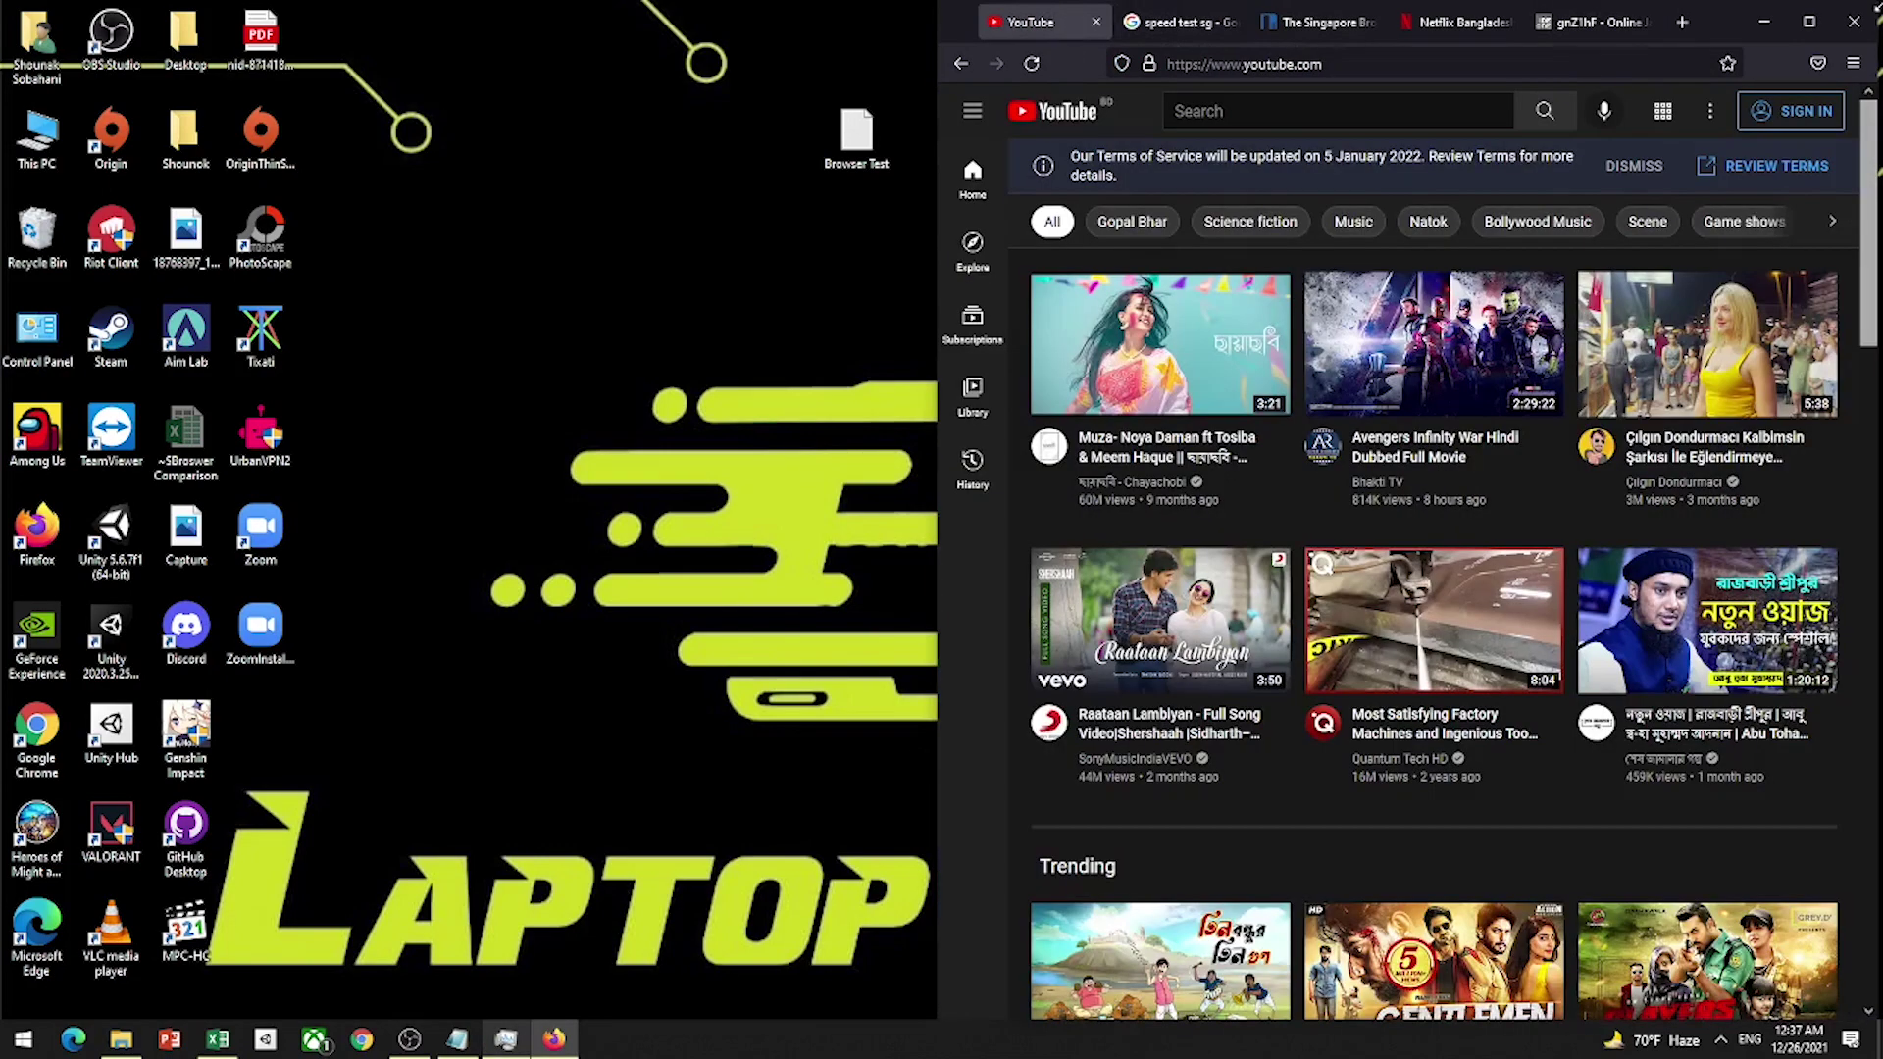
click(1766, 24)
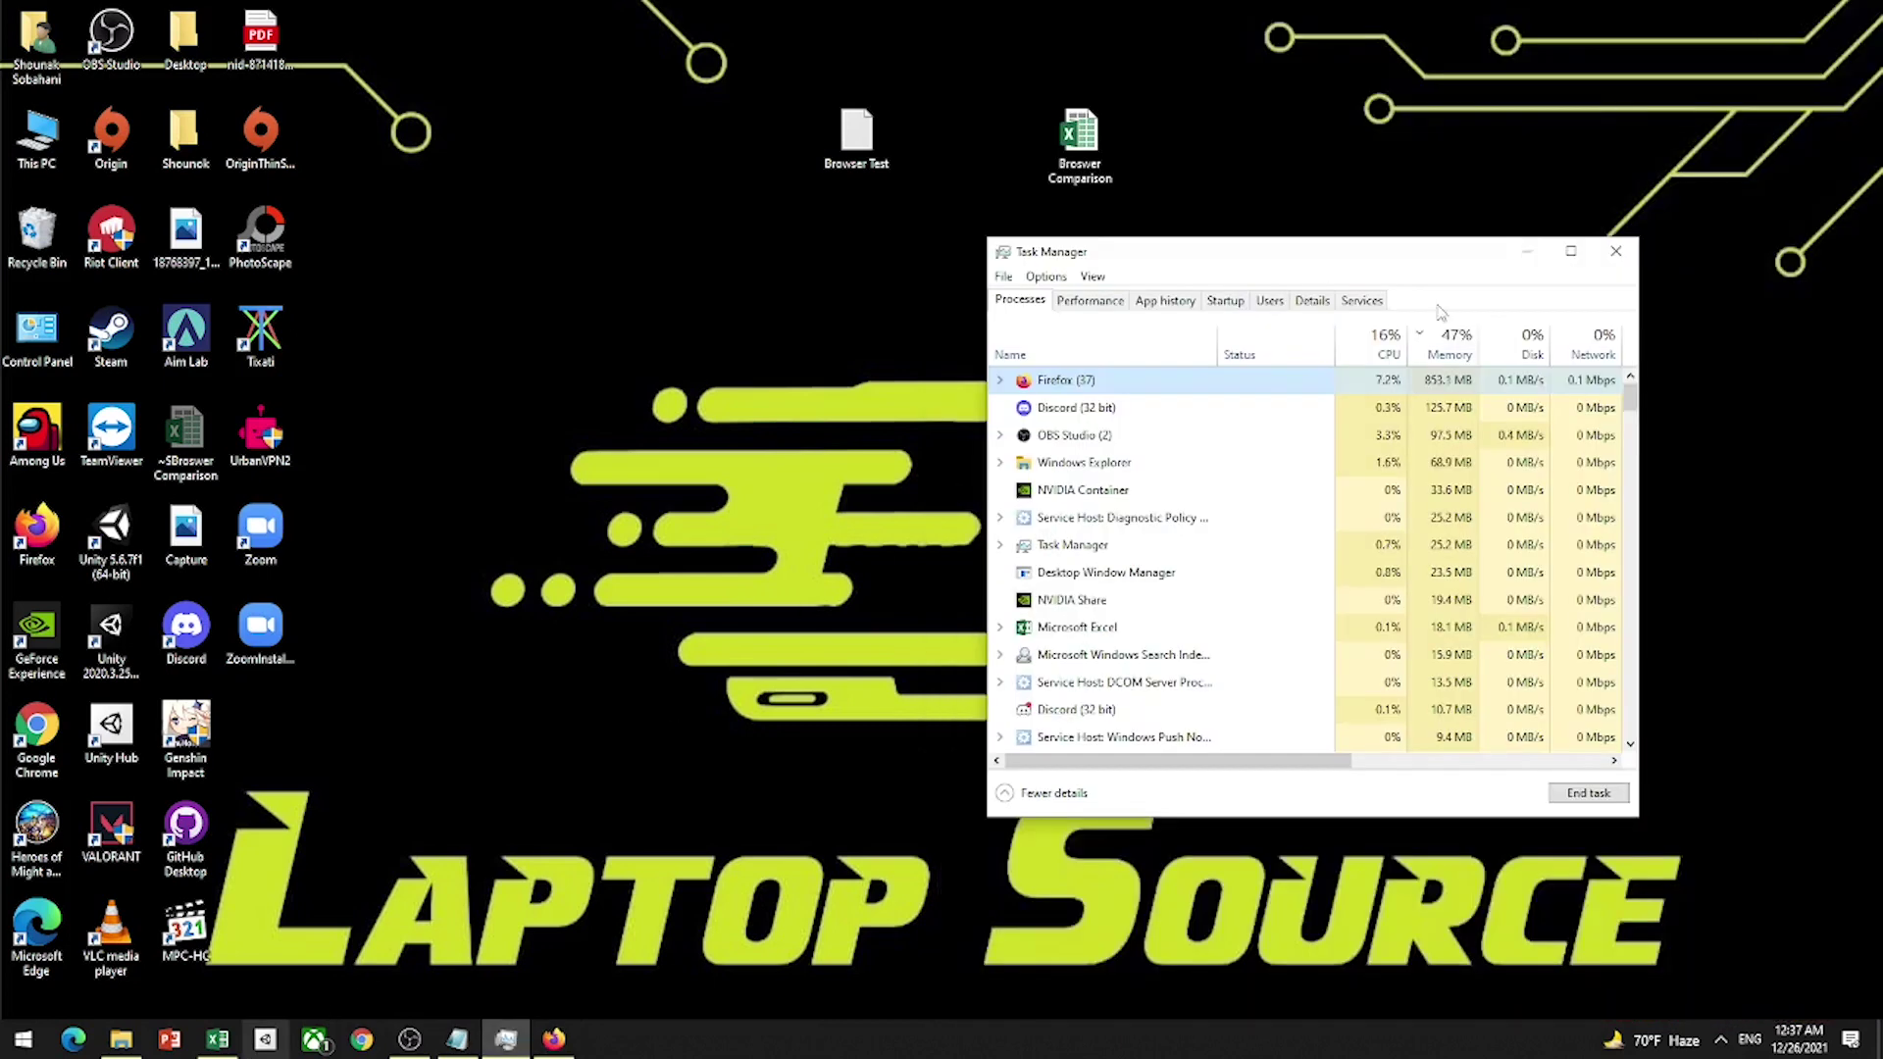
Step: Expand Firefox's process group in Task Manager and adjust the columns to read its memory use
click(1002, 383)
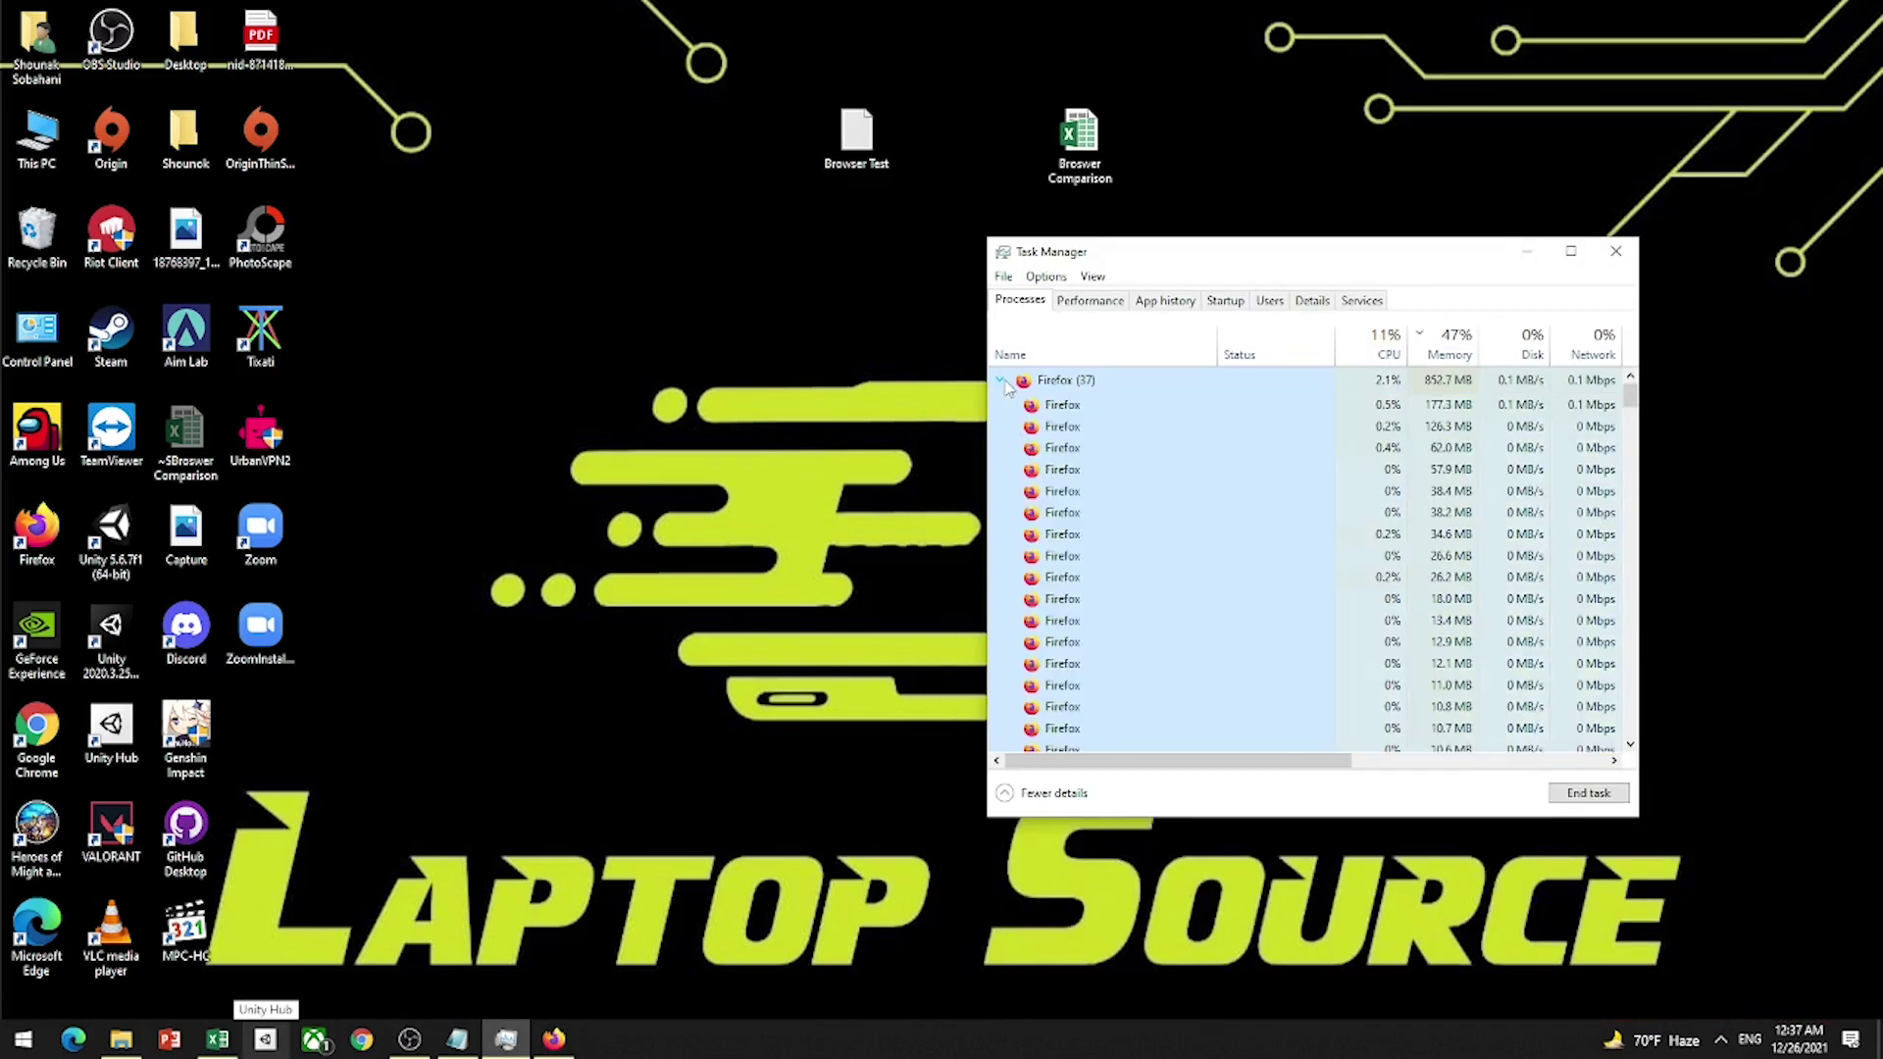
click(1004, 384)
click(1004, 383)
click(1001, 380)
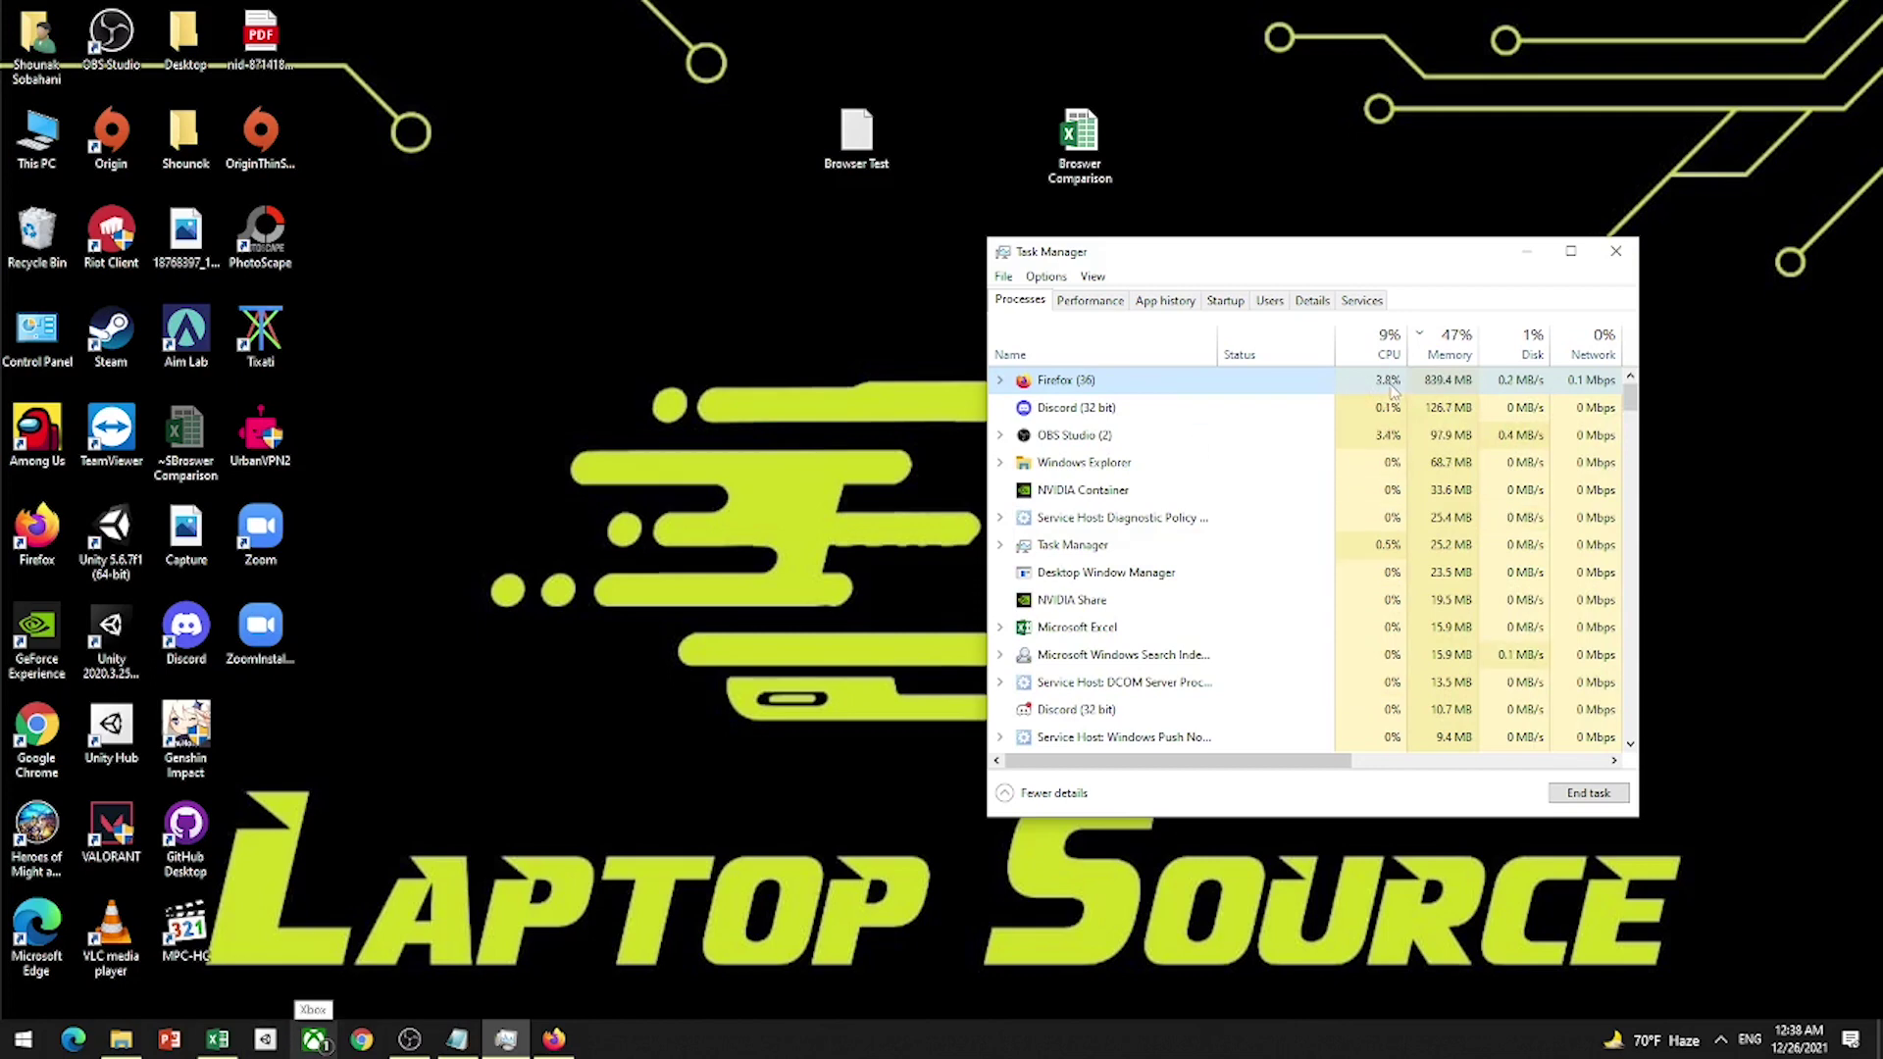
click(1002, 381)
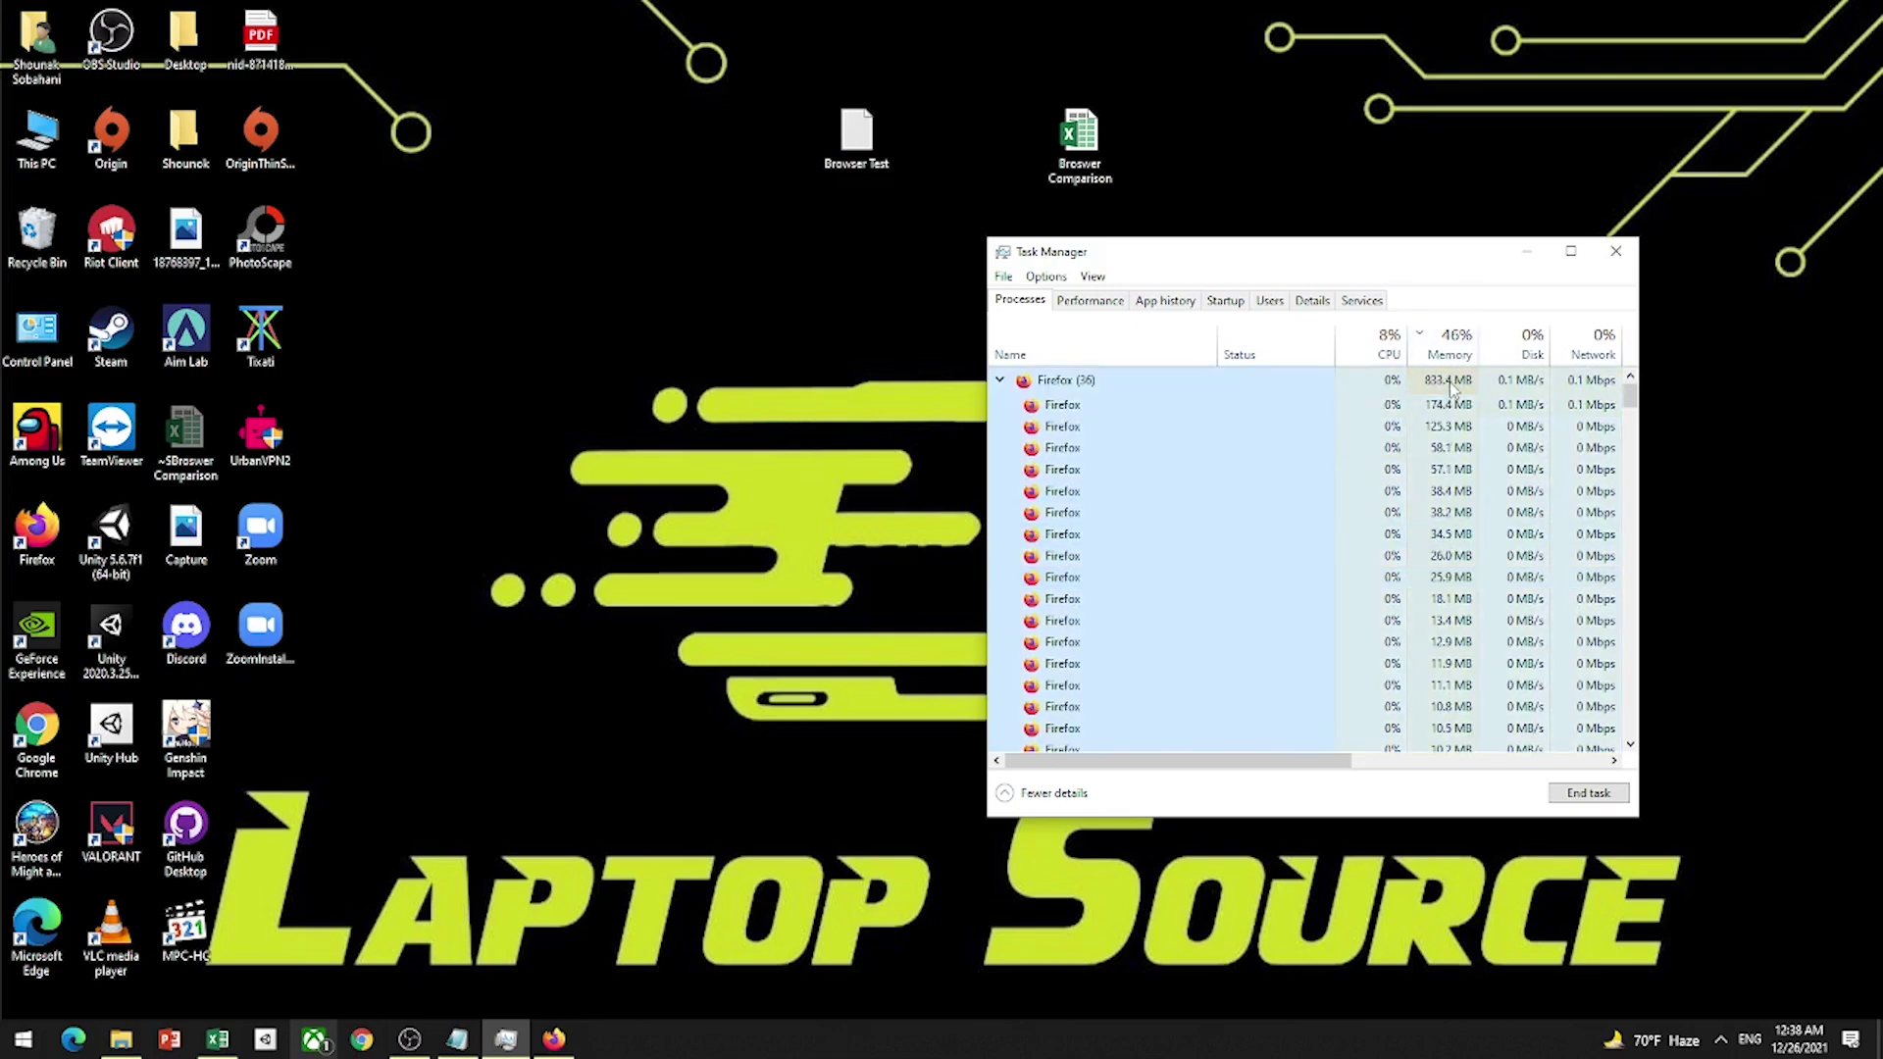
mouse_move(1273, 766)
mouse_down()
mouse_move(1339, 766)
mouse_move(1250, 766)
mouse_up()
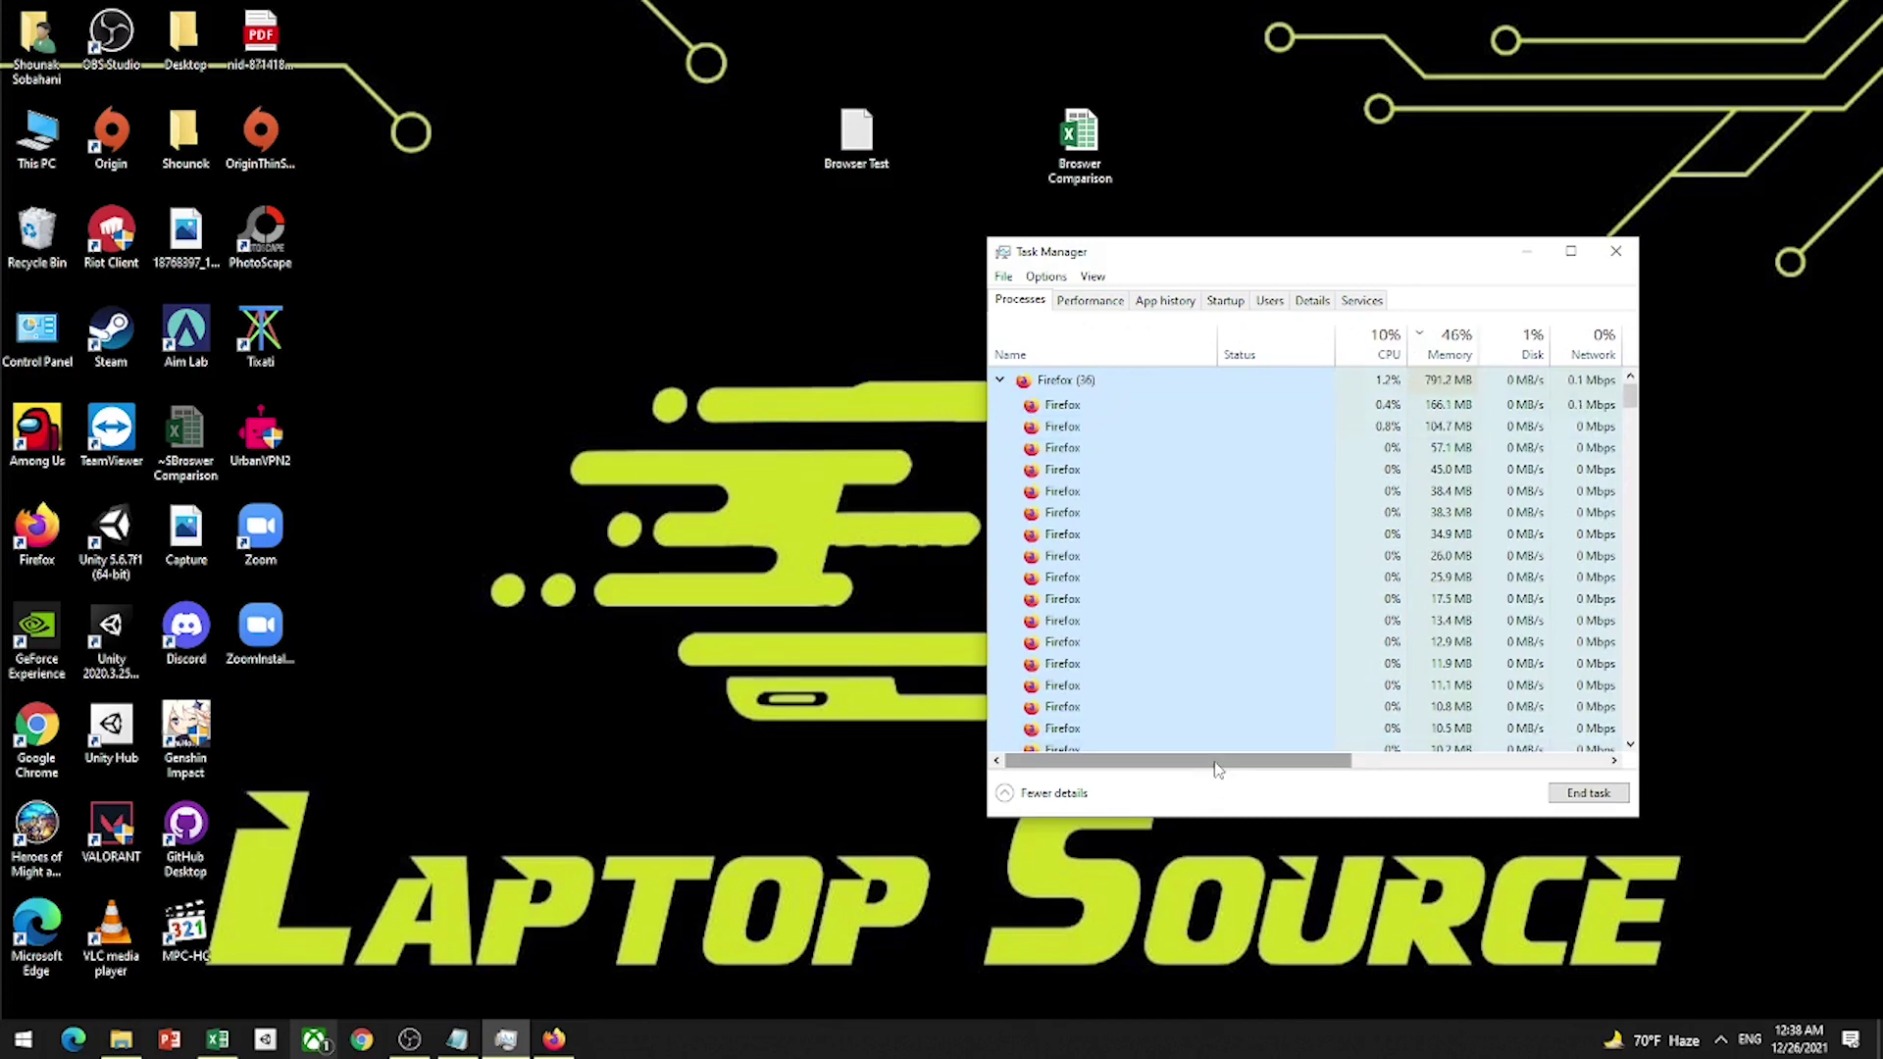
drag(1251, 764, 1281, 764)
Step: Switch through Firefox's speed test, Netflix and ideone tabs, closing the speed test sg results
click(554, 1040)
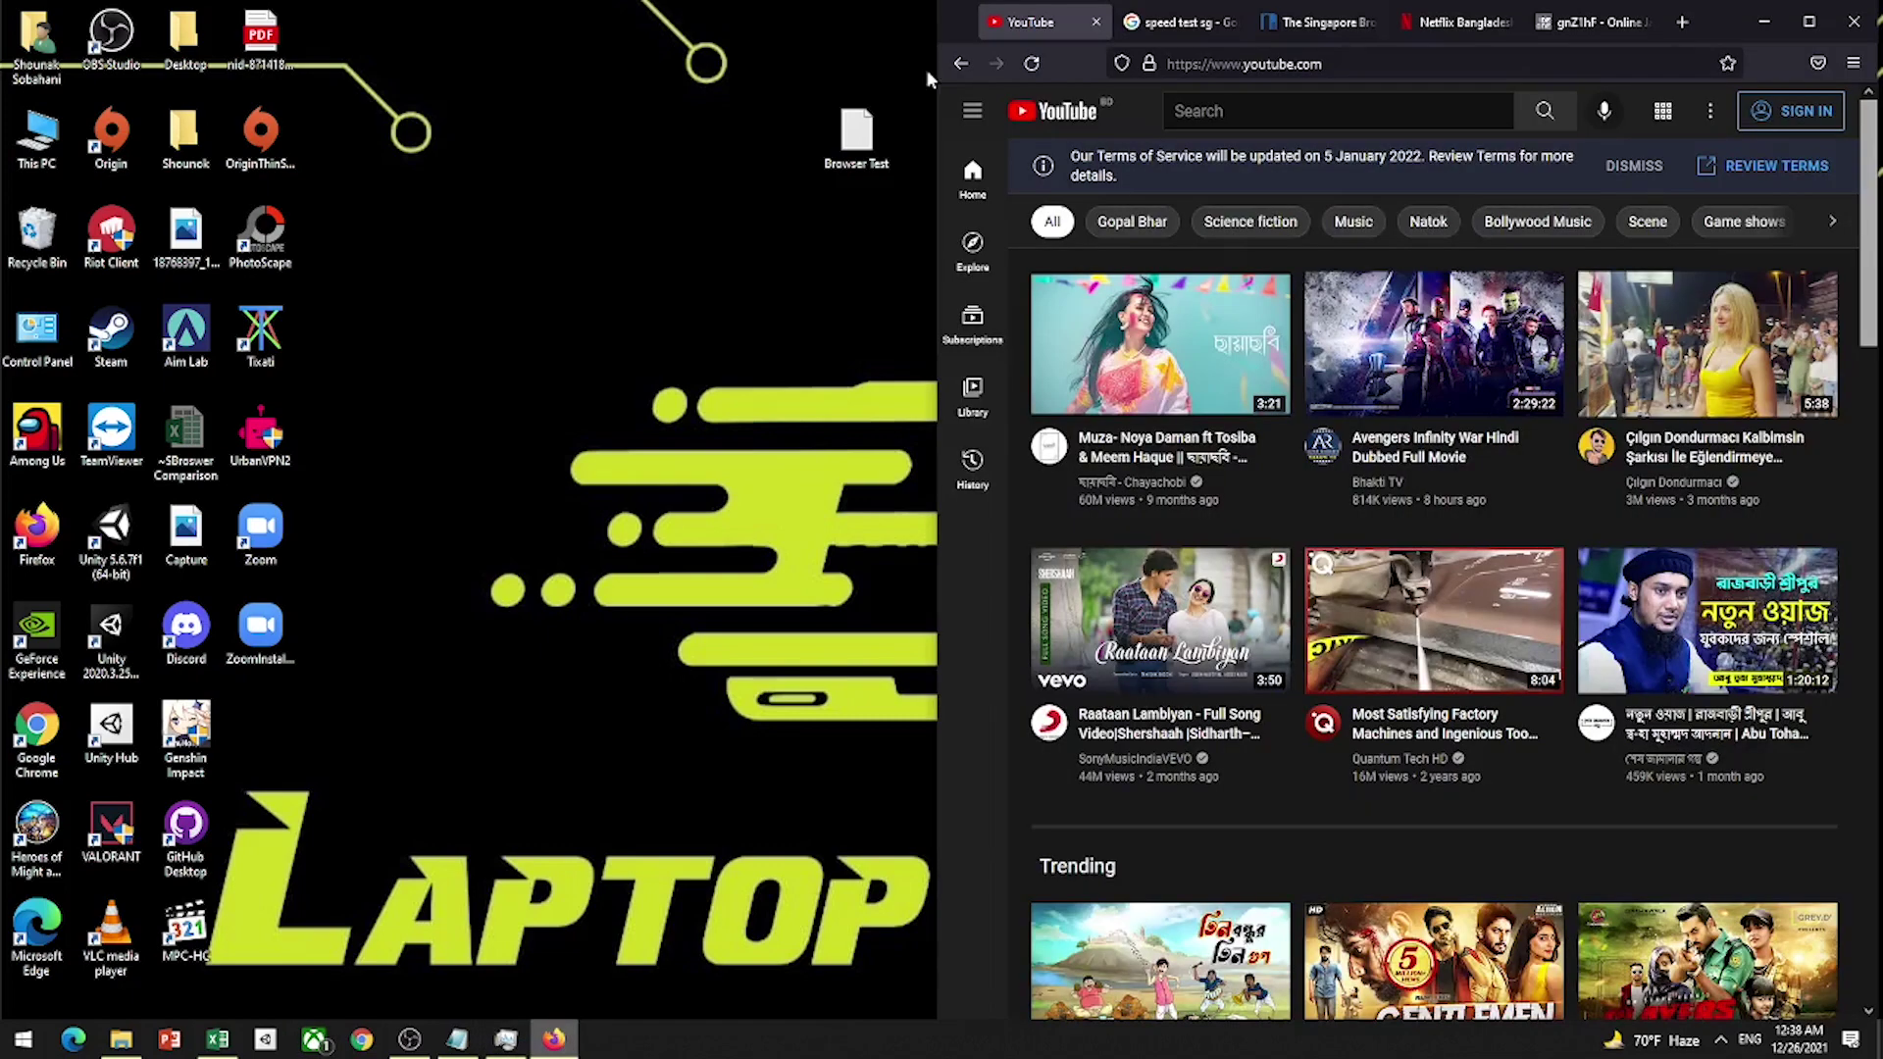
click(1270, 23)
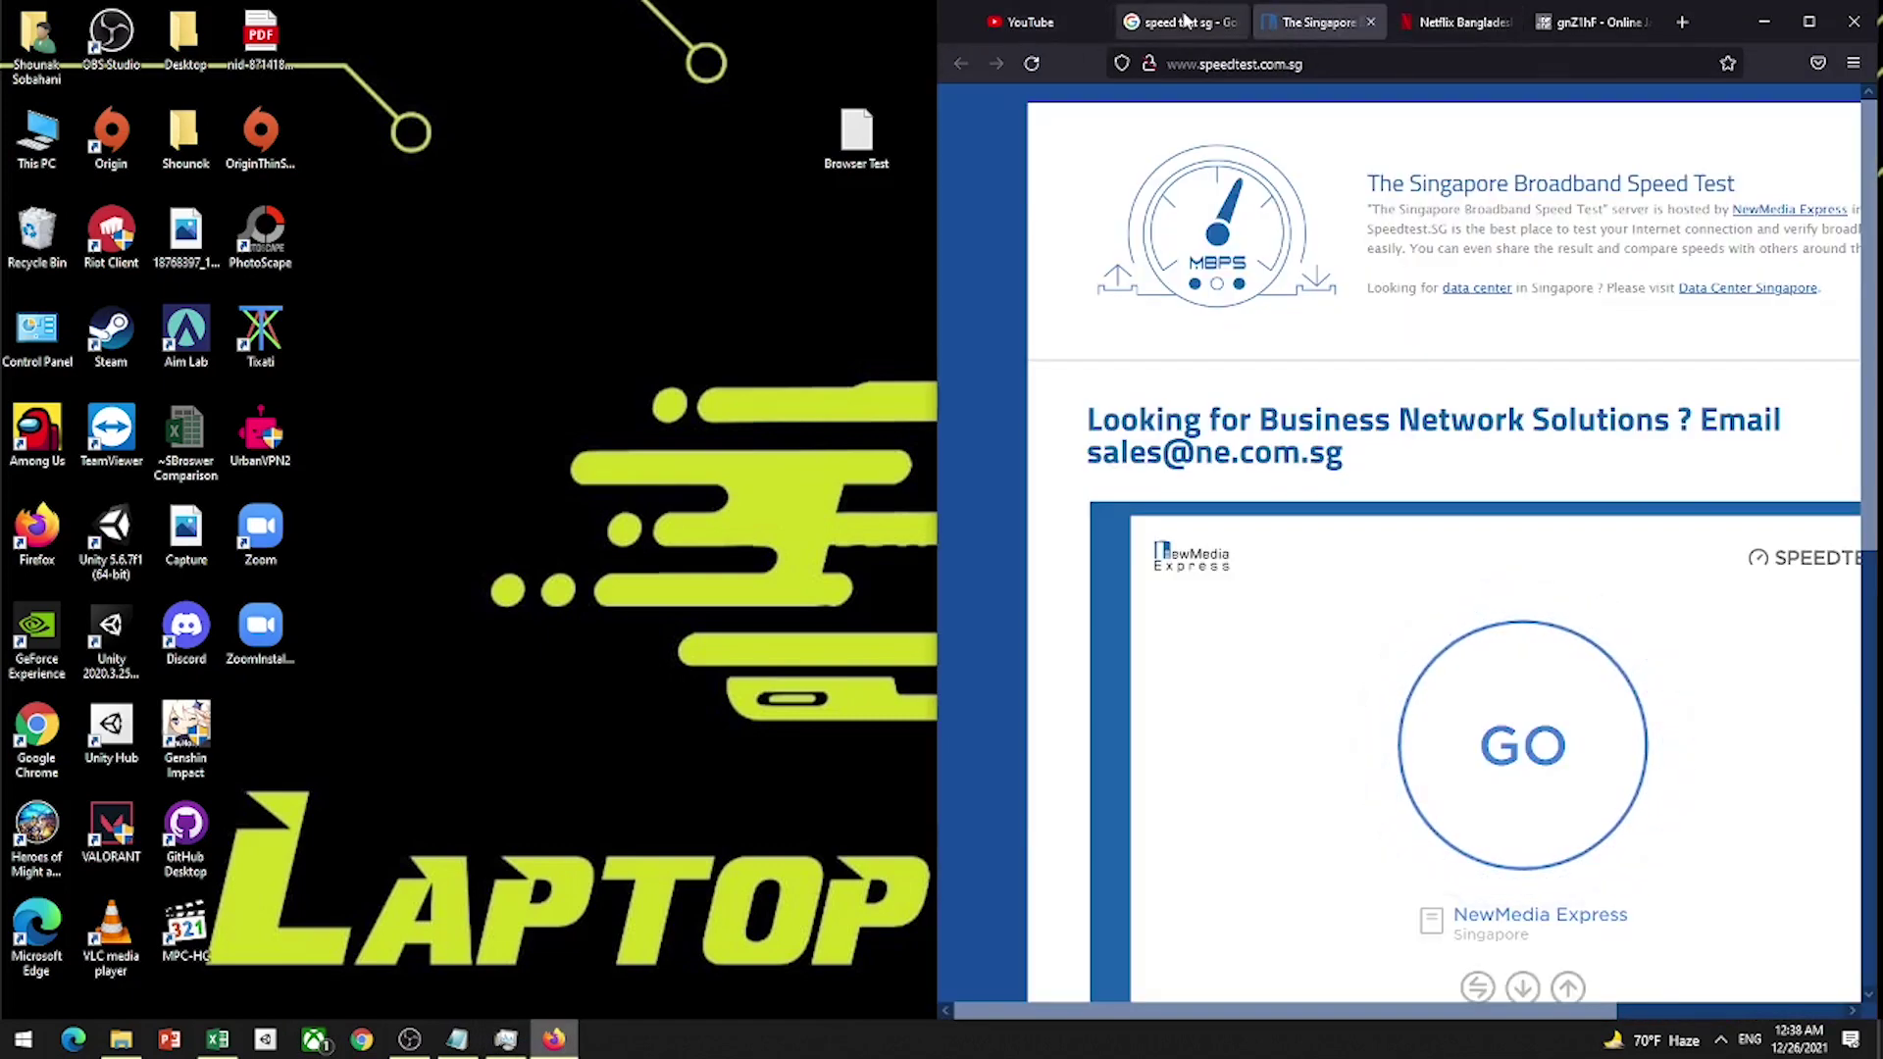
click(1216, 23)
click(1233, 21)
click(1339, 22)
scroll(1272, 577, down, 5)
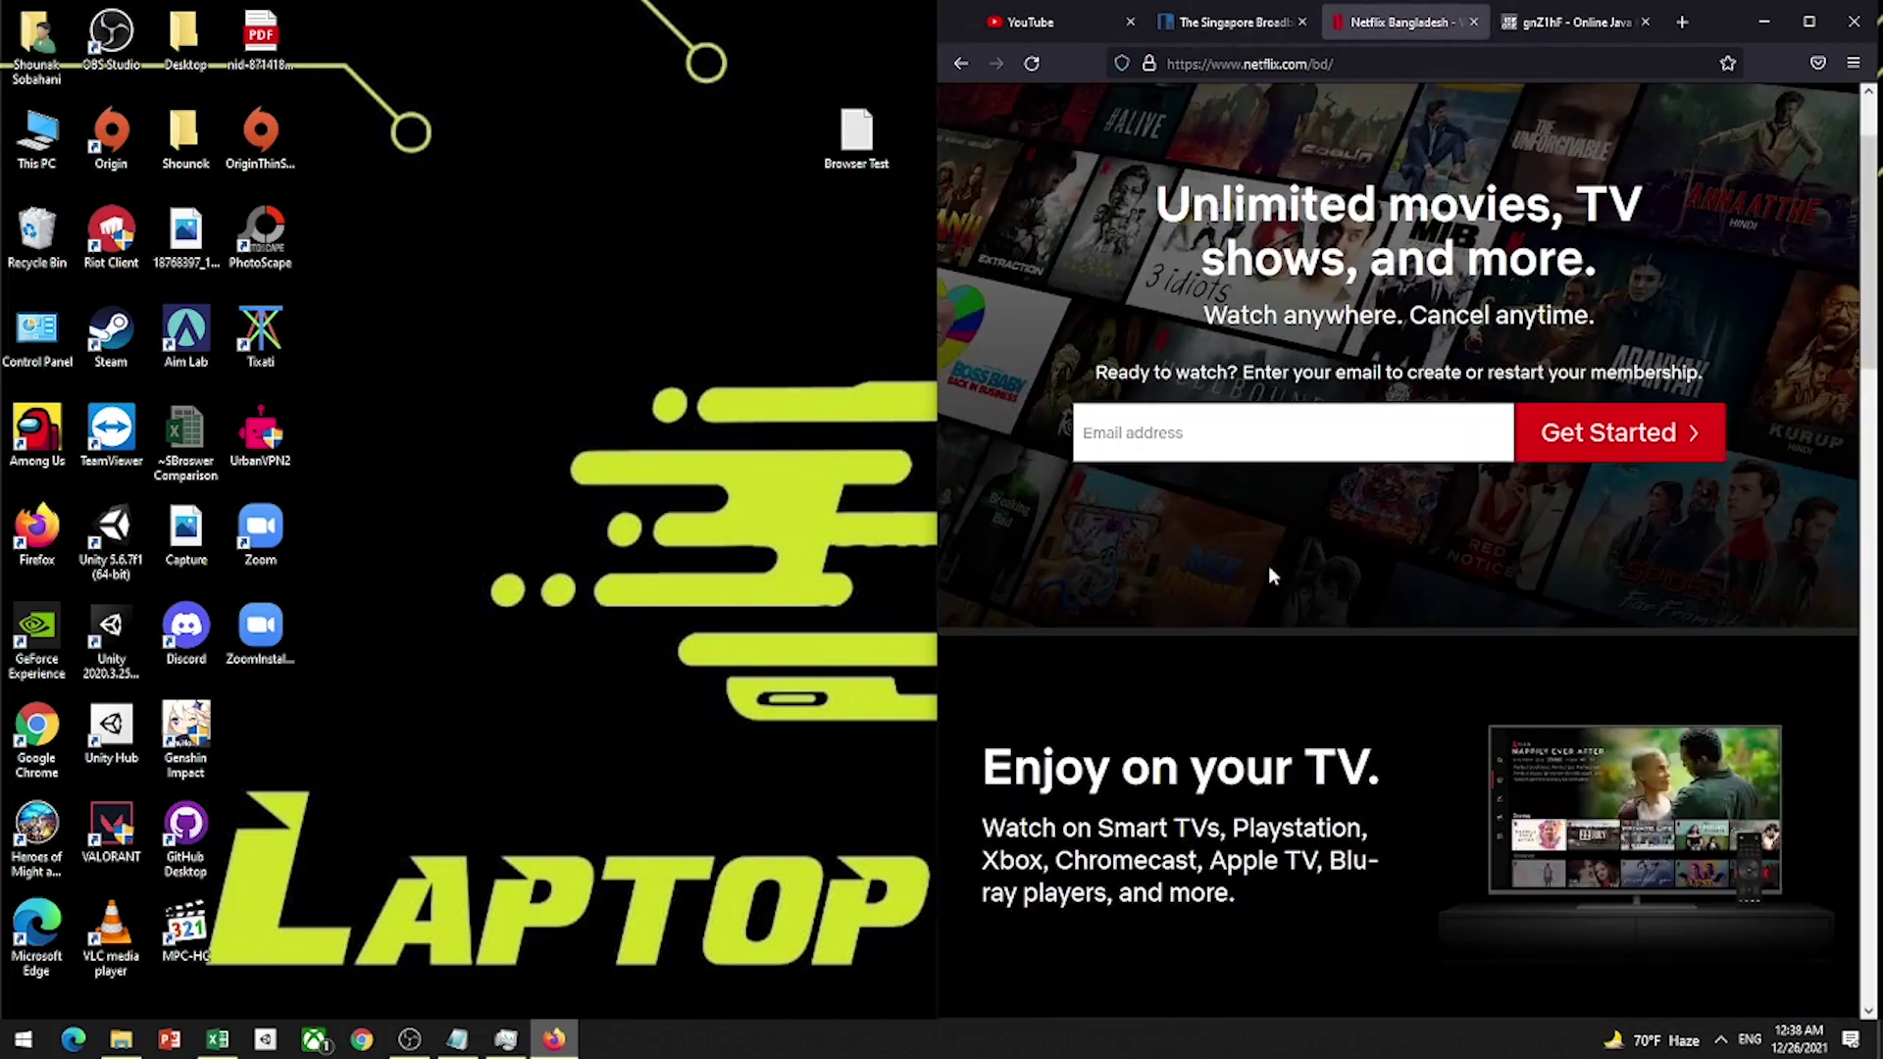
scroll(1272, 577, down, 2)
click(1574, 22)
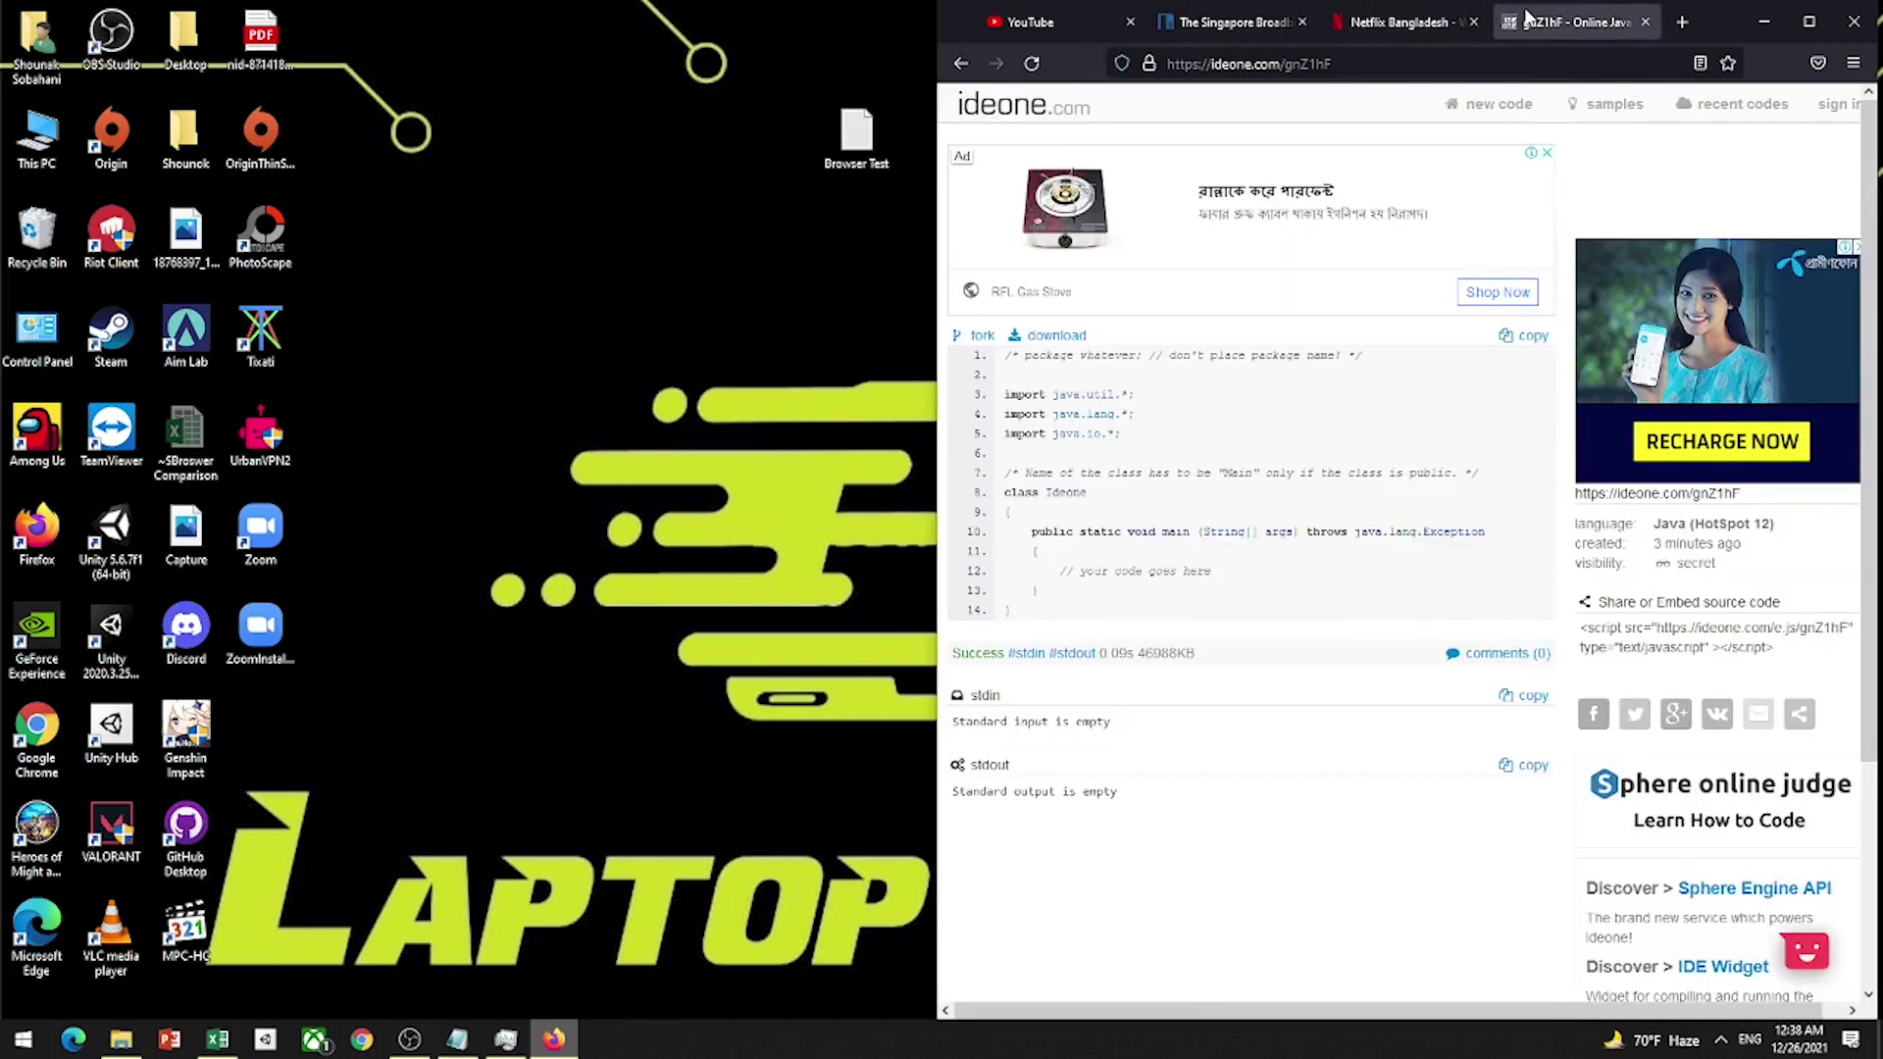
Step: Recheck Firefox's memory in Task Manager, then enter 800-850 as Mozilla's memory in F3
click(520, 1038)
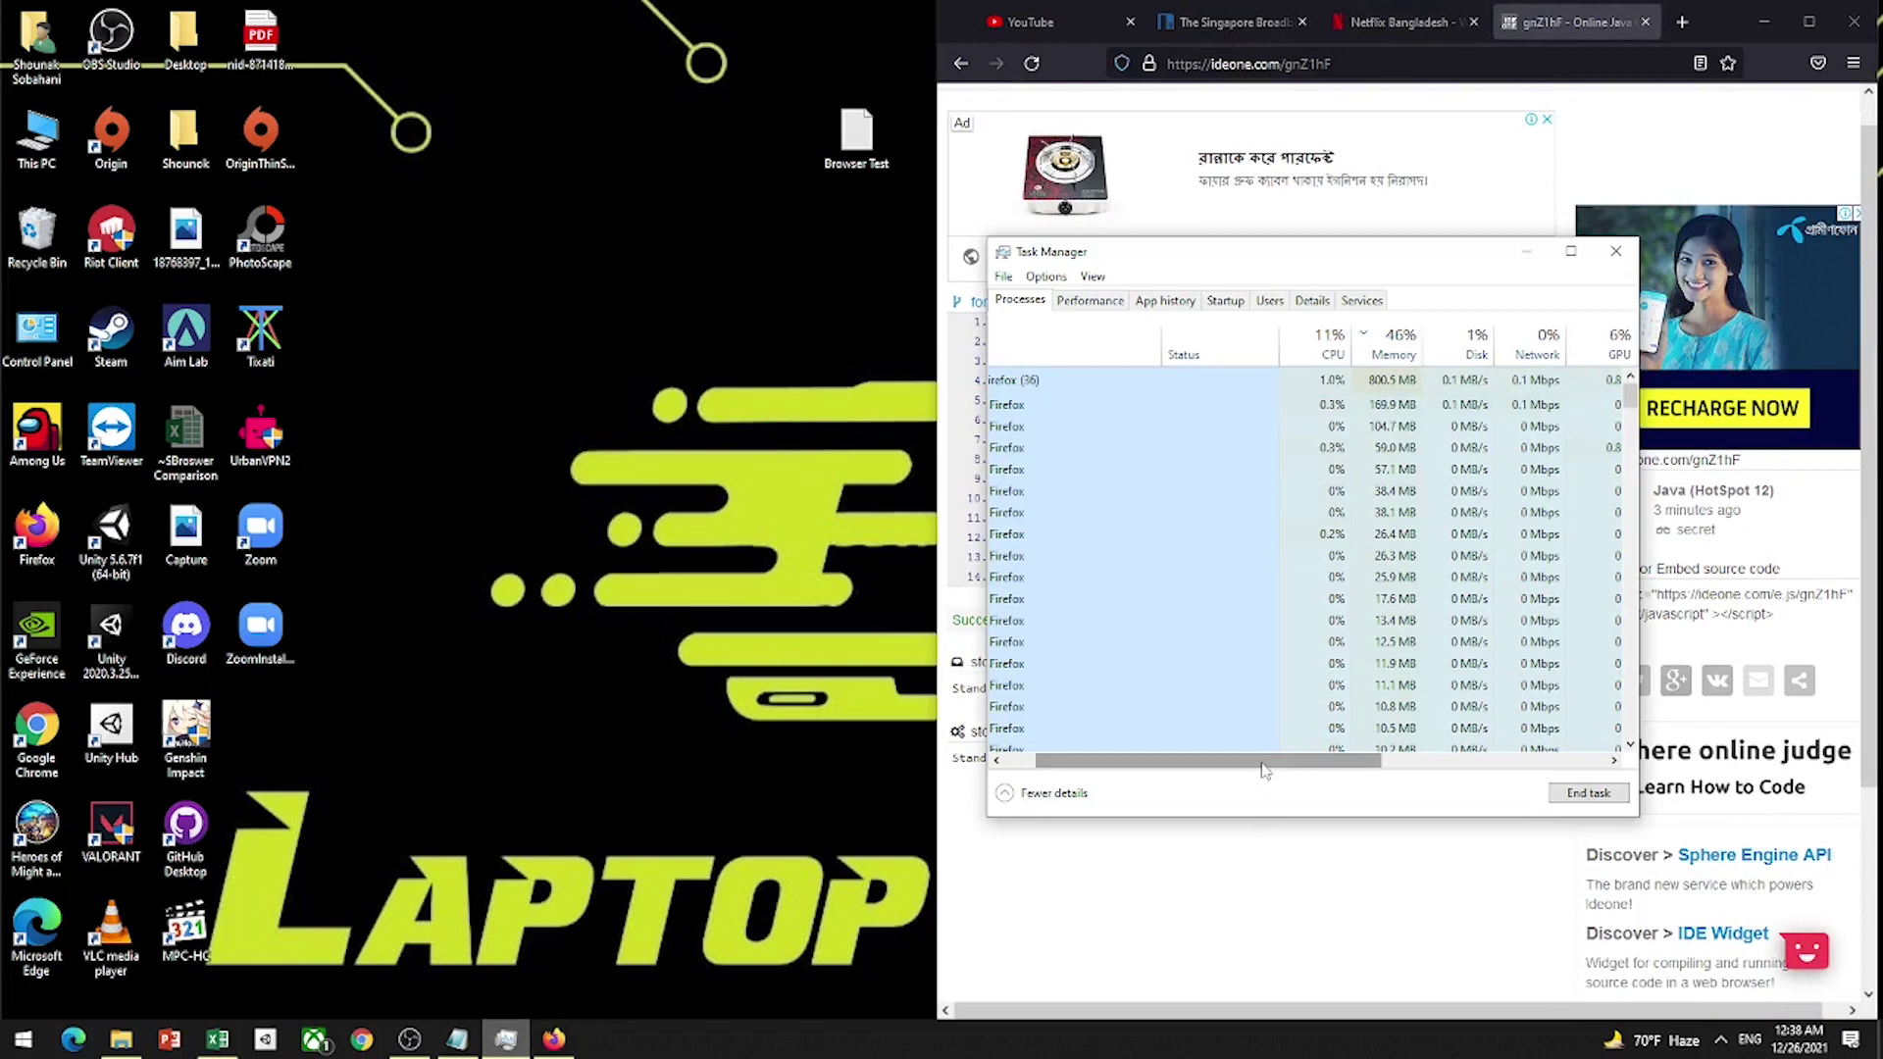
drag(1270, 761, 1371, 704)
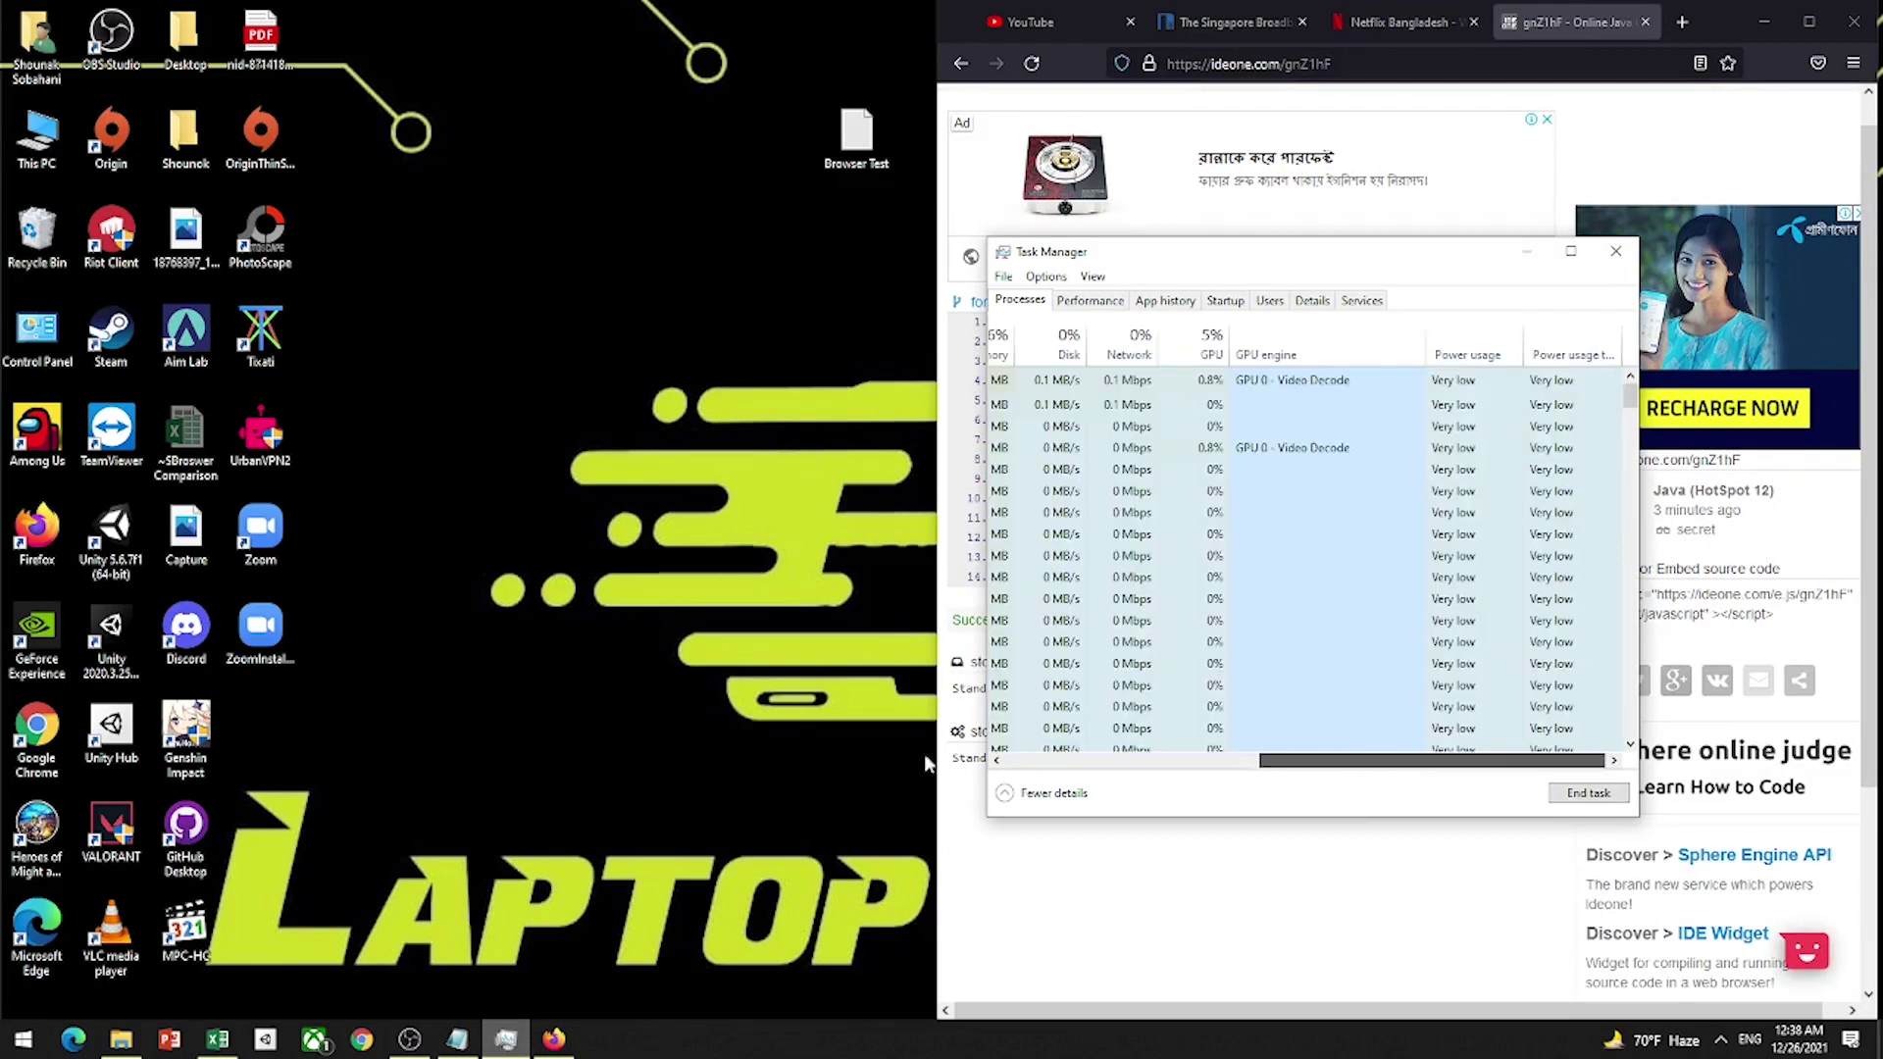
drag(1267, 770, 1011, 770)
click(999, 382)
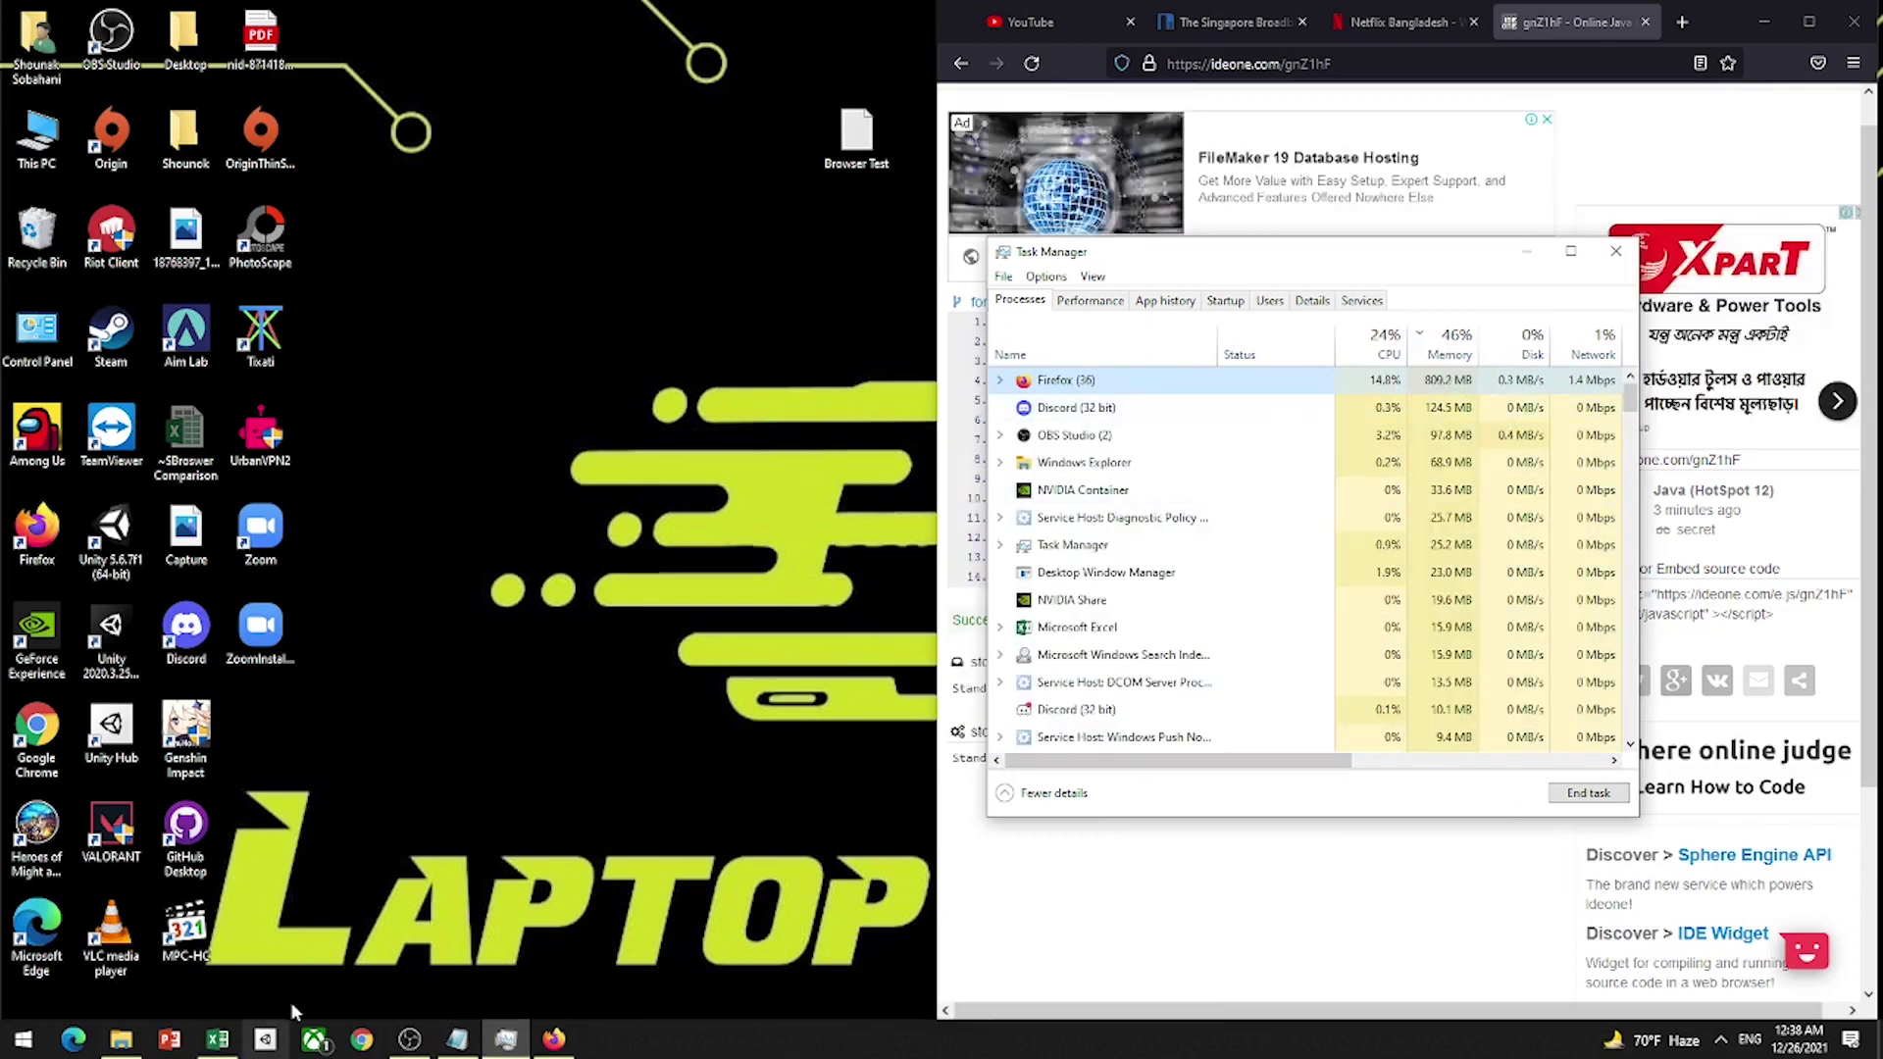
click(215, 1042)
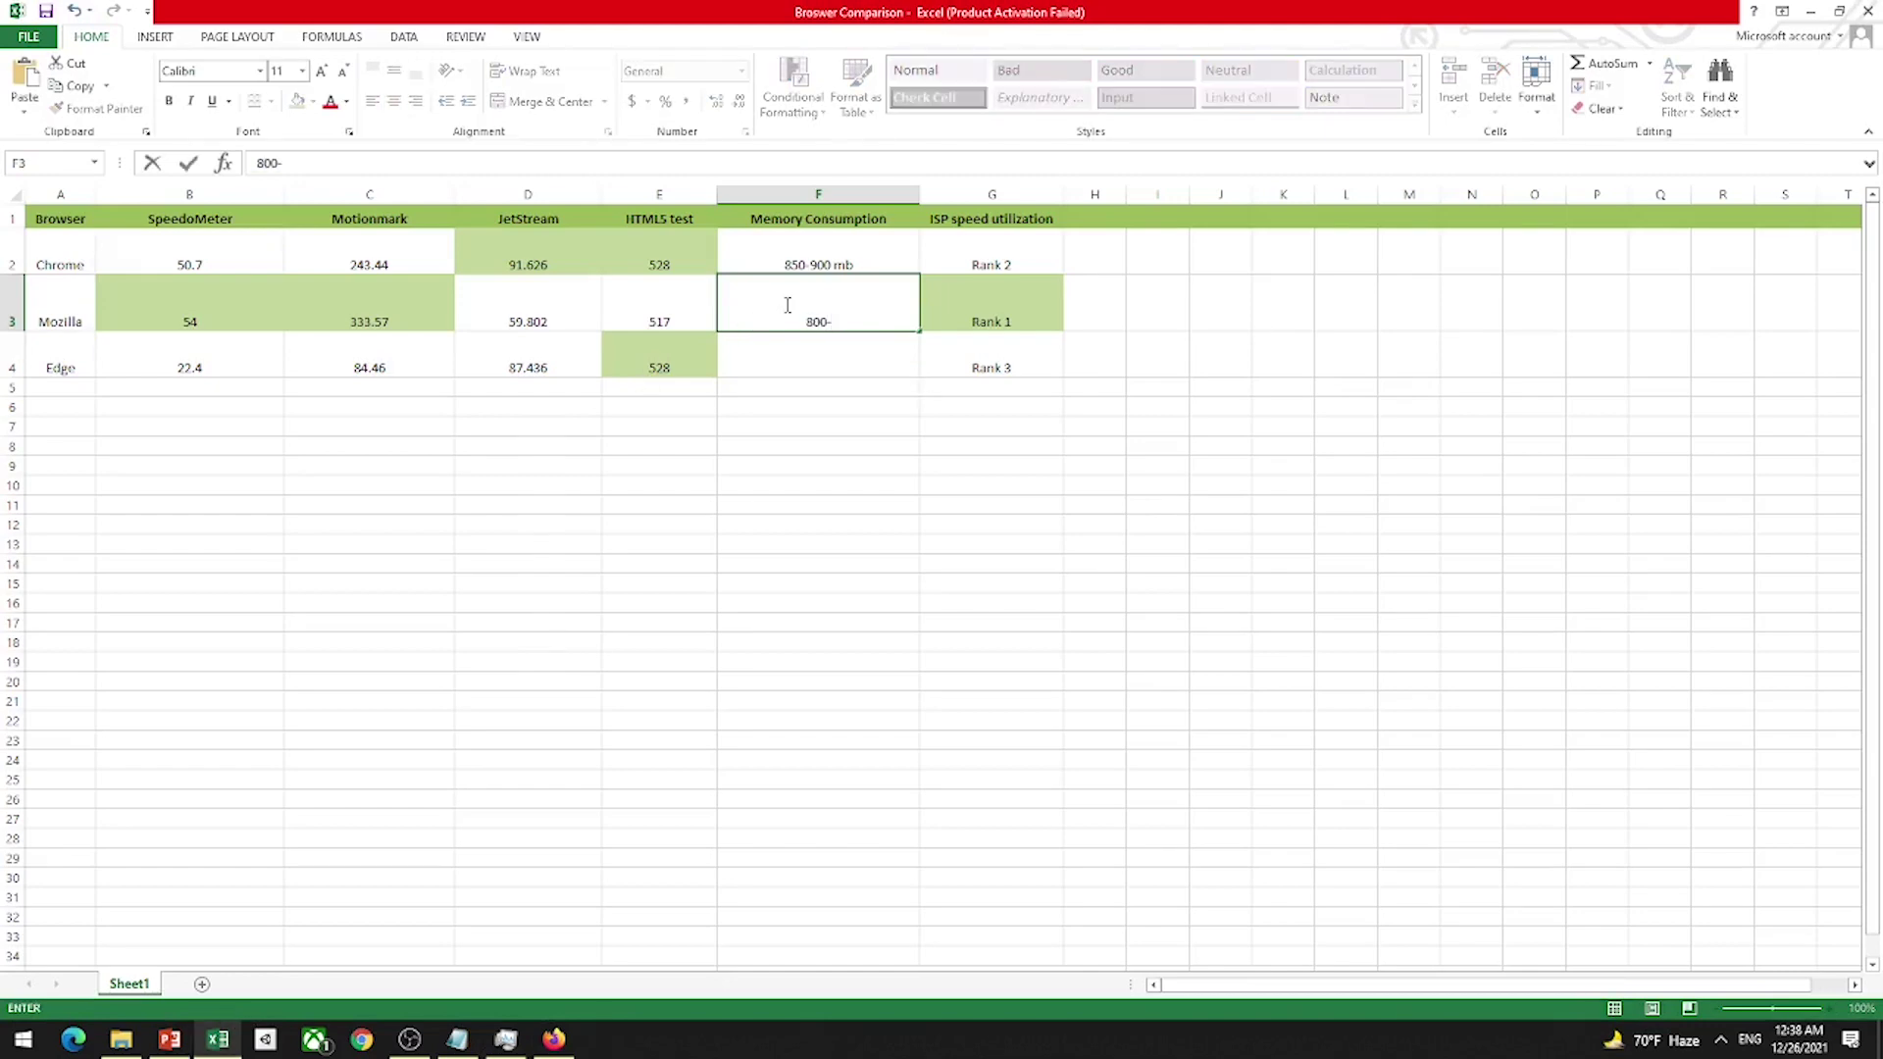
text(800-850)
click(815, 351)
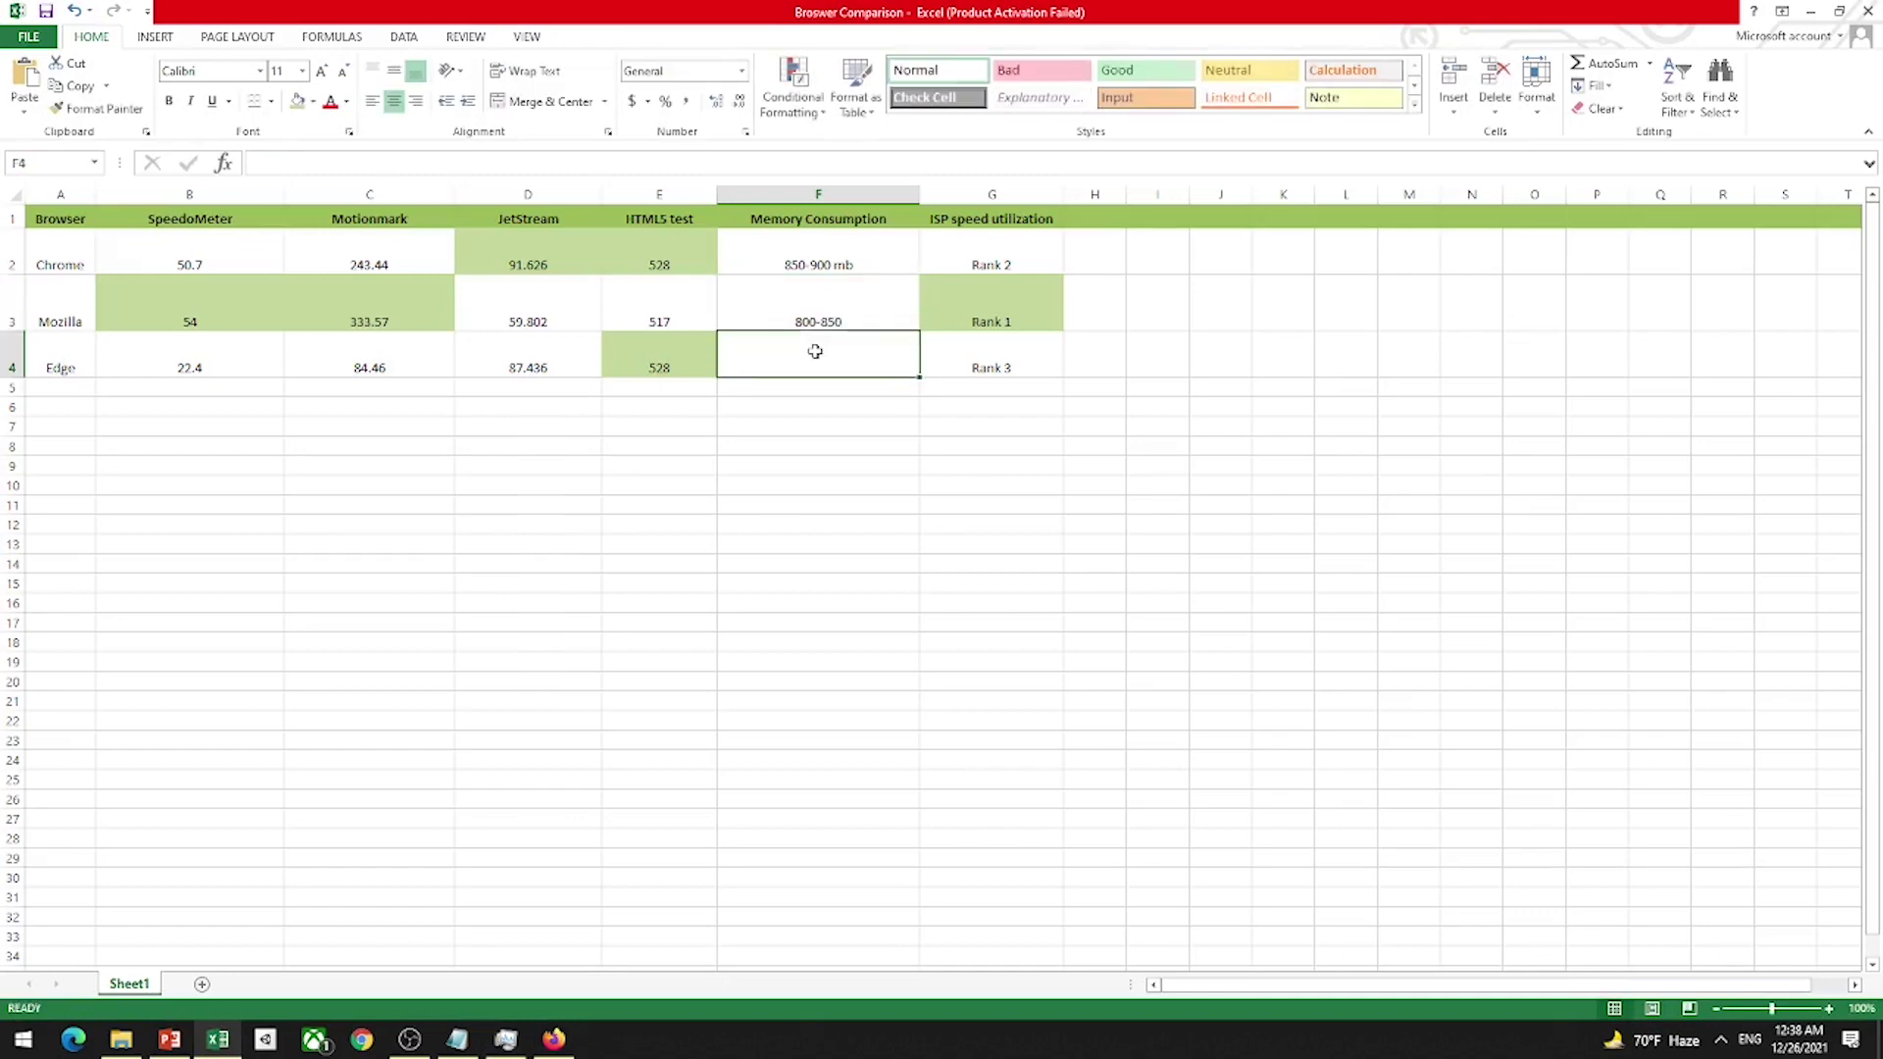
Step: Launch Microsoft Edge, search for netflix and start typing 'you' for the next site
click(65, 1040)
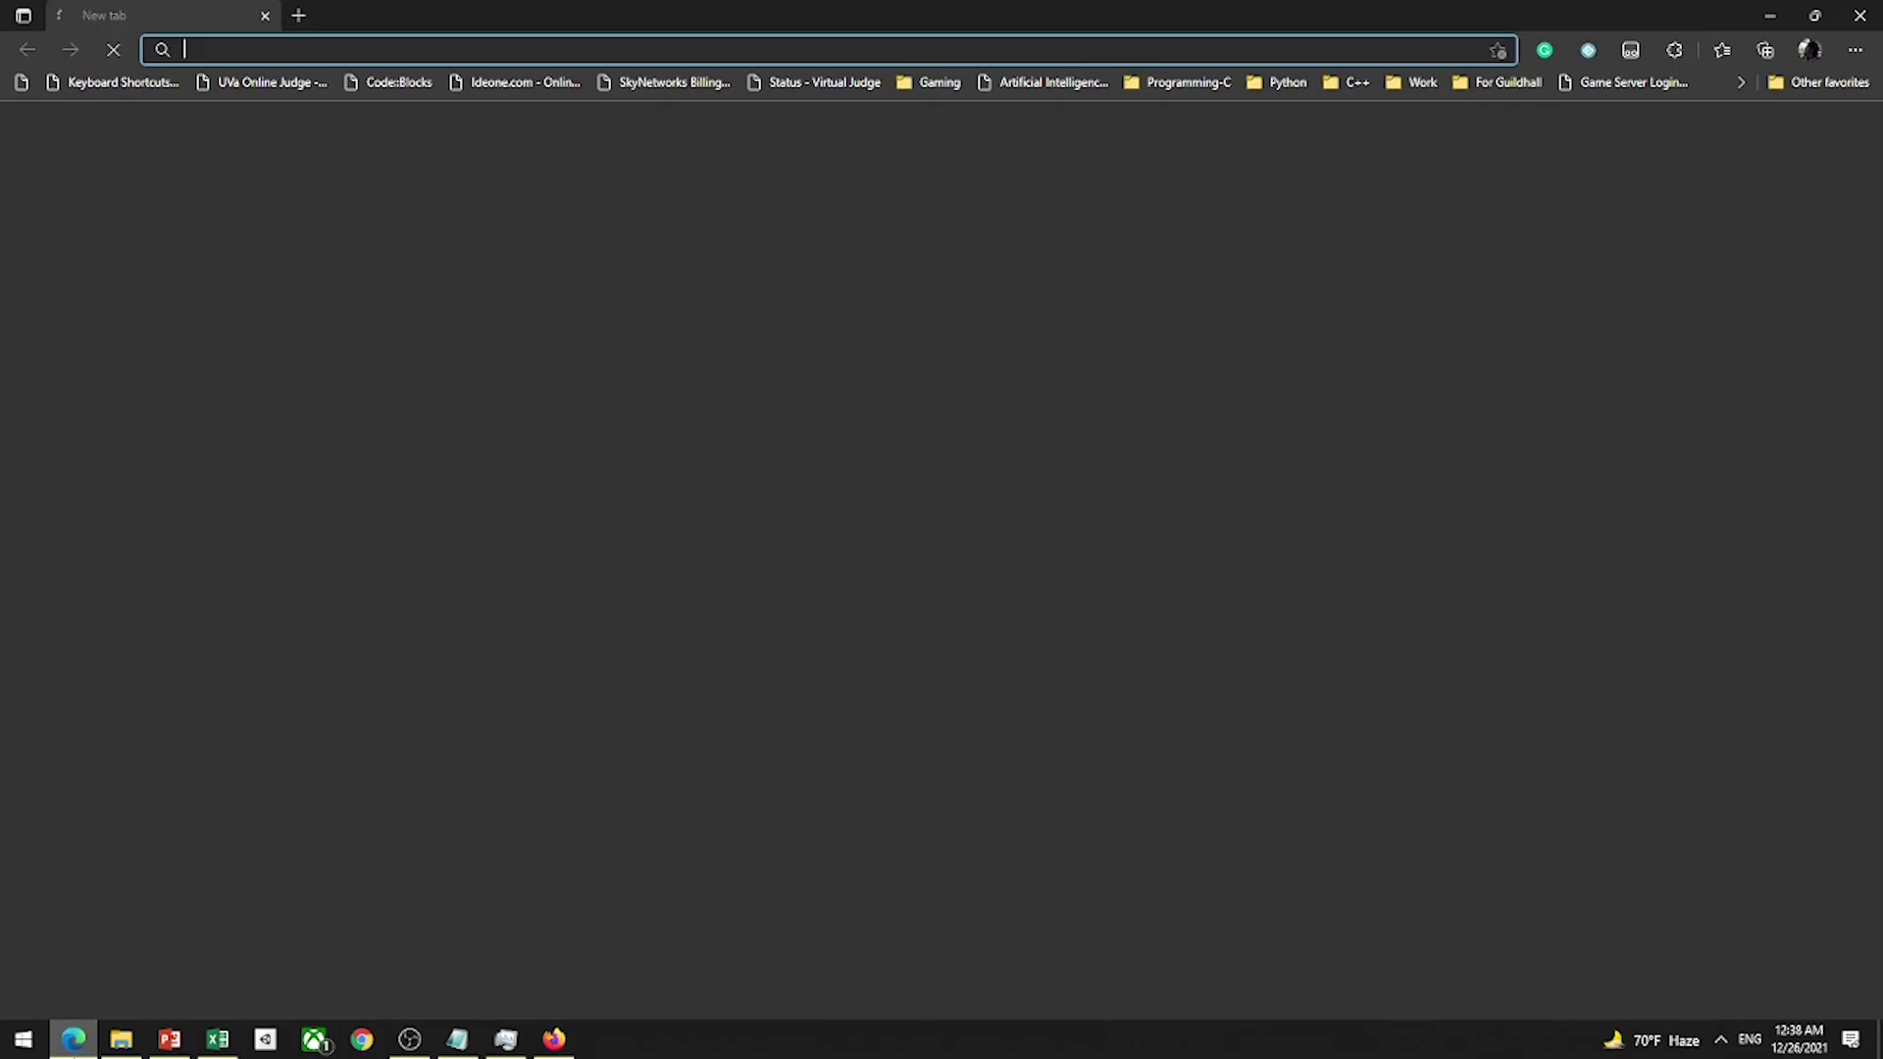
text(net)
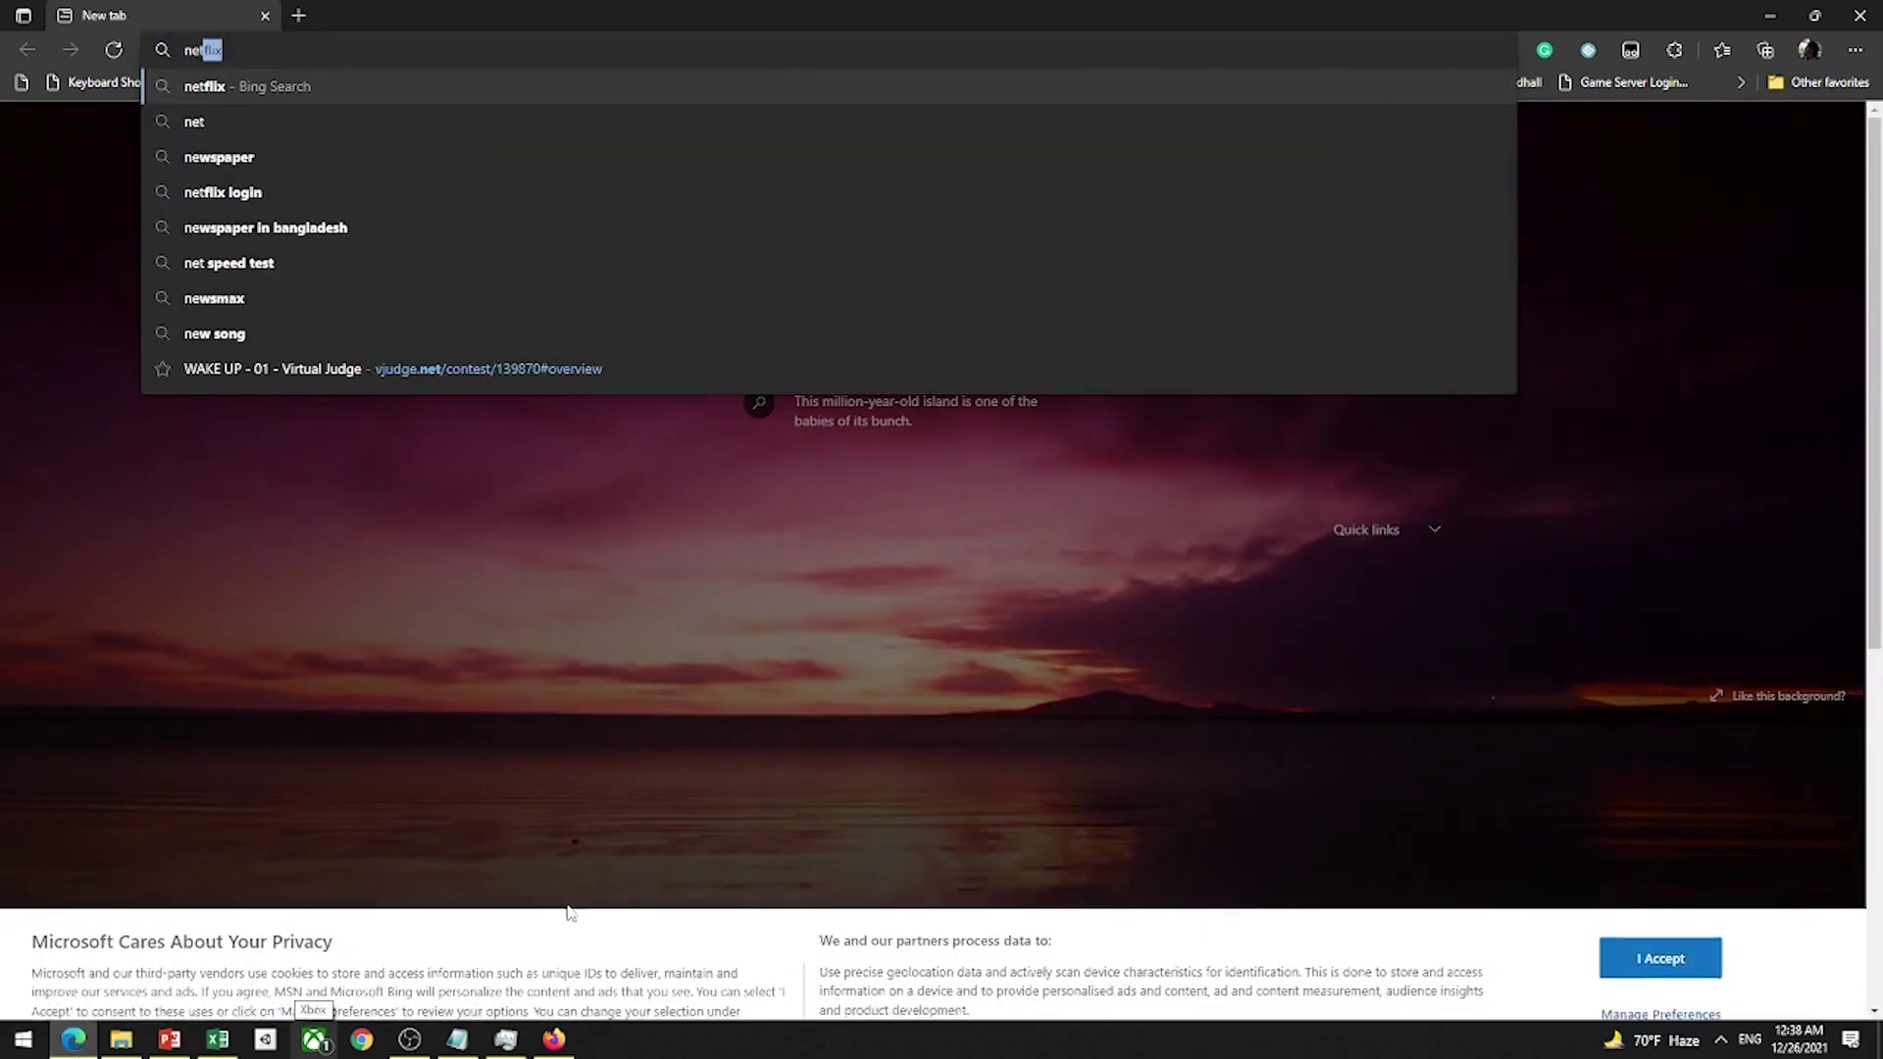
text(flix)
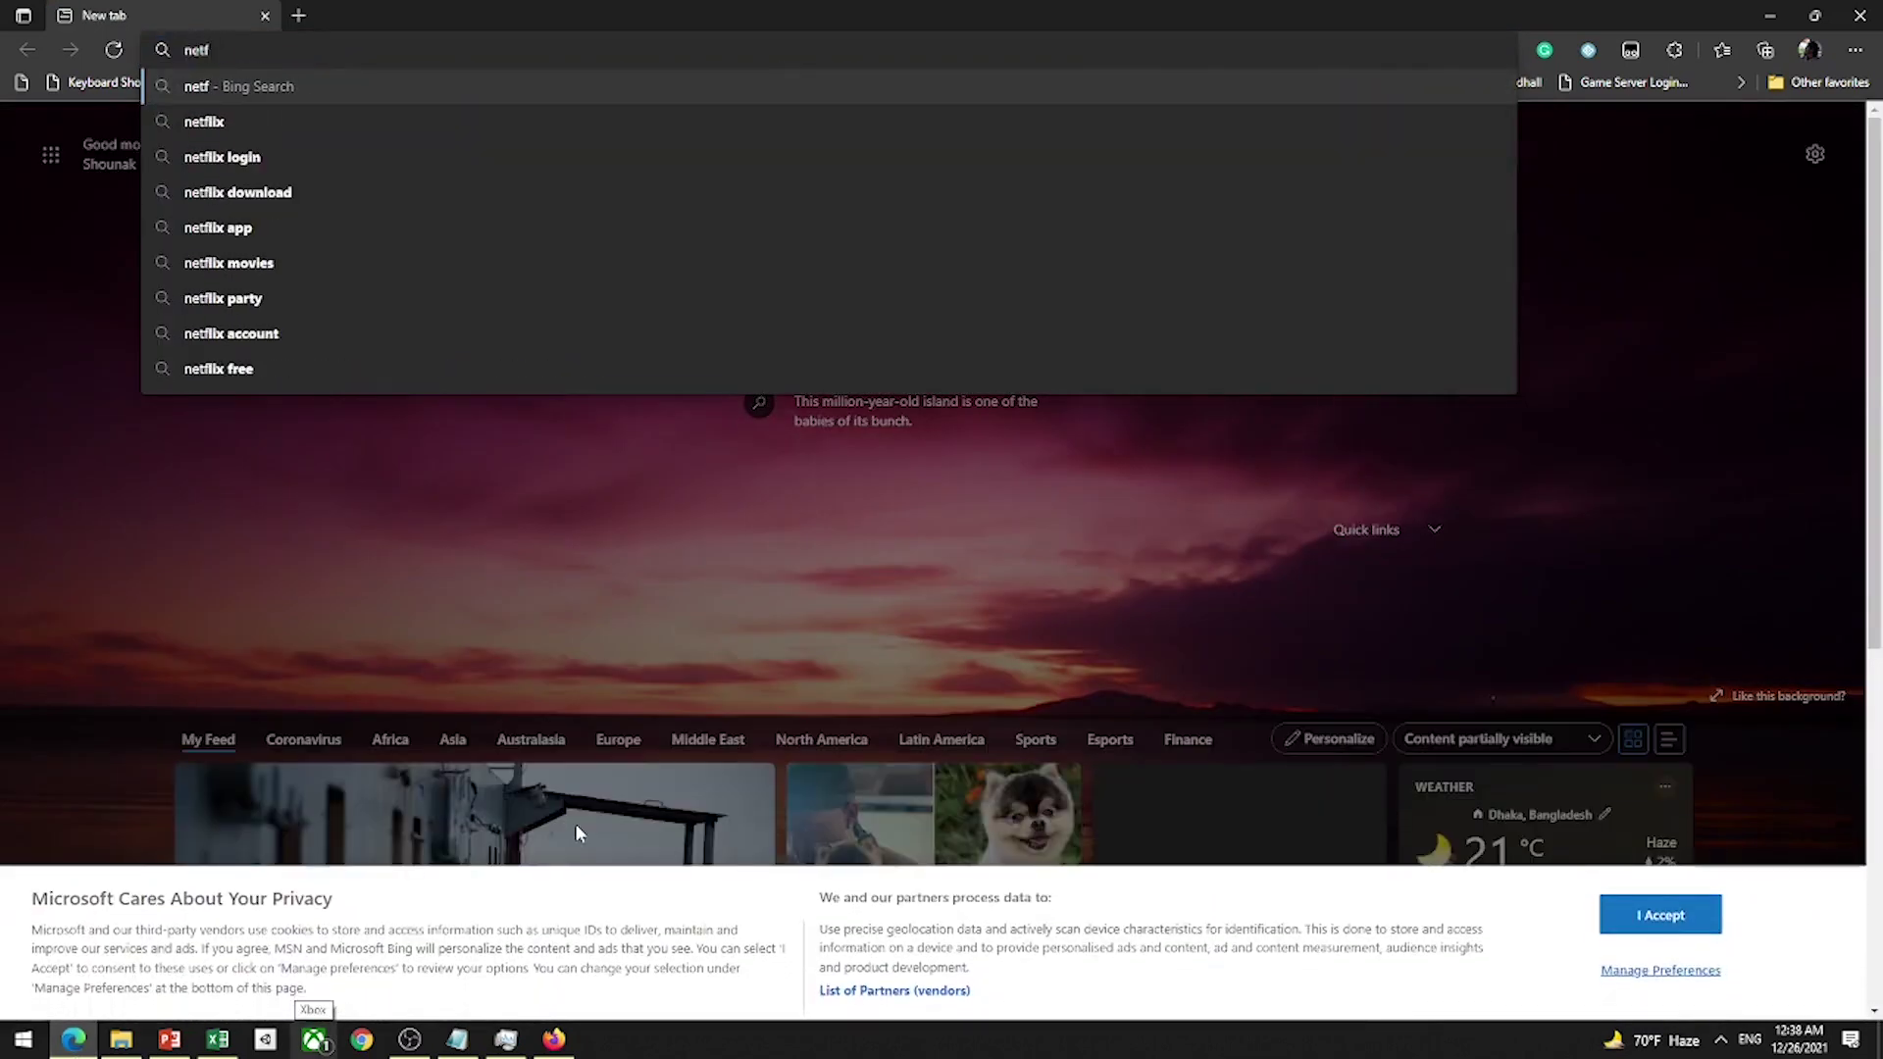
key(Return)
text(you)
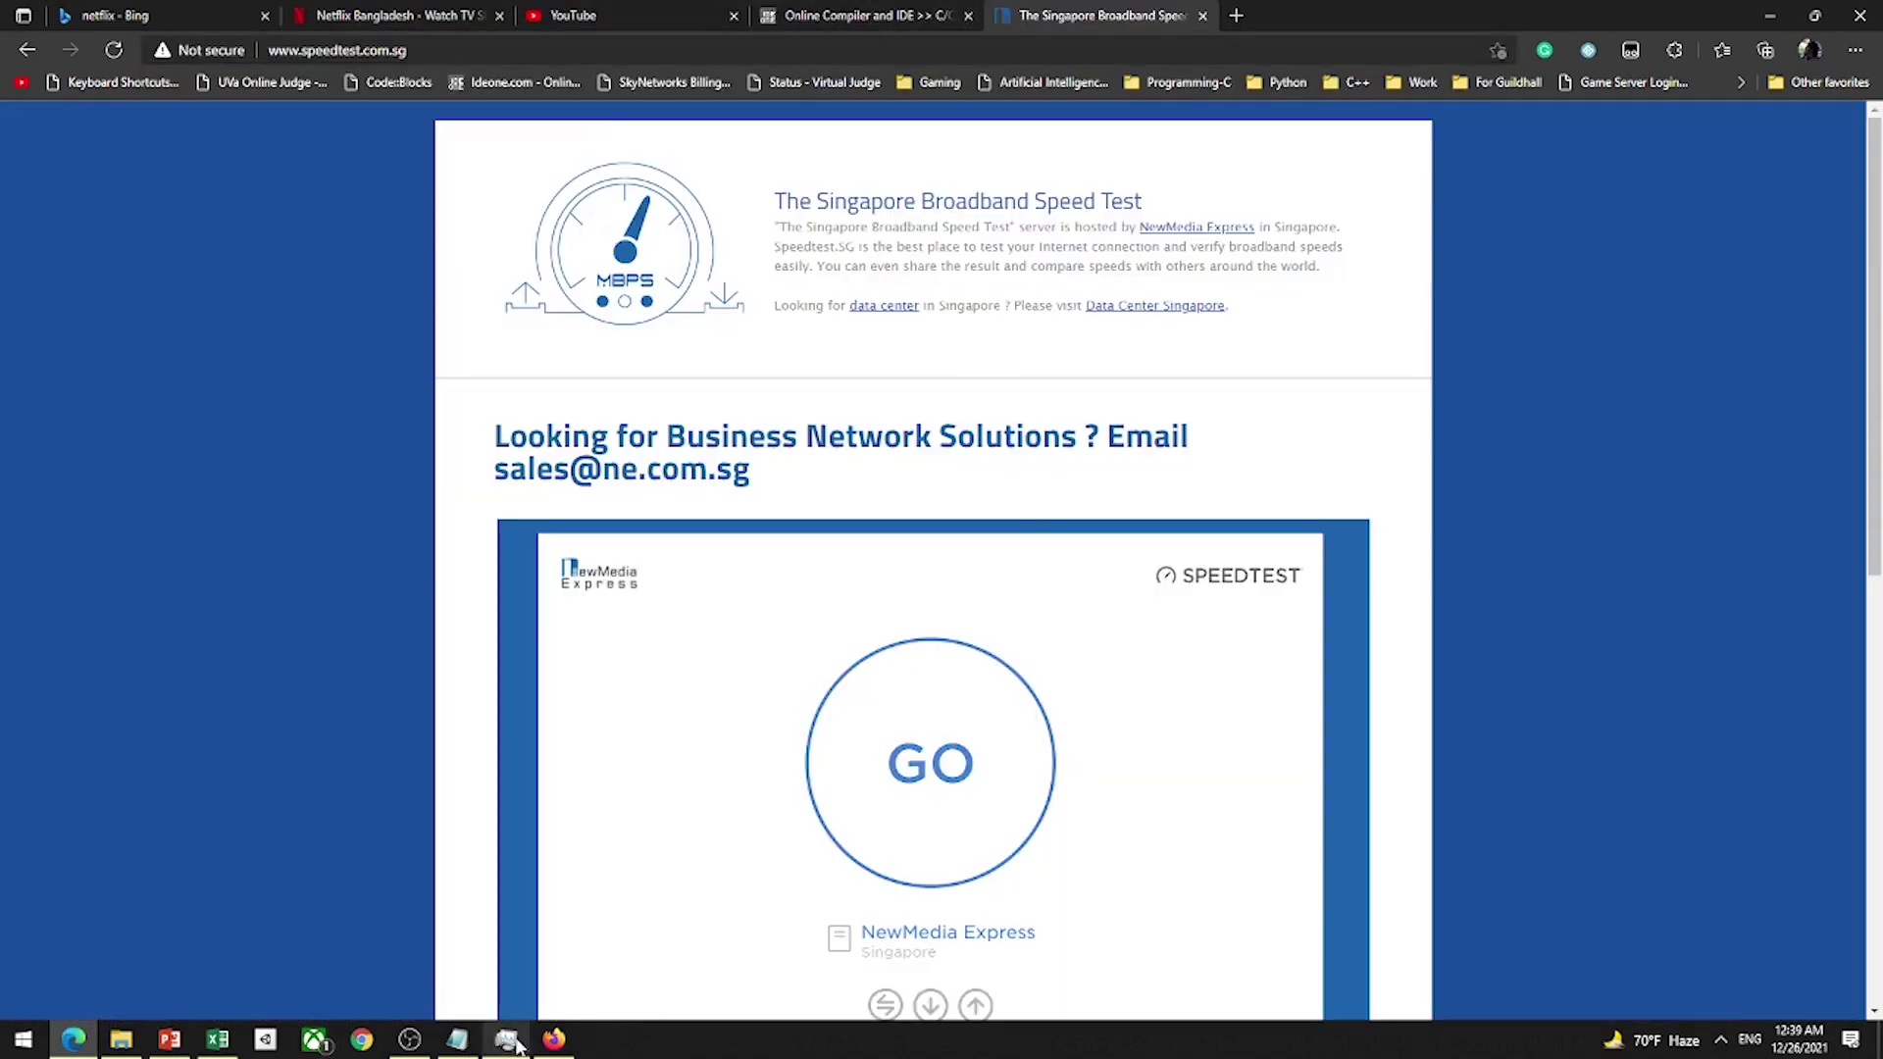
Step: Compare the Edge and Firefox process groups in Task Manager, then return to the workbook
click(519, 1041)
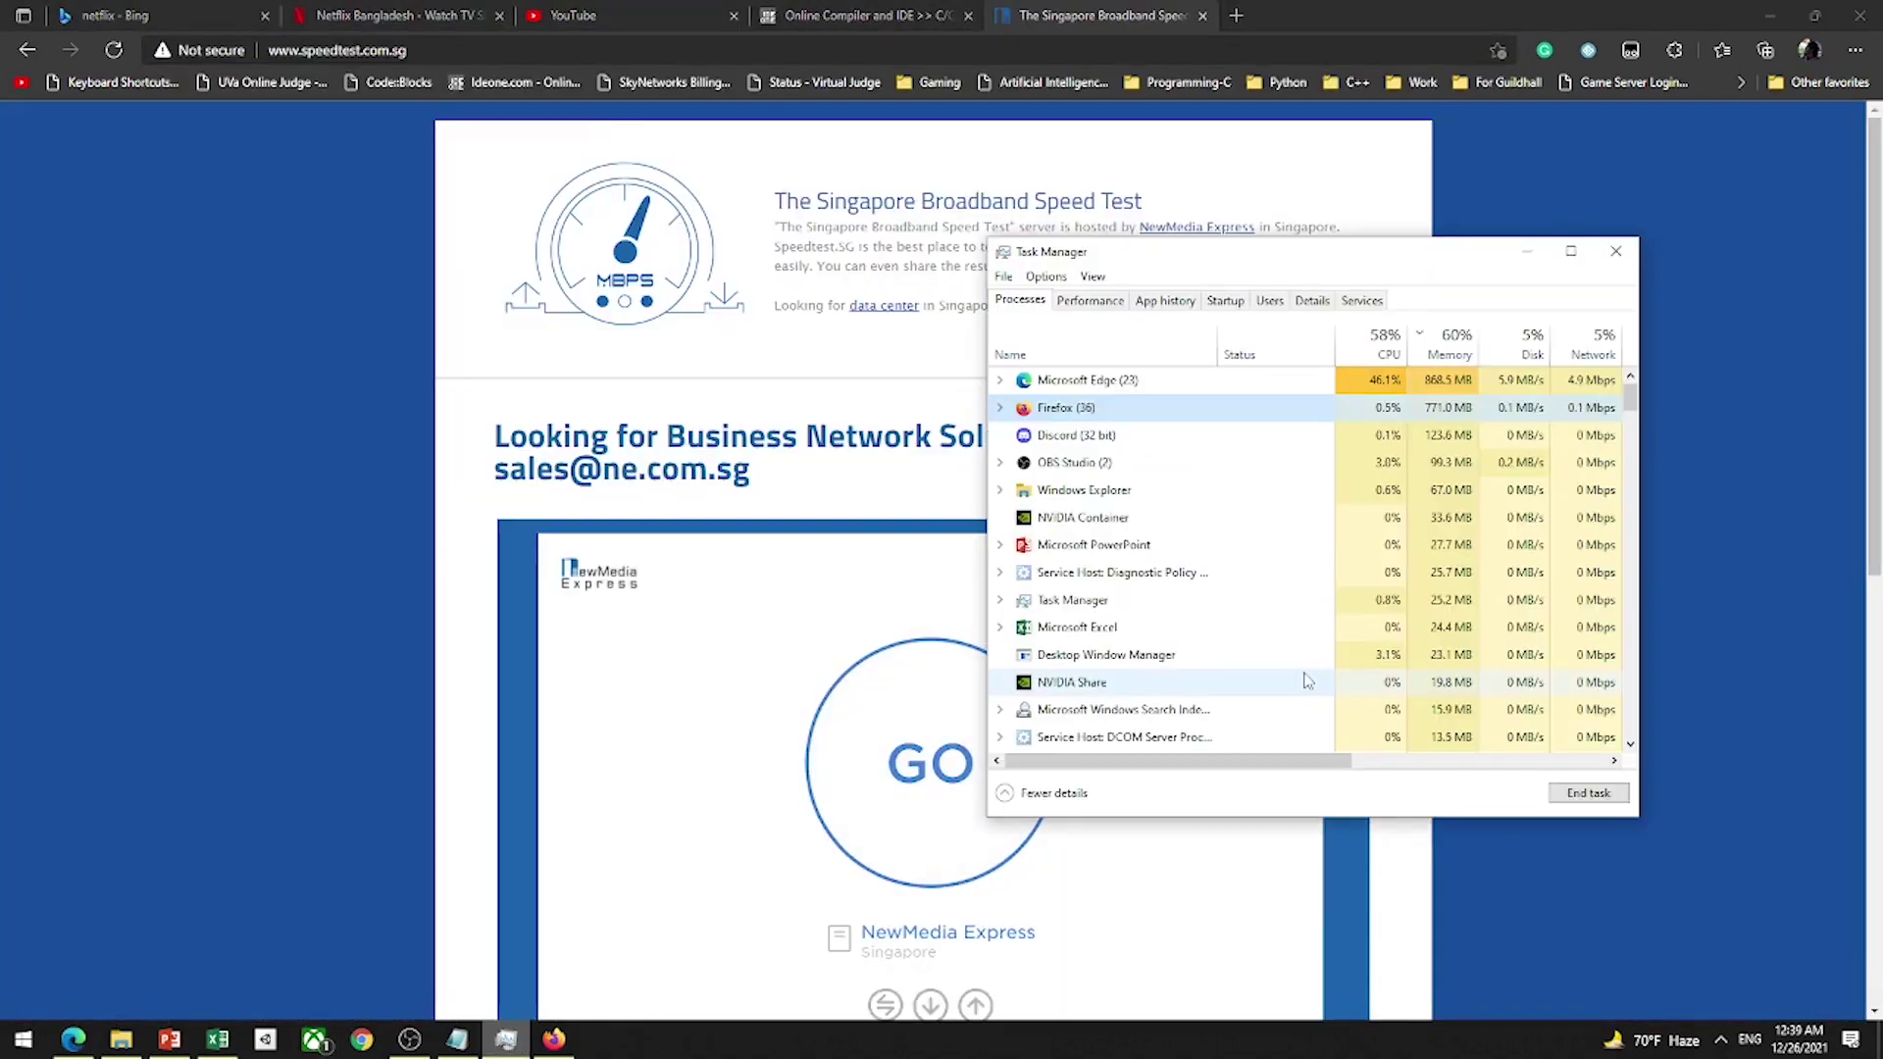
click(1438, 385)
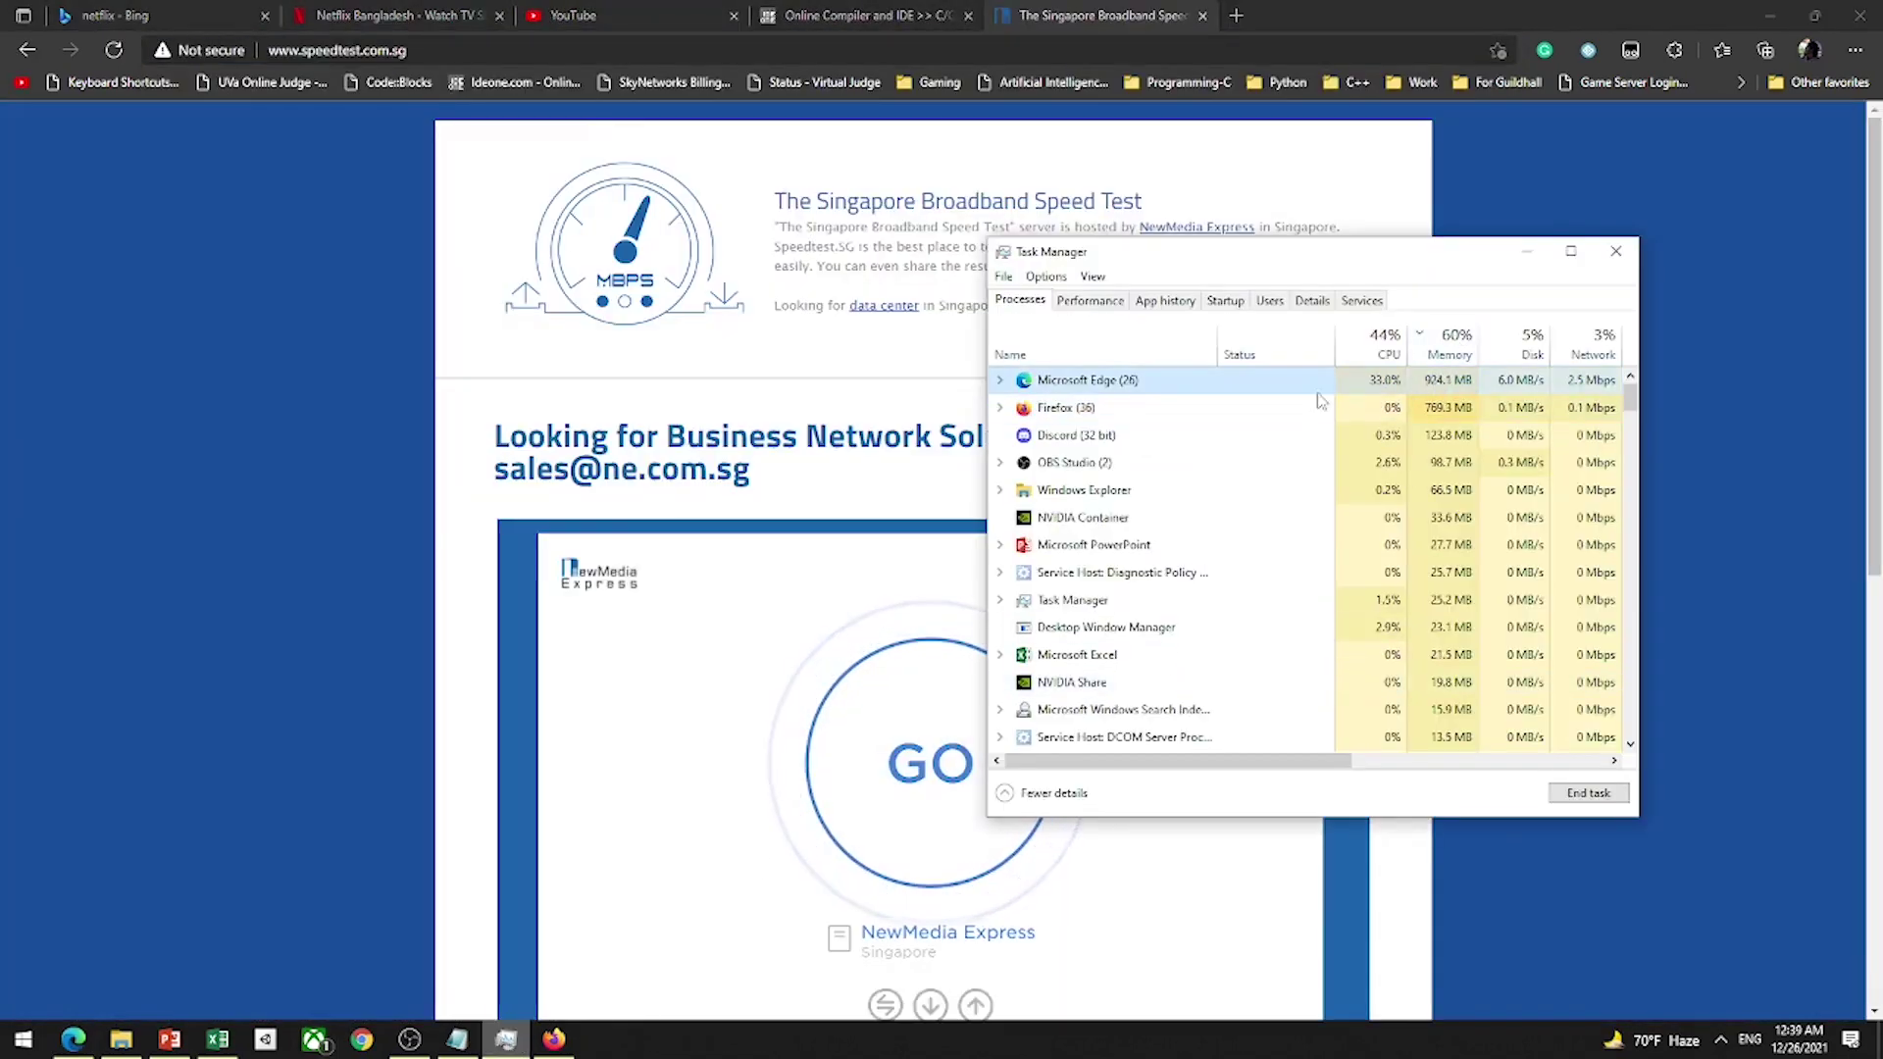
click(1002, 383)
click(1002, 382)
click(1001, 404)
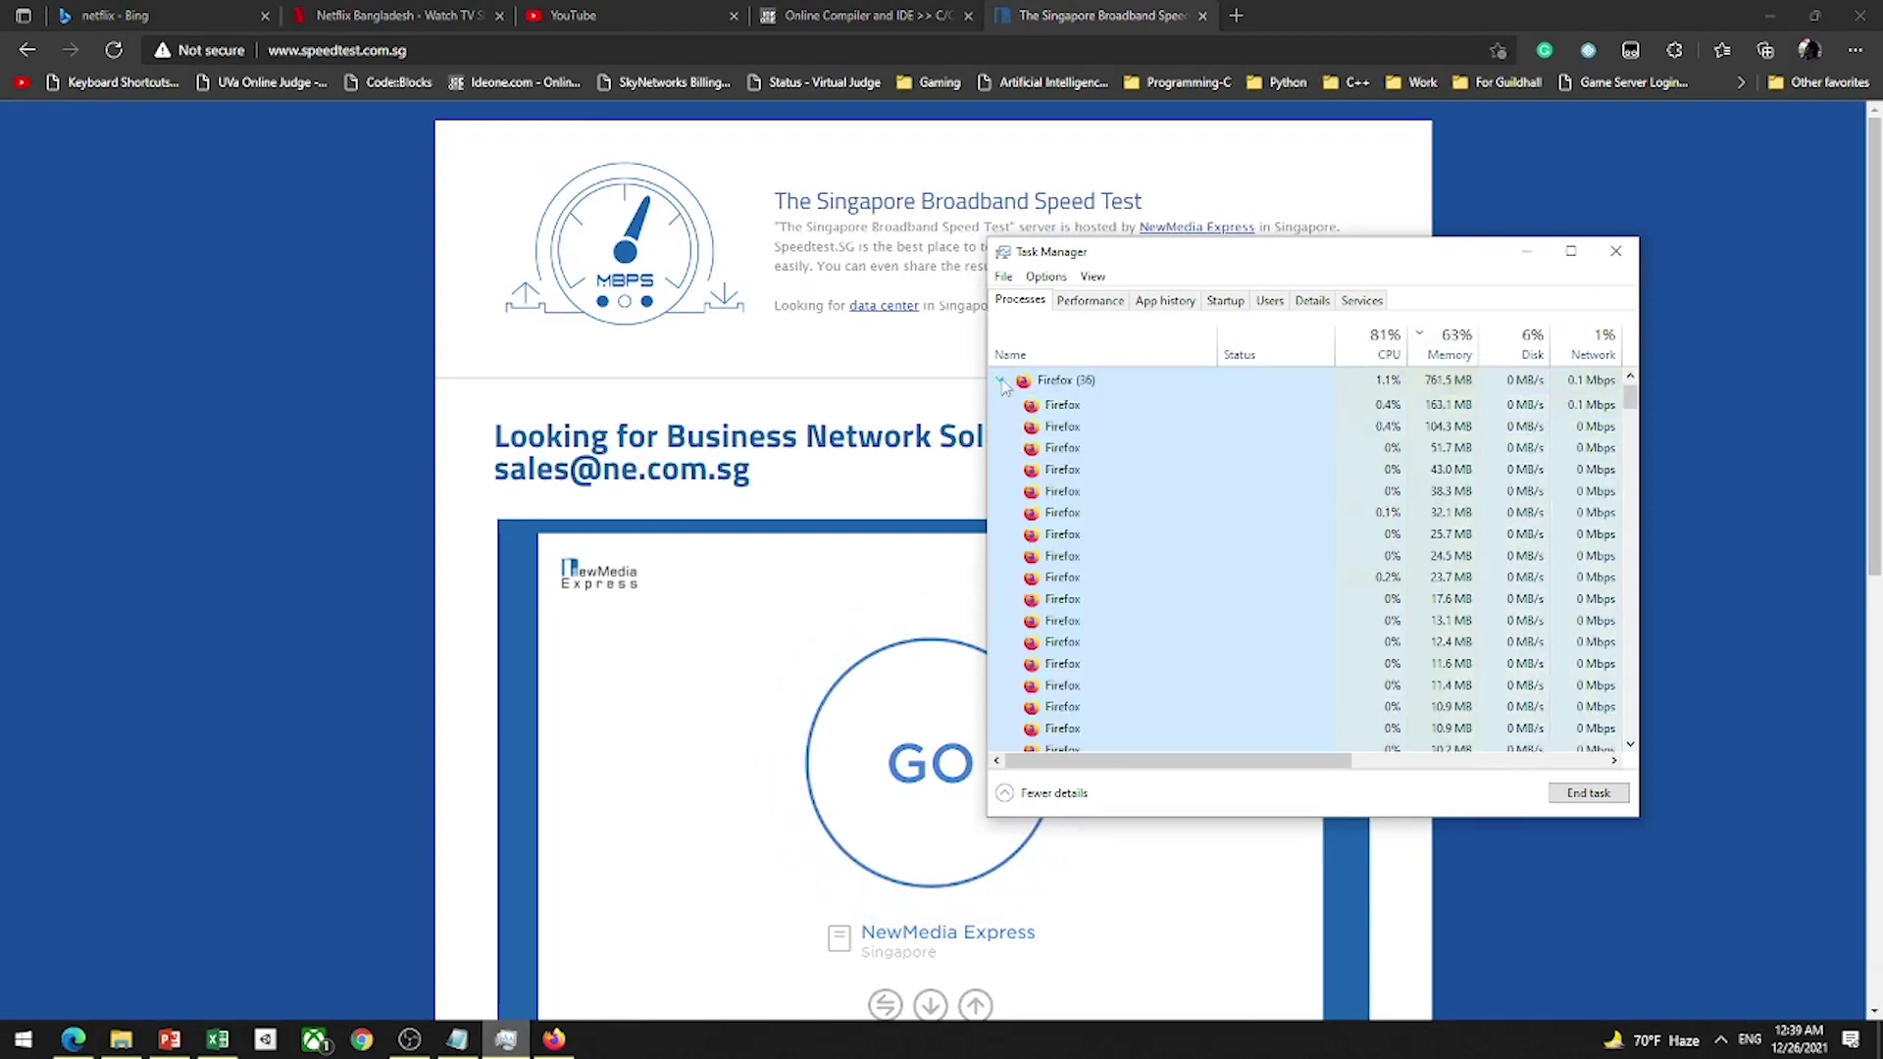
click(1001, 383)
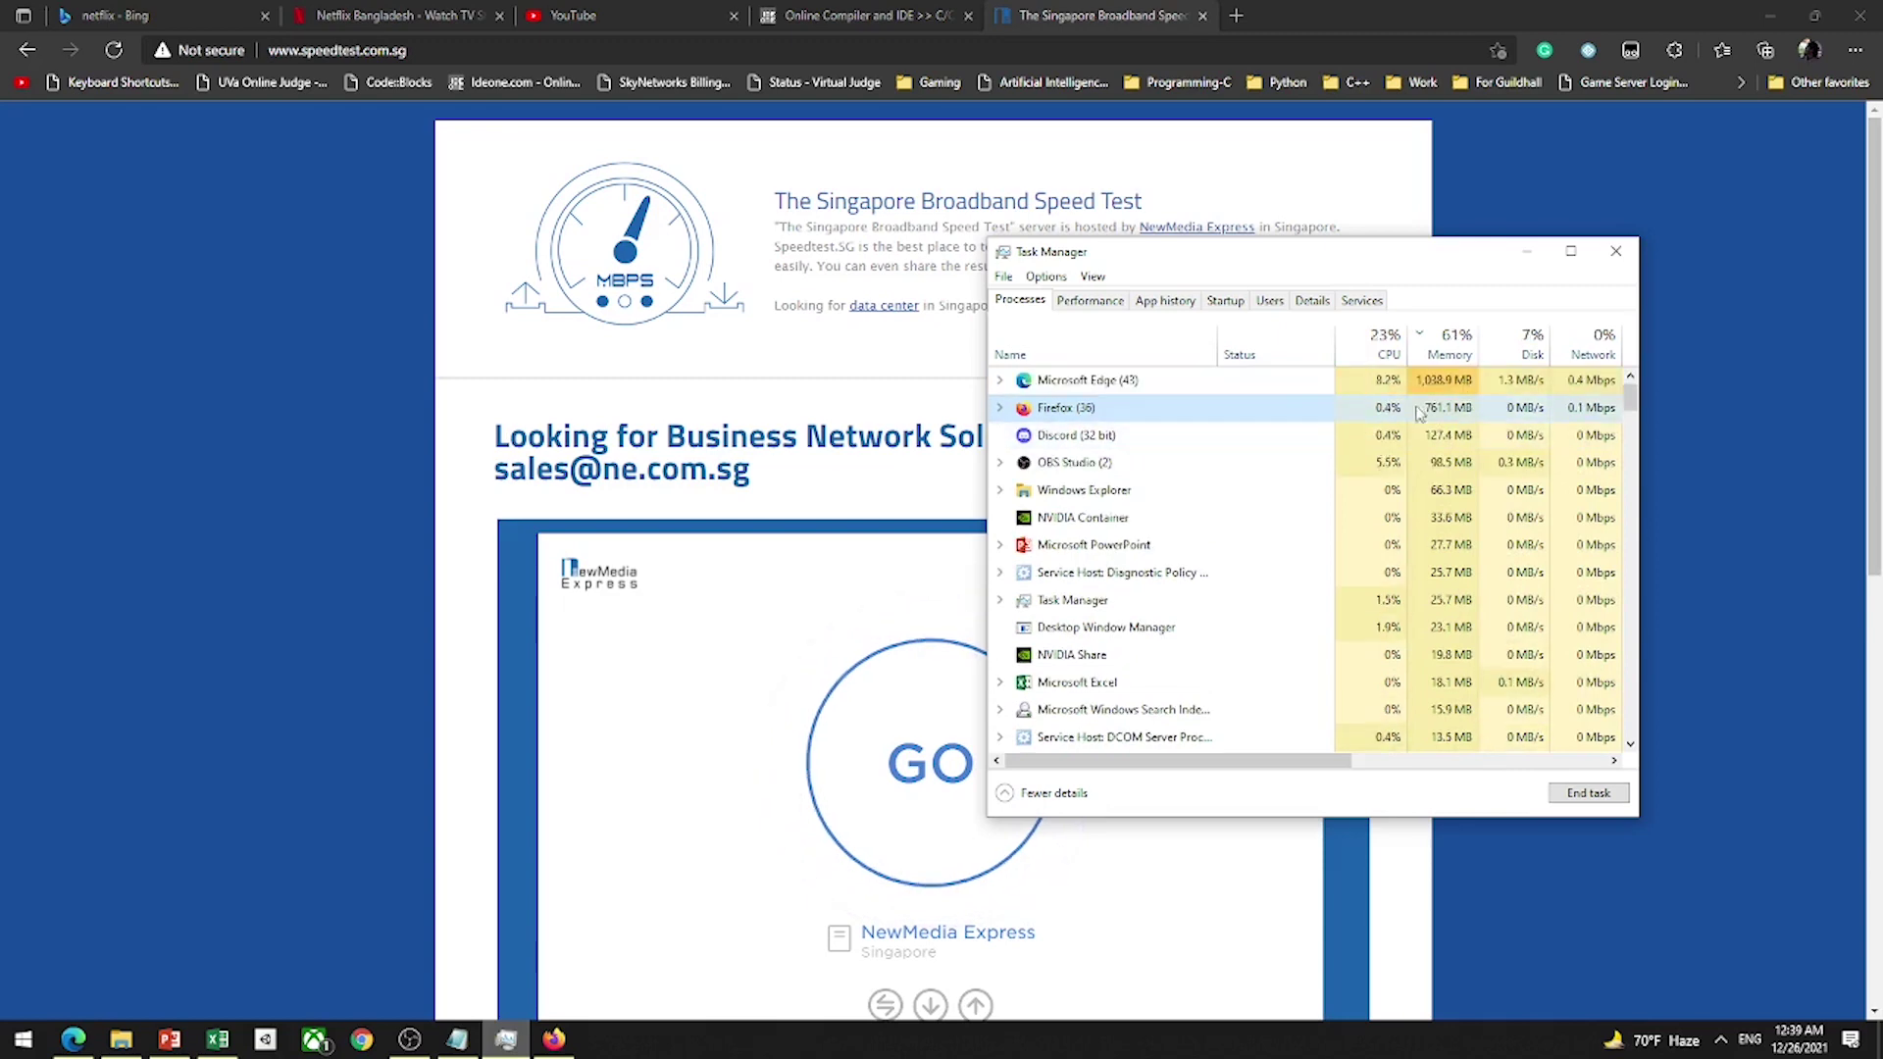
click(1128, 381)
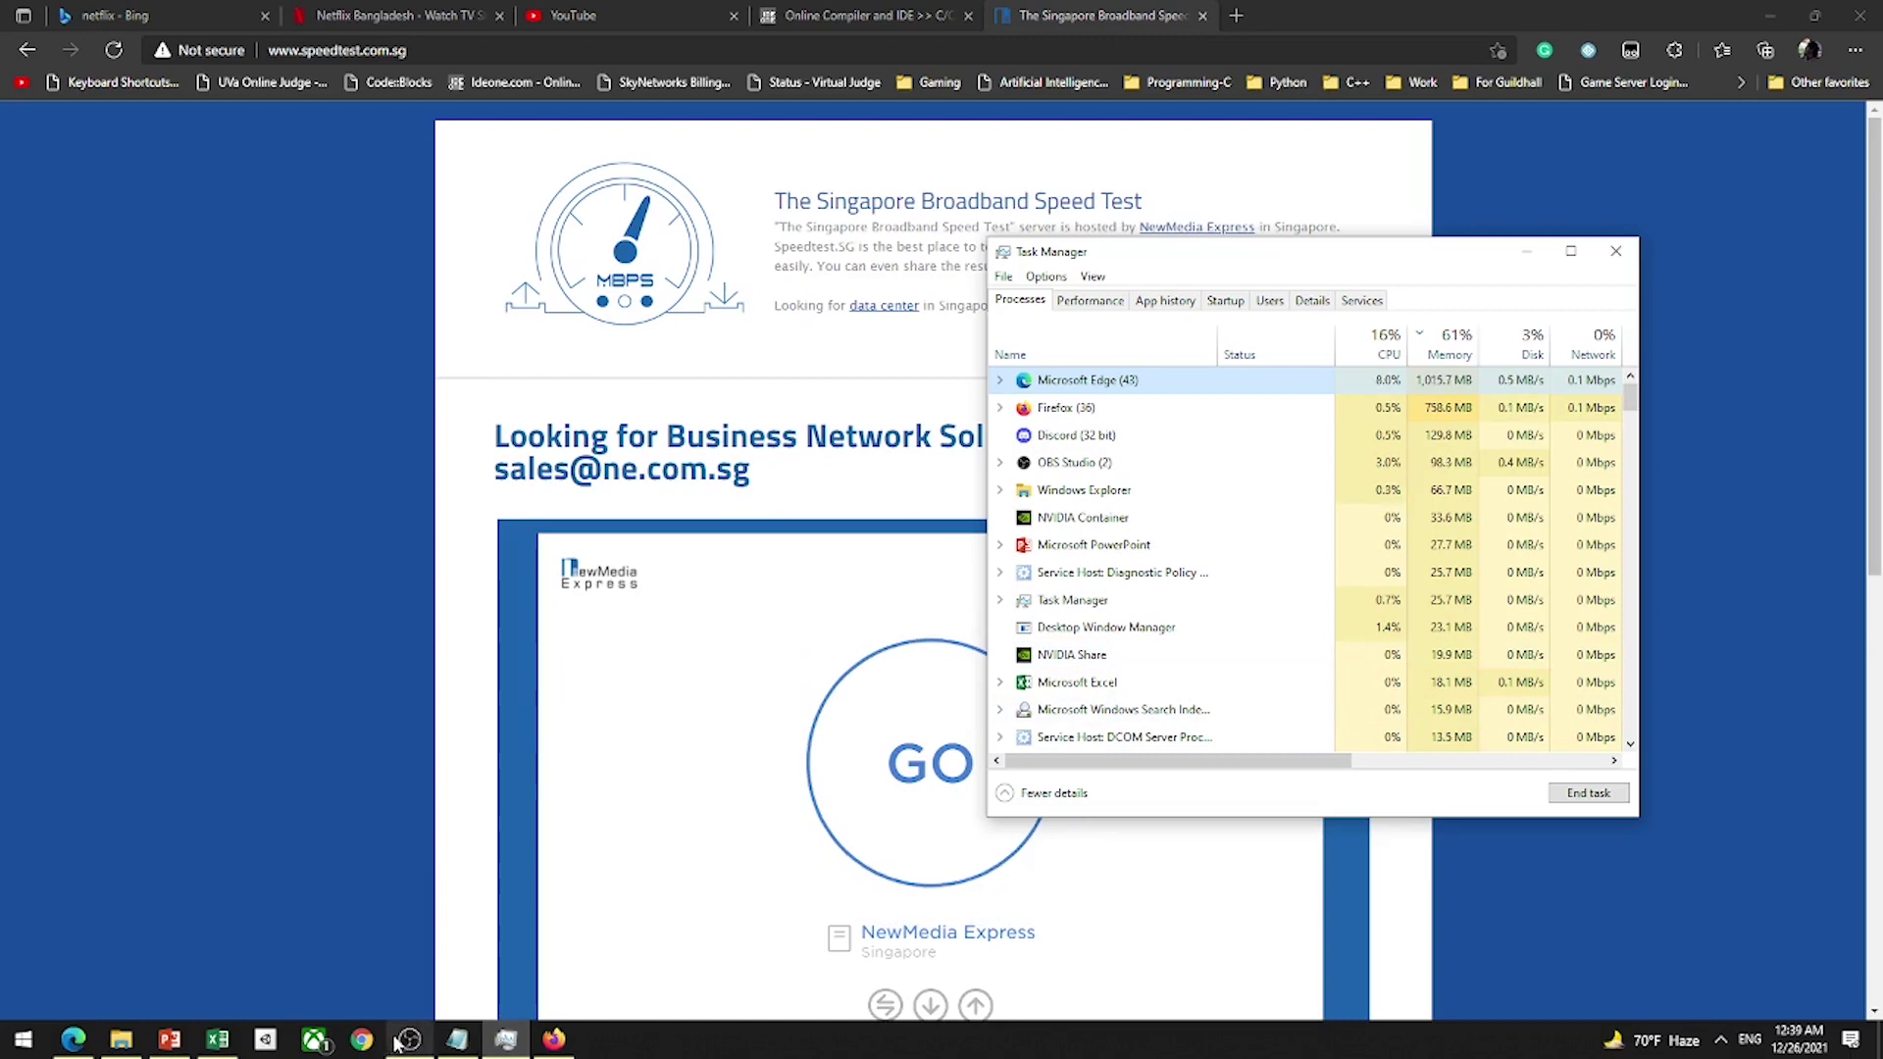
click(217, 1039)
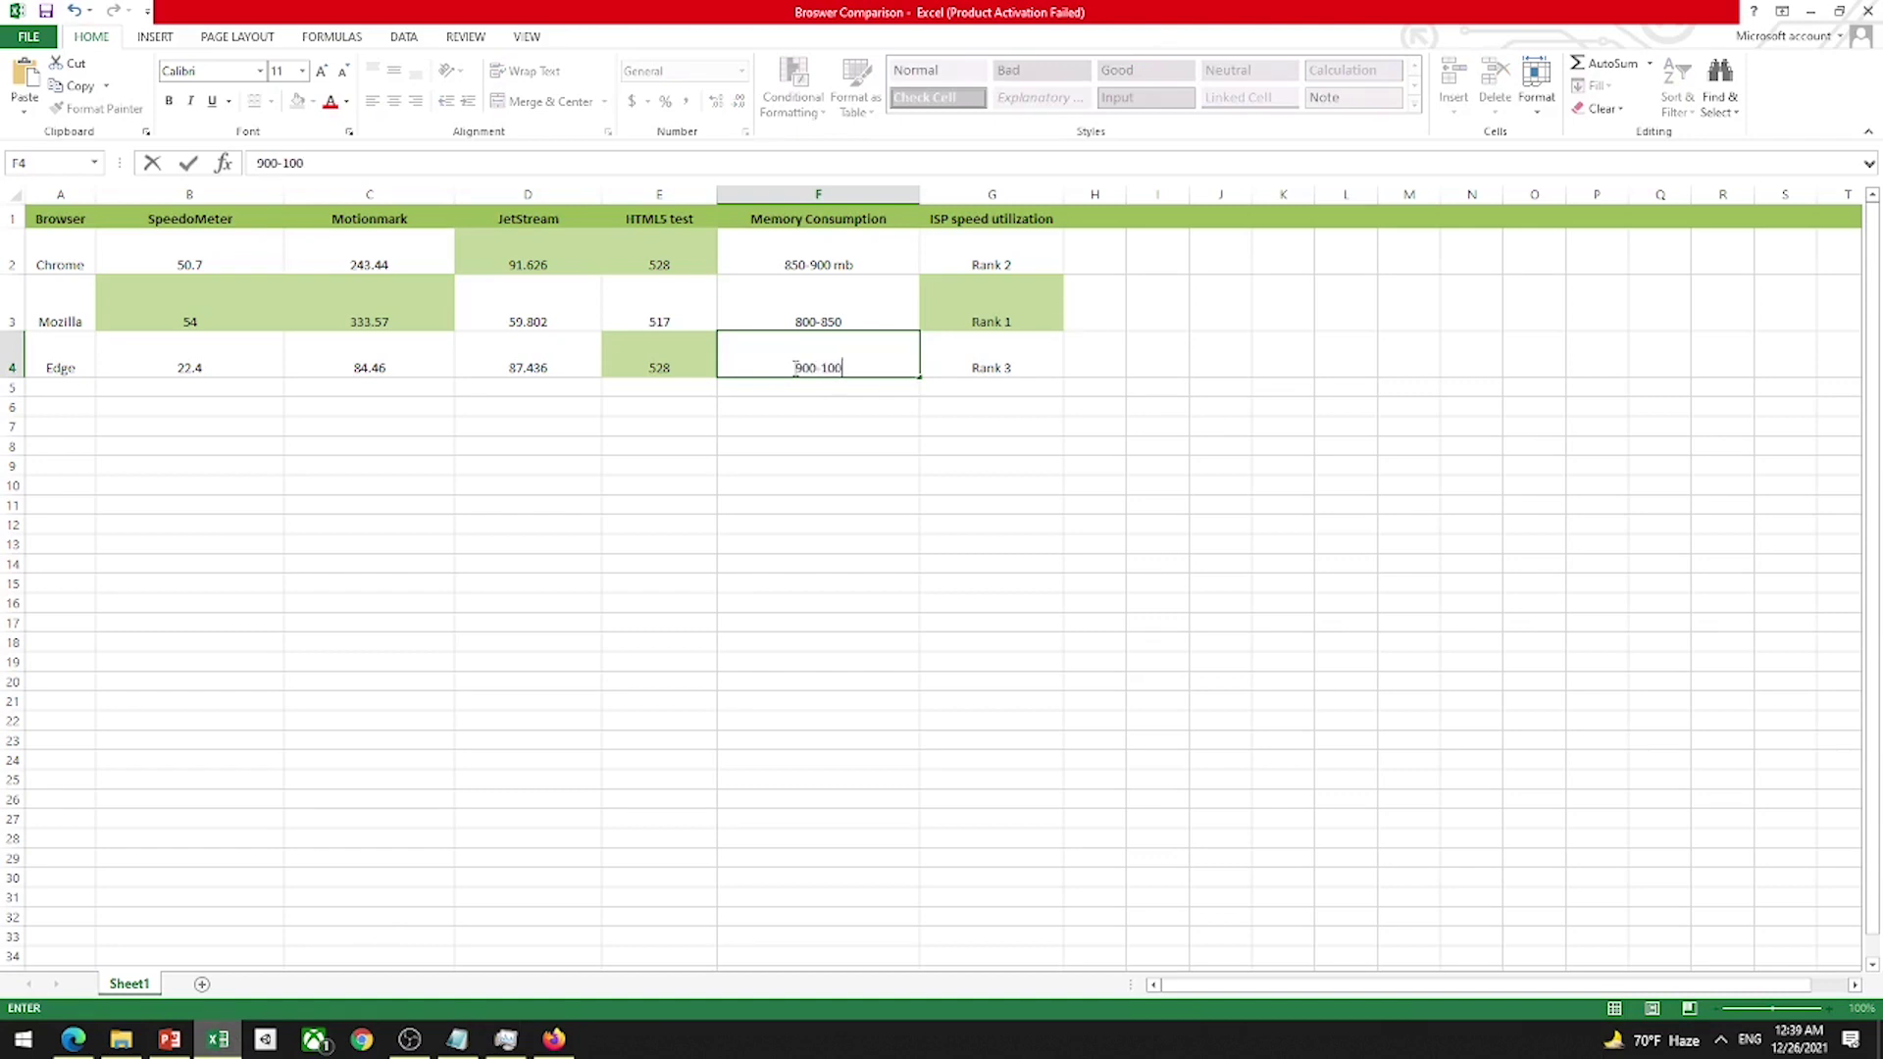
Step: Complete Edge's memory as '900-1000 mb' and append 'mb' to Mozilla's 800-850 entry
text(0 mb)
click(891, 317)
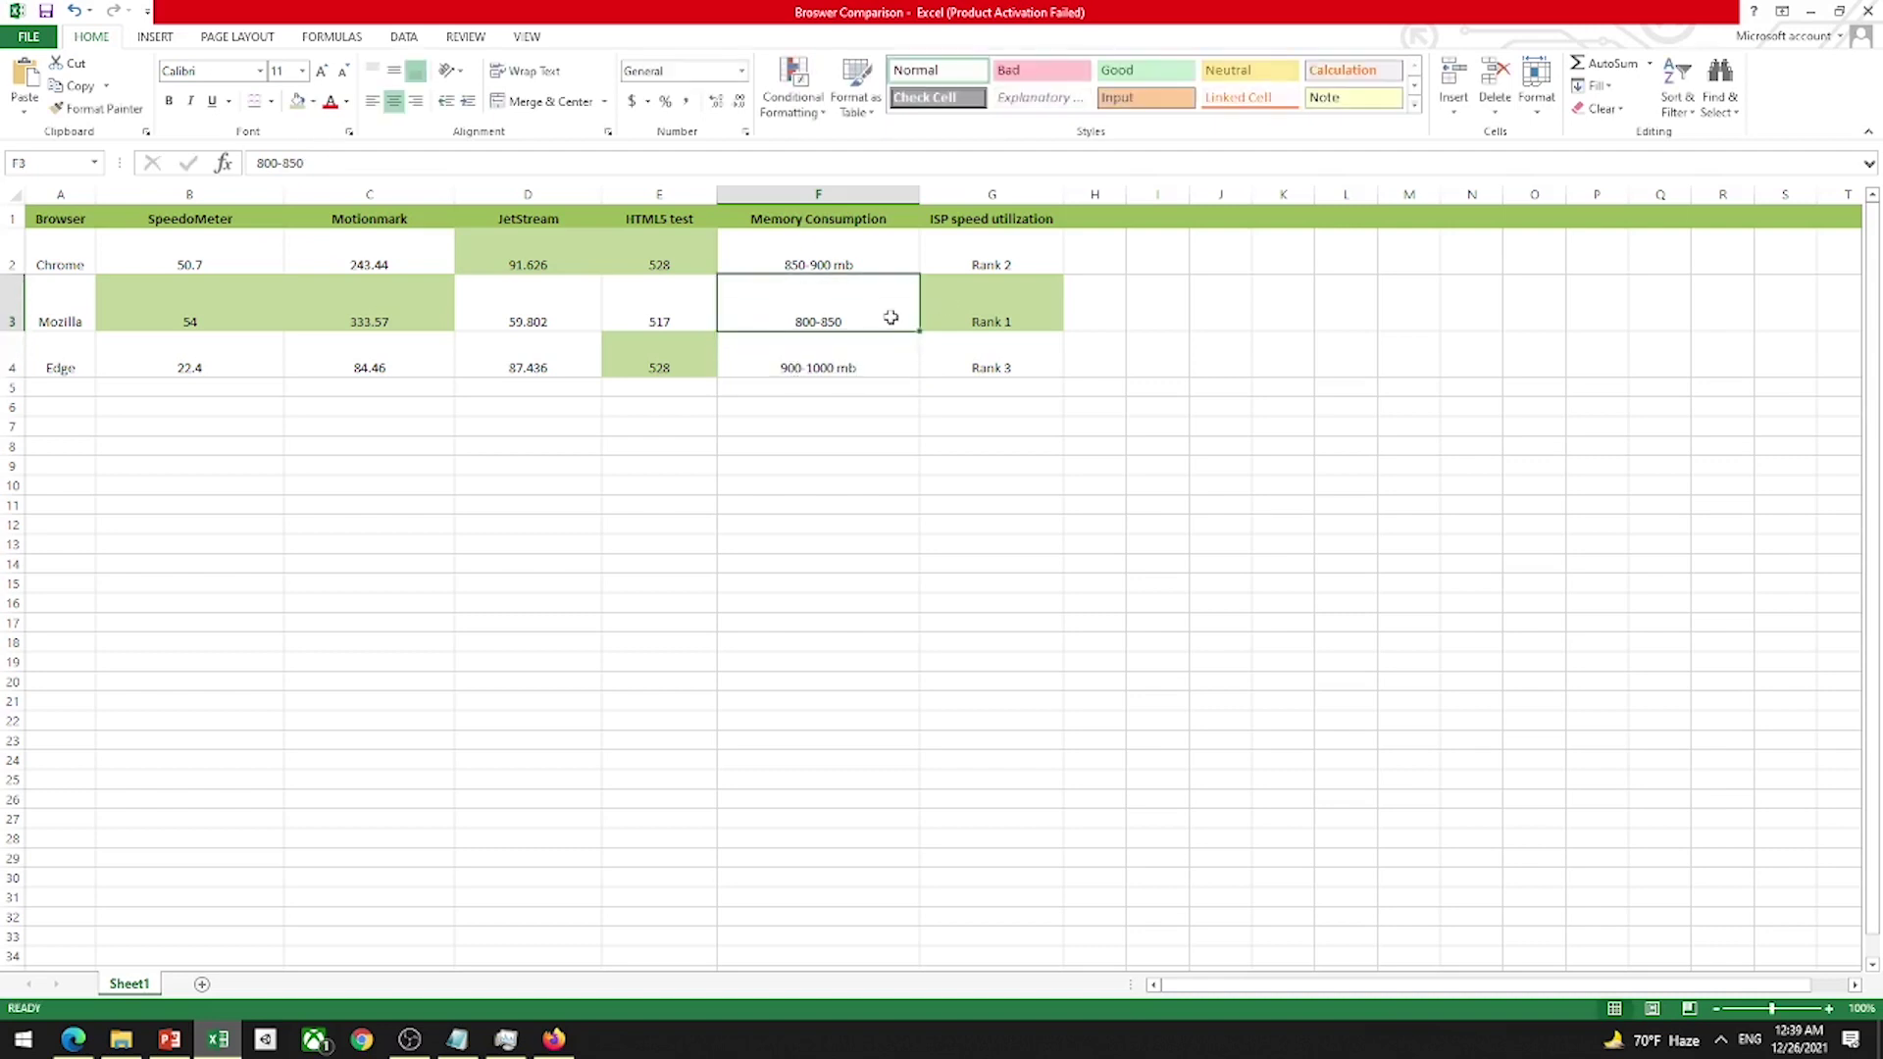
double_click(891, 317)
text(mb)
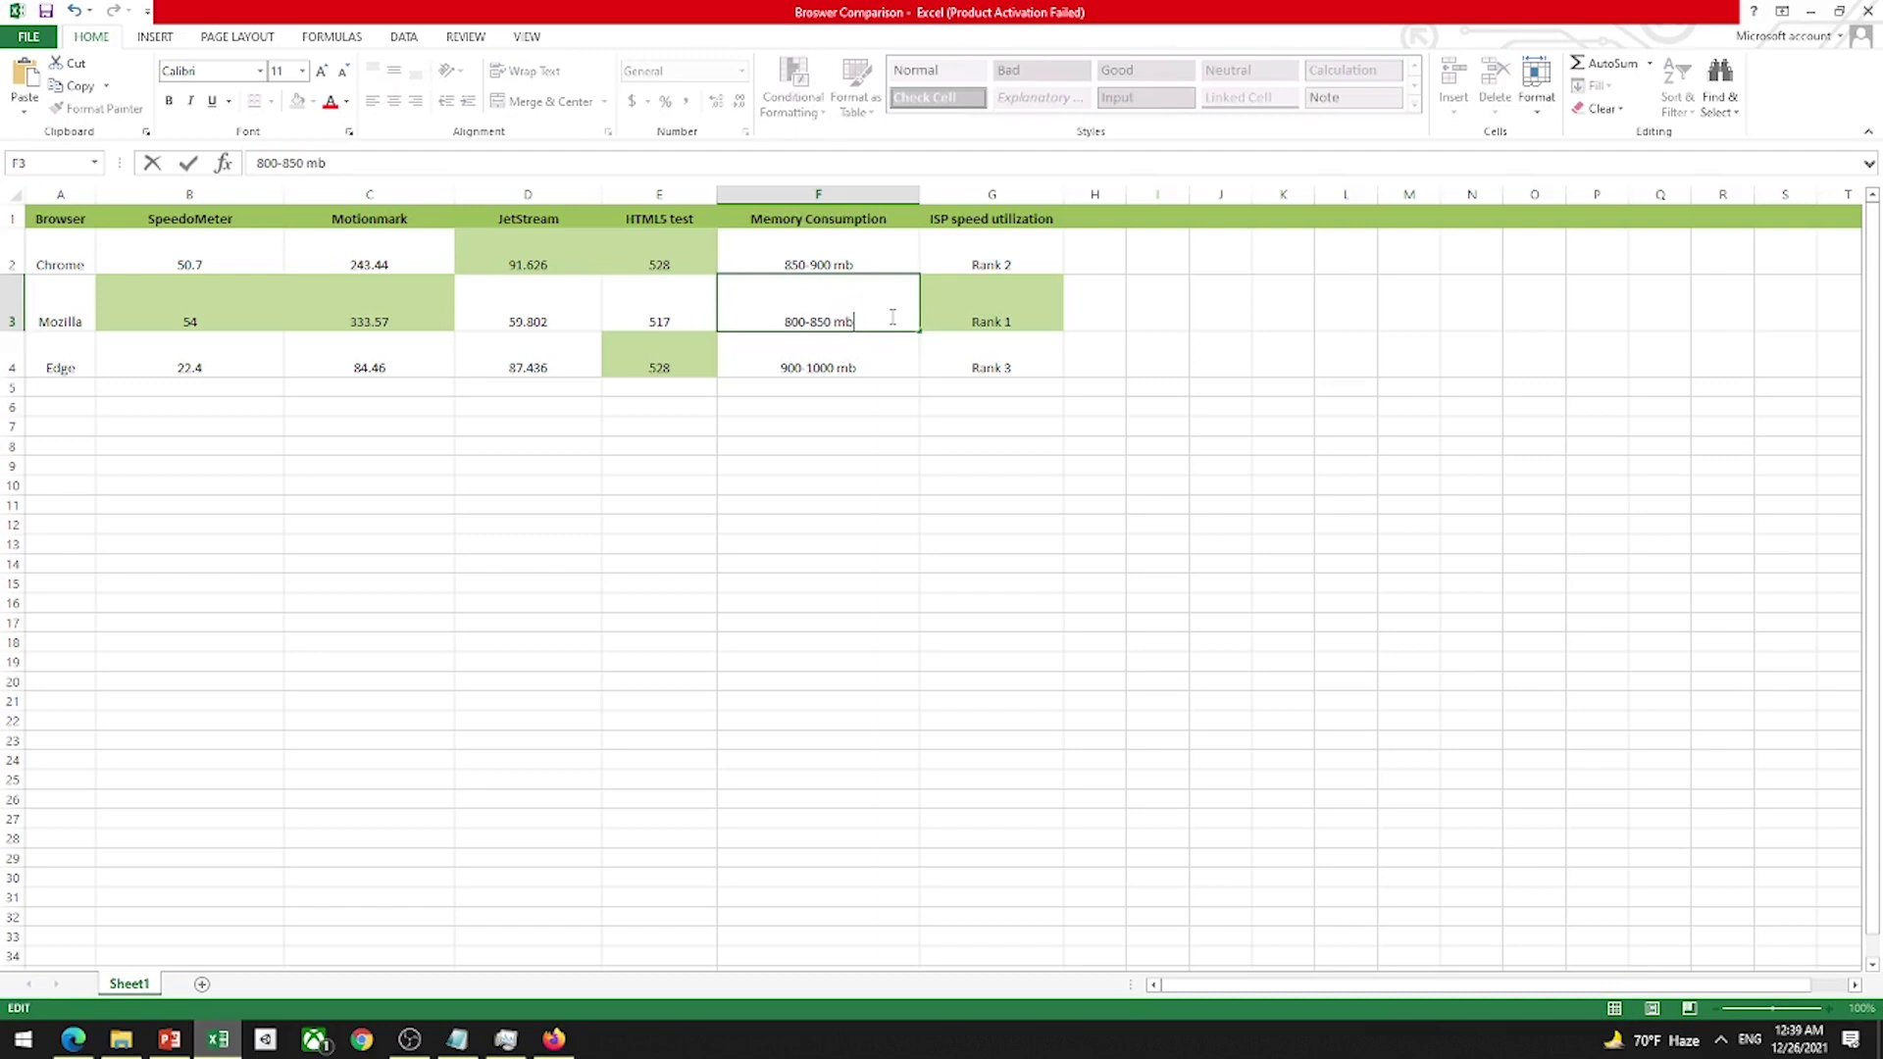
click(736, 471)
Step: Shade Mozilla's memory cell F3 green, then review cells B3, C3 and F3
click(842, 297)
click(296, 101)
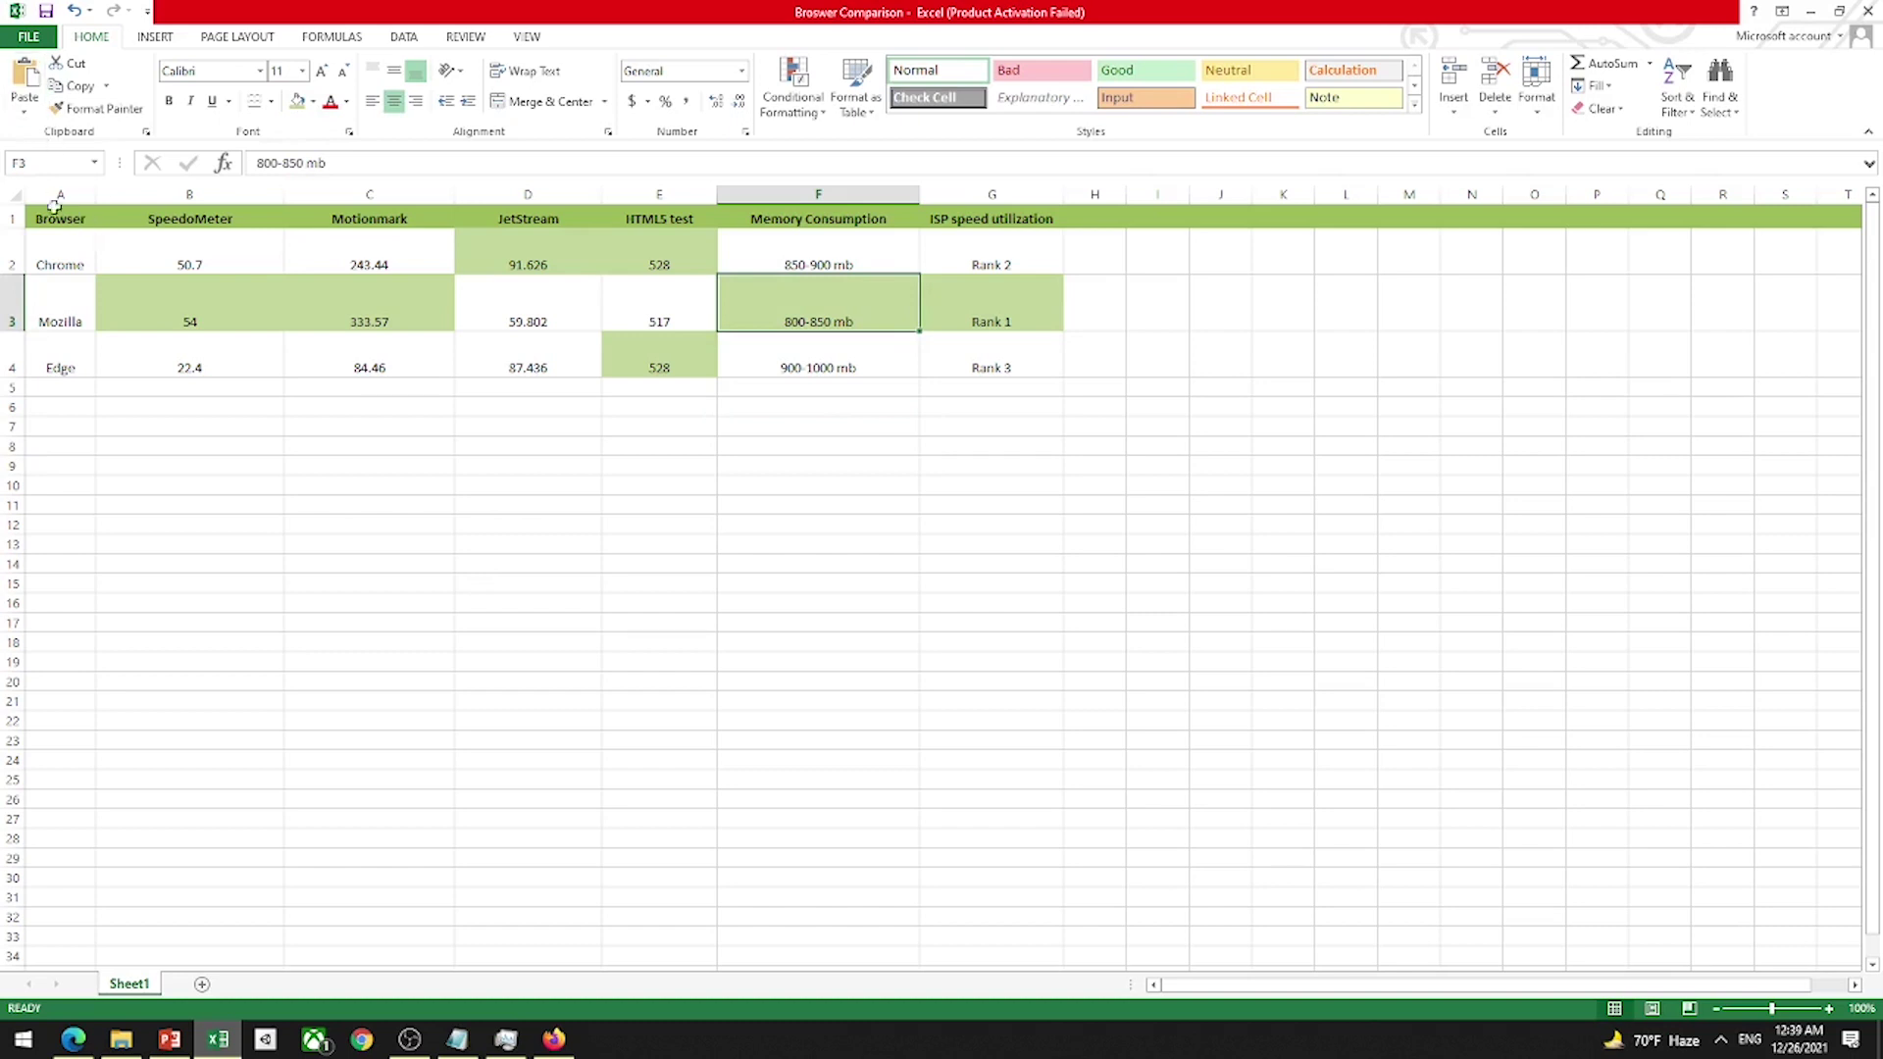
click(186, 315)
click(374, 311)
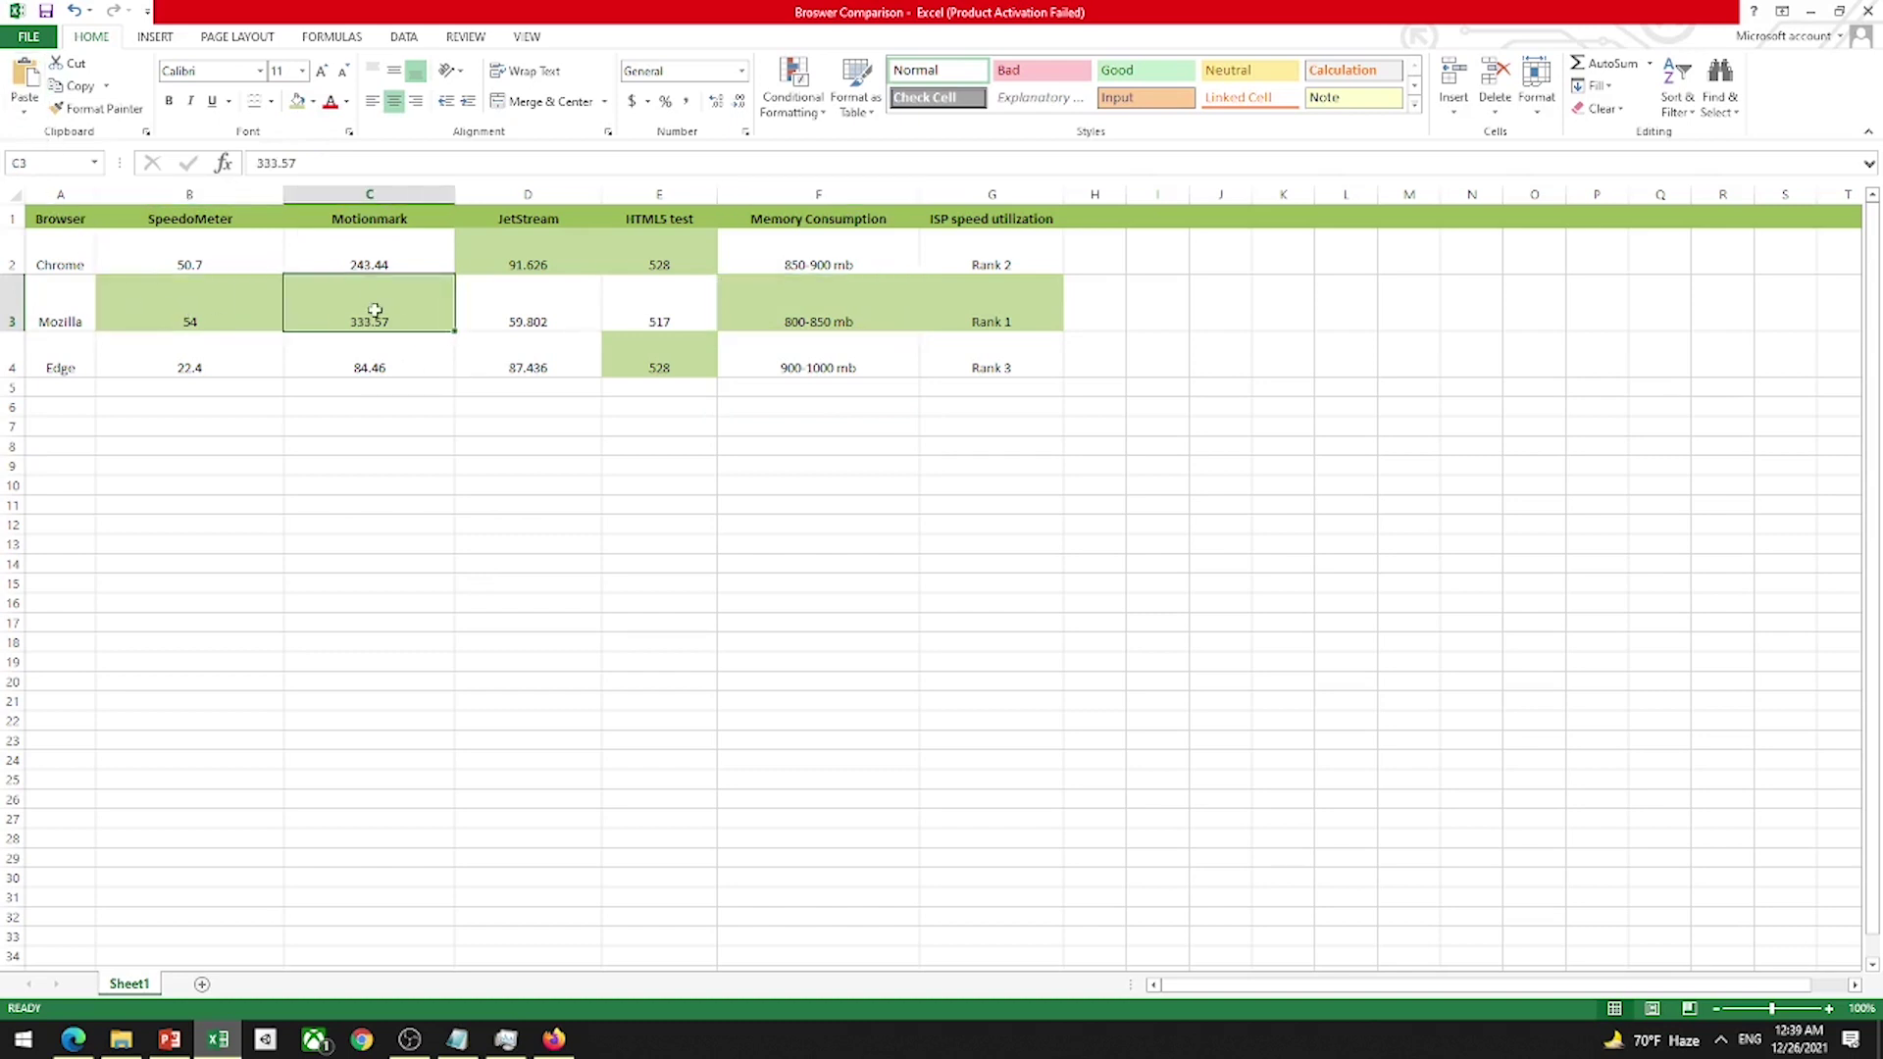
click(796, 304)
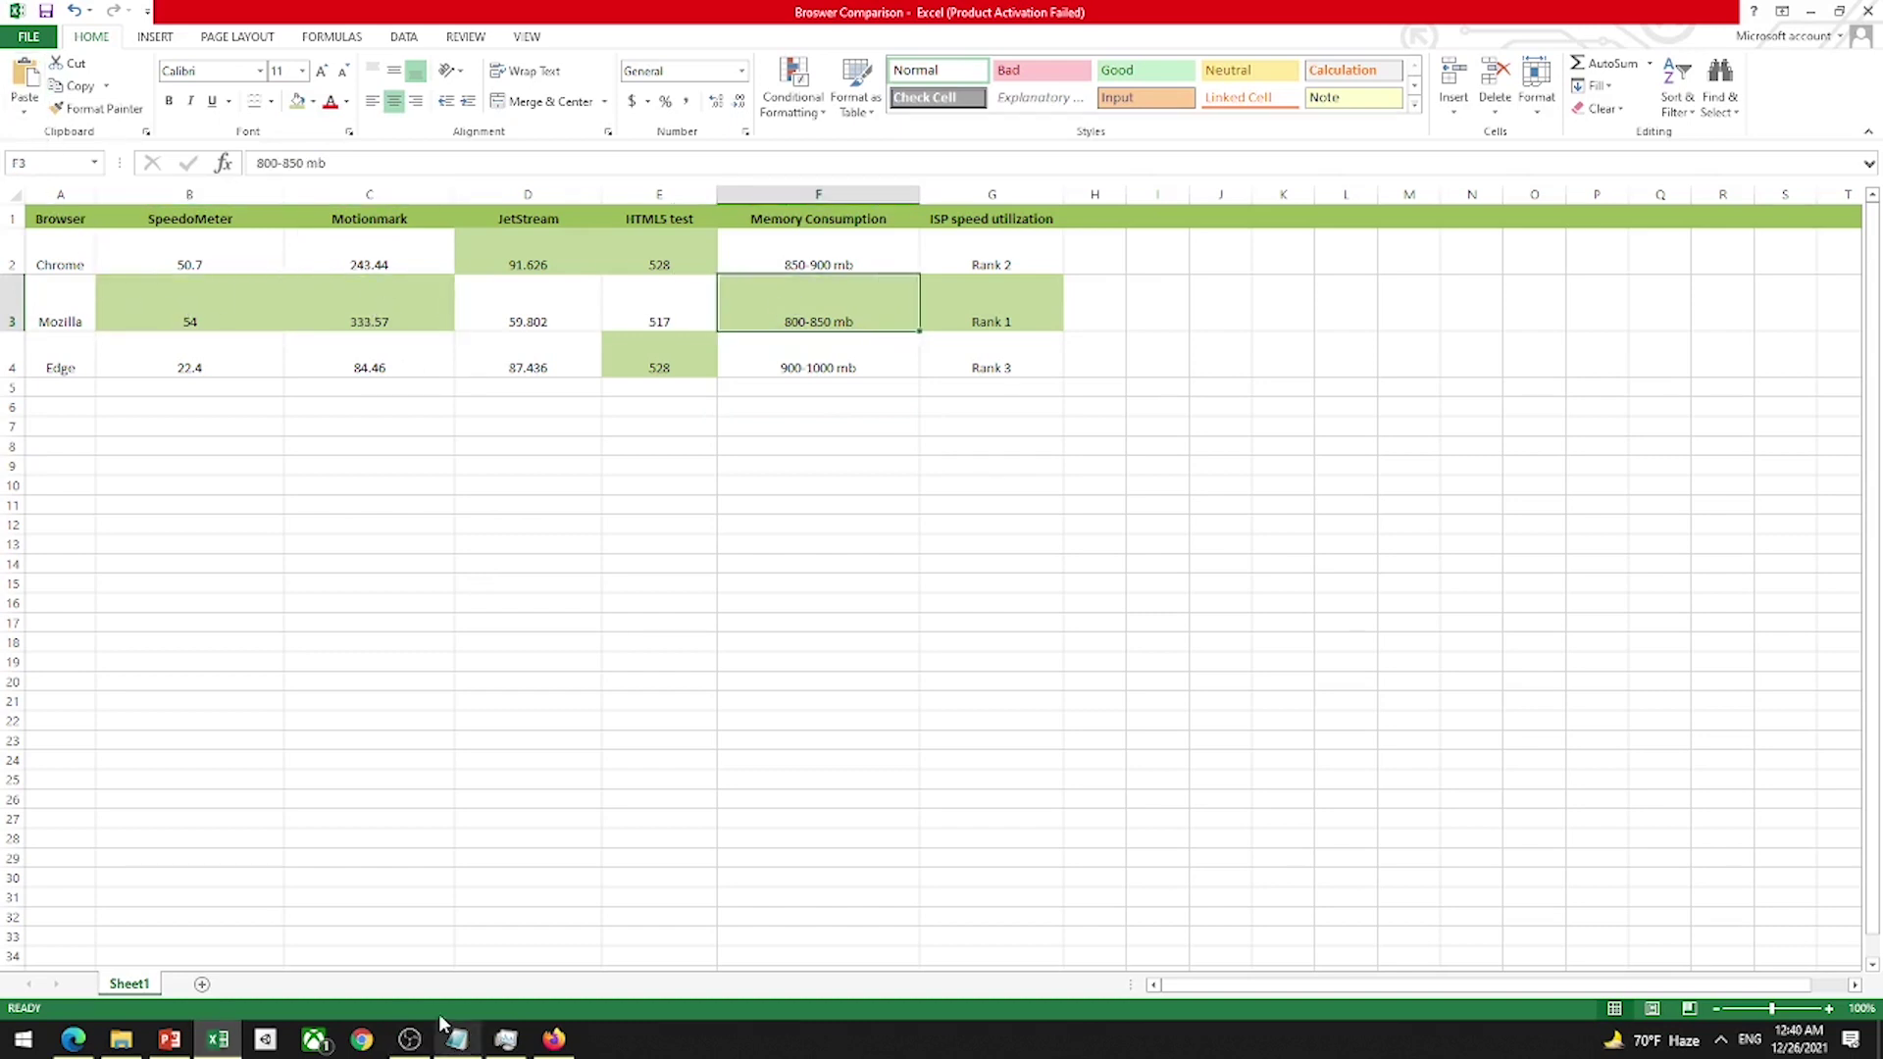
Step: Maximise Firefox and open the browserbench MotionMark site in a new tab
click(567, 1043)
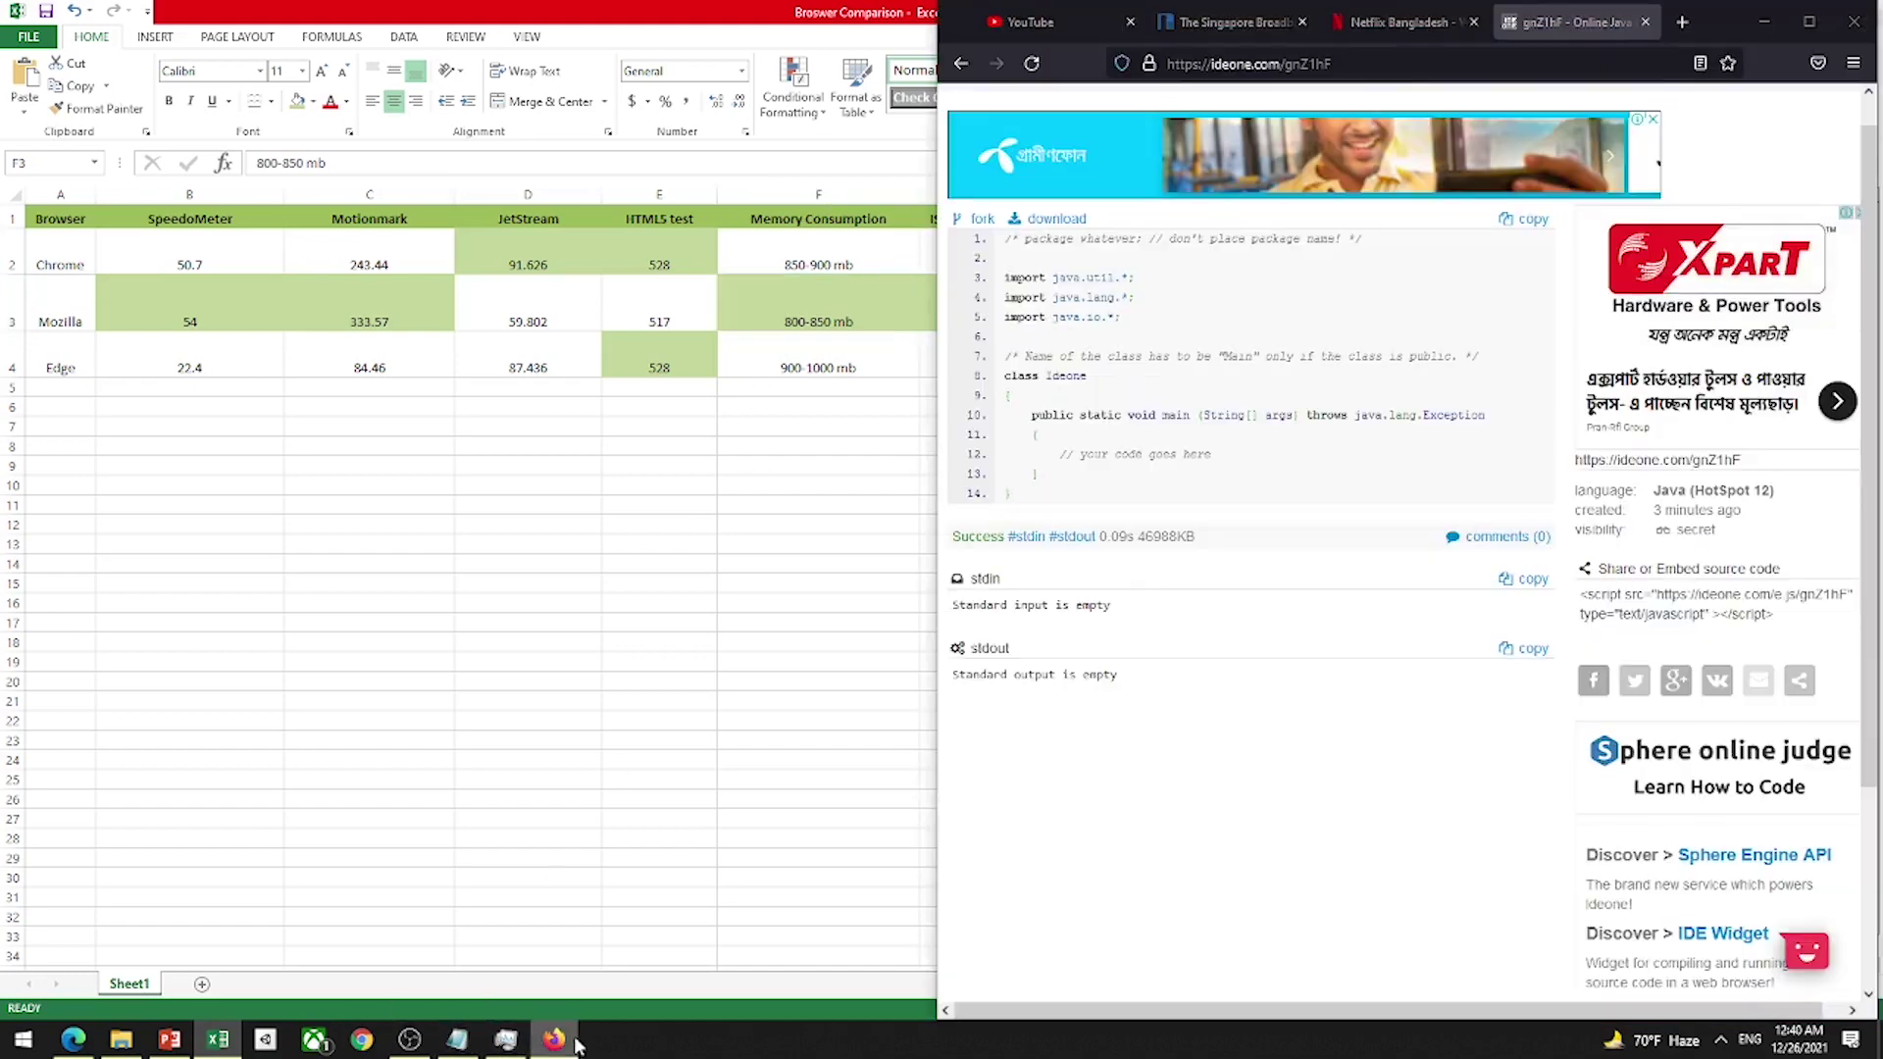
click(1809, 22)
click(894, 22)
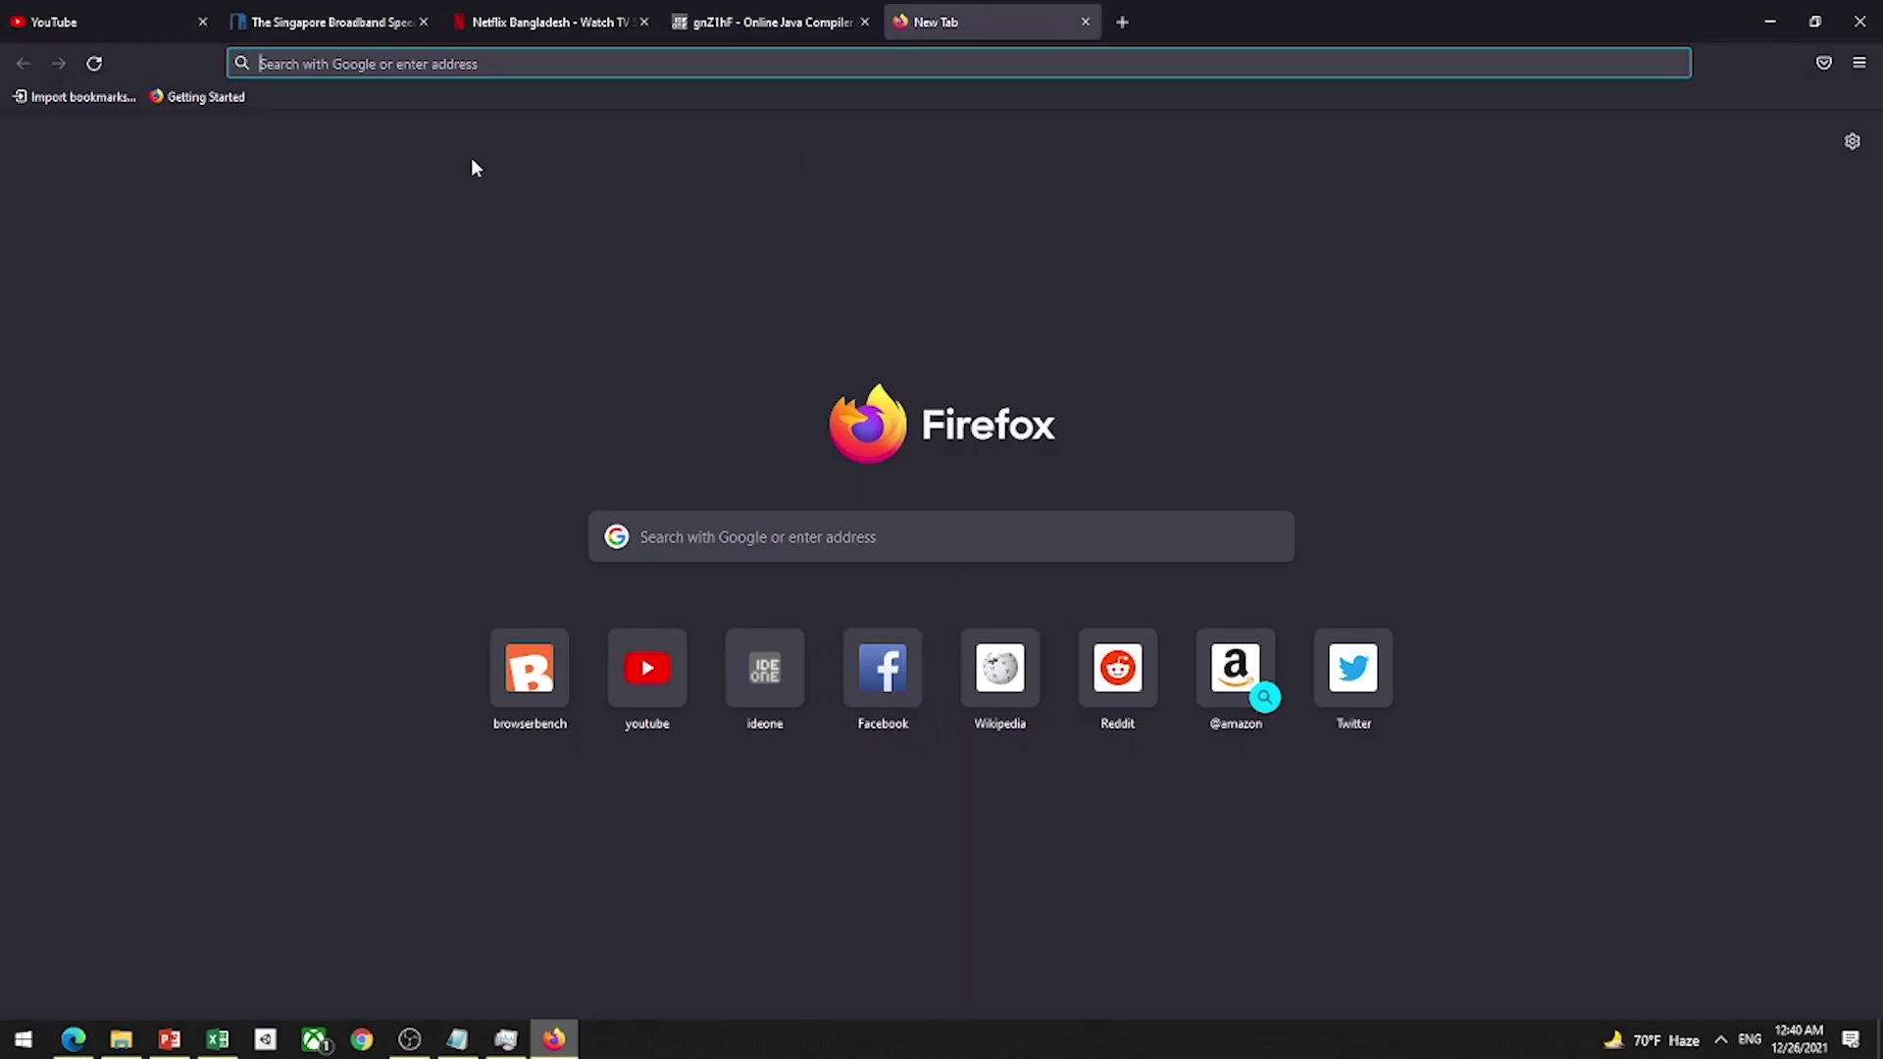
click(895, 225)
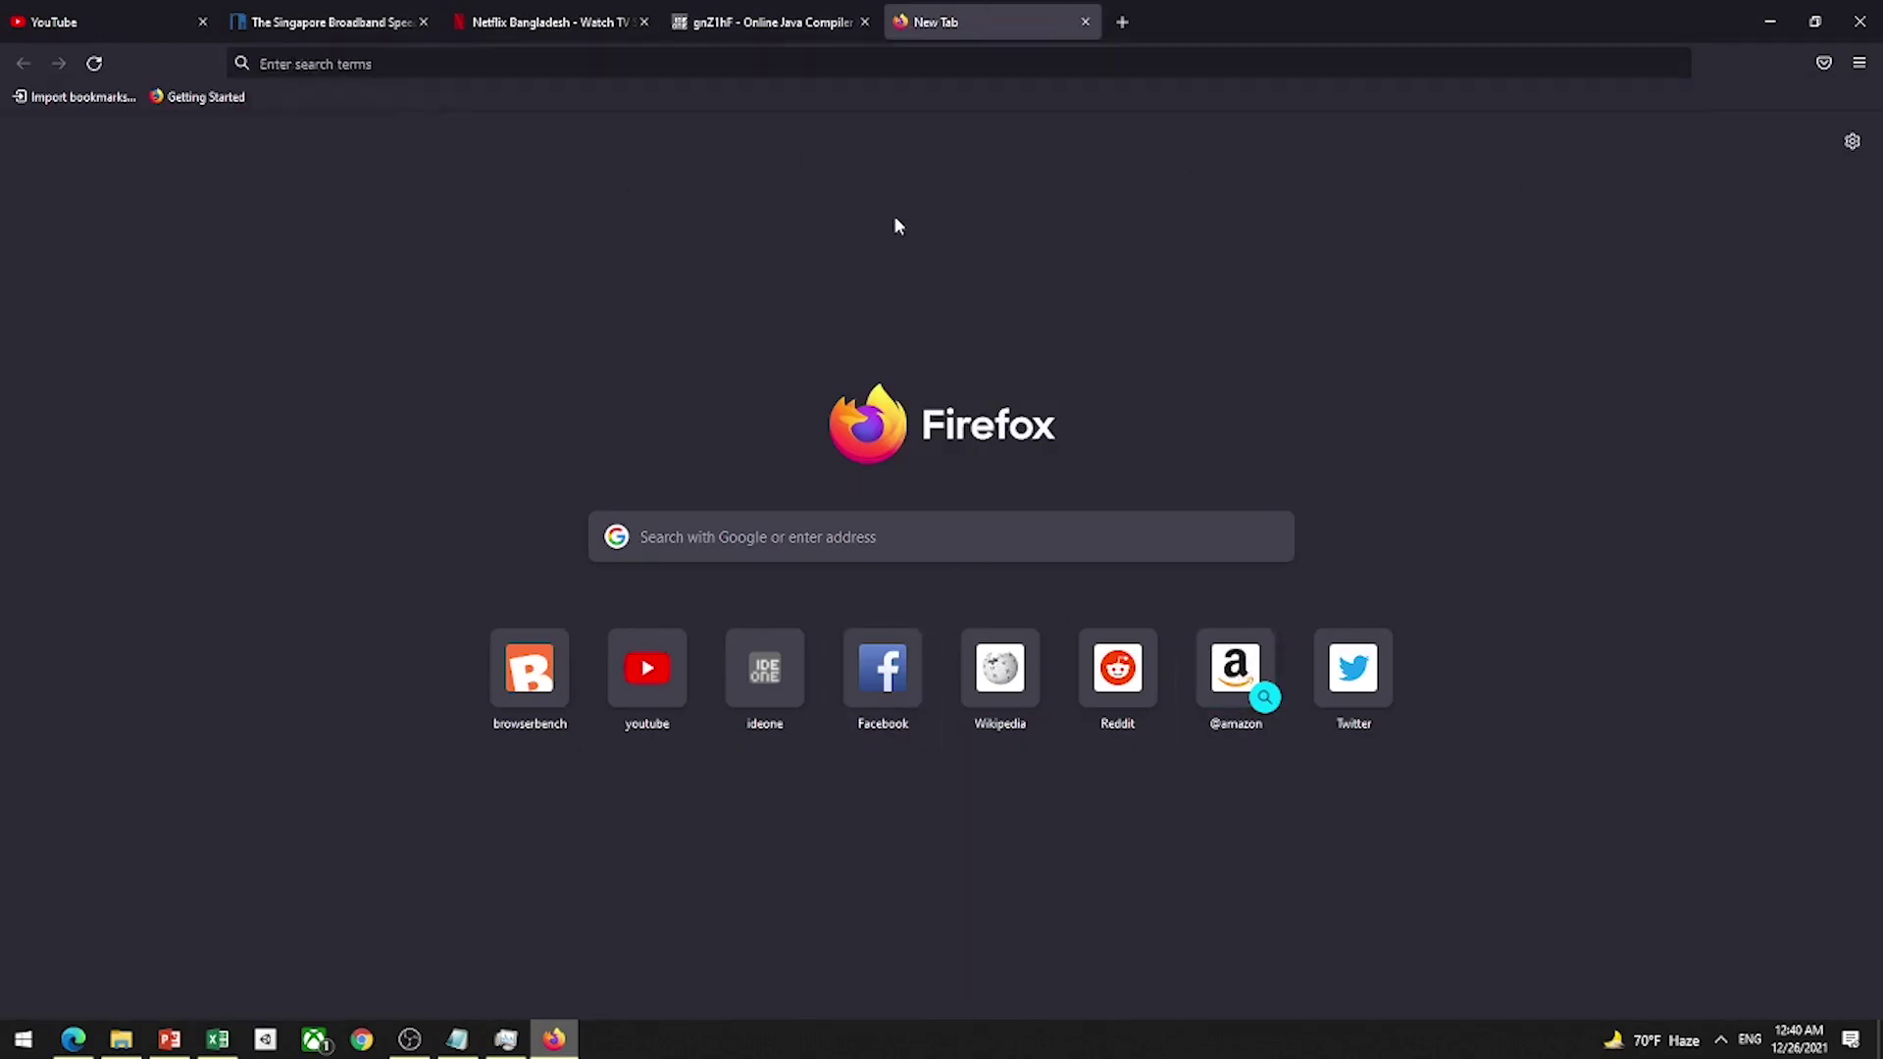
click(549, 669)
Step: Open Facebook, Wikipedia, Reddit and Twitter from the top sites in further new tabs
click(1123, 21)
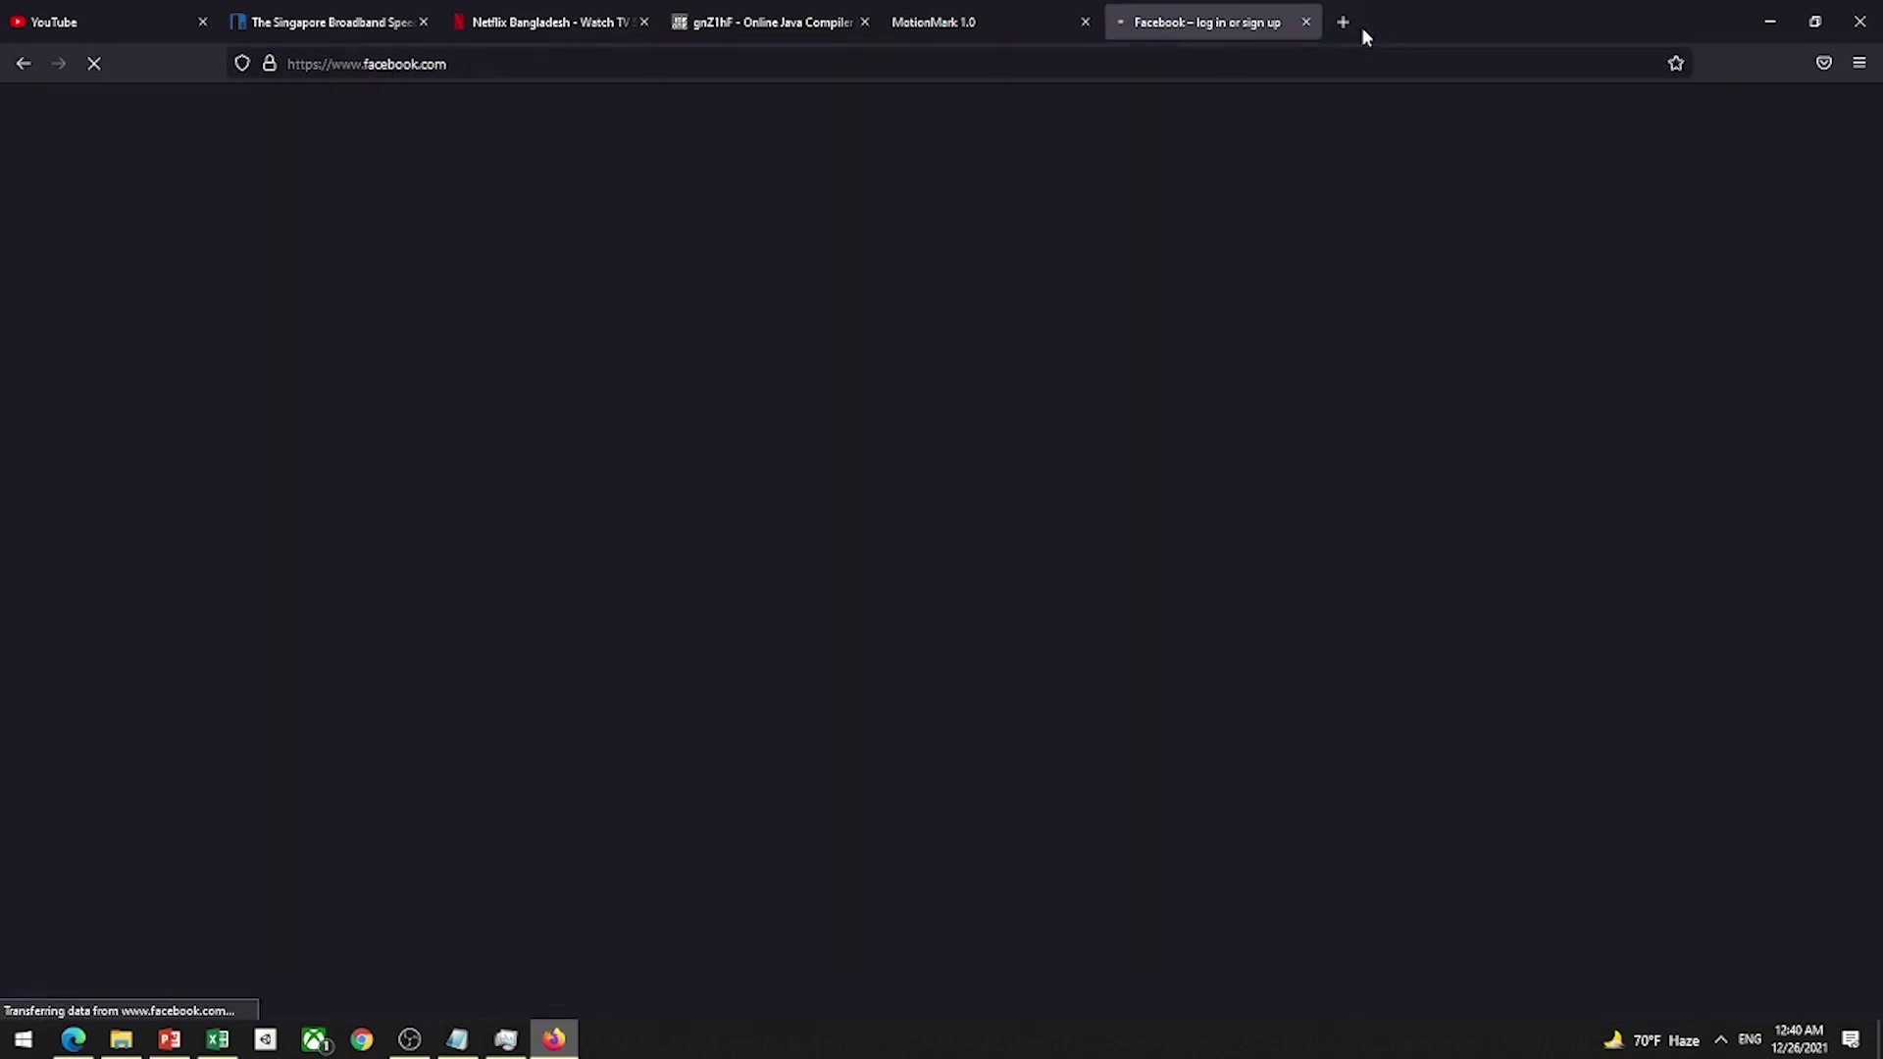
click(1345, 24)
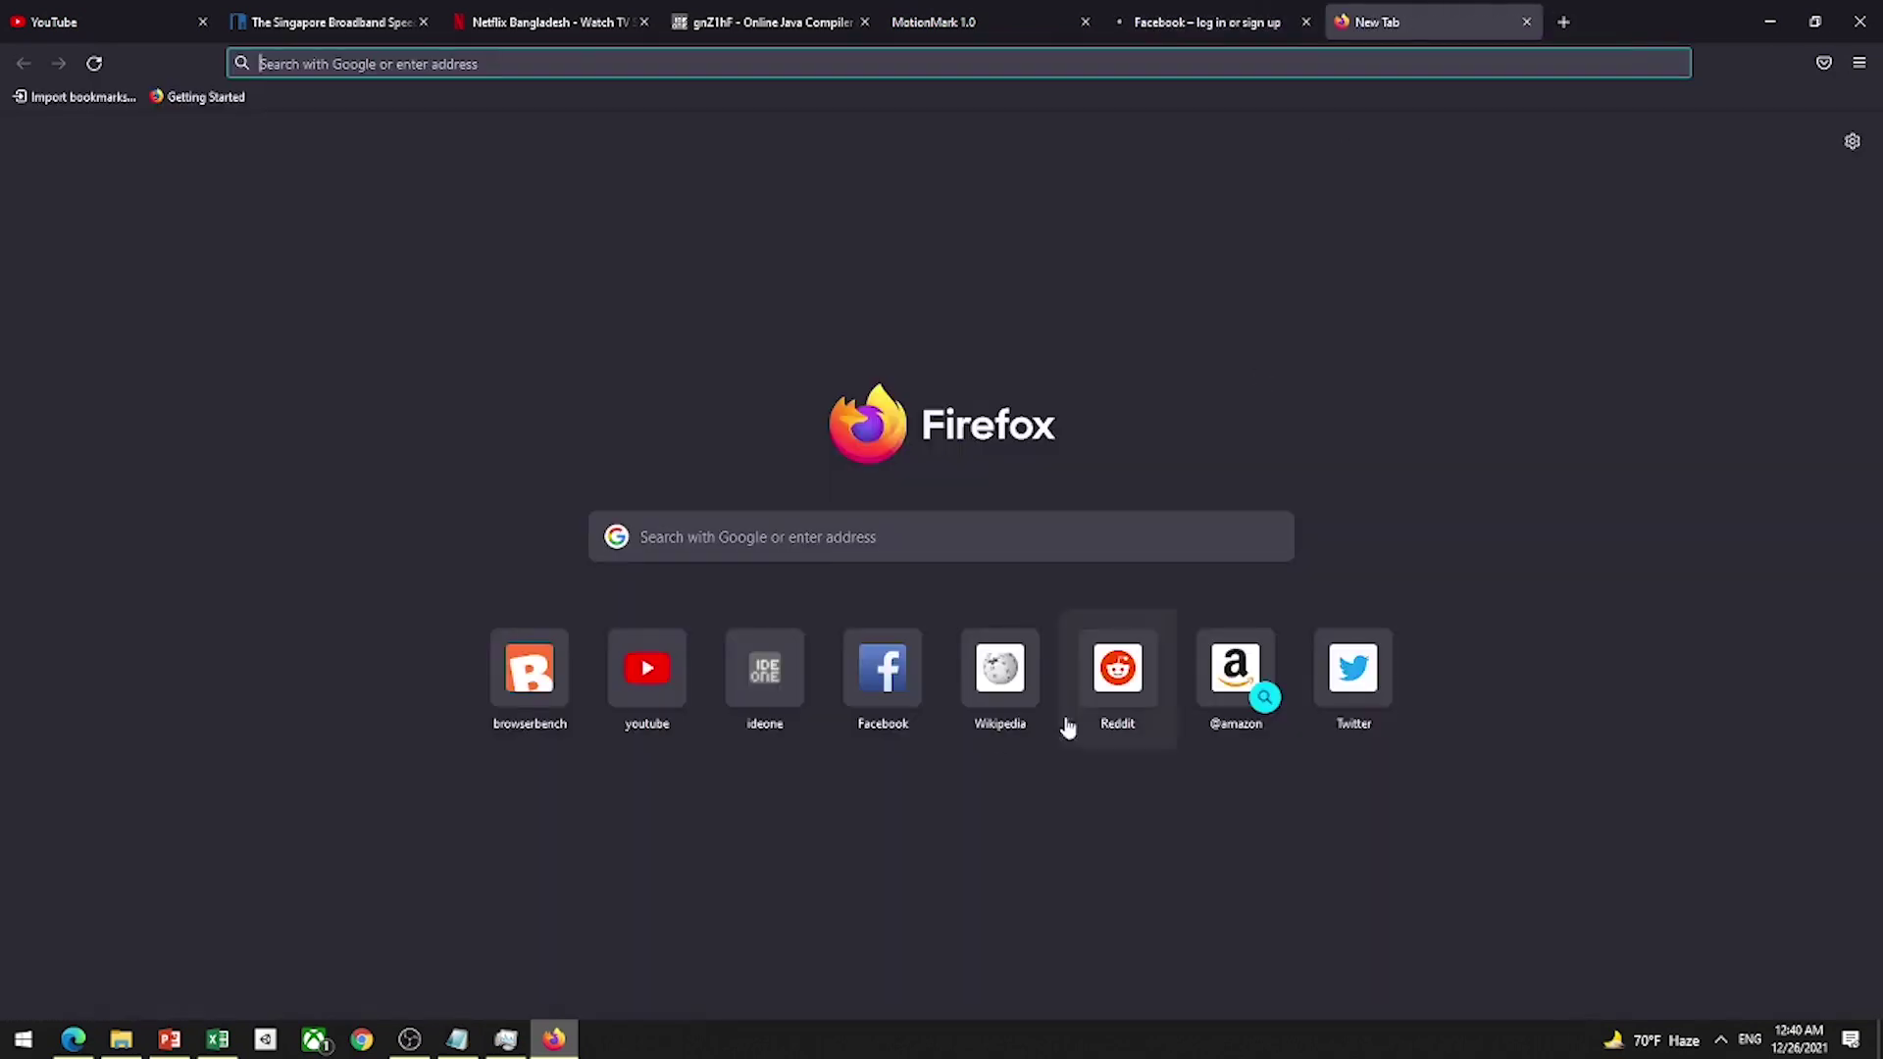
click(1017, 701)
click(1563, 21)
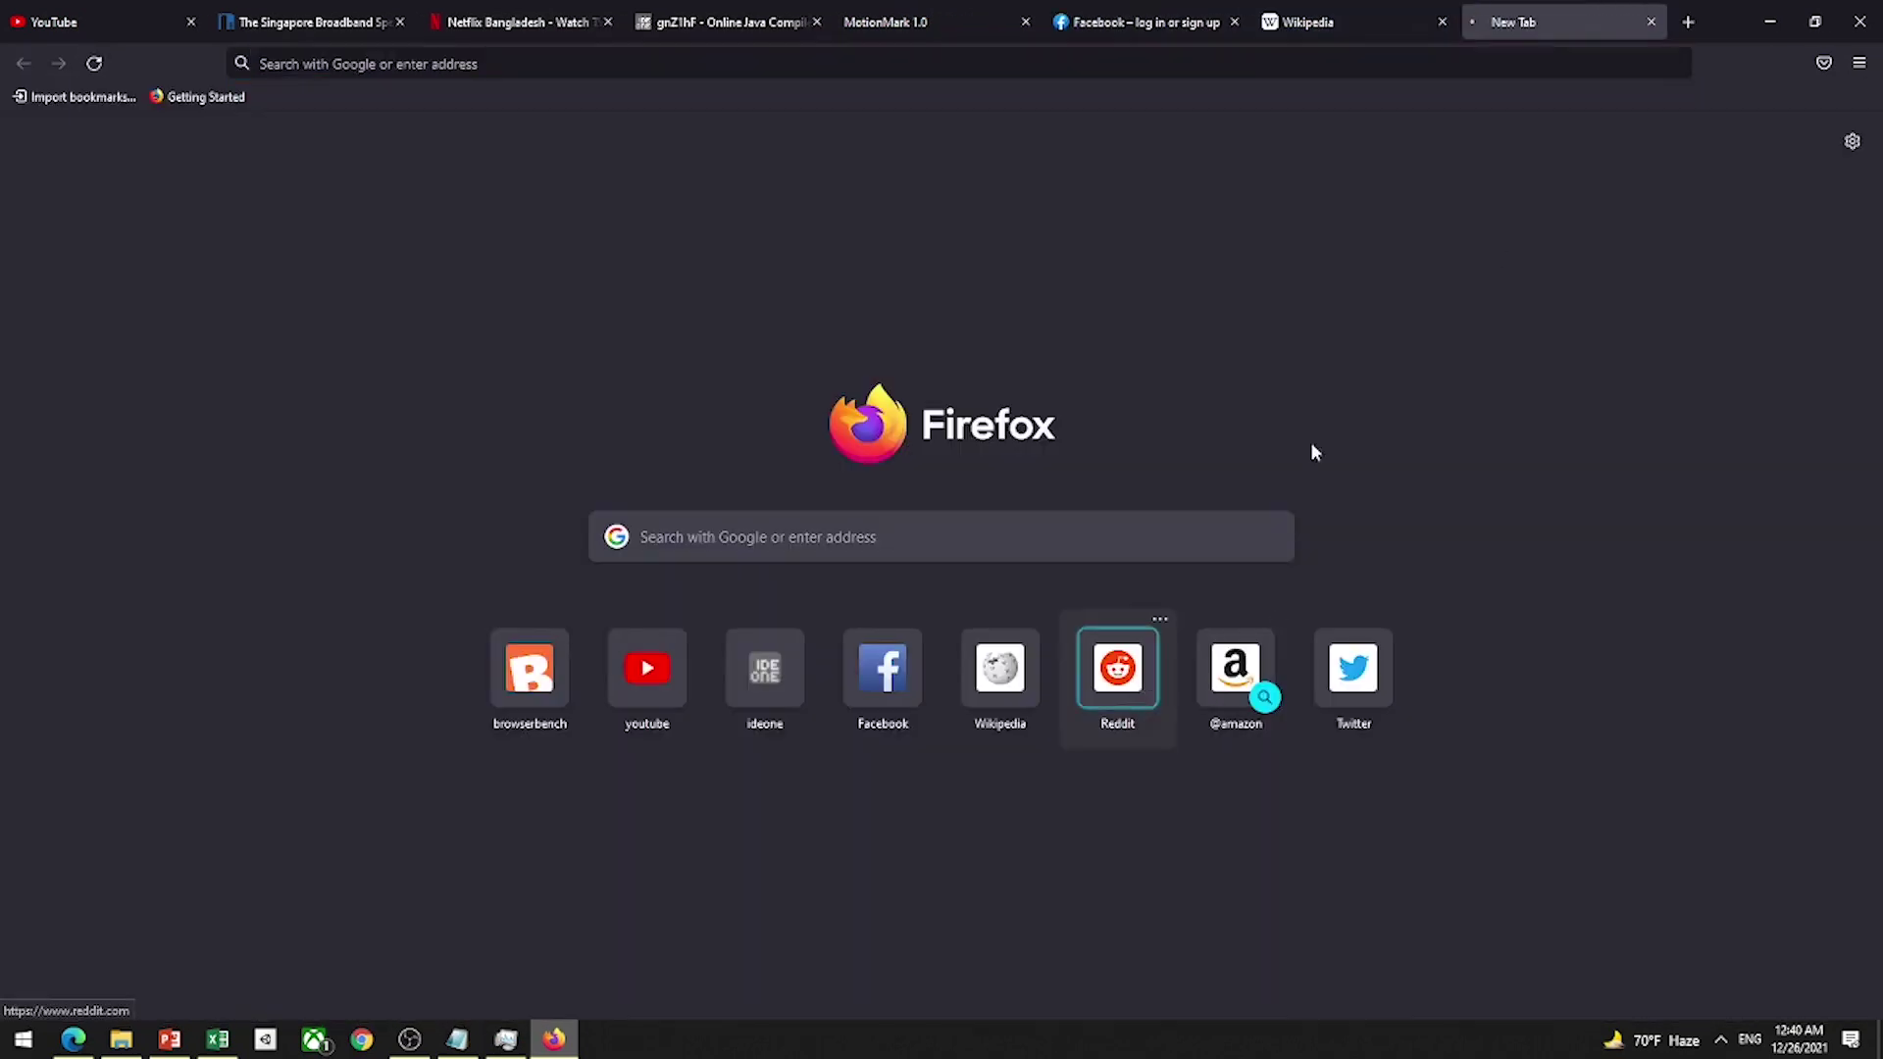
click(1688, 21)
click(1235, 669)
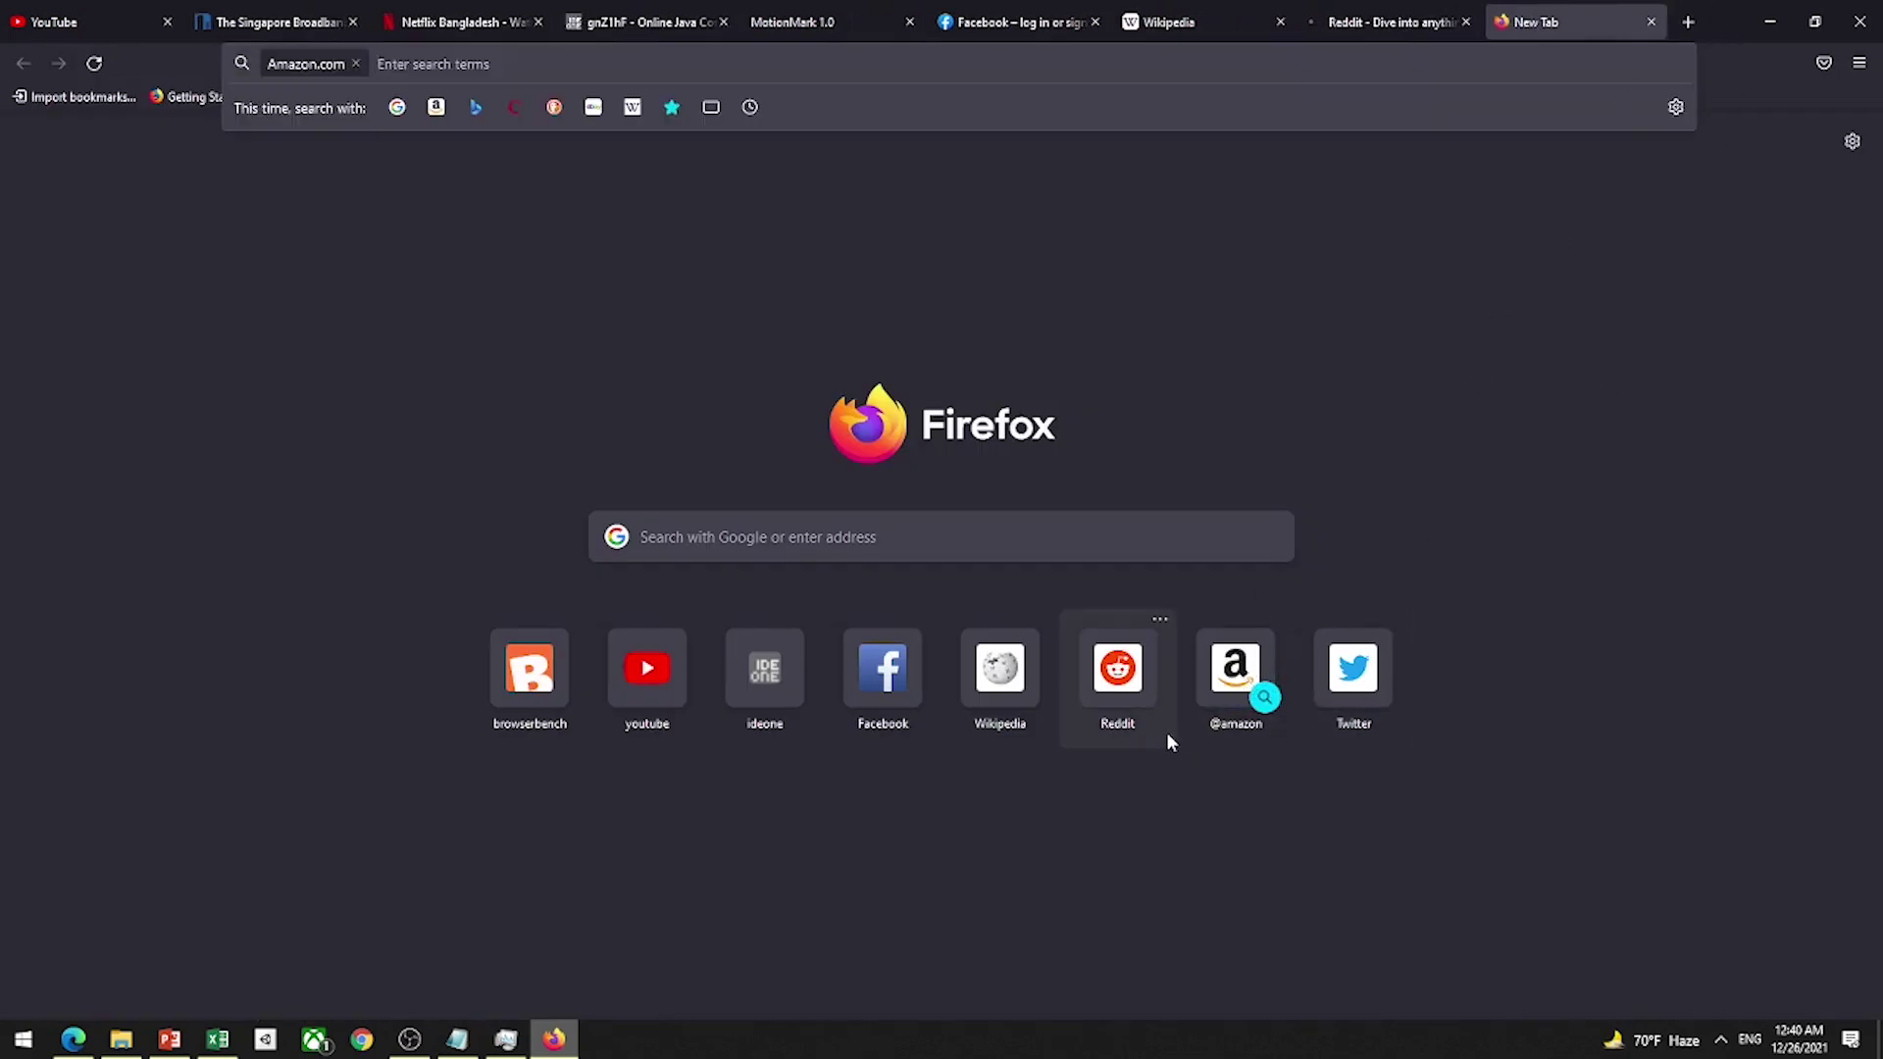
click(1354, 667)
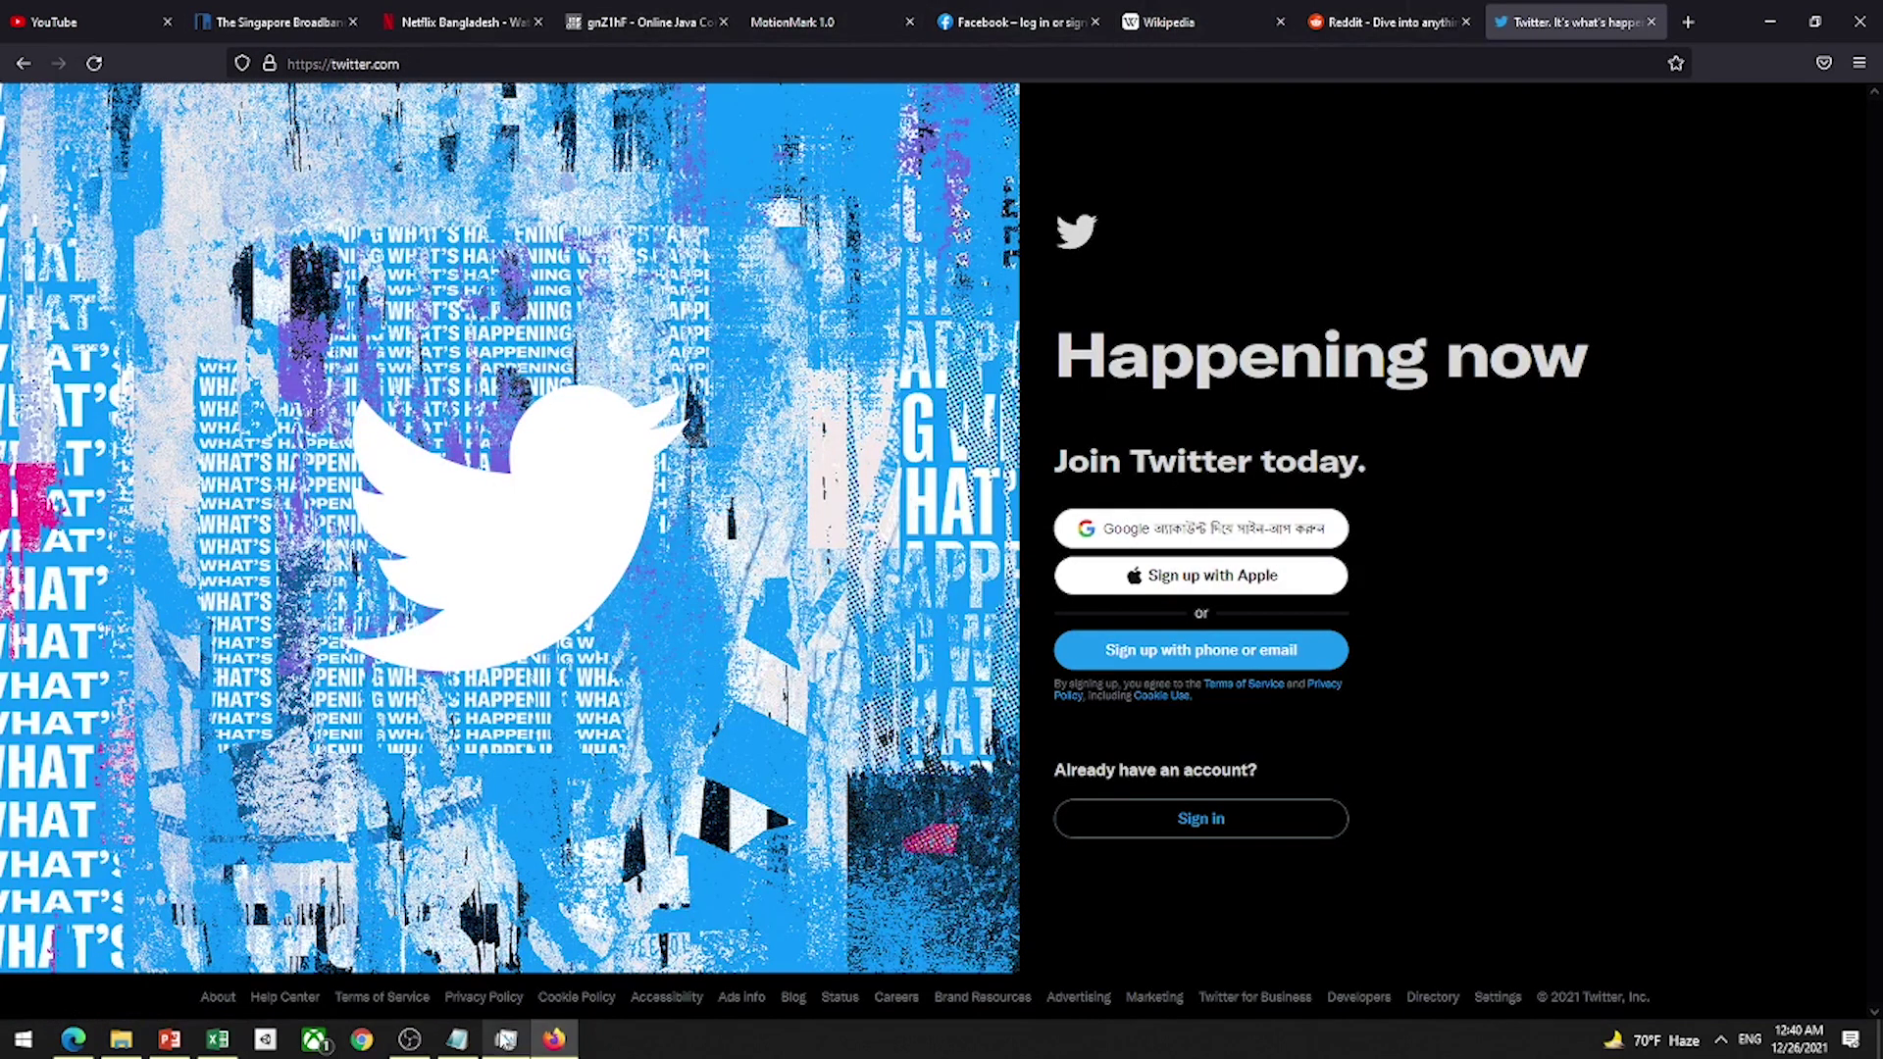
Step: Compare Firefox and Edge memory in Task Manager, close the Edge speed test window, and return to Firefox
click(506, 1039)
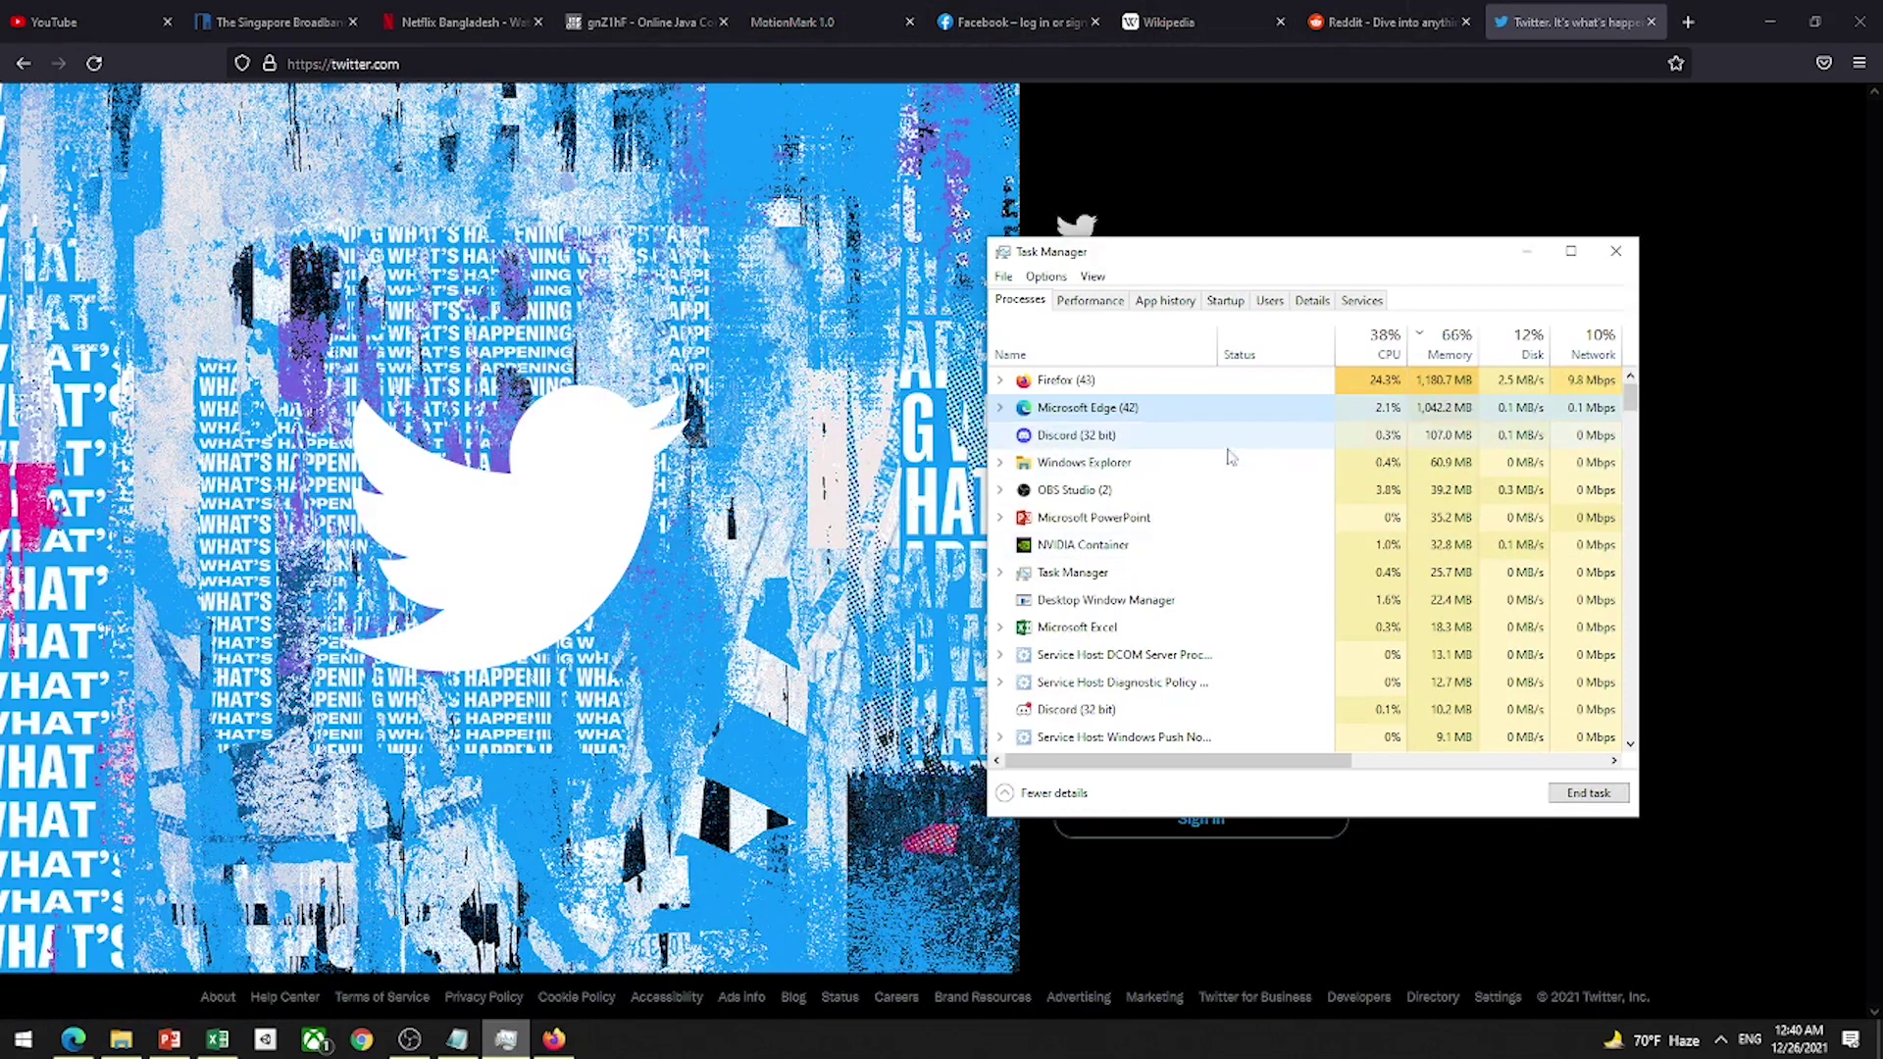
click(1420, 382)
click(1419, 407)
click(89, 1046)
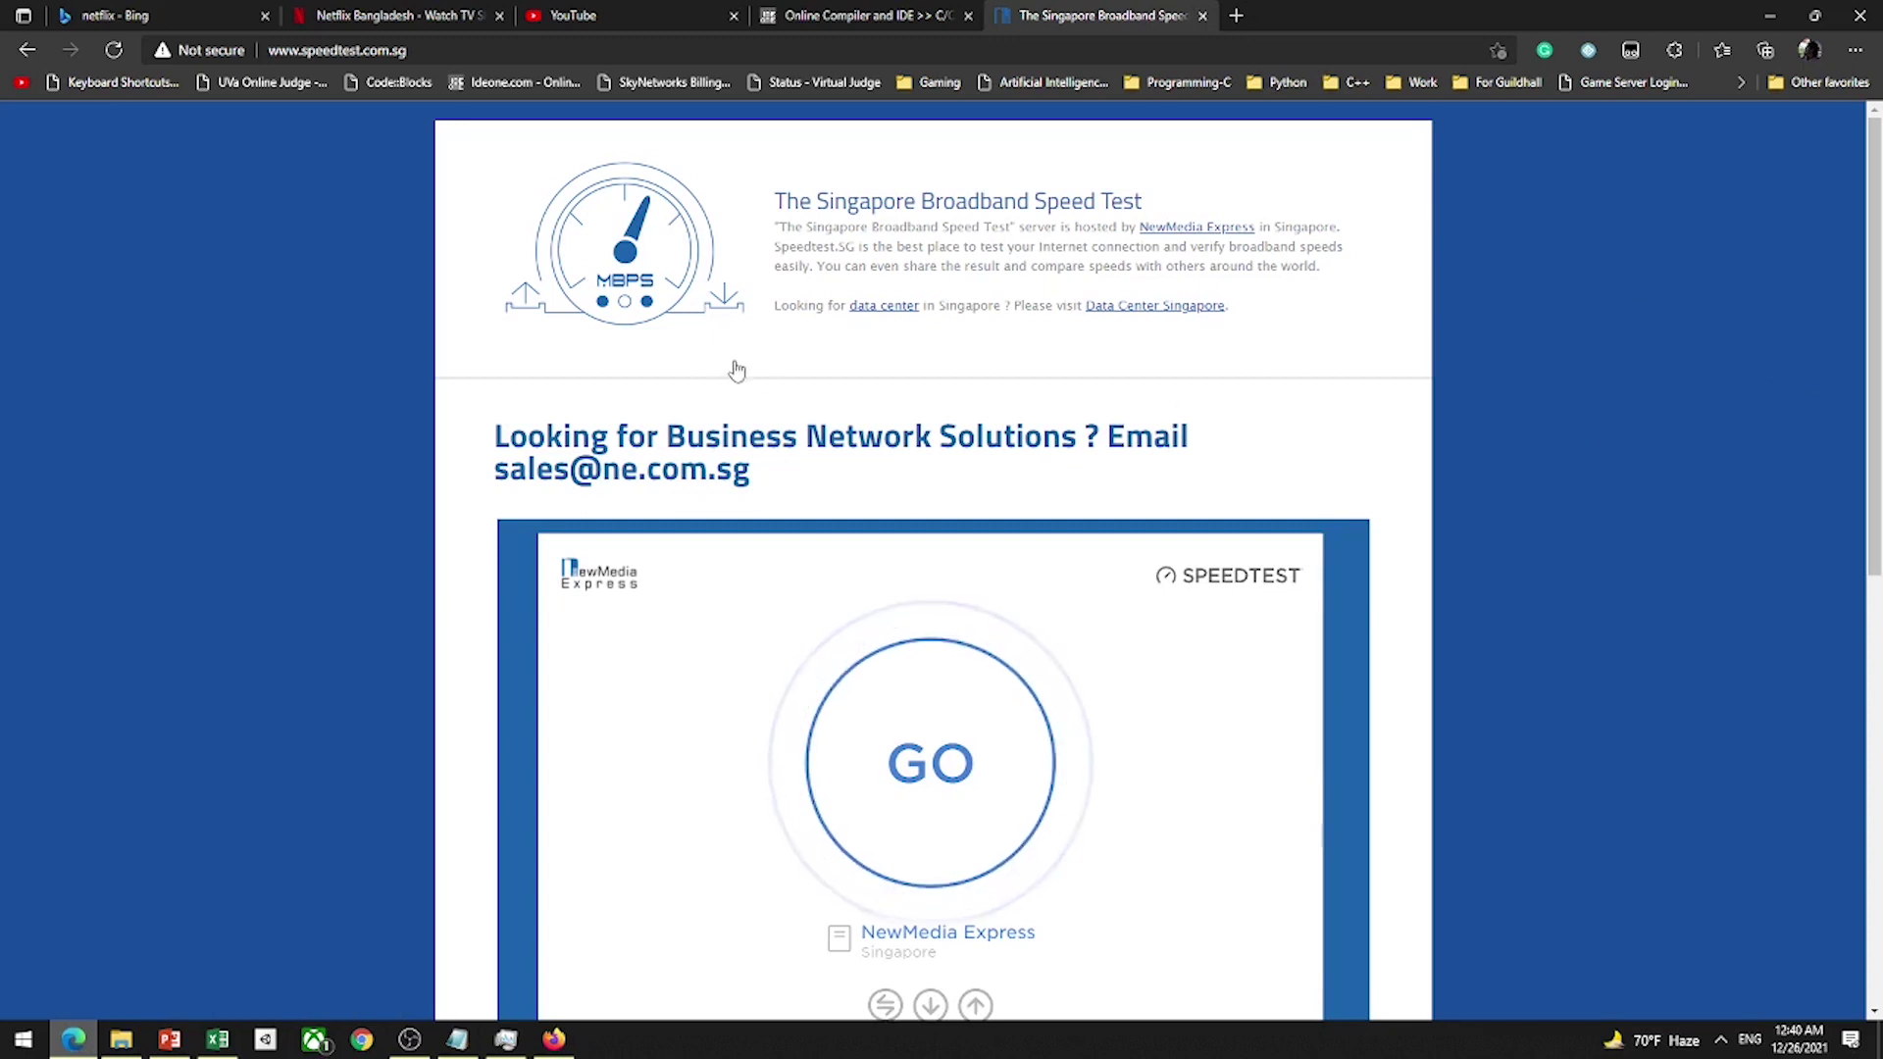
scroll(932, 589, down, 4)
scroll(932, 589, up, 4)
click(1860, 14)
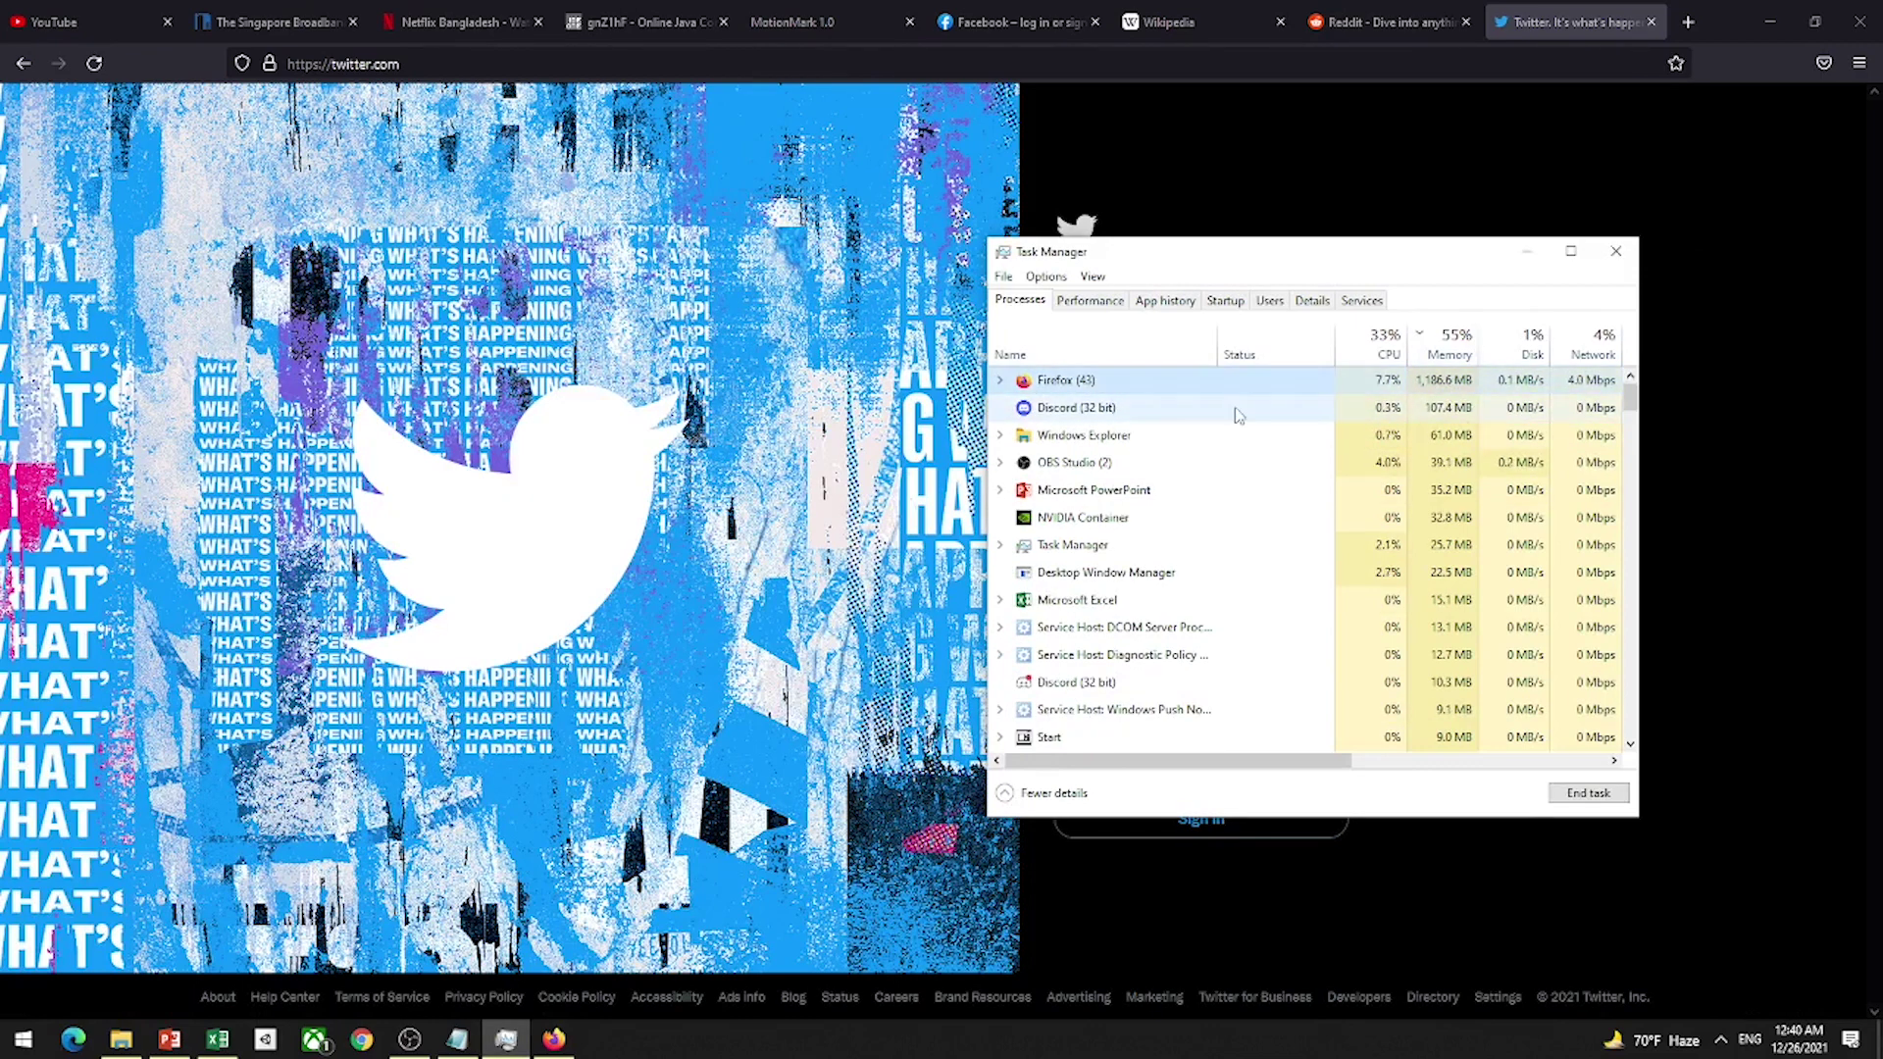
click(1360, 160)
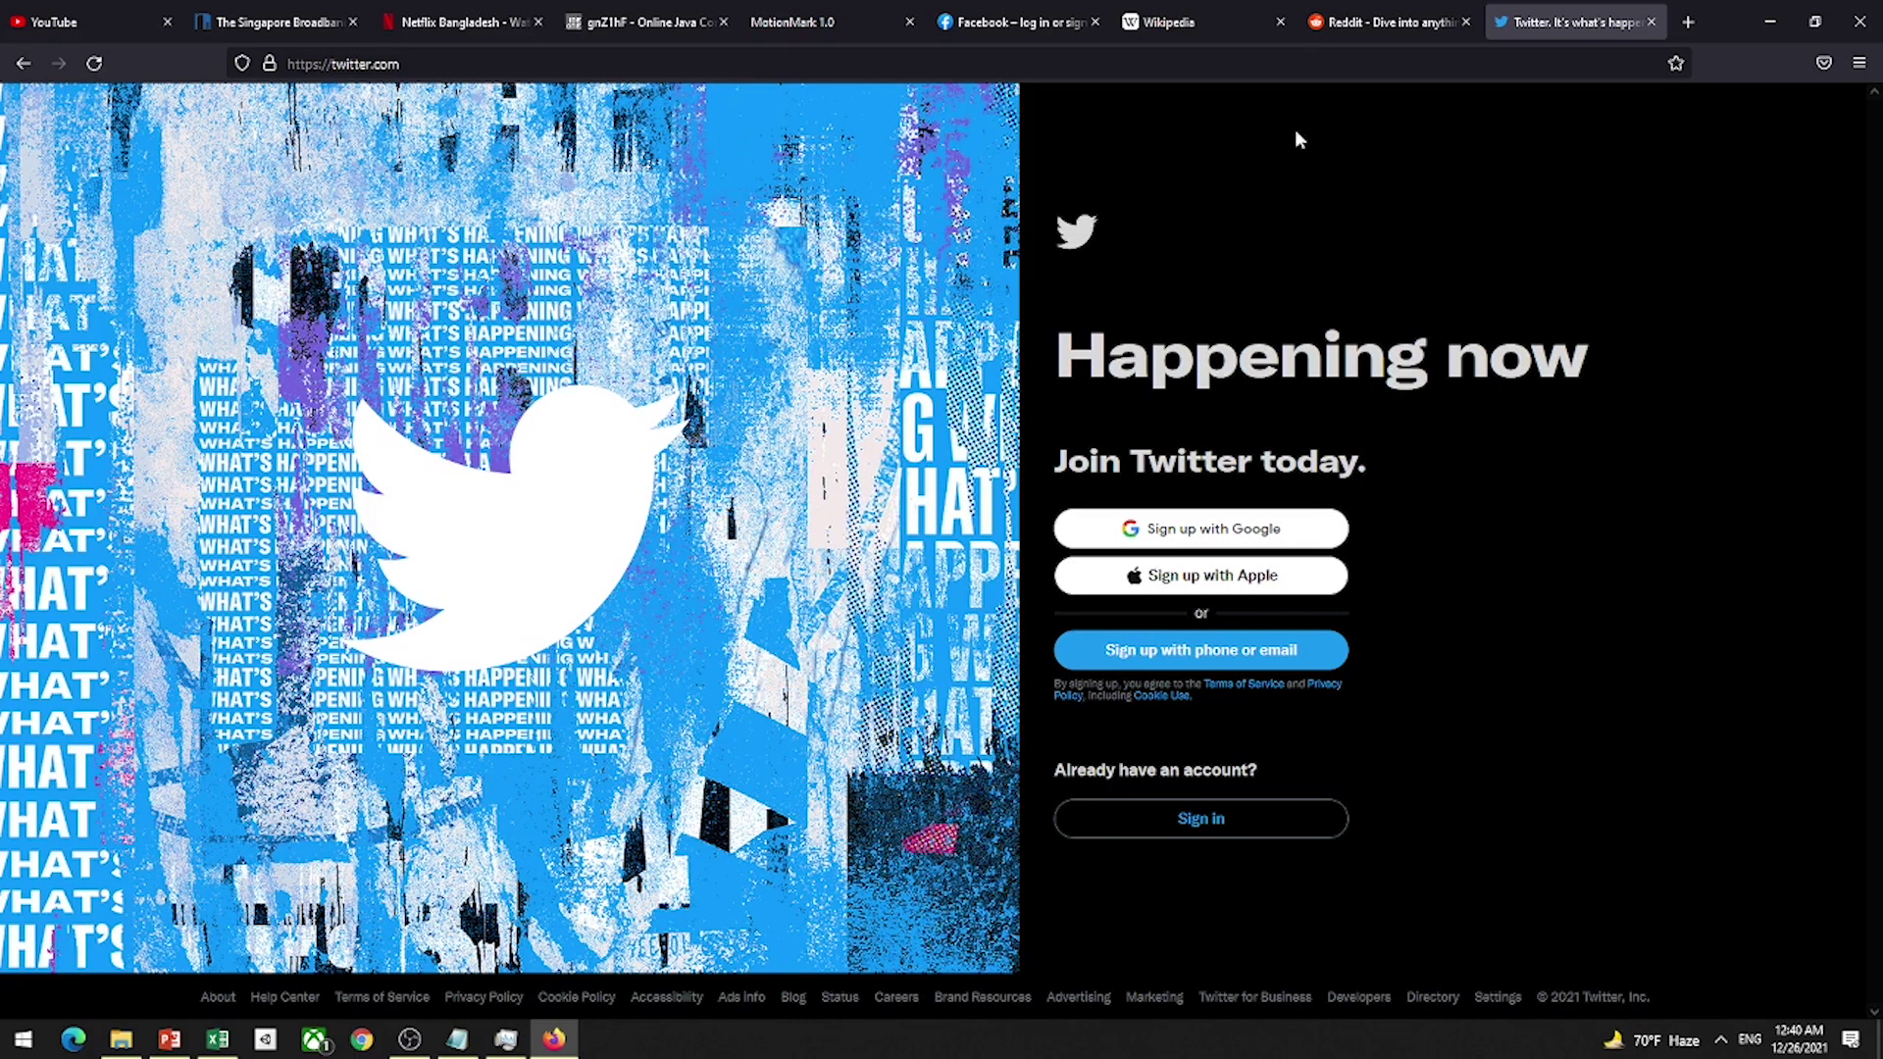
Step: Close Firefox and Task Manager, then select the Mozilla and Edge name cells A3 and A4
click(1860, 21)
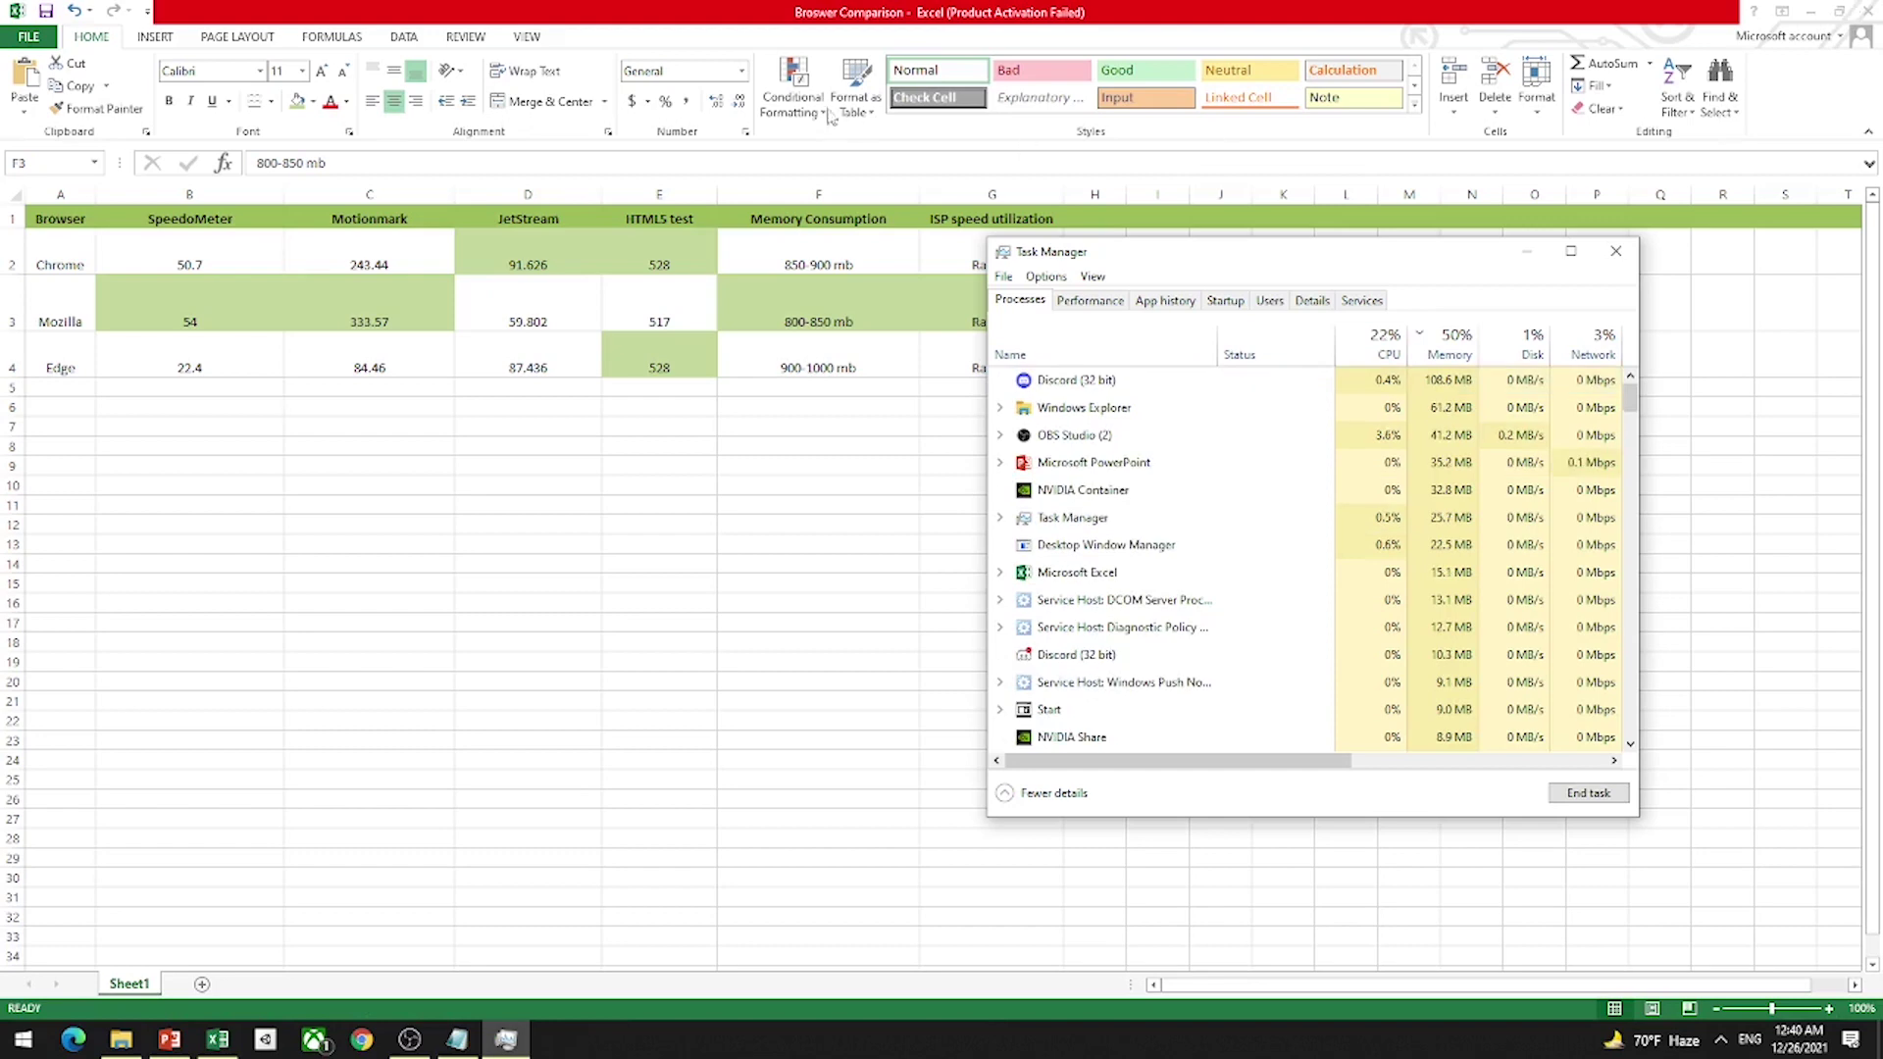
click(1614, 252)
click(67, 314)
click(51, 359)
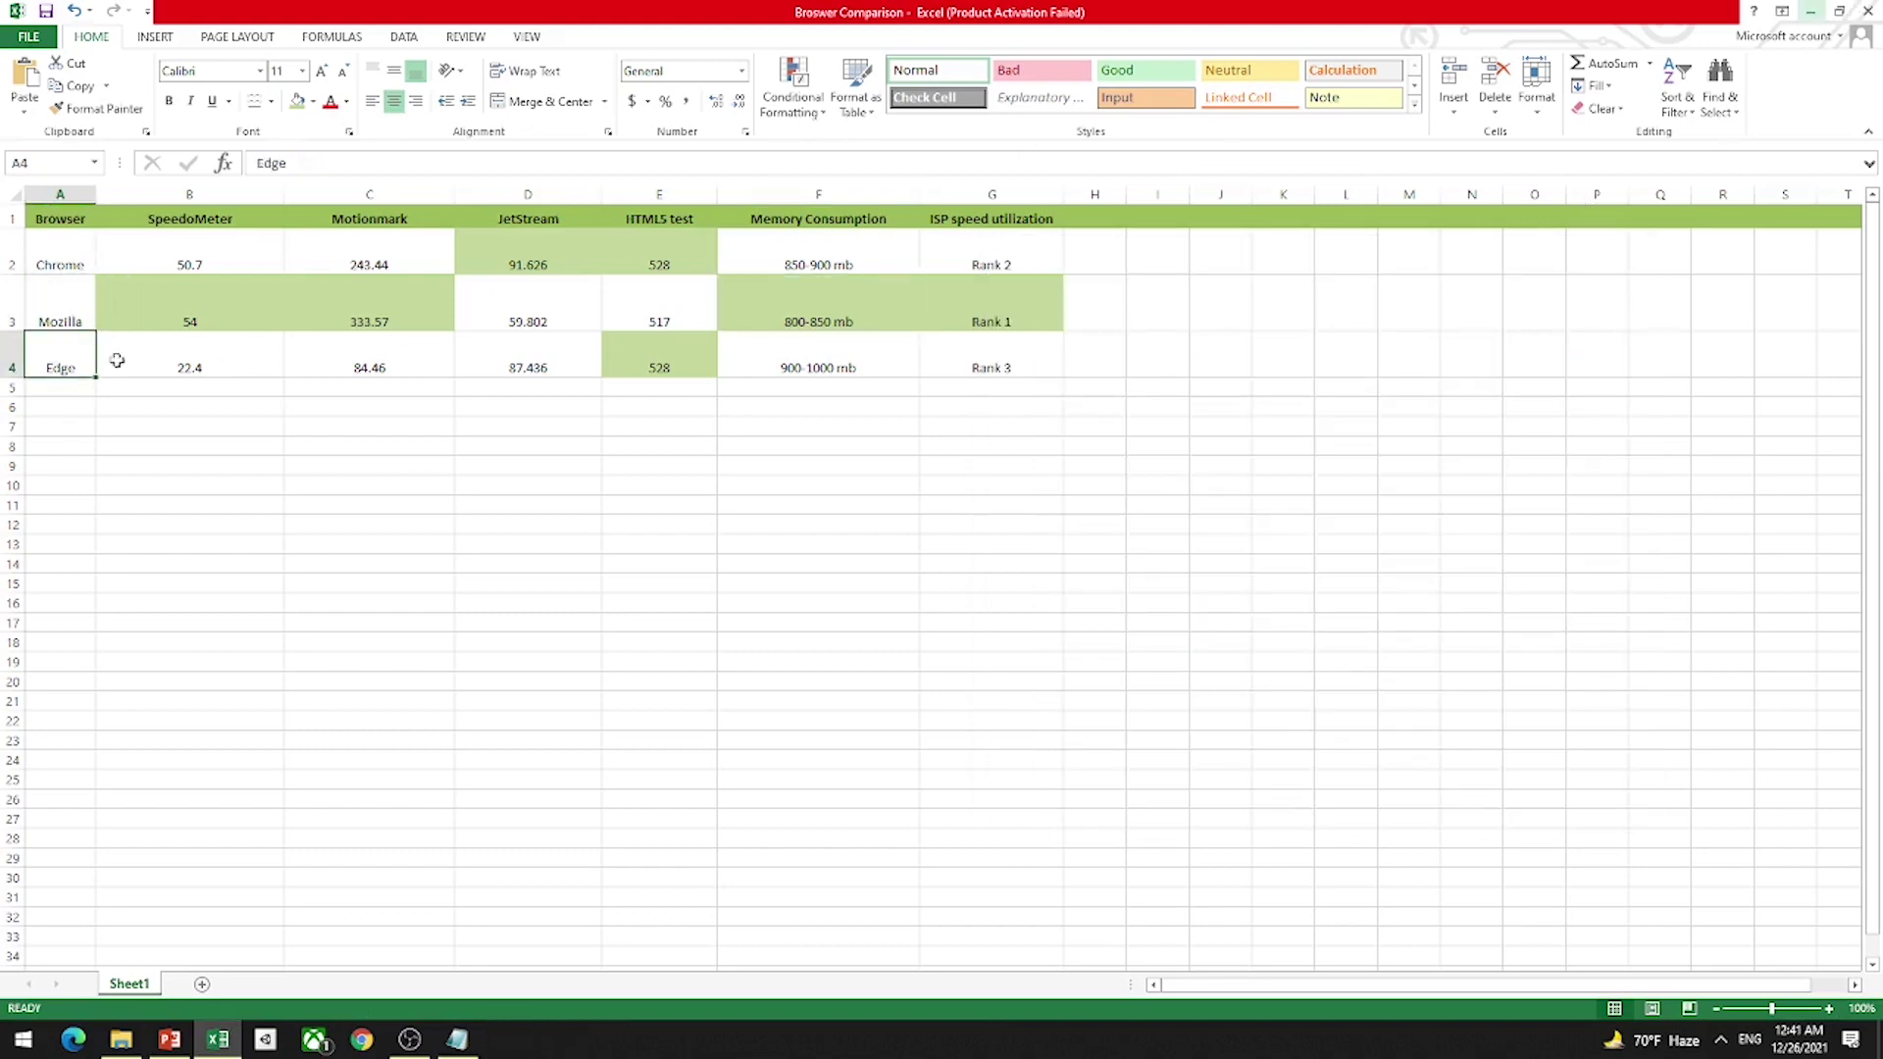
Step: Review Mozilla's row 3 results from rank G3 back to SpeedoMeter B3, ending on memory F3
click(936, 306)
click(784, 312)
click(637, 312)
click(530, 312)
click(370, 310)
click(193, 315)
click(853, 306)
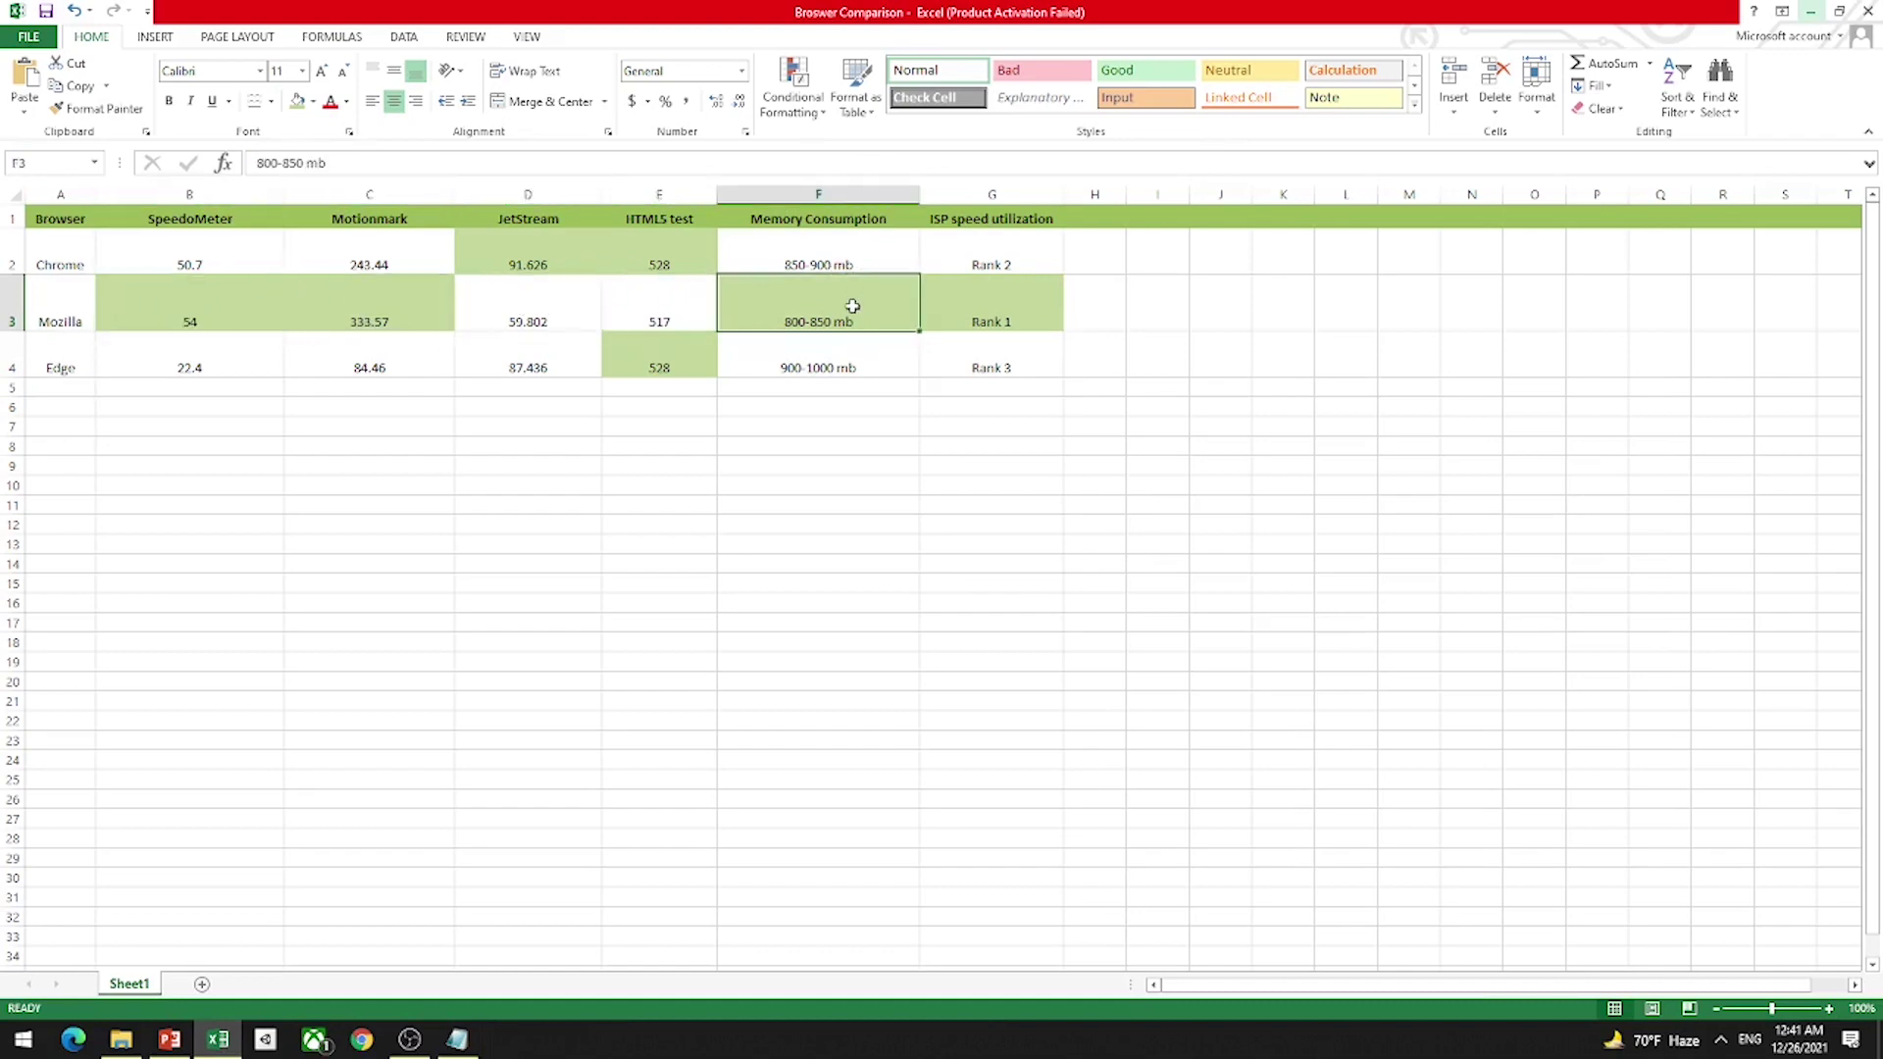